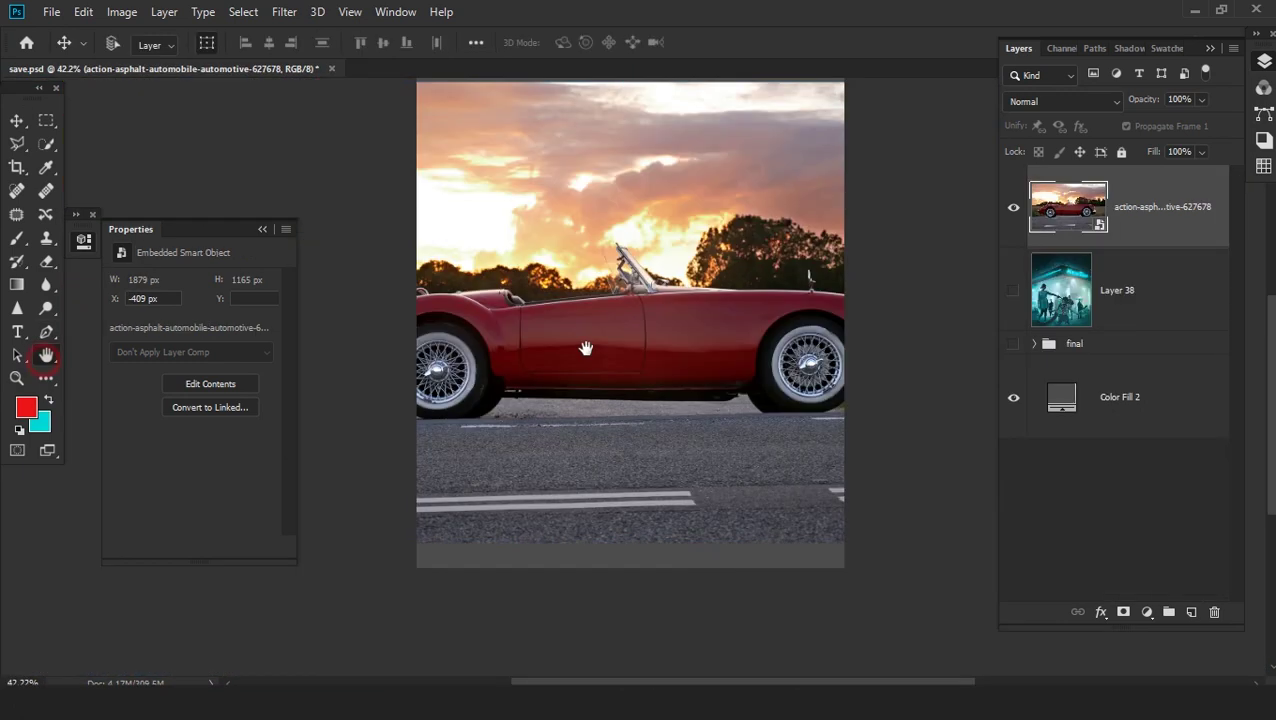
Add a new layer above the car photo and fill it with black
left_click(1191, 612)
key("shift+F5")
left_click(645, 168)
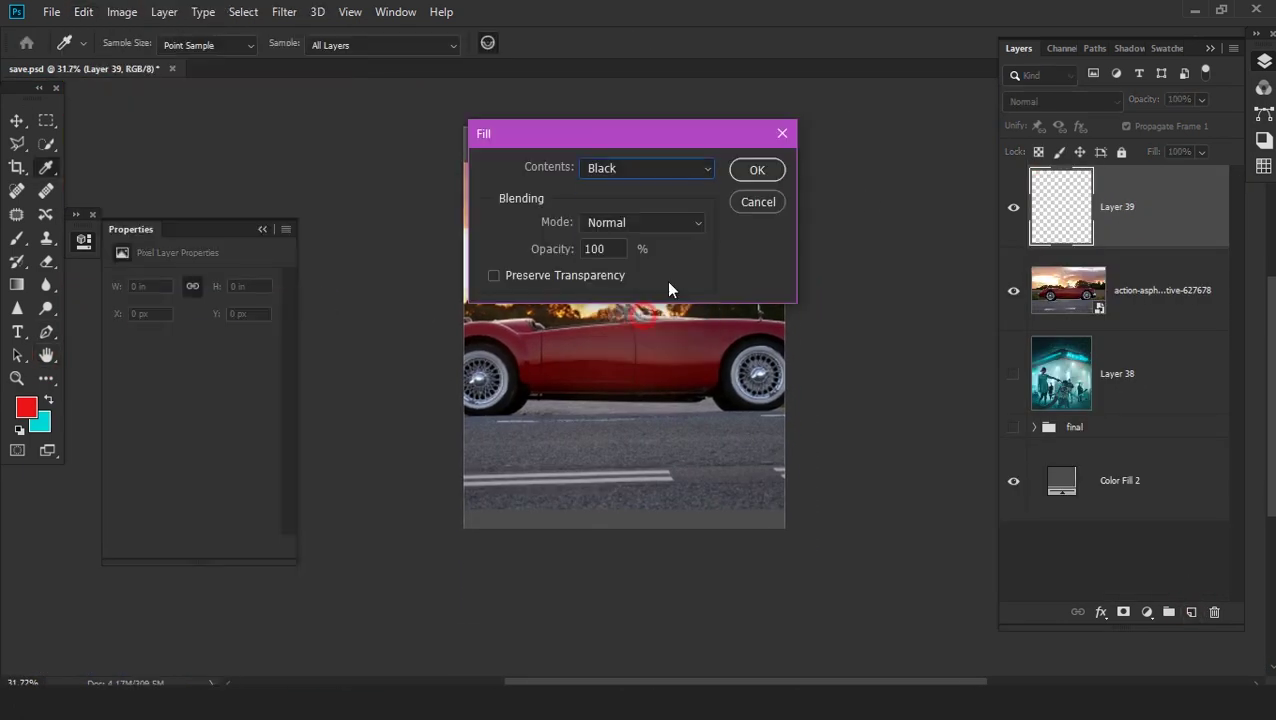
left_click(640, 317)
key("Return")
Open Knoll Light Factory on the black layer, load the Digicam Double Hoop preset and place the flare near the image's upper edge
key("h")
left_click(284, 11)
left_click(325, 594)
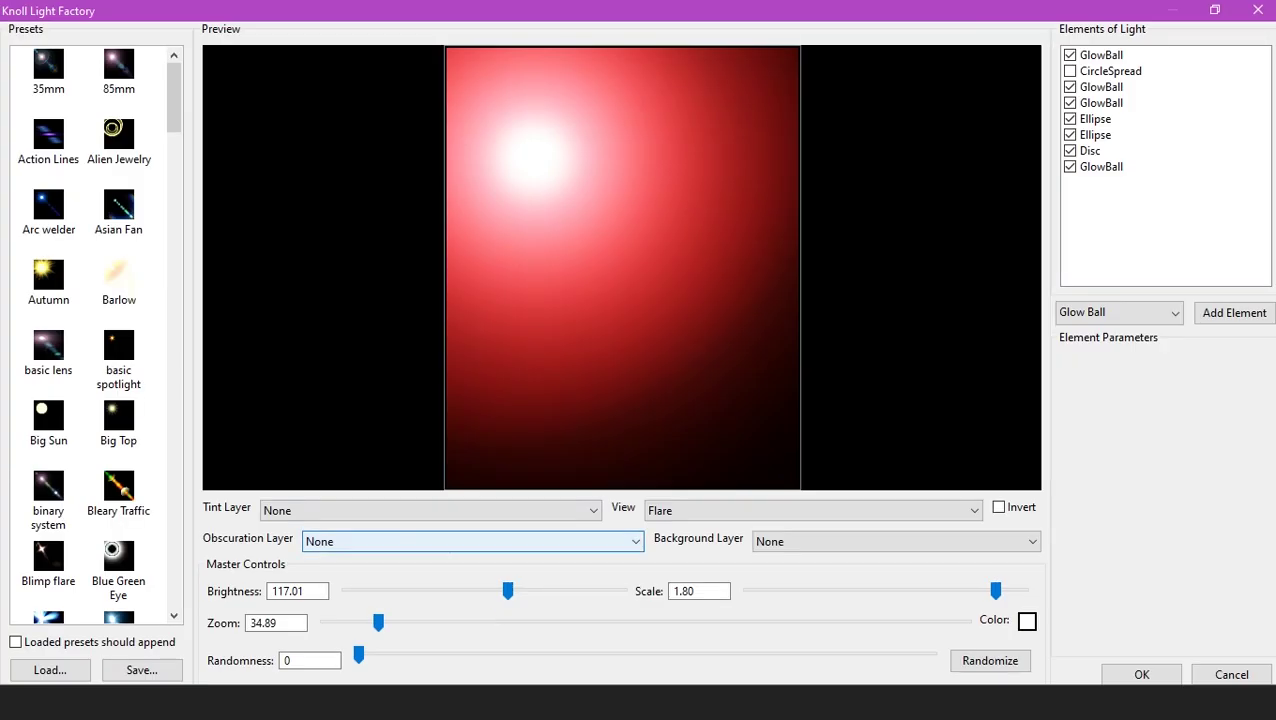
left_click_drag(172, 114, 172, 254)
left_click(62, 240)
left_click(66, 303)
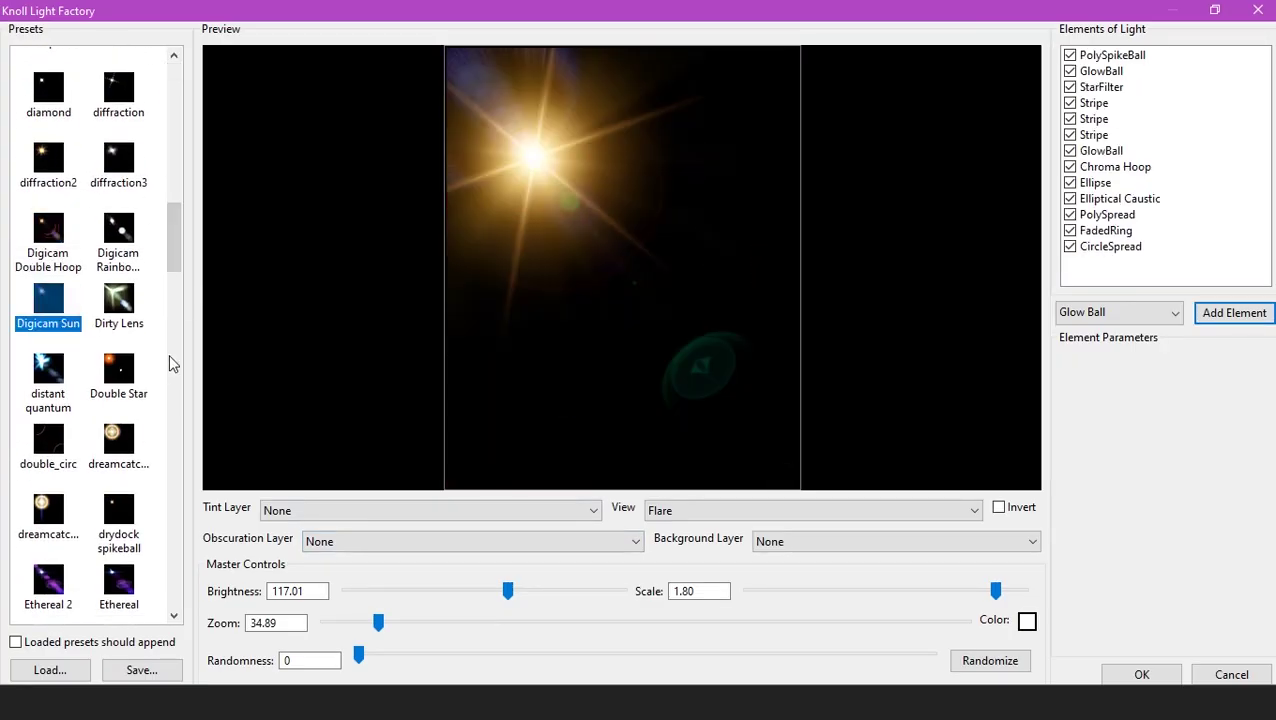
left_click(117, 425)
left_click(48, 250)
left_click_drag(678, 173, 573, 86)
Add a Glow Ball element to the flare and set its outer colour to orange
left_click(1120, 312)
left_click(1100, 330)
left_click(1234, 313)
left_click(1142, 520)
left_click(884, 470)
left_click(1051, 242)
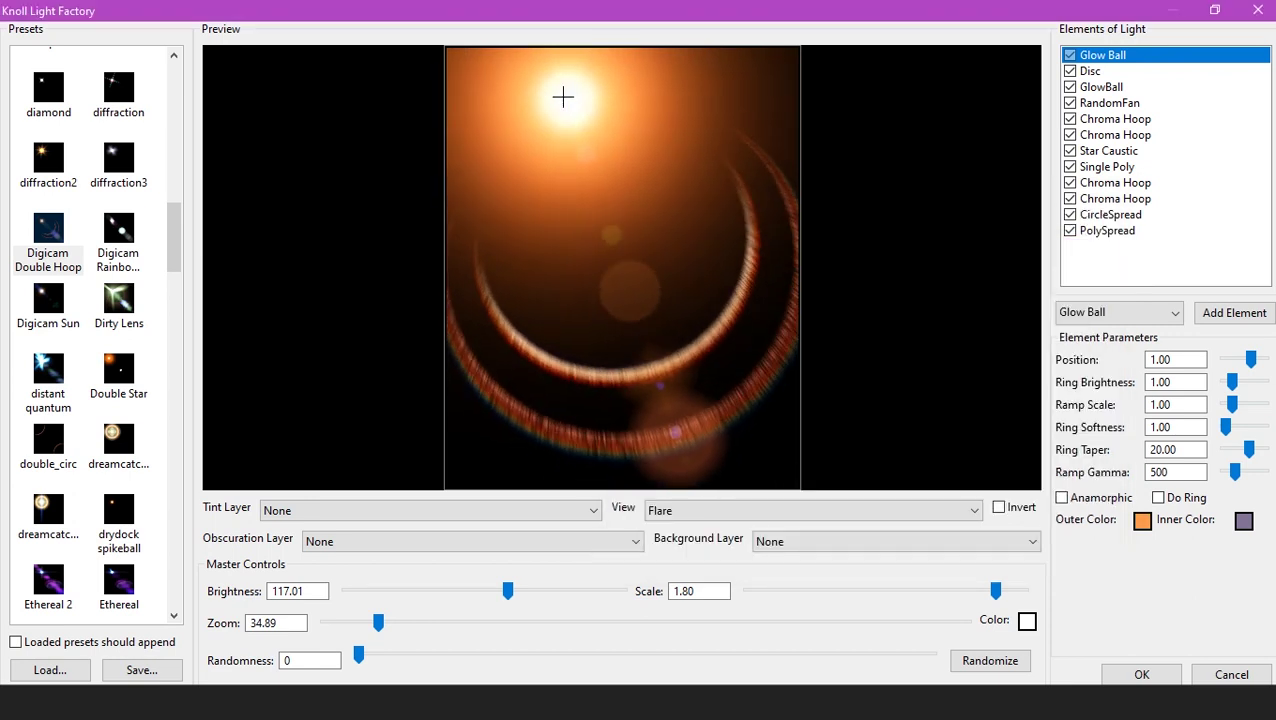
Set the flare's master brightness to about 114 and apply the Knoll Light Factory filter
scroll(112, 330, "down", 5)
scroll(110, 330, "down", 10)
left_click_drag(509, 592, 538, 597)
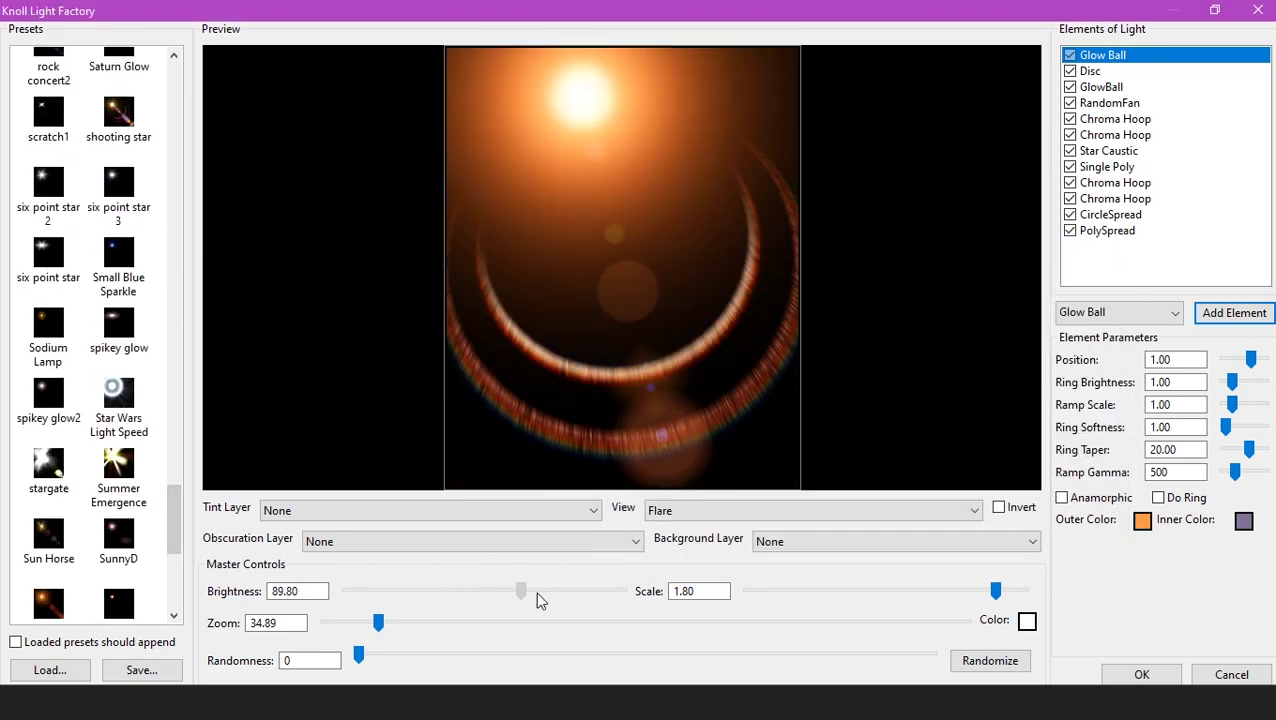
left_click_drag(355, 627, 394, 625)
left_click(1141, 674)
scroll(640, 303, "up", 5)
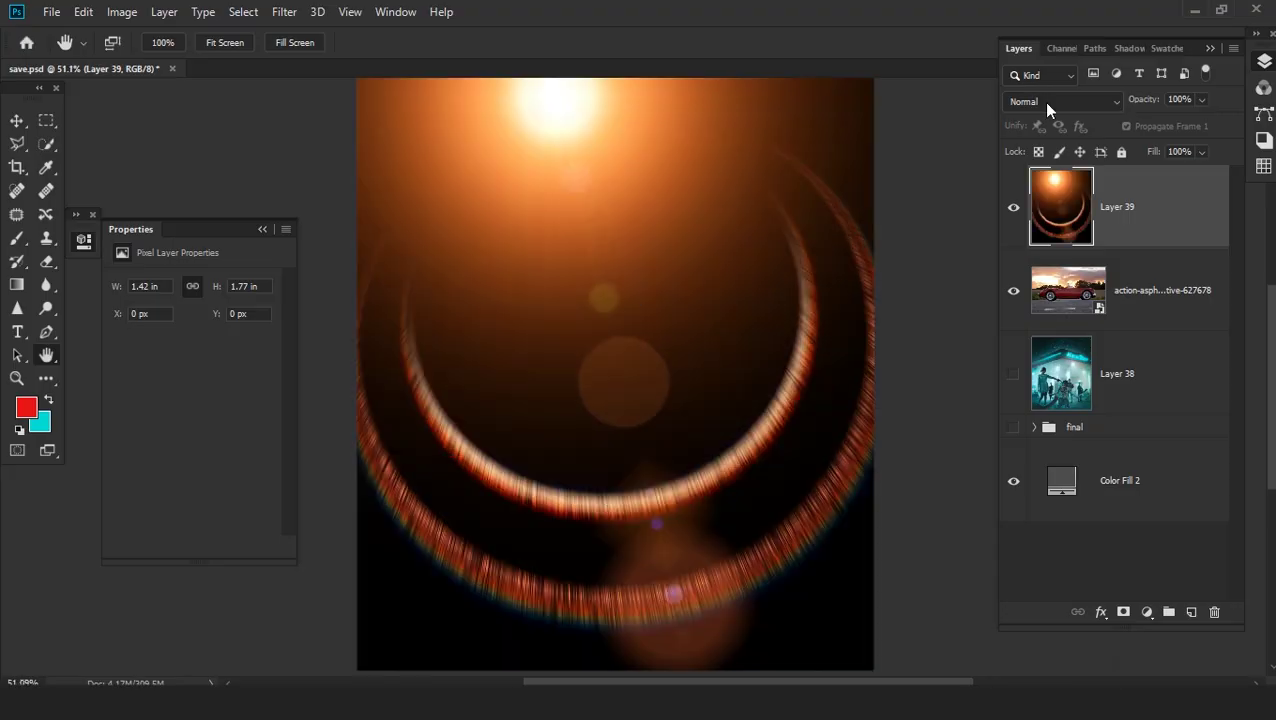
Set the flare layer's blend mode to Screen, then scale it down and position it over the car and sunset
left_click(1047, 104)
left_click(1010, 278)
left_click(17, 120)
scroll(567, 297, "down", 4)
left_click_drag(776, 556, 530, 310)
left_click_drag(508, 236, 590, 382)
left_click_drag(644, 430, 824, 506)
left_click_drag(664, 475, 623, 452)
key("Return")
scroll(622, 416, "up", 5)
Apply Levels to the flare layer, darkening the midtones and setting the output white level to 203
left_click(122, 11)
mouse_move(128, 62)
left_click(242, 77)
left_click_drag(159, 298, 122, 296)
left_click_drag(41, 298, 57, 299)
left_click_drag(42, 380, 38, 380)
left_click_drag(278, 381, 229, 378)
left_click_drag(57, 299, 36, 299)
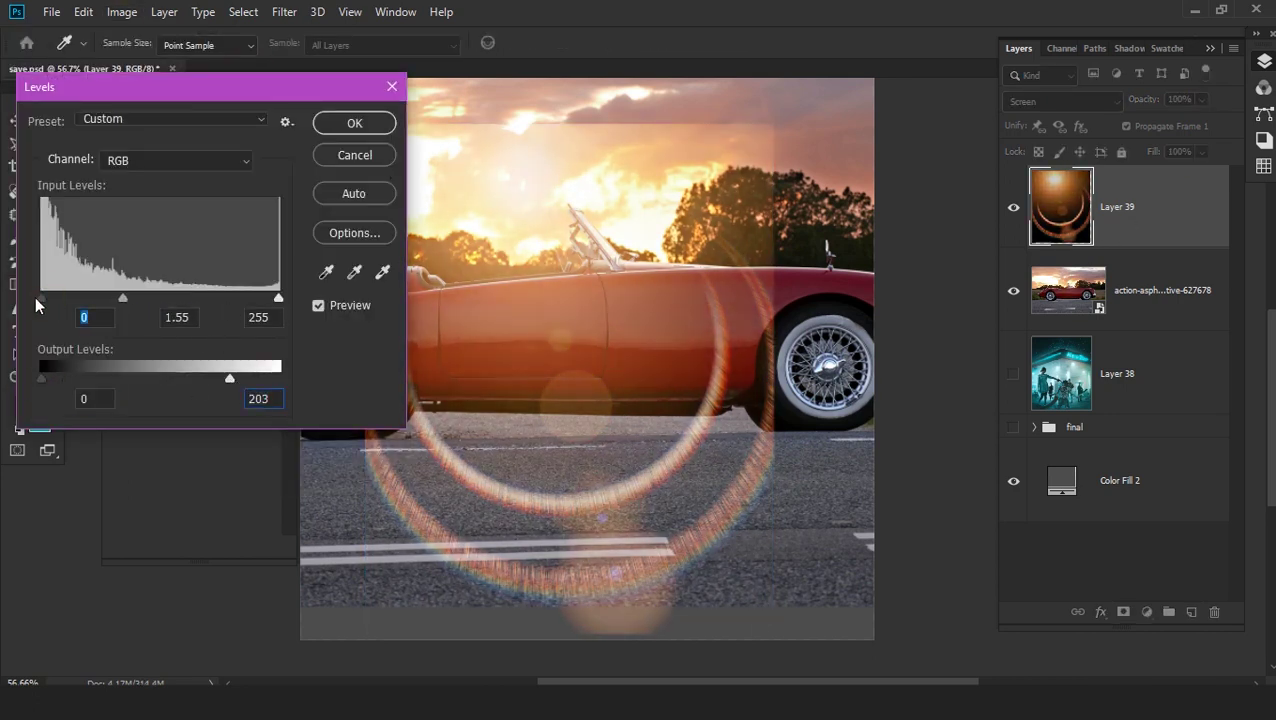
left_click_drag(122, 298, 150, 300)
key("Return")
Add a layer mask to the flare and fade its hard edges with a soft black 700 px brush at 39% opacity
left_click(1123, 611)
key("b")
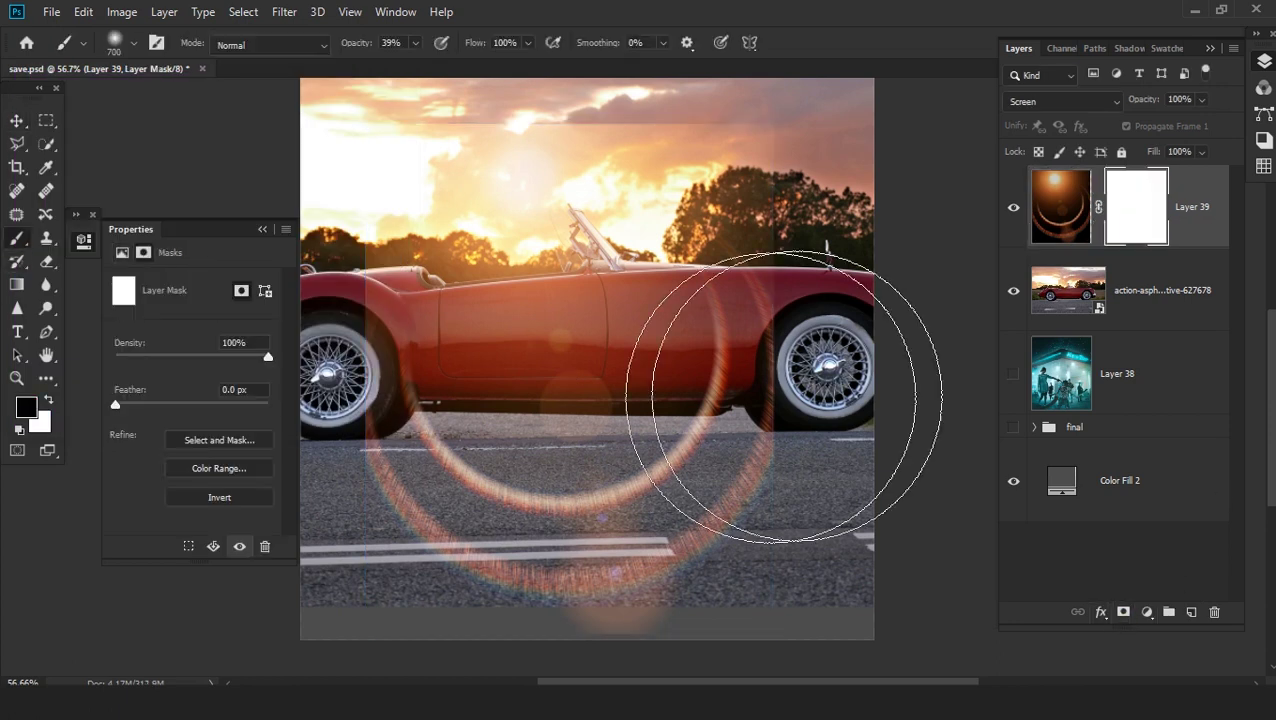
left_click_drag(806, 355, 793, 185)
scroll(755, 255, "down", 3)
mouse_move(755, 255)
left_mouse_down()
mouse_move(715, 179)
mouse_move(456, 219)
mouse_move(450, 430)
mouse_move(700, 385)
left_mouse_up()
scroll(790, 378, "up", 1)
scroll(600, 335, "up", 2)
key("h")
left_click_drag(604, 330, 581, 436)
scroll(575, 420, "up", 2)
scroll(555, 384, "down", 3)
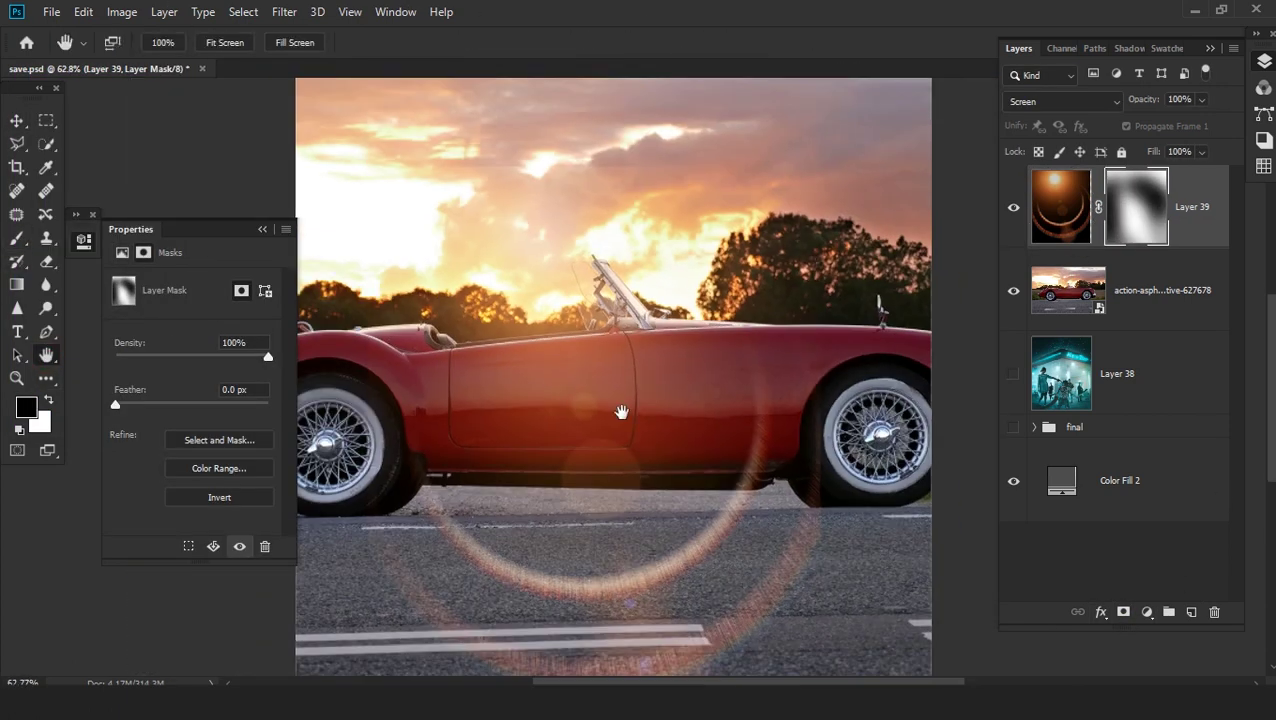
Compare the image with and without the flare, then delete the flare layer
left_click(1015, 214)
left_click(1015, 214)
left_click(1061, 210)
left_click(1215, 614)
Create a fresh layer above the car photo and fill the whole canvas with black
left_click(1192, 614)
left_click(83, 11)
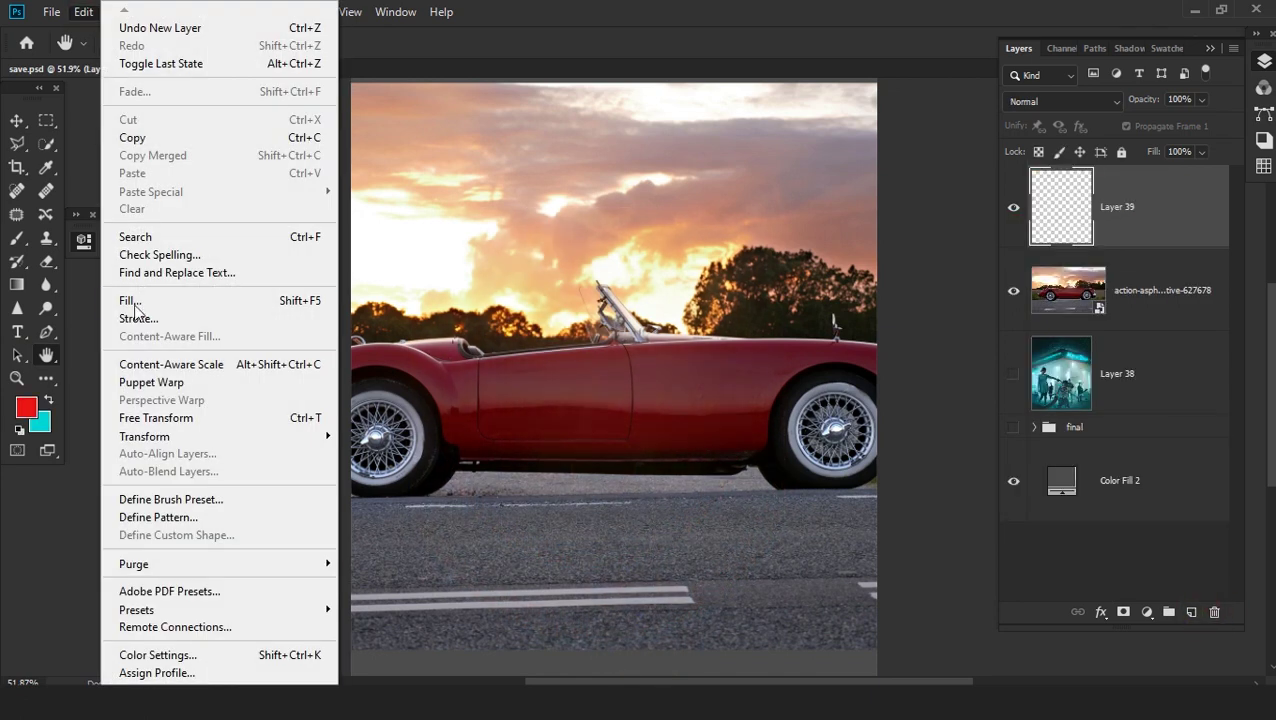
left_click(128, 222)
left_click(757, 170)
Convert the black layer to a smart object so filters stay editable
right_click(1110, 206)
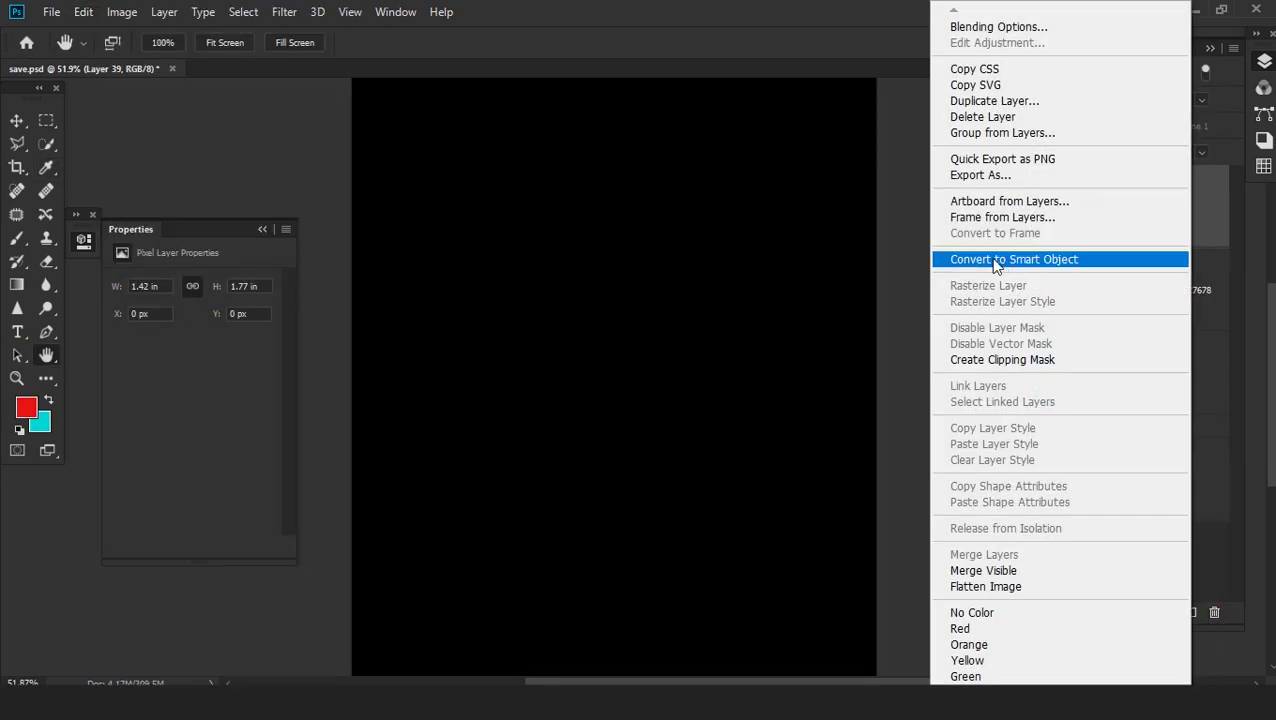
left_click(1060, 177)
left_click(284, 11)
left_click(100, 56)
left_click(619, 275)
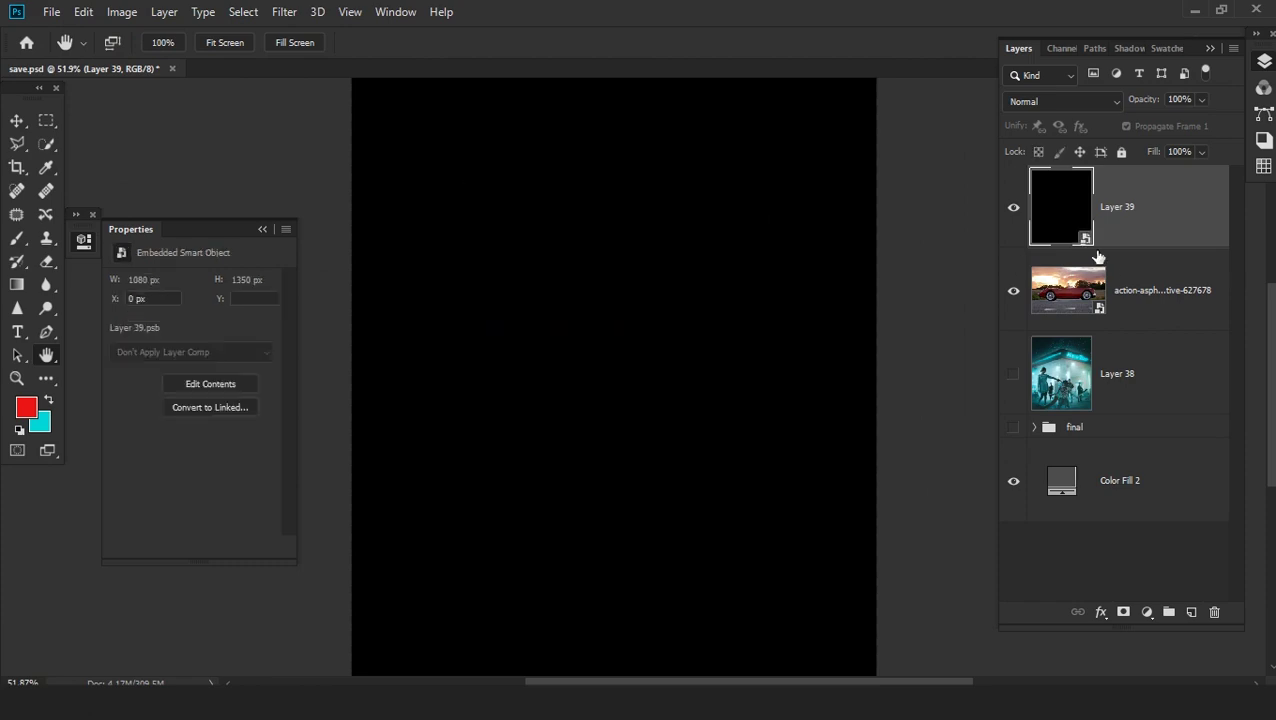
Open Knoll Light Factory on the smart object, try the 85mm preset near the upper middle and set the zoom to 45
left_click(284, 12)
mouse_move(200, 675)
left_click(345, 676)
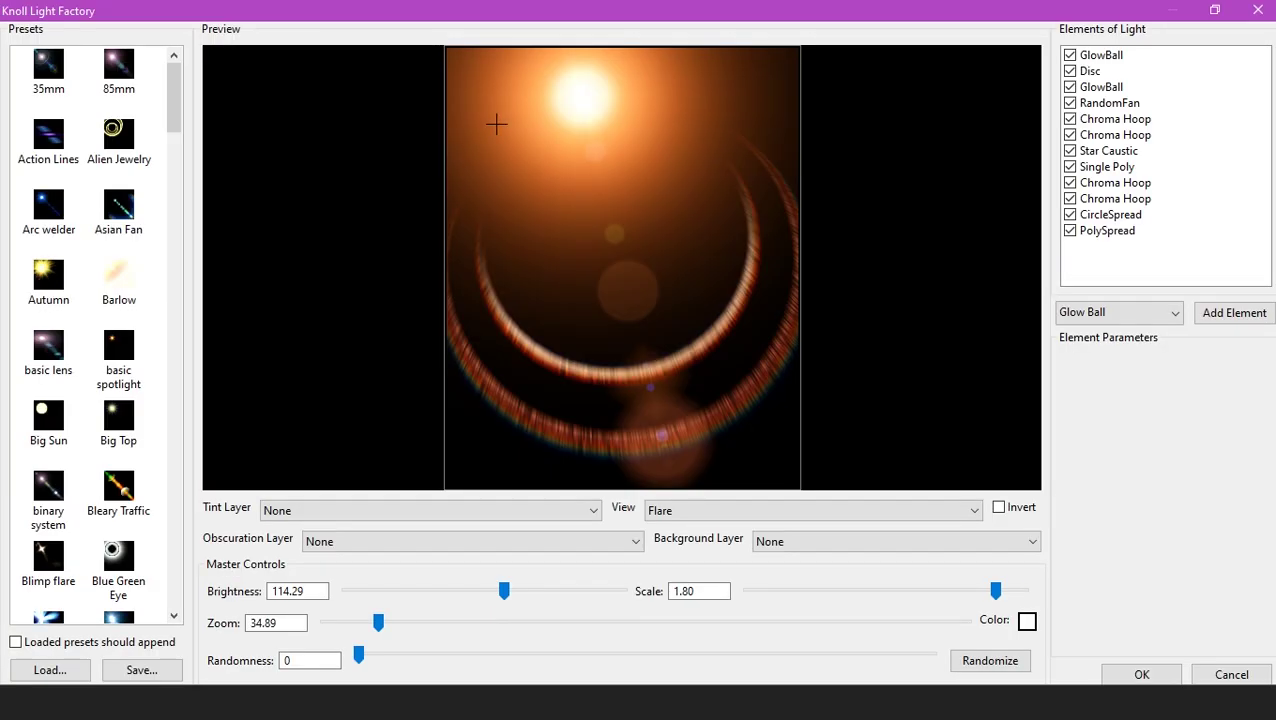
left_click(110, 92)
left_click(590, 186)
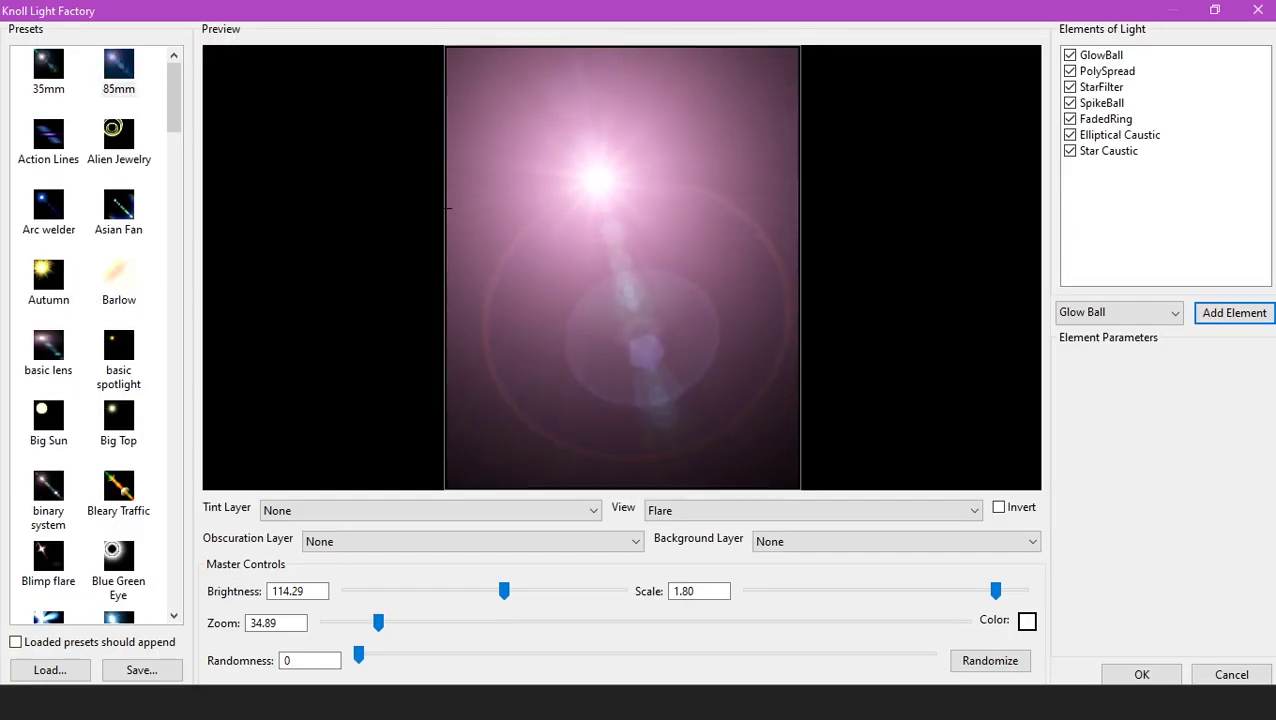
mouse_move(380, 624)
left_mouse_down()
mouse_move(365, 621)
mouse_move(398, 623)
left_mouse_up()
left_click_drag(609, 142, 610, 197)
Switch to the warm sunflare preset, place the flare in the upper middle and apply the filter
left_click_drag(177, 114, 173, 621)
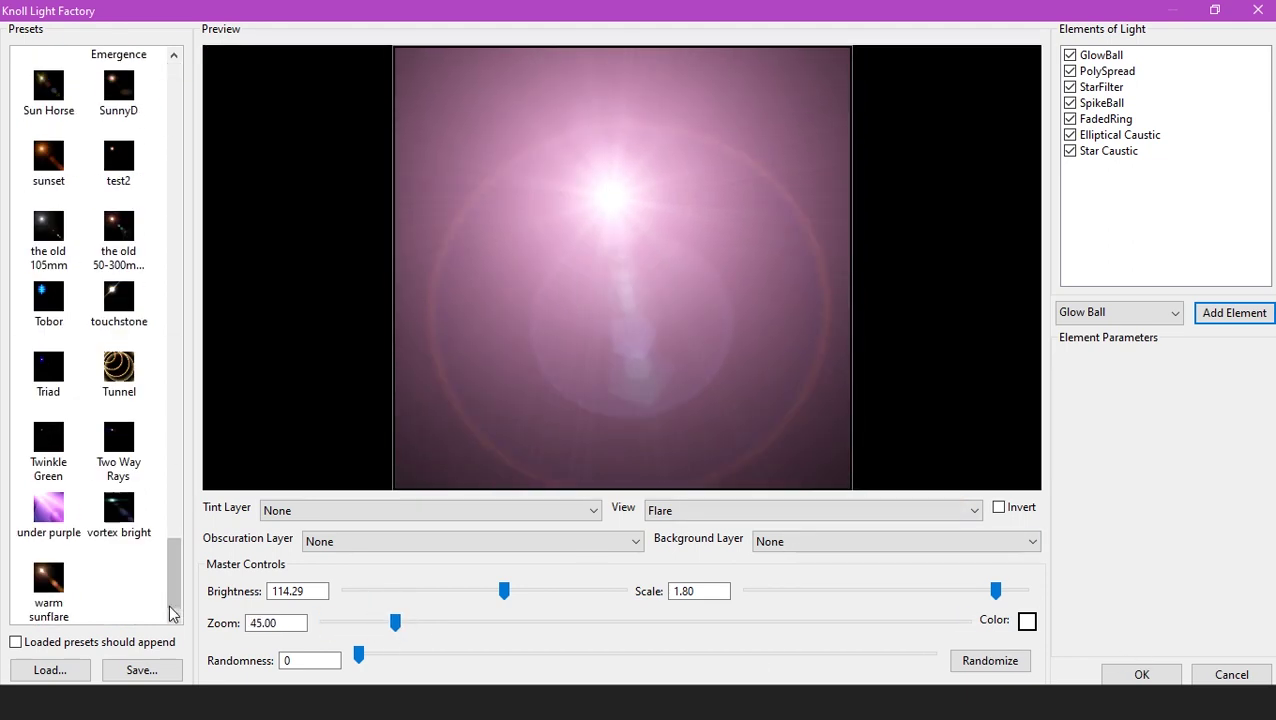
left_click(48, 578)
left_click_drag(786, 134, 598, 145)
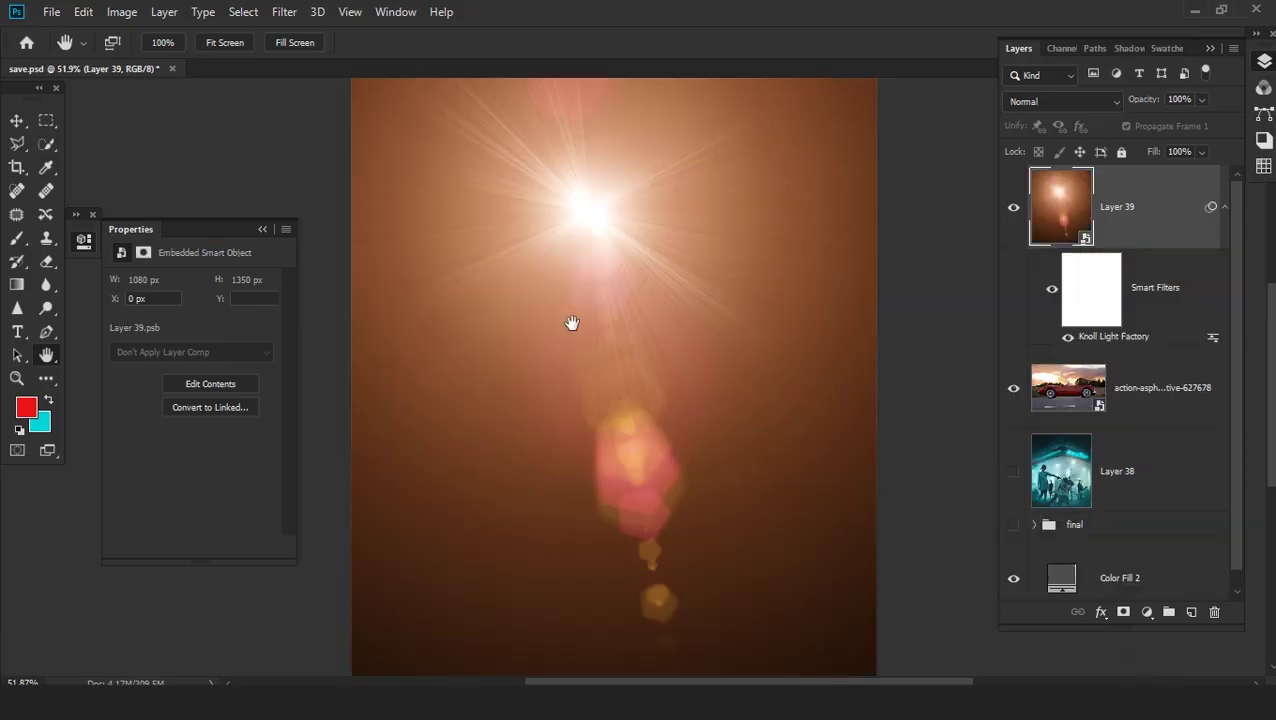
Set the flare layer's blend mode to Screen and scale it to about 831 × 1039 px over the sun
left_click(1063, 101)
left_click(1011, 279)
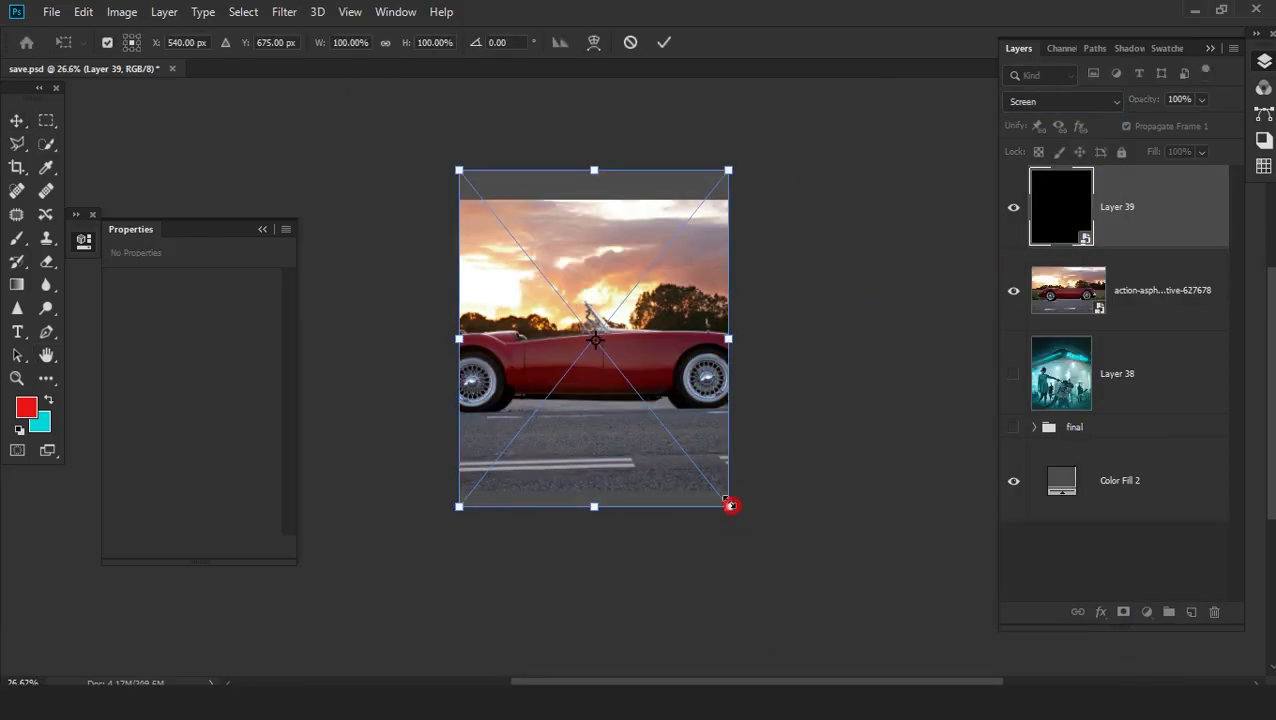
left_click_drag(729, 507, 607, 424)
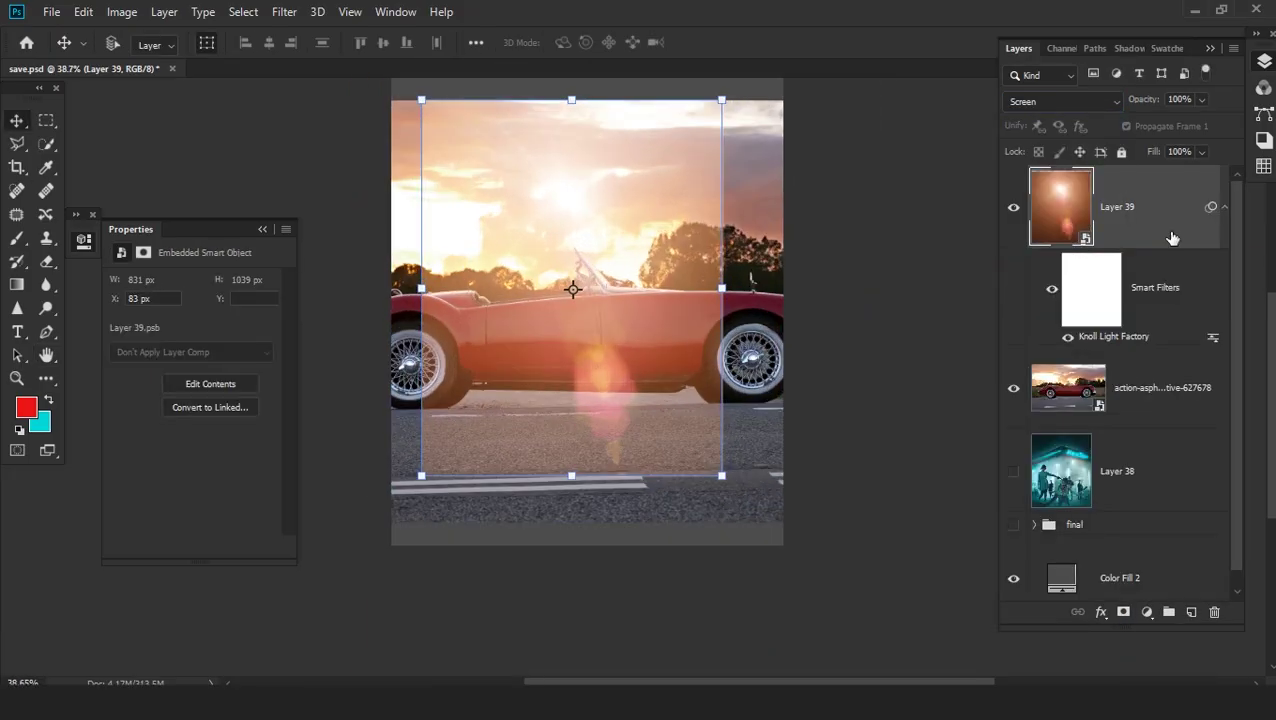
Add Levels as a smart filter on the flare layer and darken its midtones
left_click(124, 12)
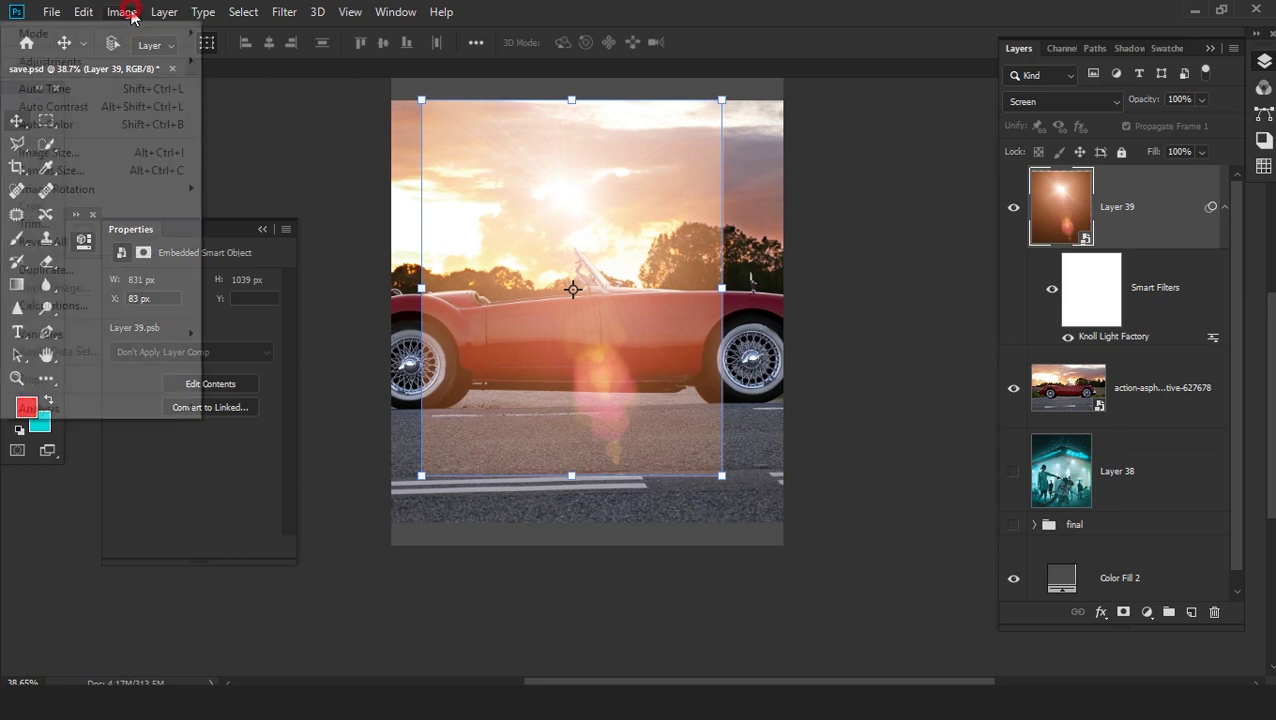
mouse_move(55, 60)
left_click(225, 78)
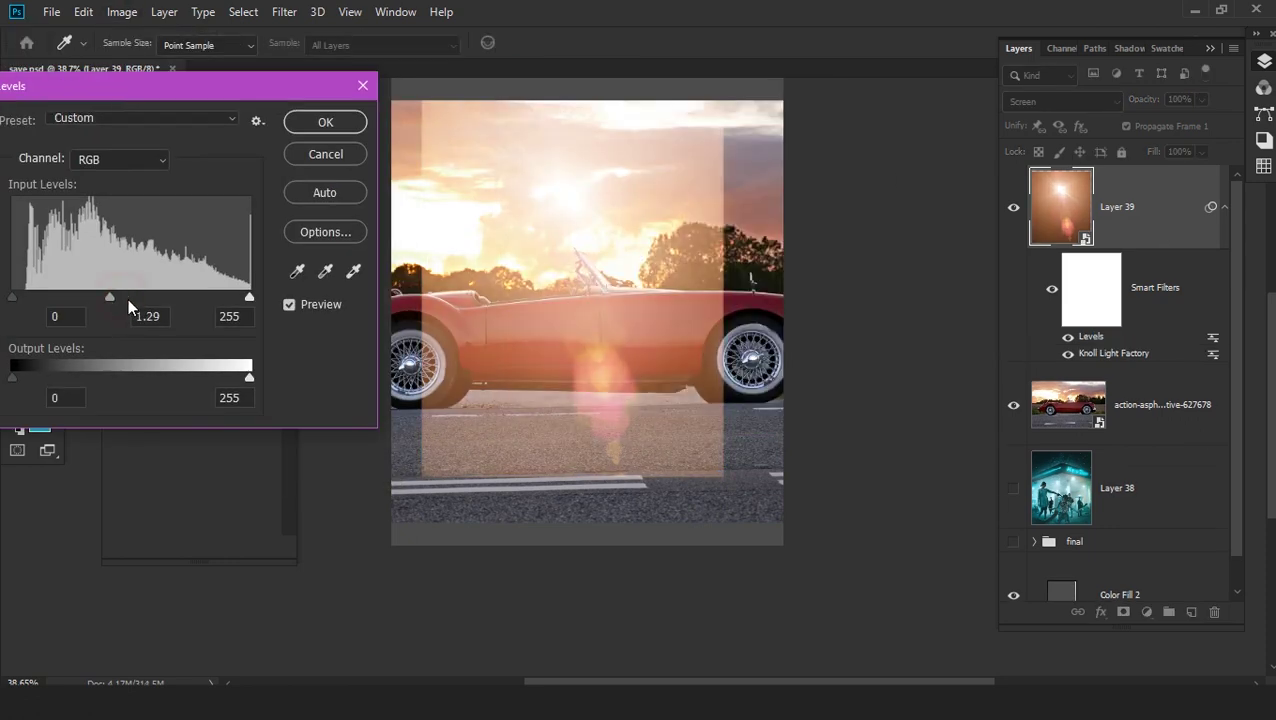
left_click_drag(128, 298, 161, 299)
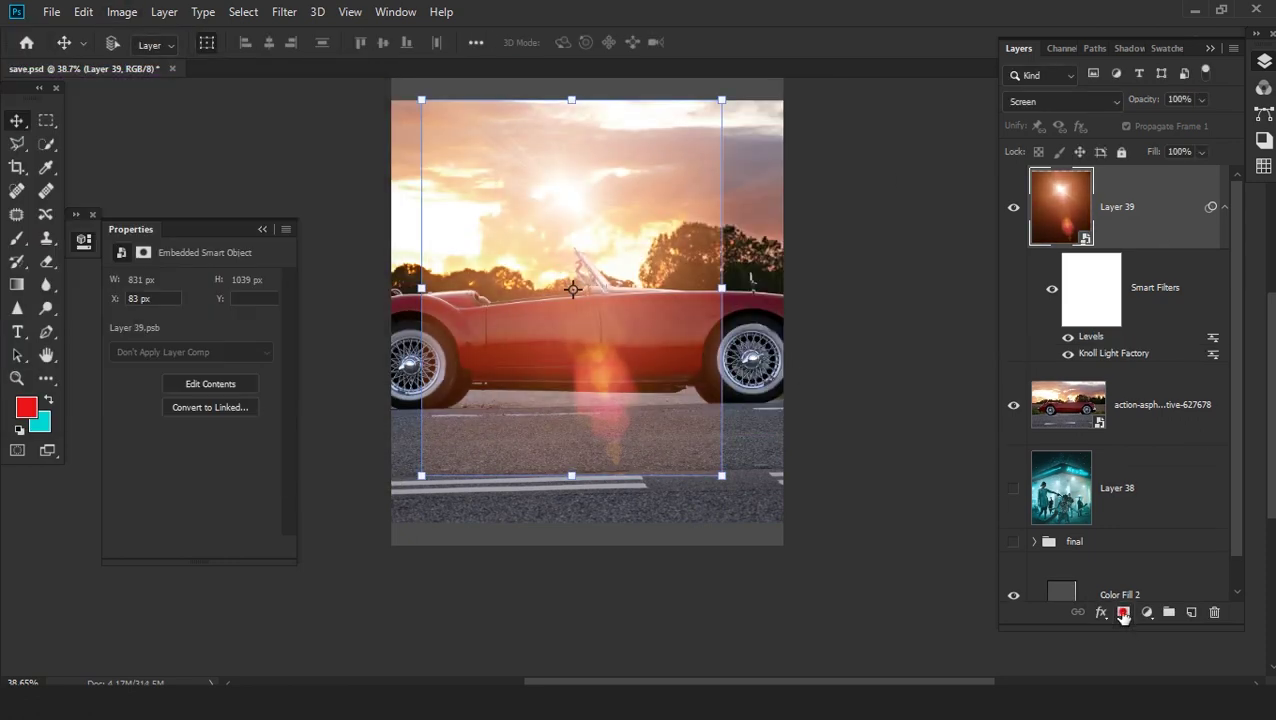
Add a layer mask to the flare and brush away its visible edges over the car
left_click(1123, 612)
key("b")
mouse_move(680, 340)
left_mouse_down()
mouse_move(758, 447)
mouse_move(743, 148)
mouse_move(407, 137)
mouse_move(425, 282)
left_mouse_up()
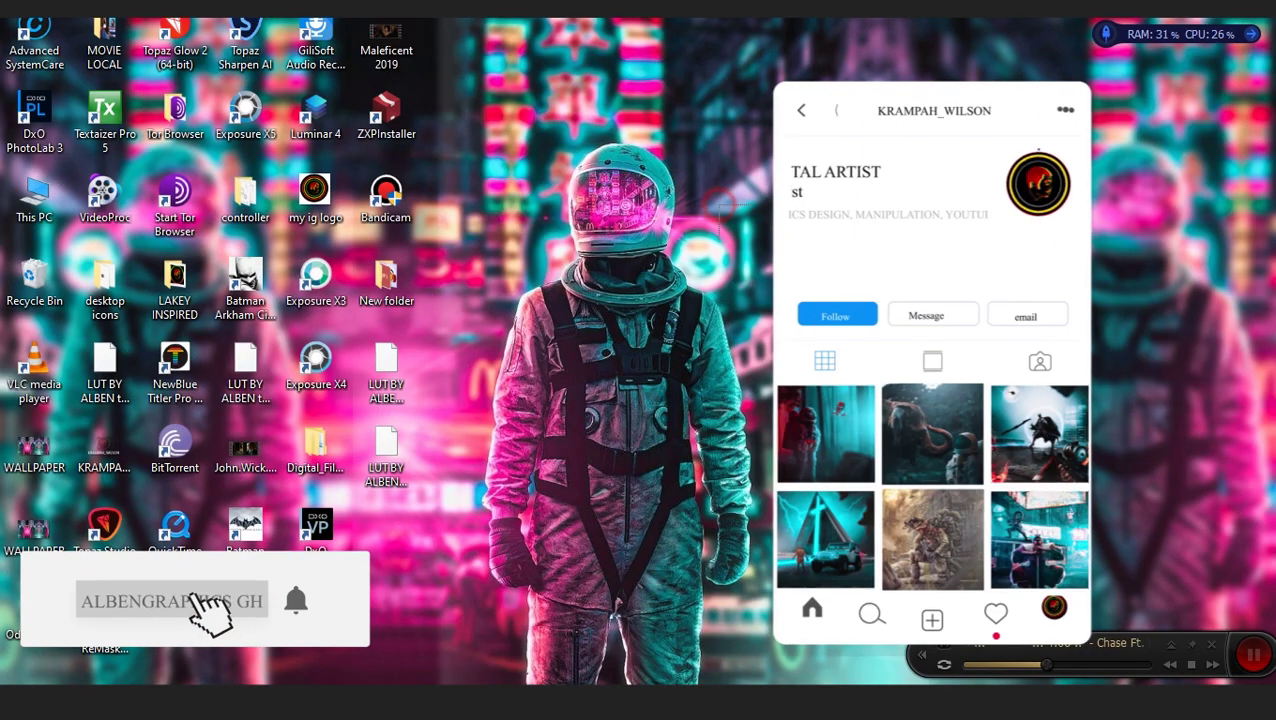
Open the Red_Giant_Knoll_Light_Factory_3.2.1_for_Photoshop folder on the desktop and browse through K.L.F. 3.2 for CS6,5,4,3 to Installers
left_click_drag(660, 408, 615, 428)
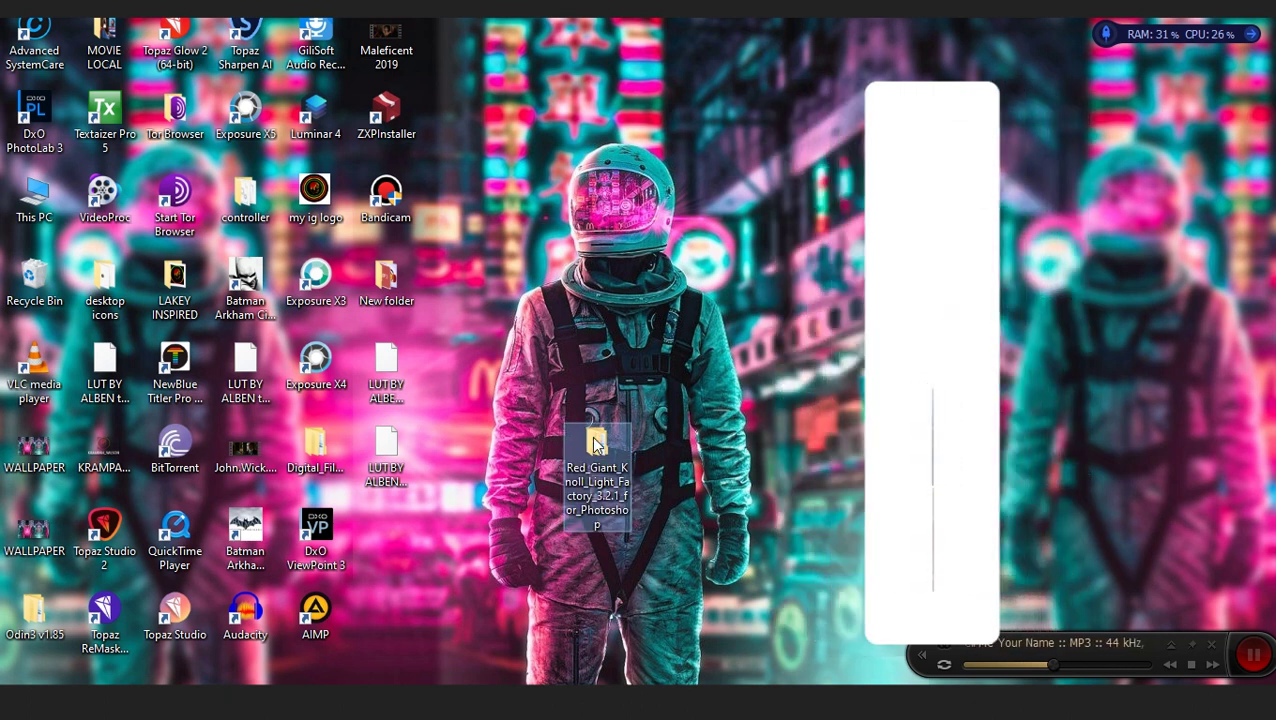
double_click(595, 445)
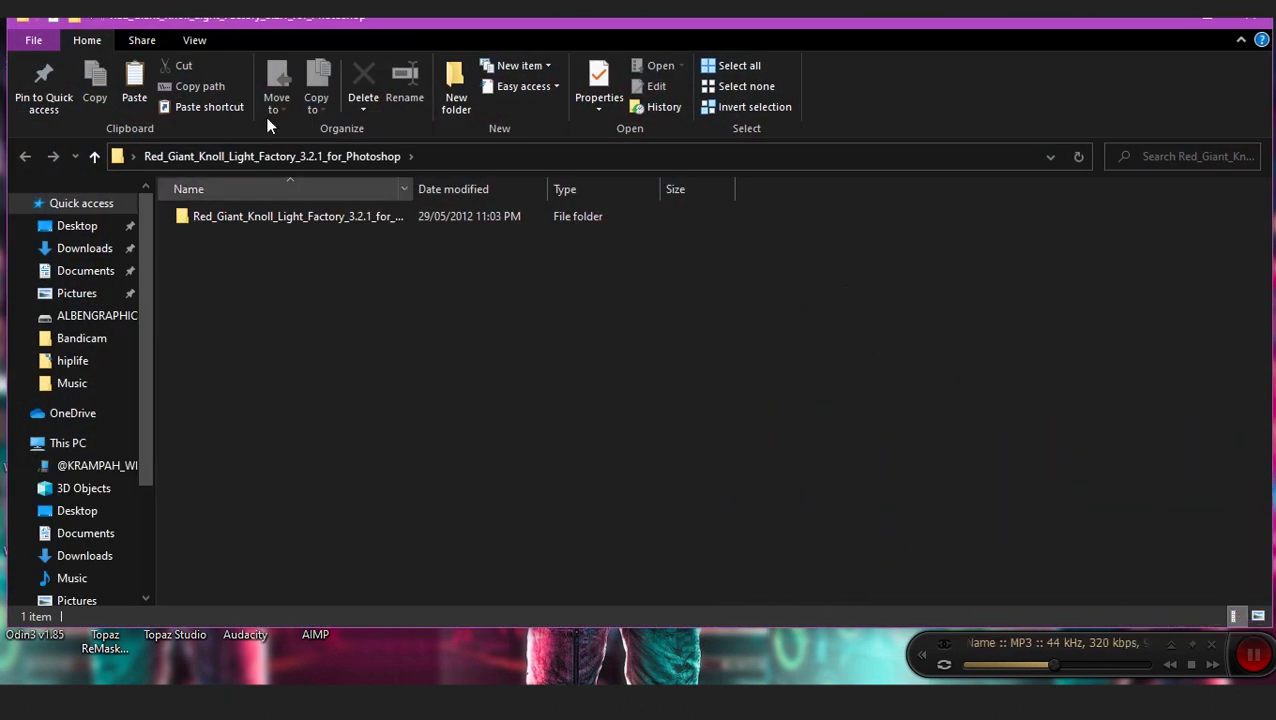
double_click(255, 220)
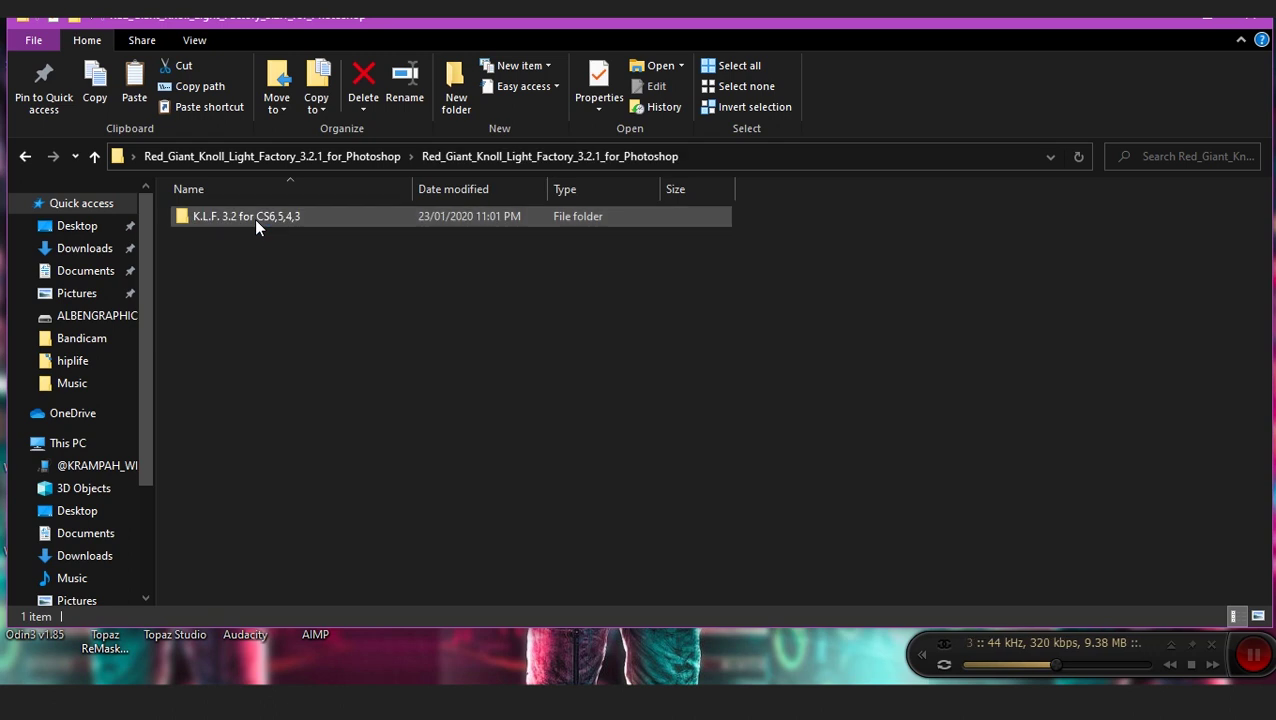
left_click(255, 218)
double_click(255, 218)
double_click(246, 216)
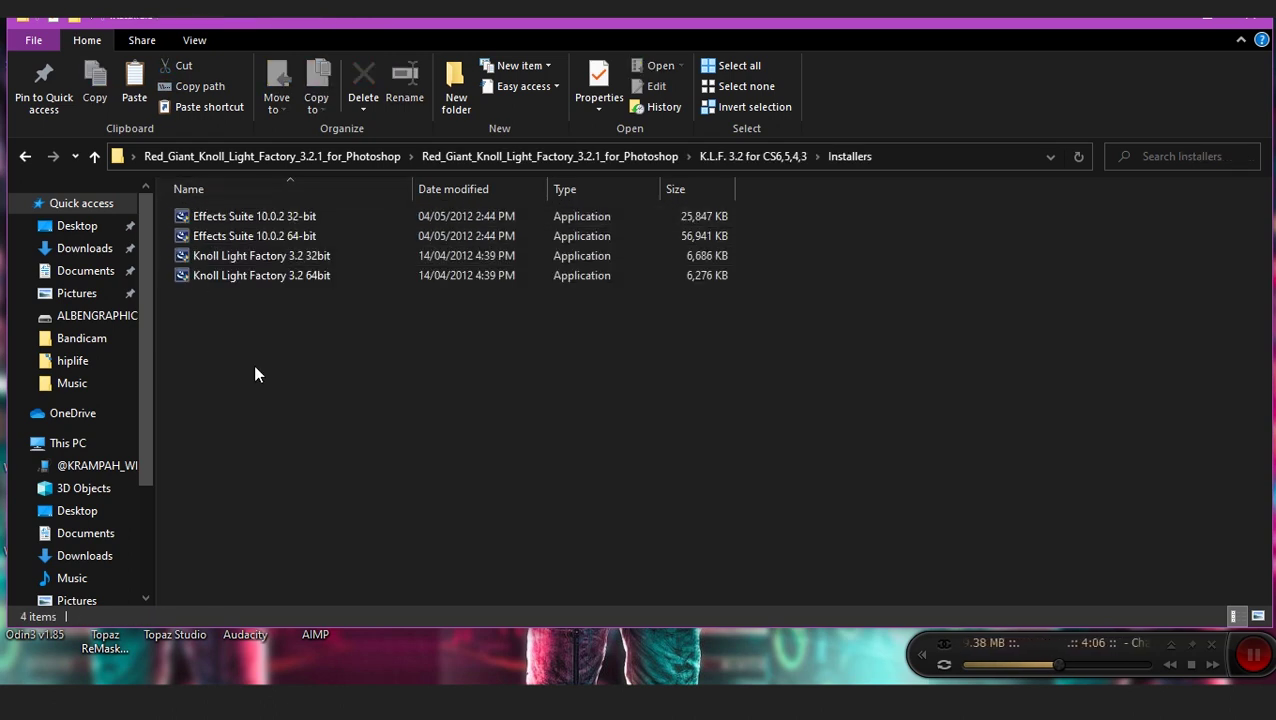
Choose between the 32-bit and 64-bit installers and launch Knoll Light Factory 3.2 64bit
left_click(293, 278)
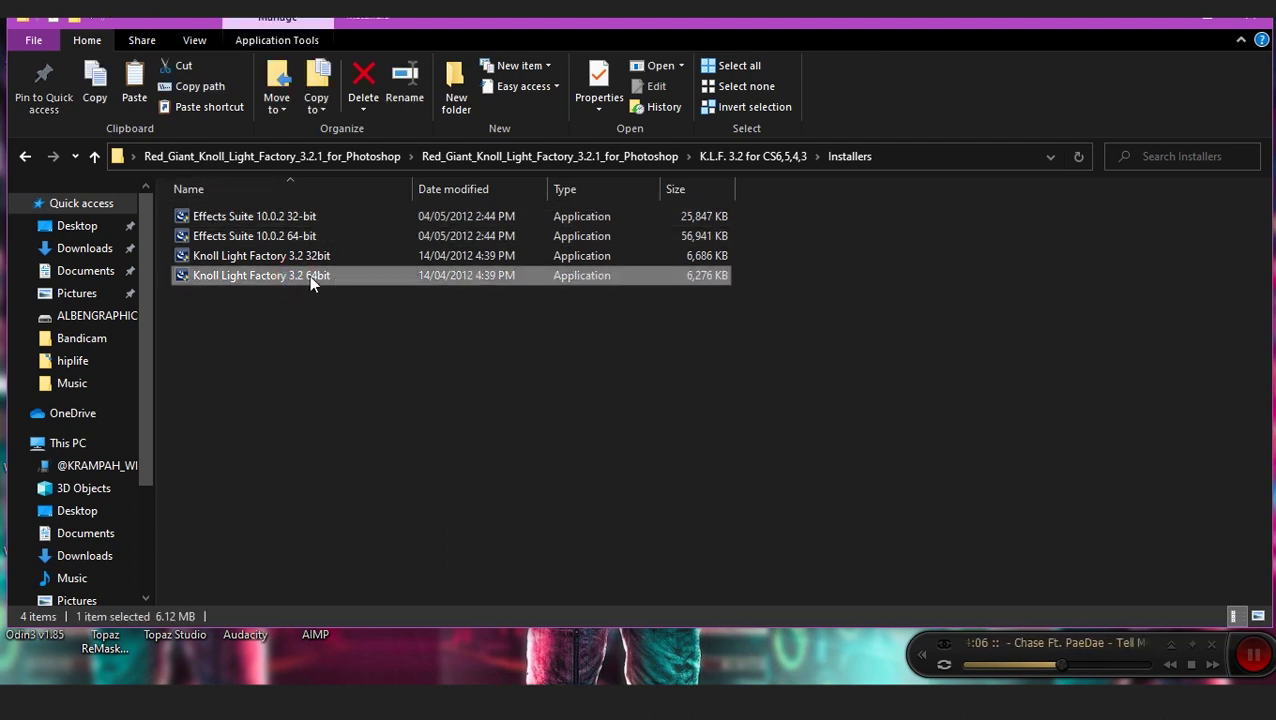
left_click(309, 257)
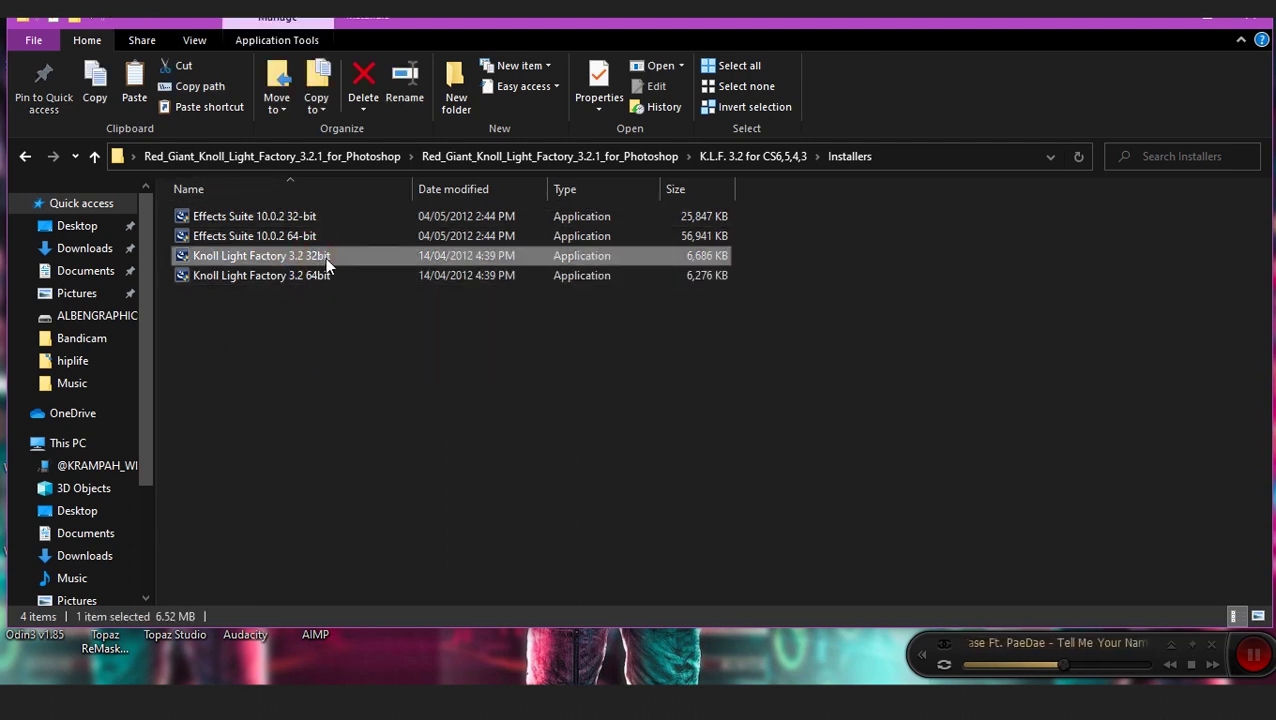
left_click(318, 277)
left_click(322, 256)
left_click(301, 283)
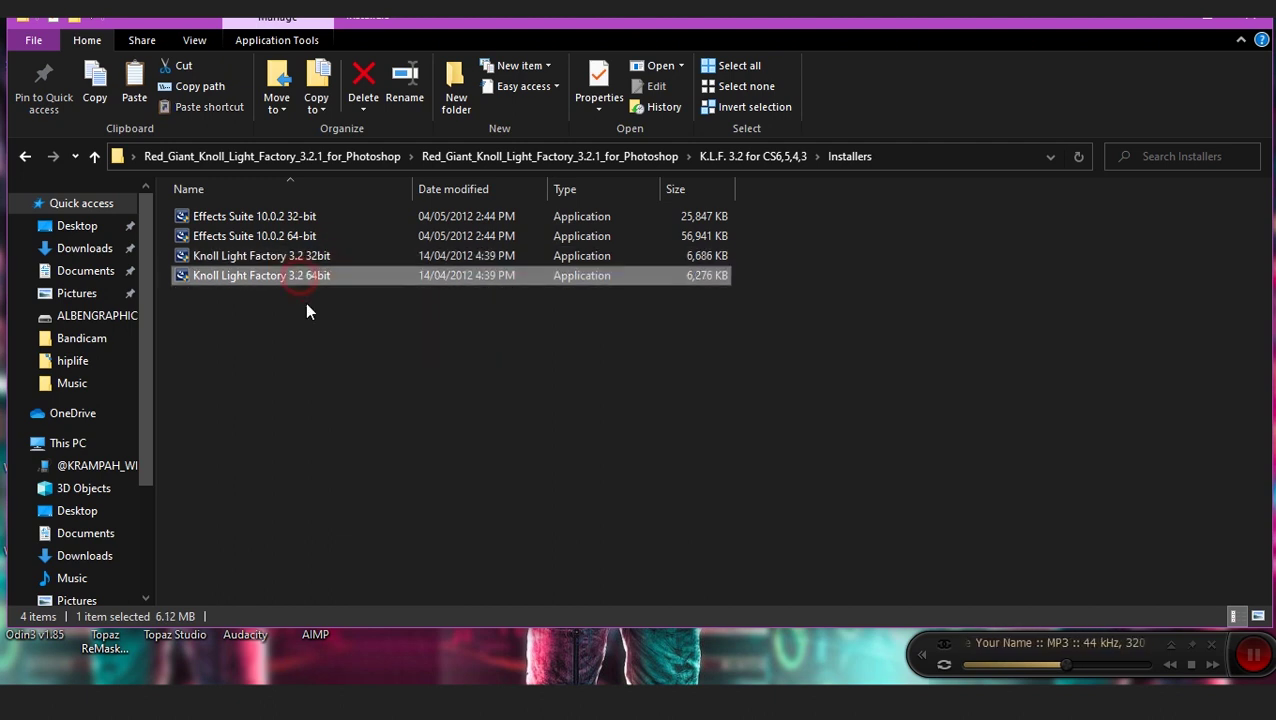
double_click(304, 276)
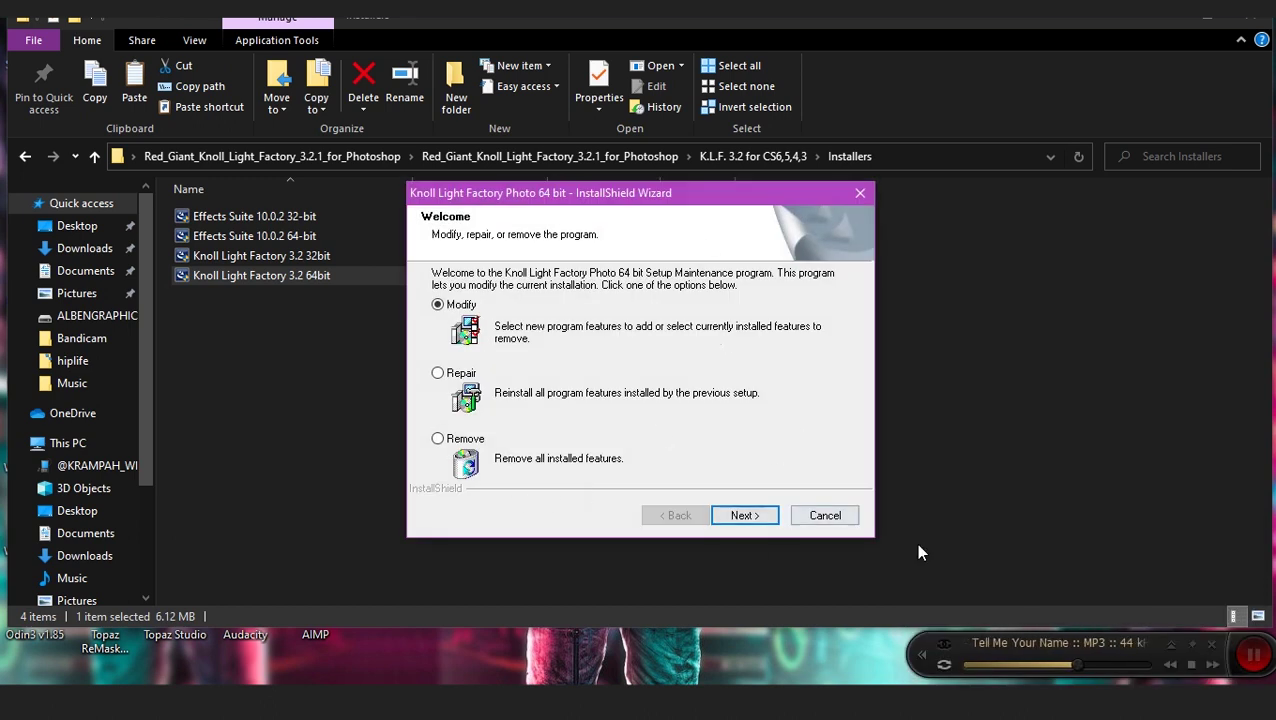
Copy the serial number from the ReadME FIRST before install file, close it and return to the Knoll Light Factory installer
left_click(27, 157)
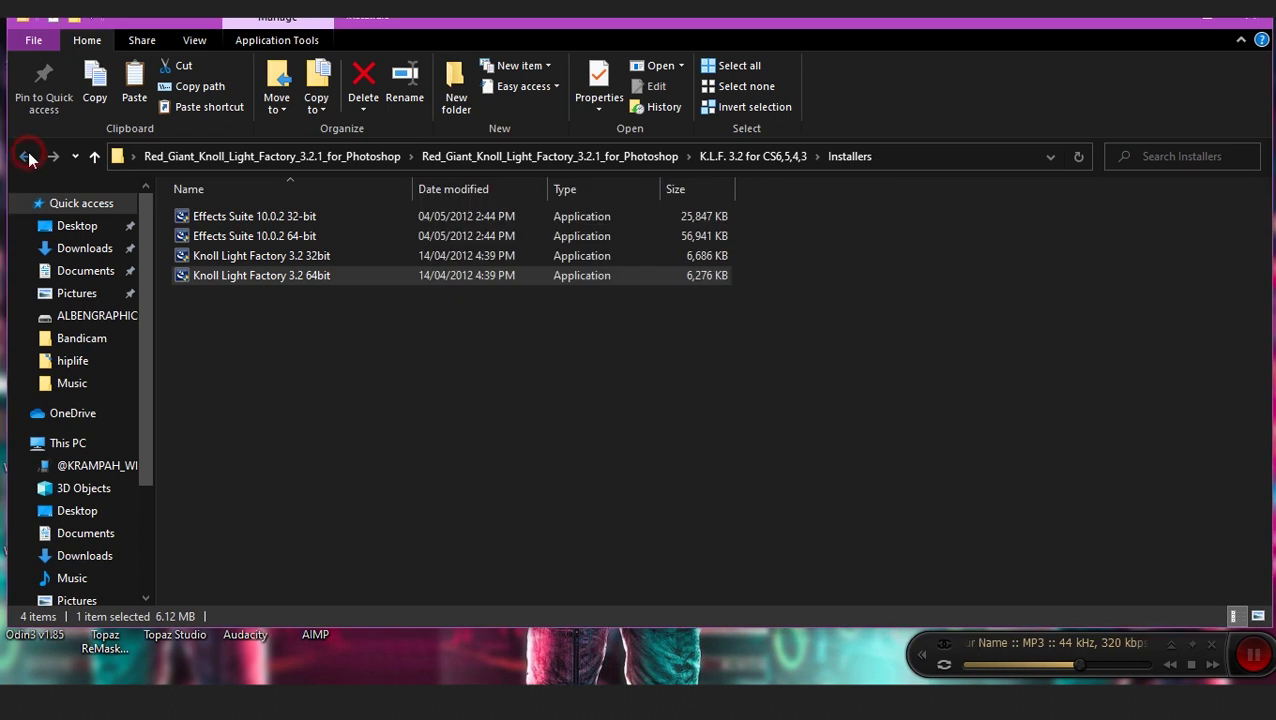
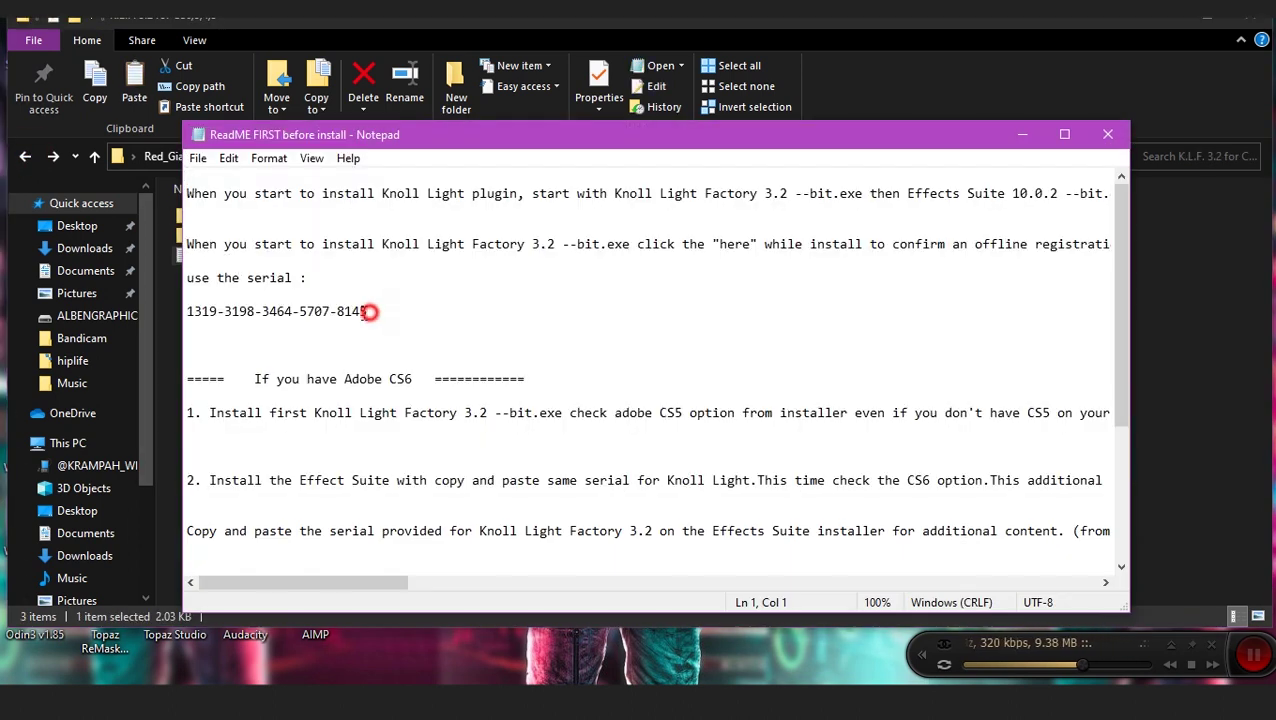
left_click_drag(368, 312, 175, 322)
right_click(230, 313)
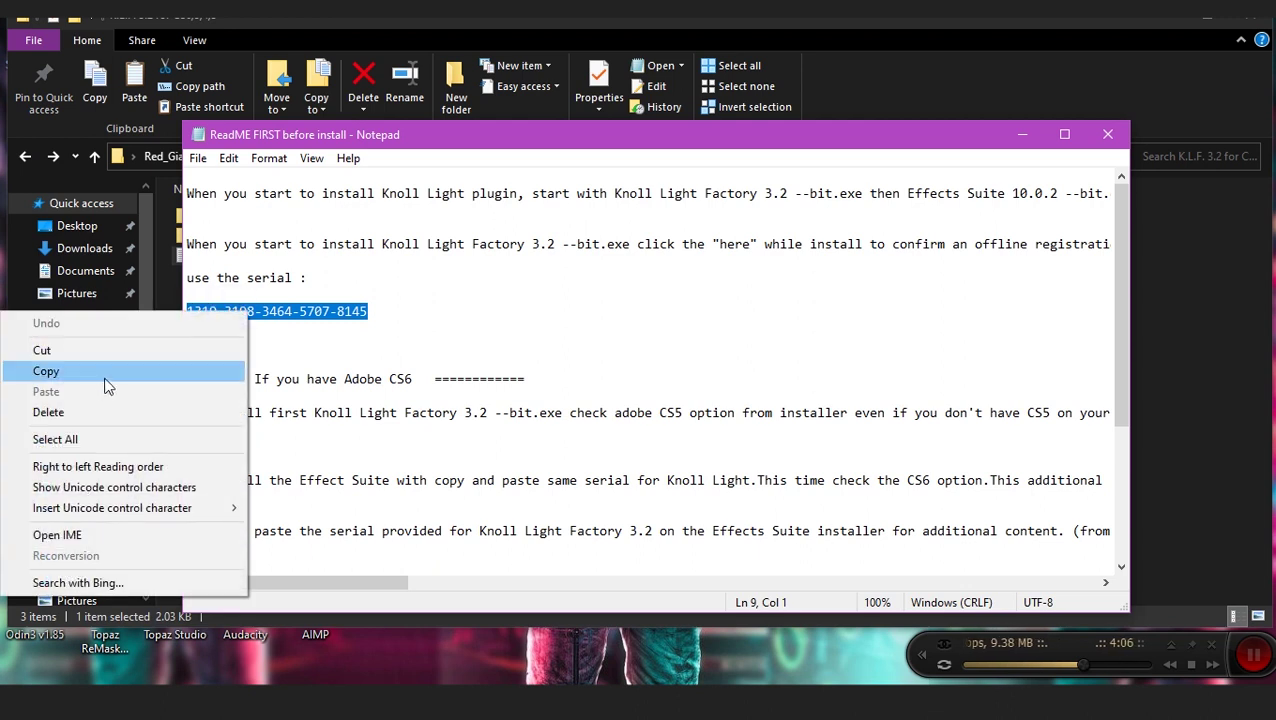
left_click(46, 371)
left_click(714, 30)
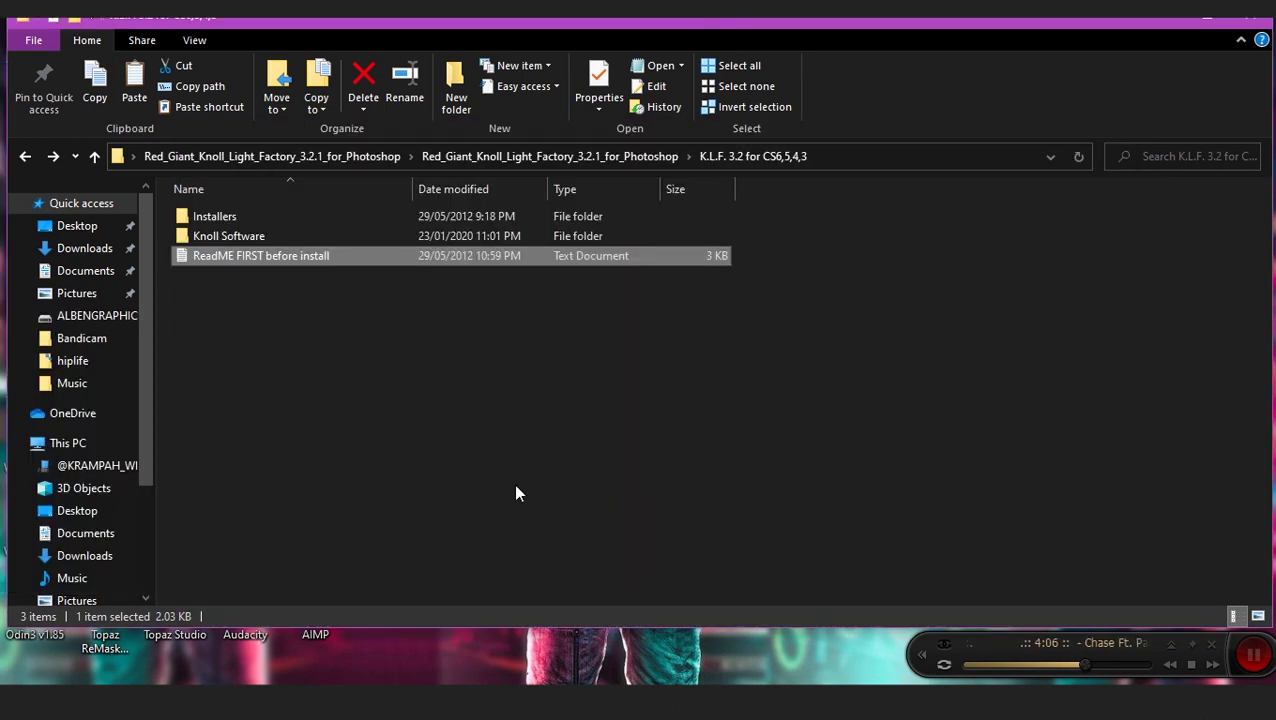
mouse_move(191, 702)
left_click(214, 661)
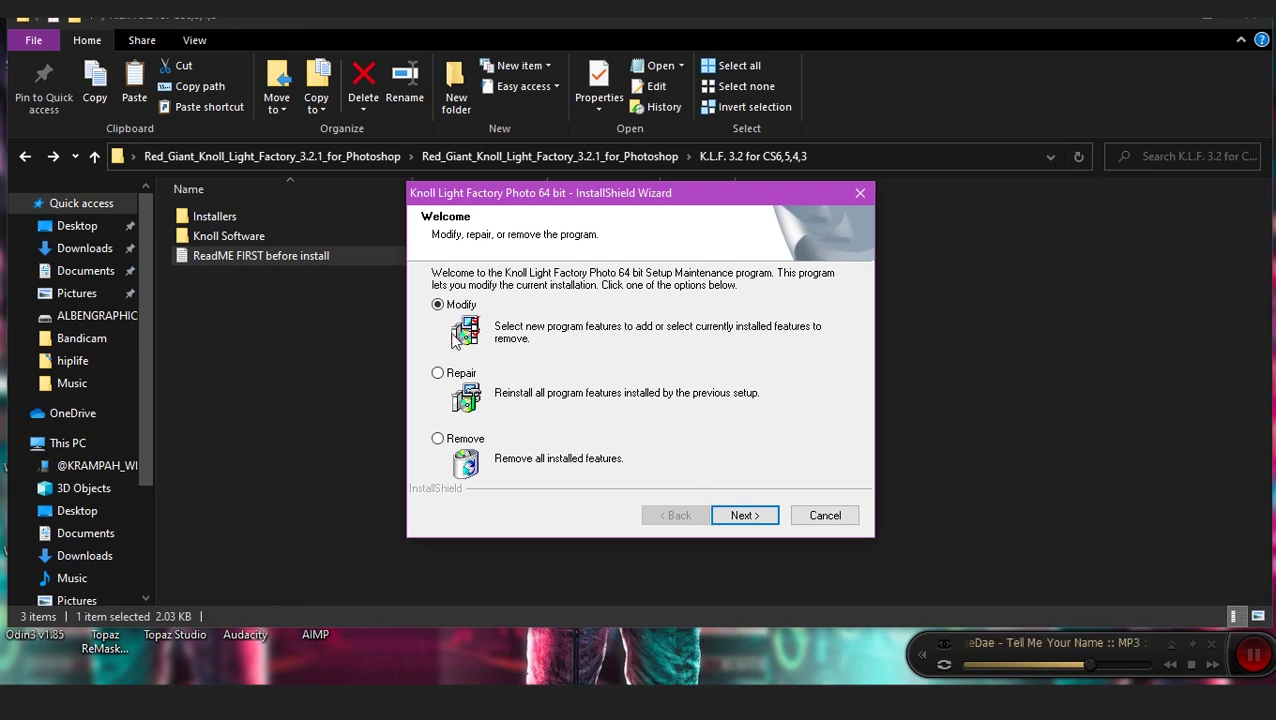
Cancel the Knoll Light Factory 64-bit setup maintenance wizard and exit it
left_click(826, 516)
left_click(700, 452)
left_click(745, 515)
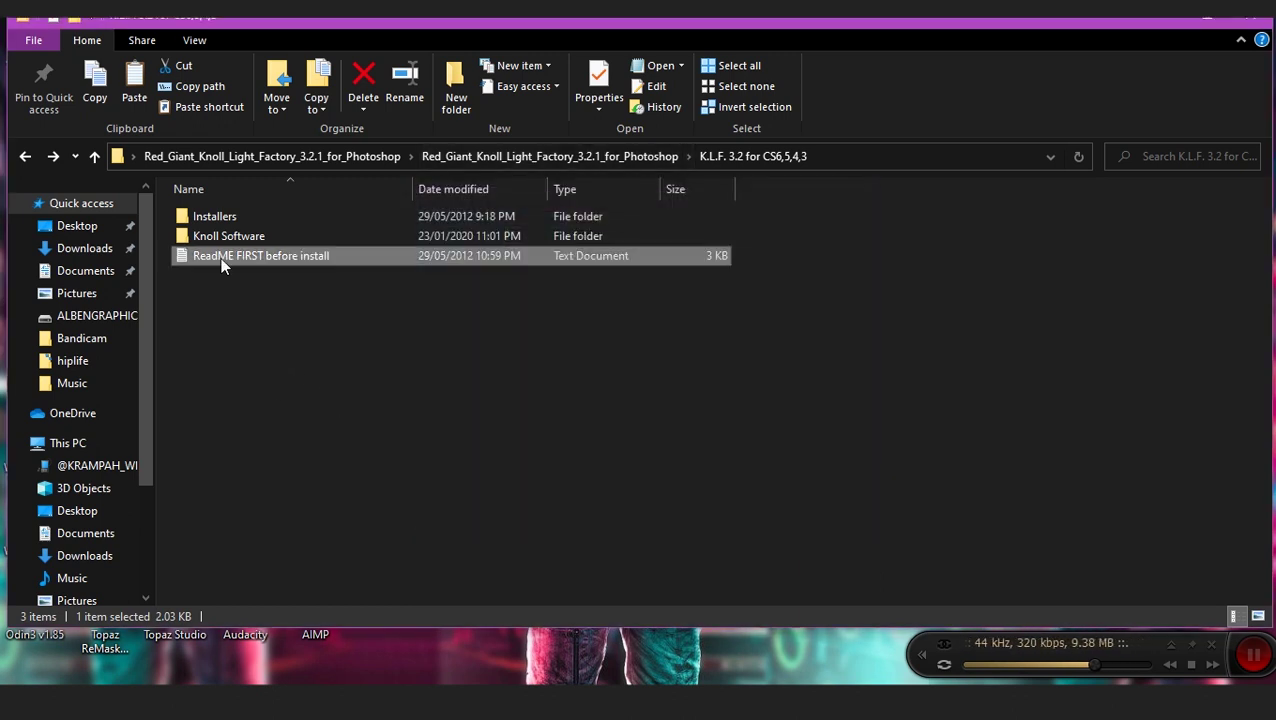
Copy the Knoll Software folder from the K.L.F. 3.2 for CS6,5,4,3 folder
left_click(236, 236)
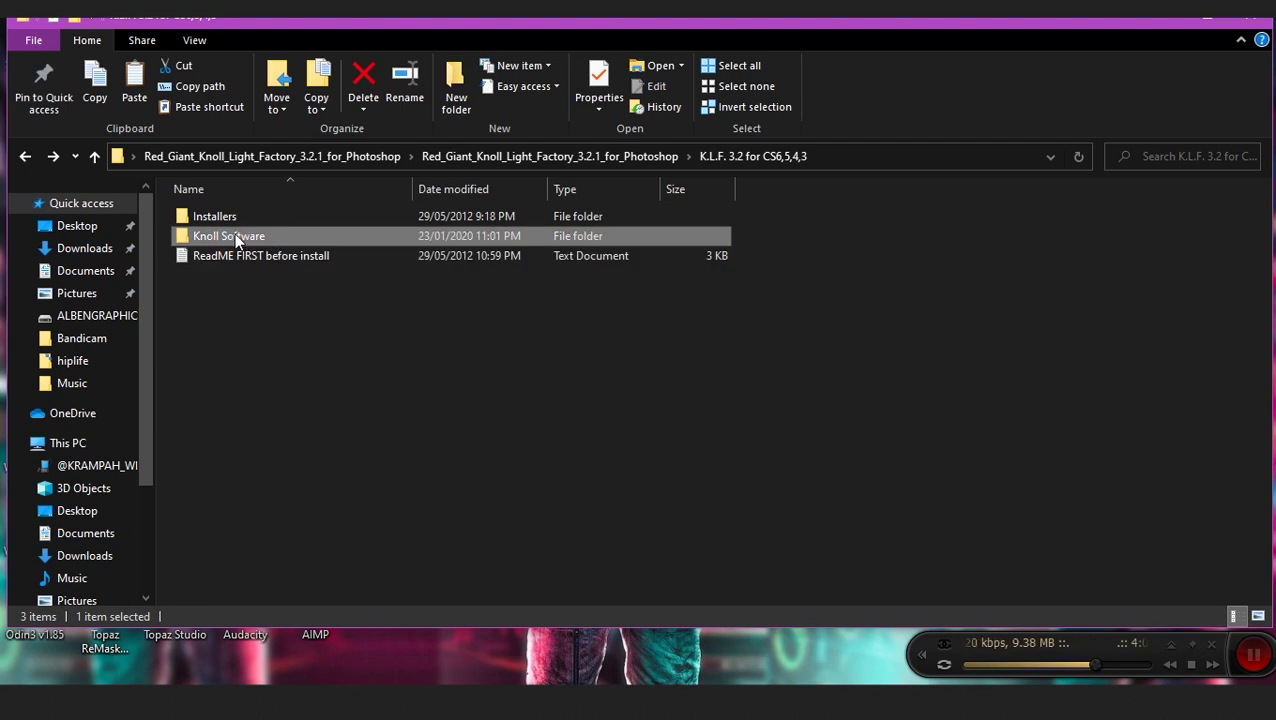
right_click(250, 235)
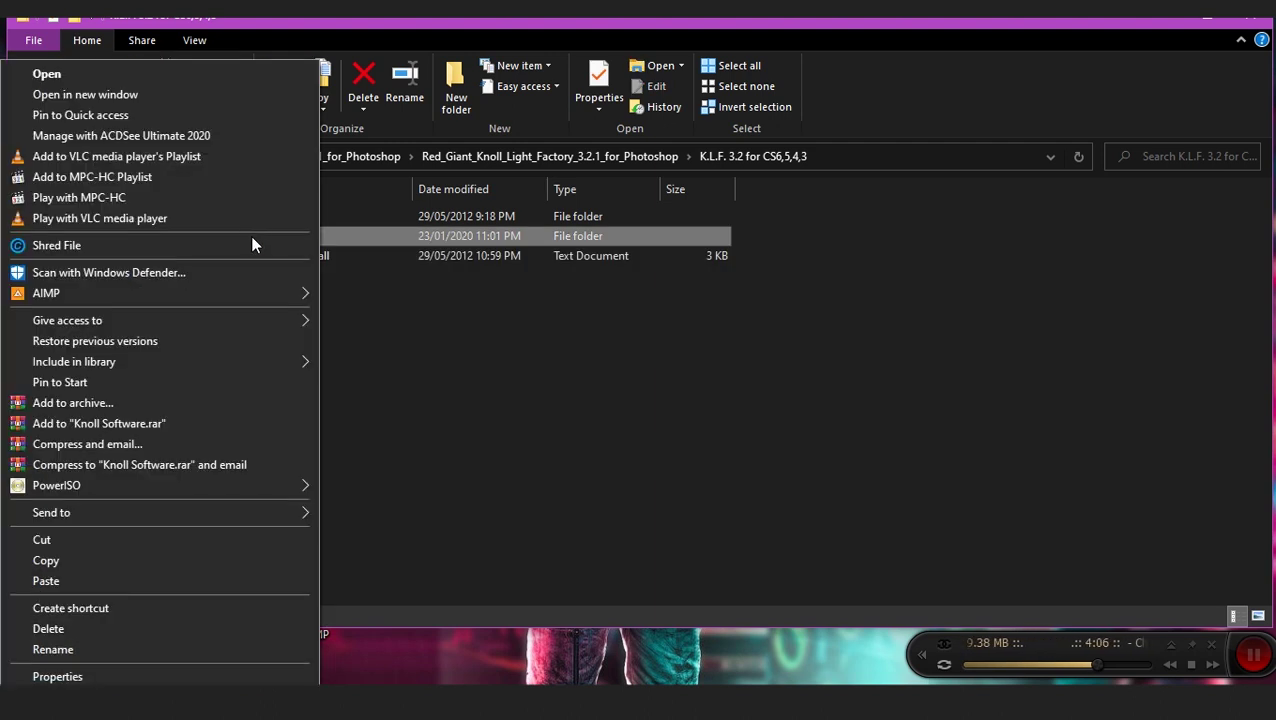
left_click(60, 557)
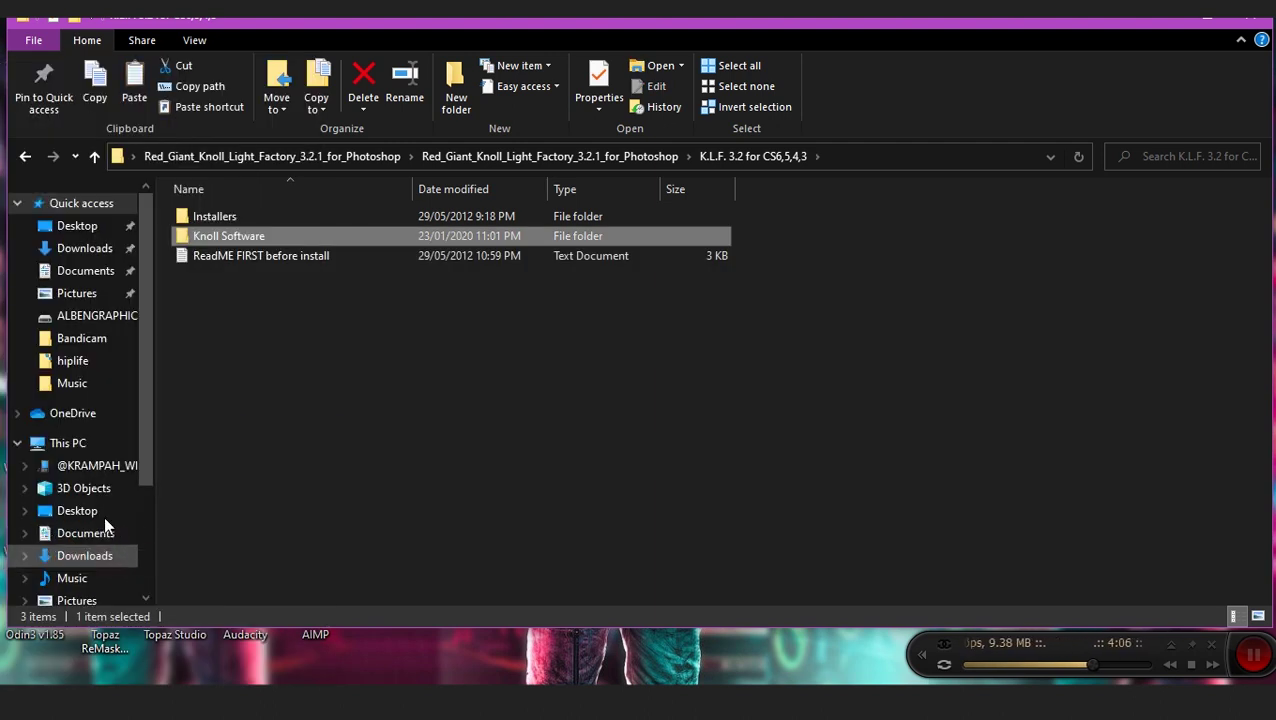
Browse the C: drive to Program Files, Adobe, Adobe Photoshop CC 2019, and open its Plug-ins folder
left_click(70, 443)
left_click(485, 371)
double_click(485, 371)
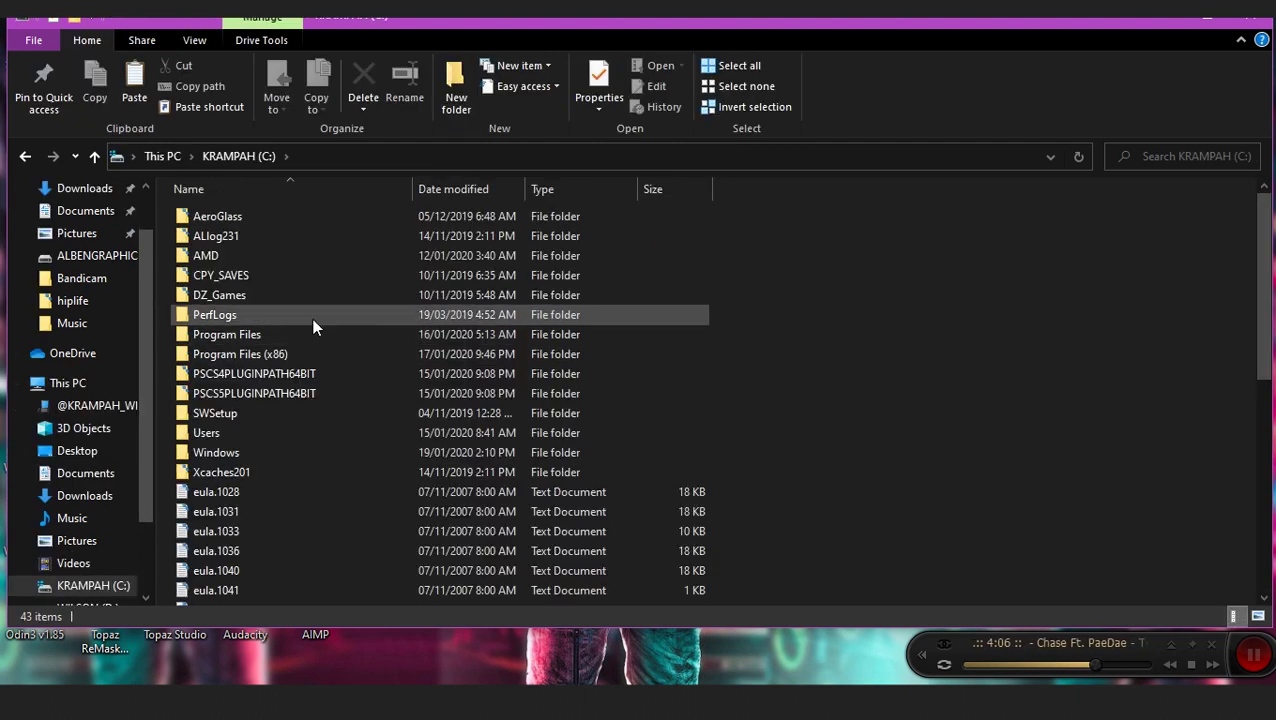
double_click(247, 334)
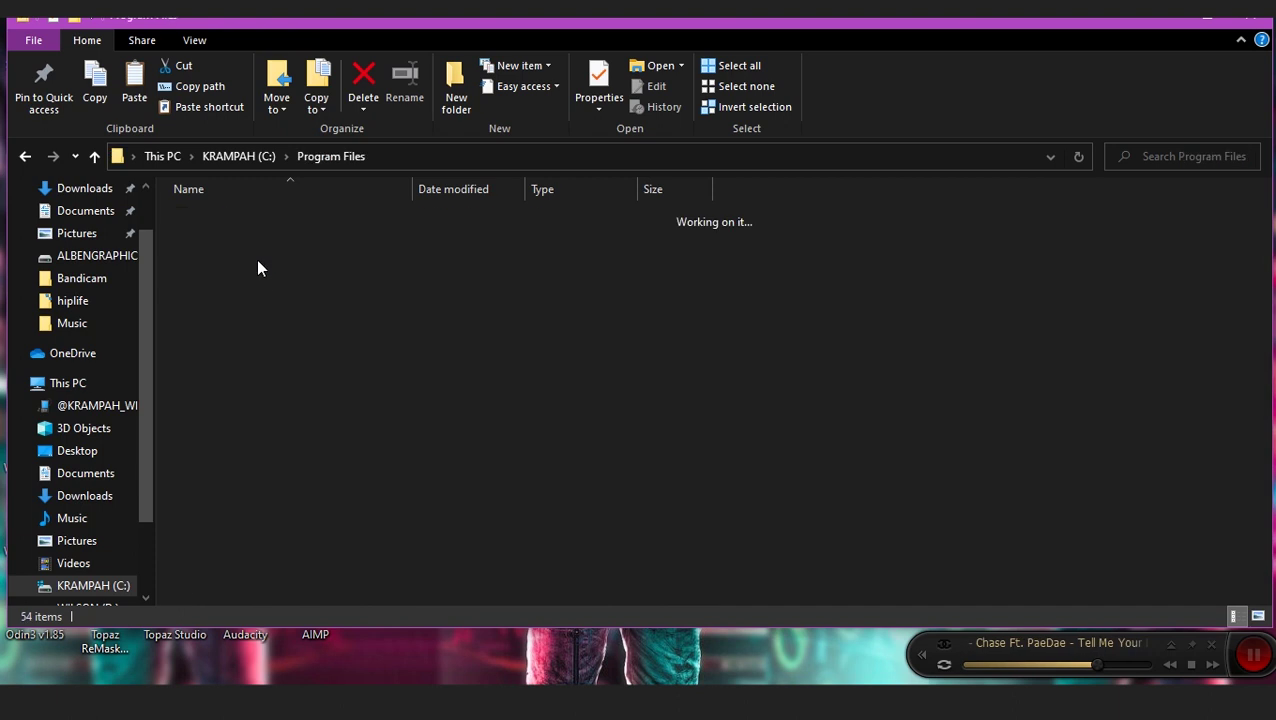
double_click(278, 236)
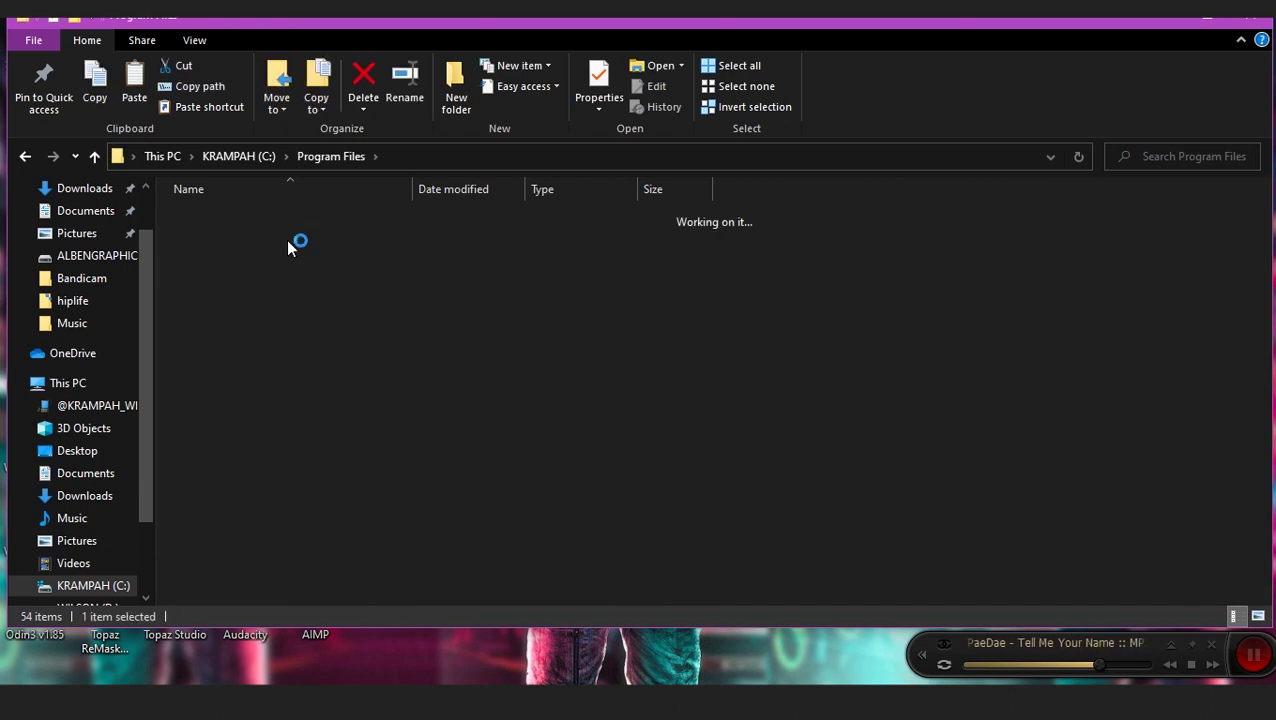
left_click(340, 358)
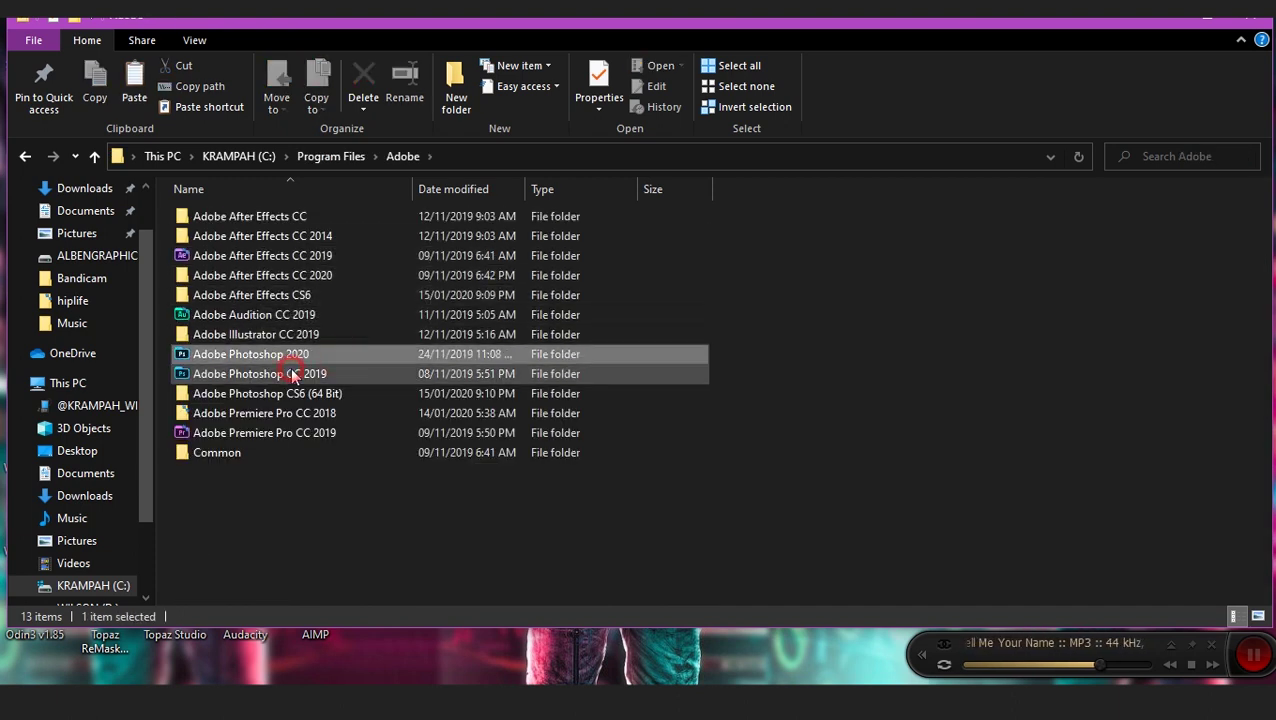
left_click(291, 370)
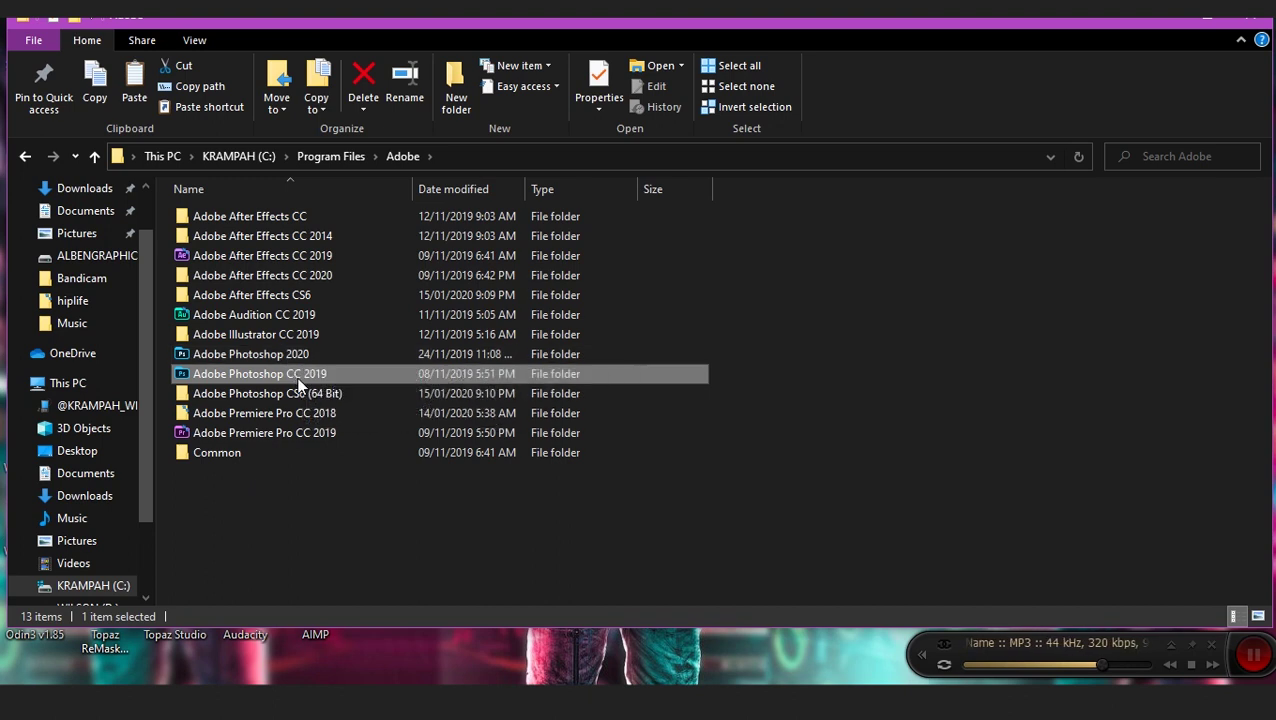
double_click(298, 378)
left_click(230, 295)
double_click(230, 295)
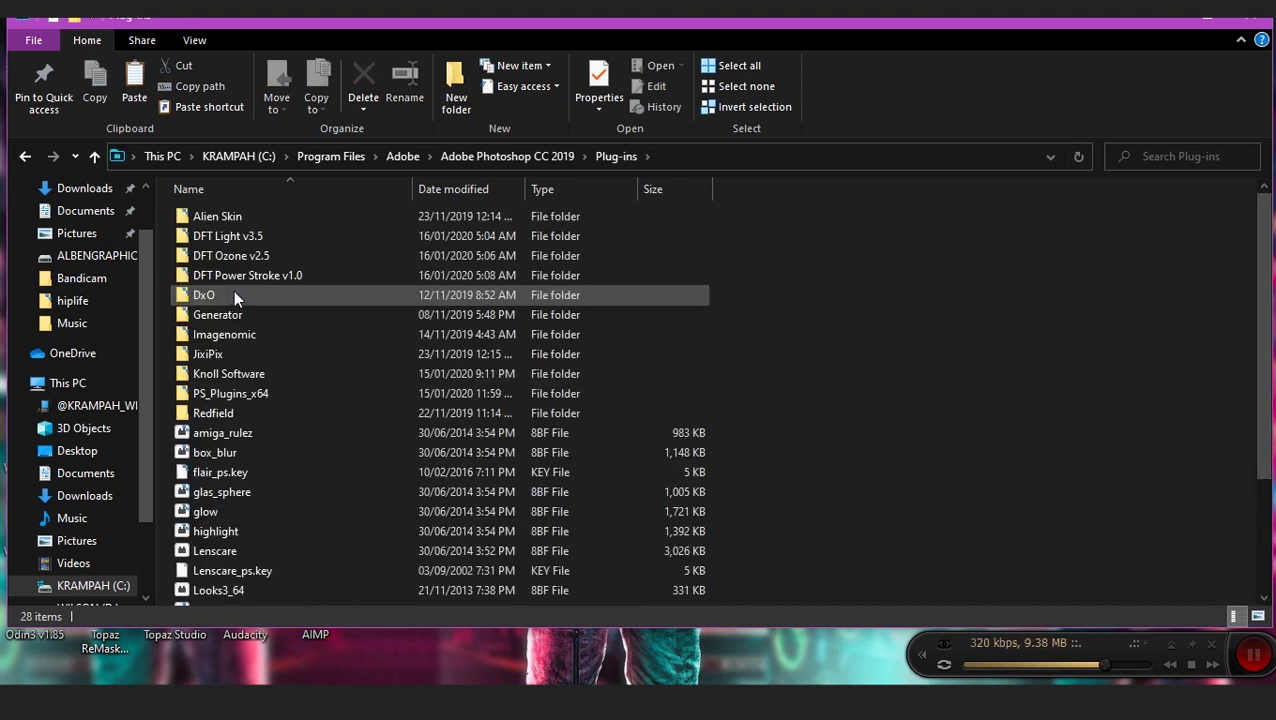
Look up the paste option in the Plug-ins folder, dismiss it and select the existing Knoll Software folder
right_click(165, 388)
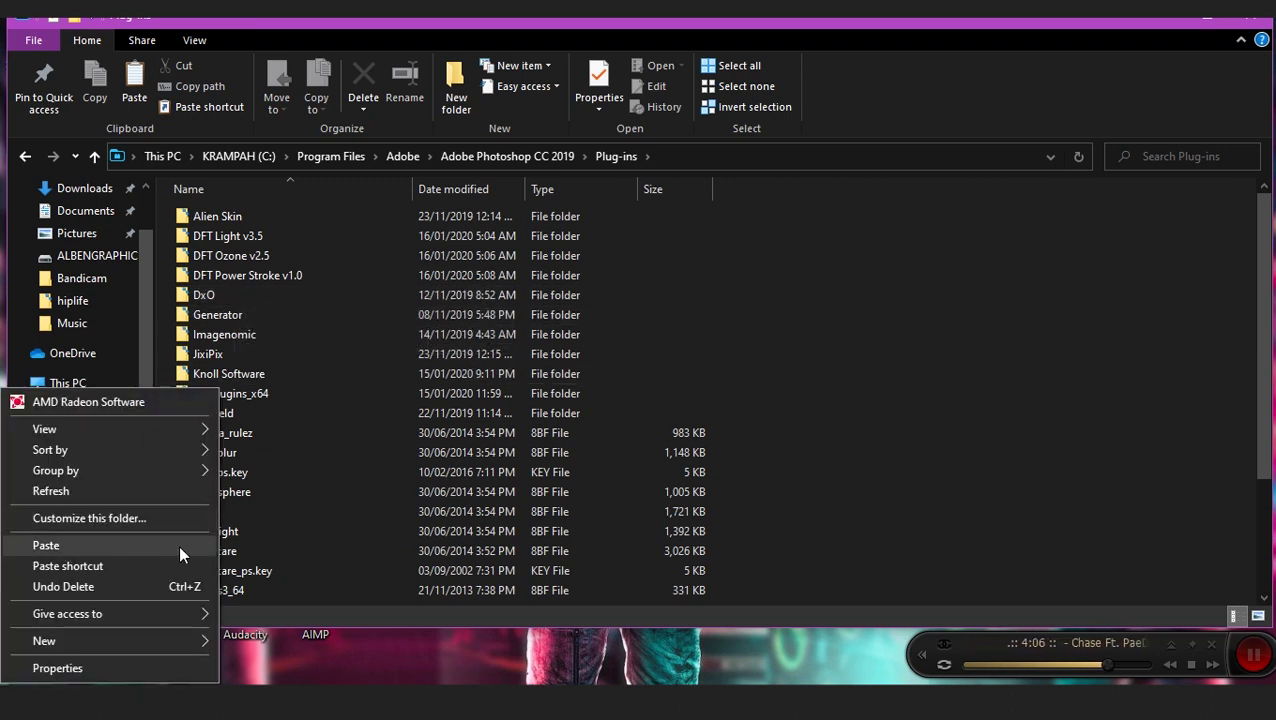
left_click(323, 398)
left_click(203, 380)
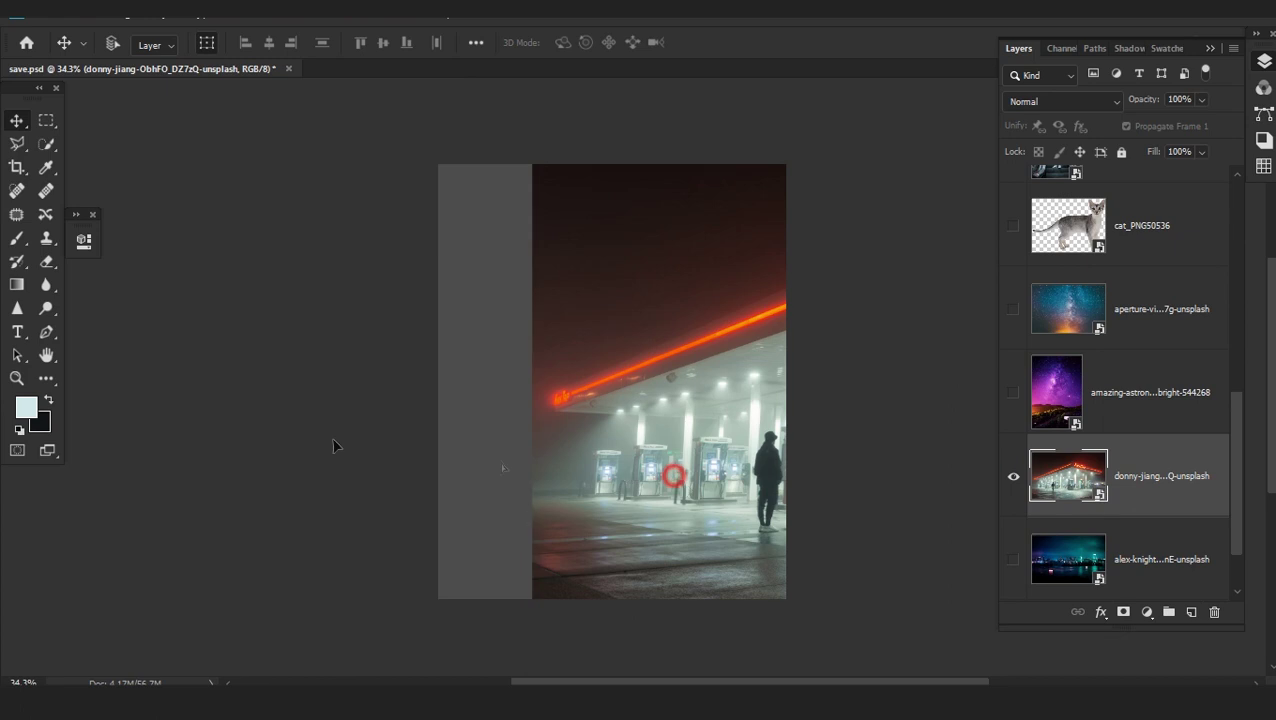
Switch to save.psd in Photoshop, then scale and reposition the gas station photo to fill the canvas with the Kwik Trip sign in frame
key("ctrl+t")
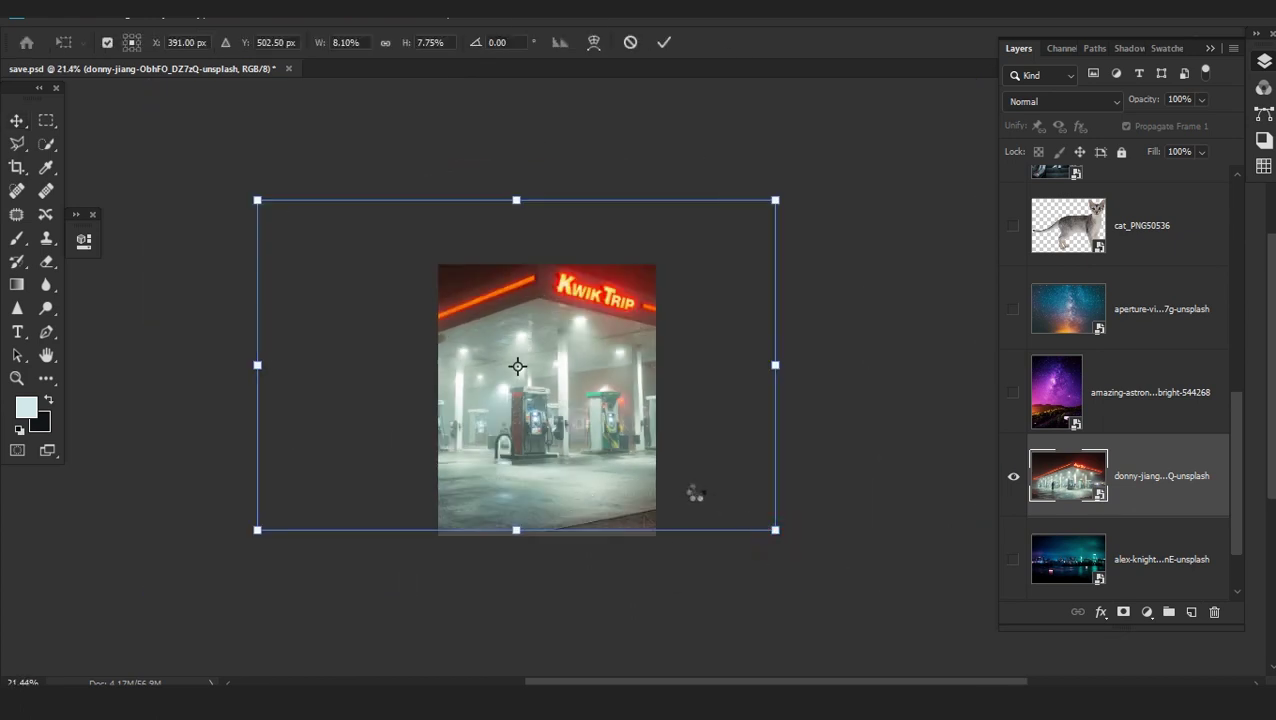
left_click_drag(549, 430, 632, 507)
left_click_drag(786, 558, 875, 570)
left_click_drag(728, 559, 650, 509)
left_click_drag(530, 245, 530, 249)
double_click(564, 396)
scroll(566, 509, "up", 5)
left_click_drag(576, 492, 600, 548)
scroll(598, 535, "up", 3)
scroll(592, 510, "down", 2)
left_click_drag(590, 501, 622, 536)
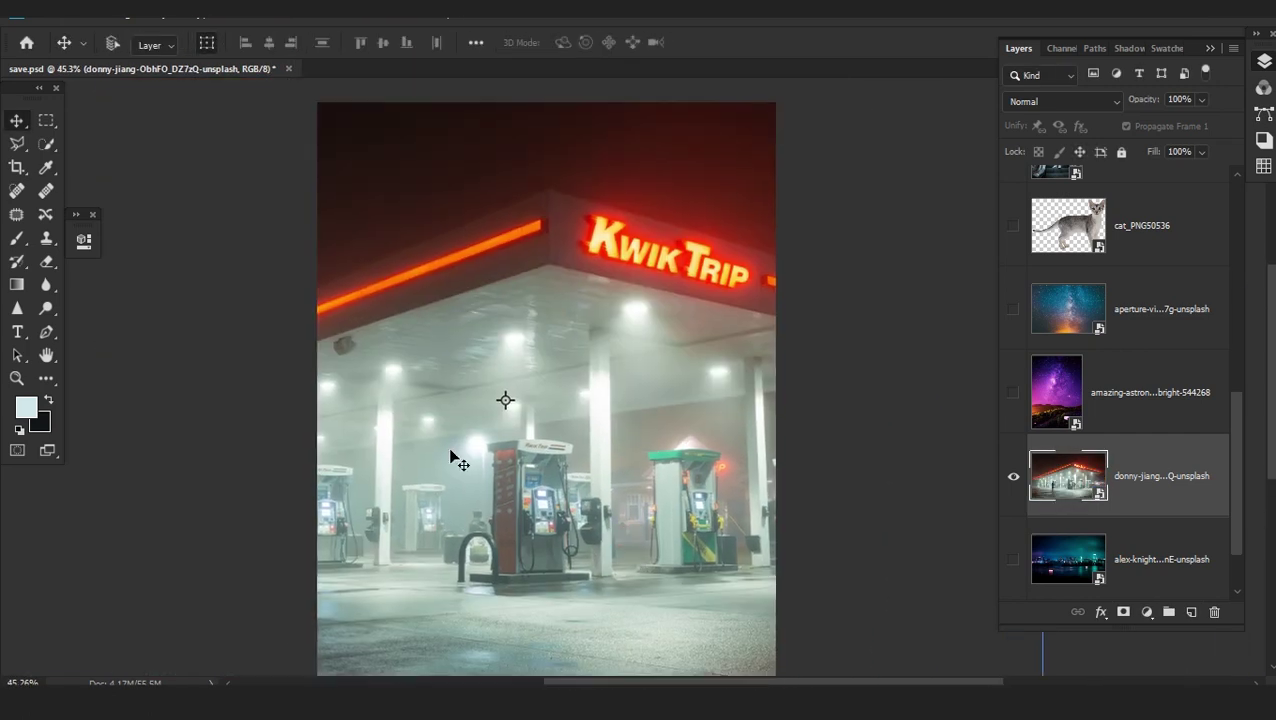
Select the night sky above the gas station with the Quick Selection tool, trimming the selection along the roof edge
left_click(44, 146)
scroll(700, 330, "up", 3)
scroll(715, 379, "down", 1)
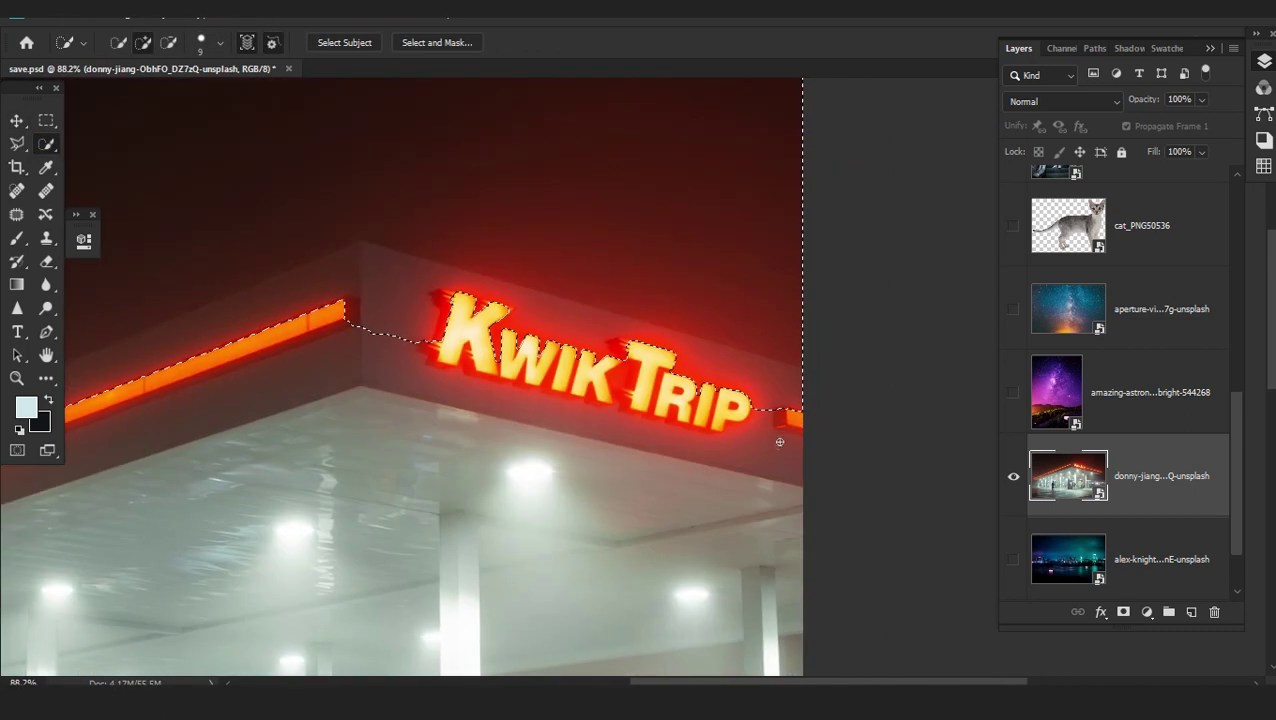
left_click_drag(688, 348, 578, 330)
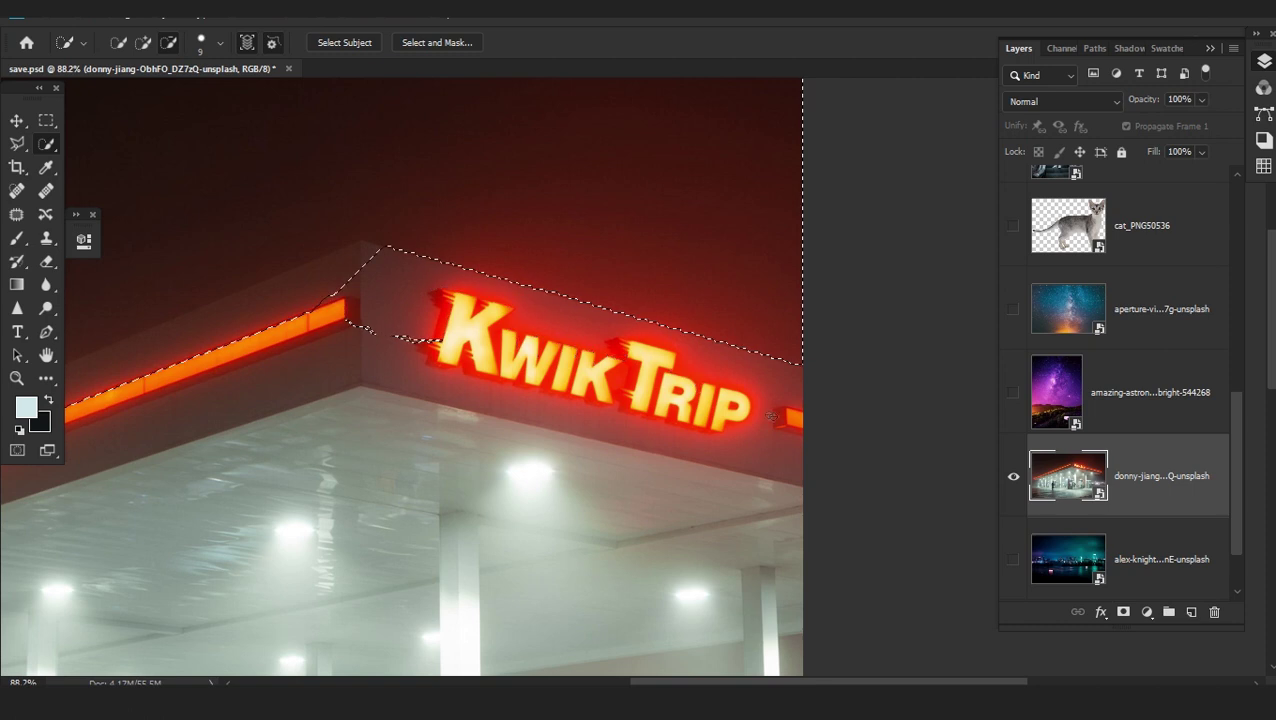
left_click_drag(202, 341, 88, 394)
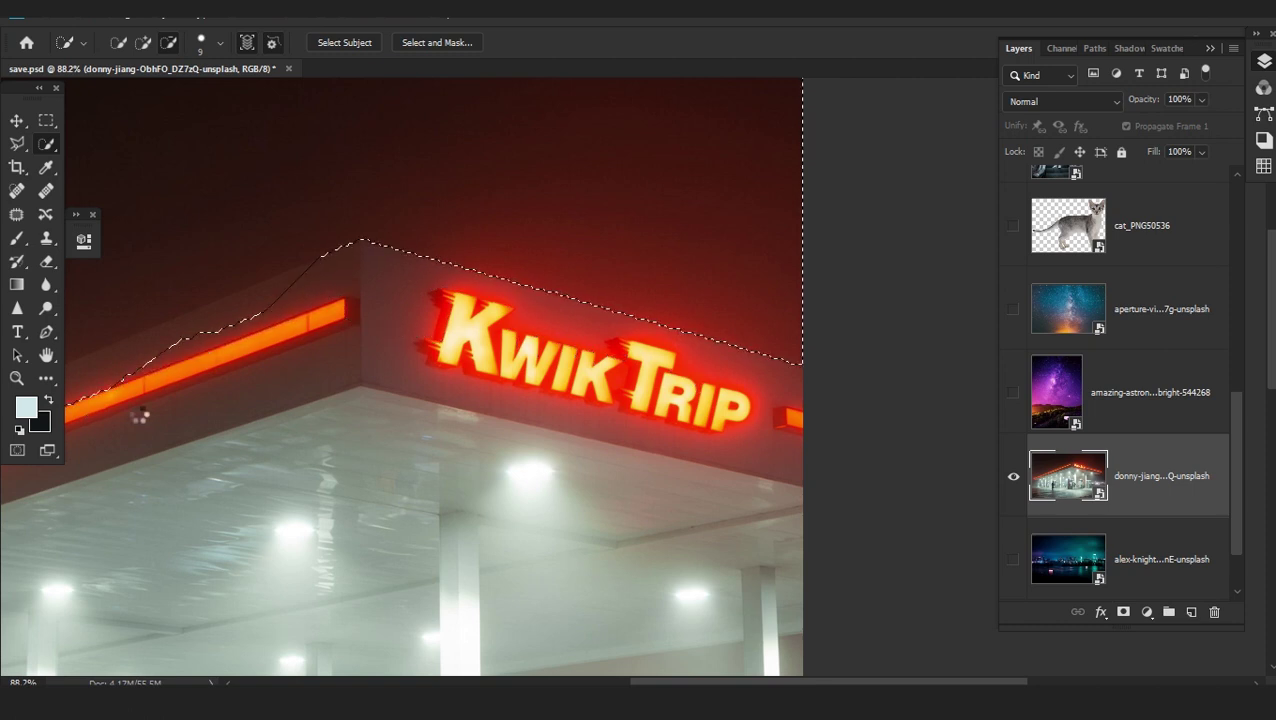
scroll(88, 394, "left", 3)
mouse_move(634, 288)
left_mouse_down()
mouse_move(301, 433)
mouse_move(229, 448)
mouse_move(270, 427)
left_mouse_up()
scroll(547, 345, "up", 2)
scroll(547, 345, "down", 3)
left_click_drag(637, 359, 562, 350)
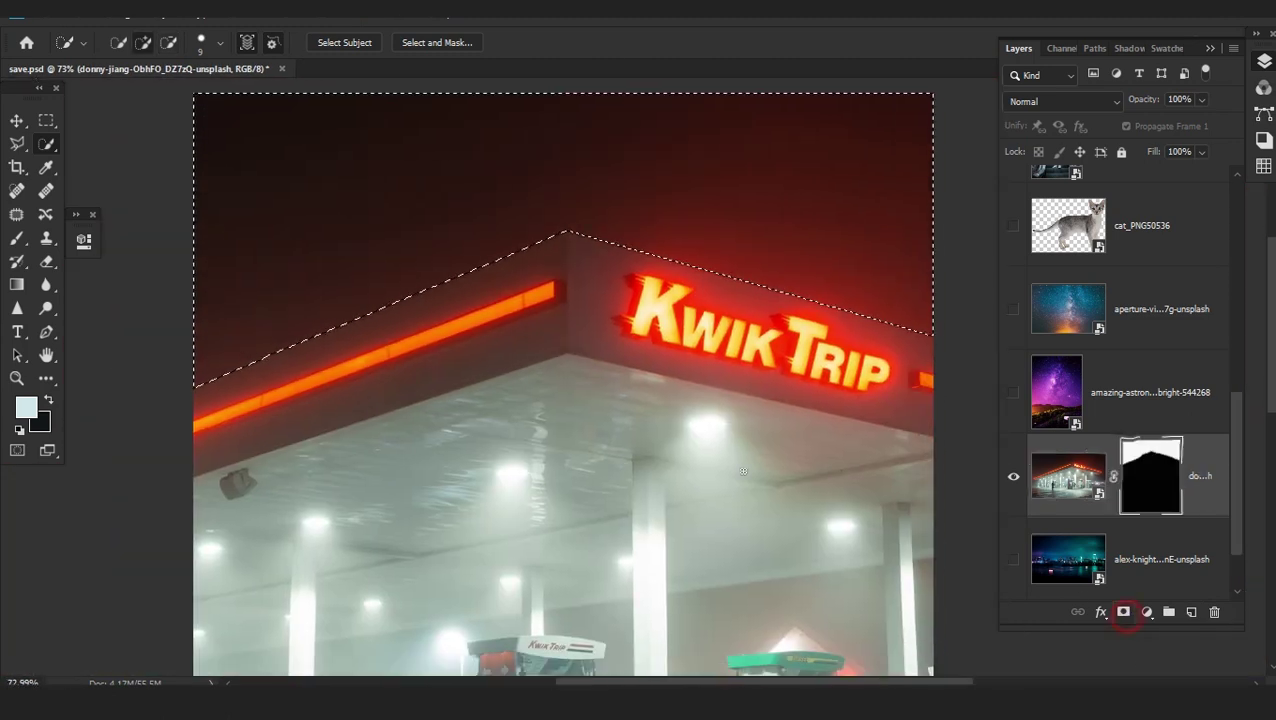
Mask out the sky on the gas station layer and refine the mask with Smart Radius at 1 px, Smooth 12 and Contrast 40%
left_click(1123, 612)
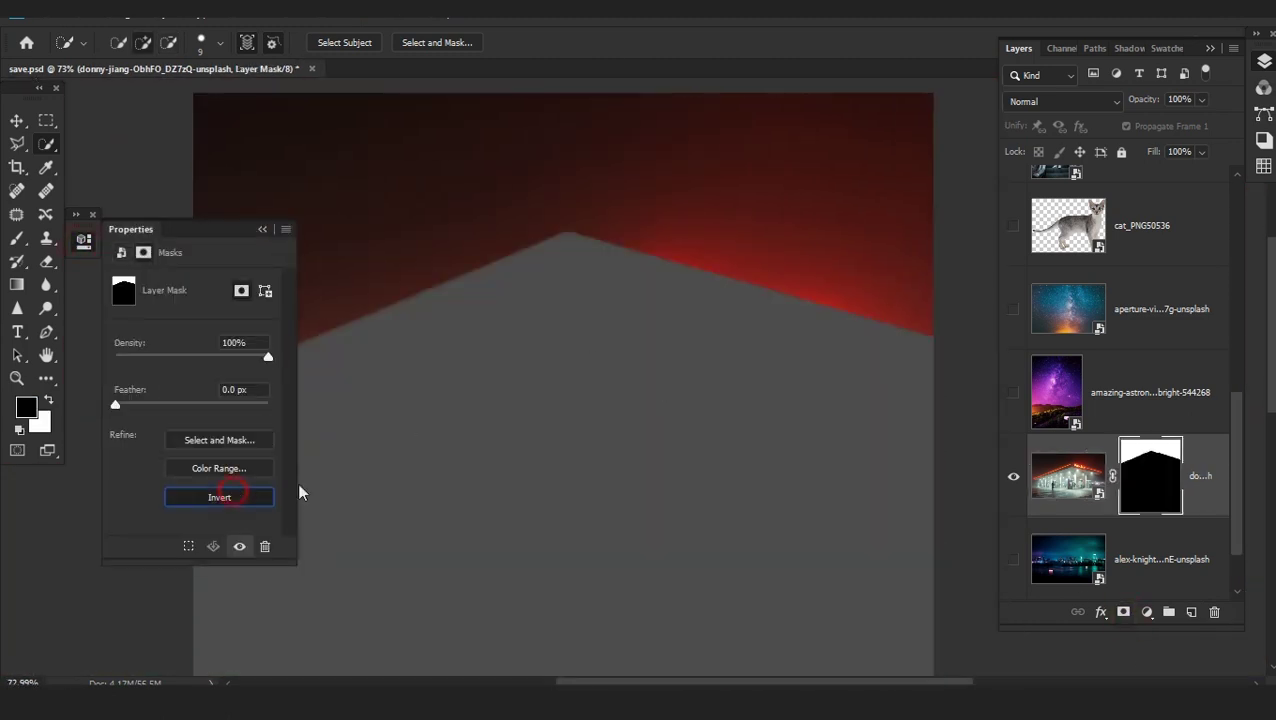
left_click(236, 496)
scroll(690, 600, "up", 2)
key("ctrl+alt+r")
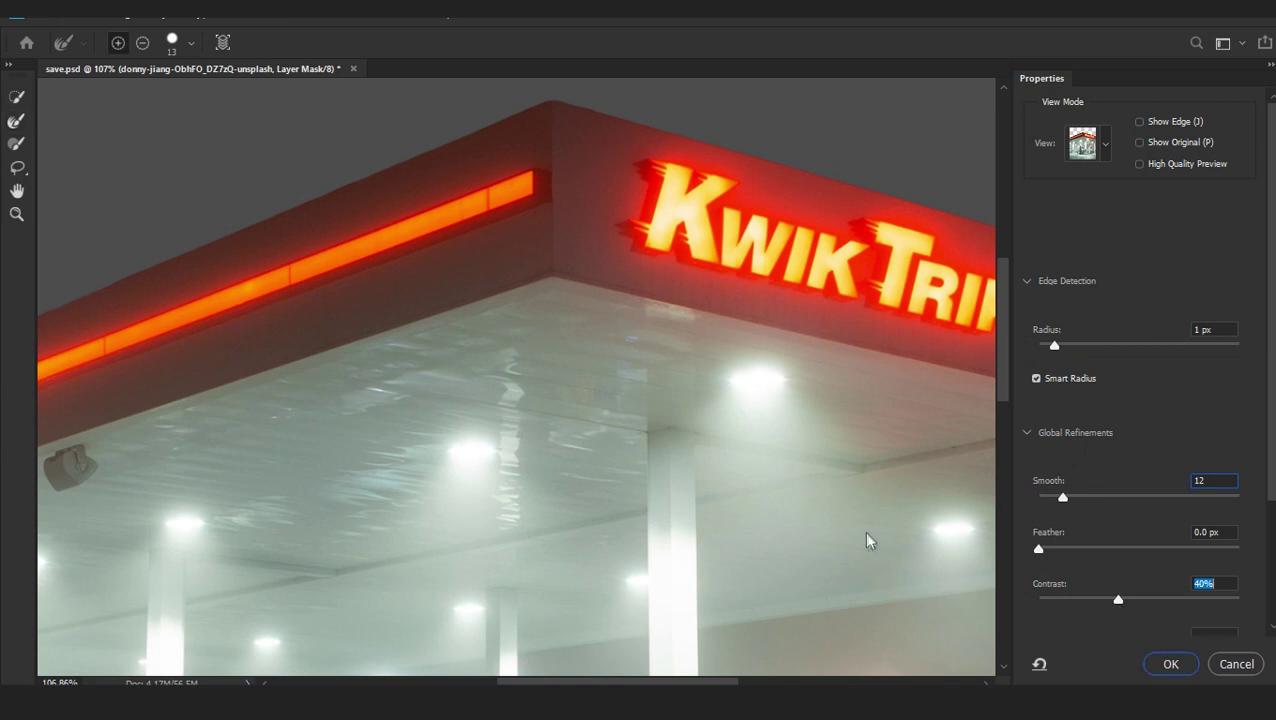
key("Return")
scroll(600, 395, "down", 6)
left_click_drag(621, 399, 629, 354)
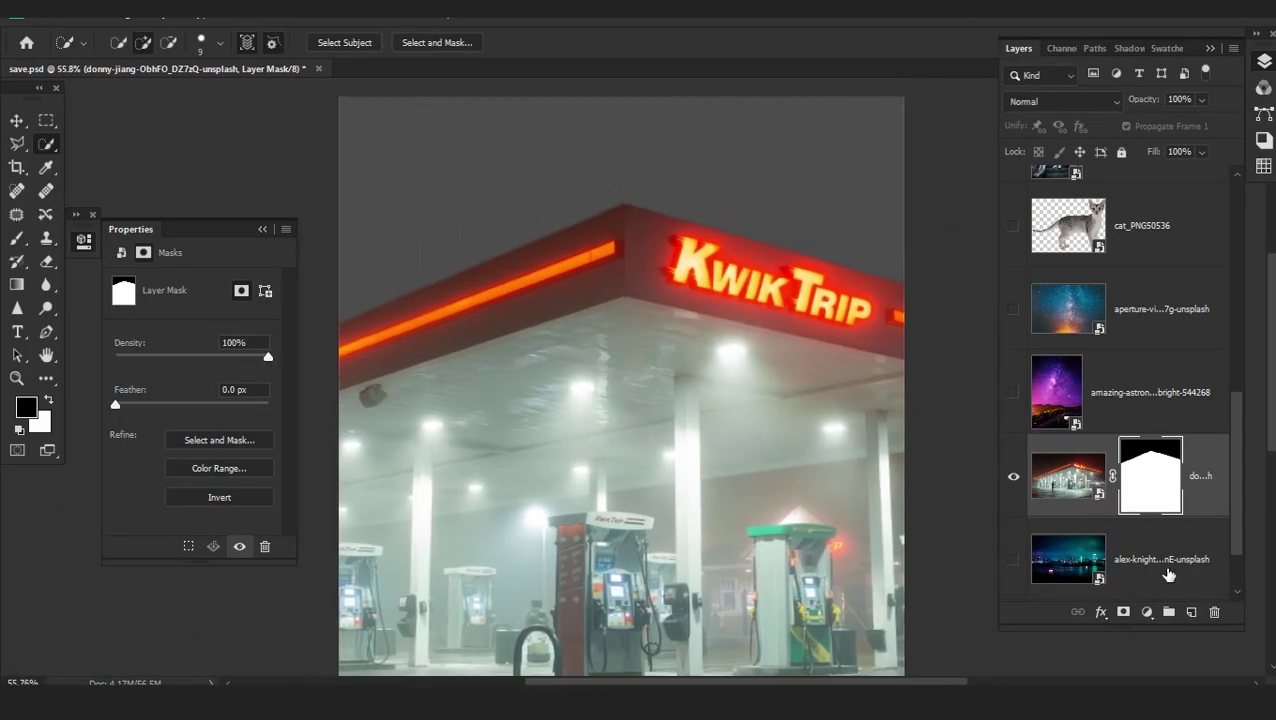
Show the purple astronomy background layer, place it beneath the gas station layer and widen it across the canvas
left_click(1013, 392)
left_click_drag(1056, 392, 1153, 561)
scroll(350, 140, "down", 2)
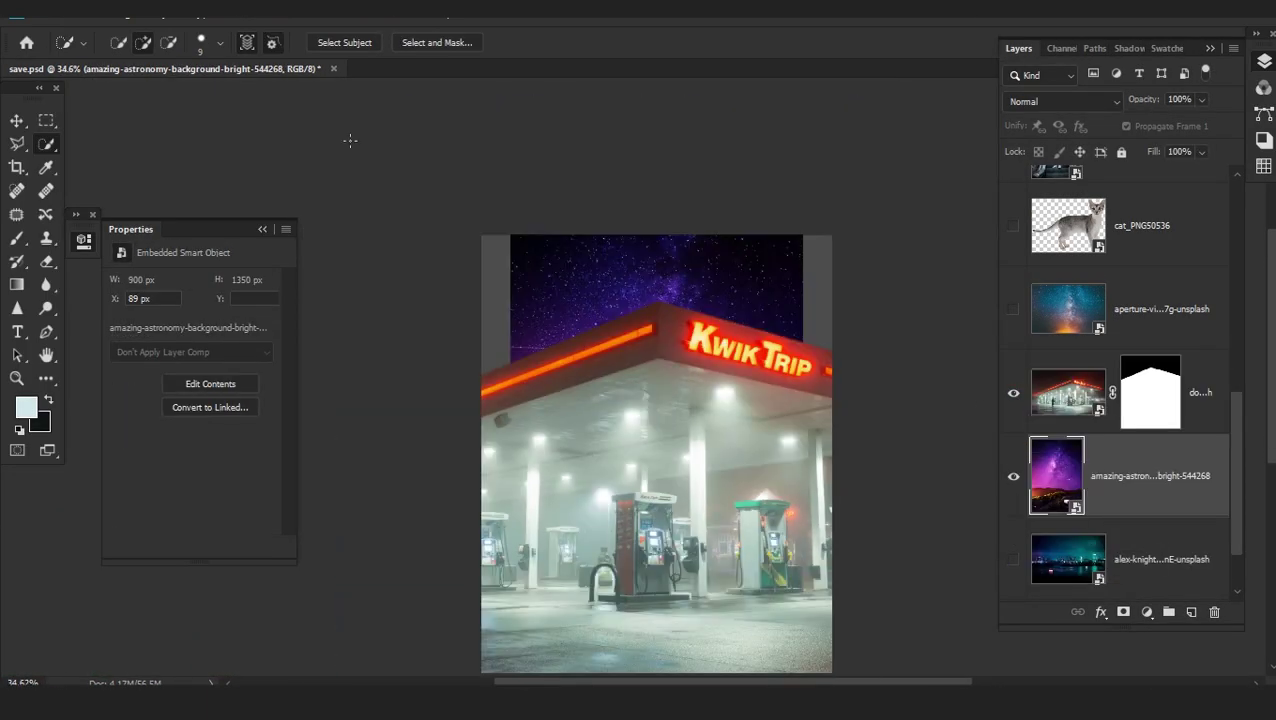
left_click(18, 121)
scroll(638, 333, "down", 2)
left_click_drag(773, 433, 840, 433)
left_click_drag(531, 433, 472, 433)
key("Return")
Place the aperture-vintage sky beneath the gas station, show it, align it with the canvas top and blend it as Linear Dodge (Add)
left_click_drag(1148, 296, 1165, 468)
left_click(1013, 393)
left_click_drag(550, 446, 550, 353)
left_click(1055, 102)
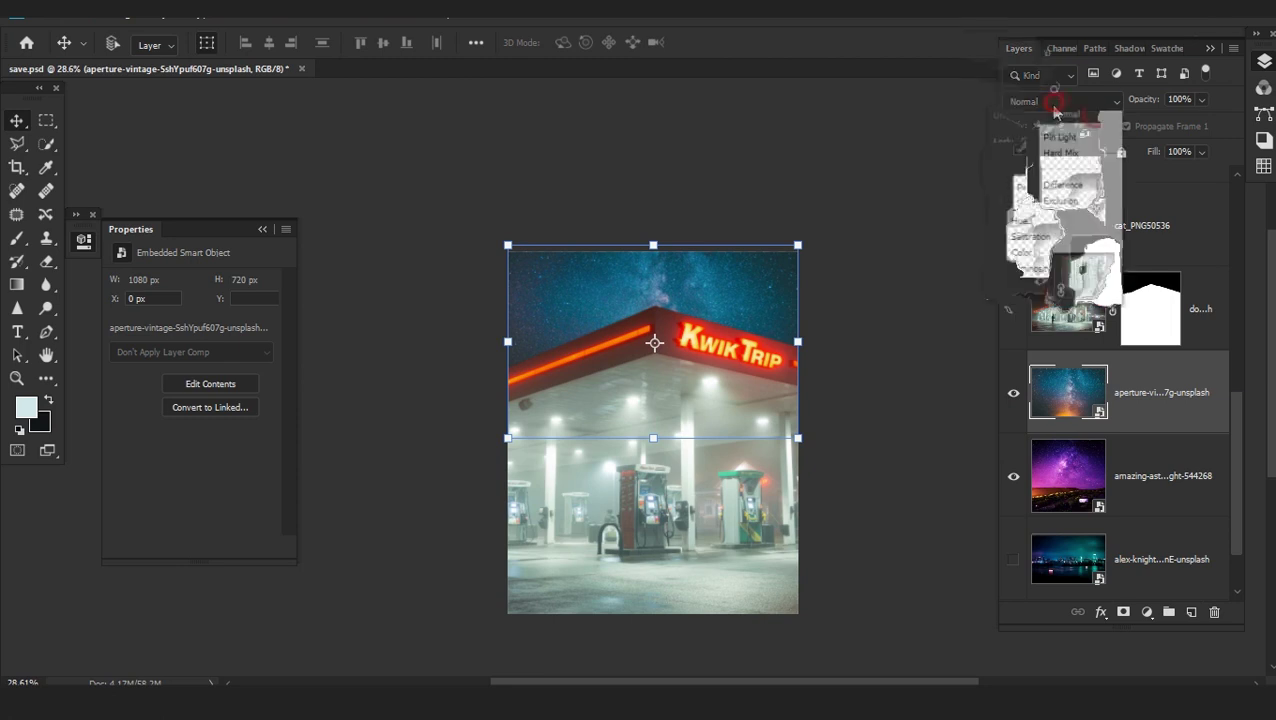
left_click(1043, 317)
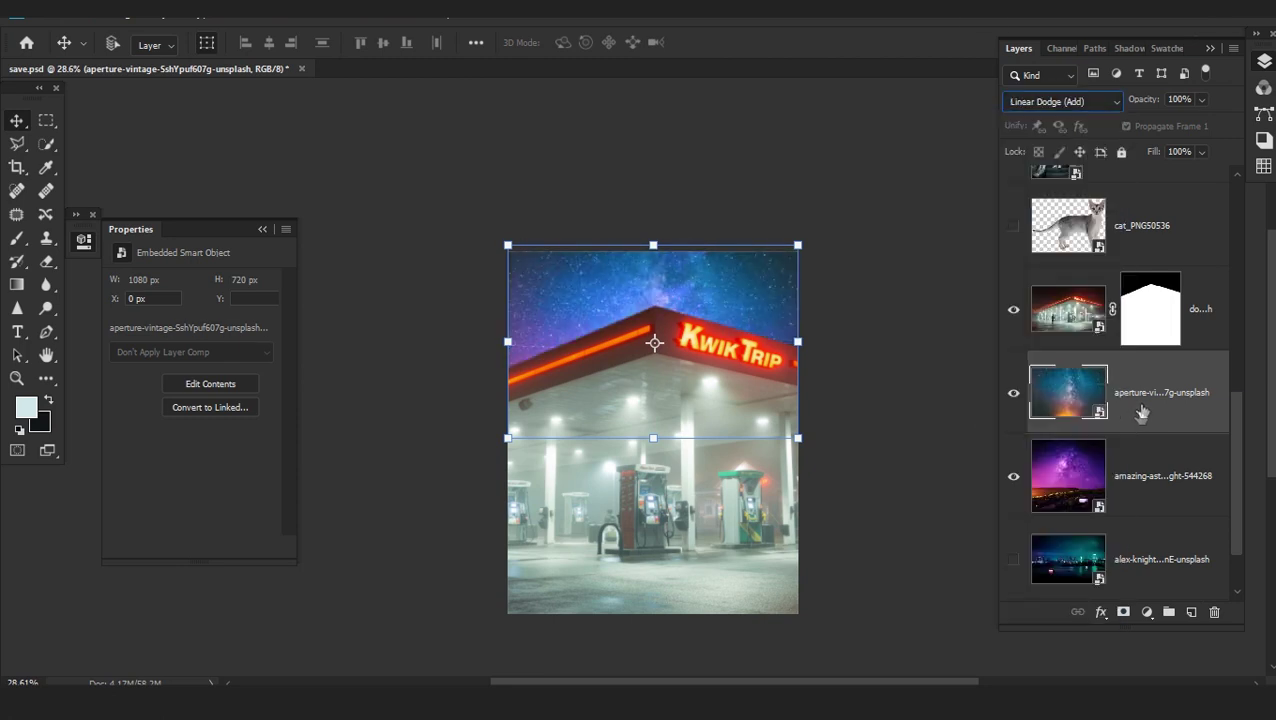
Place the teal city skyline layer directly beneath the gas station, show it, align it with the canvas top and stretch it to about 1205 px tall
left_click_drag(1068, 559, 1128, 395)
left_click(1013, 392)
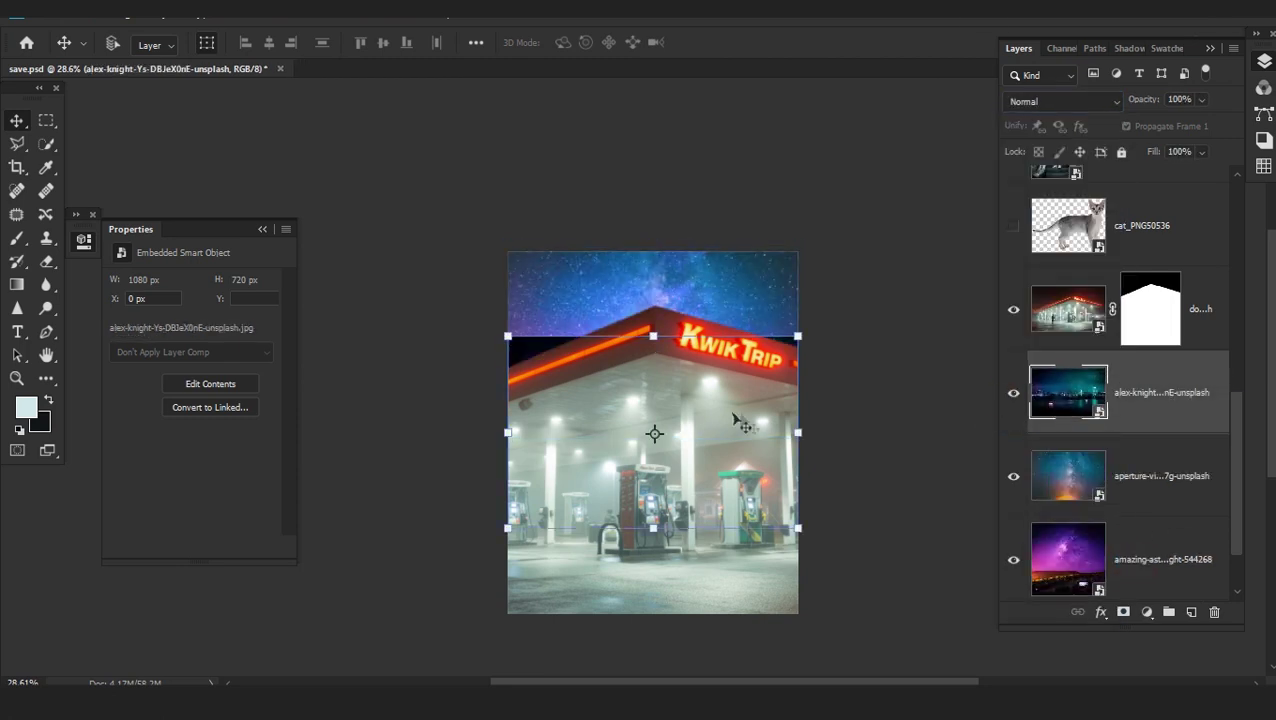
left_click_drag(737, 421, 678, 285)
left_click_drag(652, 444, 658, 575)
key("Return")
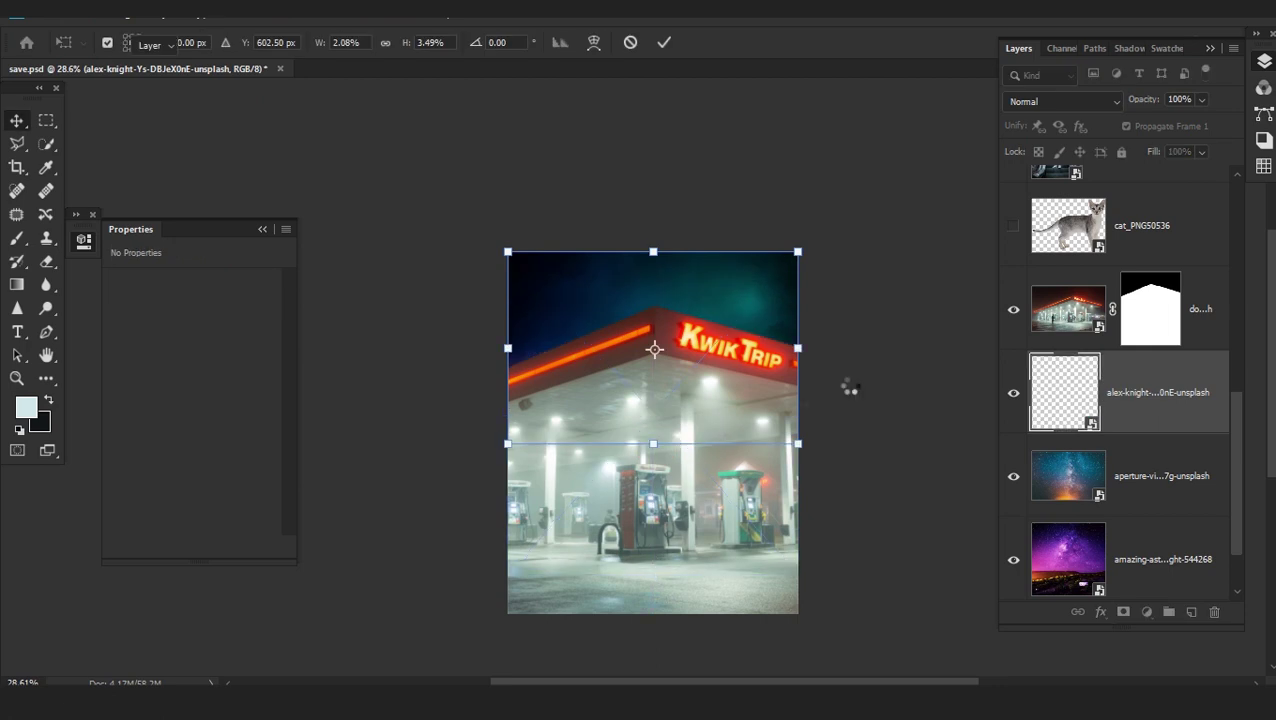
Set the teal city skyline layer's blend mode to Color Dodge
scroll(710, 445, "up", 2)
left_click(1062, 101)
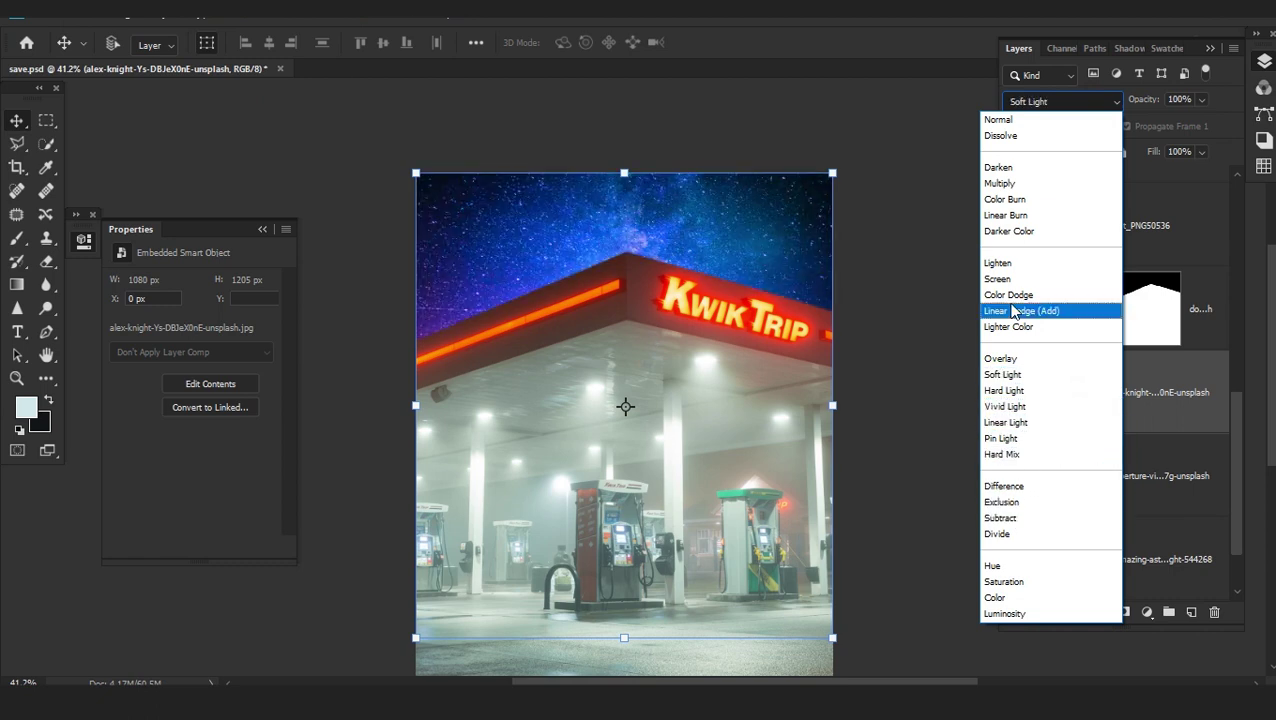
left_click(1010, 294)
Place the dark blue starry sky photo beneath the gas station layer, show it and widen it to about 1194 px
scroll(1168, 561, "down", 1)
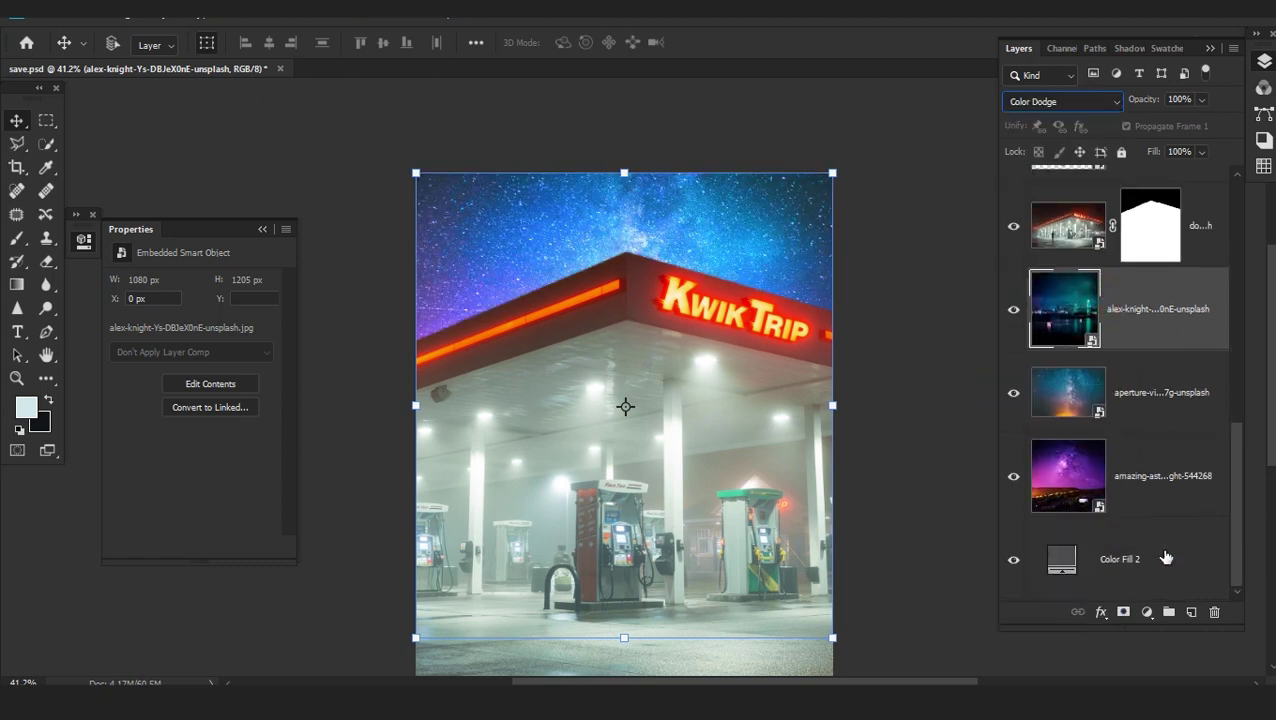
scroll(1152, 348, "up", 4)
mouse_move(1152, 345)
left_mouse_down()
mouse_move(1137, 495)
mouse_move(1130, 352)
left_mouse_up()
left_click(1015, 311)
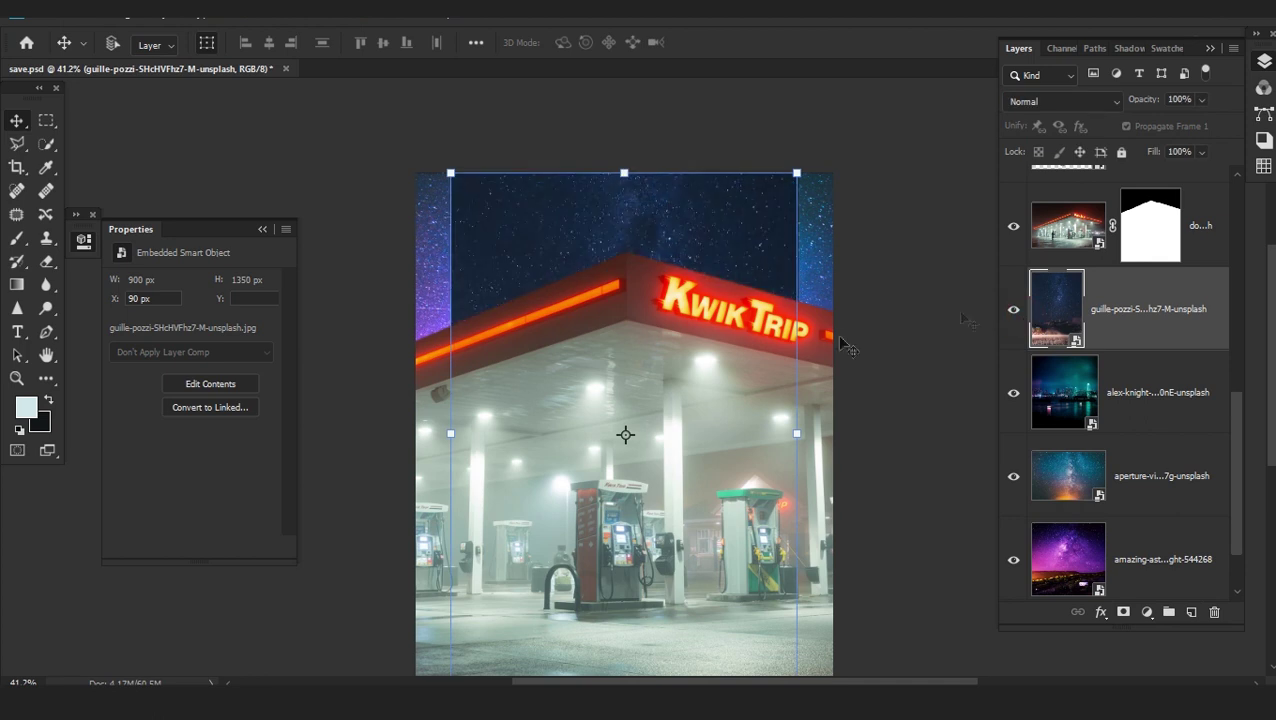
left_click_drag(800, 435, 849, 433)
left_click_drag(450, 433, 388, 433)
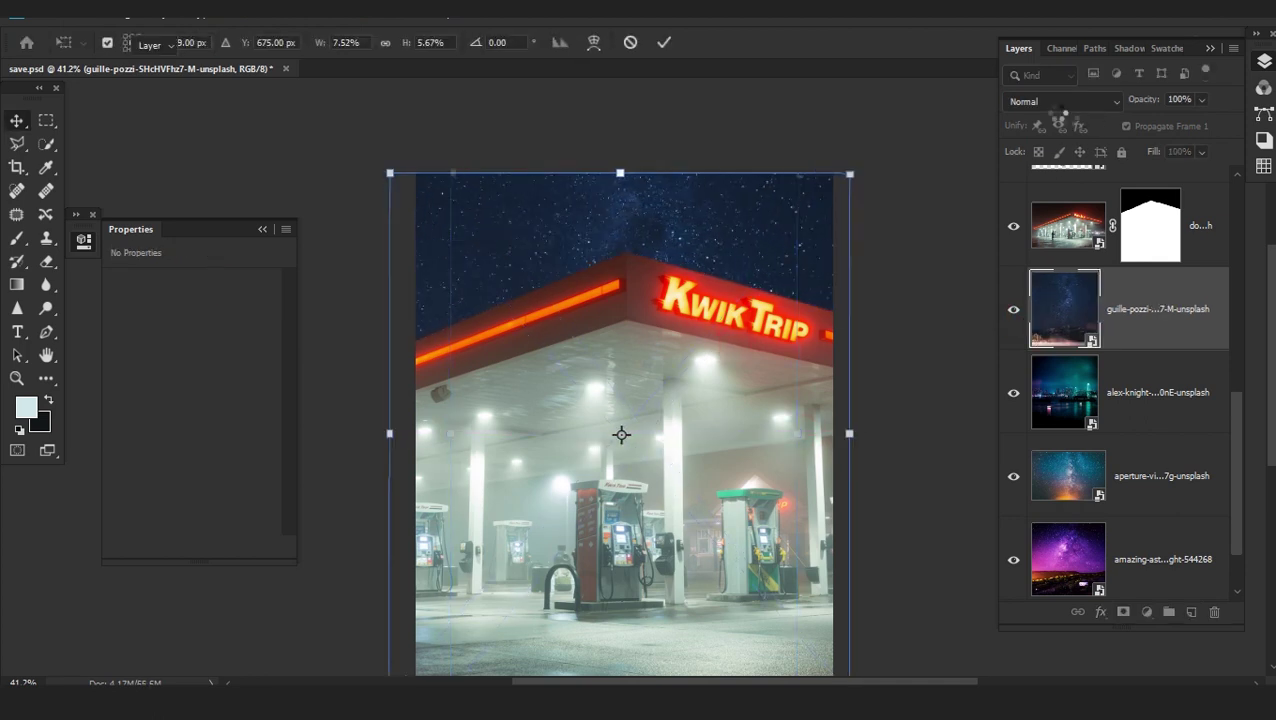
Try several blend modes on the dark blue starry sky layer and settle on Hard Light
left_click(1060, 101)
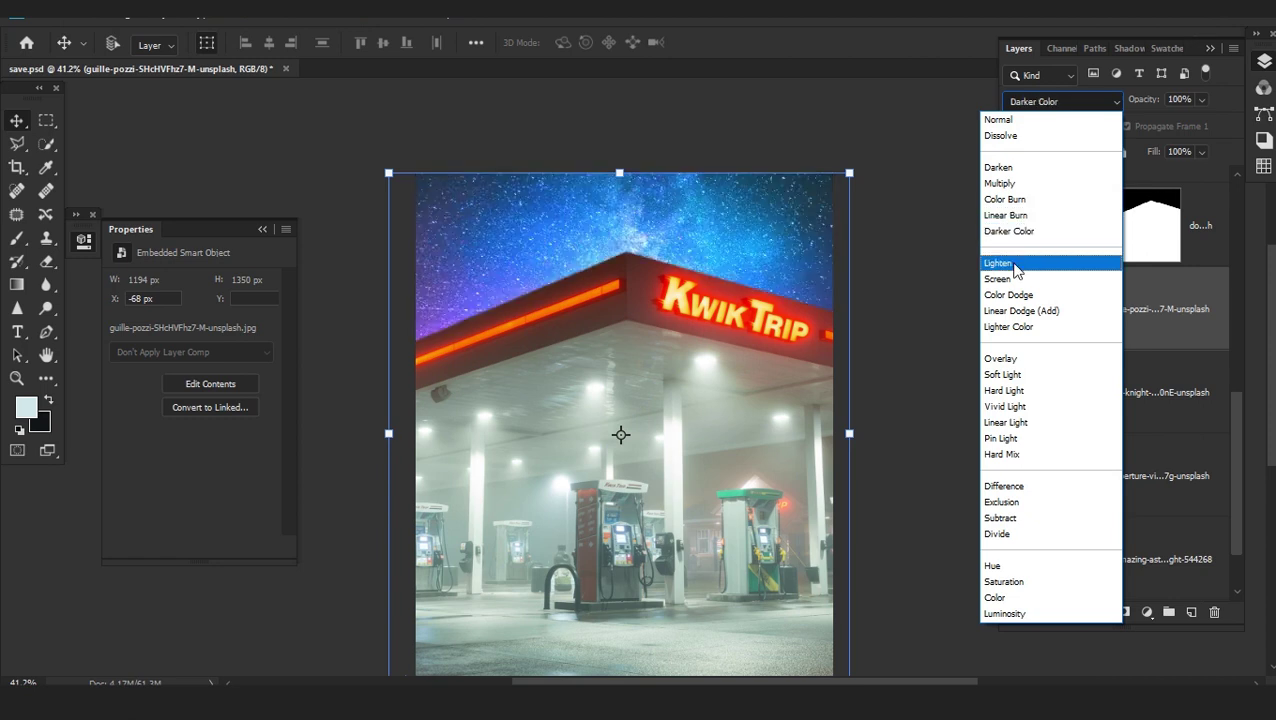
left_click(1008, 391)
left_click(1011, 310)
left_click(1011, 310)
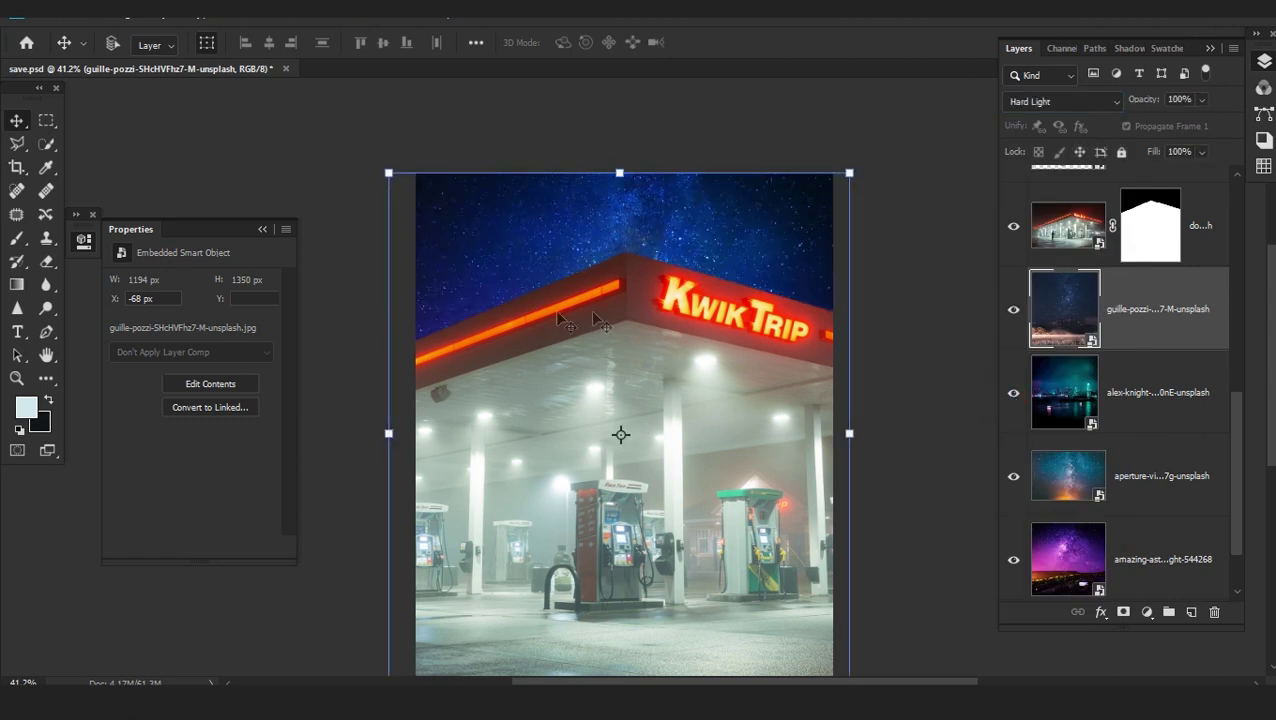
Group the four sky layers beneath the gas station and name the group clouds
scroll(1195, 371, "down", 2)
left_click(1168, 495, "shift")
left_click_drag(1168, 495, 1168, 612)
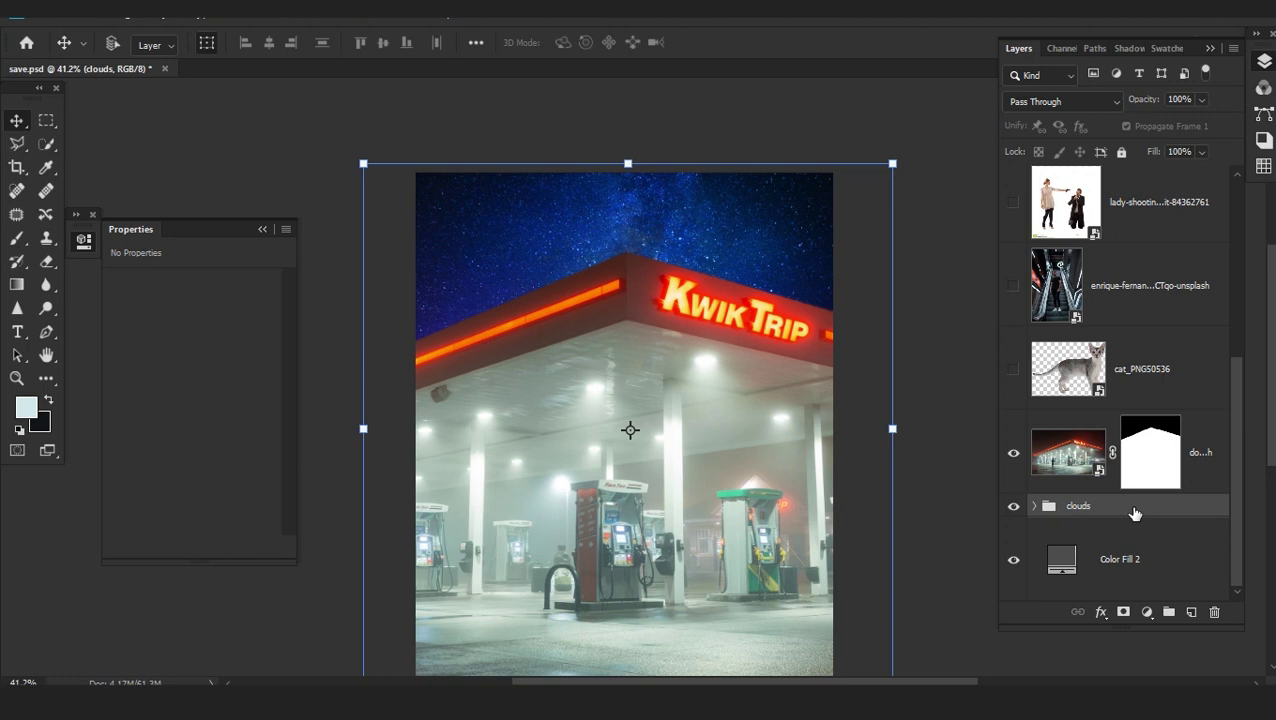
Duplicate the clouds group, hide the lower copy and convert the visible clouds group to a smart object
key("ctrl+minus")
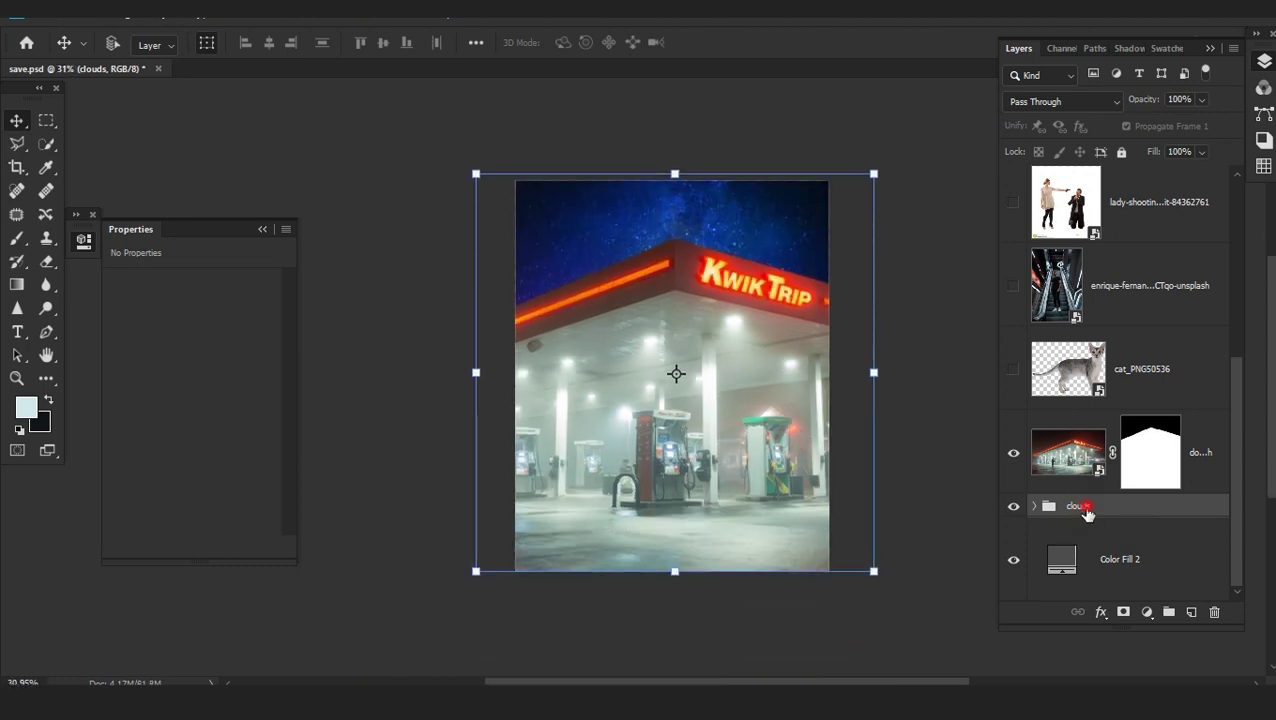
left_click_drag(1087, 509, 1087, 519)
left_click(1013, 529)
left_click(1085, 489)
right_click(1084, 508)
left_click(956, 260)
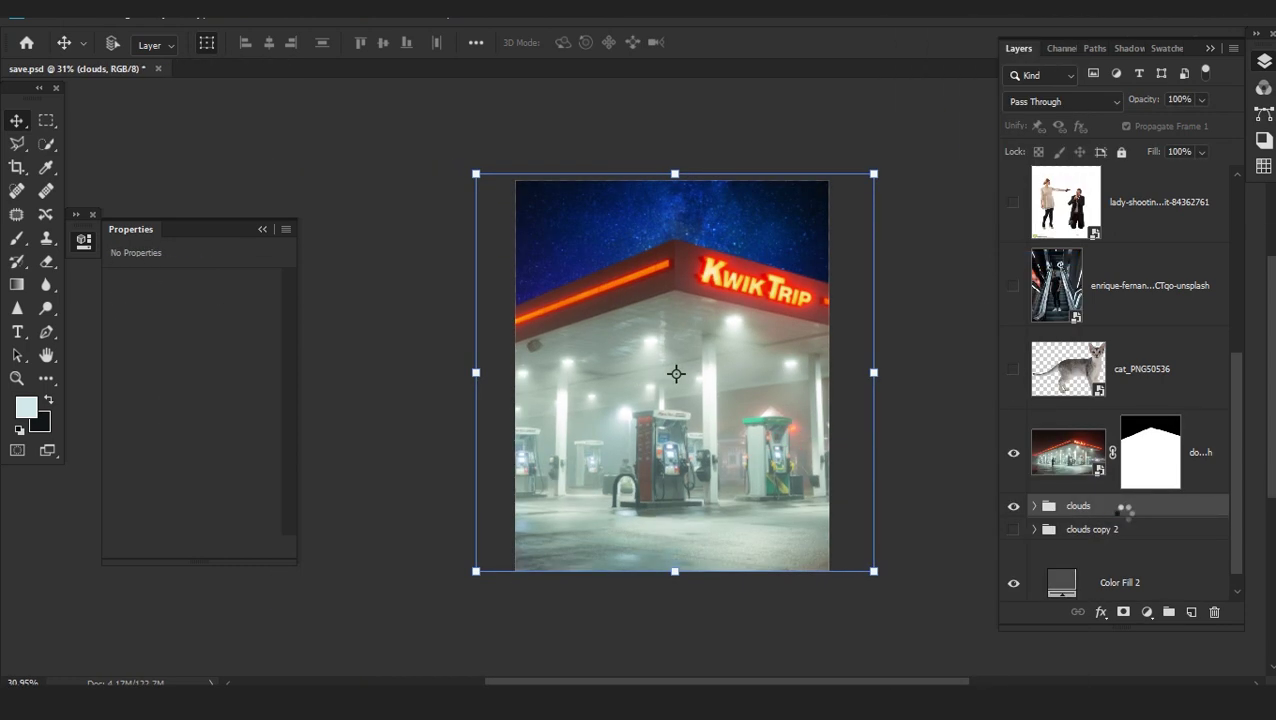
Open Field Blur for the clouds smart object with Light Bokeh 100%, Bokeh Color 50% and a light range of 142 to 200
scroll(703, 224, "up", 3)
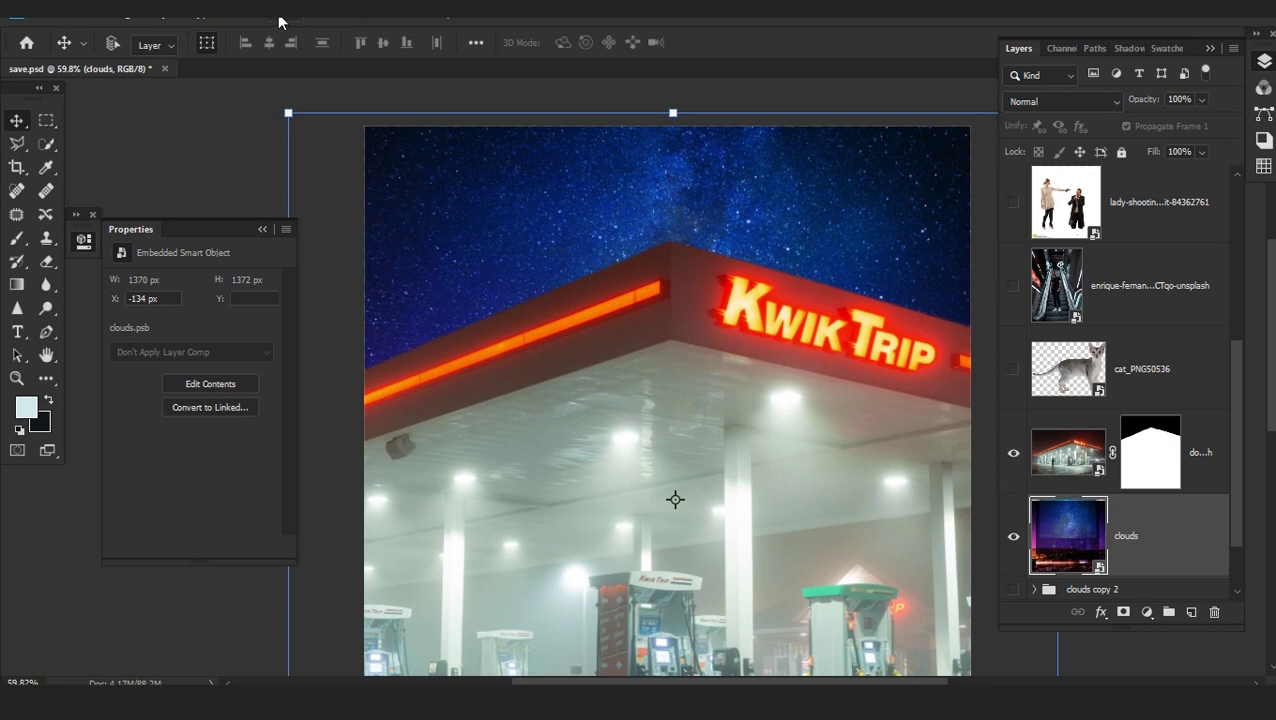
left_click(281, 17)
mouse_move(184, 258)
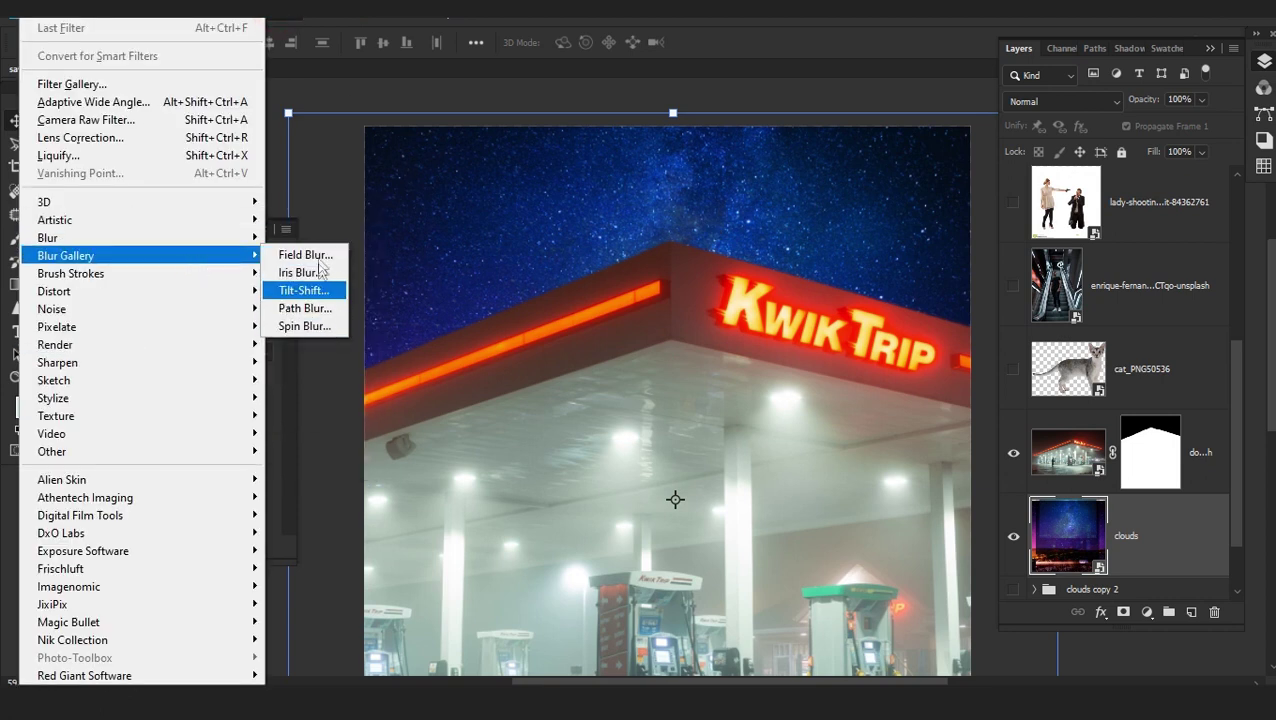
left_click(310, 255)
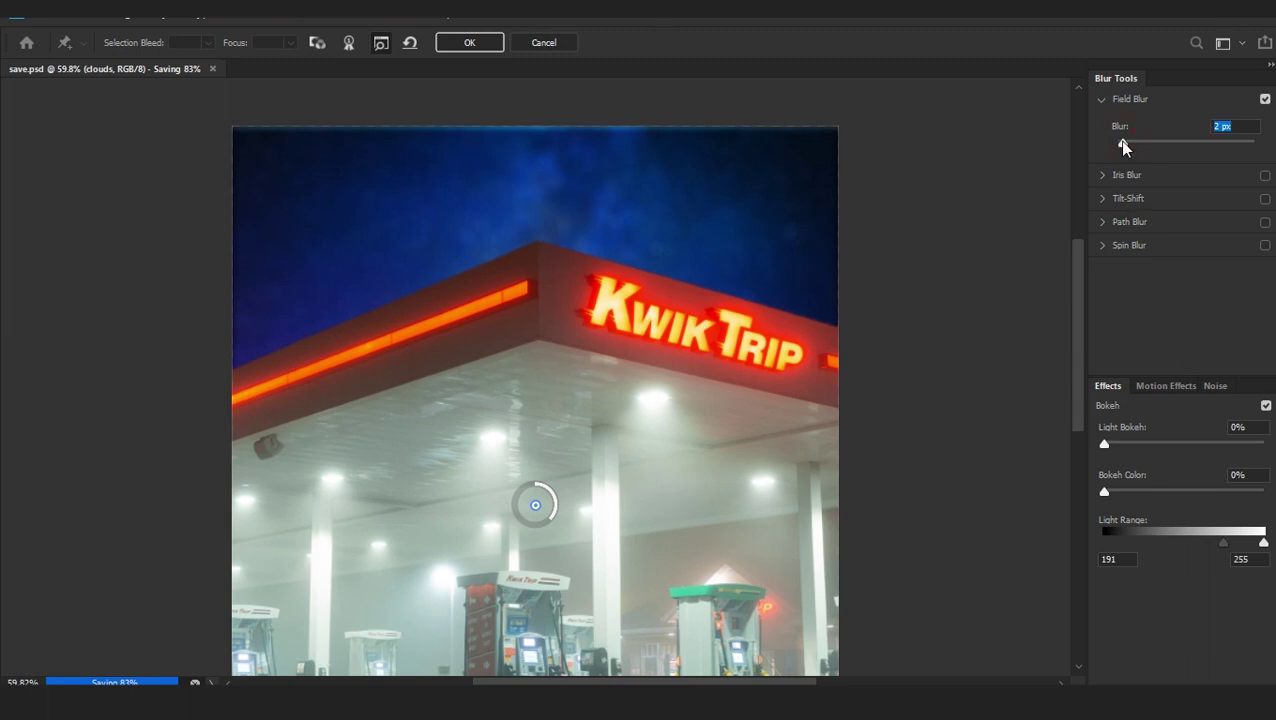
left_click_drag(1105, 444, 1166, 450)
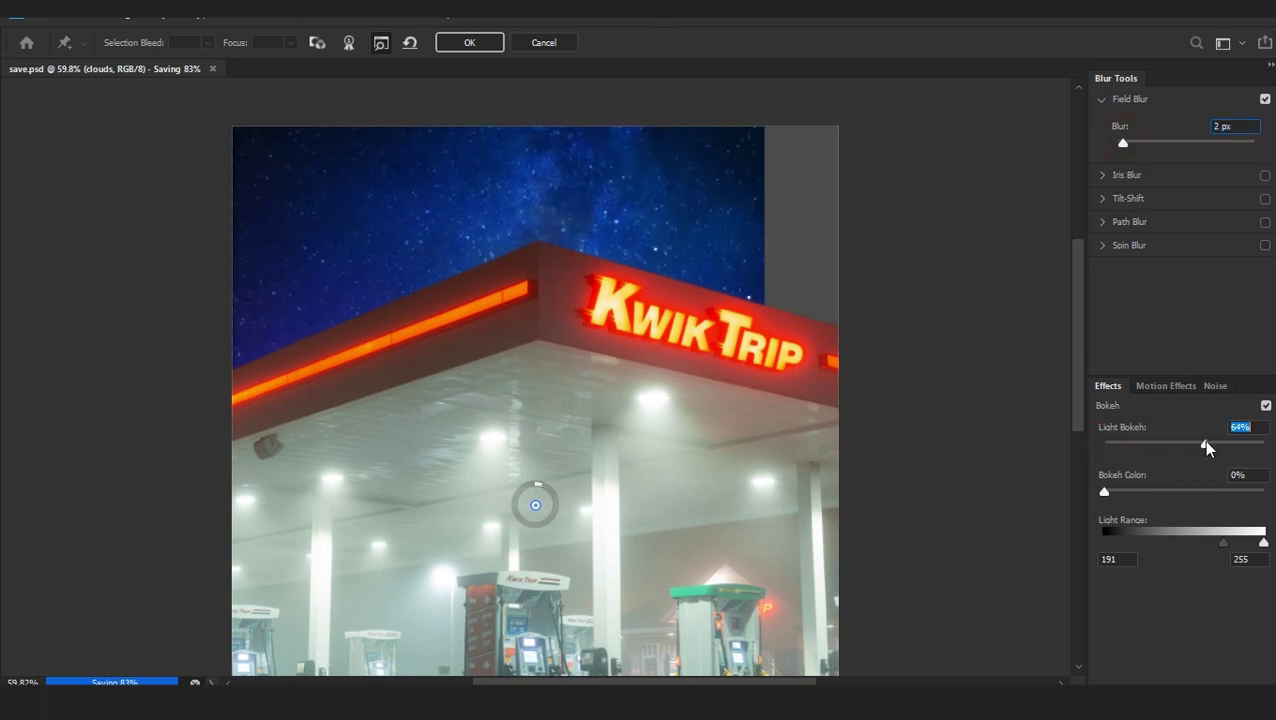
left_click_drag(1104, 491, 1221, 491)
mouse_move(1223, 543)
left_mouse_down()
mouse_move(1054, 555)
mouse_move(1258, 534)
mouse_move(1199, 542)
mouse_move(1243, 543)
left_mouse_up()
left_click_drag(1222, 491, 1186, 492)
left_click_drag(1203, 441, 1266, 448)
mouse_move(1243, 543)
left_mouse_down()
mouse_move(1265, 548)
mouse_move(1230, 551)
left_mouse_up()
left_click_drag(1199, 545, 1196, 545)
left_click_drag(1186, 491, 1247, 503)
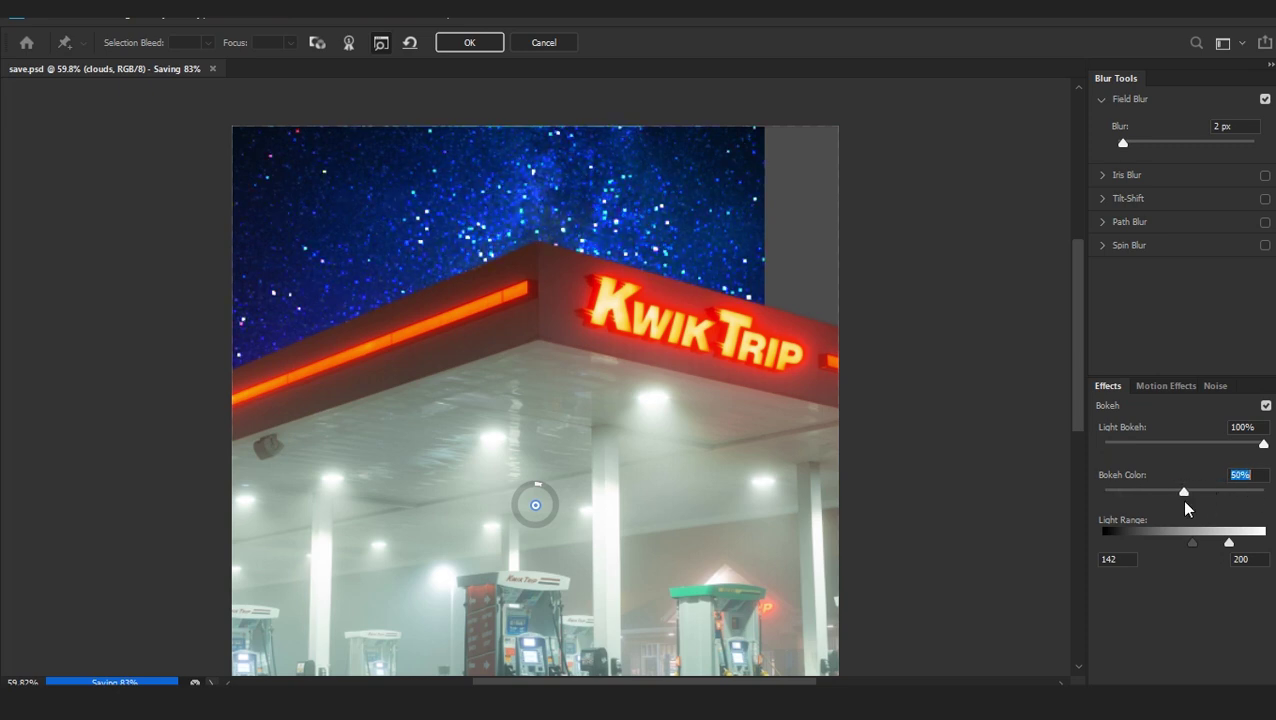
Reduce the clouds' field blur to 1 px and apply the filter
left_click_drag(1122, 143, 1128, 143)
key("Down")
key("Down")
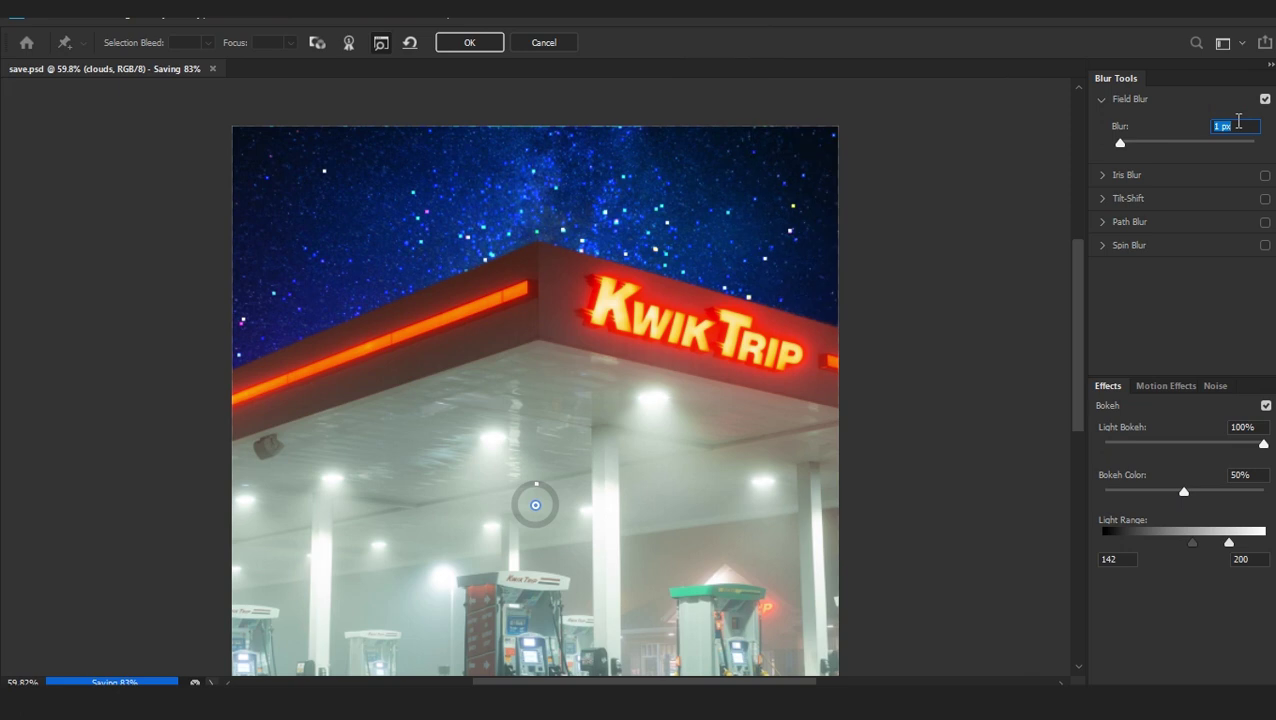
key("Return")
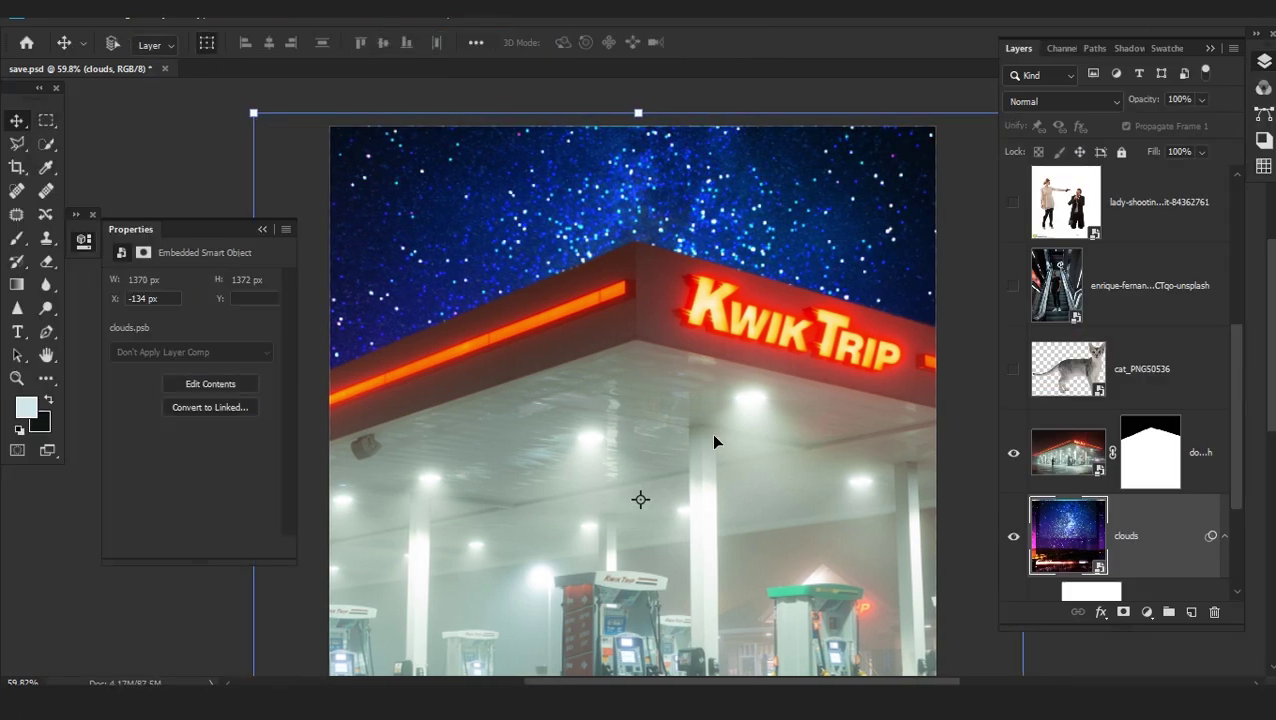
Add a Curves adjustment clipped to the clouds layer and darken the sky by lowering the white point's output
scroll(711, 433, "down", 3)
left_click(1146, 612)
left_click(1010, 390)
left_click(1190, 407, "alt")
left_click_drag(263, 328, 304, 353)
Stretch the clouds layer upward to a height of 1391 px to cover the gap along the canvas's upper edge
scroll(727, 298, "up", 4)
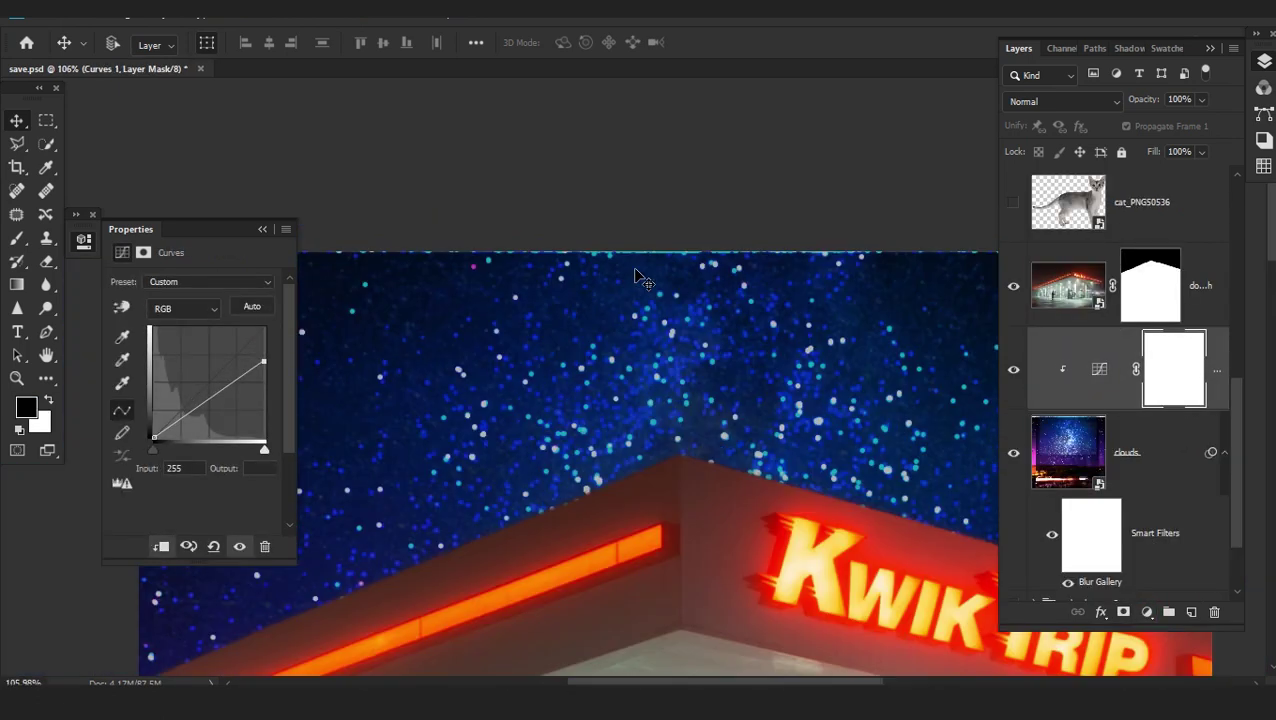
scroll(745, 270, "down", 2)
left_click(750, 265)
left_click_drag(656, 254, 656, 246)
left_click_drag(731, 564, 654, 330)
Add a Hue/Saturation adjustment clipped to the clouds layer with saturation at -20
left_click(1147, 612)
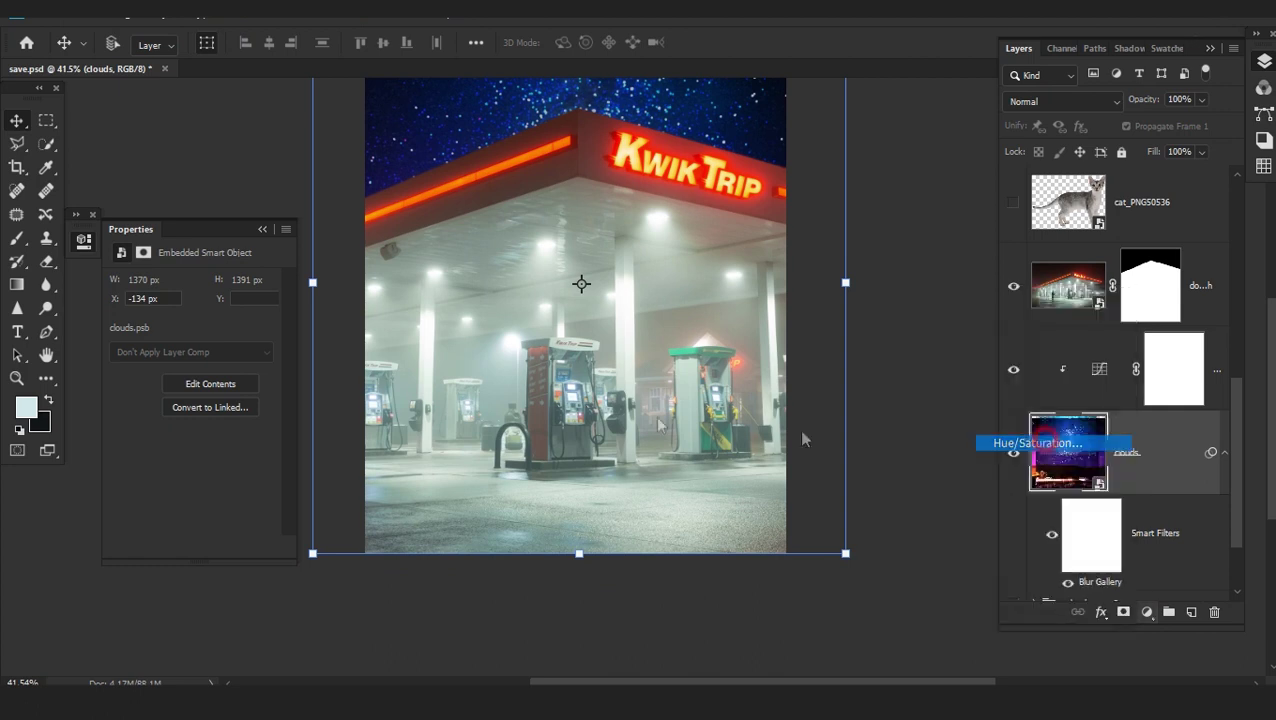
left_click(1020, 443)
left_click_drag(148, 393, 170, 392)
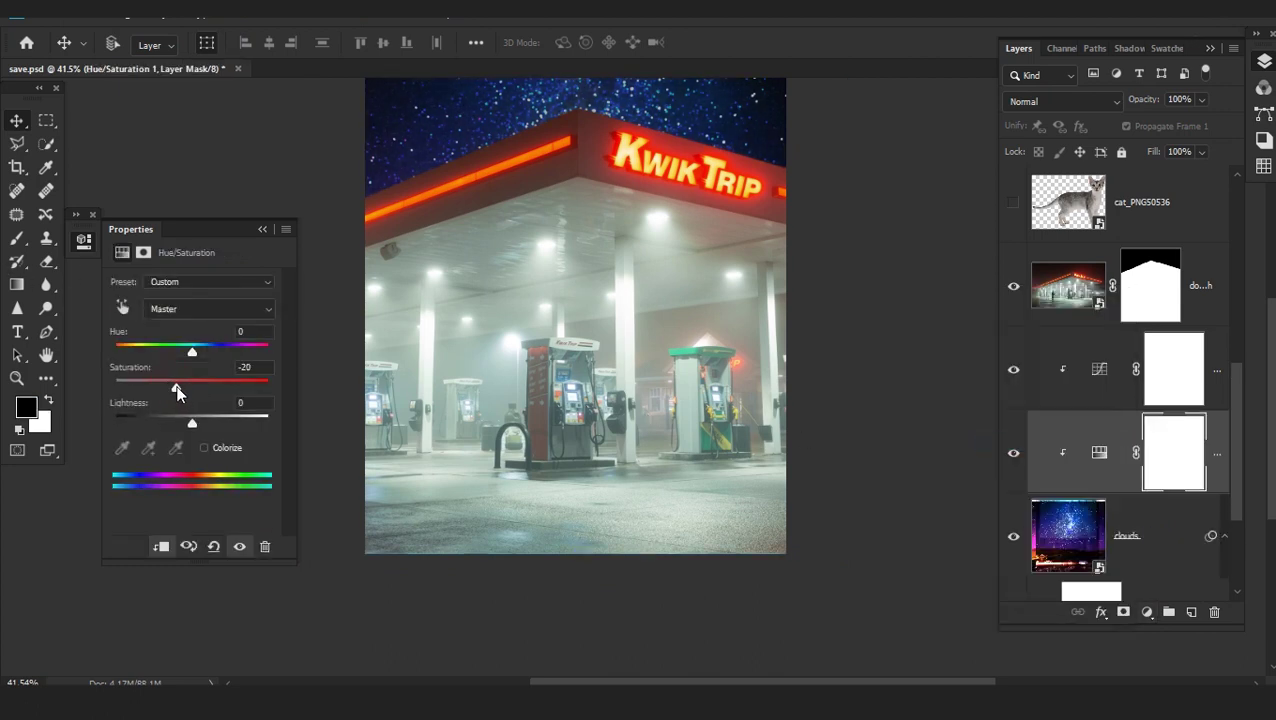
Duplicate the masked gas station layer, group both copies and name the group shell
scroll(548, 390, "up", 1)
left_click_drag(548, 390, 606, 441)
scroll(600, 493, "down", 2)
scroll(600, 472, "up", 8)
scroll(601, 470, "down", 6)
left_click(1180, 318)
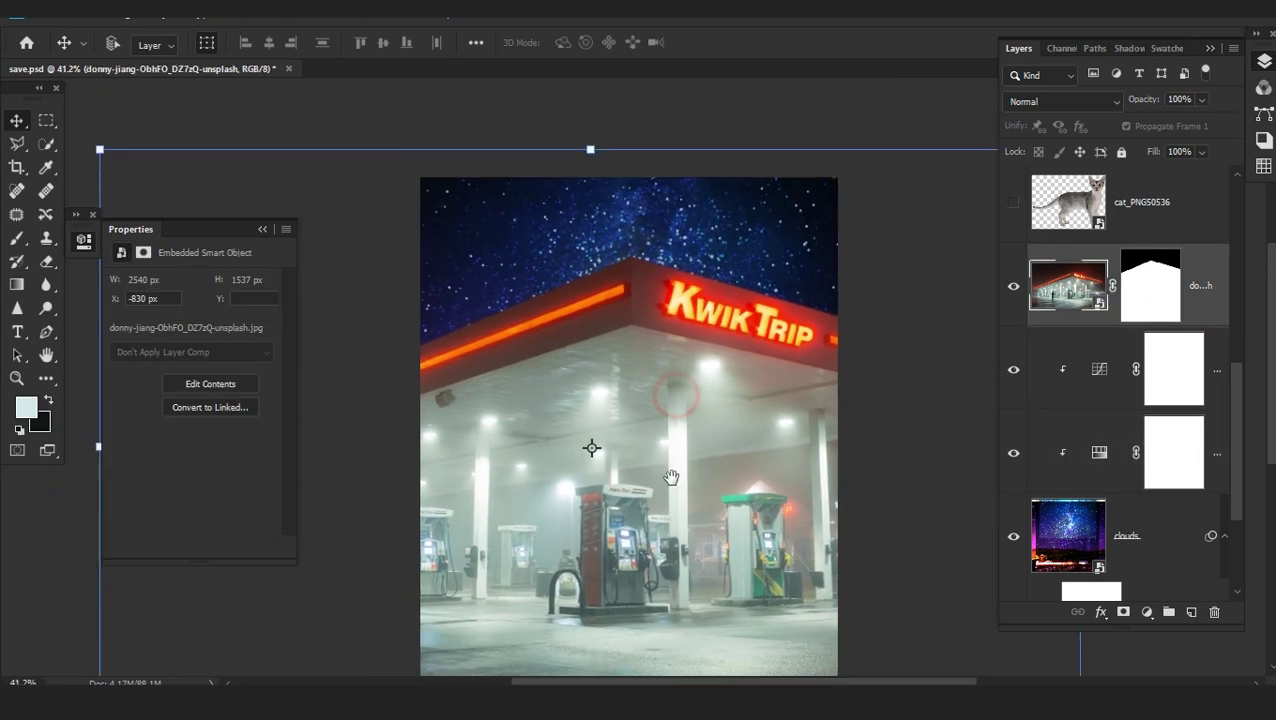
left_click_drag(1205, 318, 1093, 346, "alt")
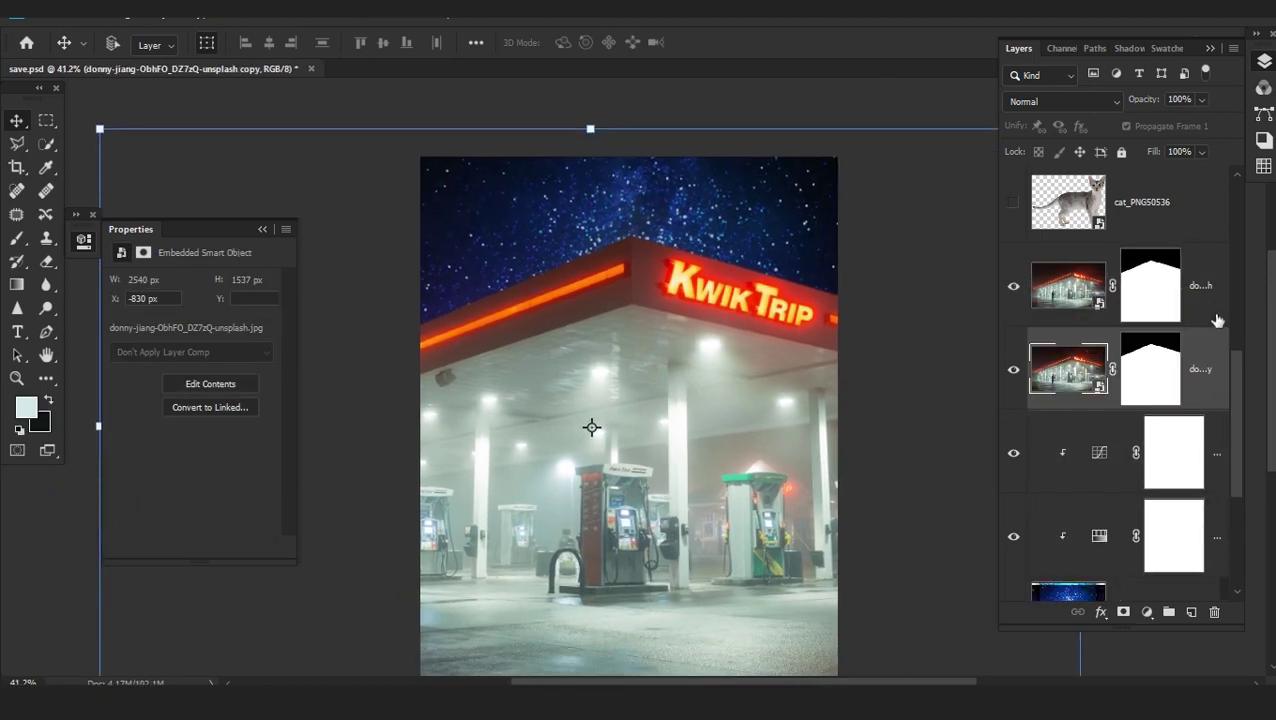
left_click(1210, 304, "shift")
key("ctrl+g")
left_click(1079, 262)
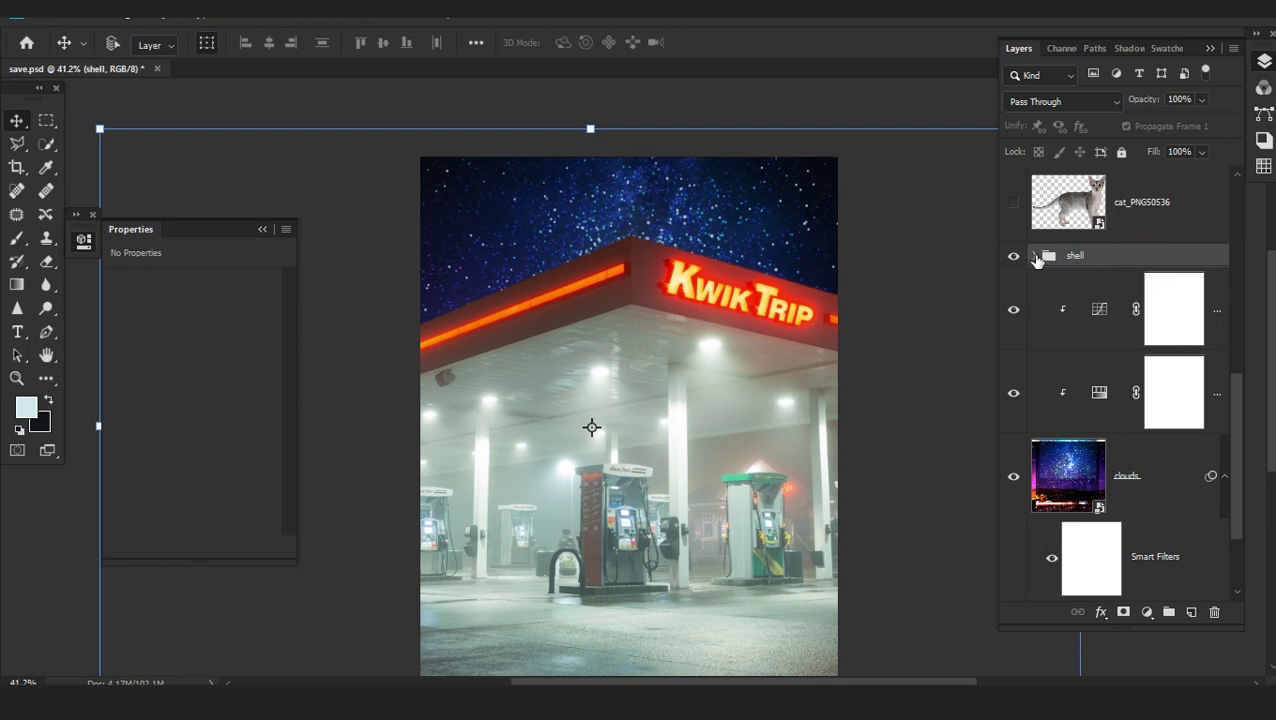
Hide the lower gas station copy in the shell group and convert the upper one to a smart object
left_click(1036, 256)
left_click(1014, 393)
left_click(1071, 343)
right_click(1088, 342)
left_click(925, 197)
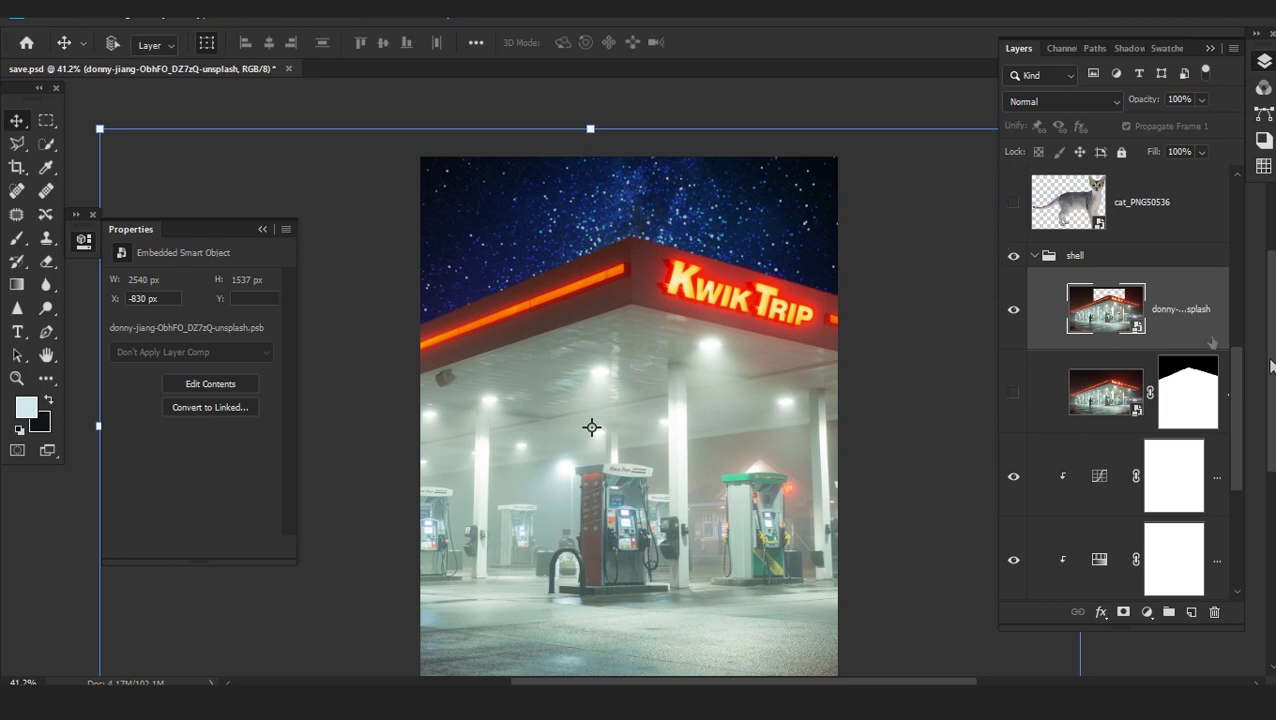
Open Field Blur for the gas station smart object and reduce the blur to 4 px
scroll(738, 450, "down", 2)
left_click_drag(732, 446, 735, 418)
left_click(284, 16)
mouse_move(200, 235)
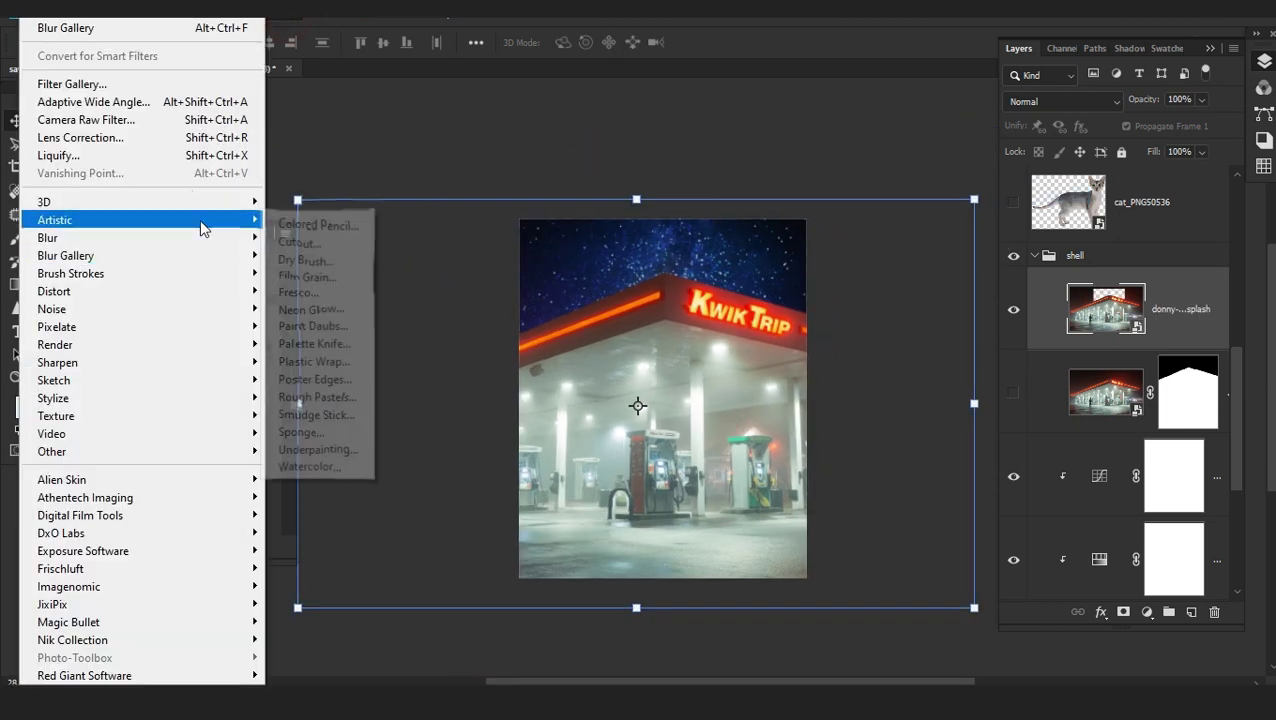
mouse_move(245, 260)
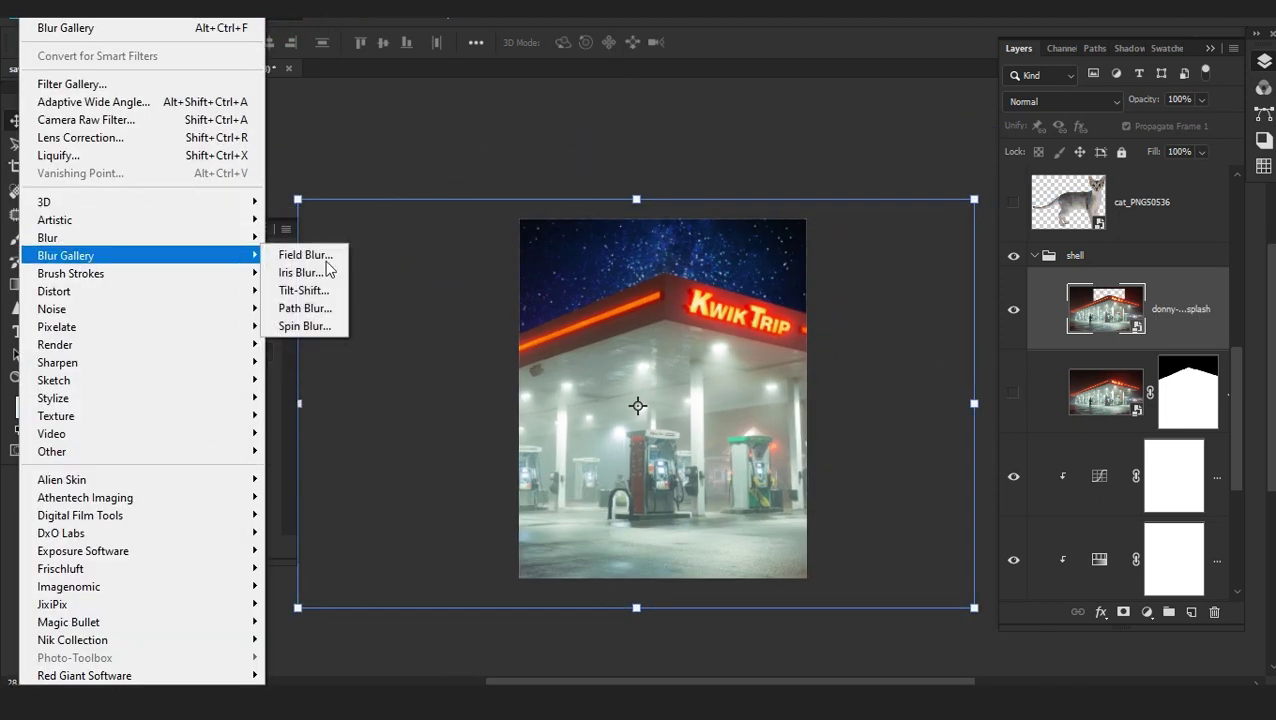
left_click(303, 255)
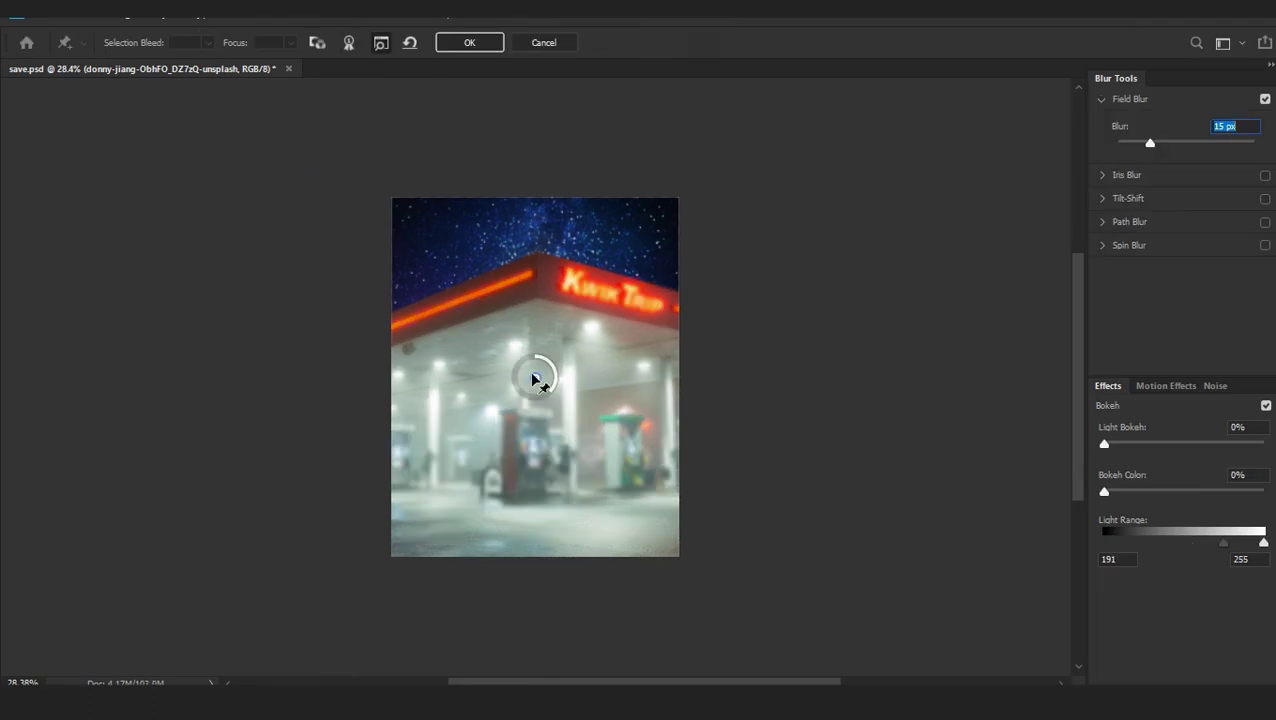
scroll(535, 380, "up", 3)
scroll(1231, 134, "down", 5)
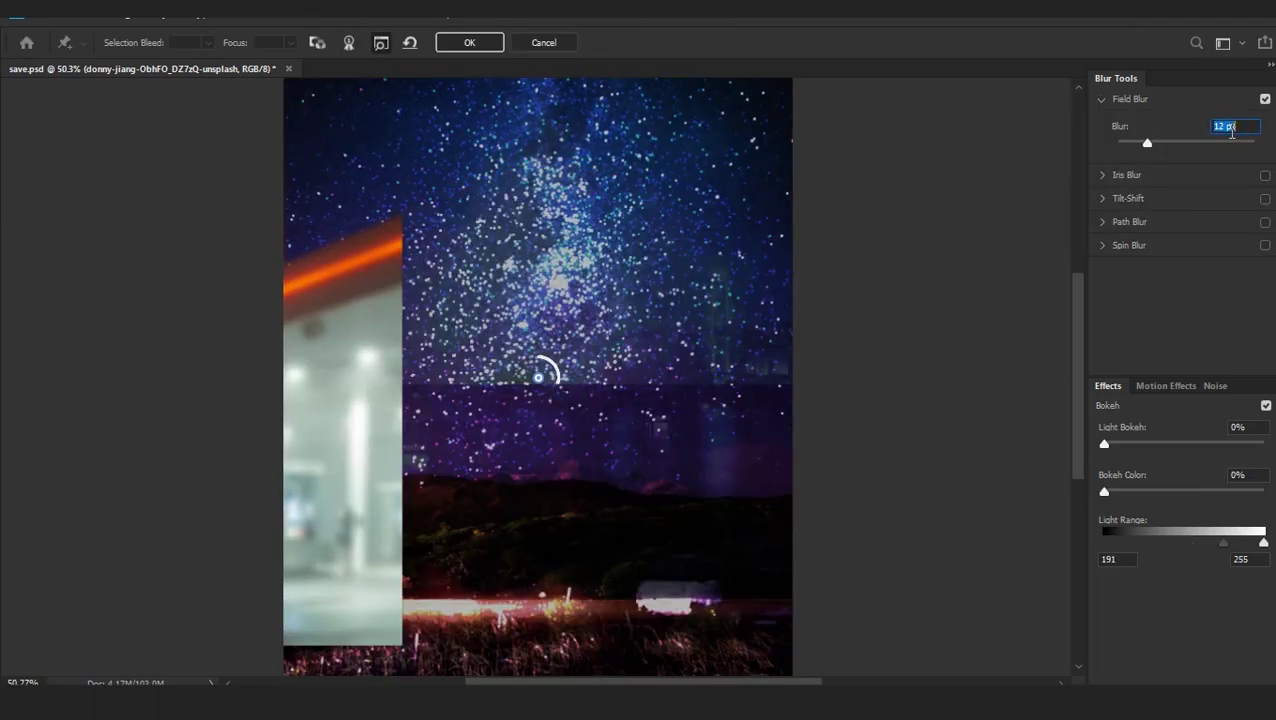
scroll(1232, 131, "down", 4)
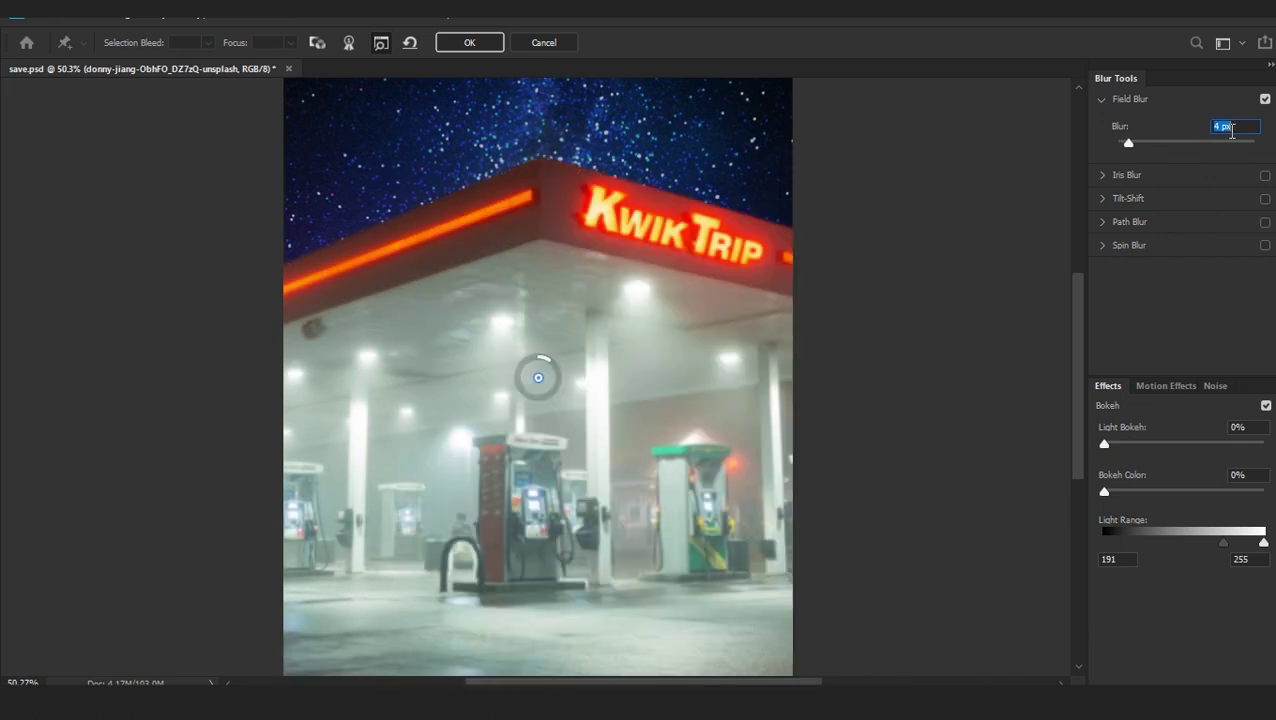
Set Light Bokeh 14%, light range 137 to 161, blur 5 px and Bokeh Color 71%, and apply the gas station's field blur
mouse_move(1104, 444)
left_mouse_down()
mouse_move(1146, 445)
mouse_move(1126, 448)
left_mouse_up()
mouse_move(1223, 543)
left_mouse_down()
mouse_move(1236, 549)
mouse_move(1176, 547)
mouse_move(1205, 550)
left_mouse_up()
left_click(1230, 128)
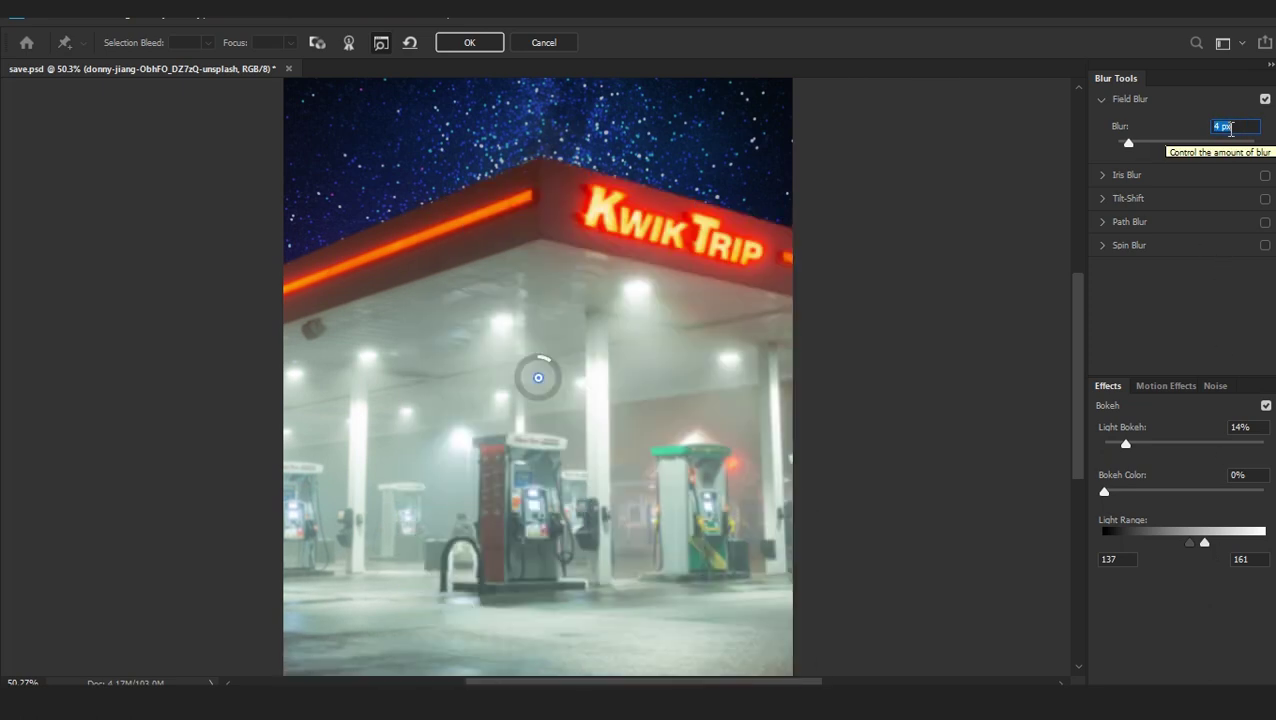
key("Up")
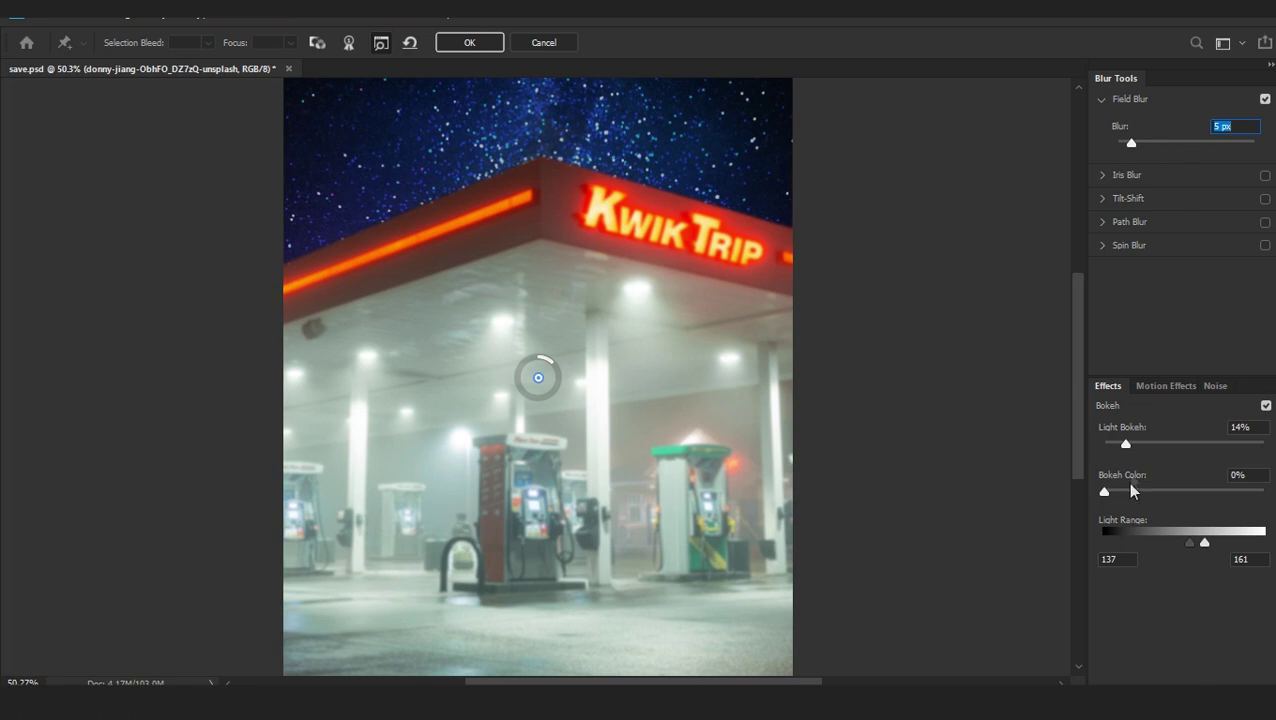
left_click_drag(1126, 497, 1219, 497)
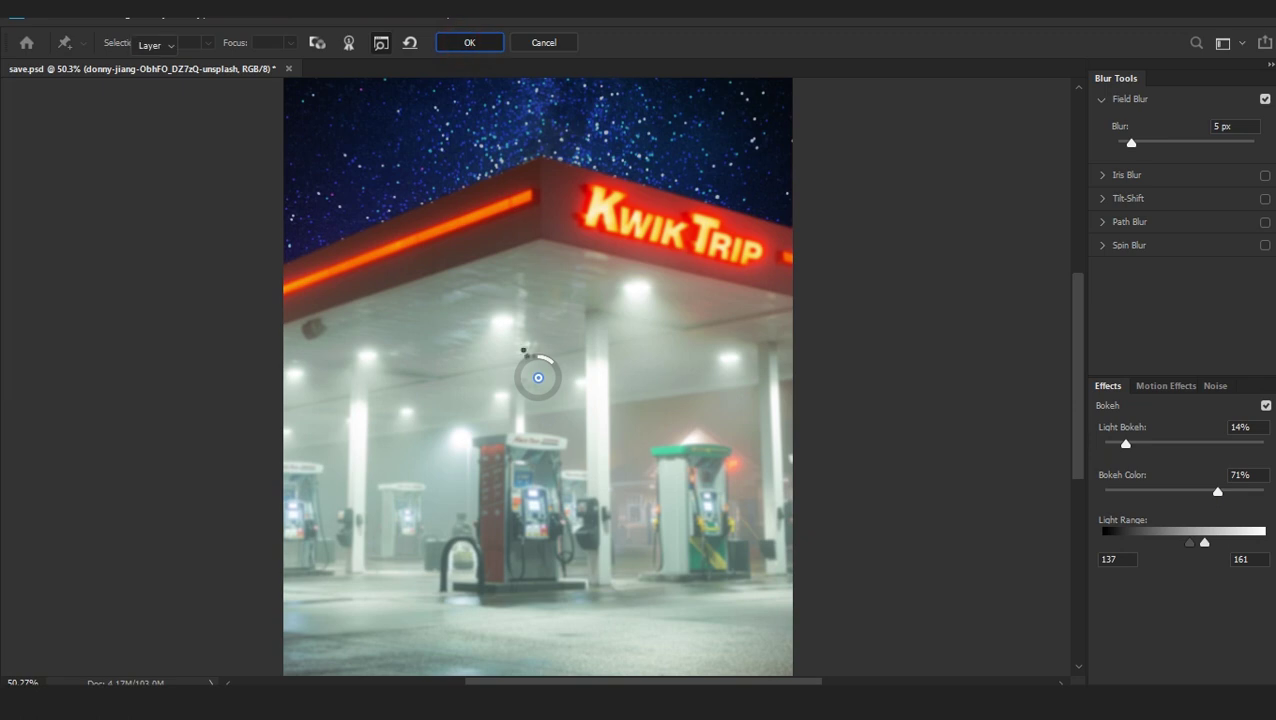
key("Return")
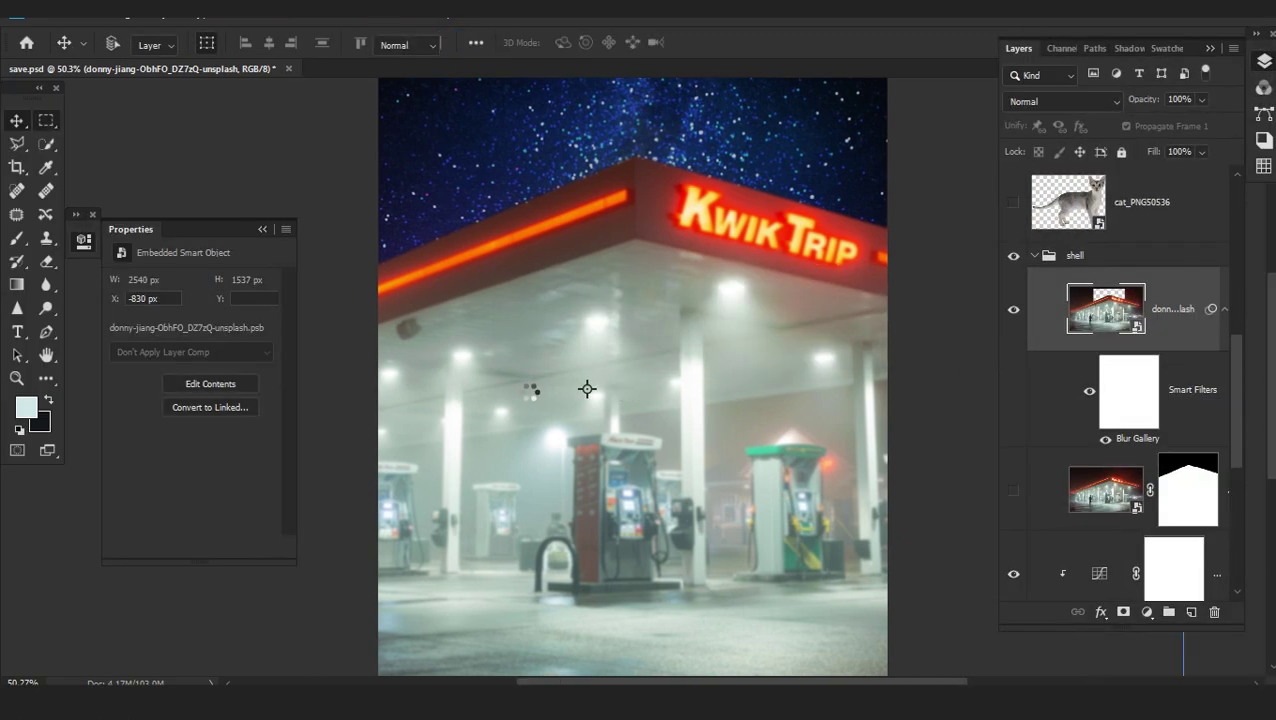
Add an empty layer directly beneath the shell group and set a soft 419 px brush to 32% opacity
left_click(1034, 255)
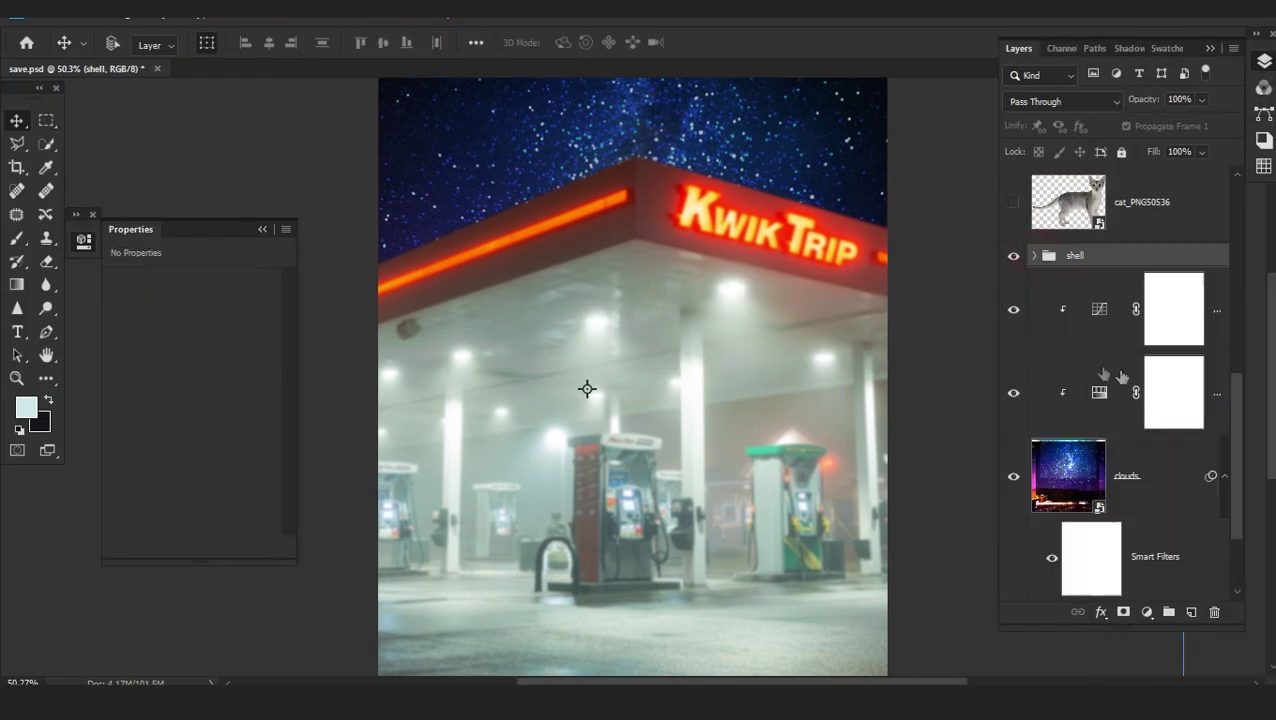
left_click(1176, 335)
left_click(1190, 613)
key("b")
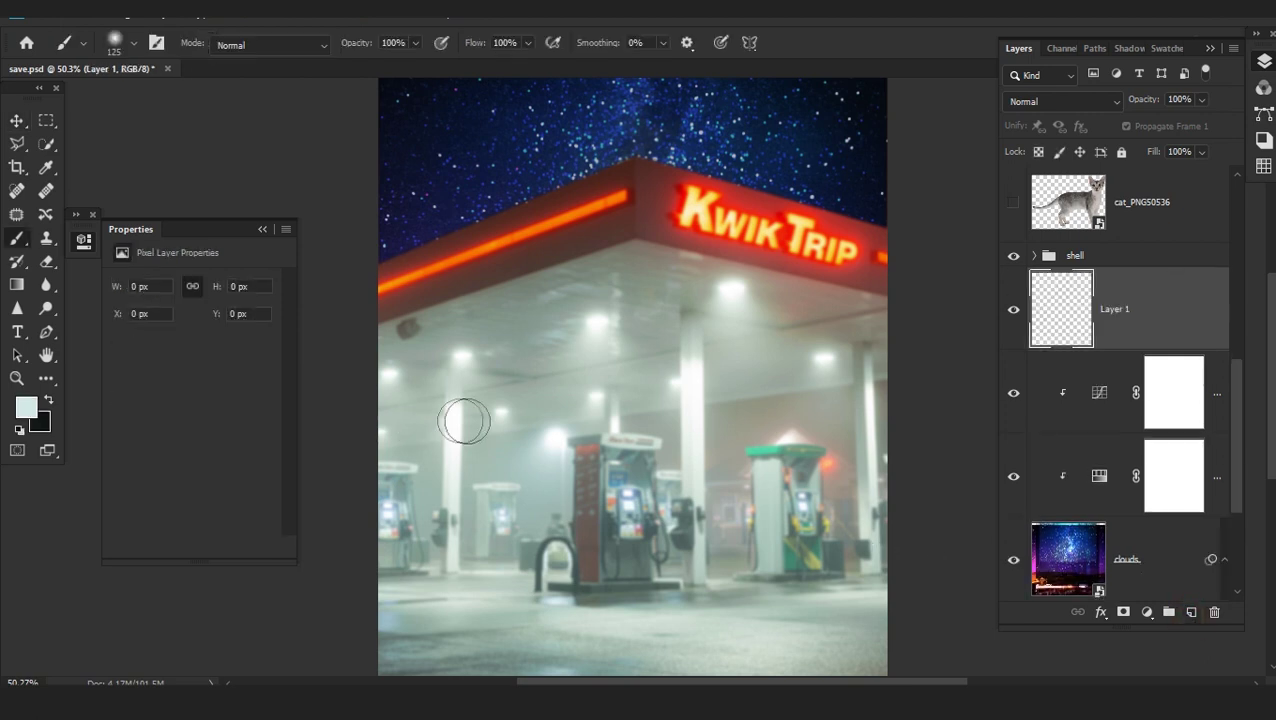
right_click(205, 220)
key("Return")
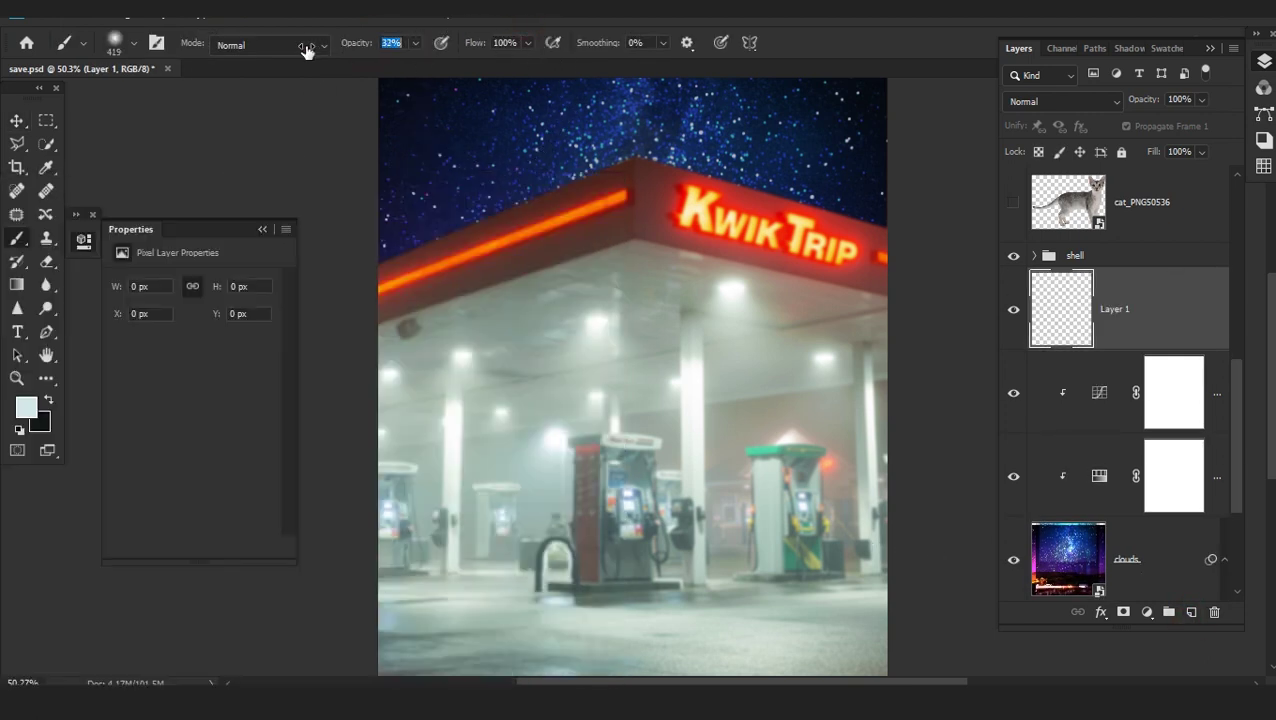
Sample a colour from the gas station, paint a soft glow behind the canopy on the new layer and adjust the layer's opacity
scroll(664, 530, "up", 4)
left_click(704, 319, "alt")
scroll(706, 311, "down", 4)
mouse_move(767, 267)
left_mouse_down()
mouse_move(660, 230)
mouse_move(527, 252)
mouse_move(683, 270)
mouse_move(846, 314)
mouse_move(555, 242)
mouse_move(689, 285)
mouse_move(760, 330)
mouse_move(552, 279)
mouse_move(808, 290)
left_mouse_up()
left_click_drag(1144, 100, 753, 134)
key("ctrl+minus")
Select the Smart Filters mask of the gas station in the shell group and set the brush to 67 px at 75% opacity
scroll(1130, 425, "up", 3)
scroll(1130, 425, "down", 3)
left_click(1034, 342)
left_click(1062, 405)
left_click(1128, 473)
scroll(569, 537, "up", 3)
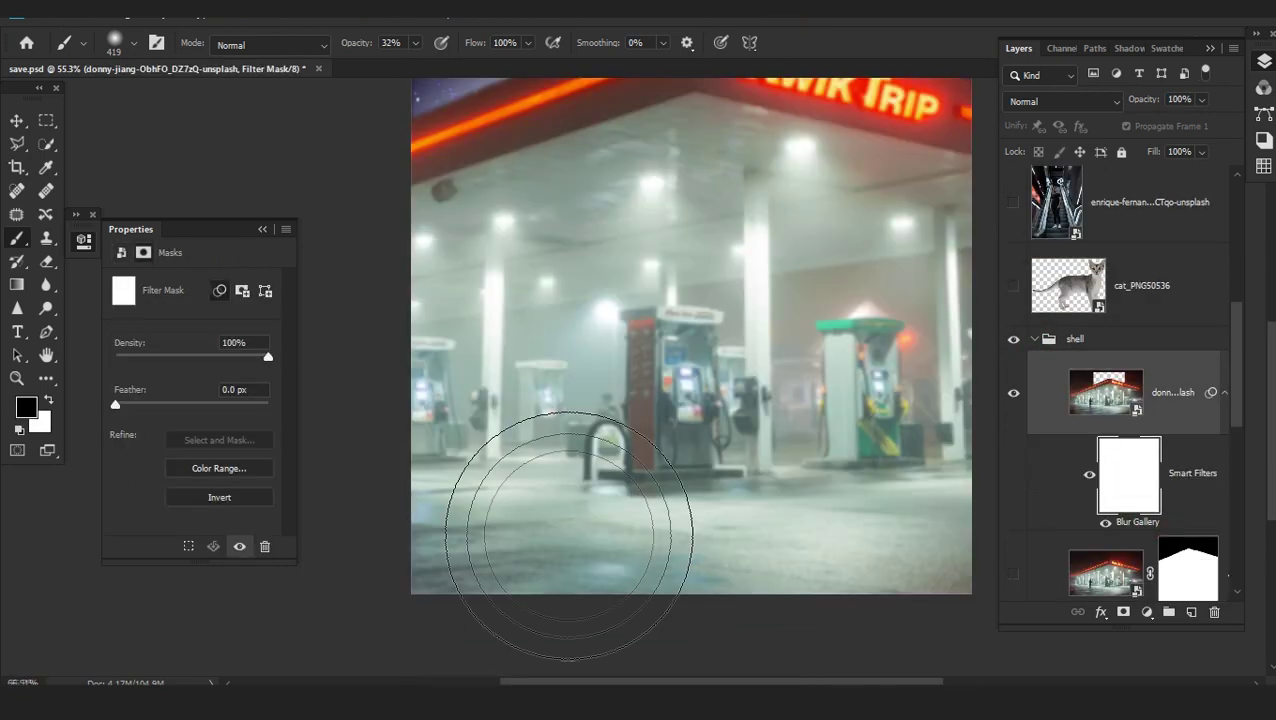
scroll(569, 537, "up", 3)
right_click(237, 220)
left_click_drag(360, 45, 440, 45)
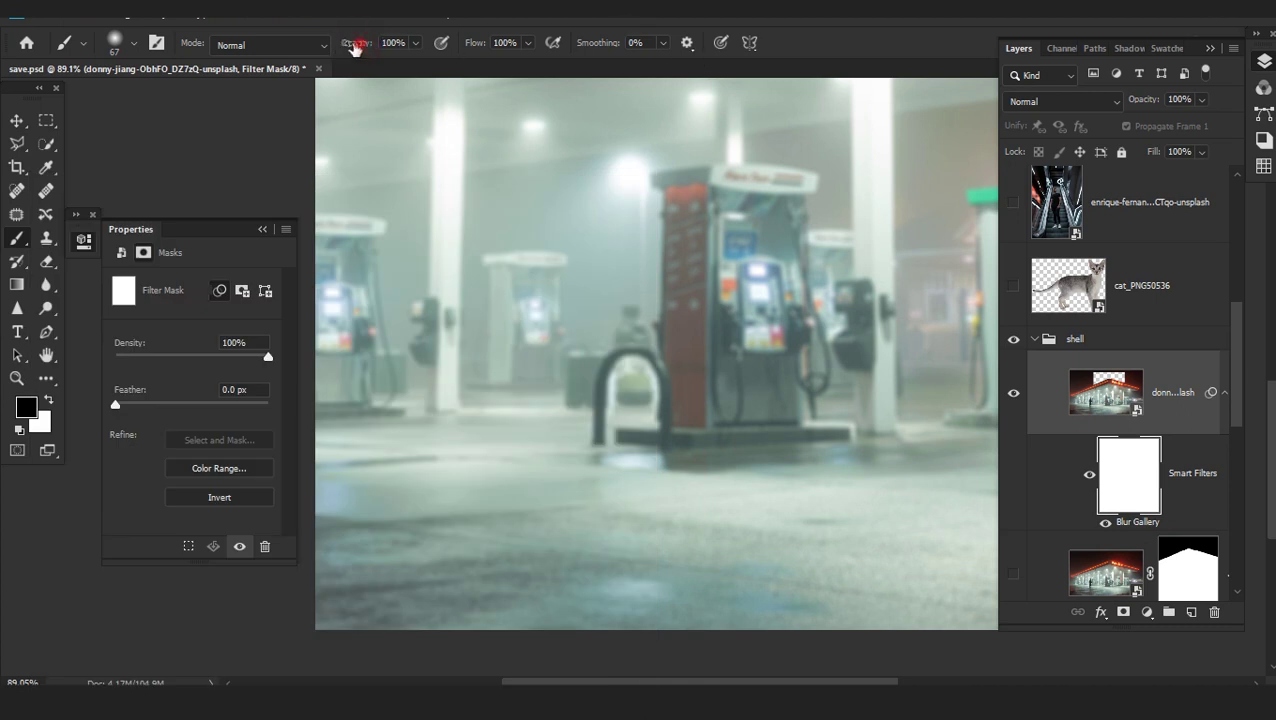
Paint black over the foreground pavement on the gas station's filter mask to remove the blur from the near ground
left_click_drag(505, 558, 530, 533)
left_click(361, 524)
left_click(891, 526, "shift")
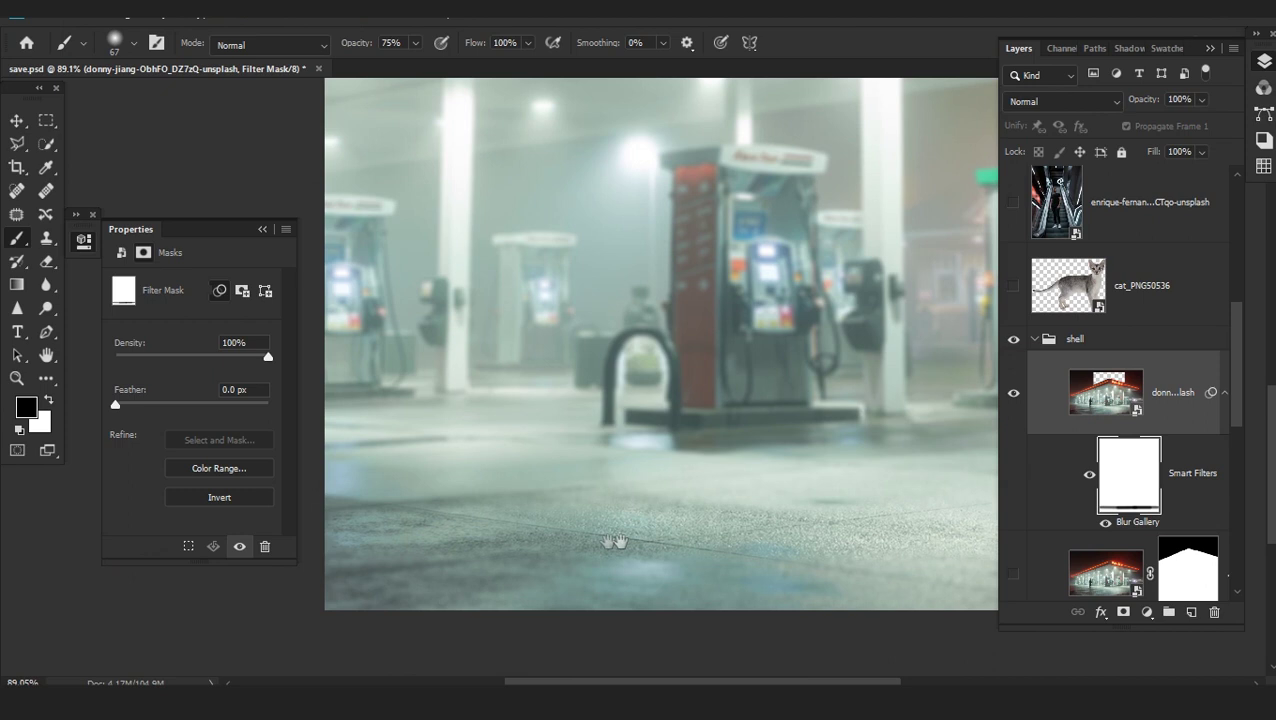
left_click_drag(615, 541, 629, 541)
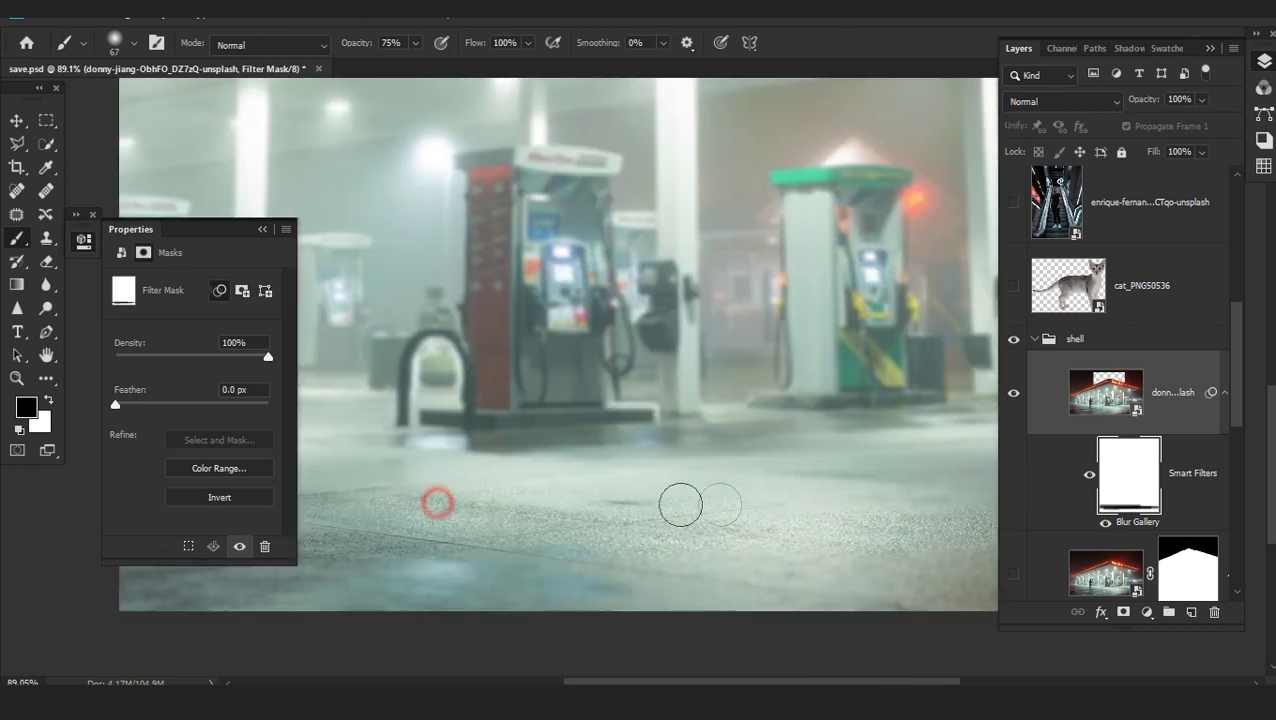
left_click_drag(678, 501, 994, 516)
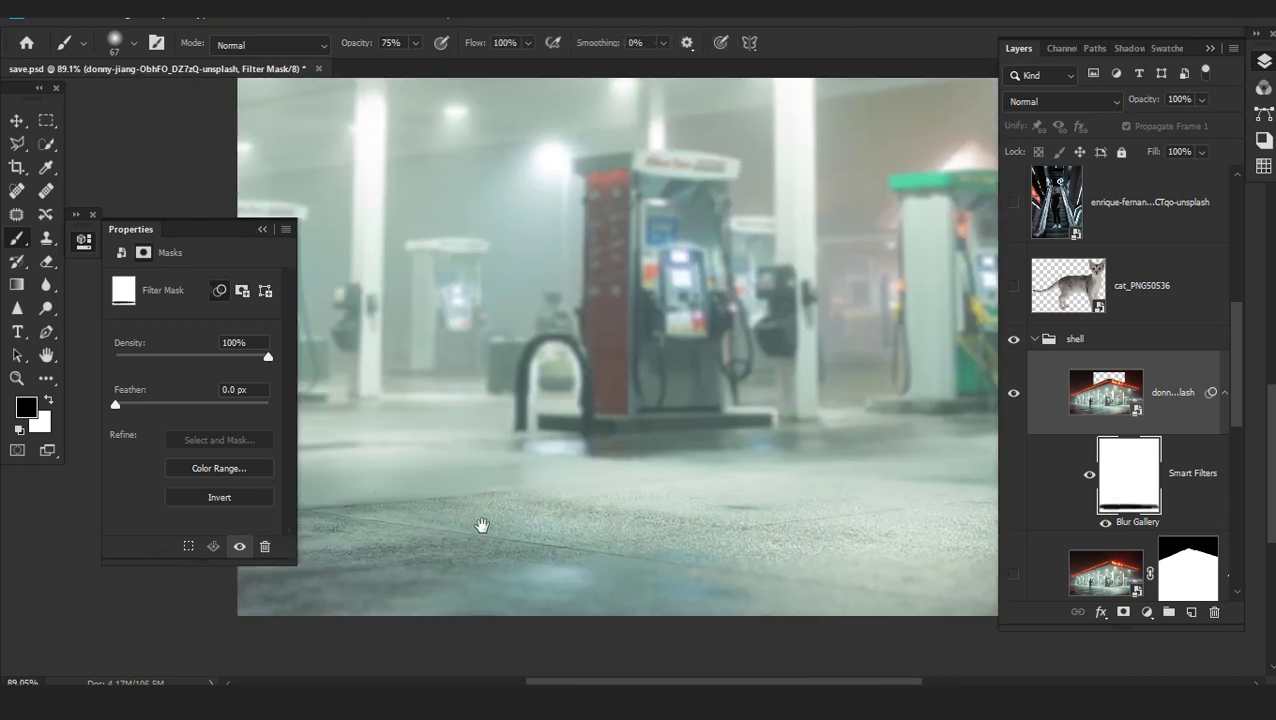
scroll(481, 525, "down", 2)
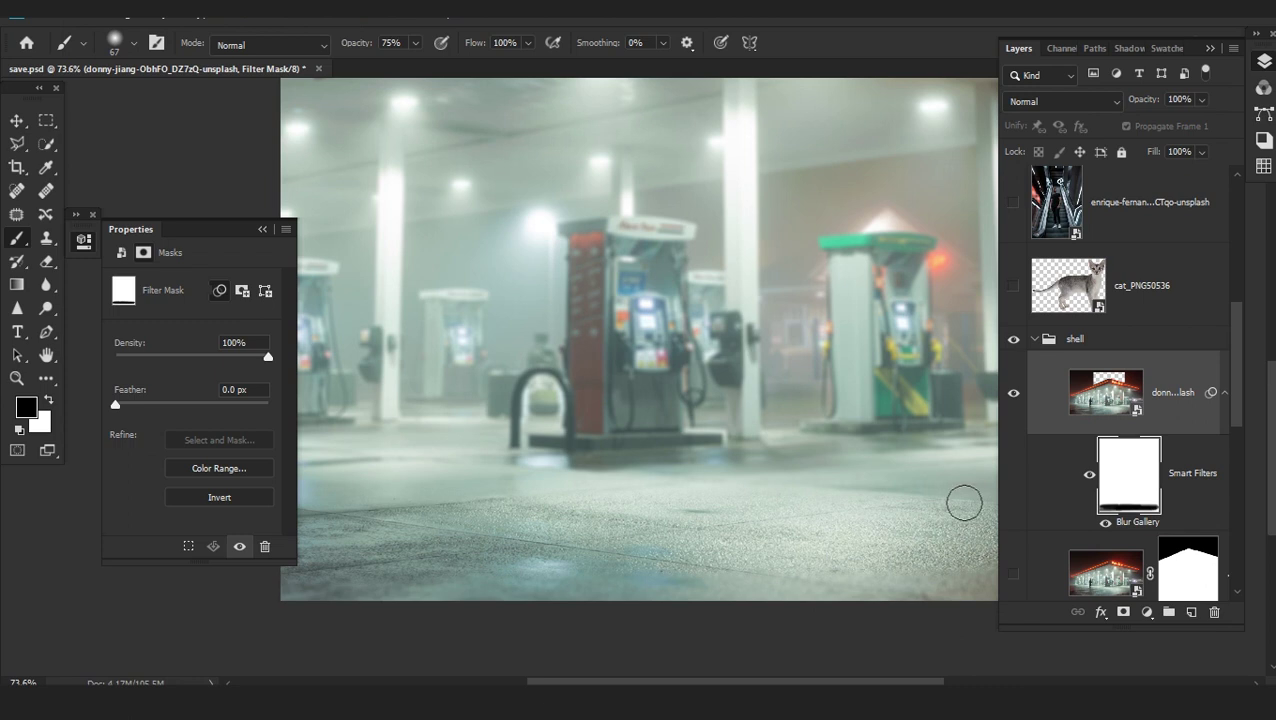
left_click_drag(396, 507, 635, 515)
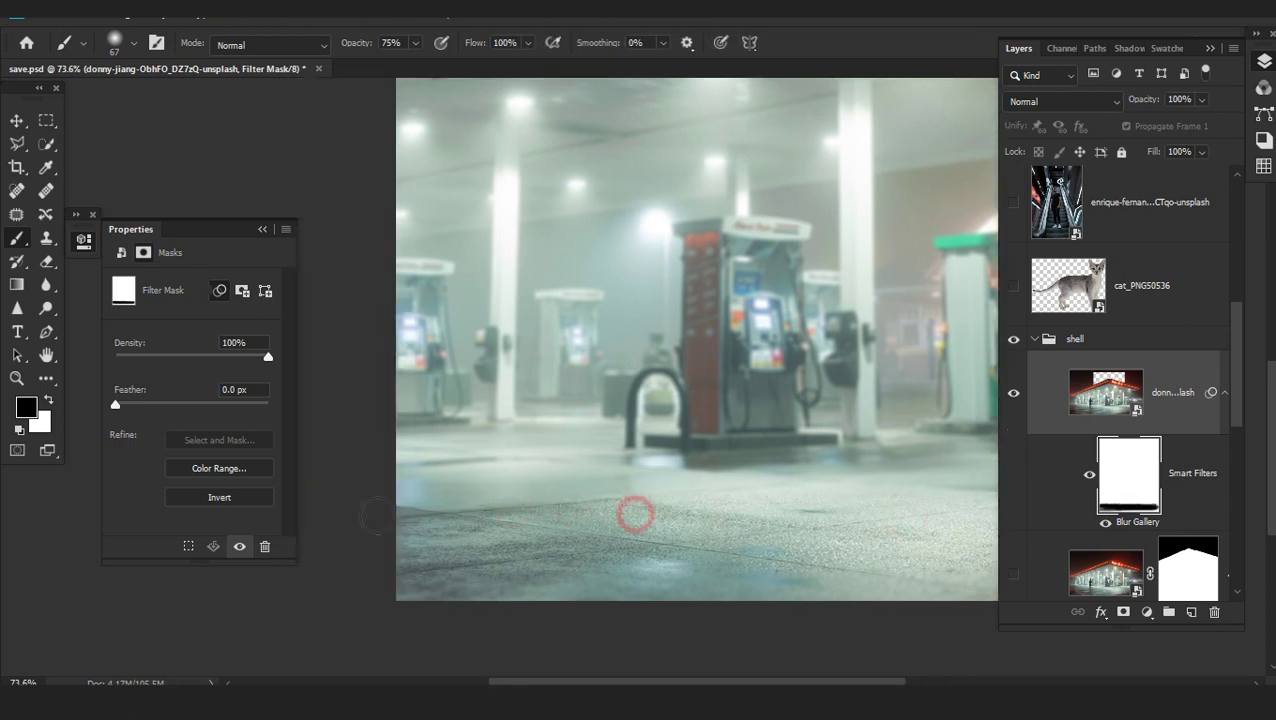
scroll(850, 514, "down", 1)
scroll(752, 564, "down", 2)
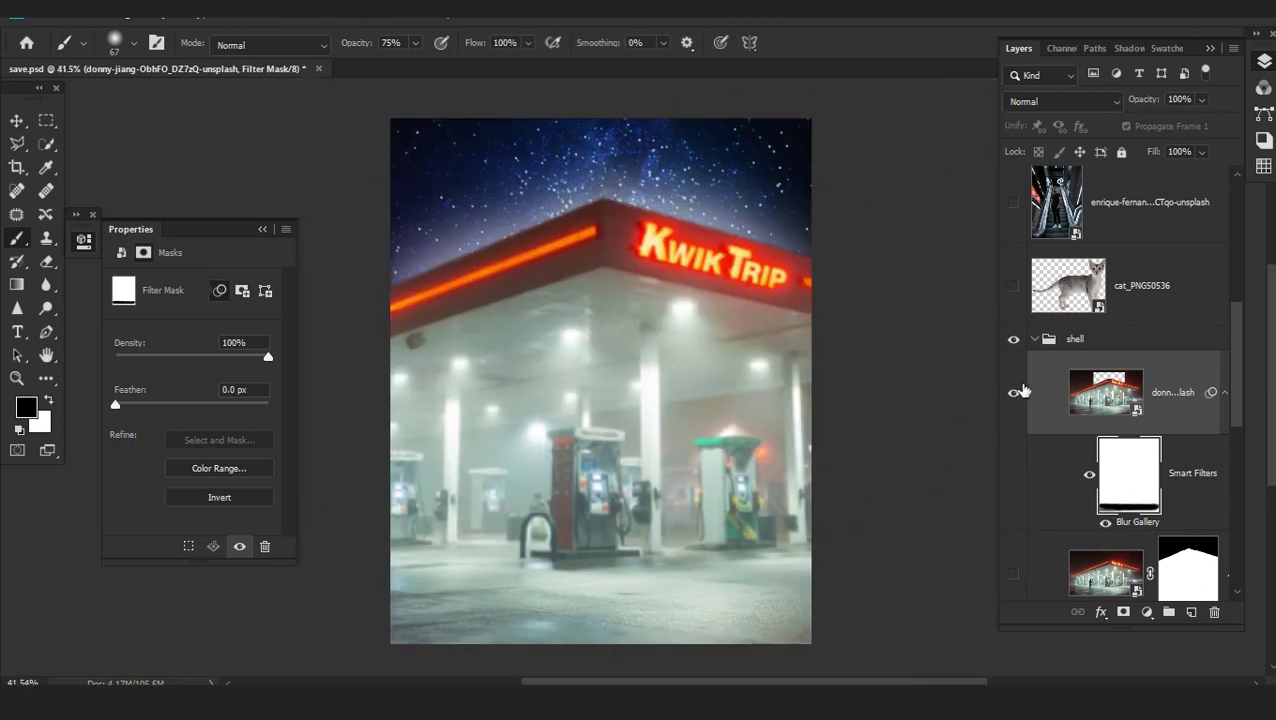
Show the nina-hill layer with the kneeling man and open it in the Exposure X4 filter
scroll(1142, 350, "up", 5)
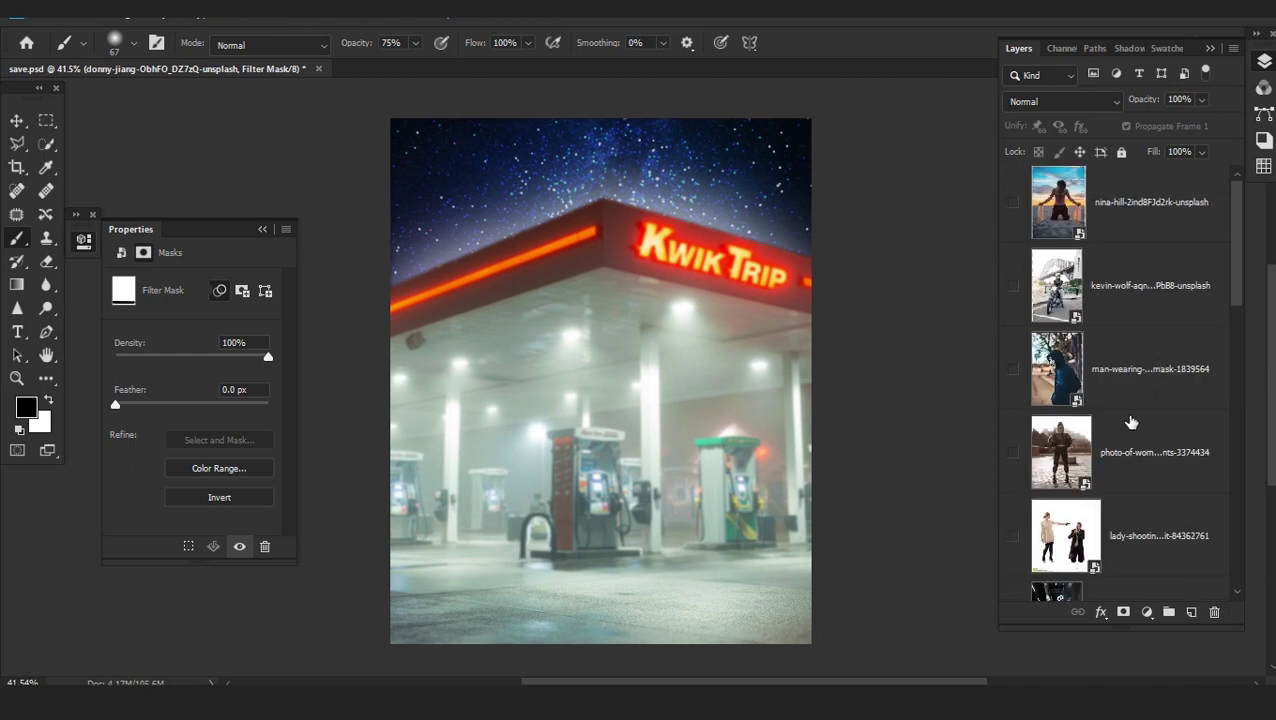
left_click(1112, 240)
left_click(1013, 207)
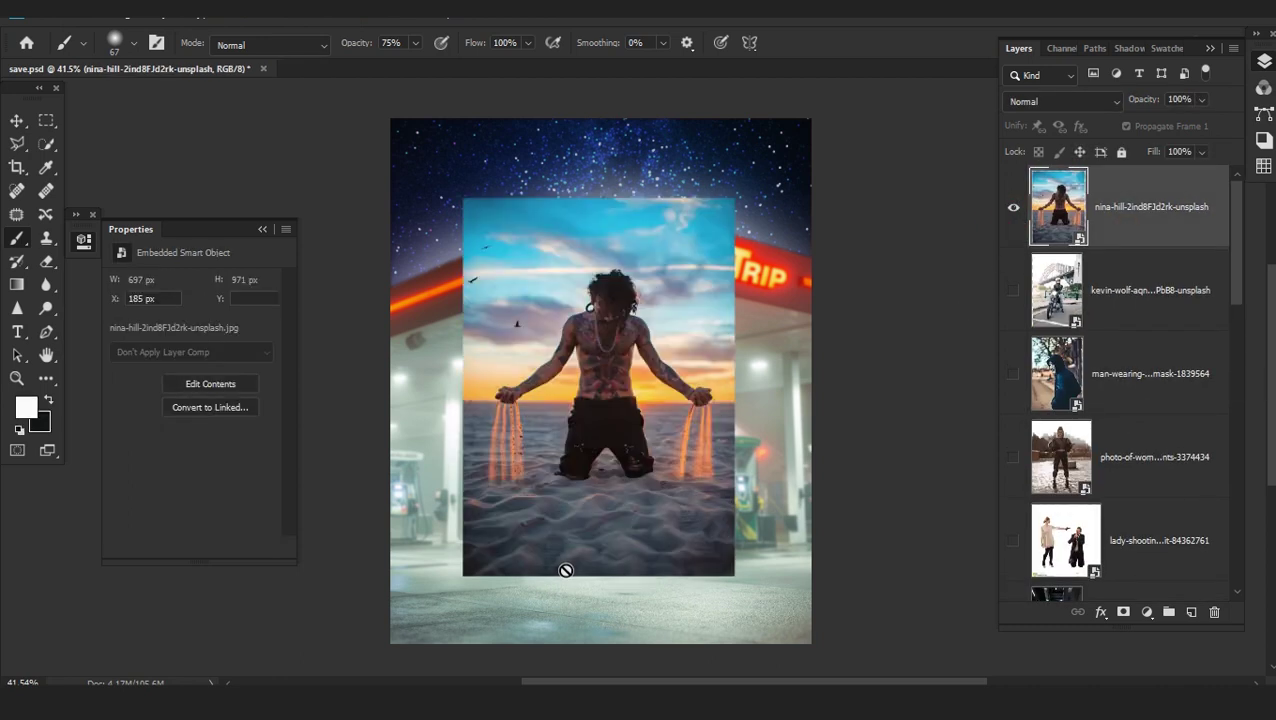
left_click(285, 12)
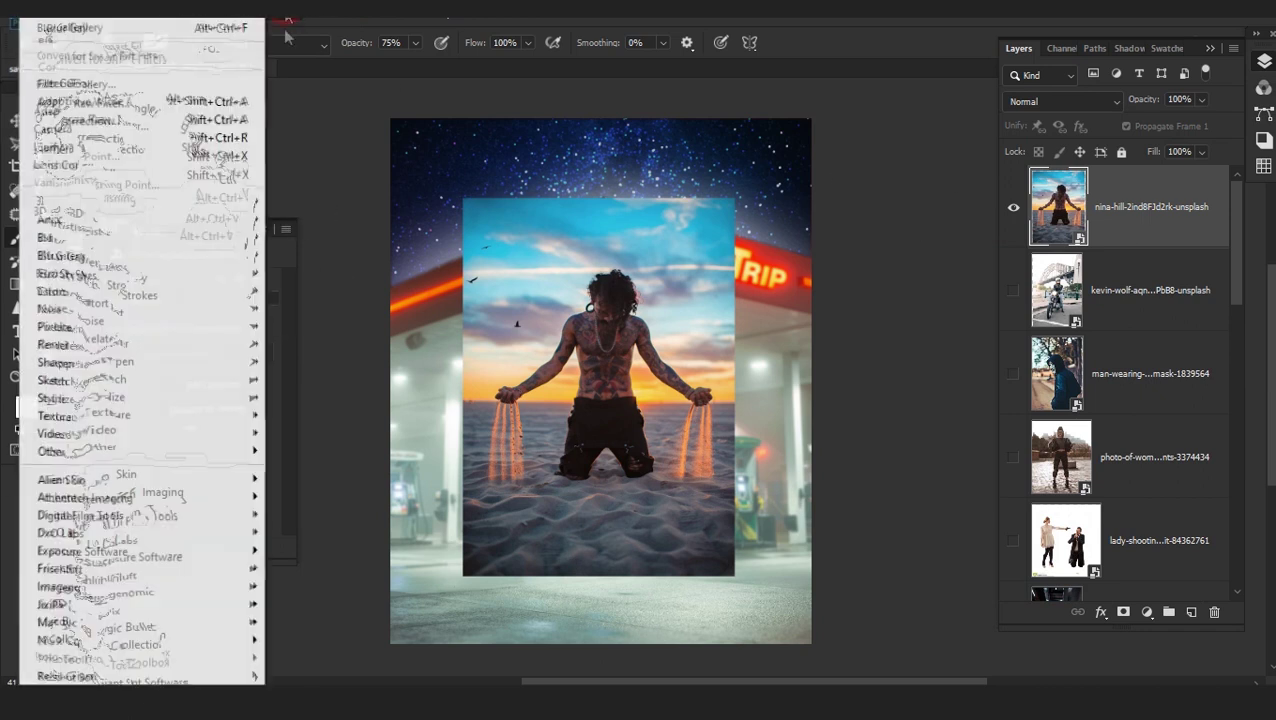
mouse_move(150, 480)
left_click(312, 532)
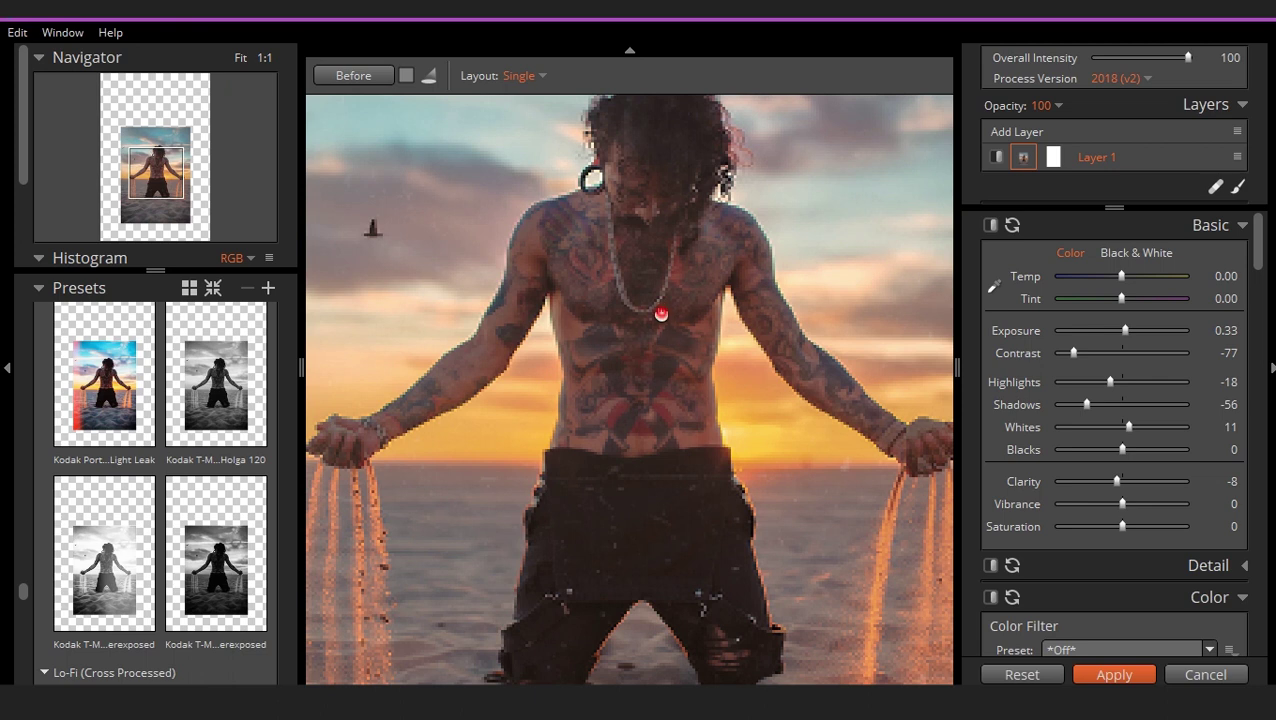
Reset the filter and apply Exposure 1.13, Contrast -100, Highlights -100, Shadows 7 and Whites 7 to the man's photo
left_click(17, 32)
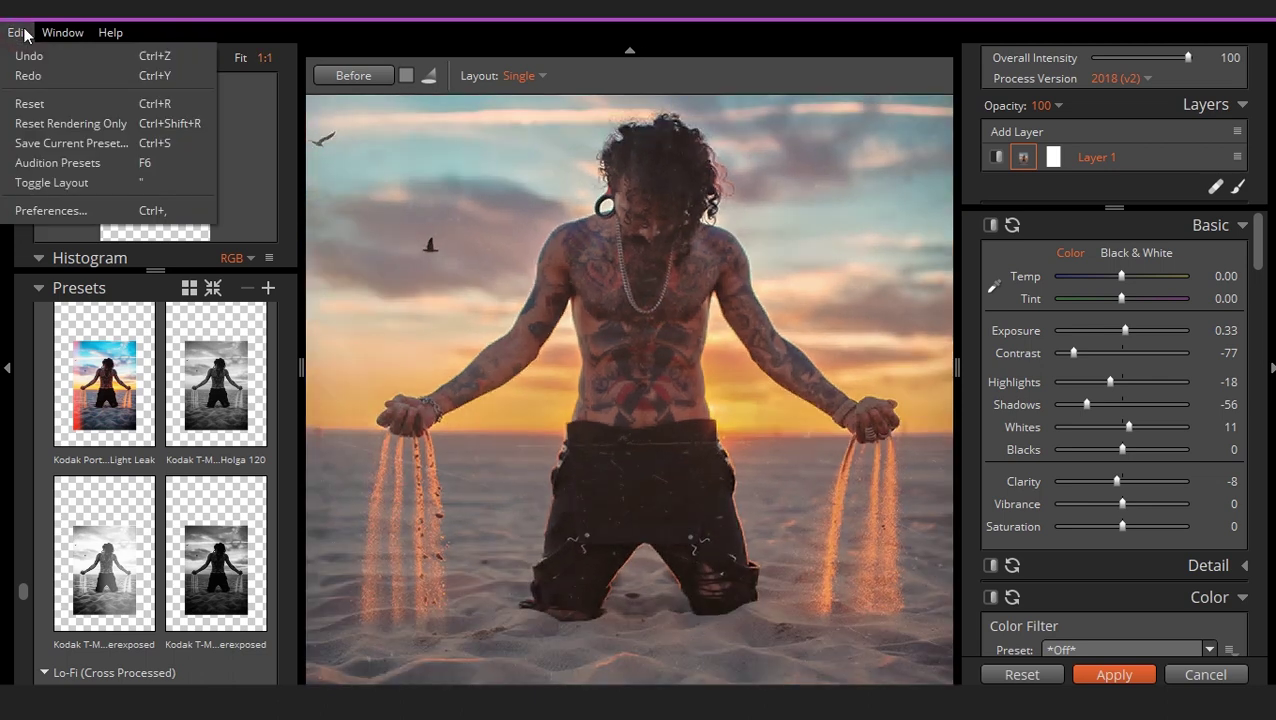
left_click(30, 104)
scroll(700, 294, "down", 2)
left_click_drag(700, 294, 674, 327)
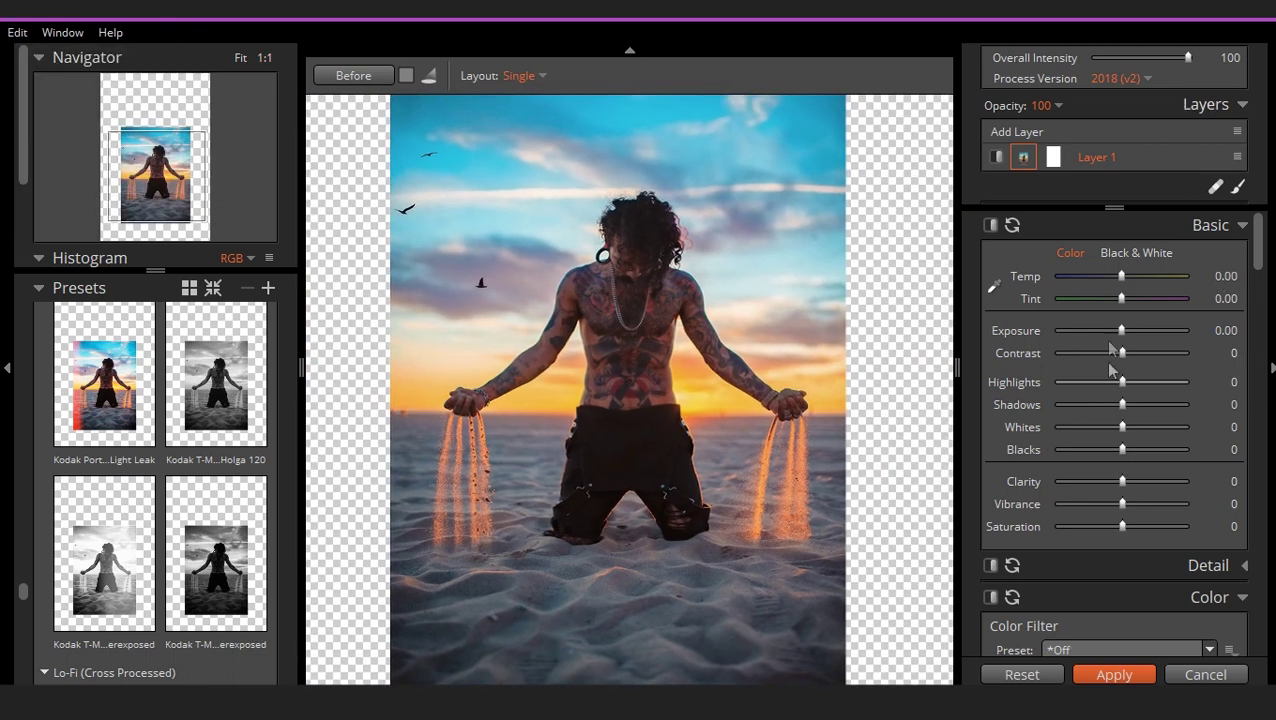
left_click_drag(1120, 333, 1030, 368)
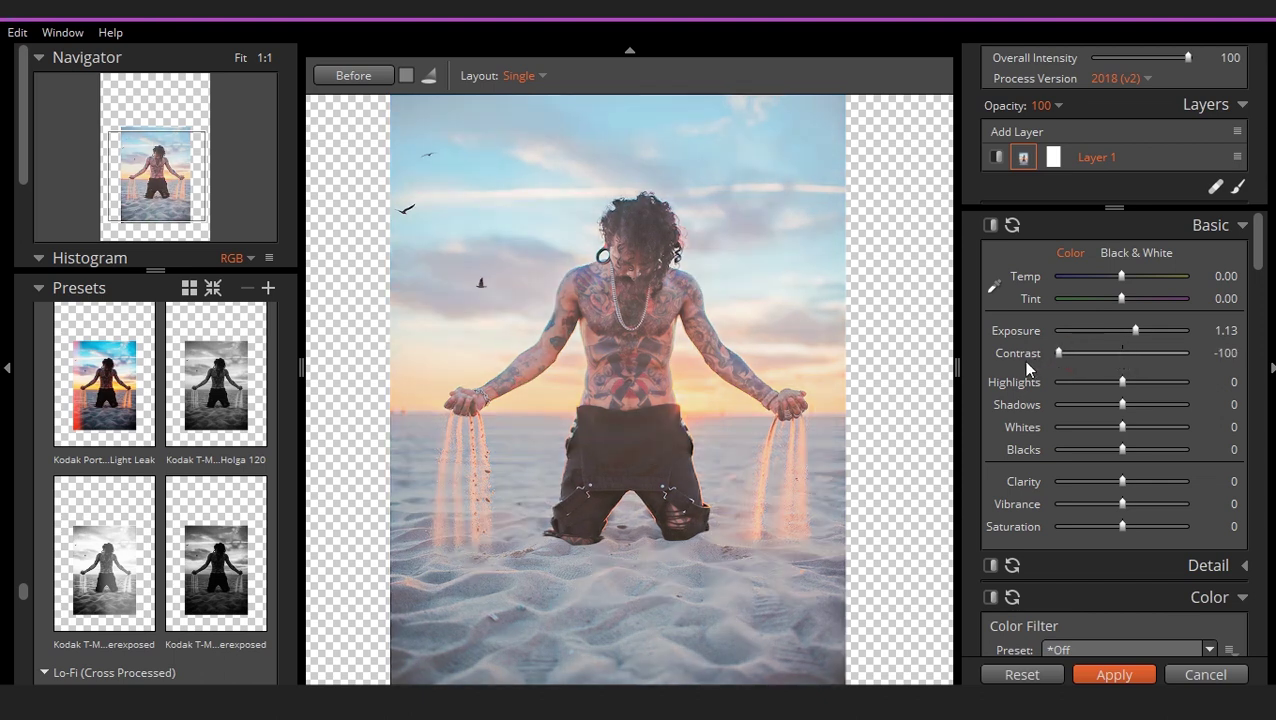
left_click_drag(1121, 382, 1123, 447)
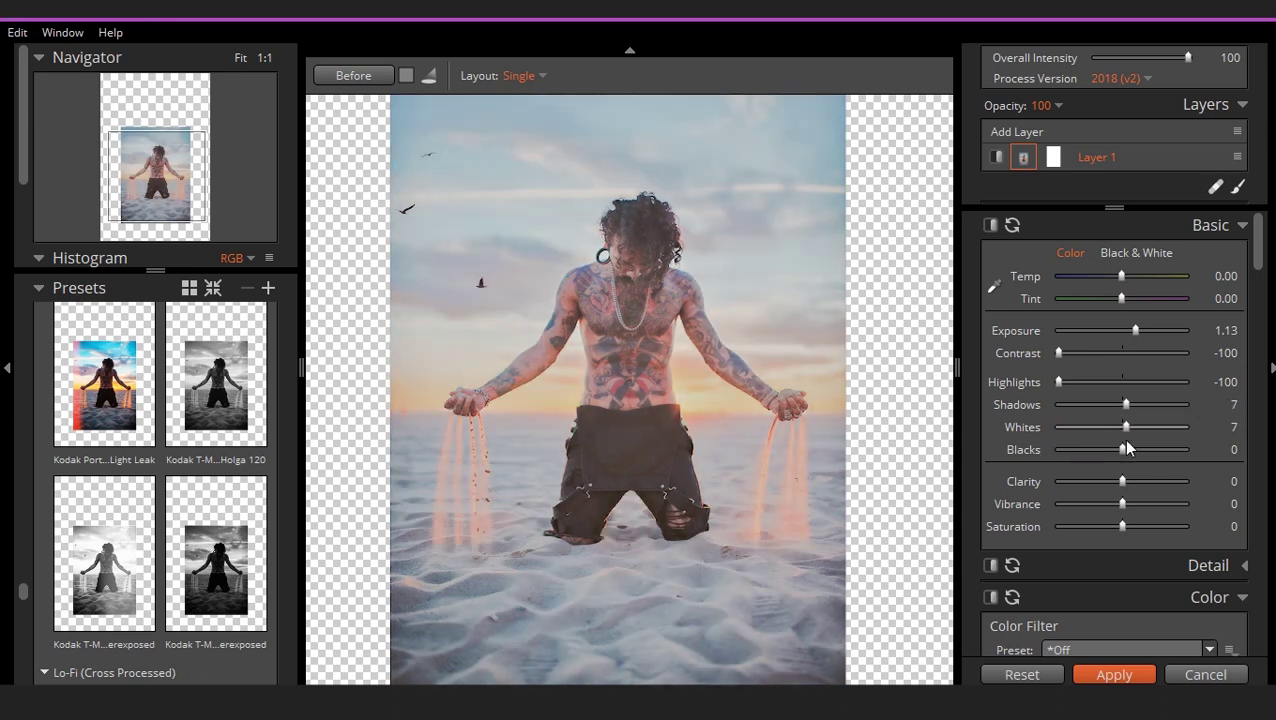
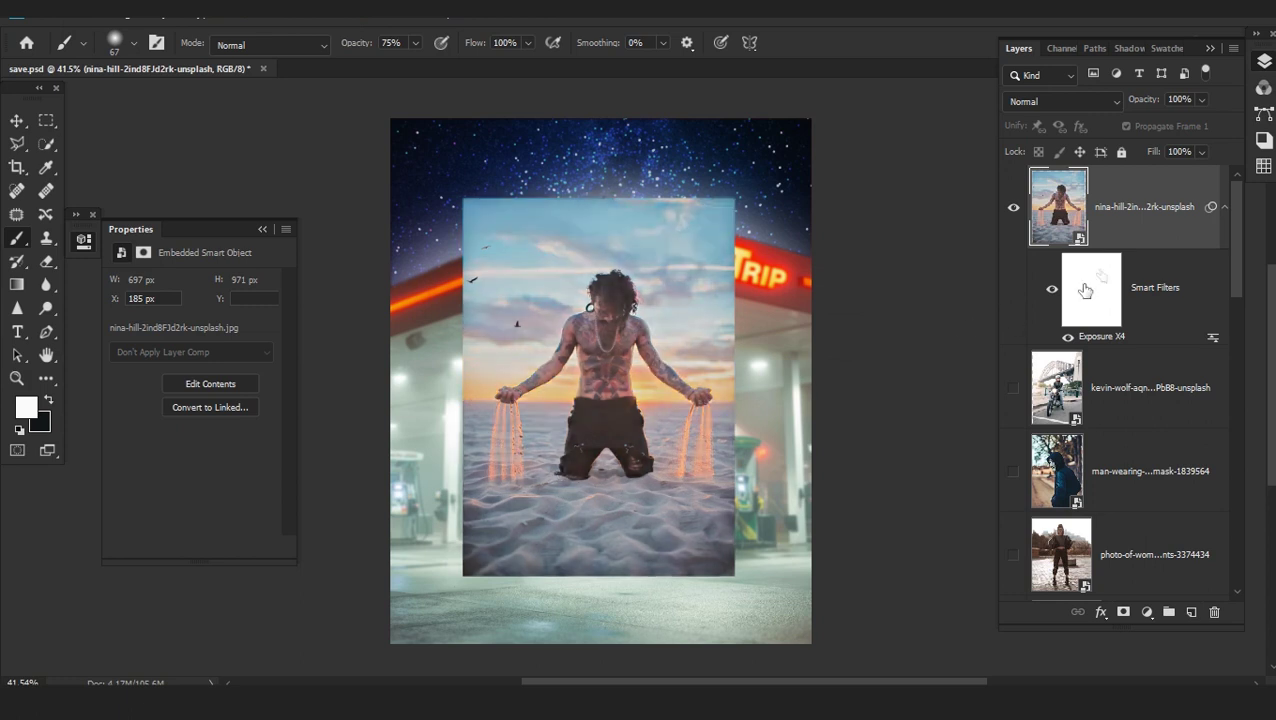
Start a Pen tool path at the man's knee on the image's left and trace the outer trouser edge up to the waist
scroll(581, 477, "up", 5)
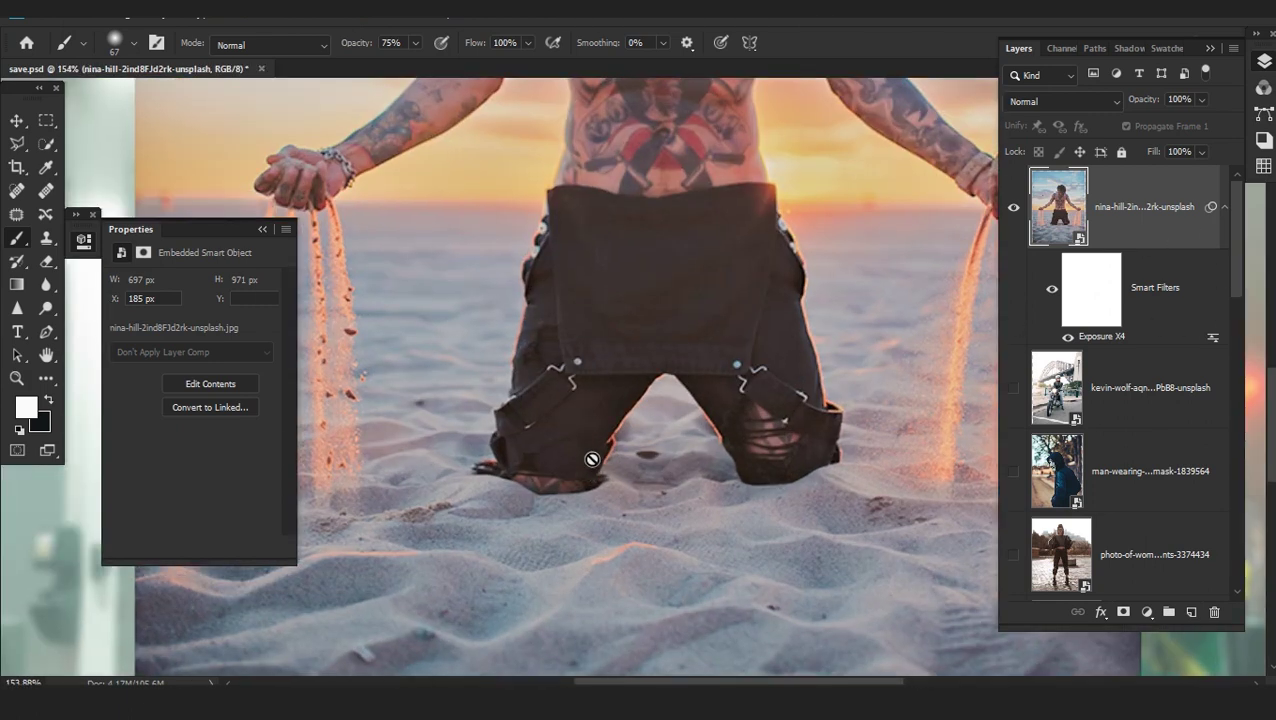
key("p")
scroll(545, 493, "up", 4)
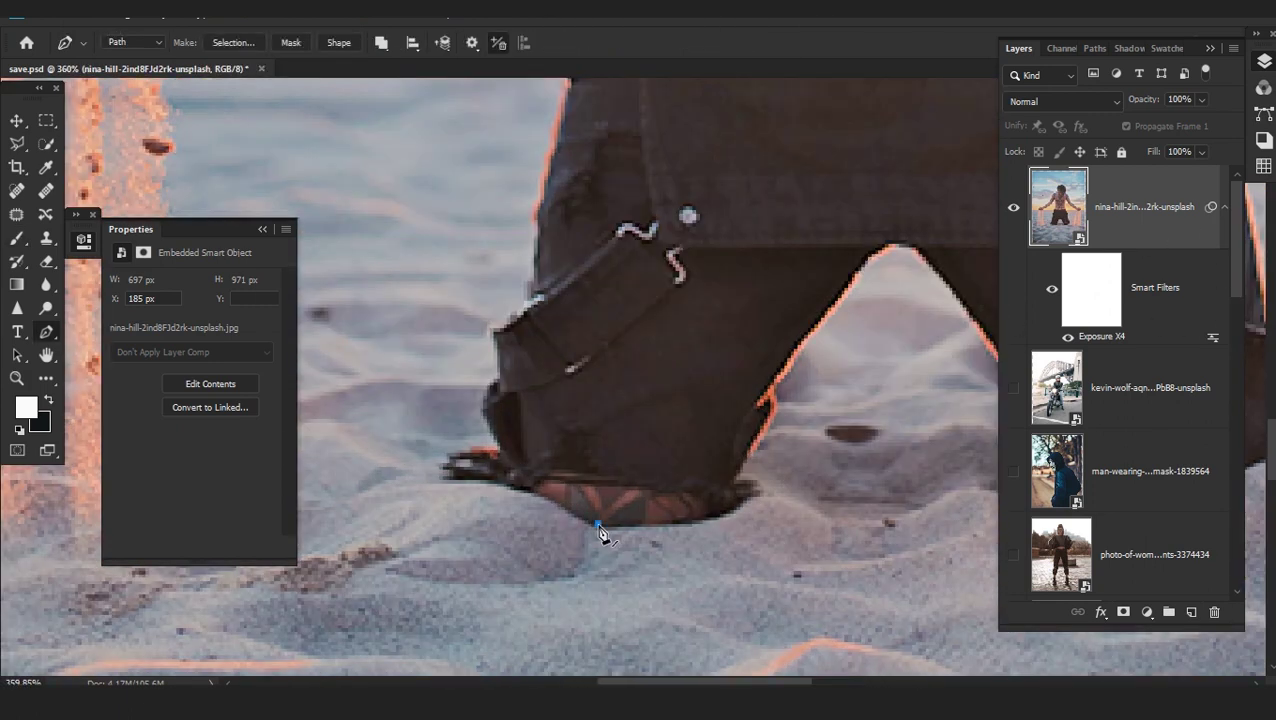
left_click_drag(542, 472, 505, 469)
left_click(512, 460)
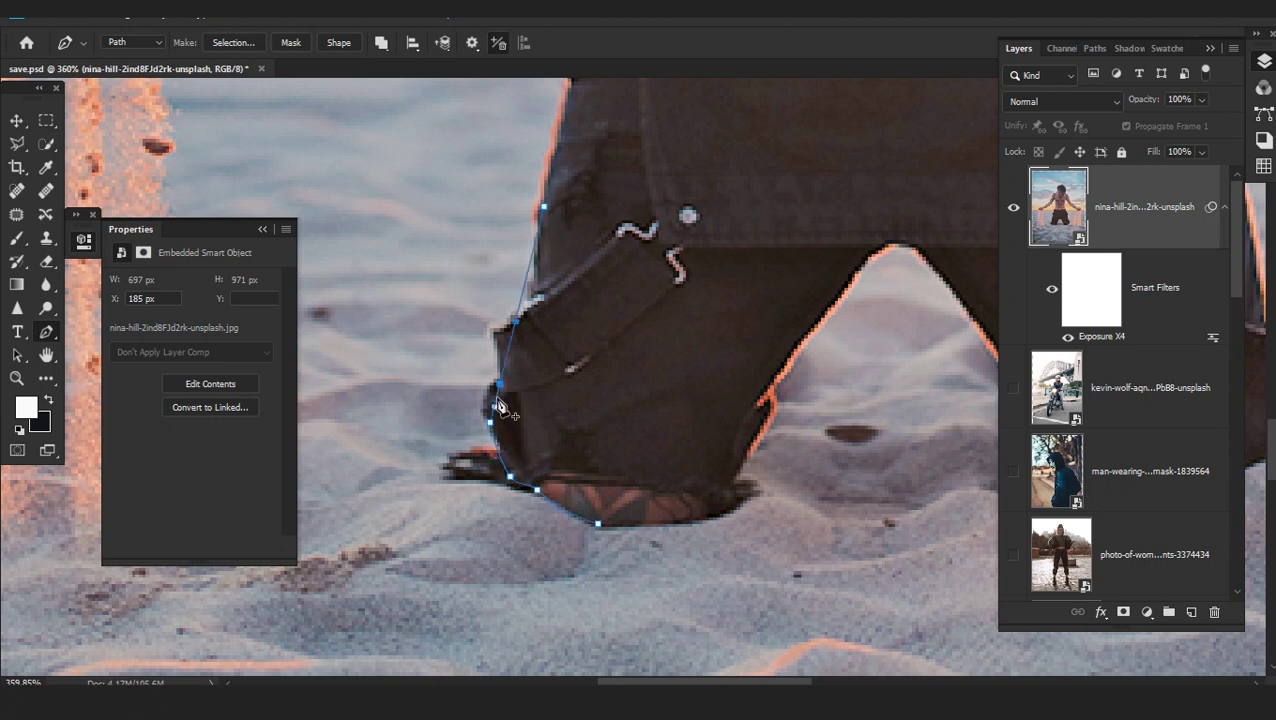
scroll(541, 330, "up", 10)
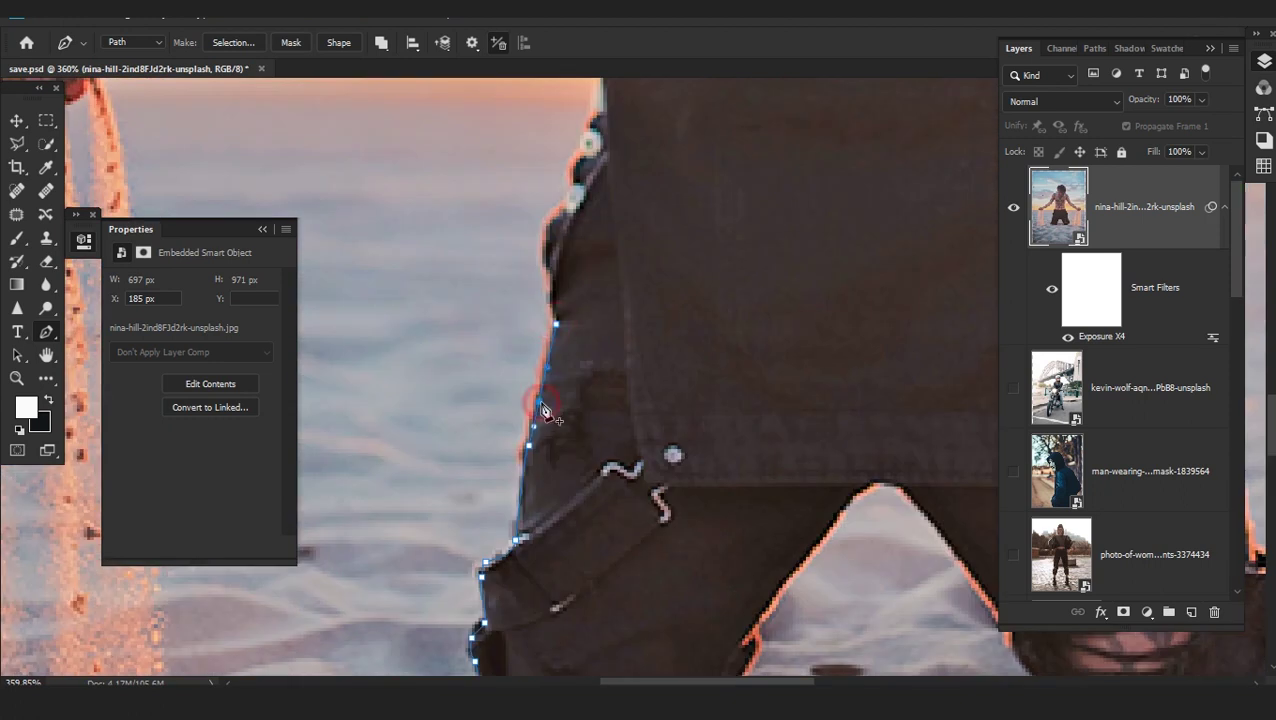
scroll(613, 269, "up", 7)
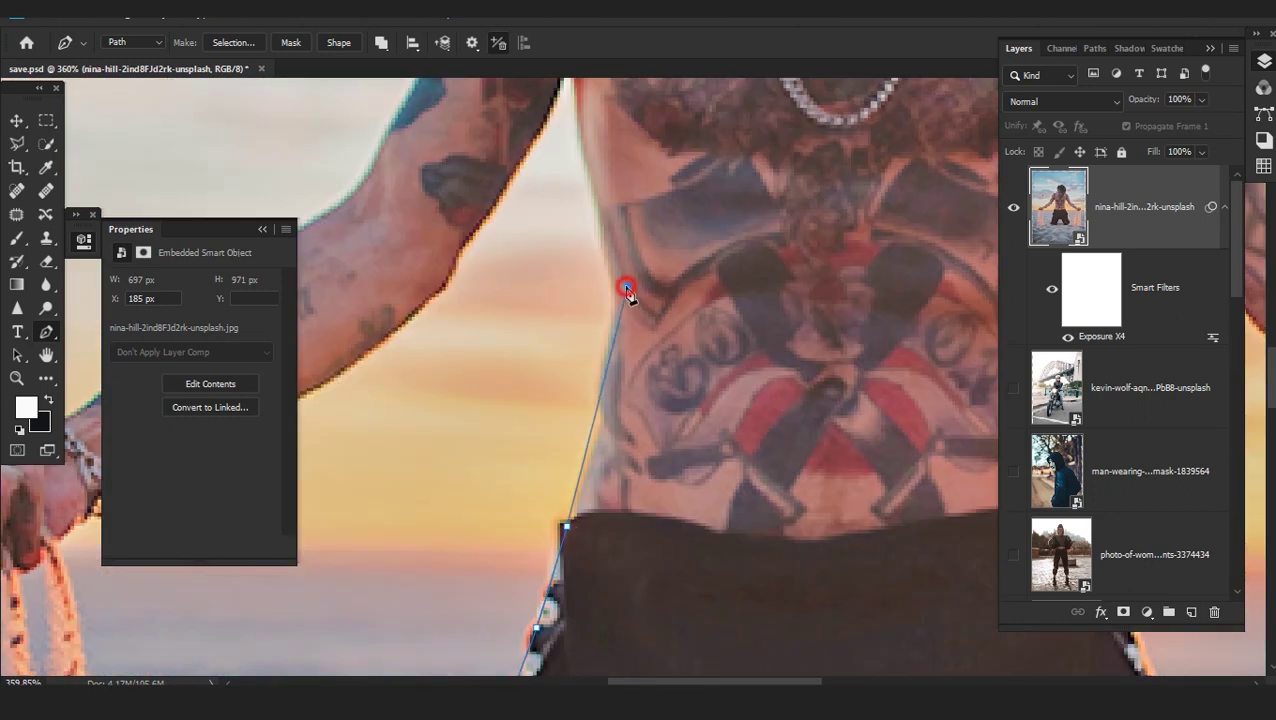
Continue the path up the left side of the bare torso to the armpit and onto the inner edge of the arm
left_click_drag(590, 447, 601, 420)
left_click_drag(615, 353, 608, 353)
scroll(612, 355, "up", 4)
left_click_drag(622, 462, 612, 475)
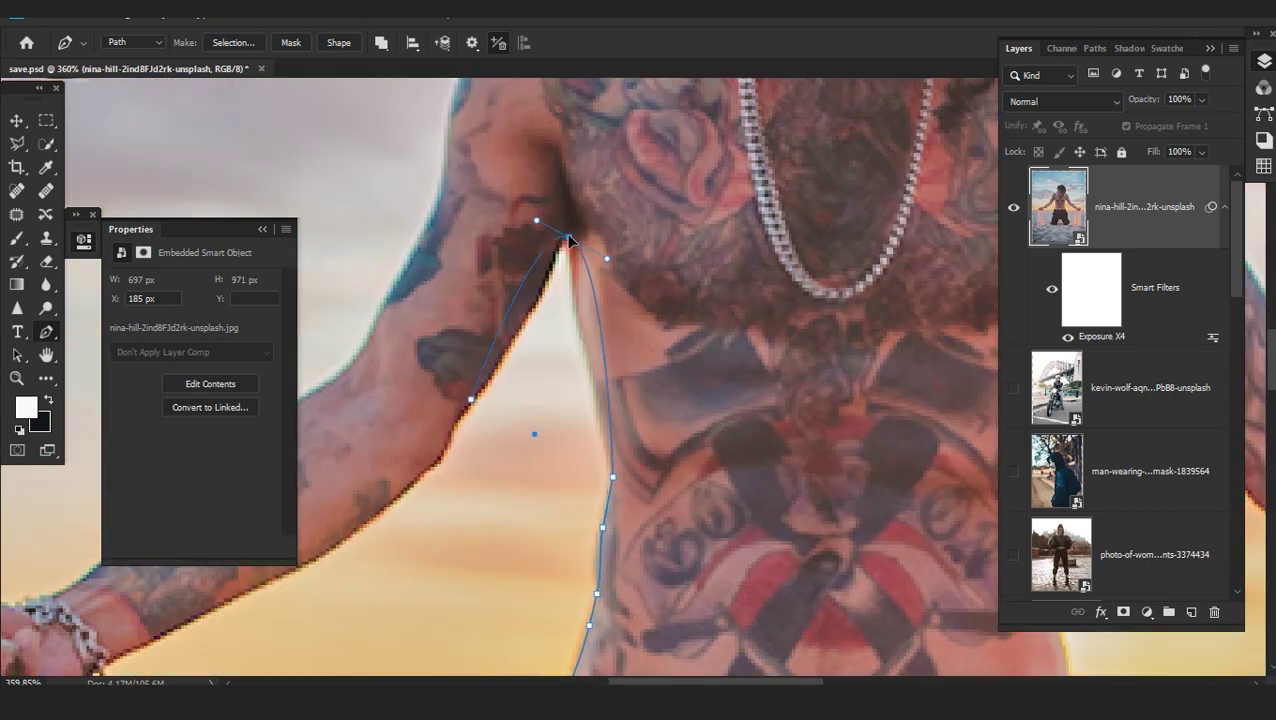
scroll(529, 367, "up", 2)
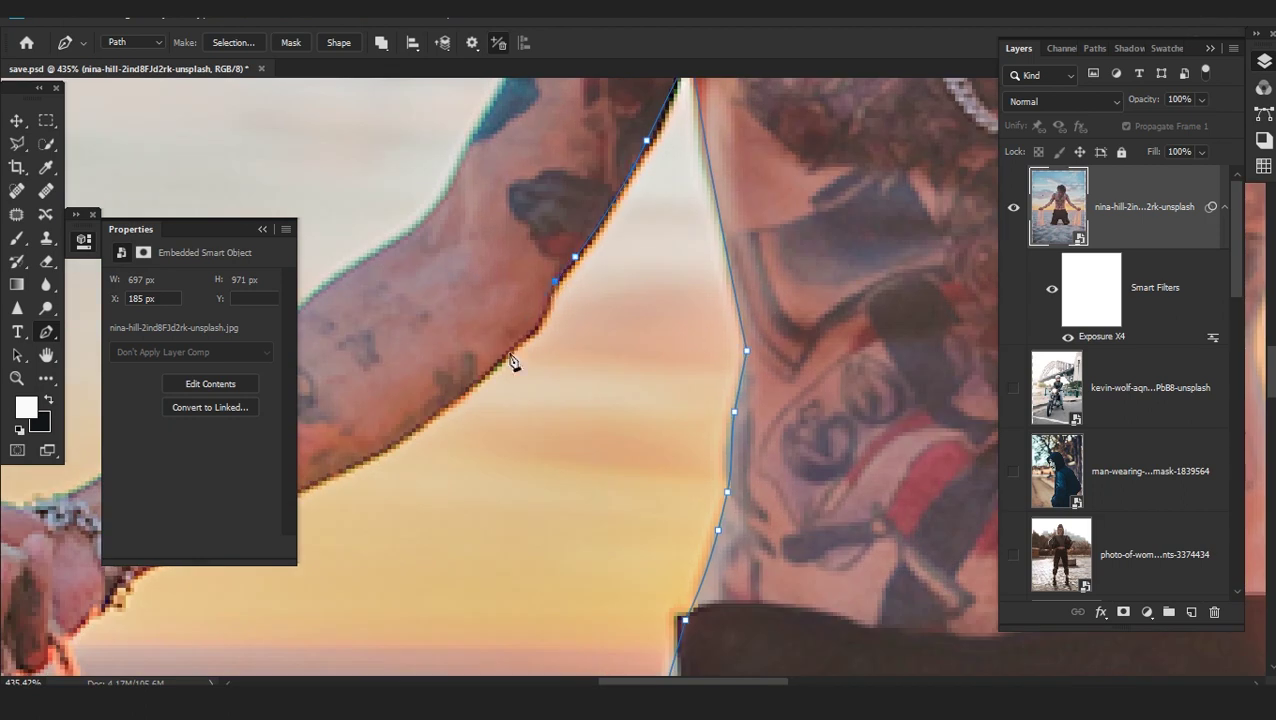
Trace the path along the underside of the forearm and past the bracelet to the base of the hand
left_click_drag(314, 494, 498, 362)
left_click(579, 306)
left_click_drag(370, 418, 487, 331)
left_click(485, 328)
left_click(443, 345)
left_click(438, 358)
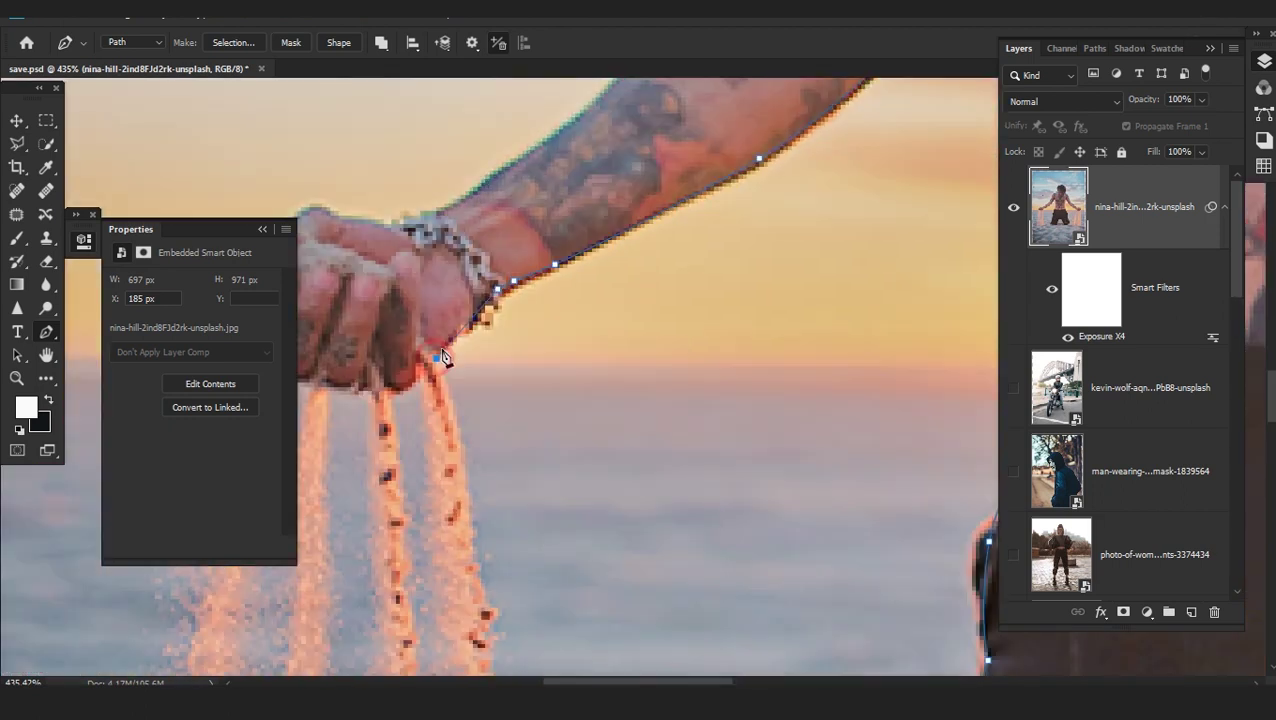
Trace the path around the closed hand, following the fingers and excluding the falling sand
left_click_drag(308, 377, 393, 348)
left_click(392, 349)
left_click_drag(470, 338, 477, 360)
left_click_drag(393, 349, 470, 350)
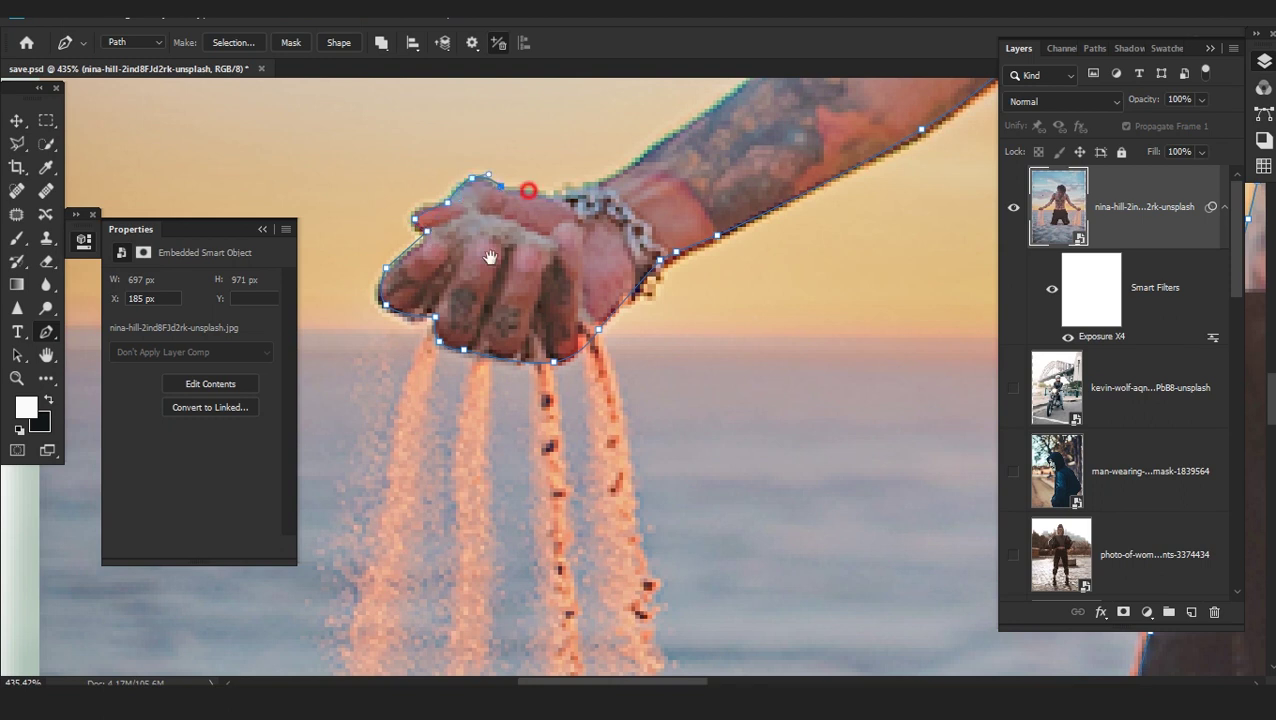
Continue the path over the wrist and along the upper edge of the forearm to the upper arm
left_click_drag(490, 258, 410, 381)
left_click_drag(498, 312, 578, 280)
left_click(498, 312, "alt")
left_click_drag(610, 240, 403, 382)
left_click_drag(457, 351, 431, 405)
left_click(457, 351, "alt")
left_click(422, 406)
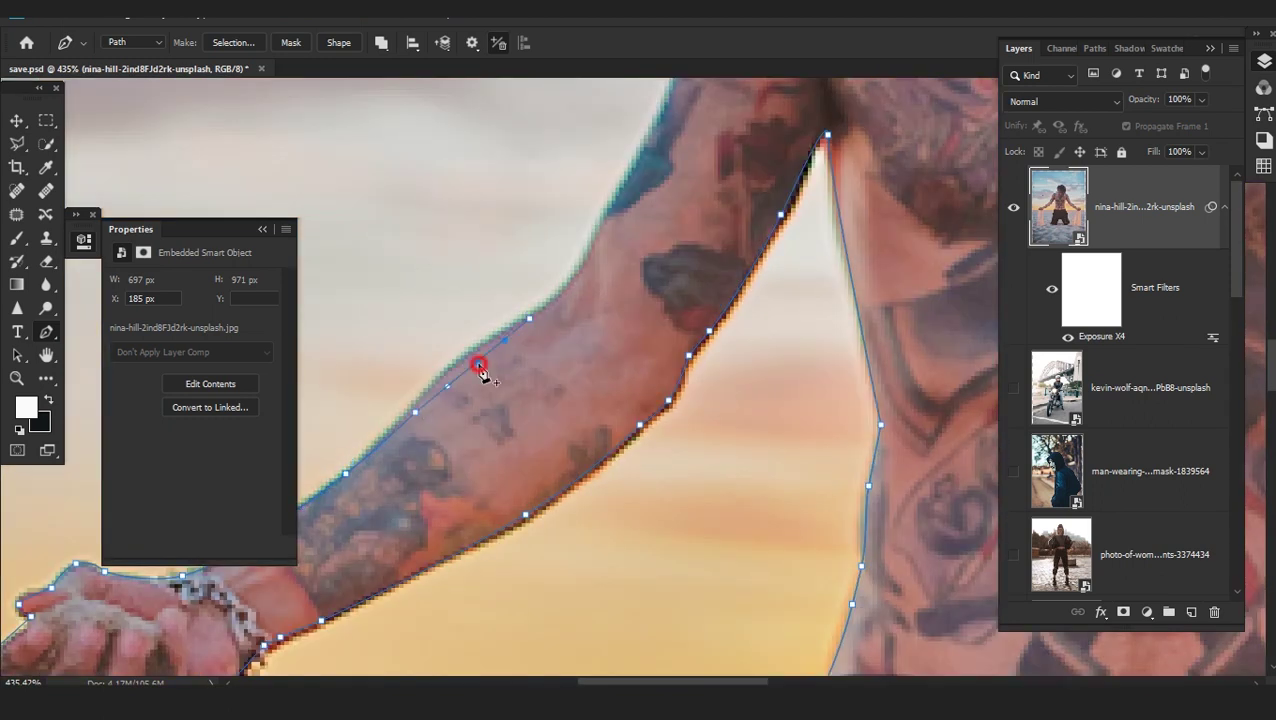
scroll(480, 370, "down", 2)
scroll(490, 388, "up", 2)
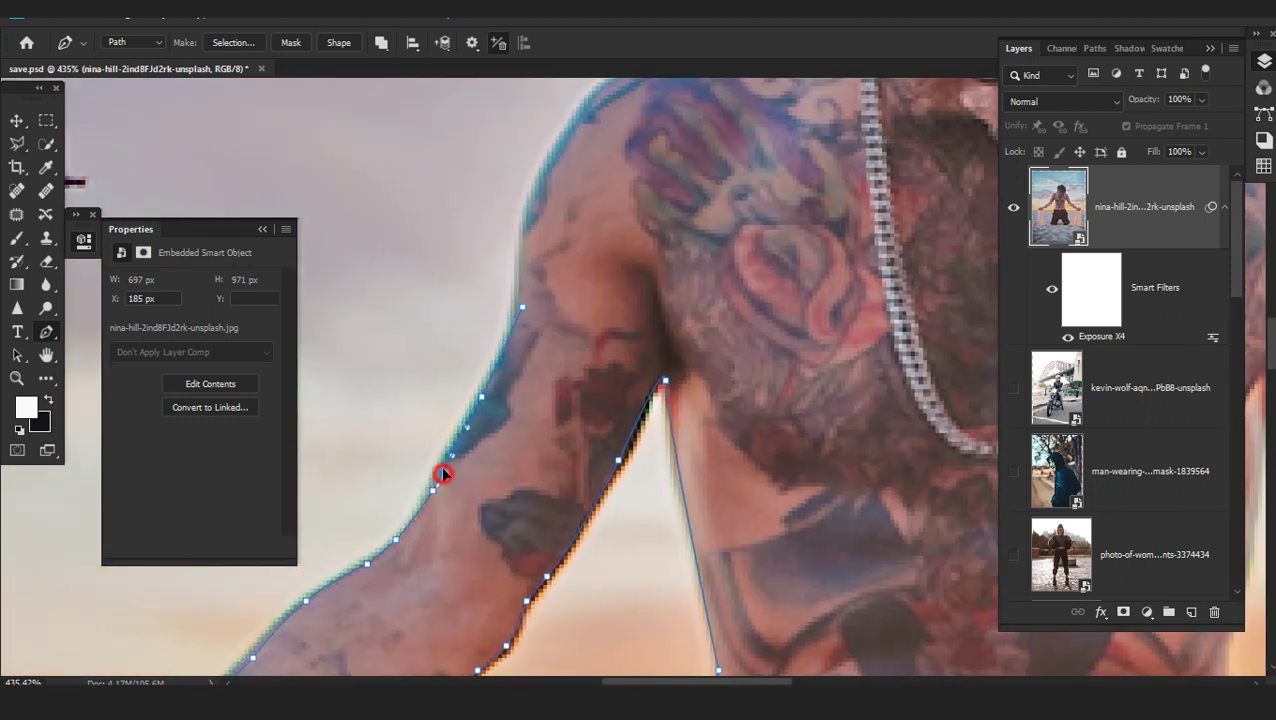
Trace the path over the shoulder, around the ear ring and up to the edge of the curly hair
left_click_drag(545, 230, 493, 387)
left_click(599, 219)
left_click_drag(530, 318, 507, 285)
left_click_drag(620, 210, 498, 332)
left_click(595, 302)
left_click_drag(624, 256, 587, 333)
left_click(574, 400)
left_click(560, 348)
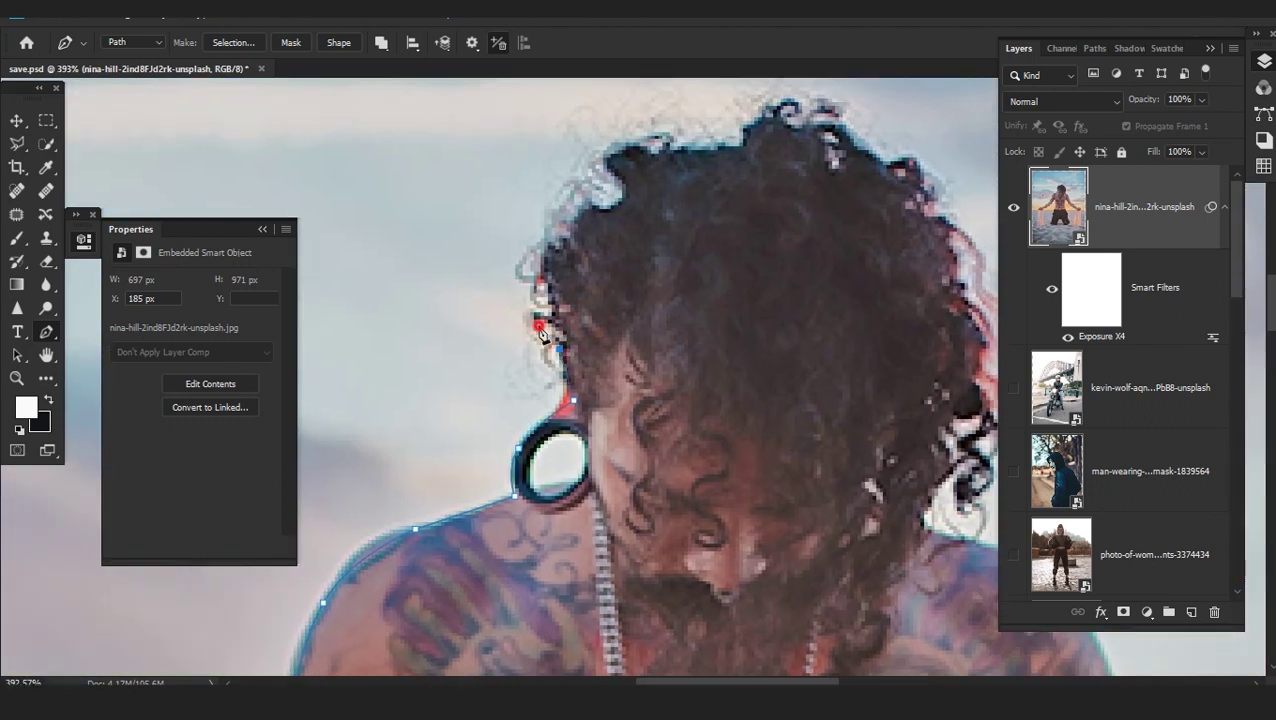
Carry the path past the head and opposite shoulder, and trace the outer edge of the image's right arm to the wrist
scroll(885, 170, "down", 8)
scroll(739, 269, "right", 6)
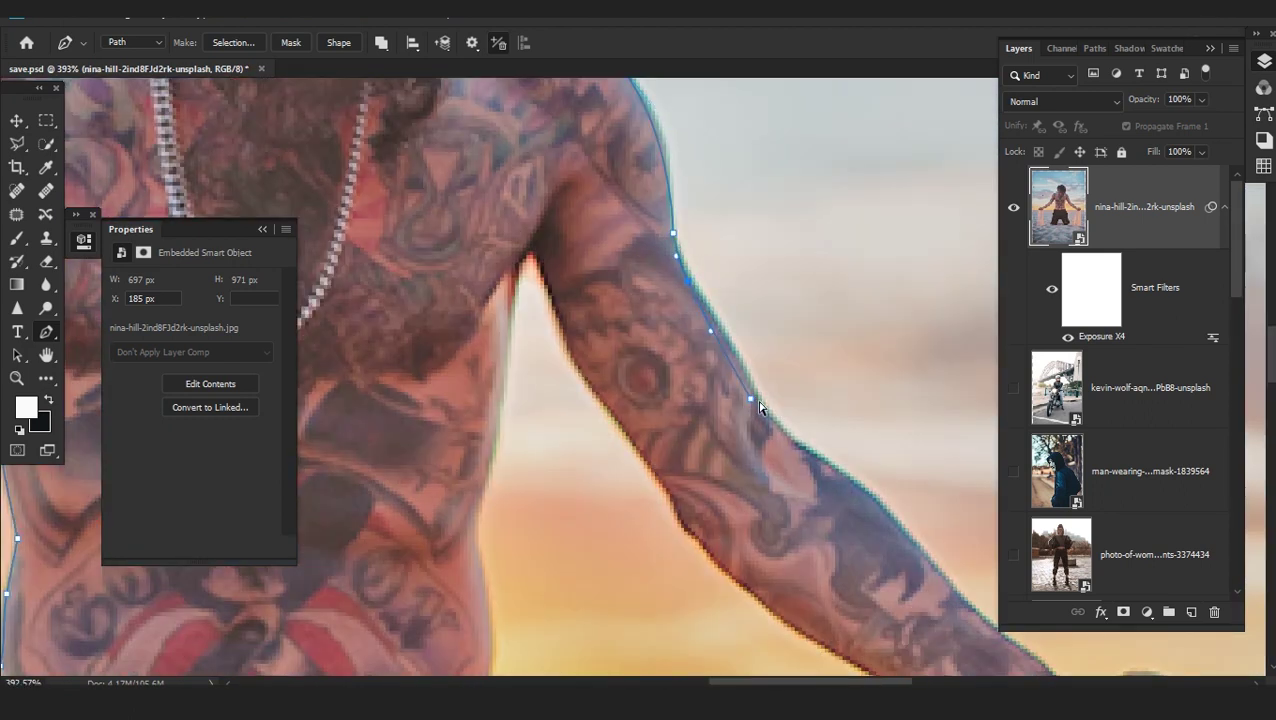
left_click(640, 260)
left_click_drag(820, 472, 599, 232)
left_click_drag(769, 370, 644, 288)
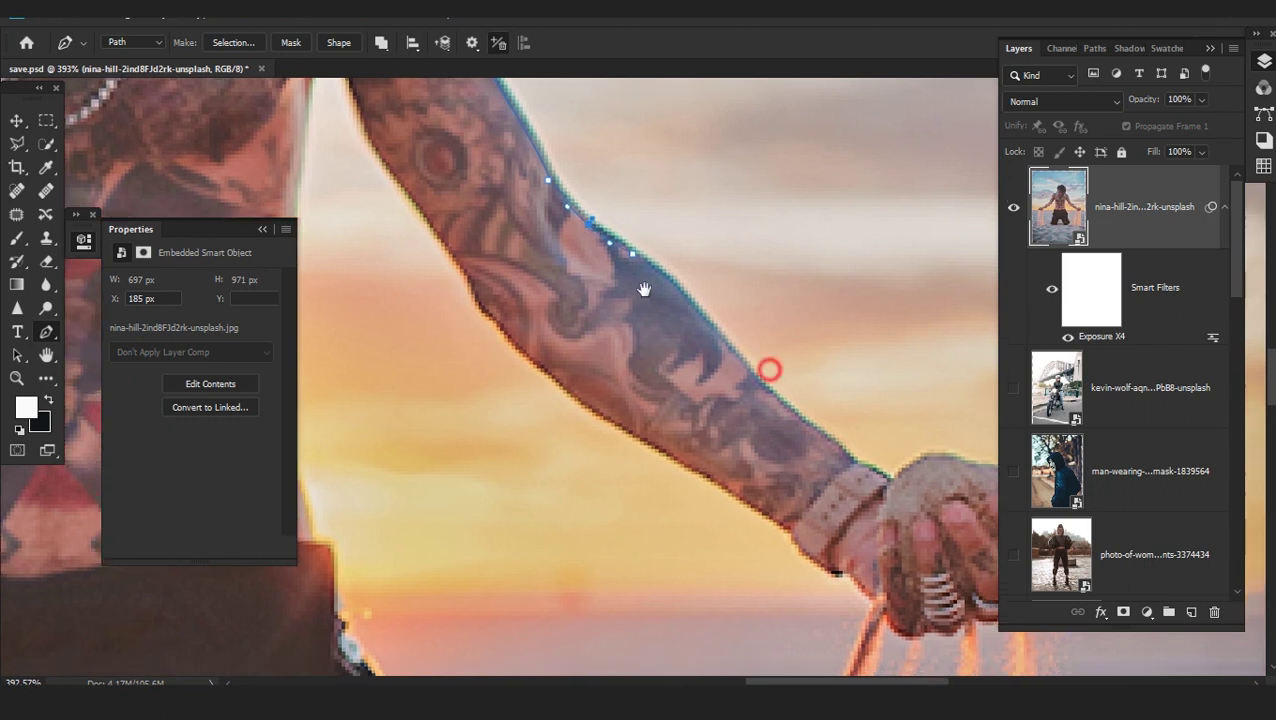
left_click(627, 296)
left_click_drag(566, 236, 573, 232)
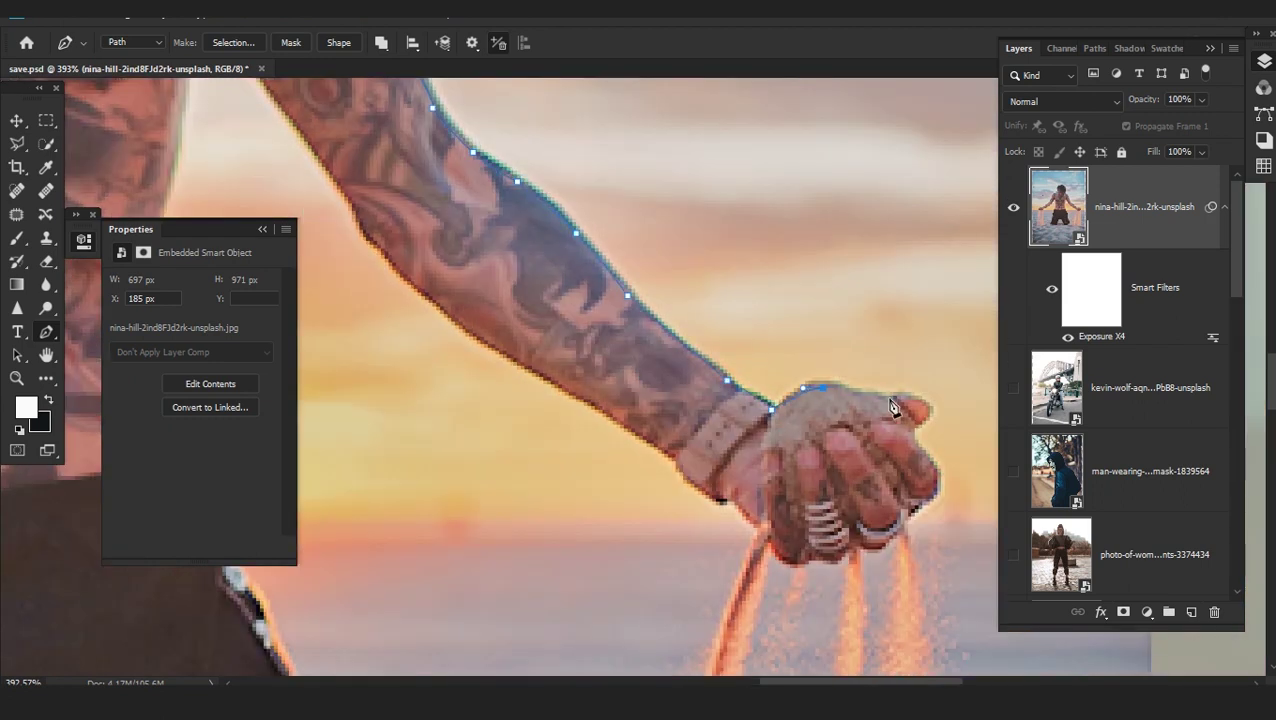
Trace the path around the fingers and rings of the right-hand fist back to the watch strap
scroll(917, 437, "up", 2)
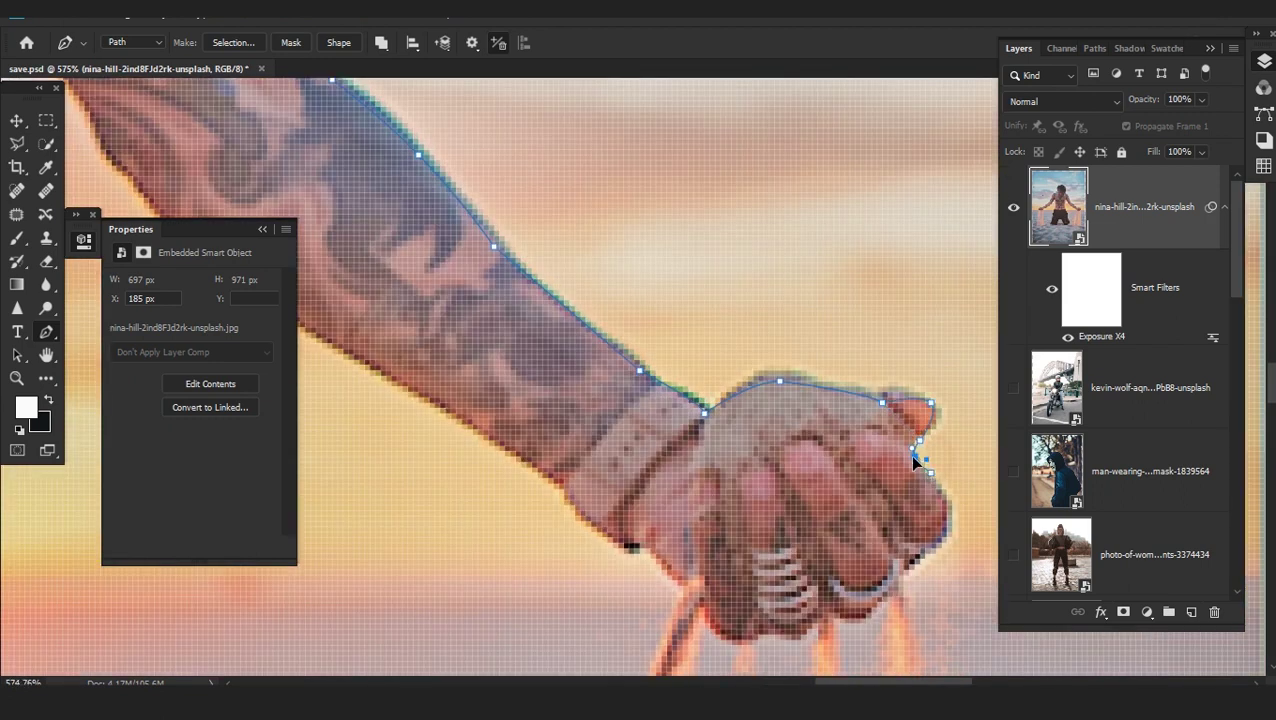
scroll(912, 458, "down", 3)
scroll(850, 410, "right", 3)
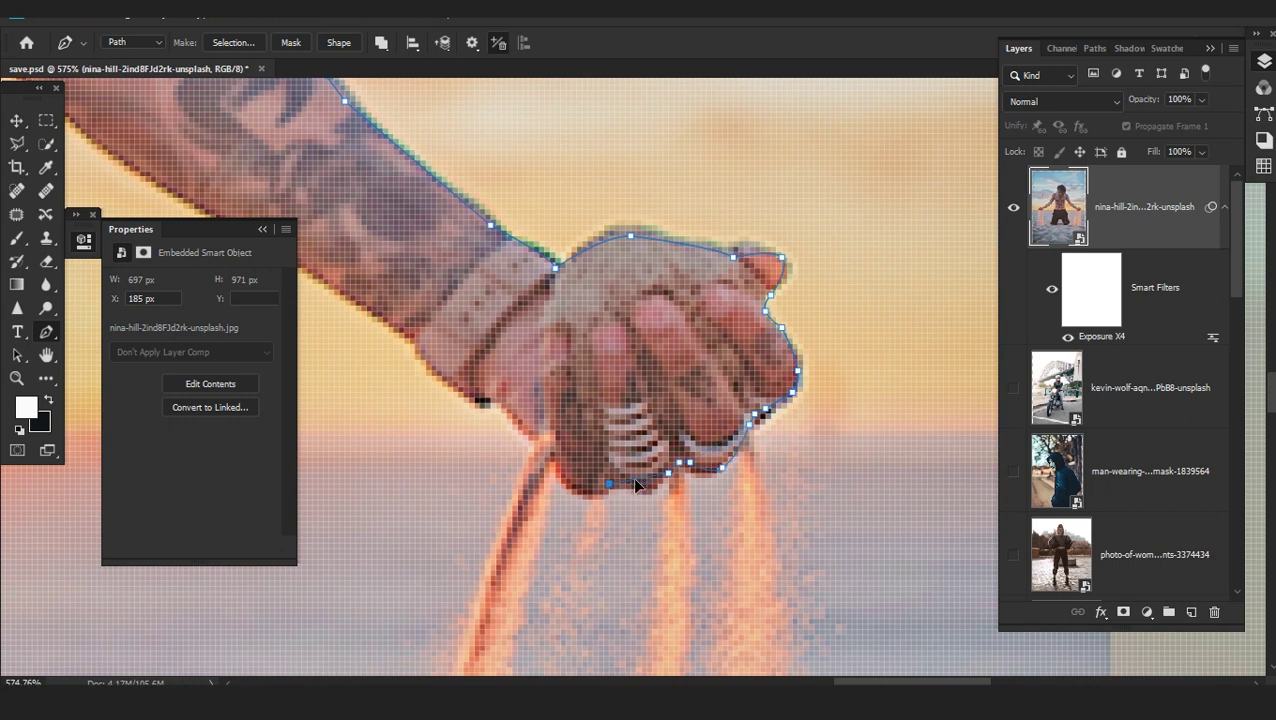
left_click_drag(490, 400, 752, 470)
left_click(680, 429)
Continue the path past the watch strap and along the underside of the forearm and upper arm to the armpit
scroll(541, 333, "down", 2)
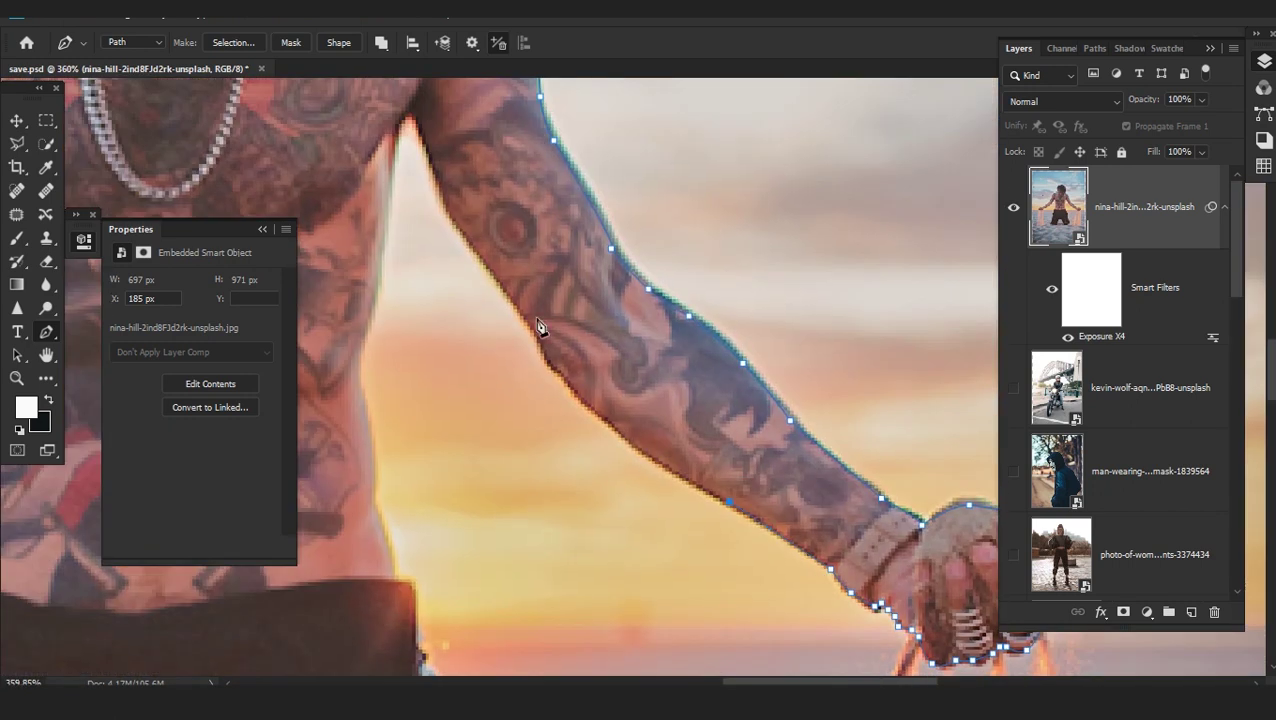
scroll(541, 333, "up", 2)
left_click(607, 427)
left_click_drag(607, 427, 795, 532)
left_click(666, 362)
left_click_drag(730, 448, 725, 461)
scroll(725, 462, "down", 2)
scroll(760, 464, "up", 3)
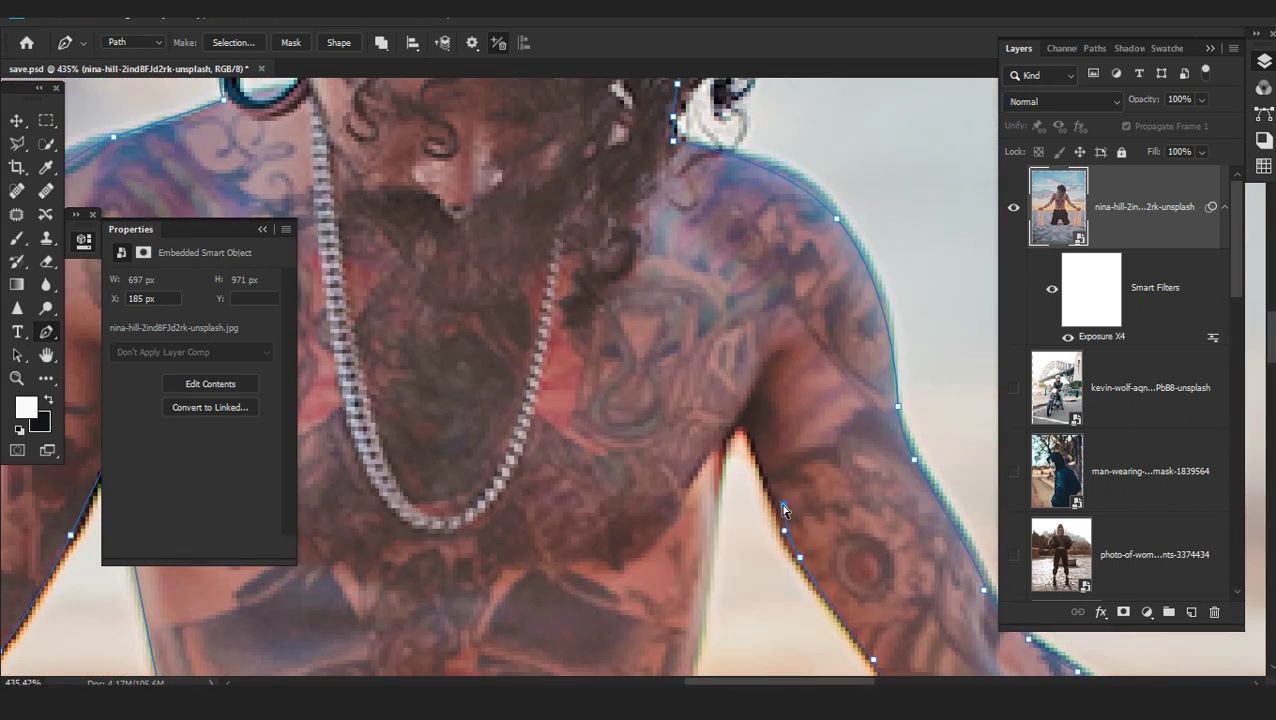
scroll(783, 507, "up", 3)
scroll(750, 512, "down", 3)
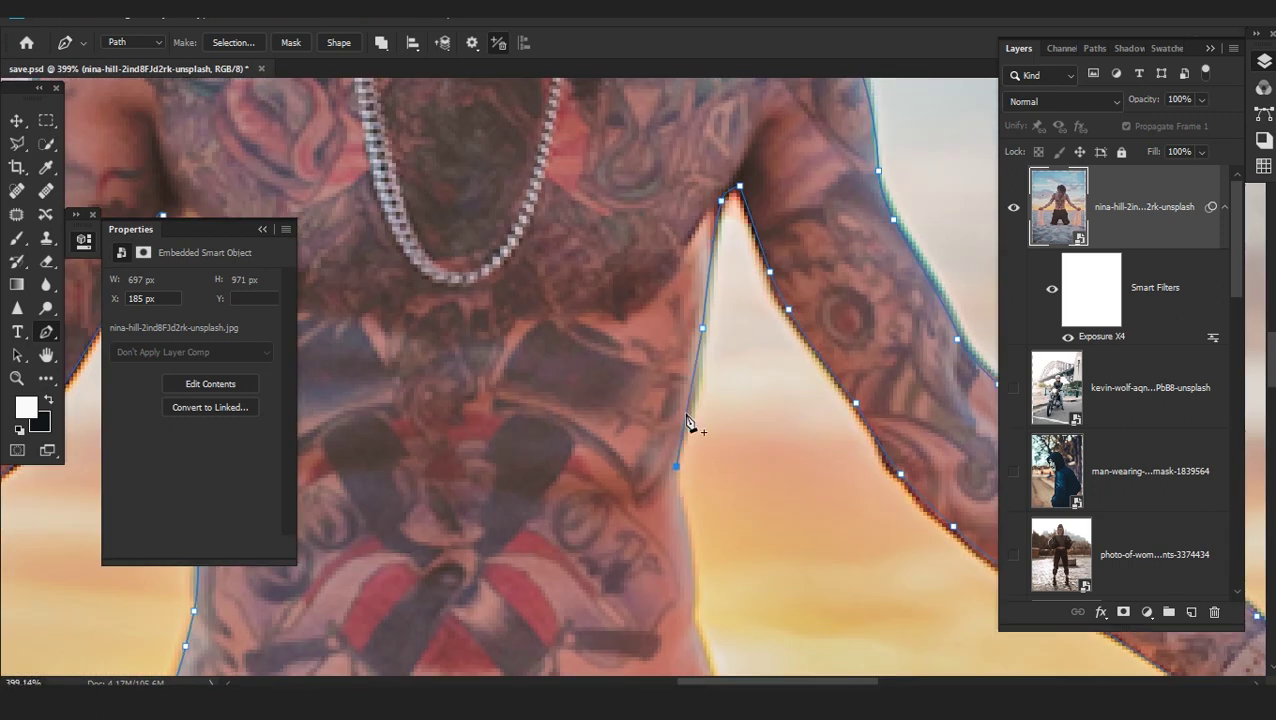
Trace the path down the side of the torso and the outer edge of the trouser leg to the knee
scroll(681, 433, "down", 2)
scroll(692, 461, "down", 2)
left_click(724, 459)
scroll(728, 492, "down", 2)
scroll(735, 430, "up", 3)
left_click(761, 391)
left_click_drag(768, 402, 760, 325)
left_click(785, 438)
left_click(803, 538)
left_click_drag(805, 540, 771, 412)
left_click(788, 407)
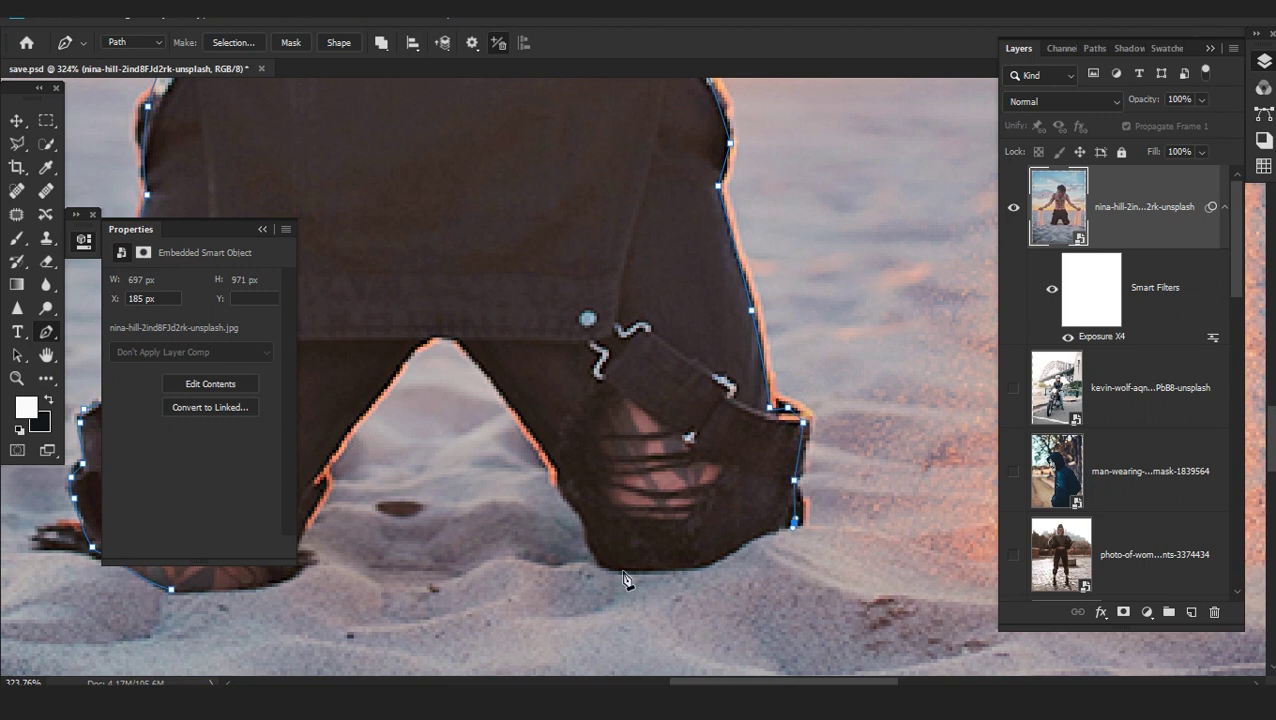
Trace around the knees and inner legs, close the path and turn the man's outline into a selection
scroll(650, 572, "up", 2)
left_click(784, 545)
left_click(868, 501)
left_click(543, 557)
left_click(760, 464)
scroll(760, 464, "down", 2)
left_click(527, 475)
left_click_drag(735, 474, 732, 198)
left_click_drag(837, 198, 823, 225)
left_click_drag(660, 230, 668, 234)
left_click_drag(625, 288, 623, 293)
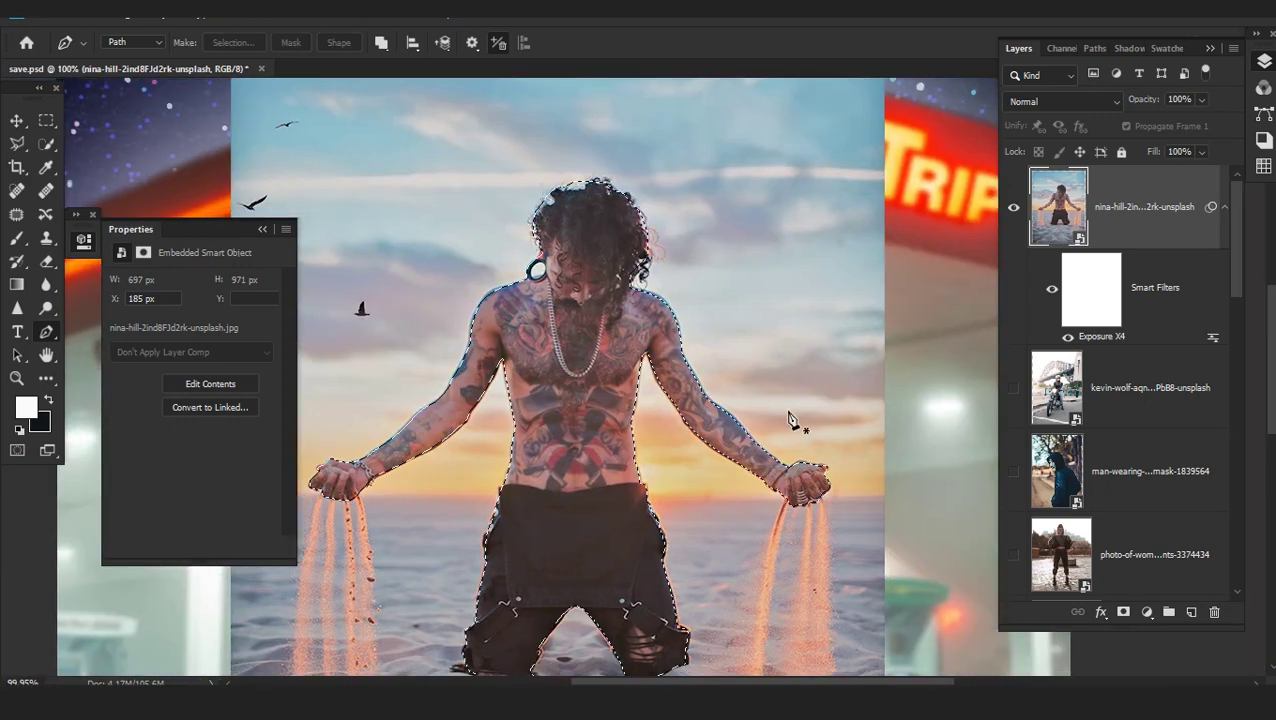
Mask the man's layer with the selection, outline the opening inside the ear ring and fill it on the mask to hide it
left_click(537, 474)
left_click(632, 370)
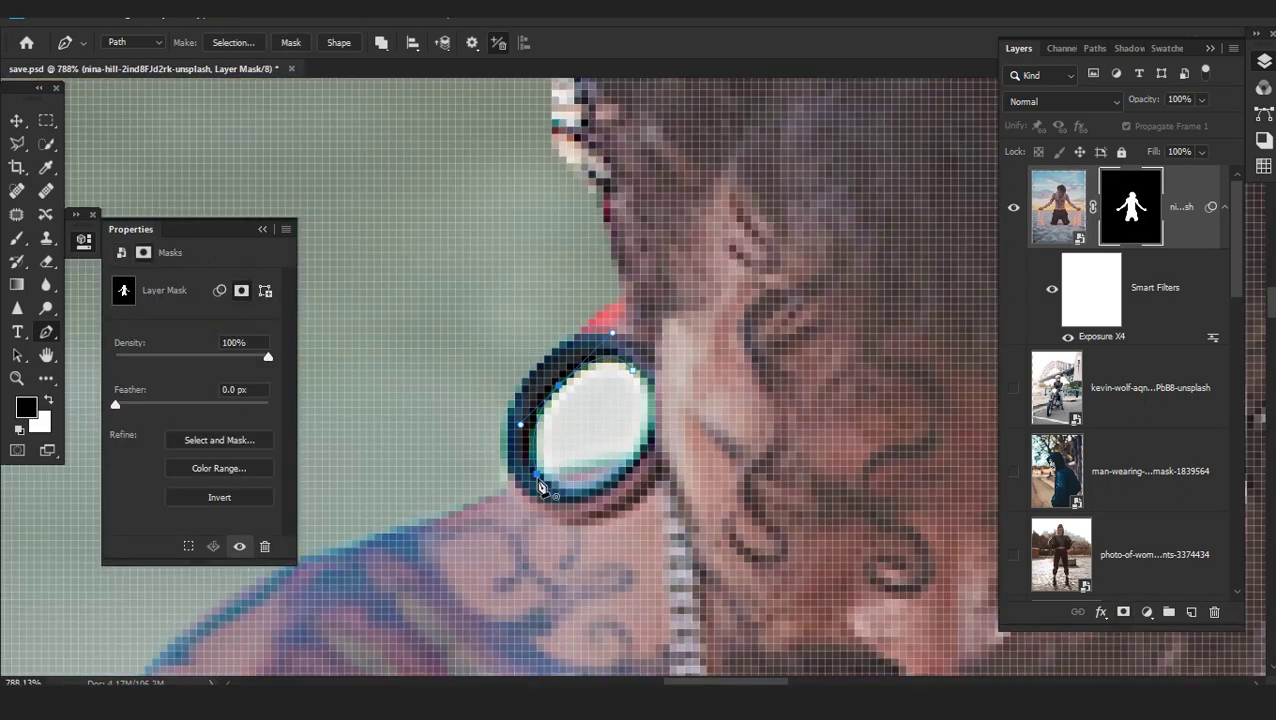
left_click(630, 378)
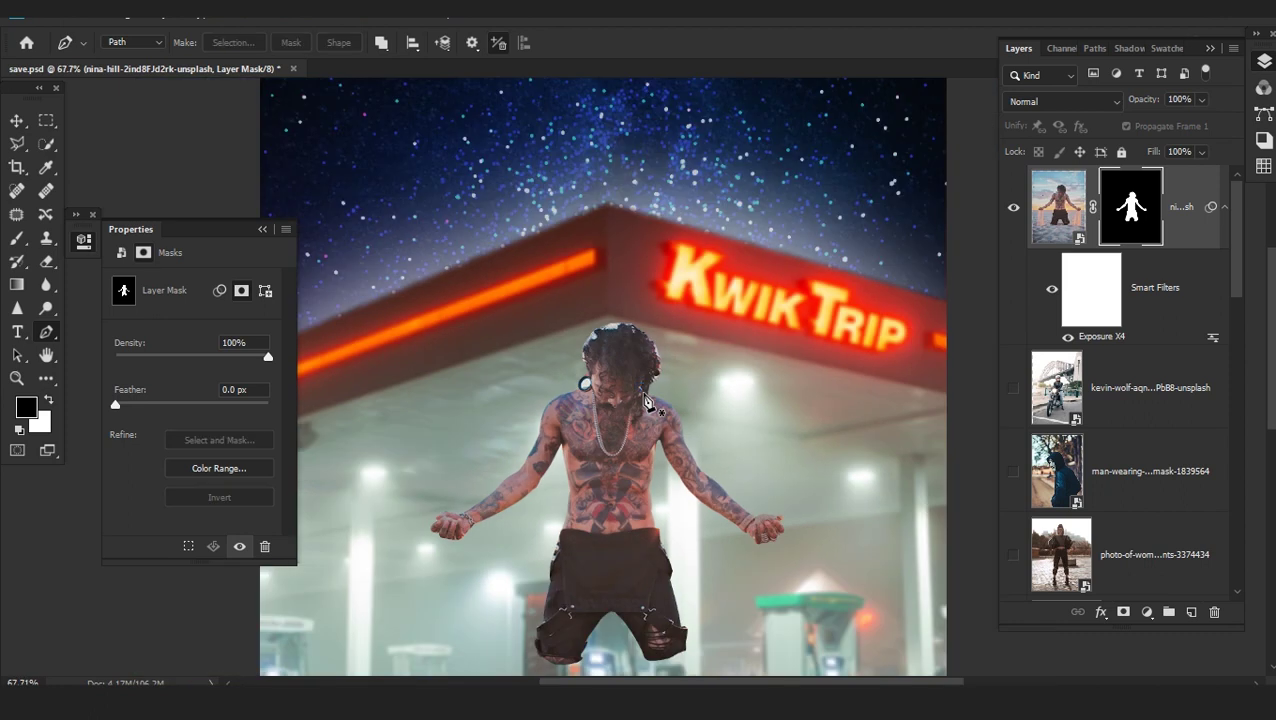
key("shift+F5")
left_click(755, 166)
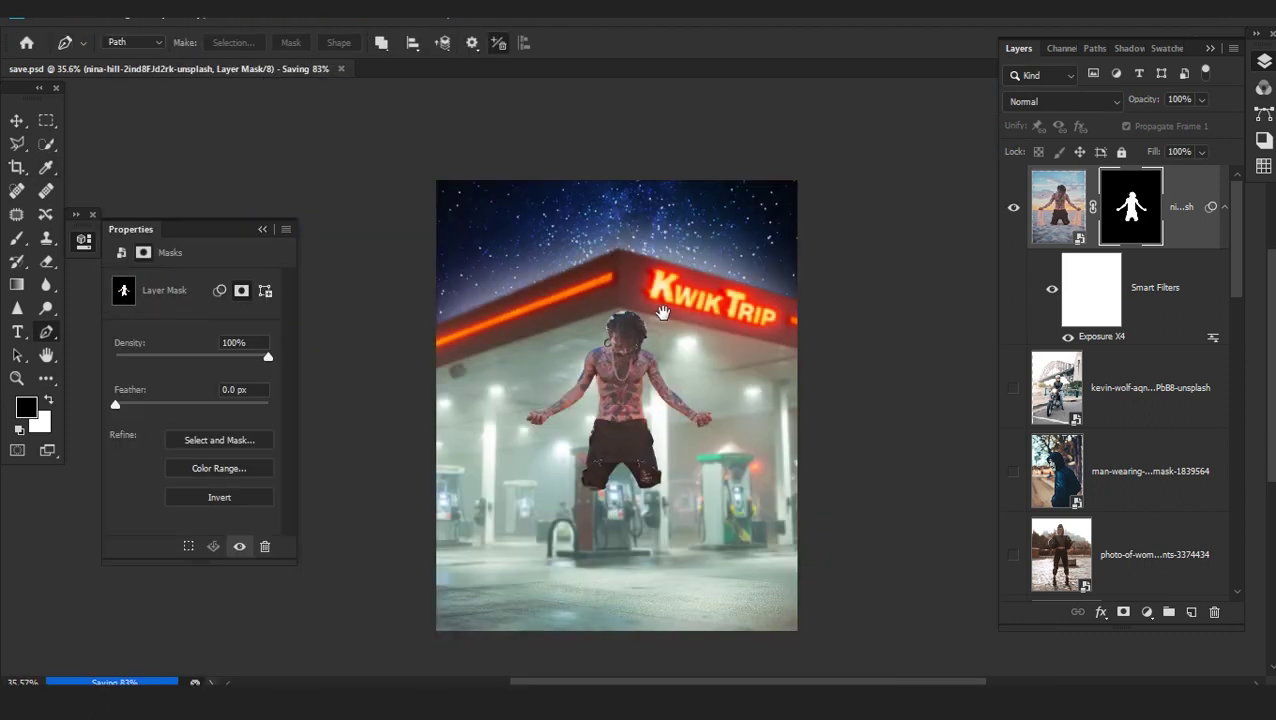
Save the document, move the masked man down onto the gas station floor and scale him up to about 108.5%
key("alt+ctrl+r")
key("z")
left_click(527, 280)
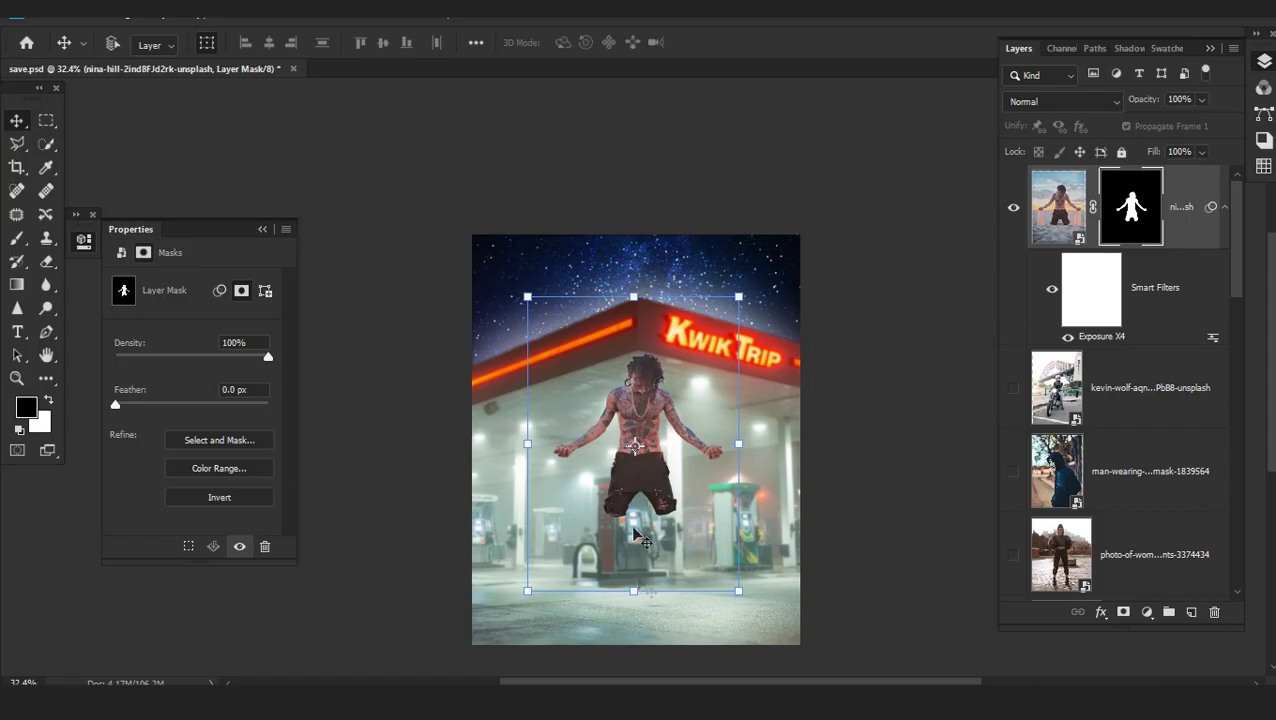
left_click_drag(630, 509, 630, 630)
left_click_drag(634, 559, 646, 623)
left_click_drag(527, 410, 476, 400)
scroll(642, 602, "up", 5)
left_click_drag(621, 581, 607, 577)
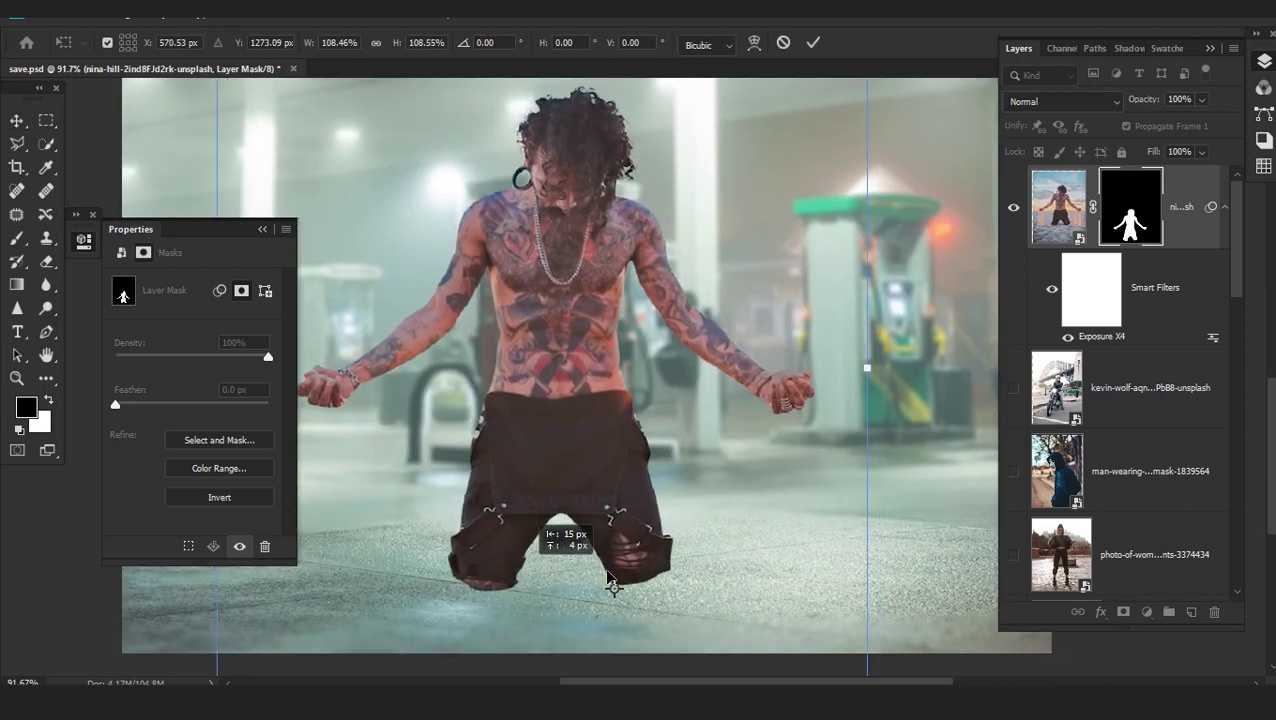
Rotate the man 1.96° about the pivot at his knees and apply the transform
left_click_drag(869, 452, 860, 436)
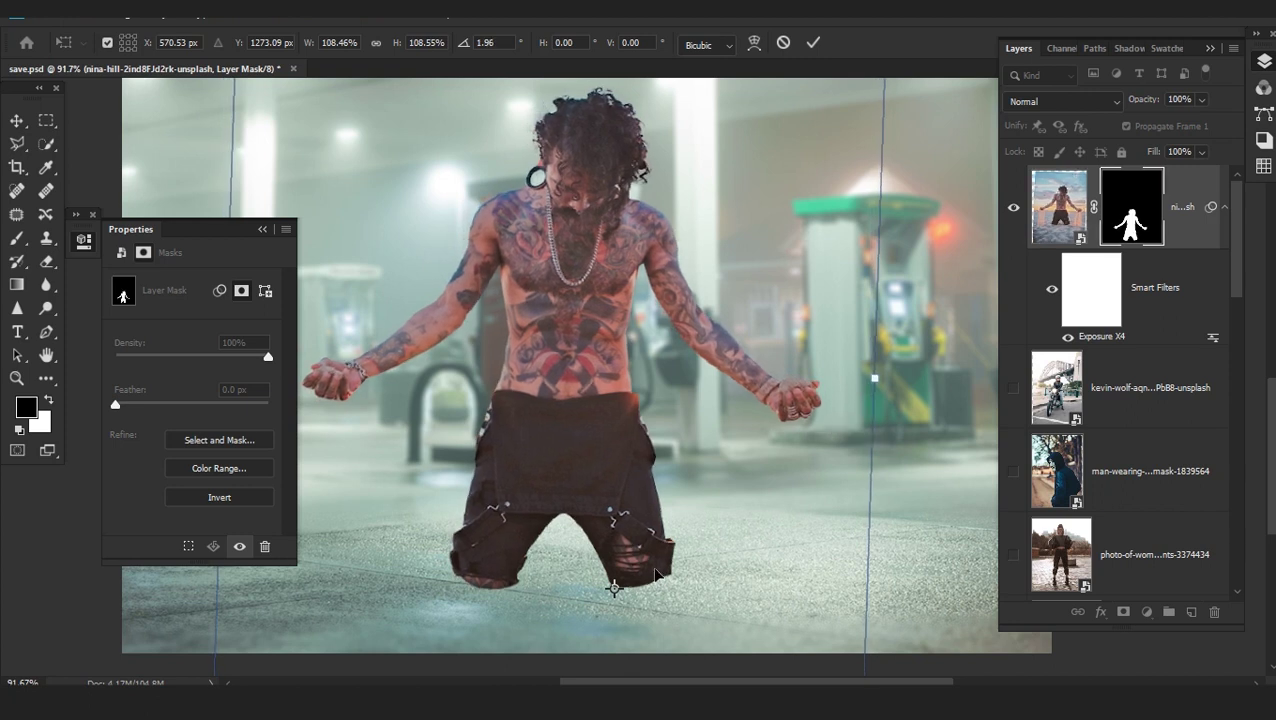
scroll(656, 572, "down", 3)
key("Return")
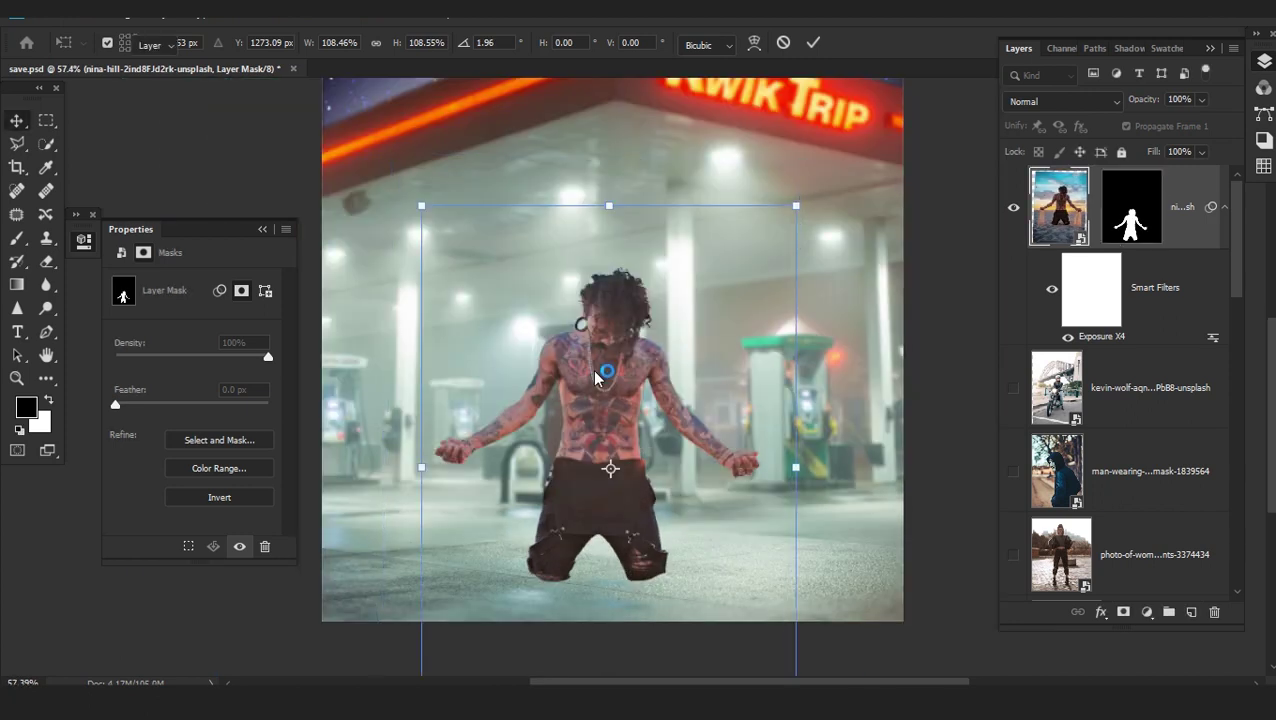
left_click(812, 44)
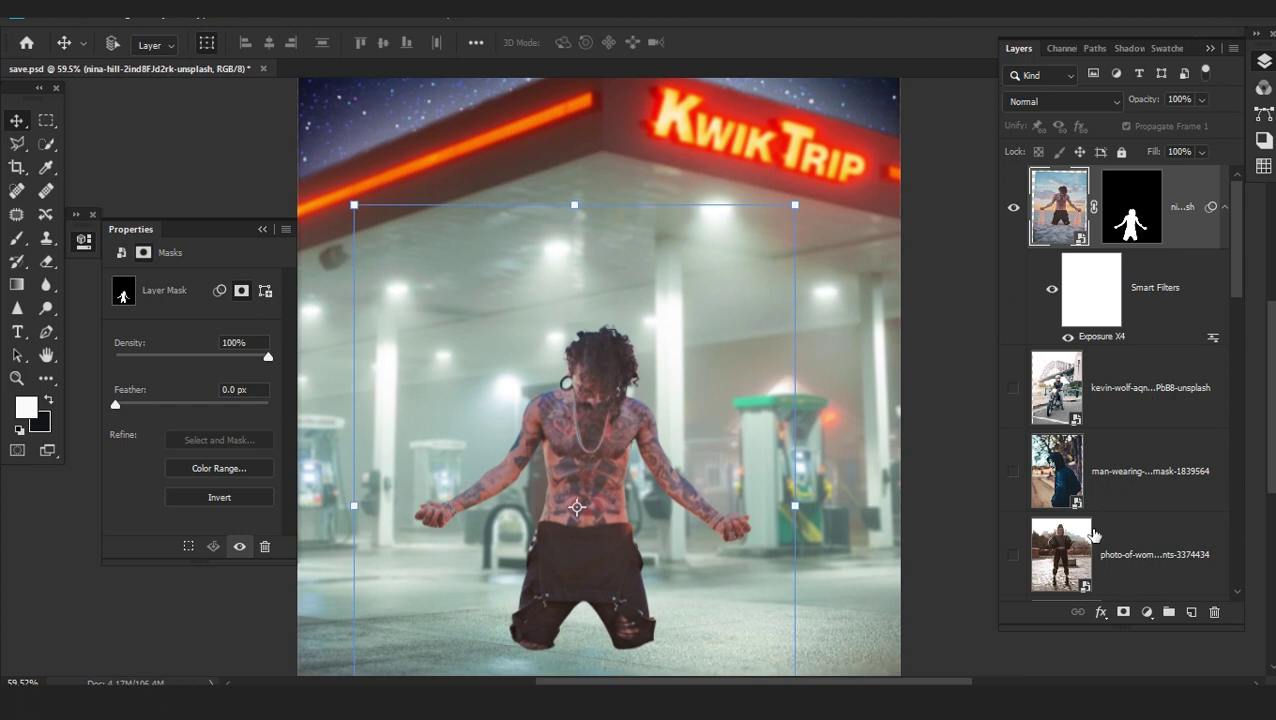
Show and select the woman in leather pants layer, shift it horizontally to X -134 px and hide the kneeling man's layer
left_click(1113, 541)
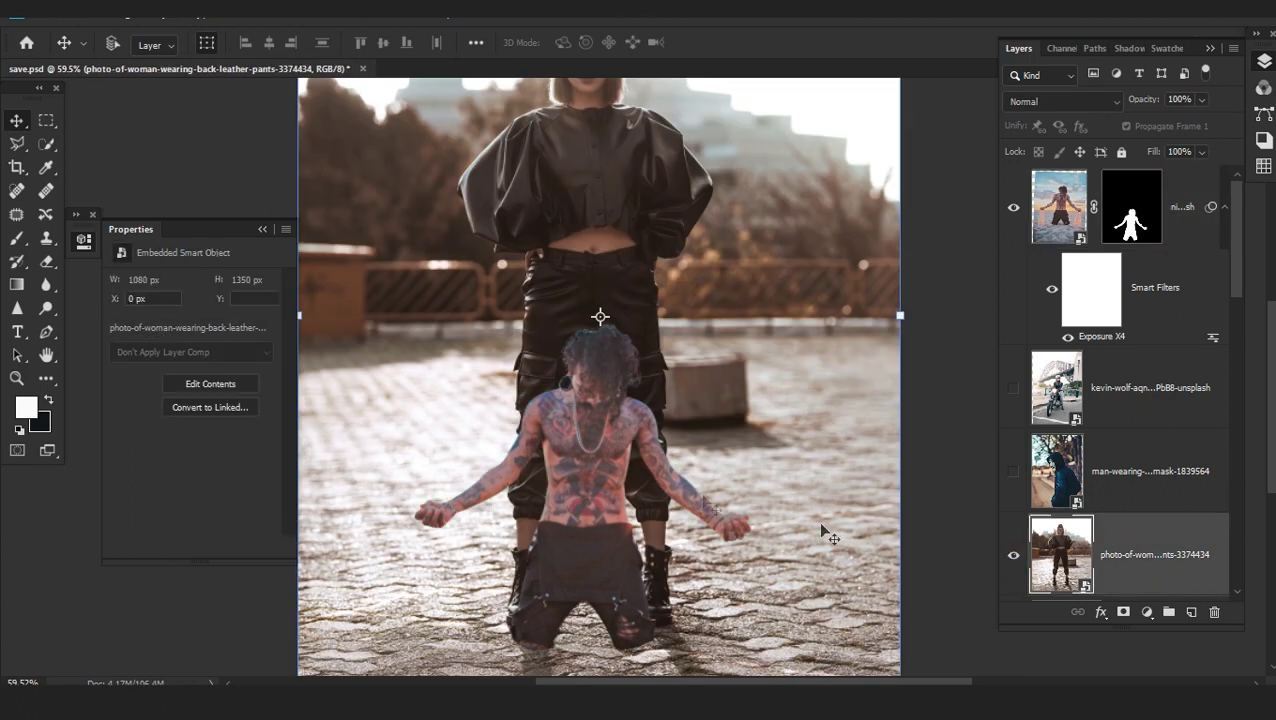
left_click_drag(715, 341, 561, 325)
left_click(1013, 207)
left_click_drag(442, 516, 713, 496)
scroll(650, 505, "down", 3)
Start a Pen path at the sole of the woman's boot on the image's left and trace up the boot and ankle to the trouser cuff
key("p")
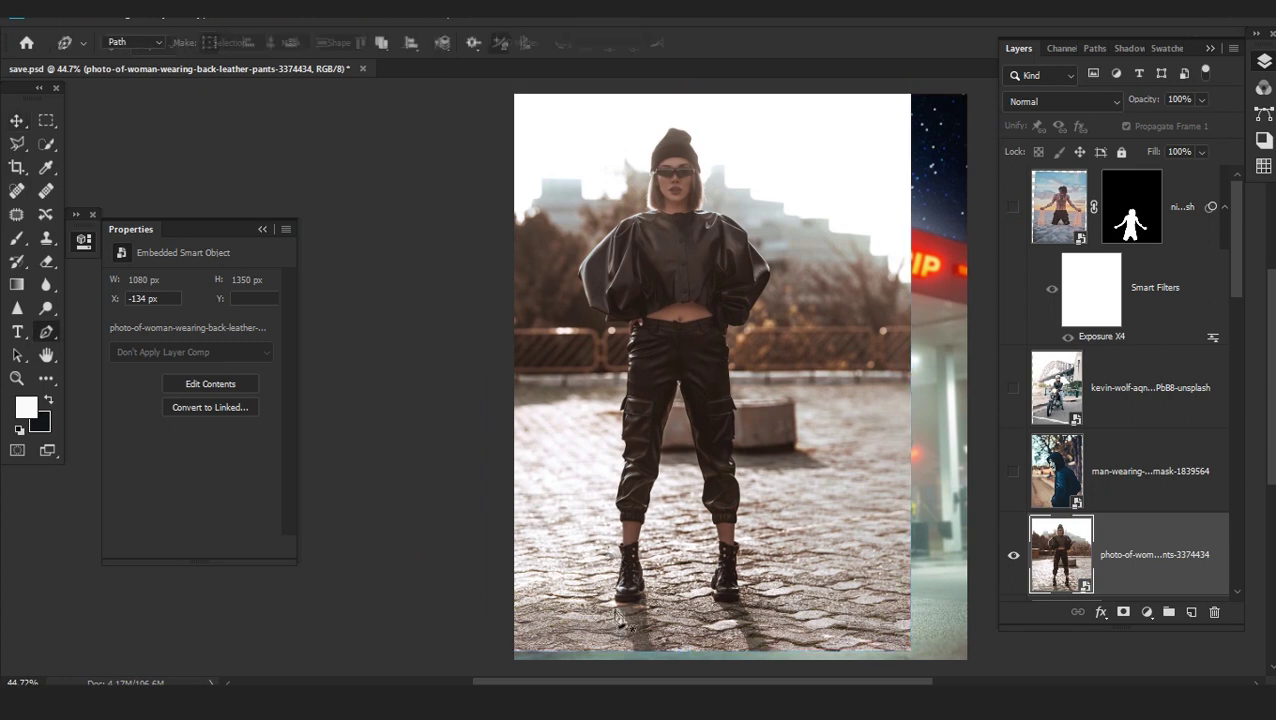
scroll(745, 588, "up", 8)
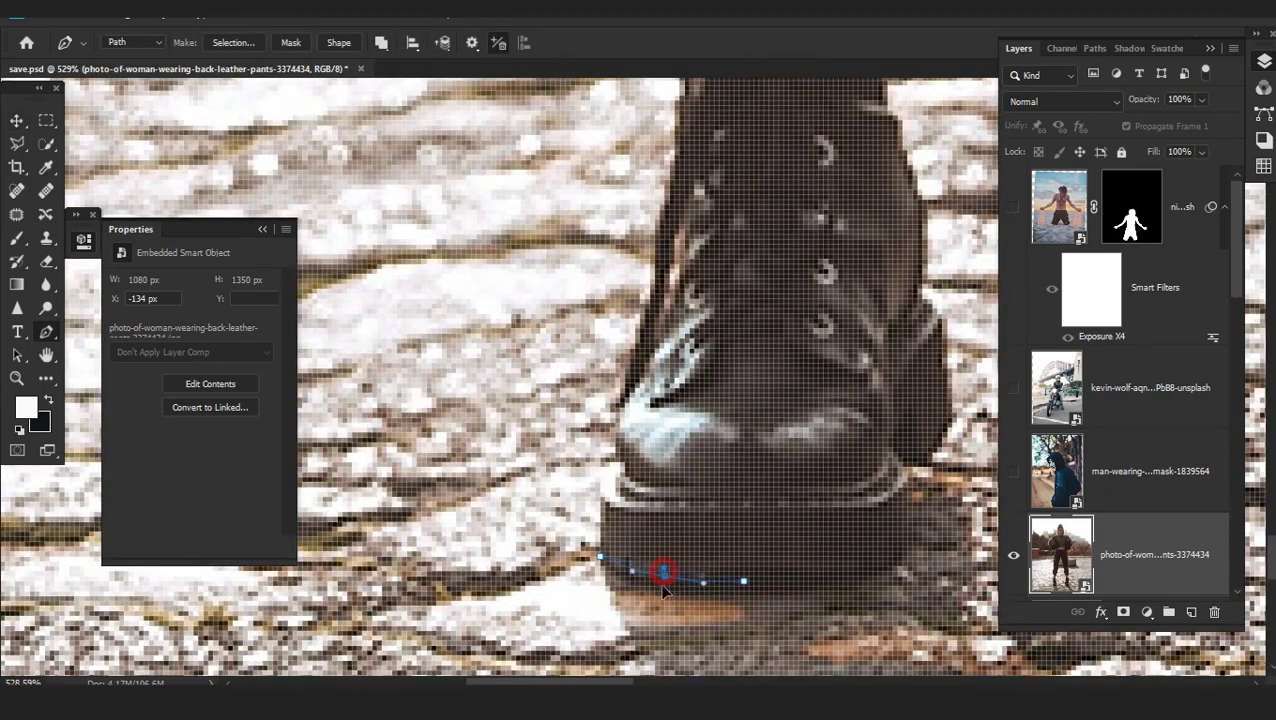
left_click_drag(640, 390, 640, 520)
left_click(692, 128)
left_click_drag(690, 135, 665, 470)
left_click(682, 90)
scroll(640, 430, "up", 1)
left_click_drag(630, 330, 670, 538)
scroll(671, 311, "down", 1)
scroll(671, 385, "up", 1)
left_click_drag(664, 302, 621, 616)
left_click(601, 399)
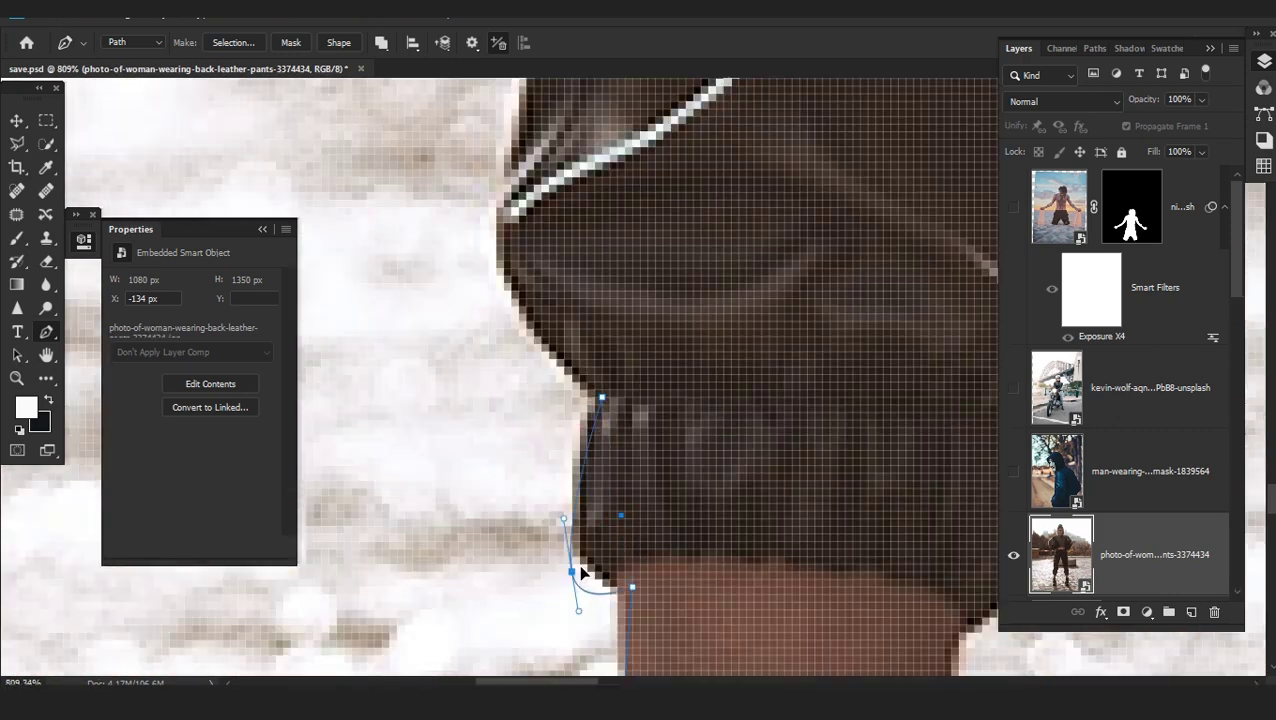
Continue the path around the trouser cuff and up the outer edge of the lower leg
scroll(610, 435, "down", 1)
left_click_drag(610, 435, 613, 603)
left_click(547, 514)
left_click(558, 414)
left_click(613, 188)
scroll(614, 300, "up", 5)
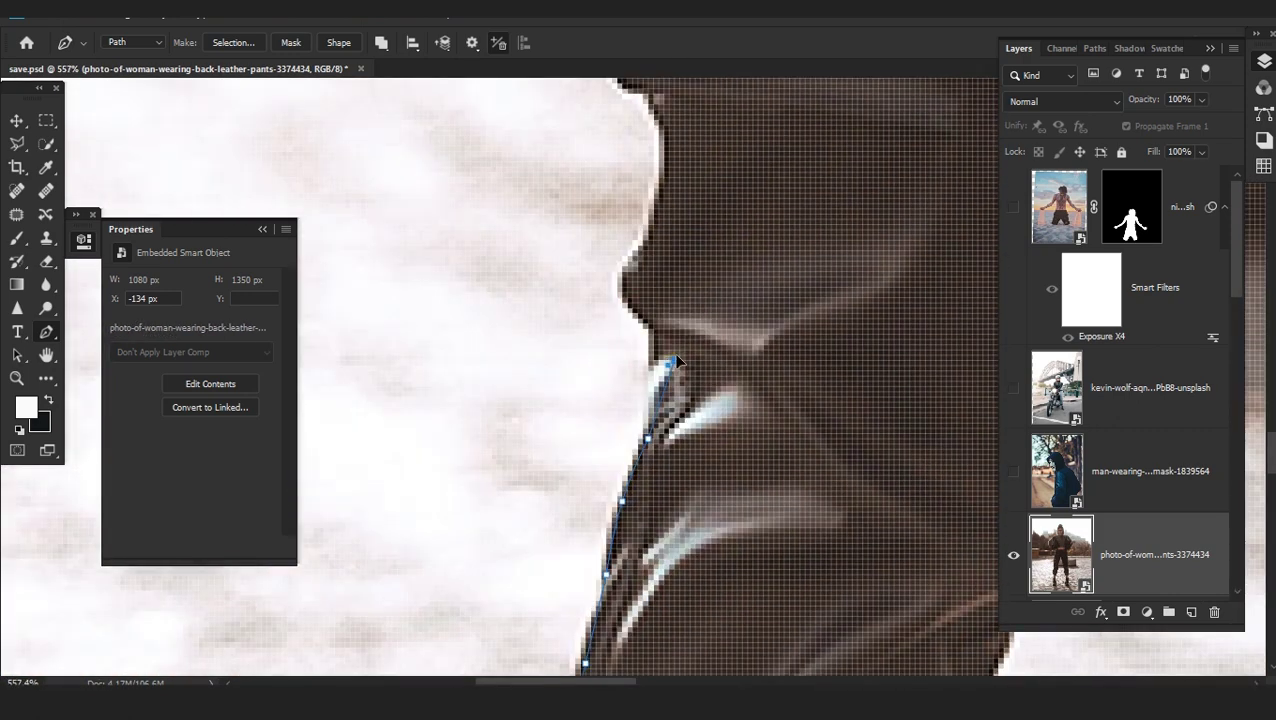
Trace the path up the outer thigh and around the cargo pocket flap
left_click(610, 440)
left_click_drag(650, 395, 650, 620)
left_click(604, 416)
left_click(615, 260)
left_click_drag(615, 313, 621, 462)
left_click(622, 272)
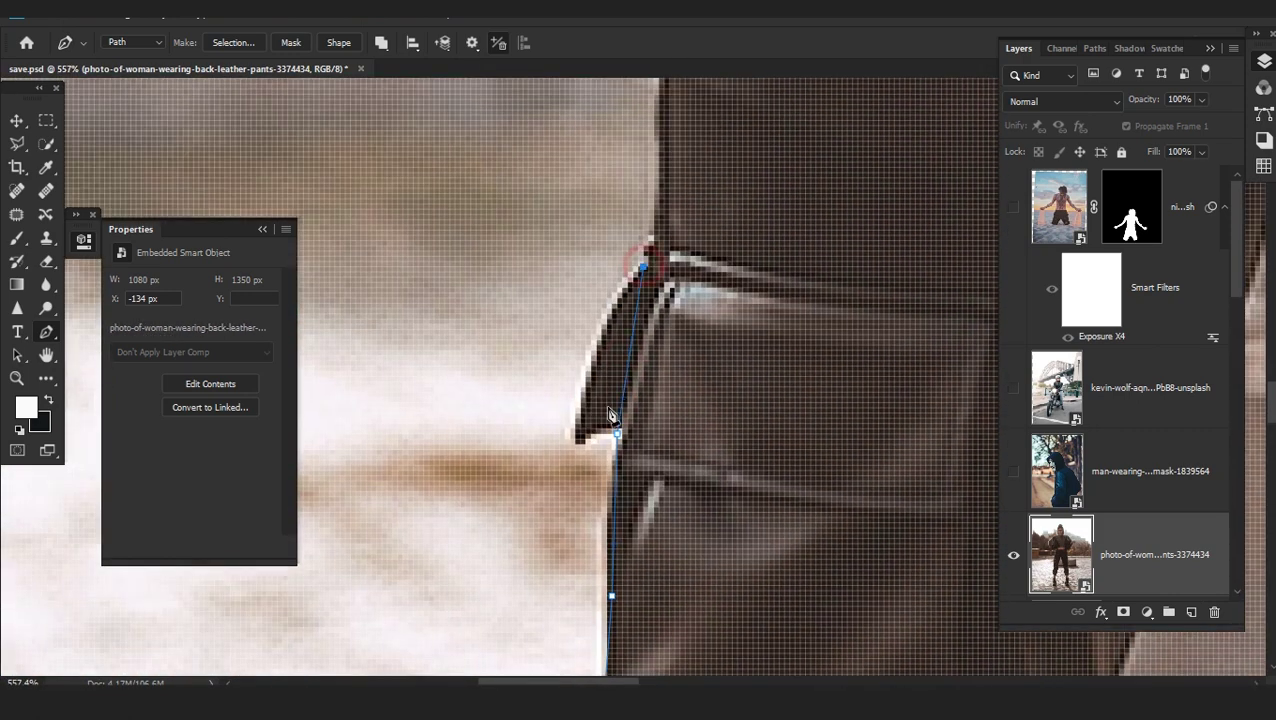
left_click_drag(651, 286, 649, 464)
left_click(638, 377)
Carry the path up the hip and around the shiny trouser pocket to the woman's fingers
scroll(635, 440, "down", 3)
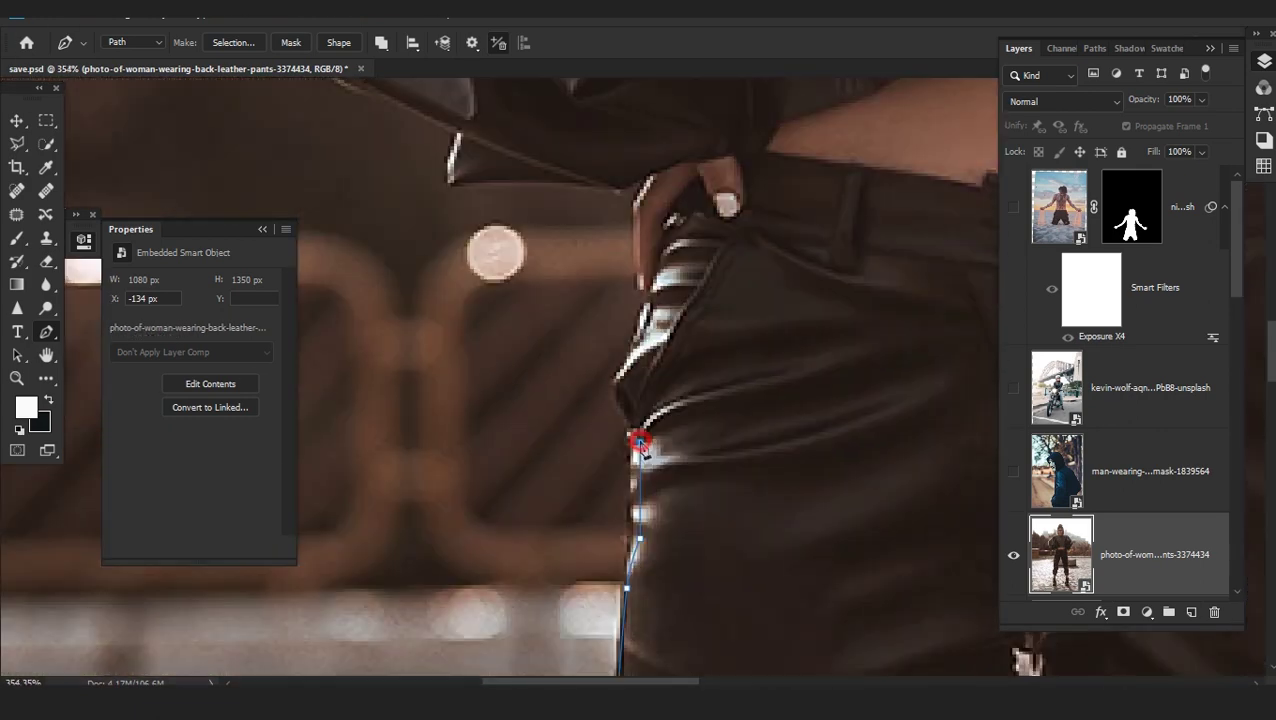
scroll(628, 440, "up", 3)
left_click(631, 396)
left_click_drag(634, 400, 634, 544)
left_click(620, 415)
left_click_drag(625, 466, 606, 460)
scroll(606, 462, "up", 5)
left_click(641, 455)
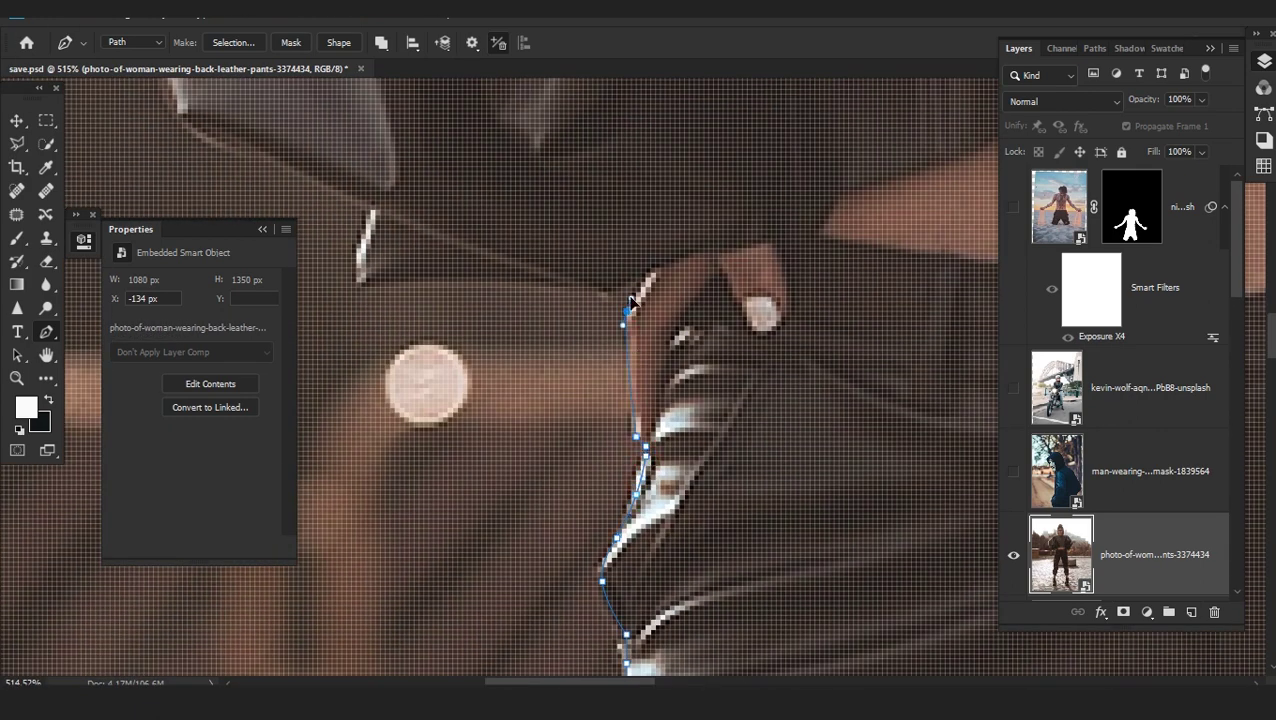
Trace the path around the outer edge of the hand and onto the underside of the jacket sleeve
left_click(629, 311)
scroll(629, 311, "down", 2)
left_click_drag(631, 324, 629, 590)
left_click(645, 549)
left_click(618, 562)
left_click(475, 167)
left_click_drag(612, 402, 552, 516)
Fit the path to the underside of the sleeve and its notched lower corner by adjusting the curve's anchors and handles
scroll(580, 574, "up", 5)
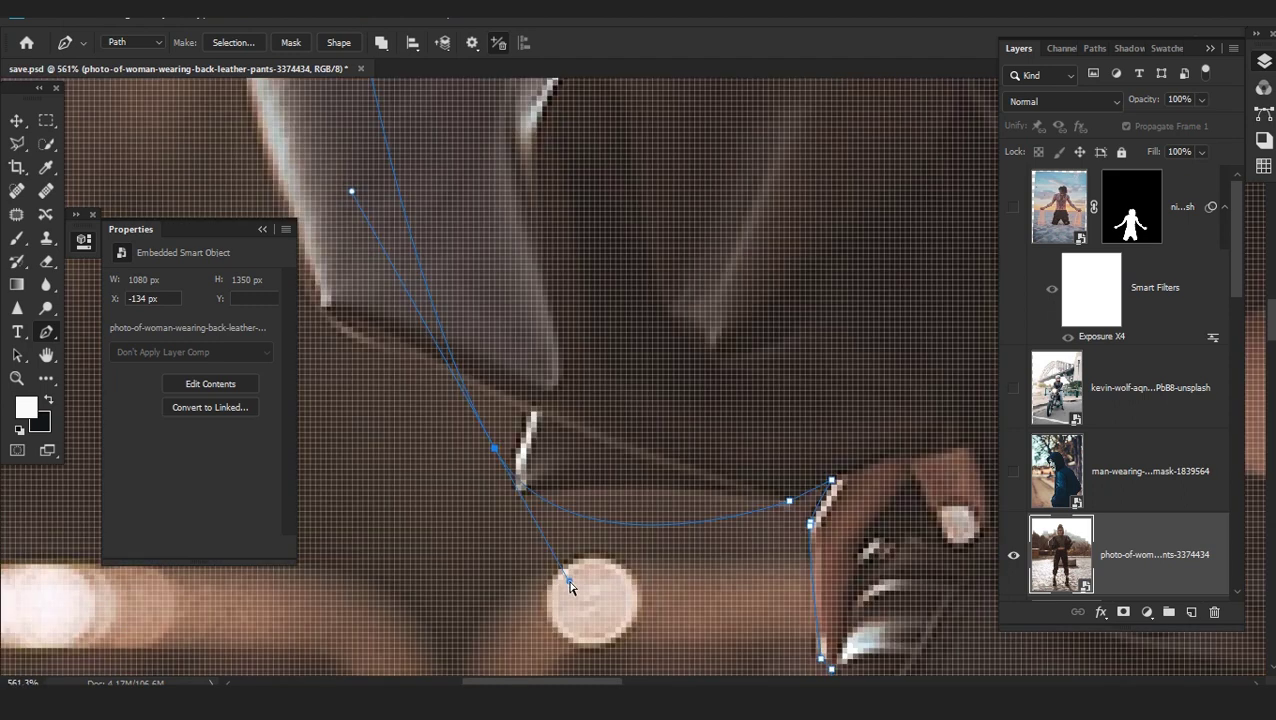
scroll(569, 580, "down", 4)
left_click_drag(569, 580, 604, 518)
left_click_drag(522, 499, 537, 522)
left_click_drag(619, 541, 605, 525)
left_click(547, 523)
scroll(560, 520, "up", 1)
left_click(479, 400, "ctrl")
Trace the path up the outer bulge of the sleeve with curved segments, adjusting their handles to the edge
left_click_drag(397, 509, 602, 518)
left_click(590, 471)
left_click_drag(590, 471, 600, 470)
left_click(574, 357)
left_click_drag(574, 357, 456, 404)
scroll(473, 401, "down", 3)
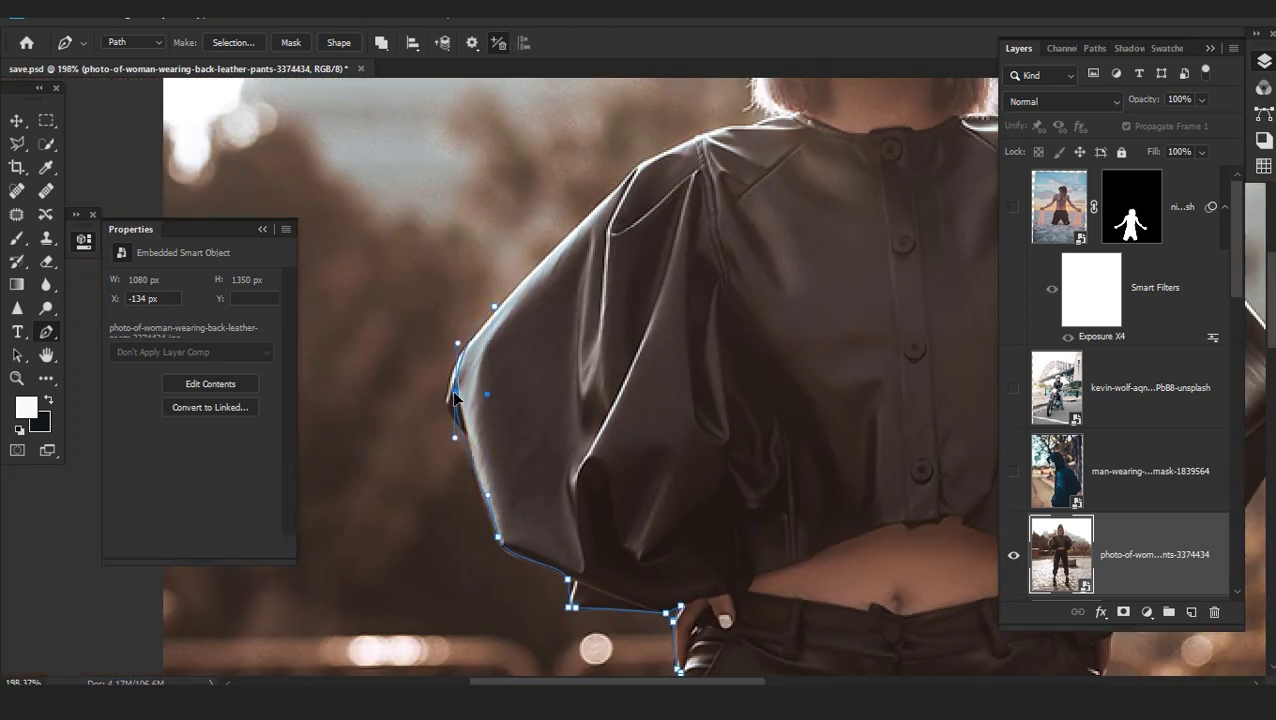
scroll(456, 404, "up", 4)
left_click_drag(433, 522, 447, 535)
Continue the path along the upper sleeve edge and over the shoulder to the tips of the hair
scroll(470, 545, "down", 2)
left_click(570, 457)
scroll(520, 400, "up", 1)
left_click_drag(520, 457, 523, 468)
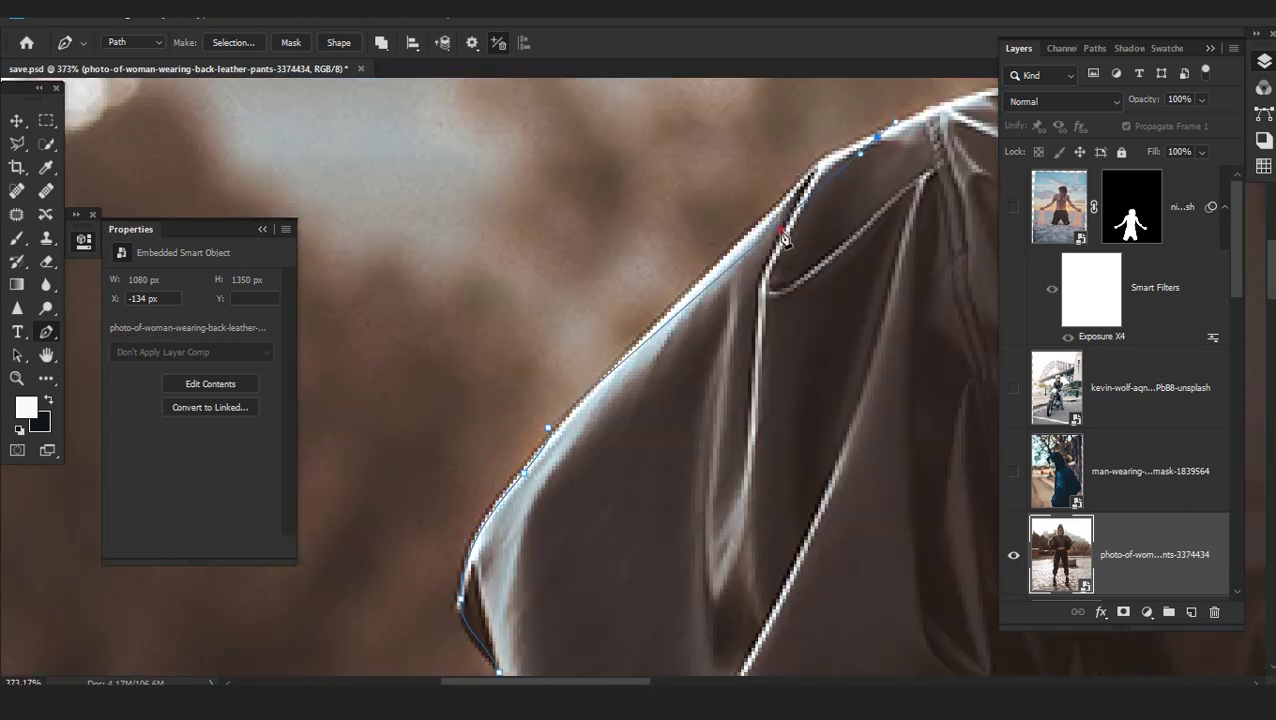
left_click(638, 340)
scroll(638, 340, "up", 4)
left_click_drag(554, 407, 598, 354)
left_click(637, 360)
left_click(791, 303)
left_click(939, 260)
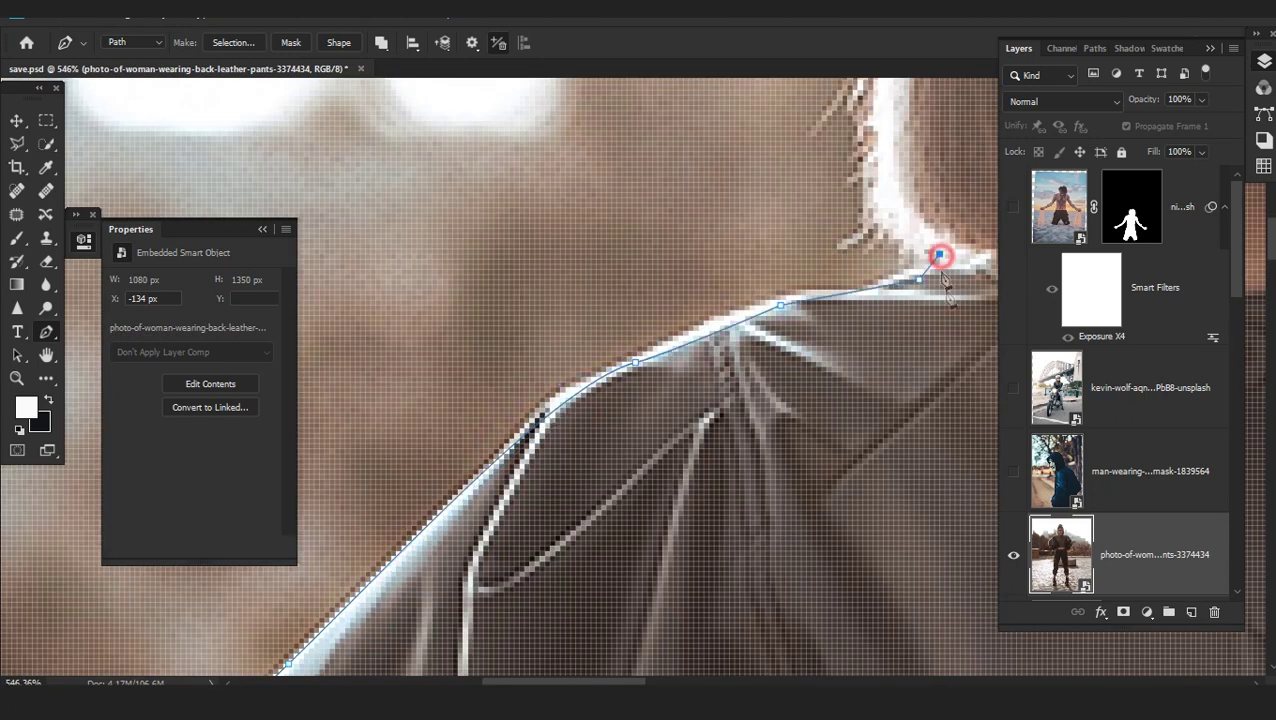
Trace the path up the outer edge of the hair toward the beanie
scroll(939, 260, "down", 4)
left_click(689, 256)
left_click(692, 233)
left_click(702, 208)
scroll(702, 208, "up", 3)
left_click(685, 444)
left_click(672, 432)
left_click(689, 376)
Trace the path up the side of the beanie and over its peak
scroll(689, 376, "up", 1)
left_click(753, 162)
left_click(662, 350)
left_click_drag(662, 350, 612, 344)
scroll(617, 345, "up", 1)
left_click(652, 386)
left_click_drag(722, 304, 702, 311)
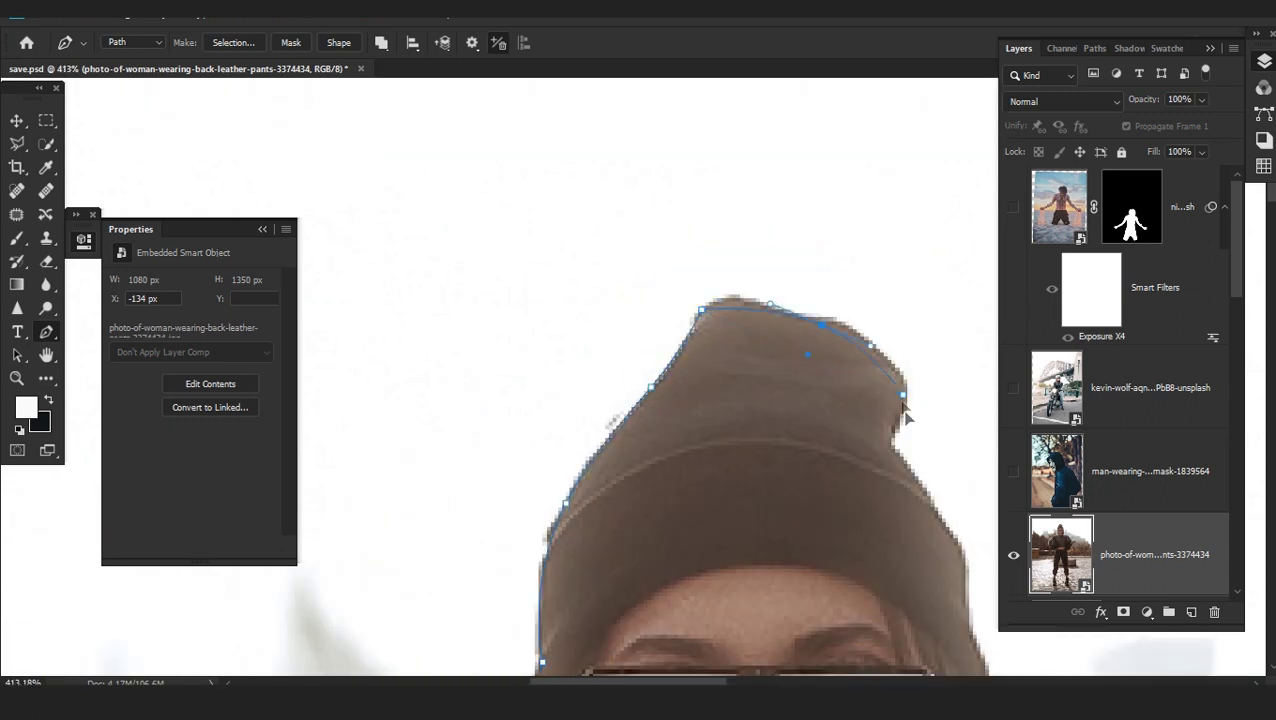
Carry the path down the opposite side of the beanie and the hair to the jacket collar
left_click_drag(960, 552, 728, 362)
left_click(735, 430)
left_click(756, 496)
left_click_drag(760, 527, 718, 142)
left_click(730, 243)
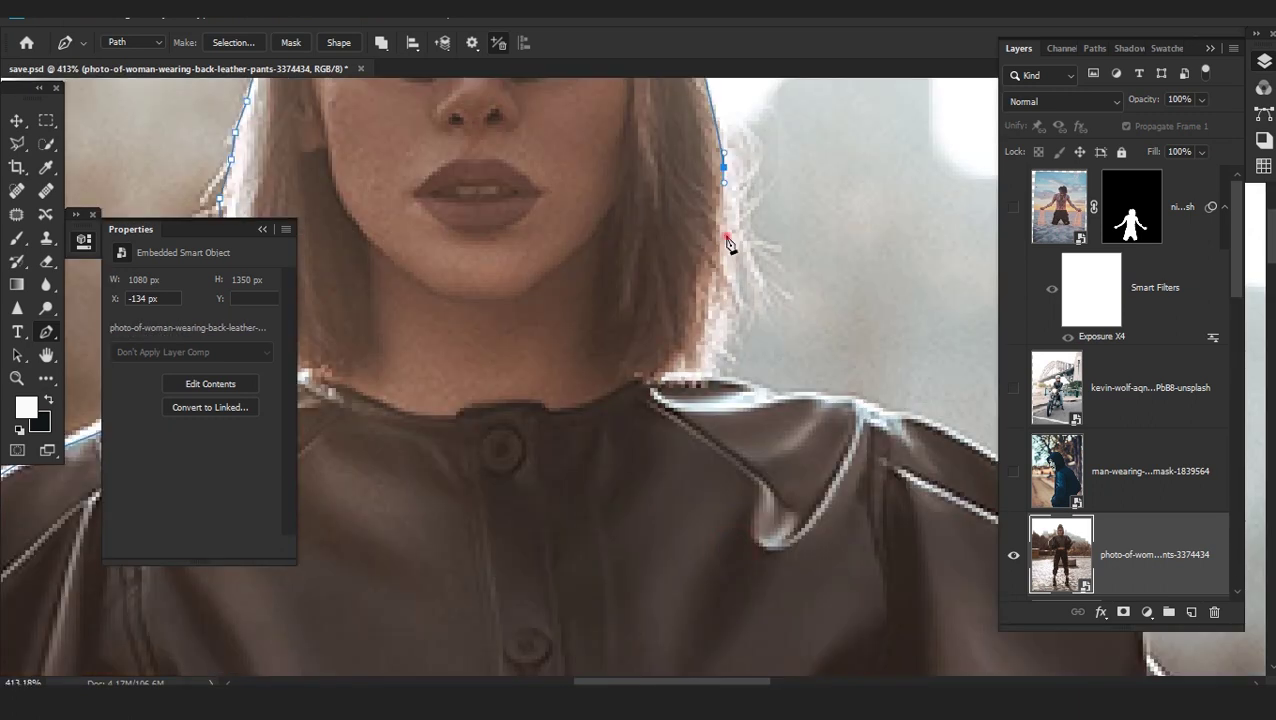
left_click(719, 332)
left_click(709, 383)
Trace the path over the shoulder on the image's right and along the sleeve's upper edge to its outermost point
left_click(803, 396)
scroll(836, 400, "down", 4)
left_click(893, 493)
left_click(904, 545)
left_click(929, 575)
left_click_drag(960, 620, 717, 294)
left_click(783, 380)
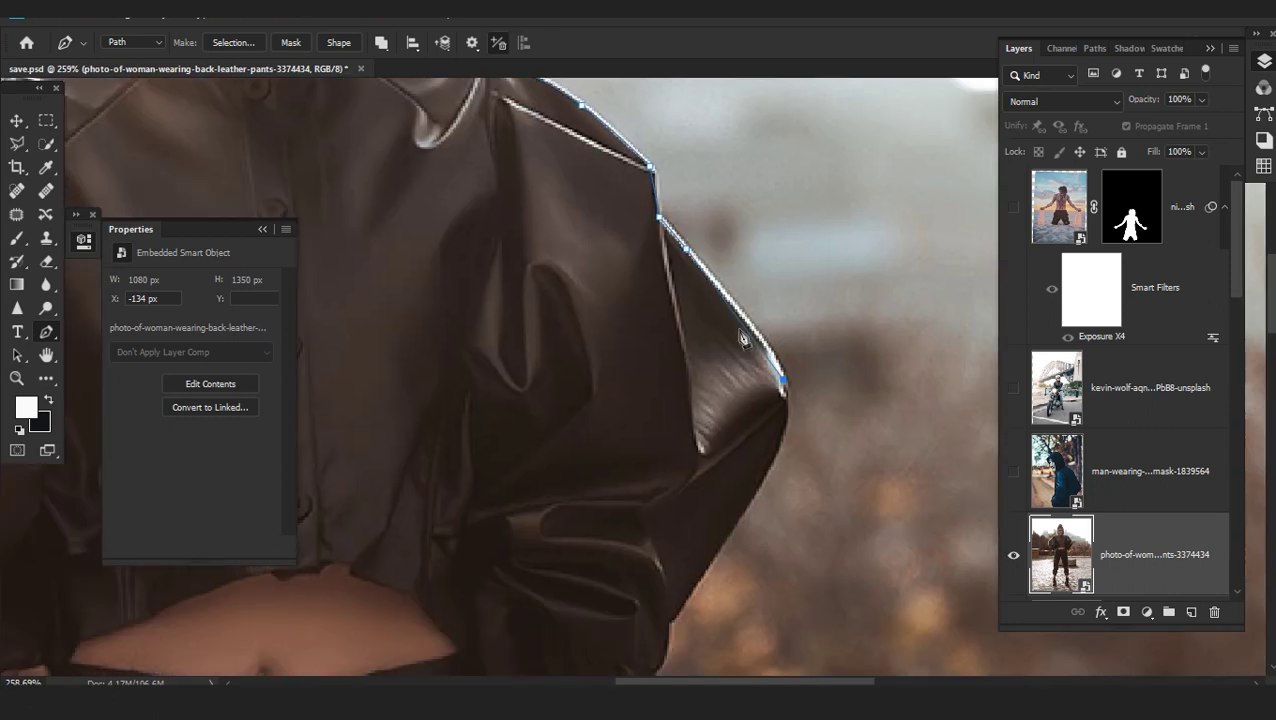
Trace the path down the outer edge of that sleeve, along its underside and back in to the hip
left_click_drag(783, 432, 855, 232)
left_click(745, 418)
left_click(644, 504)
left_click(617, 497)
left_click(612, 526)
left_click(602, 566)
left_click_drag(606, 606, 749, 255)
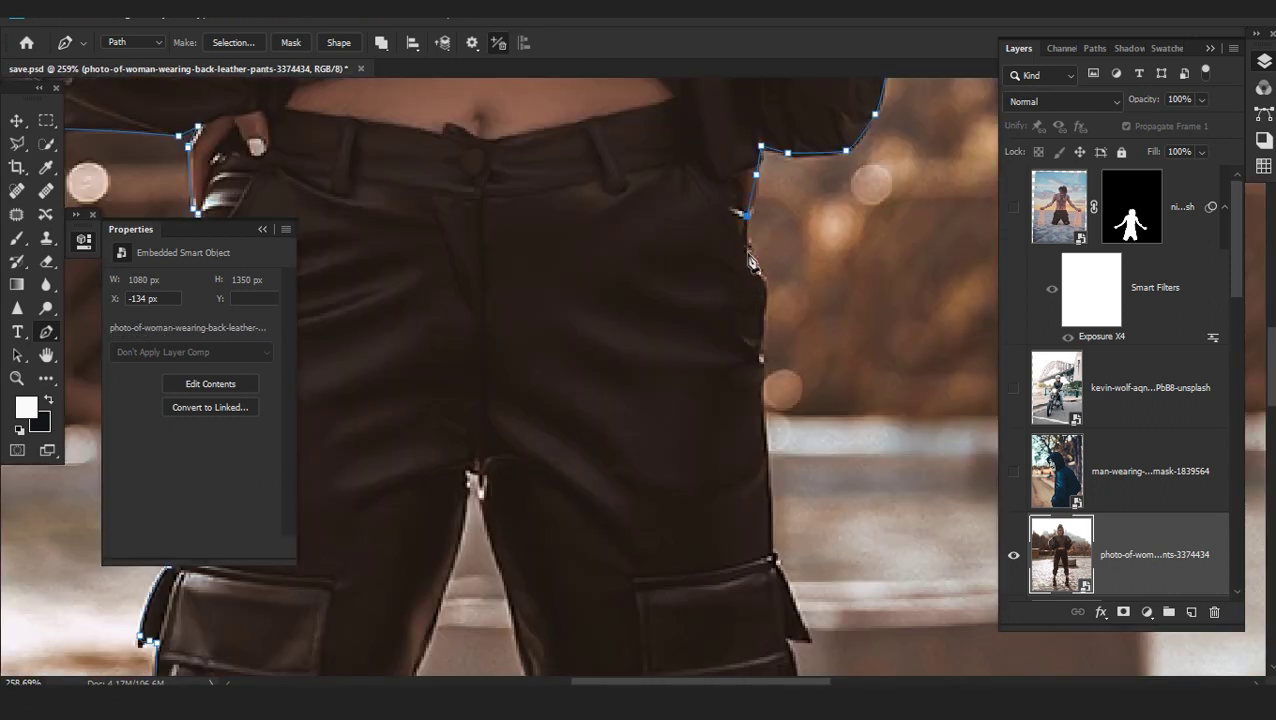
Trace the path down the hip and thigh and around the cargo pocket flap on the image's right
scroll(765, 498, "up", 5)
left_click(765, 360)
left_click_drag(800, 544, 783, 220)
left_click(822, 403)
left_click(797, 405)
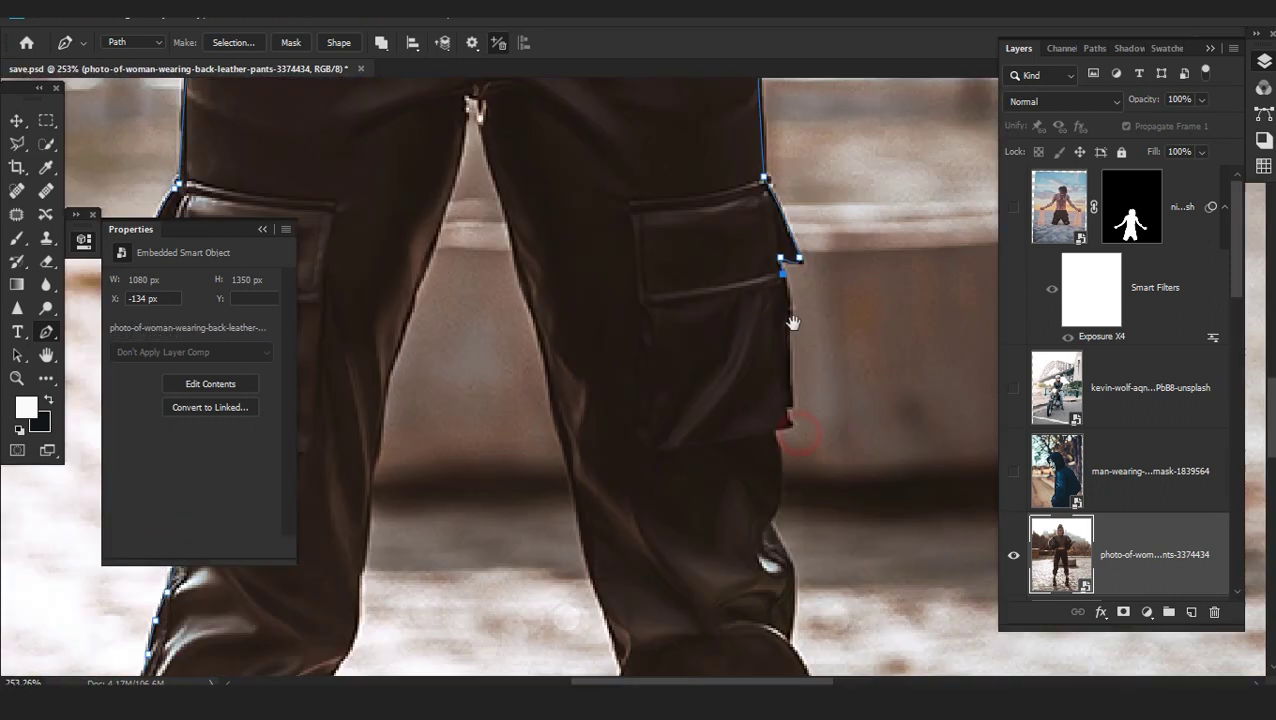
Trace the path down the outer edge of the cargo pocket and around its lower corner back to the trouser leg
scroll(790, 330, "up", 5)
left_click(789, 400)
left_click(789, 293)
left_click(793, 435)
left_click(769, 442)
Carry the path down the outer edge of that lower trouser leg to its cuff
scroll(769, 442, "down", 4)
left_click(762, 373)
left_click(765, 320)
scroll(799, 465, "down", 6)
left_click(763, 524)
left_click_drag(758, 381, 793, 320)
scroll(770, 380, "down", 5)
Trace the path down the outer side of the boot on the image's right and around its sole
left_click(758, 392)
scroll(752, 400, "down", 5)
left_click(781, 331)
scroll(776, 372, "down", 4)
left_click(773, 417)
left_click(625, 512)
left_click(699, 427)
left_click_drag(699, 427, 816, 512)
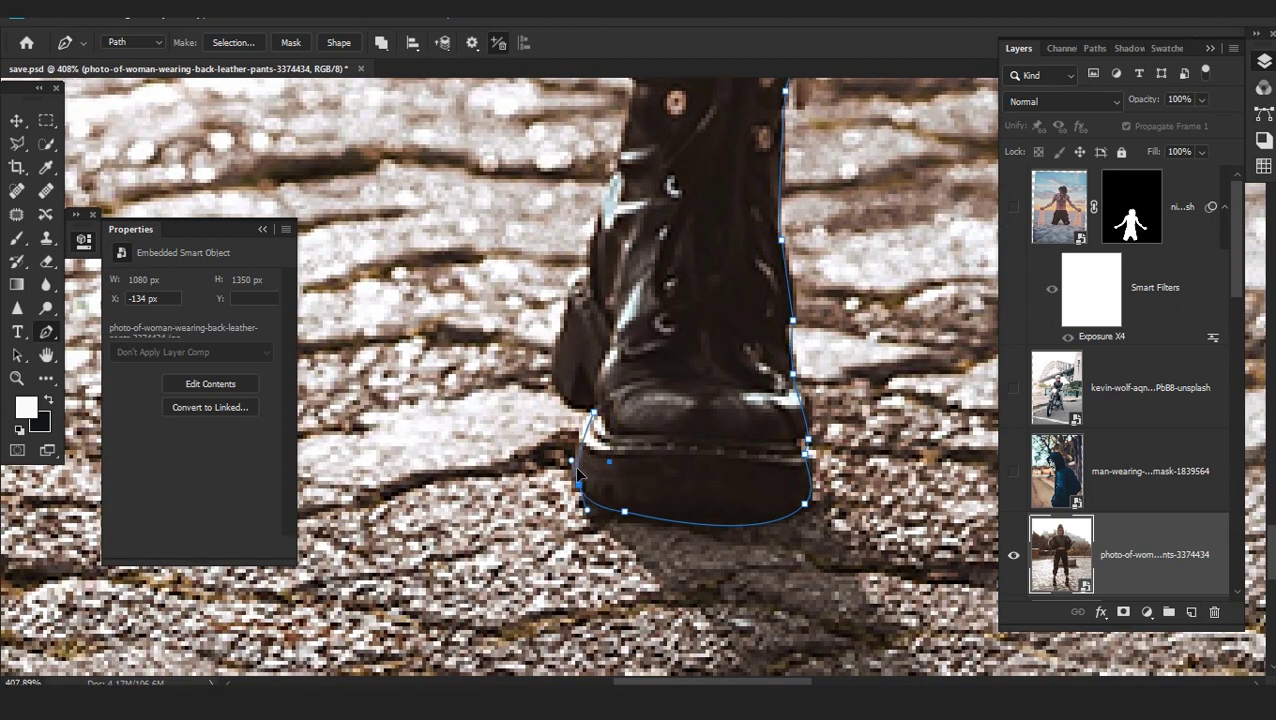
Trace the path up the inner side of that boot and ankle and around the trouser cuff
scroll(578, 478, "up", 10)
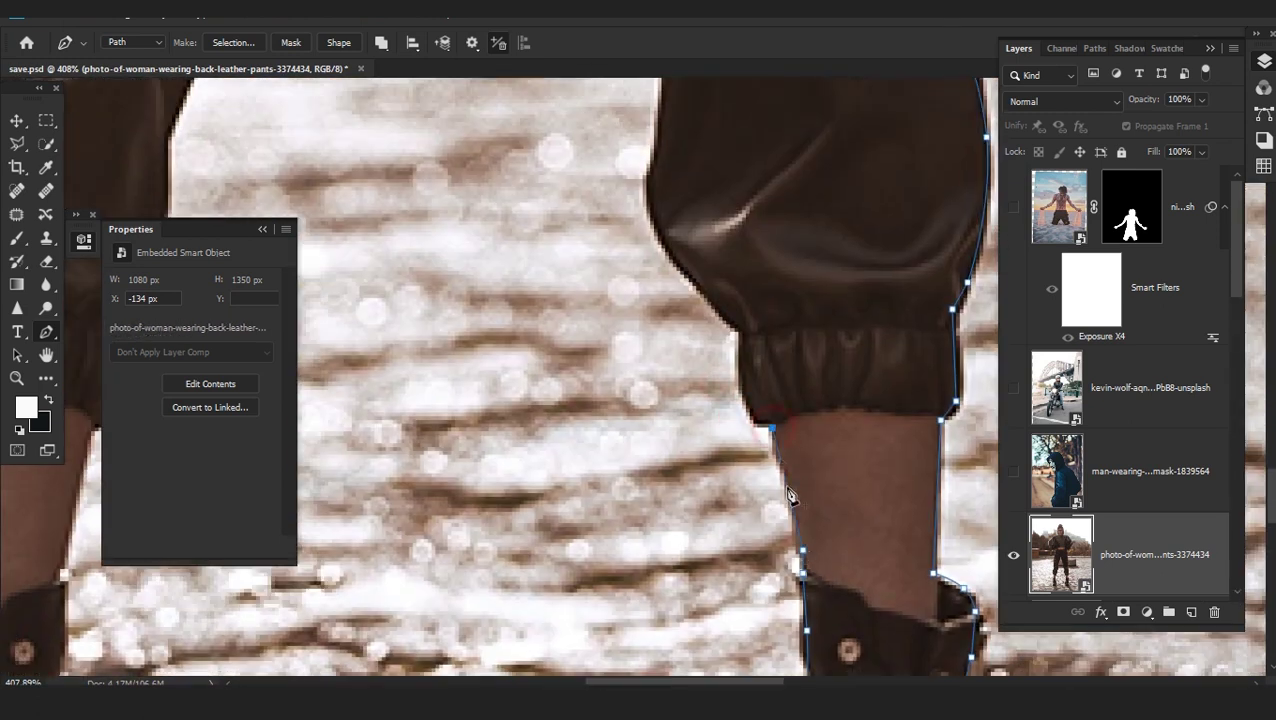
left_click_drag(790, 496, 829, 560)
left_click(776, 396)
left_click(752, 391)
left_click_drag(776, 396, 761, 507)
Trace the path up the inner edge of that trouser leg and over the crotch
left_click(786, 370)
left_click(789, 371)
left_click_drag(789, 371, 824, 555)
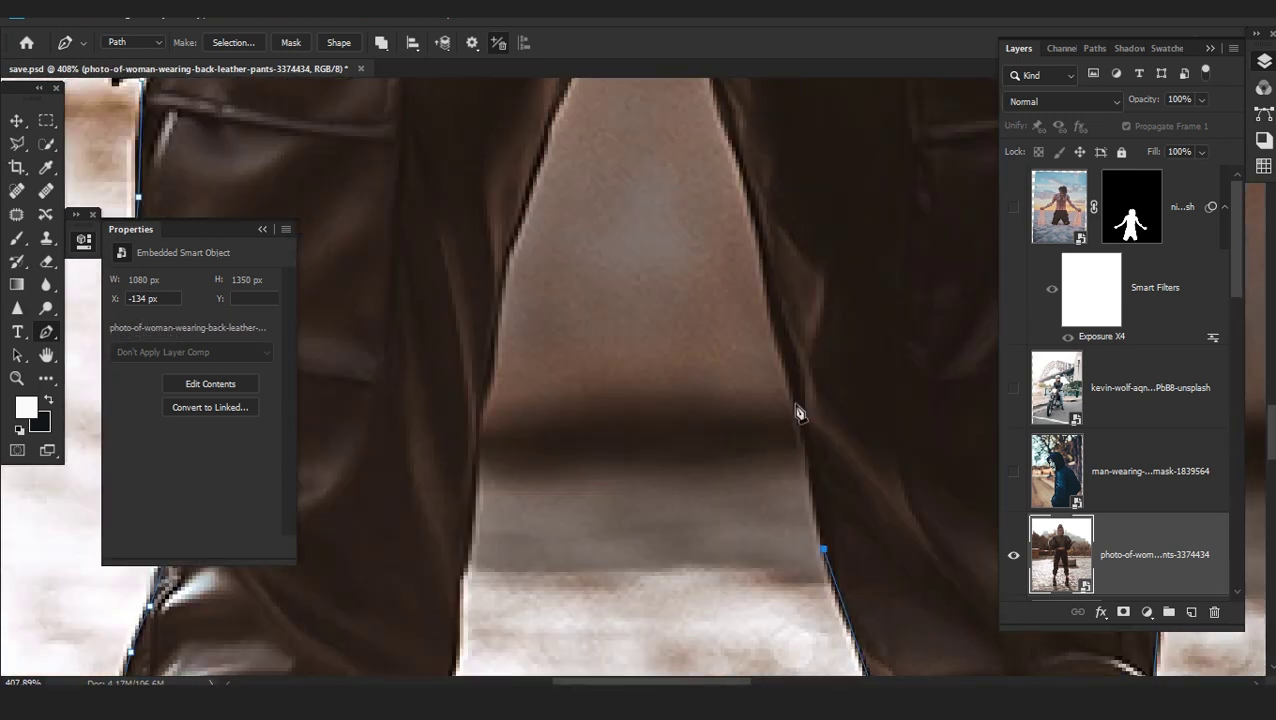
left_click(746, 182)
left_click_drag(746, 182, 887, 657)
left_click_drag(735, 611, 728, 613)
left_click(780, 280)
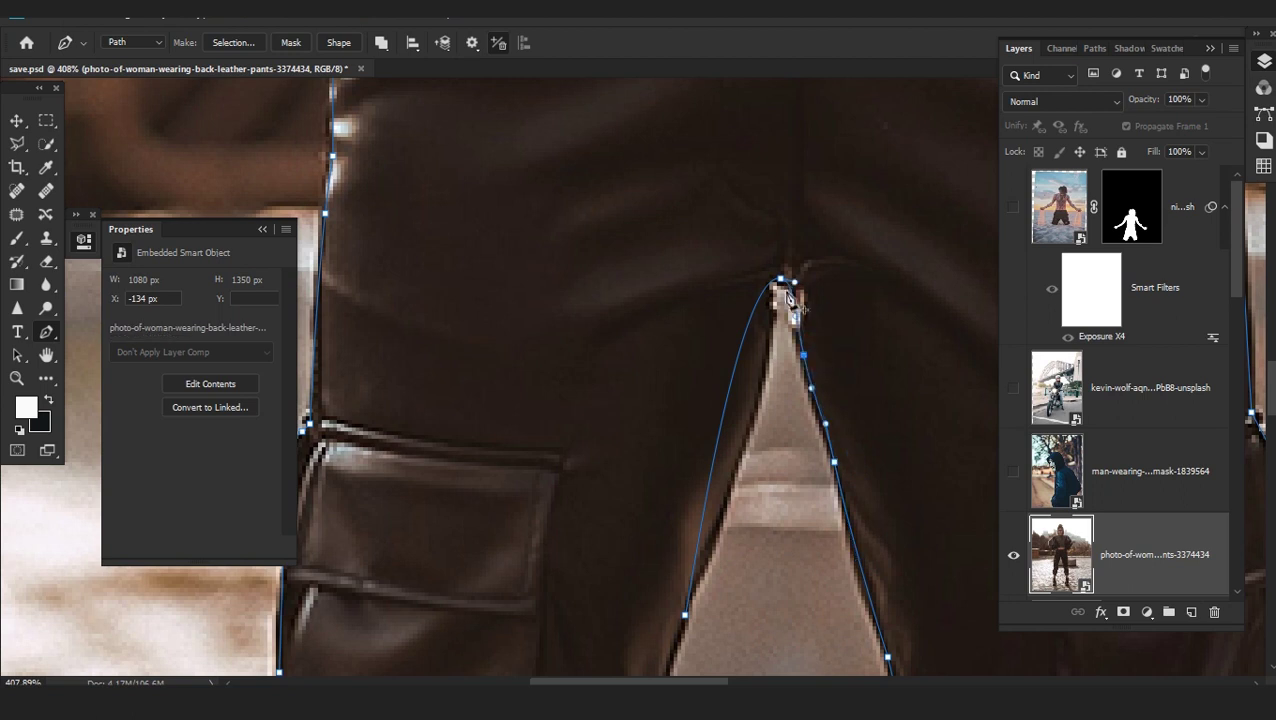
Trace the path from the crotch down the inner thigh of the leg on the image's left
scroll(678, 468, "down", 3)
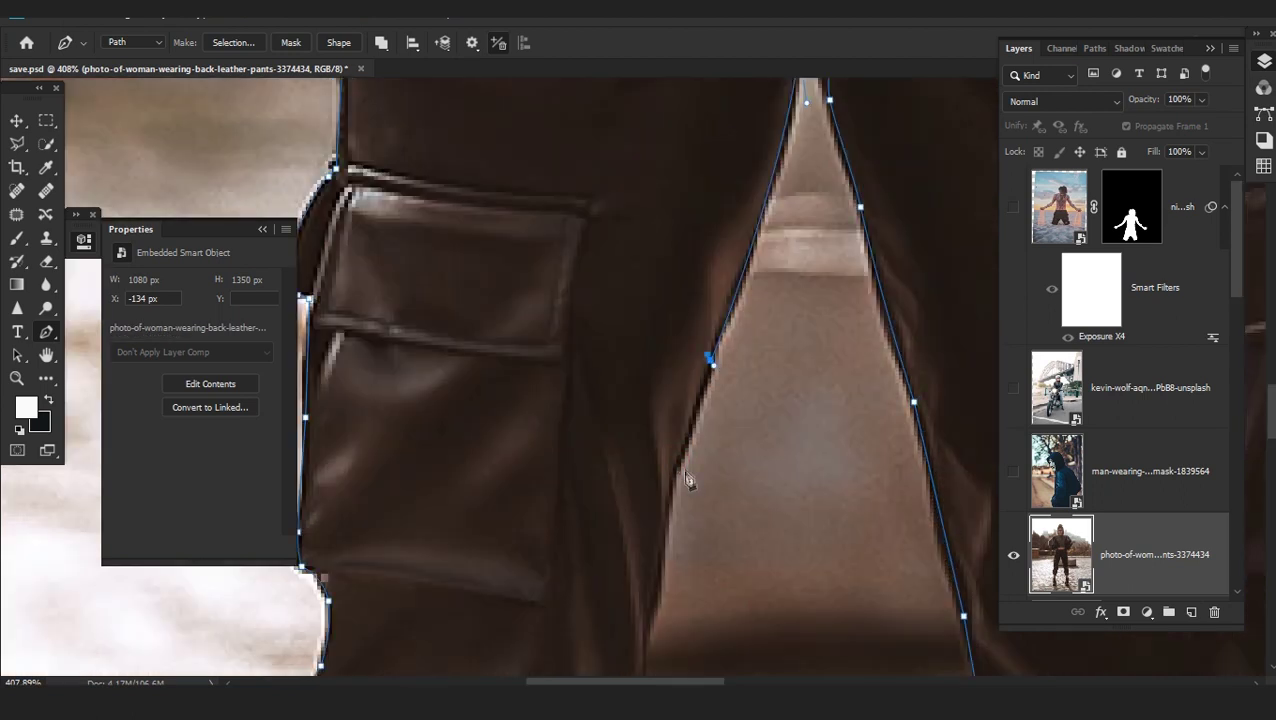
left_click_drag(701, 500, 749, 248)
left_click(672, 504)
left_click_drag(695, 544, 833, 85)
left_click(777, 177)
Continue the path down the inner edge of that lower trouser leg to its elastic cuff
left_click_drag(705, 440, 785, 200)
left_click(785, 182)
left_click(758, 236)
left_click(750, 273)
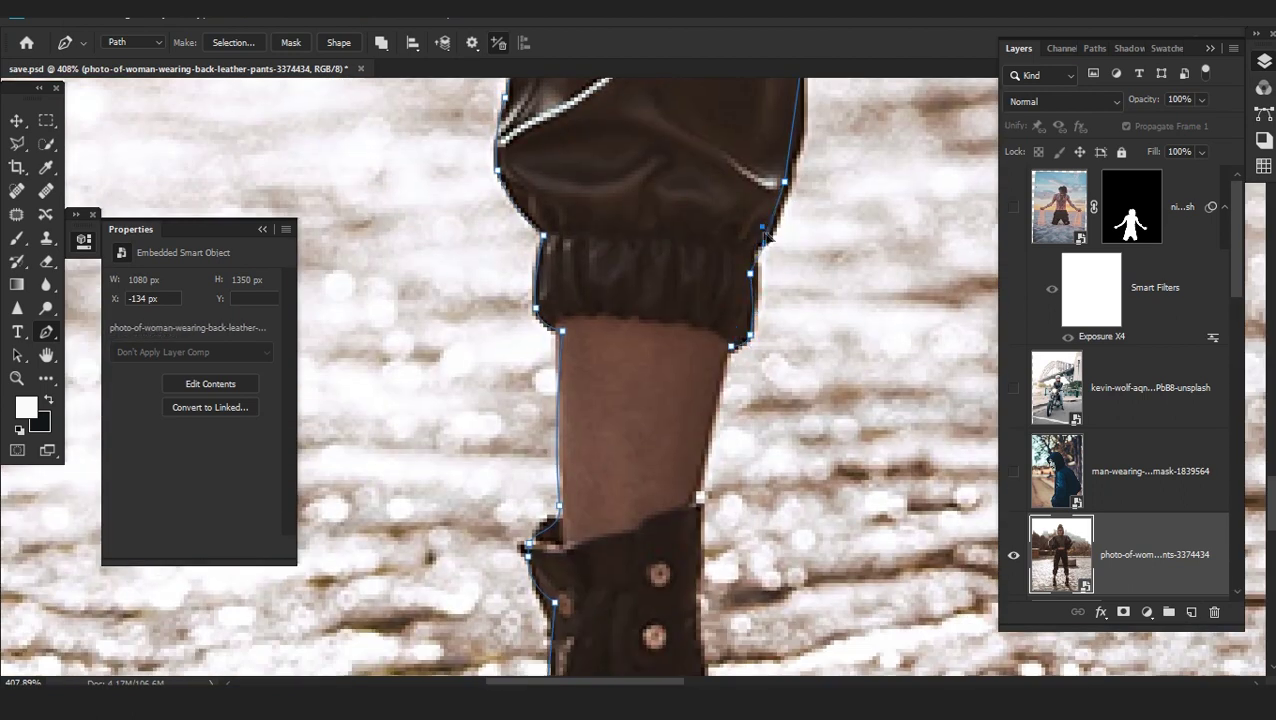
Carry the path down the inner side of the ankle and boot on the image's left to complete the outline
left_click_drag(735, 566, 732, 248)
left_click(702, 359)
left_click_drag(748, 345, 743, 187)
left_click(707, 219)
left_click(722, 265)
left_click(727, 351)
left_click_drag(740, 364, 748, 377)
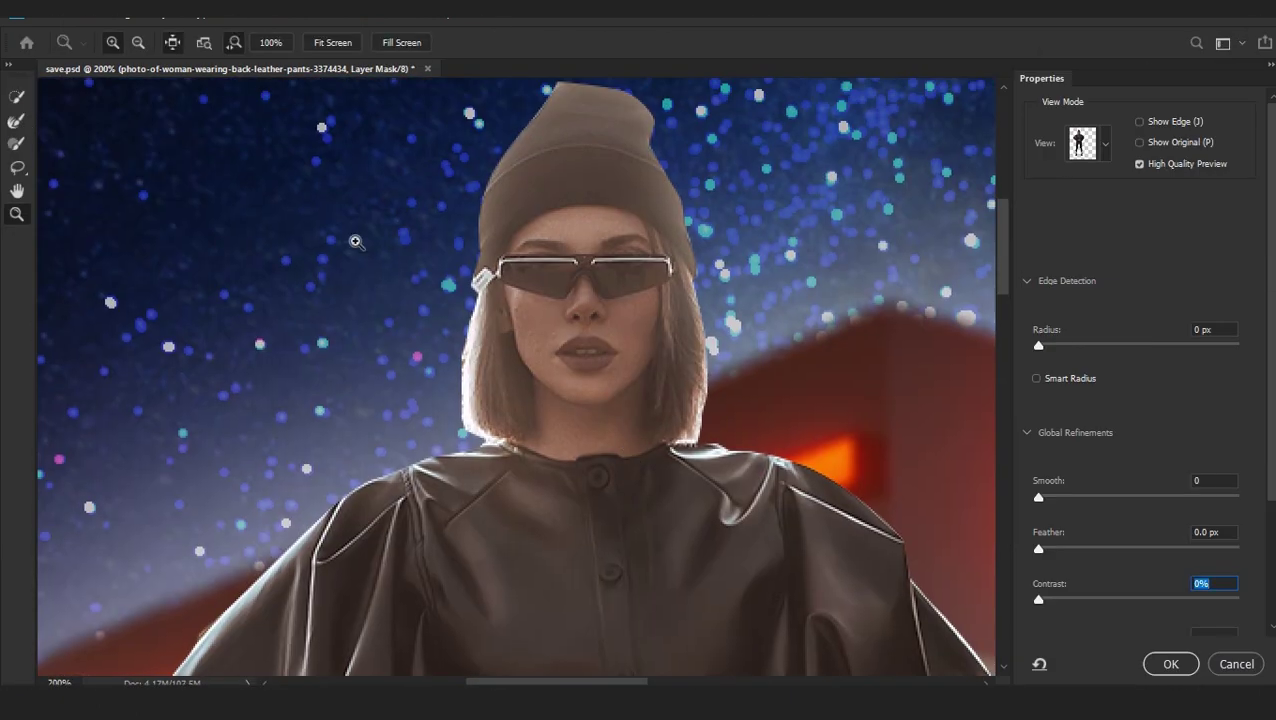
Refine the mask edge along both sides of the woman's hair with the Refine Edge Brush and apply it
key("r")
left_click(690, 437)
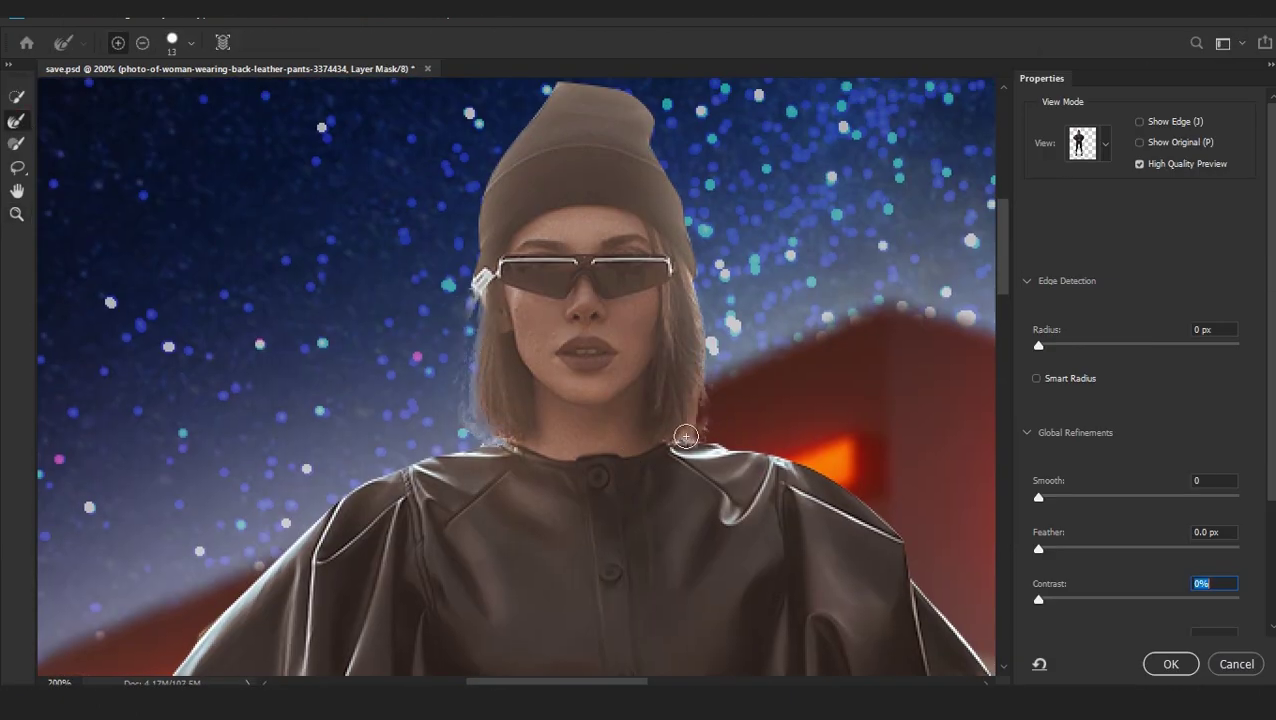
left_click_drag(476, 302, 440, 100)
left_click_drag(516, 541, 680, 110)
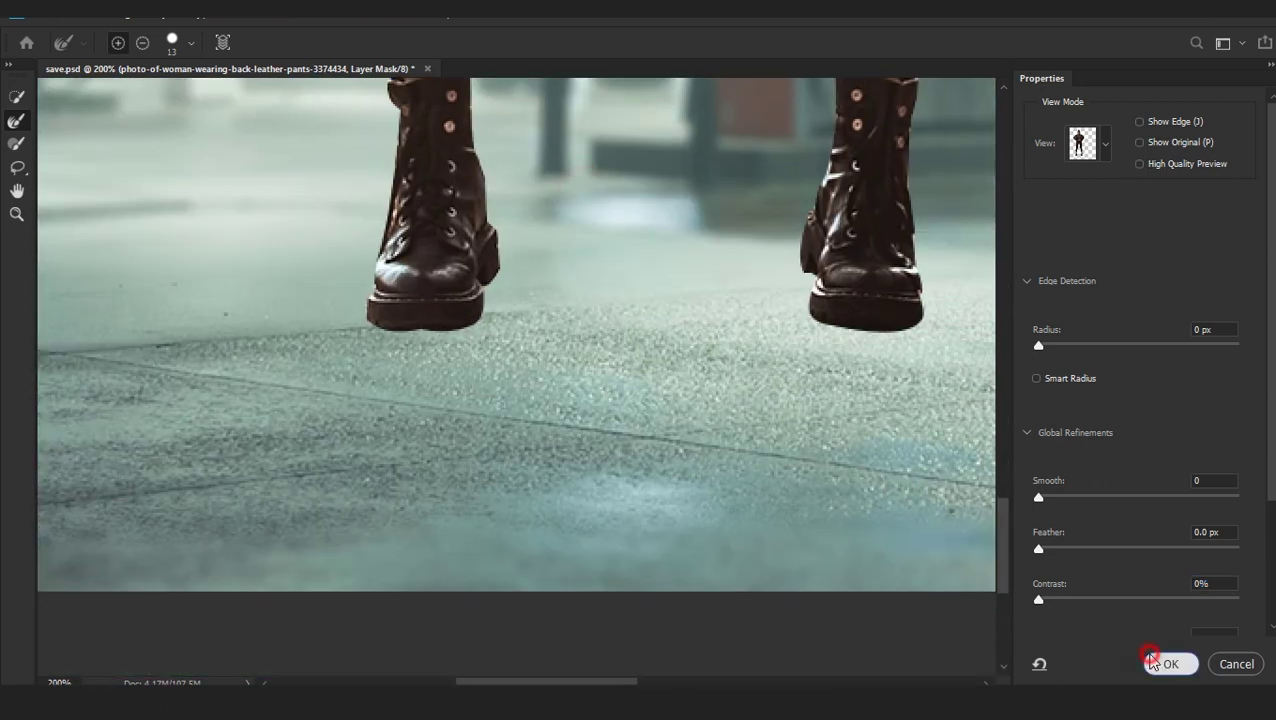
left_click(1168, 664)
scroll(746, 482, "down", 9)
Show the kneeling man's layer and move the masked woman's layer directly beneath it
left_click(1014, 207)
left_click_drag(1061, 555, 1122, 354)
Apply the Exposure X4 filter to the woman with exposure 1.13, contrast -24, highlights -100, shadows 7, whites -5 and clarity 15
left_click(259, 19)
mouse_move(173, 481)
left_click(308, 532)
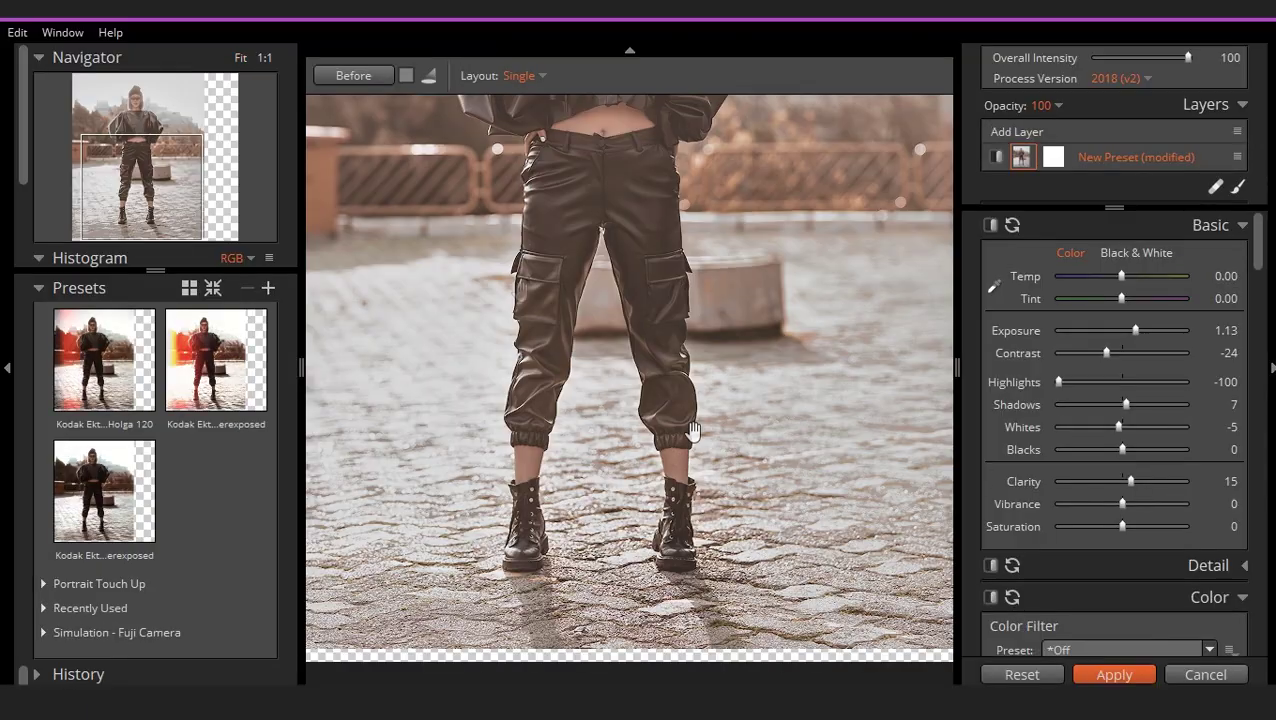
scroll(548, 407, "up", 5)
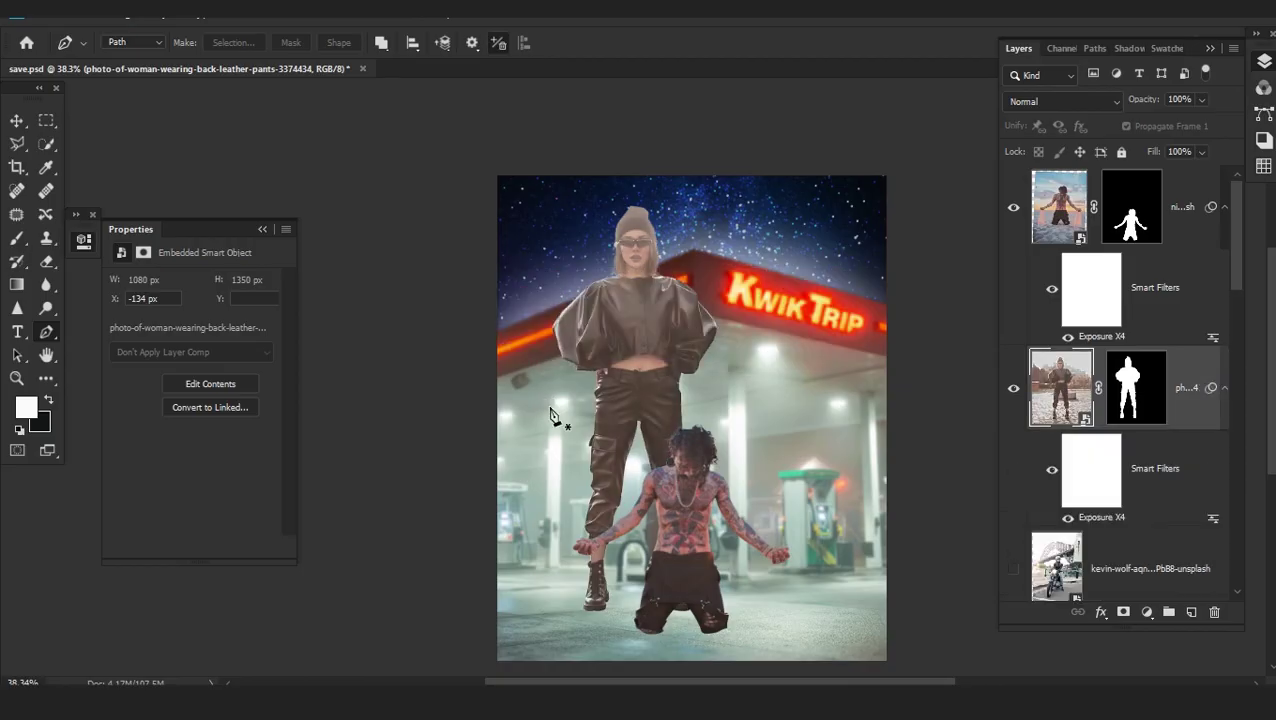
Scale the woman in the leather outfit to 44% and stand her on the ground to the left behind the kneeling man
key("ctrl+t")
left_click_drag(843, 550, 711, 396)
left_click_drag(698, 345, 698, 505)
scroll(698, 502, "up", 5)
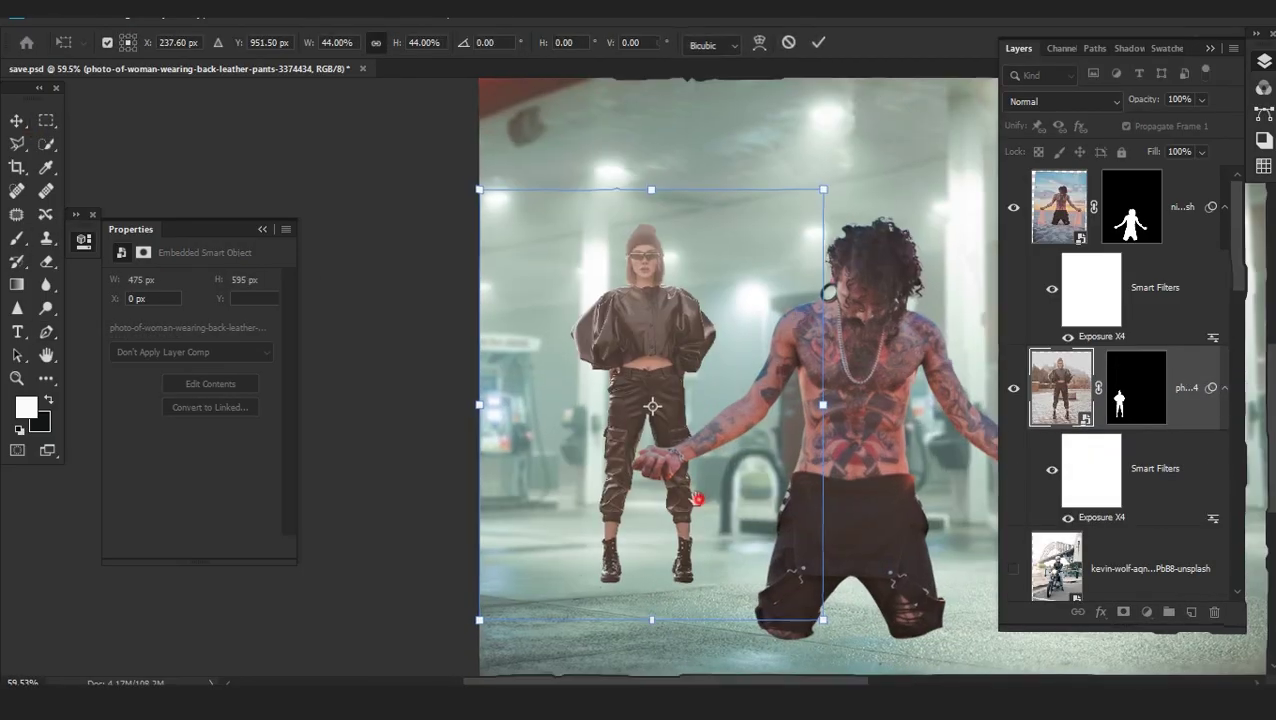
scroll(698, 500, "down", 2)
left_click_drag(604, 546, 604, 558)
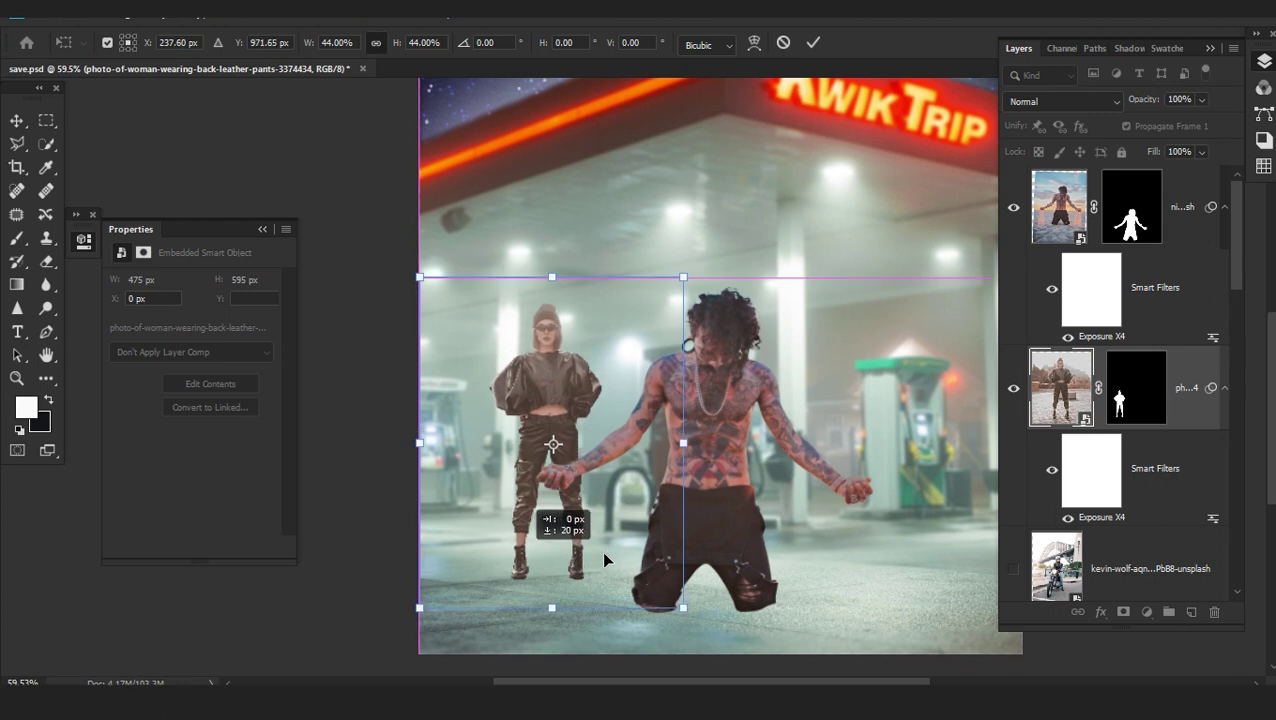
scroll(604, 558, "down", 1)
key("Return")
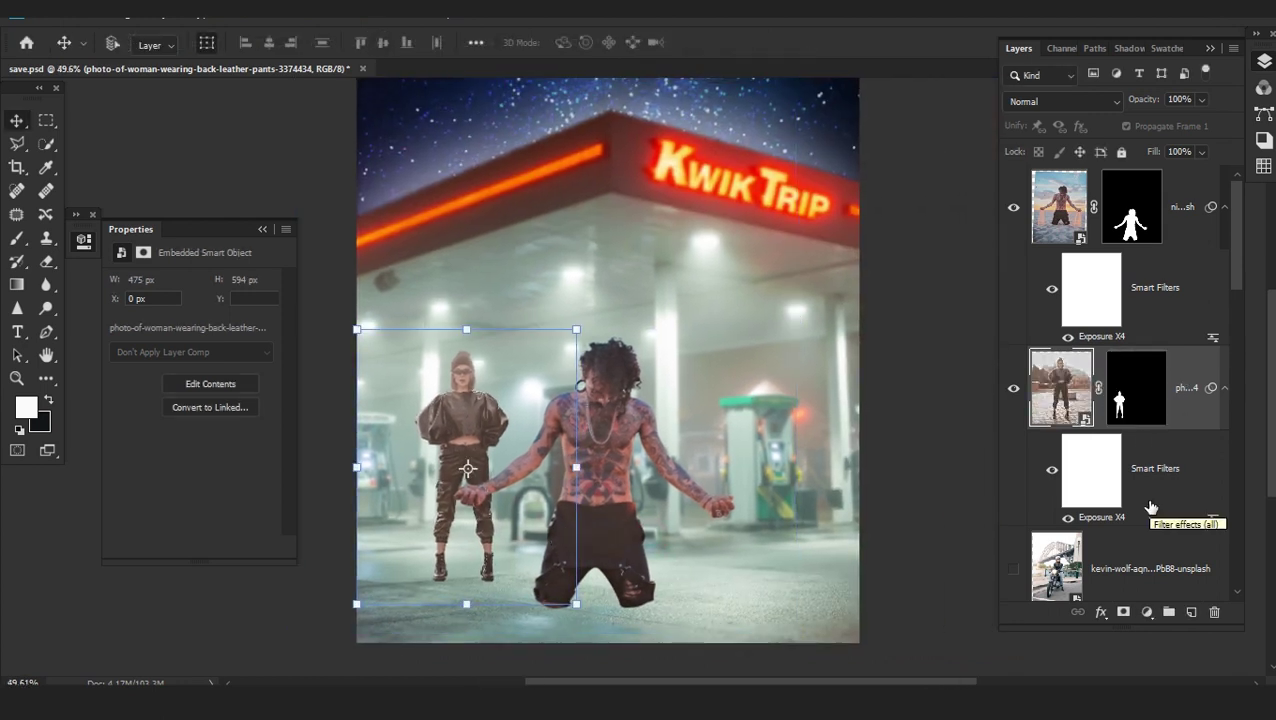
Enlarge the woman in the leather outfit to about 111% and place her closer behind the kneeling man's shoulder
scroll(1150, 508, "down", 2)
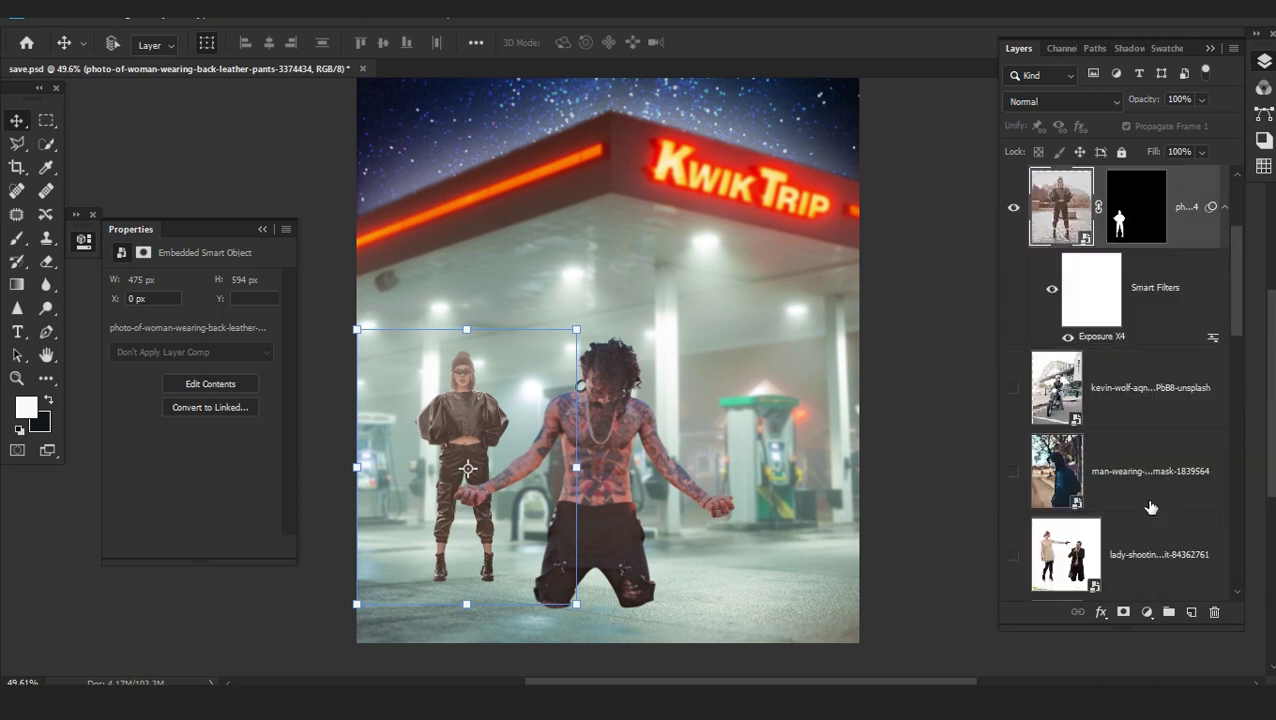
left_click(1107, 412)
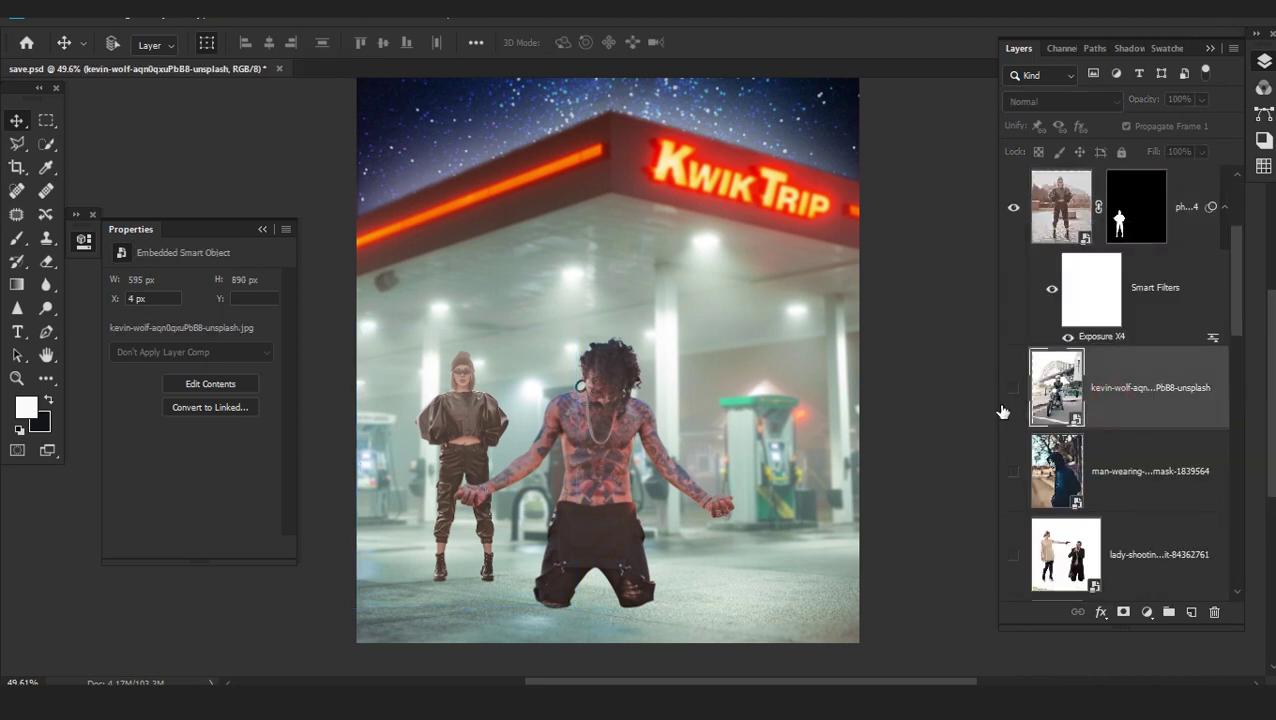
left_click(1045, 211)
left_click_drag(433, 540, 651, 532)
left_click_drag(559, 329, 527, 302)
left_click_drag(600, 505, 458, 521)
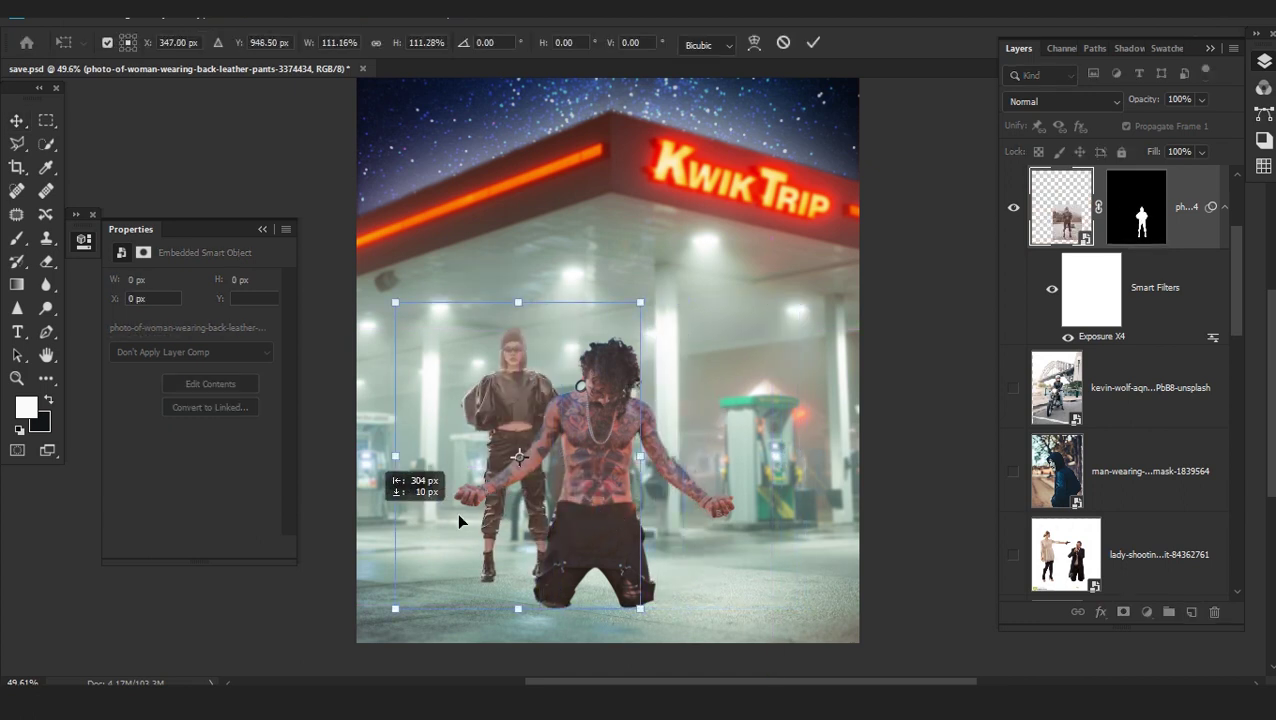
key("Return")
Show the lady-shooting layer and subtract the white background around the armed woman's upper body and arm with Quick Selection
left_click(1014, 560)
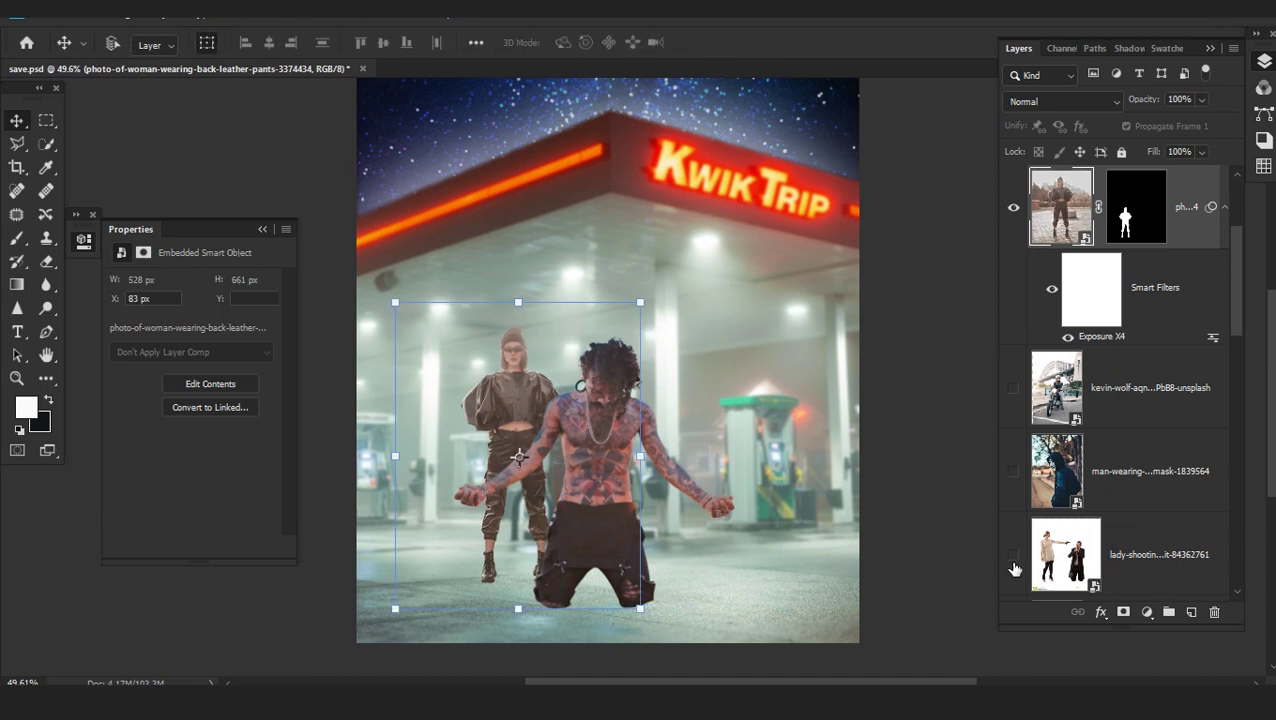
left_click(1013, 556)
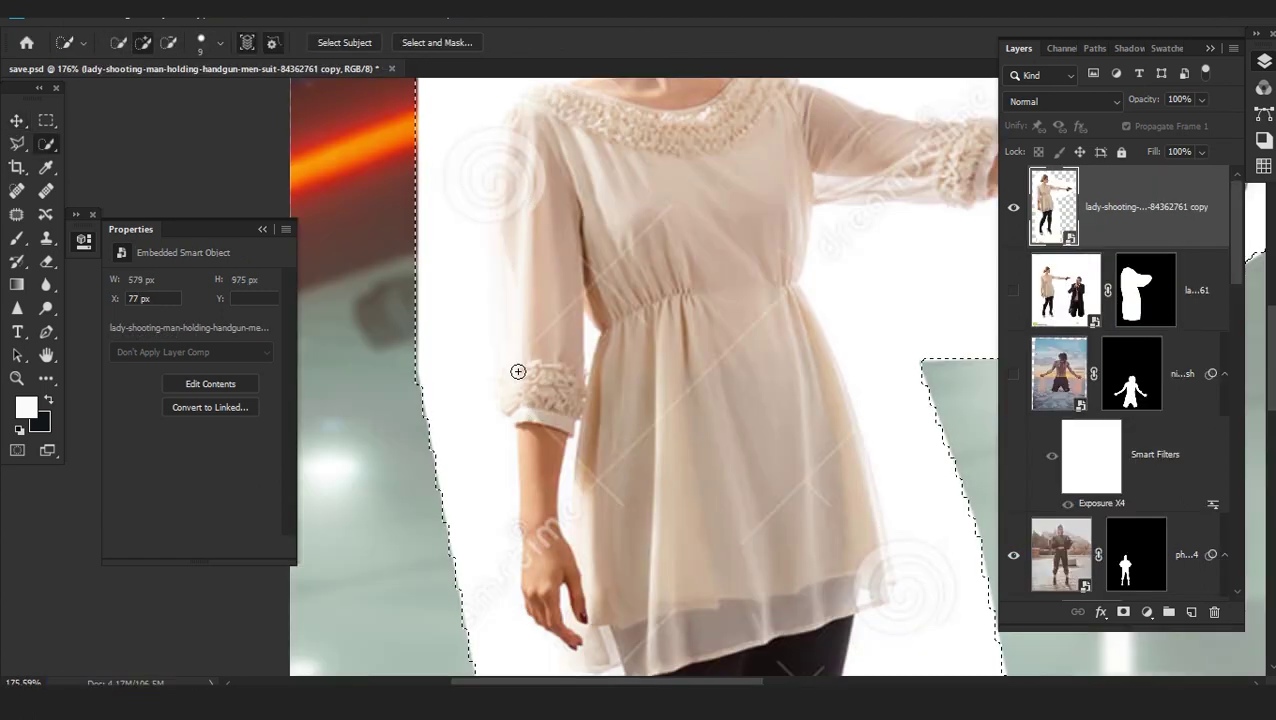
key("ctrl+minus")
left_click_drag(458, 438, 490, 362)
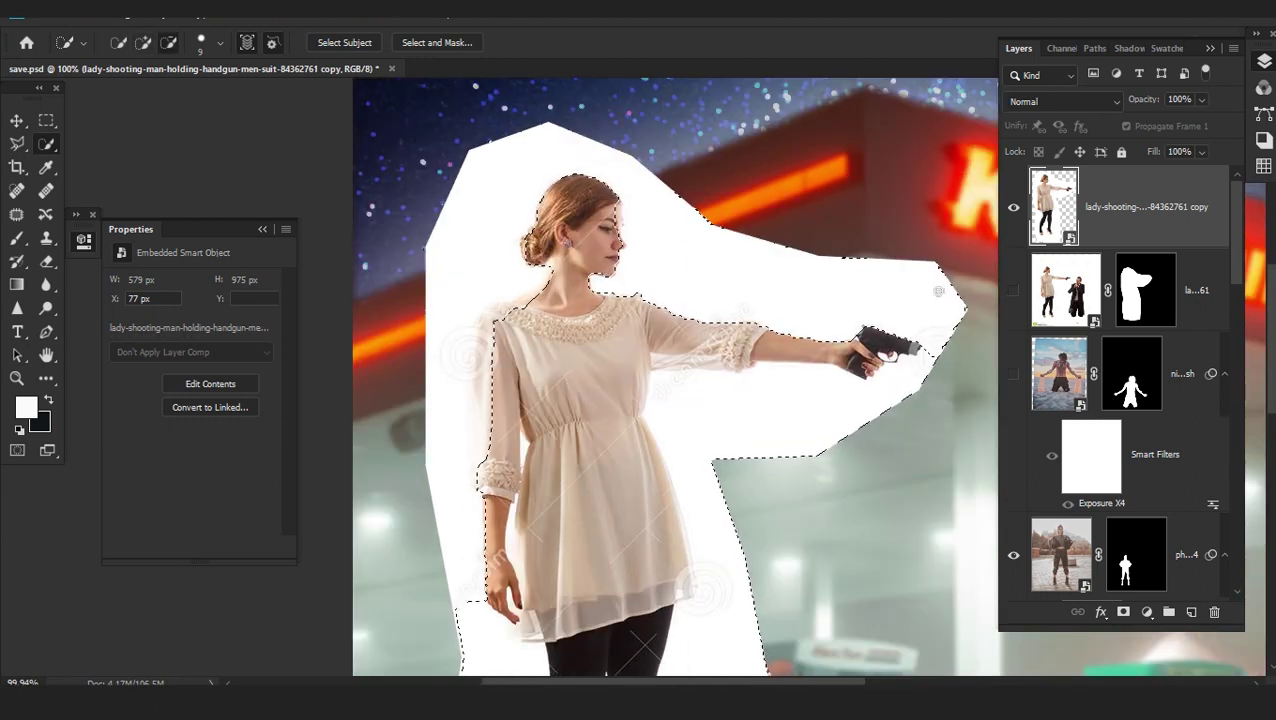
mouse_move(868, 388)
left_mouse_down()
mouse_move(797, 427)
mouse_move(868, 421)
left_mouse_up()
Subtract the white background around the armed woman's skirt, legs and shoes from the selection
scroll(740, 300, "down", 10)
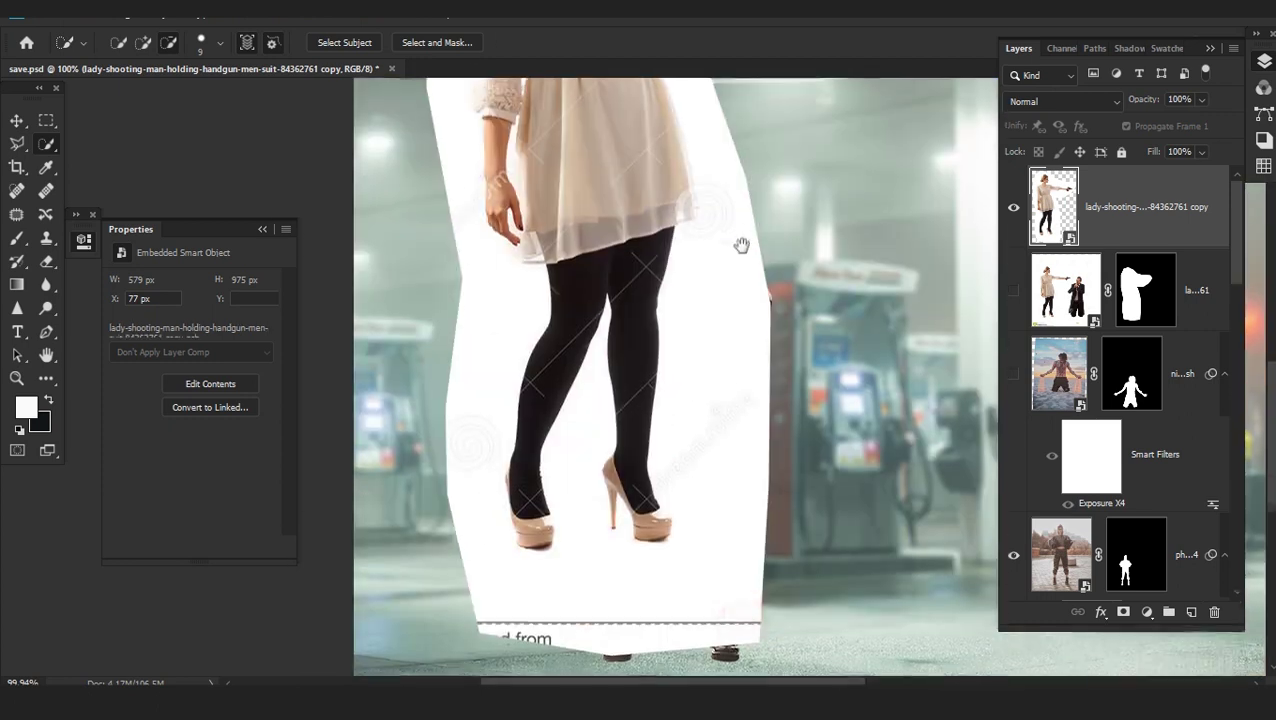
left_click_drag(765, 420, 767, 500)
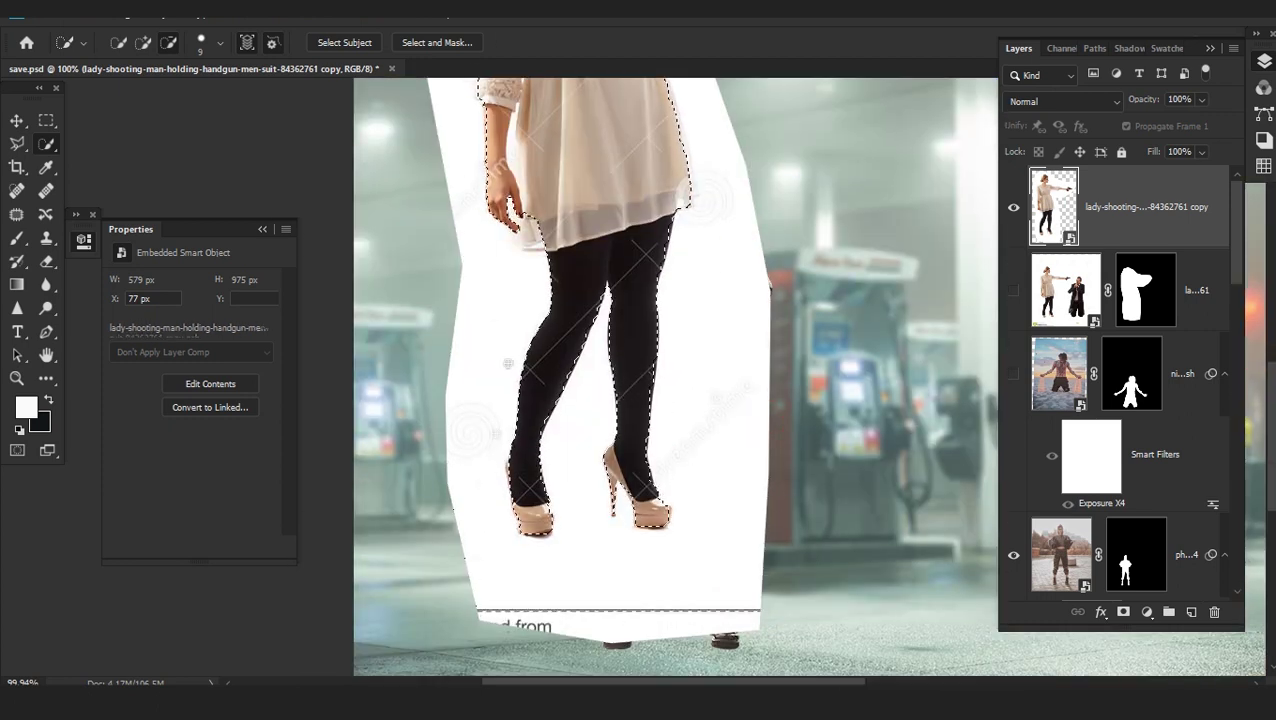
left_click_drag(510, 282, 617, 401)
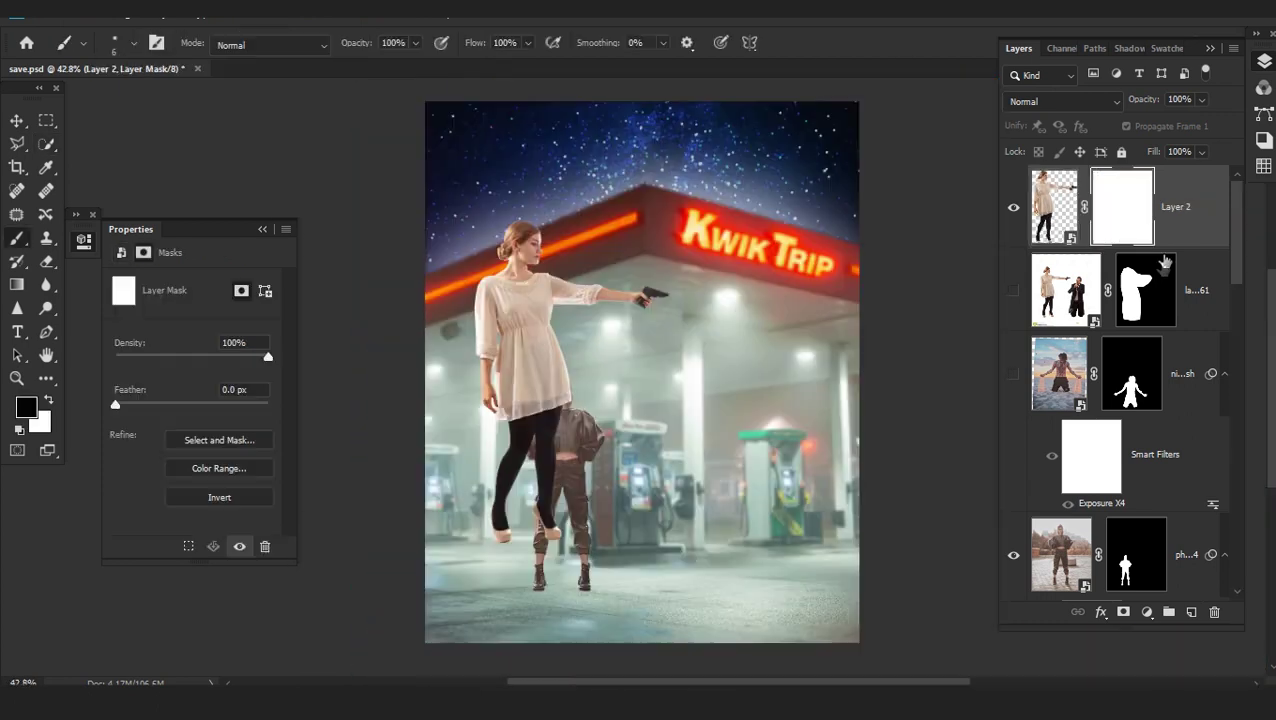
Scale the armed woman to 488 × 800 px, stand her on the forecourt's left side and show the kneeling man's layer
left_click(1054, 206)
key("v")
left_click_drag(582, 450, 560, 525)
left_click_drag(700, 480, 698, 490)
key("Return")
left_click(1013, 380)
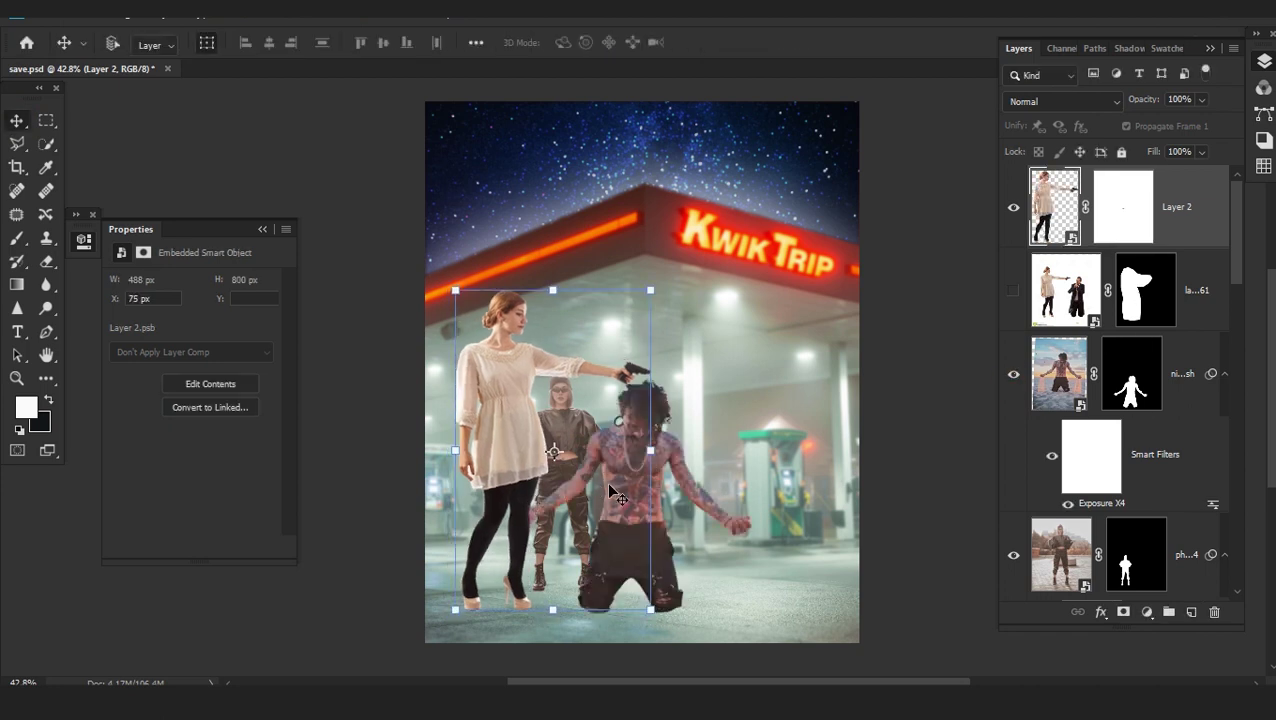
Move the kneeling man slightly to the right, away from the gun, and rotate him 1.70°
left_click(1157, 392)
mouse_move(570, 571)
left_mouse_down()
mouse_move(604, 562)
mouse_move(590, 578)
left_mouse_up()
scroll(783, 579, "down", 2)
key("ctrl+t")
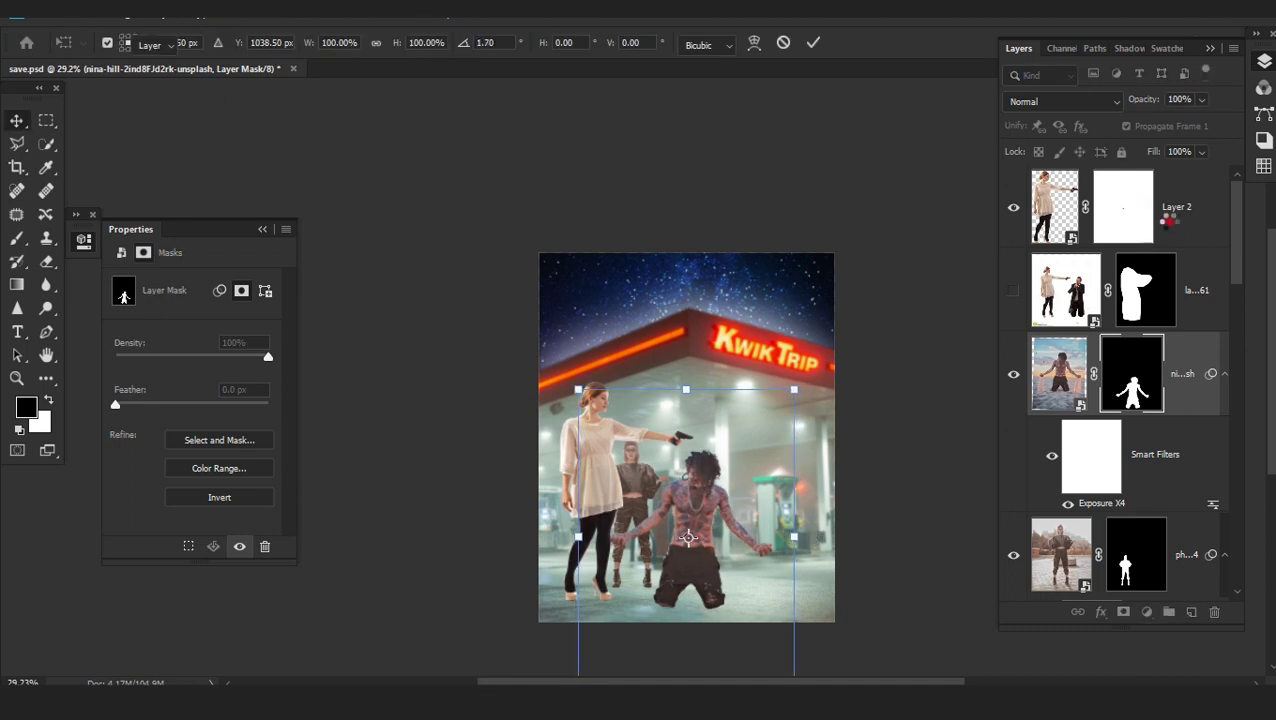
Remove the separate mask from the armed woman's Layer 2 and rasterize the layer
left_click(1185, 212)
right_click(1188, 213)
left_click(1005, 195)
scroll(660, 492, "up", 5)
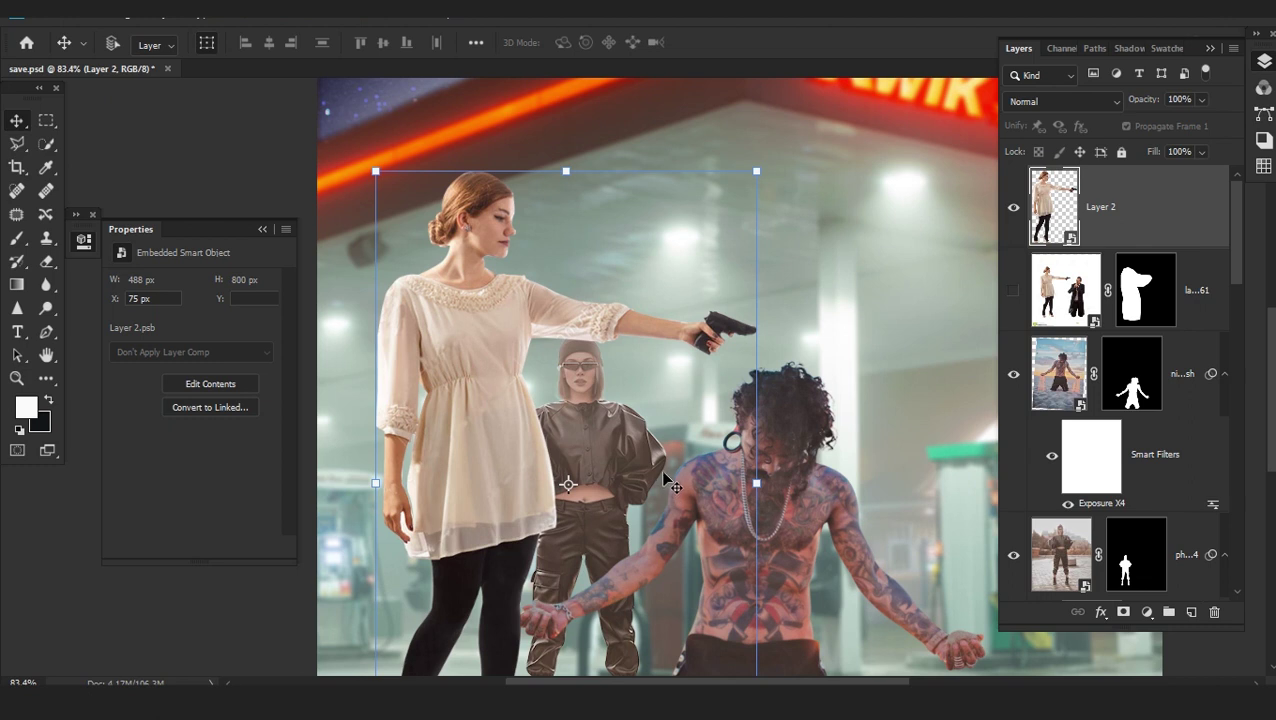
right_click(1150, 222)
left_click(940, 339)
Start Puppet Warp on Layer 2 and pin the armed woman's head, shoulders, waist, dress hem and ankles
left_click(115, 8)
left_click(151, 382)
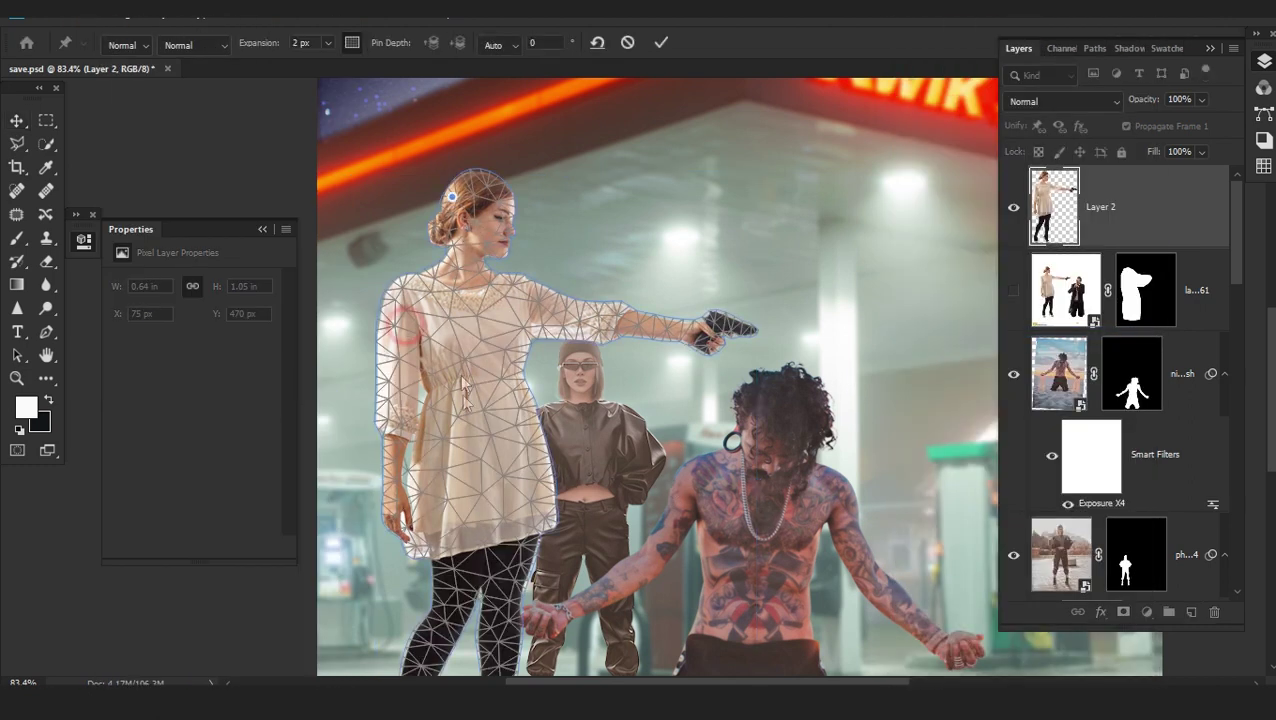
left_click_drag(466, 651, 502, 430)
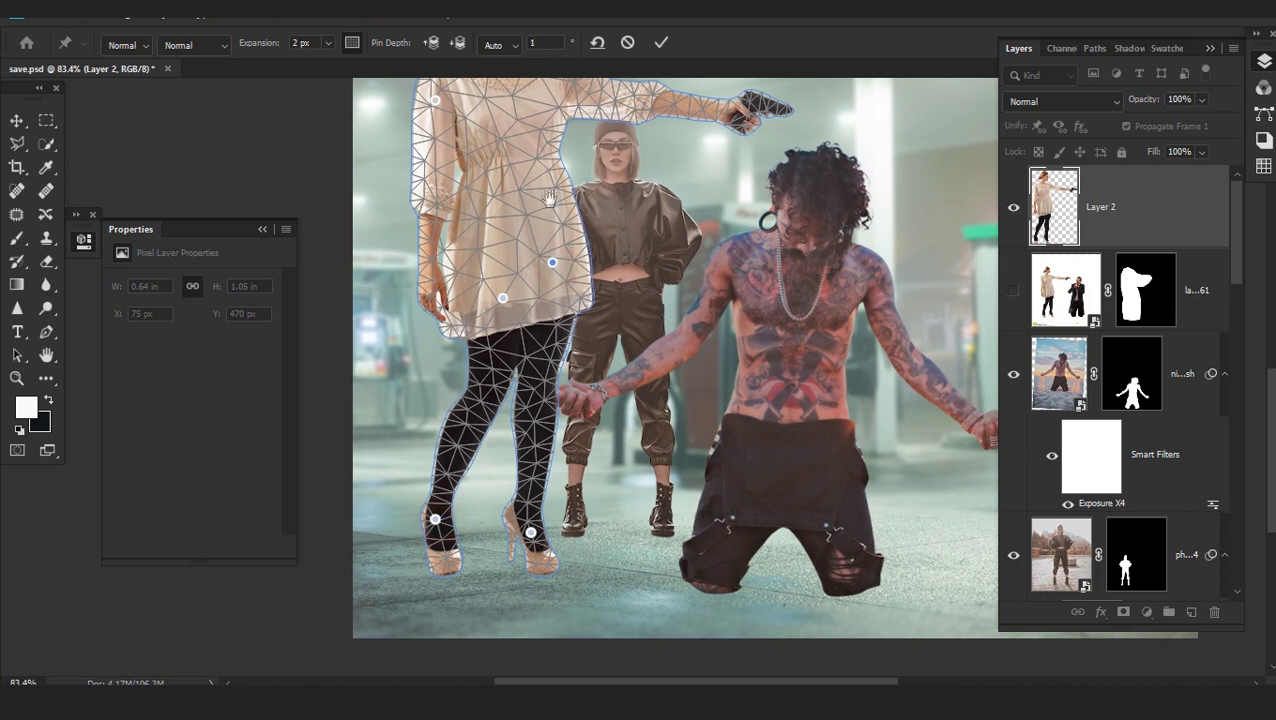
scroll(549, 198, "up", 5)
left_click(496, 380)
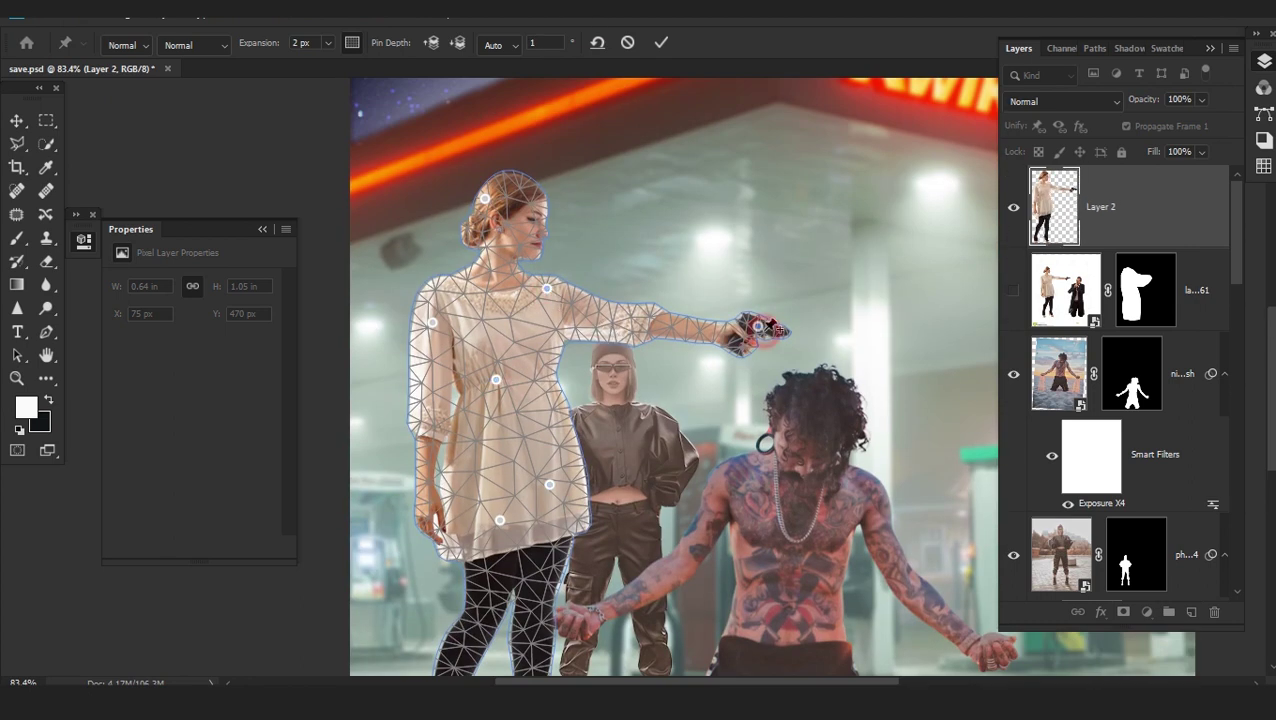
Try lowering the armed woman's gun hand and elbow, adjusting her head, and adding pins on the dress and thigh
left_click_drag(763, 321, 747, 384)
left_click_drag(634, 341, 638, 346)
left_click_drag(488, 196, 488, 198)
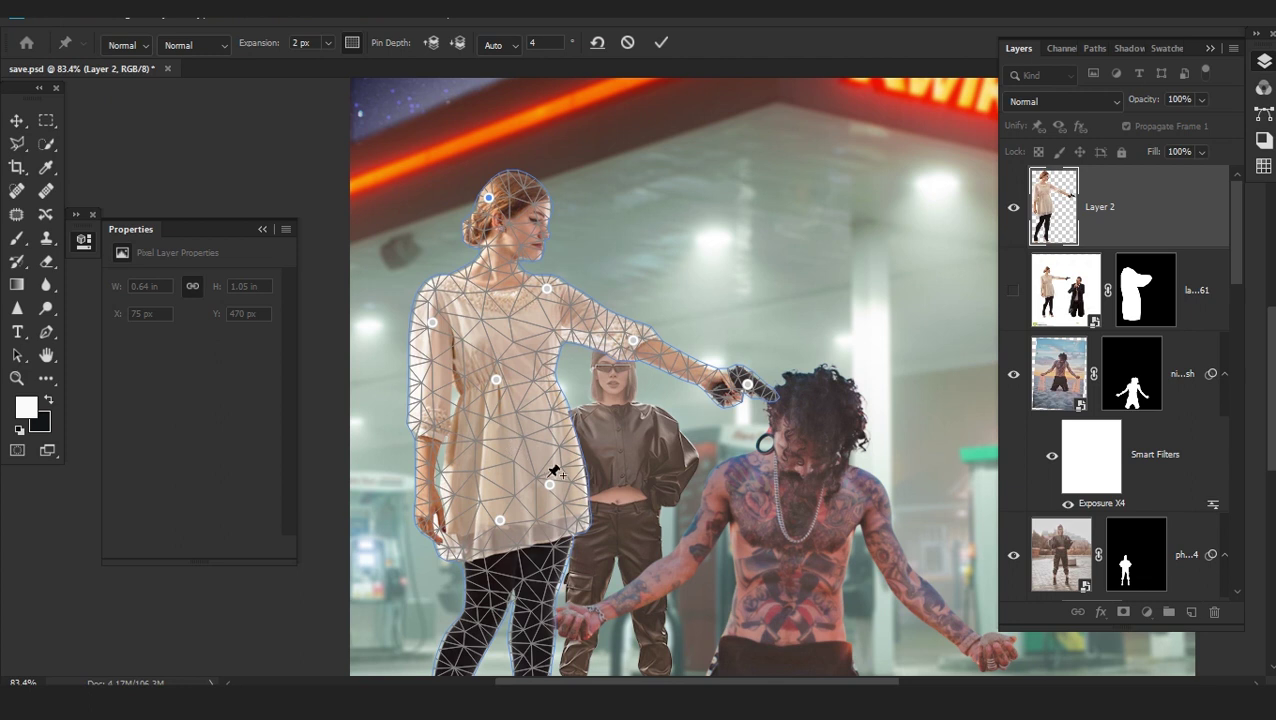
left_click_drag(485, 460, 479, 459)
left_click_drag(479, 459, 479, 459)
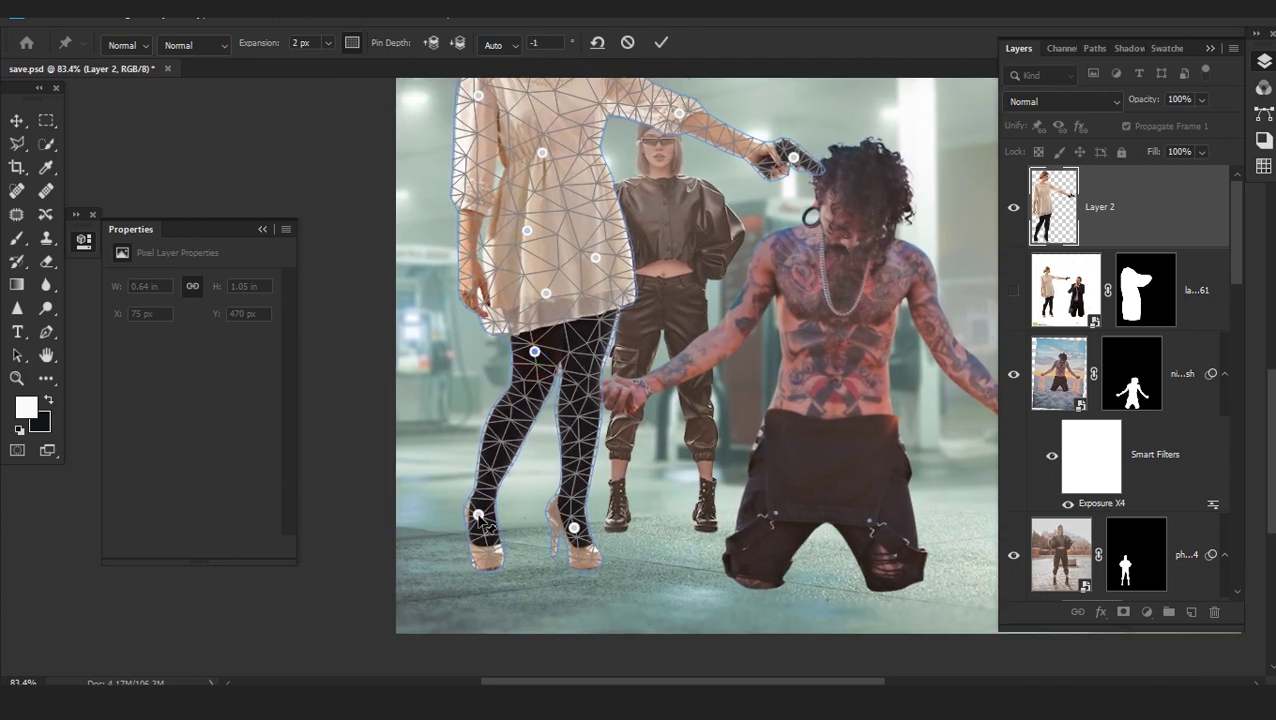
Bend the armed woman's outstretched arm down with warp pins so the gun points at the kneeling man's head
key("ctrl+0")
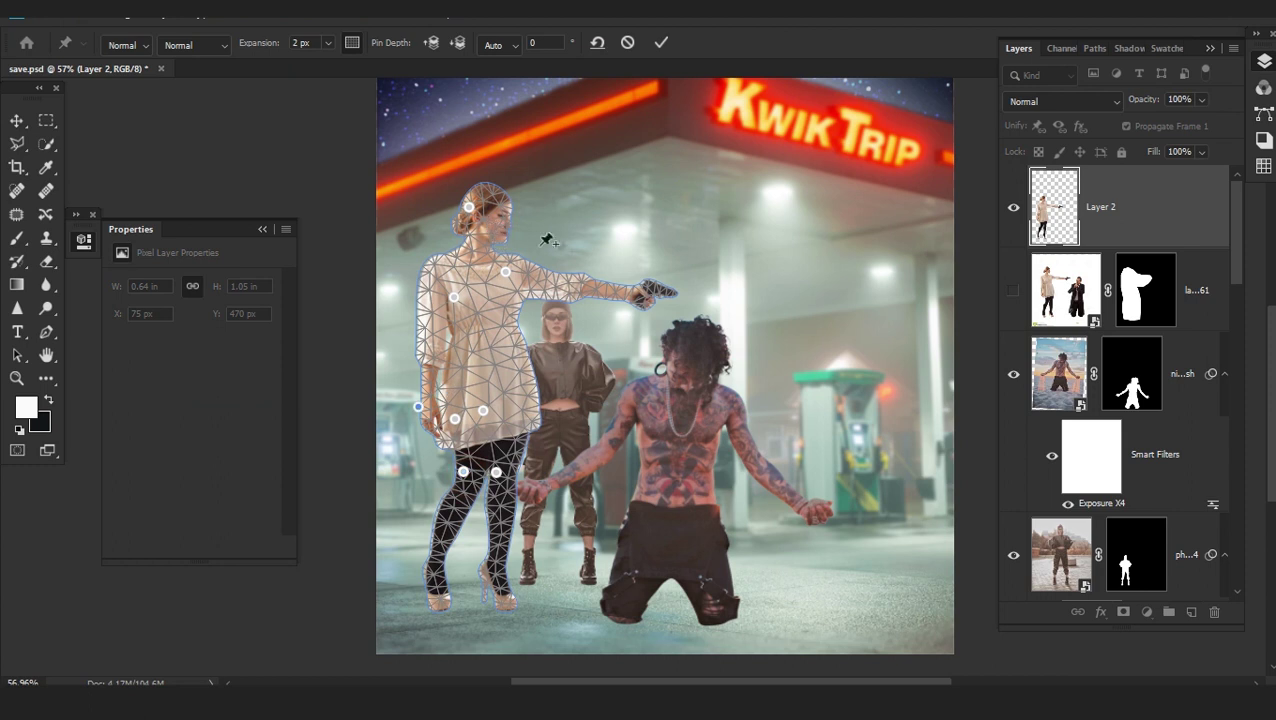
left_click_drag(647, 288, 667, 322)
scroll(593, 292, "up", 5)
left_click(565, 286)
left_click_drag(513, 505, 737, 204)
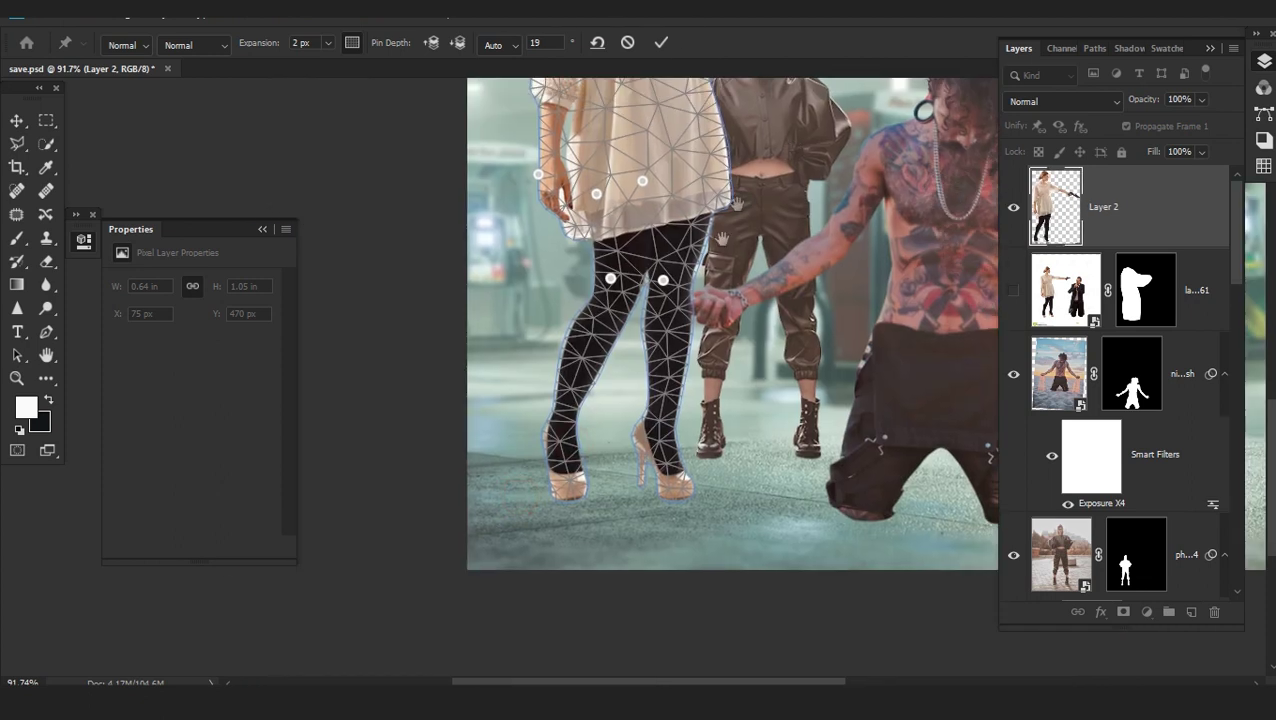
Adjust the tilt of the armed woman's head with a second warp pin
left_click_drag(561, 457, 504, 537)
left_click_drag(724, 223, 644, 420)
left_click_drag(547, 124, 550, 126)
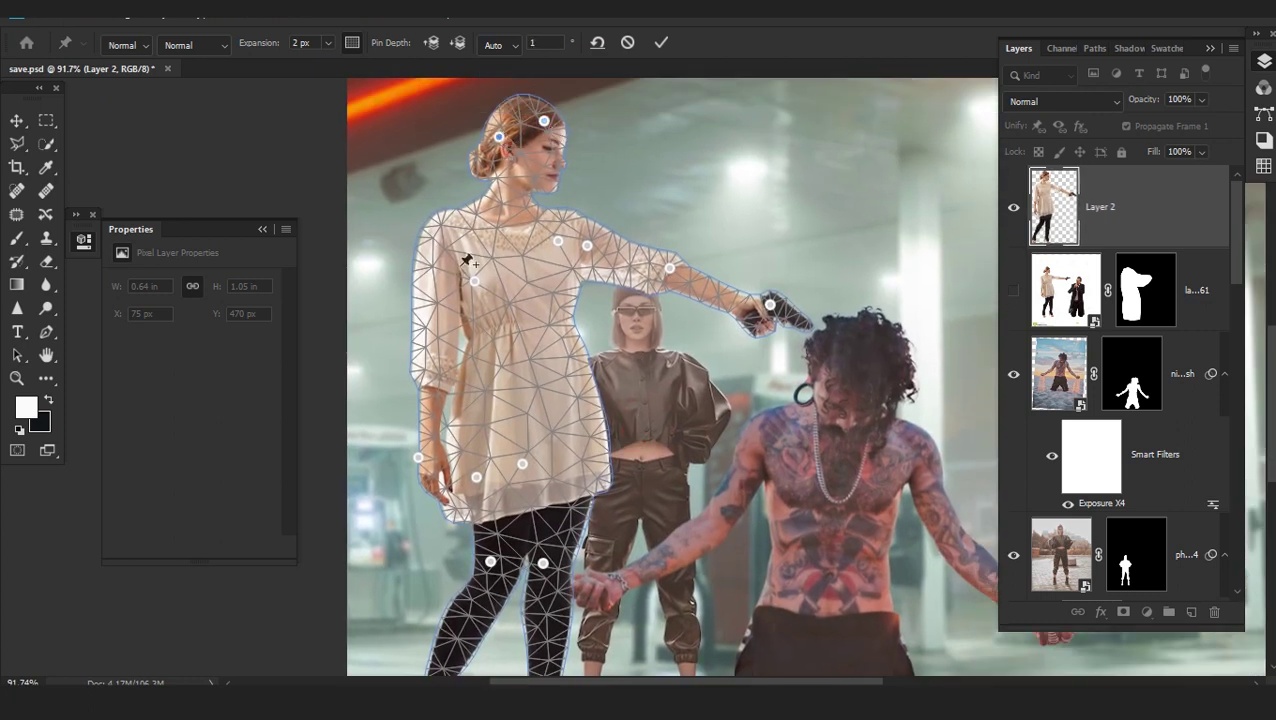
Pin the armed woman's rear shoulder, pull in the front edge of her dress near the hem, and commit the Puppet Warp
left_click_drag(449, 245, 445, 232)
left_click_drag(592, 480, 584, 474)
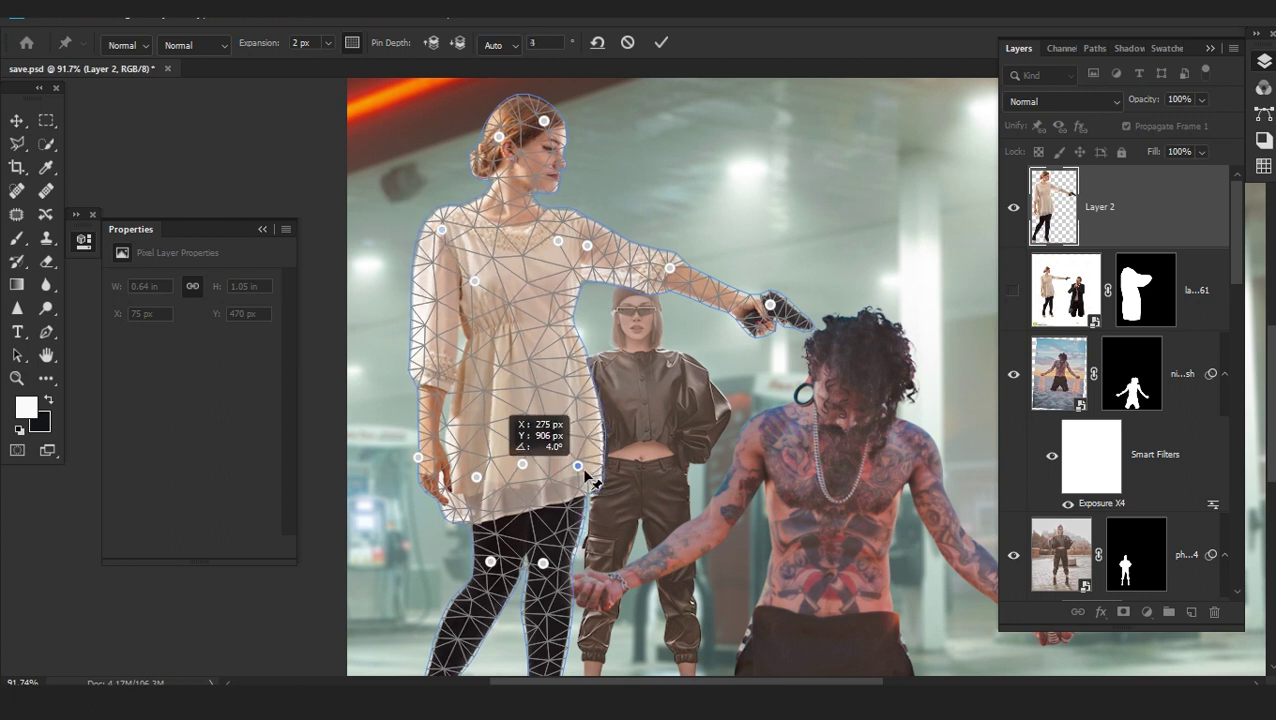
left_click(661, 42)
scroll(848, 305, "down", 5)
left_click_drag(848, 305, 776, 313)
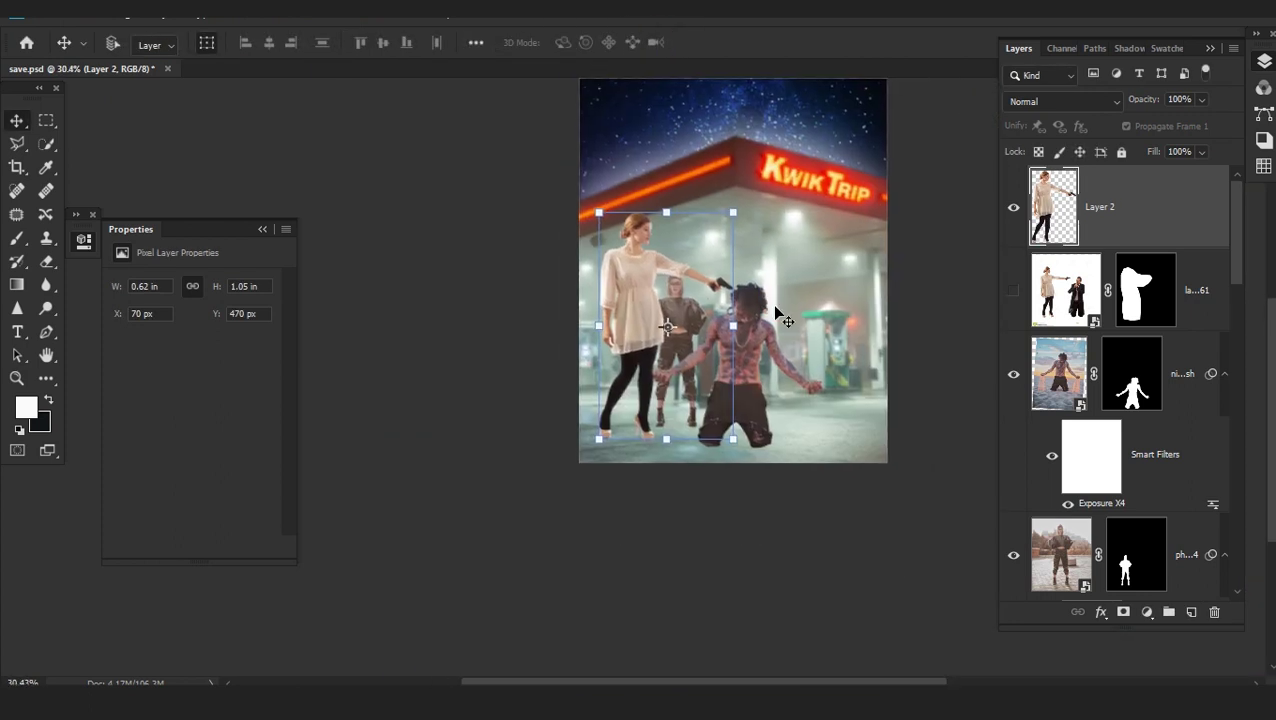
Move the leather-clad woman's layer to the other side of the kneeling man, in front of the green pump
scroll(790, 333, "up", 1)
left_click(1170, 546)
left_click_drag(540, 413, 717, 413)
Place the escalator photo of the man in black above Layer 2 as an embedded smart object
scroll(717, 413, "up", 1)
left_click_drag(652, 188, 614, 138)
left_click_drag(722, 384, 741, 391)
key("Return")
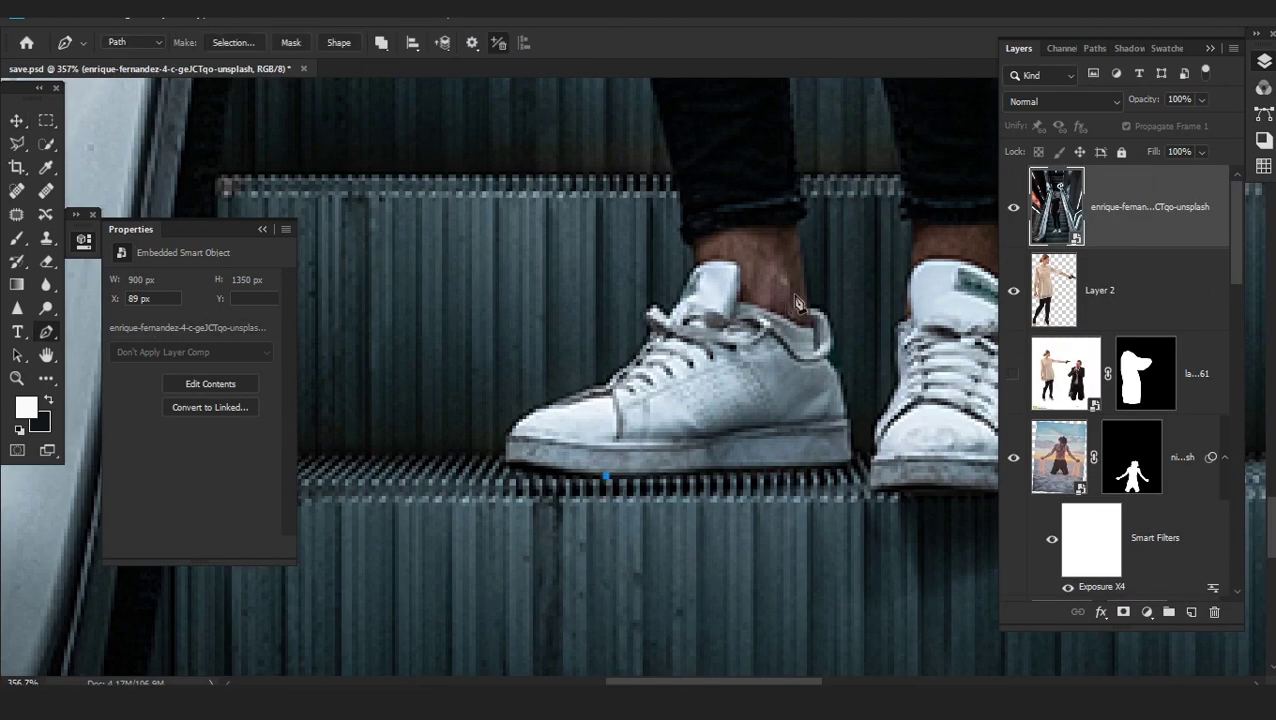
Trace a Pen path along the sole, heel and ankle of the man in black's sideways shoe
left_click(722, 333)
left_click_drag(722, 333, 847, 460)
left_click_drag(792, 526, 668, 476)
scroll(855, 461, "up", 3)
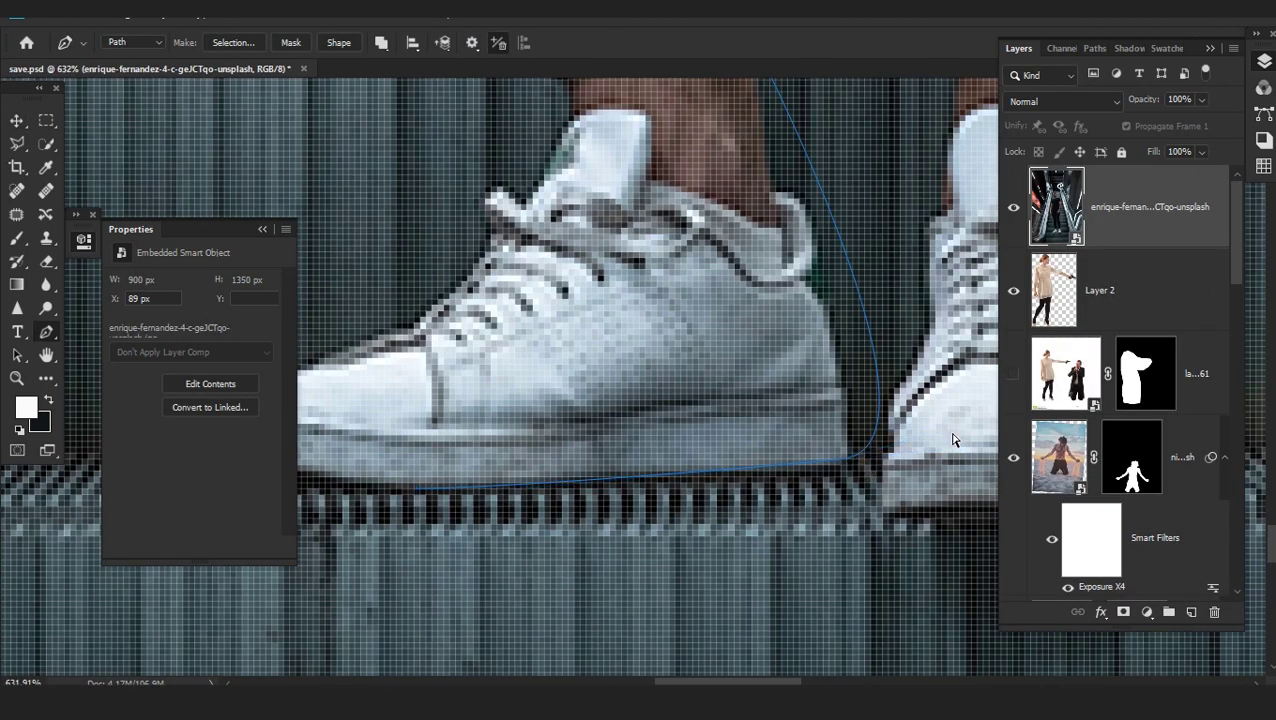
left_click_drag(947, 428, 854, 447)
left_click_drag(806, 280, 792, 420)
left_click(794, 423)
left_click_drag(785, 369, 764, 328)
left_click_drag(755, 258, 748, 258)
Continue the path up the inner edge of that leg to the point where the legs meet
left_click_drag(745, 183, 720, 641)
scroll(735, 430, "down", 3)
scroll(714, 510, "up", 3)
left_click(700, 191)
scroll(706, 200, "down", 3)
scroll(720, 496, "up", 3)
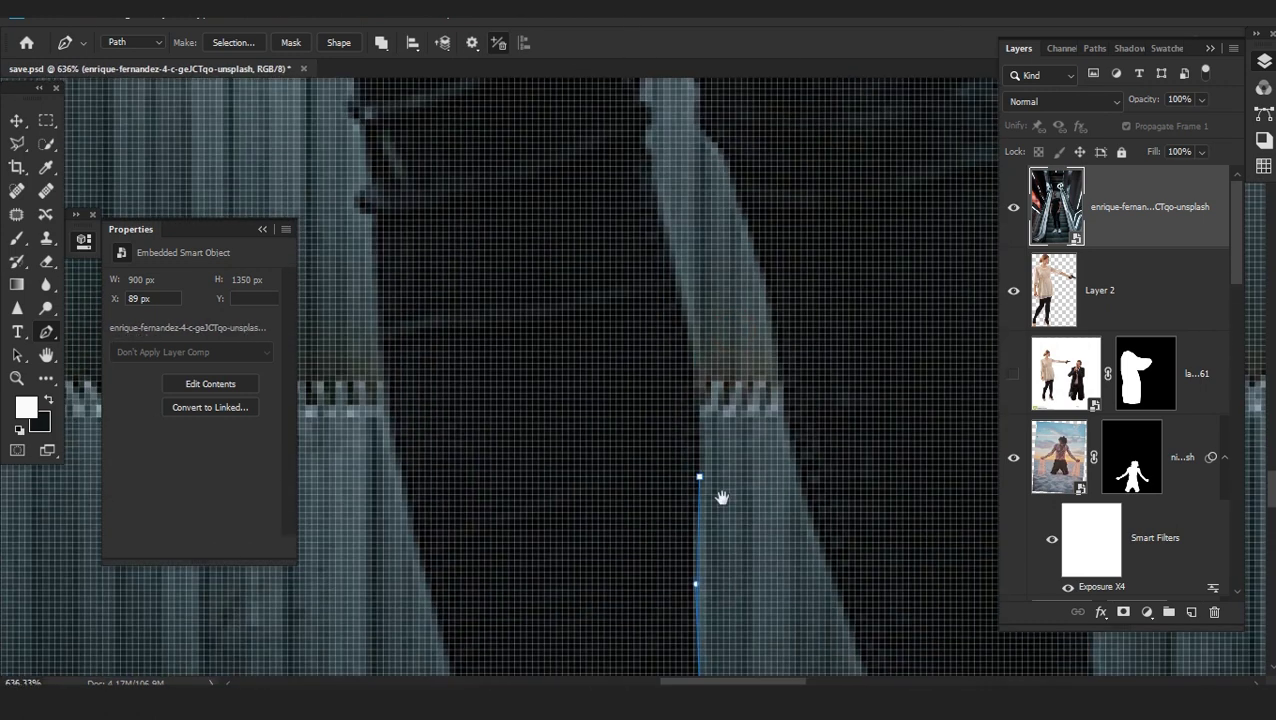
left_click(641, 173)
scroll(660, 180, "down", 3)
scroll(666, 503, "up", 3)
left_click(661, 497)
left_click(661, 235)
left_click_drag(661, 431, 654, 431)
Continue the path down the inner edge of the other leg to its trouser cuff
left_click(706, 321)
left_click(734, 409)
left_click(763, 503)
left_click_drag(770, 520, 689, 213)
scroll(690, 300, "up", 2)
left_click(735, 541)
left_click(755, 618)
left_click(766, 530)
scroll(757, 466, "down", 4)
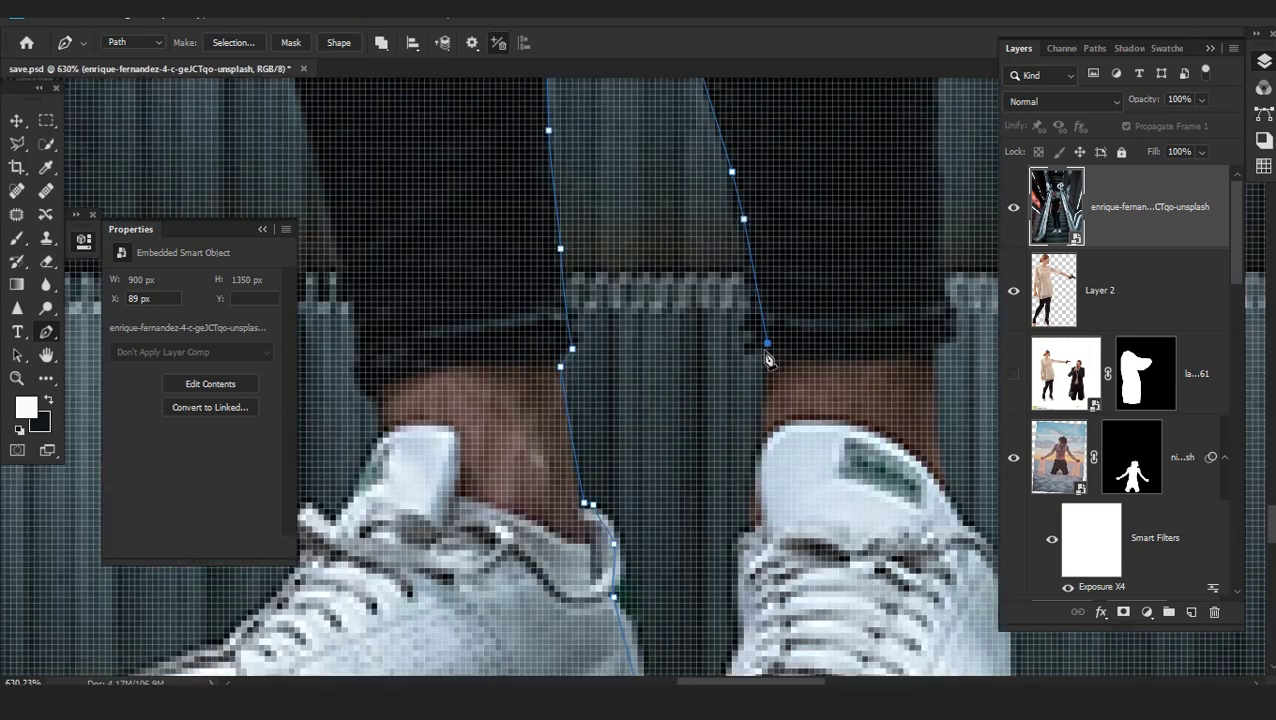
Trace the path around the forward-facing shoe and back up to its outer ankle
scroll(746, 390, "up", 3)
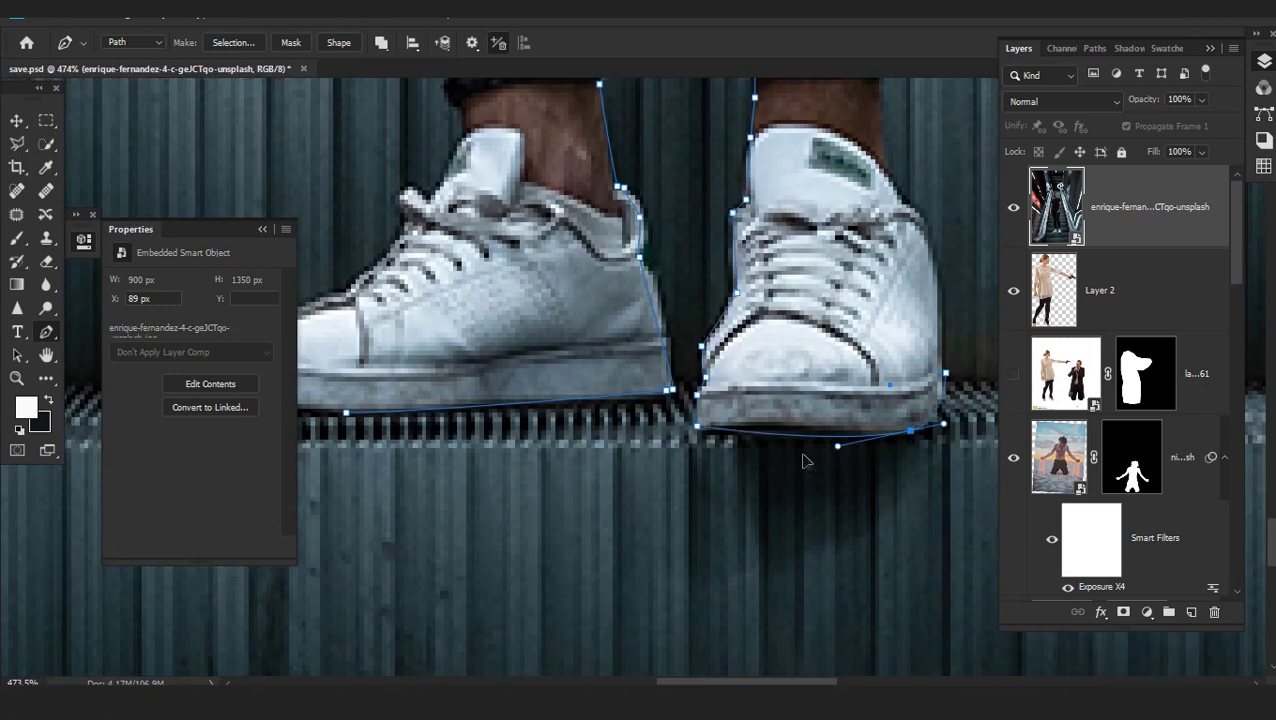
left_click_drag(960, 310, 841, 476)
left_click(818, 437)
left_click(809, 384)
left_click_drag(800, 345, 789, 454)
left_click(787, 475)
left_click(755, 435)
left_click(773, 459)
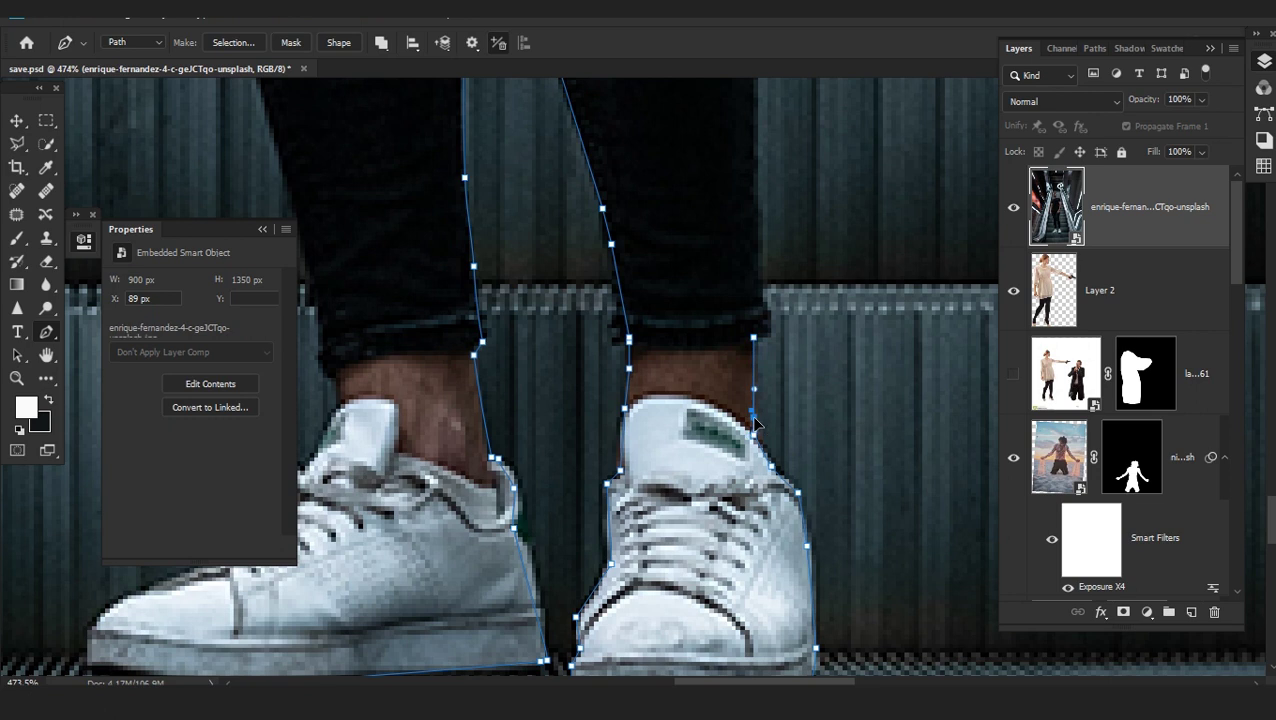
Extend the path from the cuff up the outer calf, knee and thigh to the wristwatch
left_click(768, 318)
left_click_drag(766, 290, 766, 473)
scroll(766, 473, "down", 3)
left_click(706, 268)
left_click_drag(725, 403, 750, 398)
scroll(752, 476, "up", 3)
scroll(752, 476, "down", 3)
left_click_drag(694, 200, 767, 455)
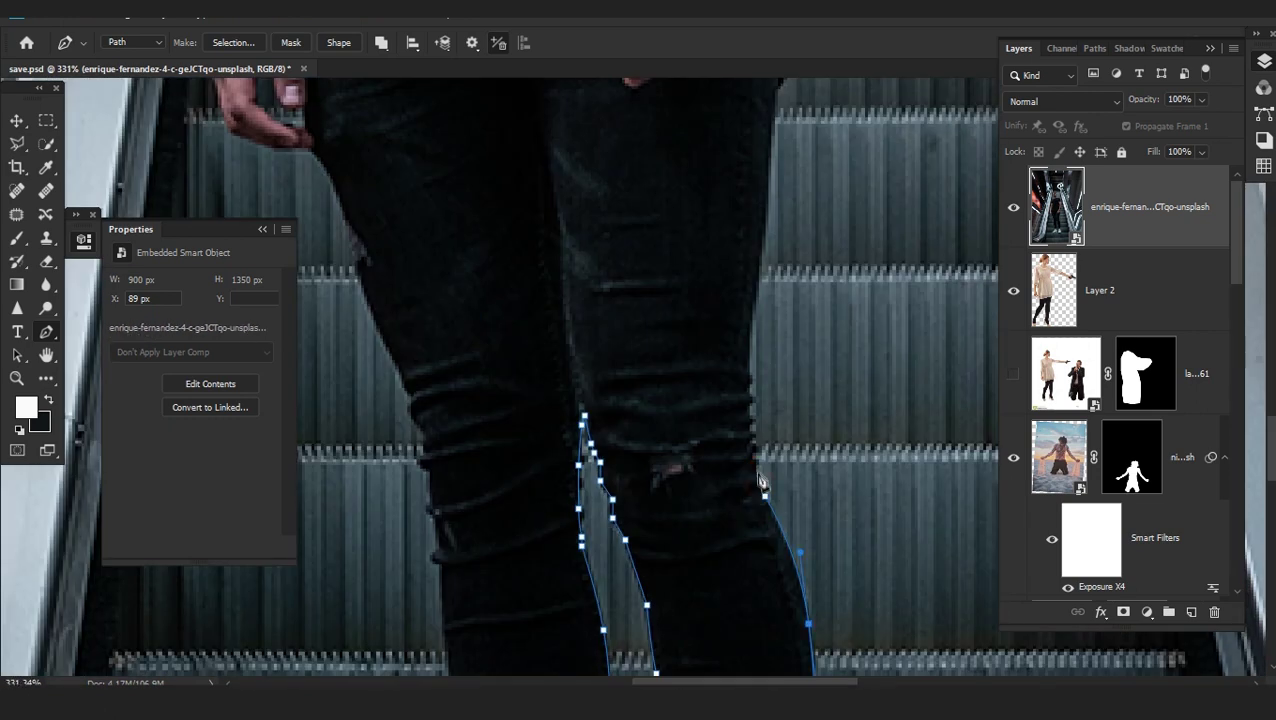
scroll(760, 313, "up", 10)
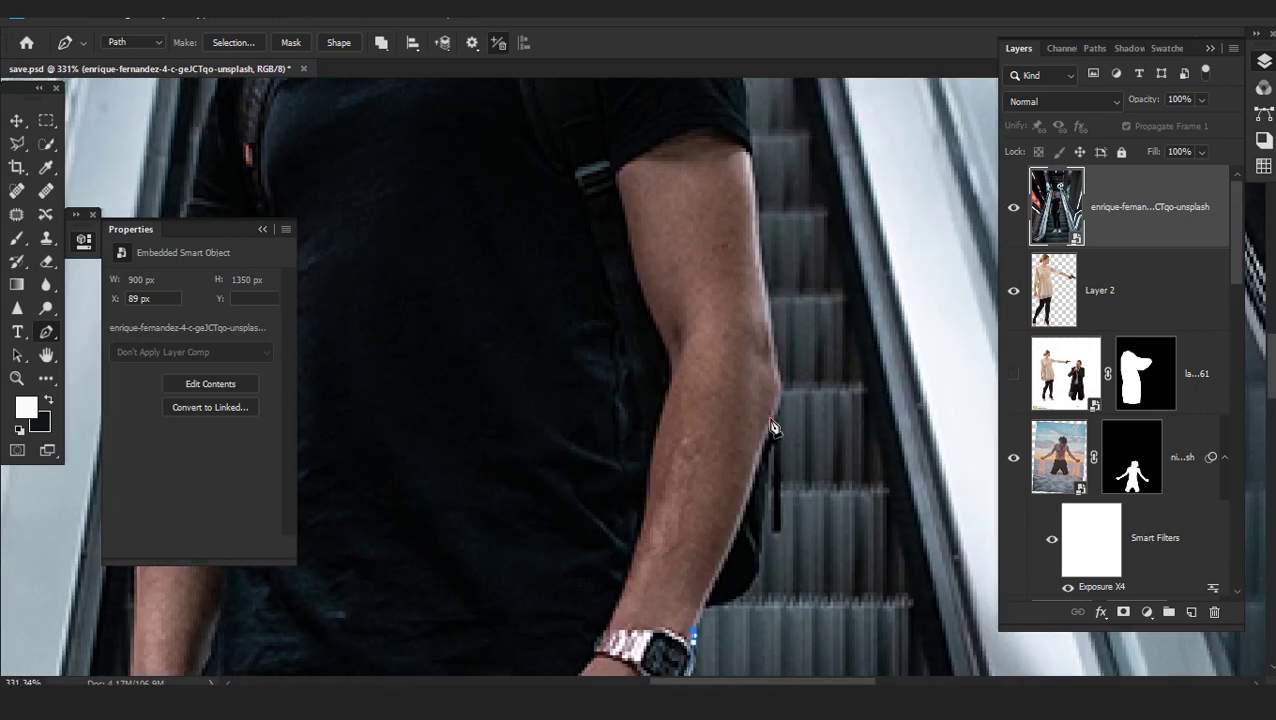
Trace the arm, sleeve and curved shoulder on the watch side up to the backpack strap
scroll(758, 558, "up", 5)
scroll(638, 504, "up", 3)
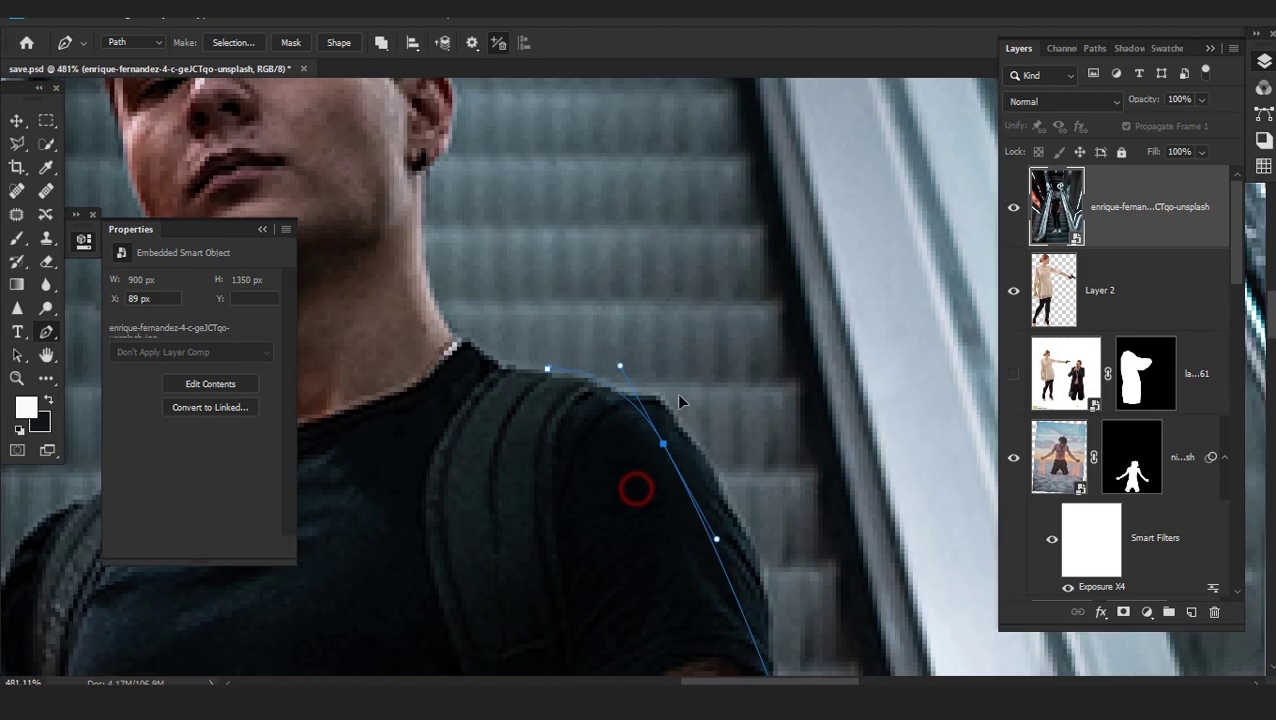
left_click_drag(703, 302, 649, 218)
left_click_drag(760, 421, 760, 468)
left_click_drag(660, 330, 693, 475)
left_click(692, 471)
scroll(692, 476, "up", 4)
left_click_drag(695, 364, 696, 394)
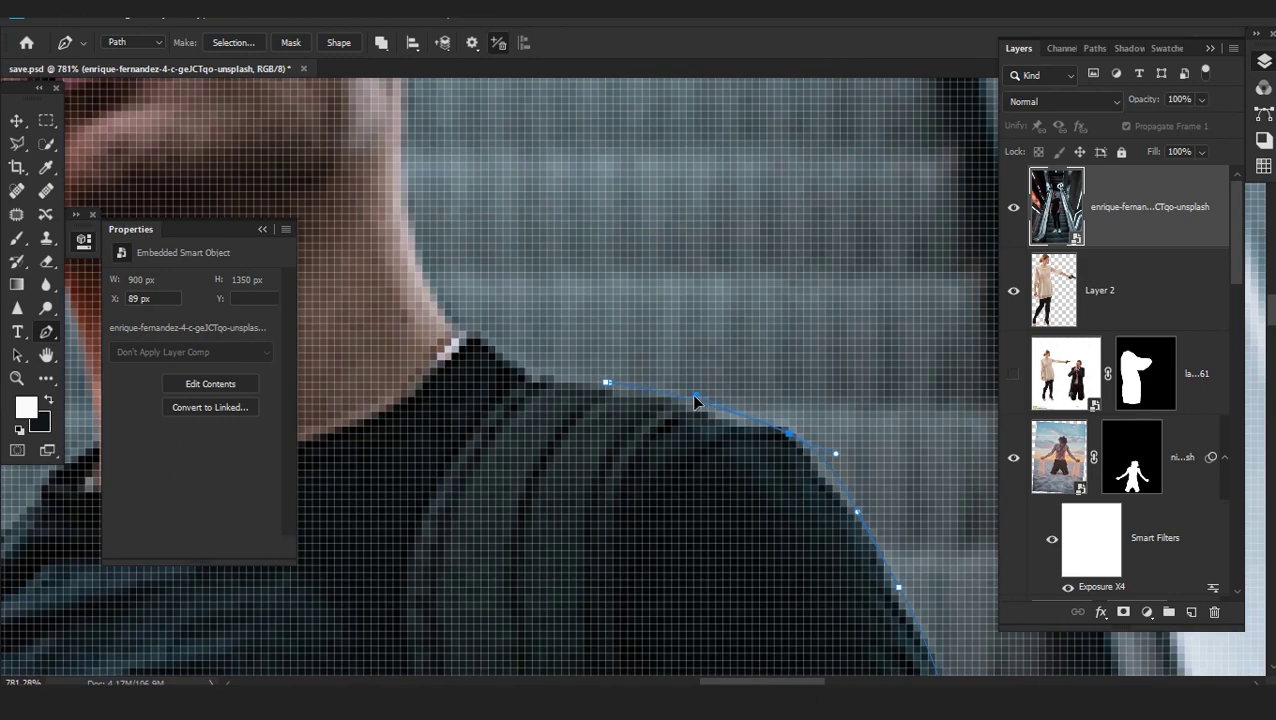
Continue the path along the neck, around the ear and over the hair to the opposite cheek
scroll(680, 410, "down", 2)
scroll(638, 466, "up", 4)
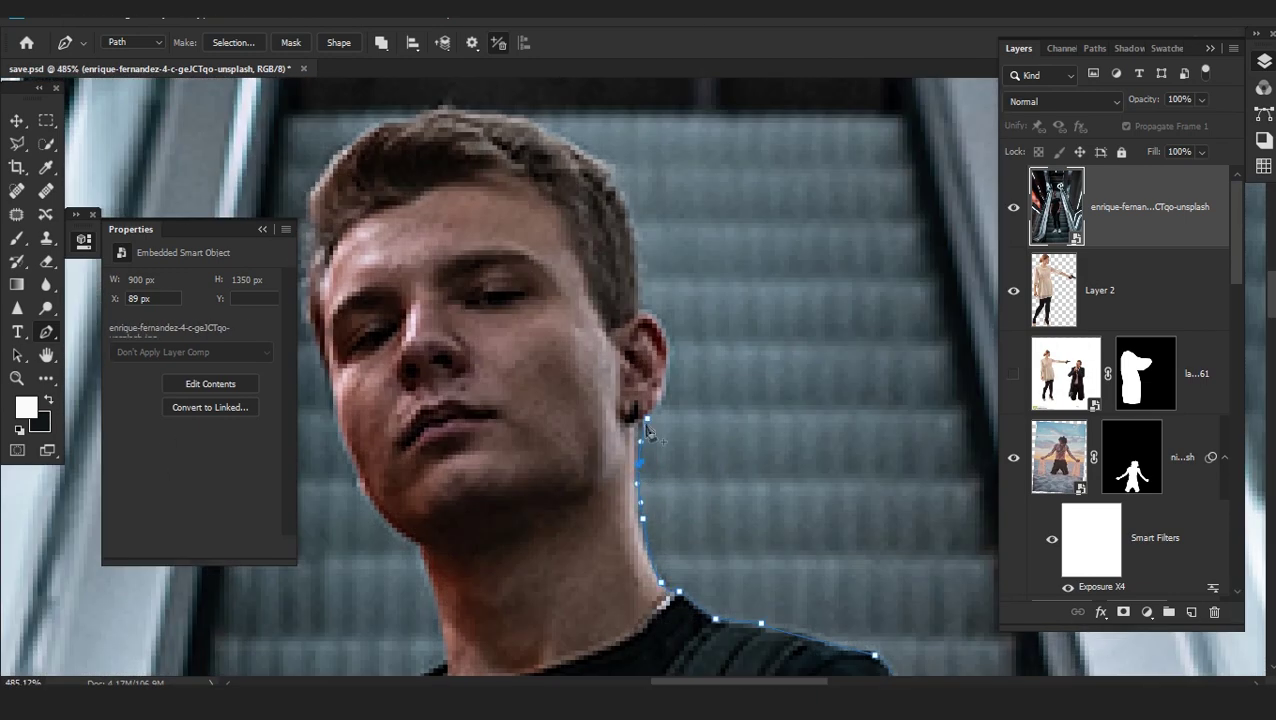
left_click(355, 494)
left_click_drag(481, 461, 464, 228)
left_click_drag(568, 205, 701, 208)
left_click(590, 259)
left_click_drag(624, 288, 812, 379)
left_click_drag(581, 327, 436, 350)
scroll(505, 517, "up", 1)
left_click(513, 460)
left_click_drag(513, 460, 524, 446)
left_click_drag(545, 612, 590, 435)
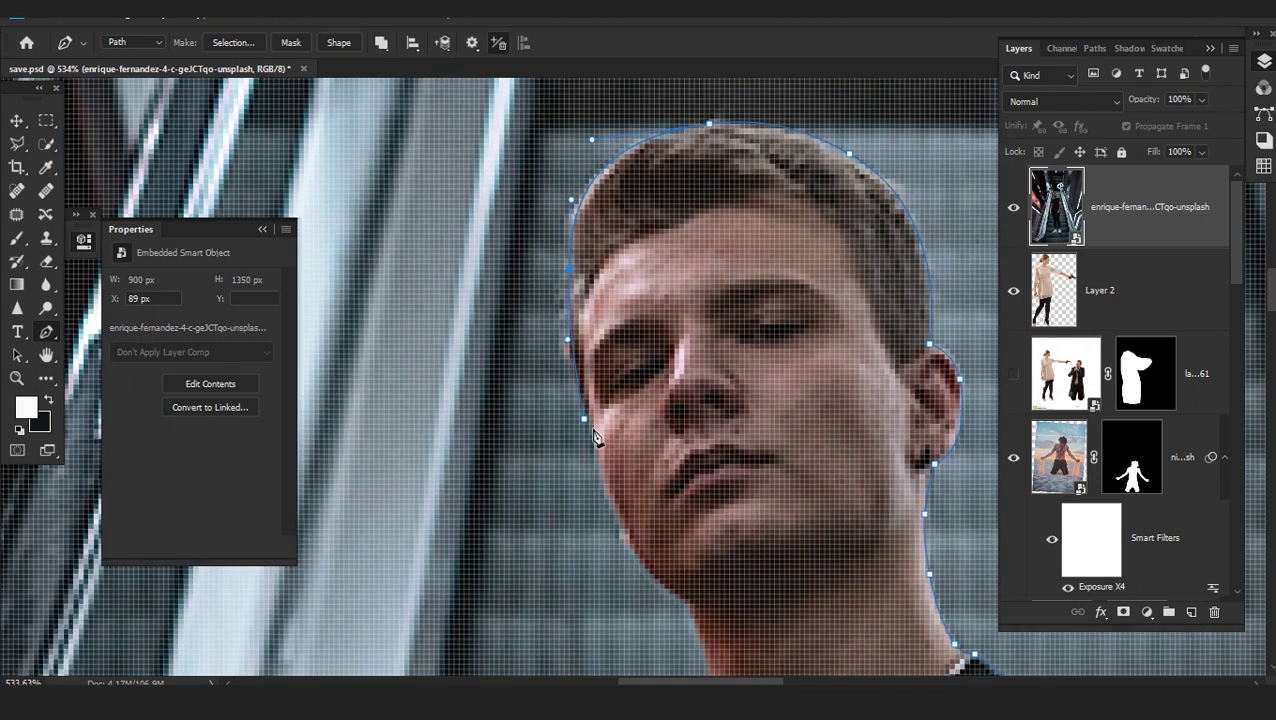
Trace the path along the jaw, opposite shoulder and sleeve, and down the forearm to the hand
scroll(640, 555, "down", 3)
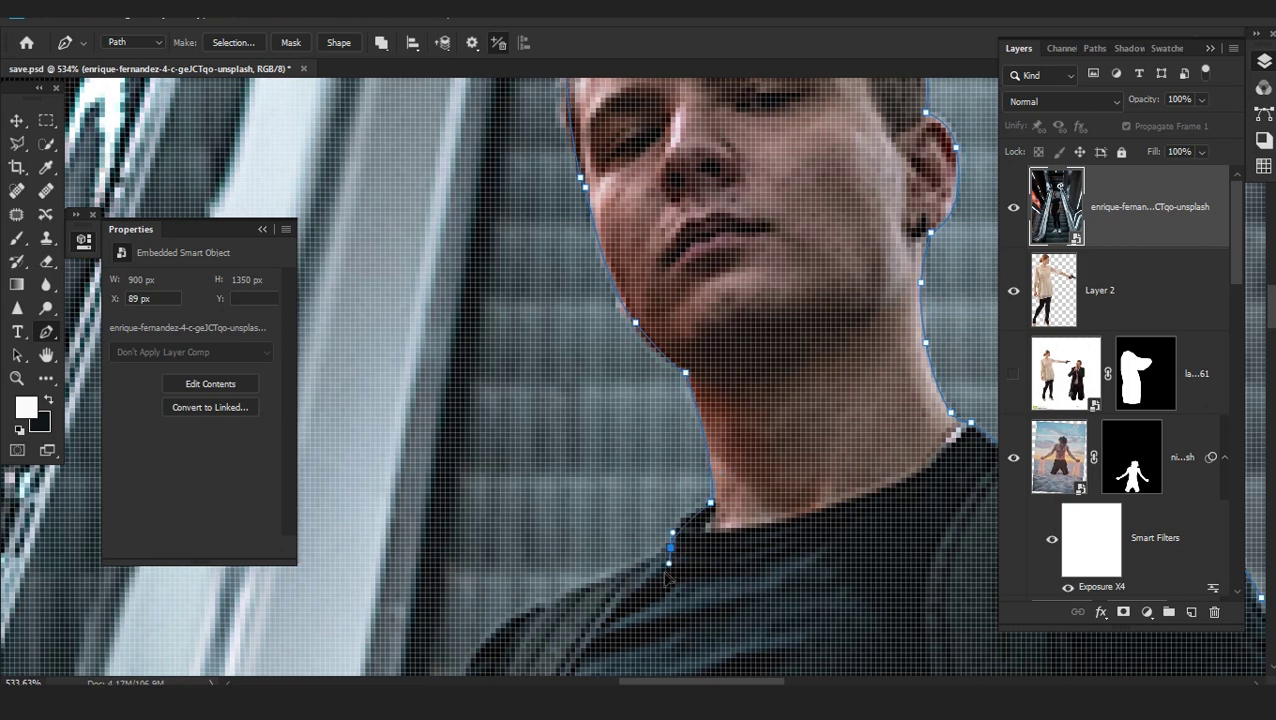
scroll(668, 580, "down", 10)
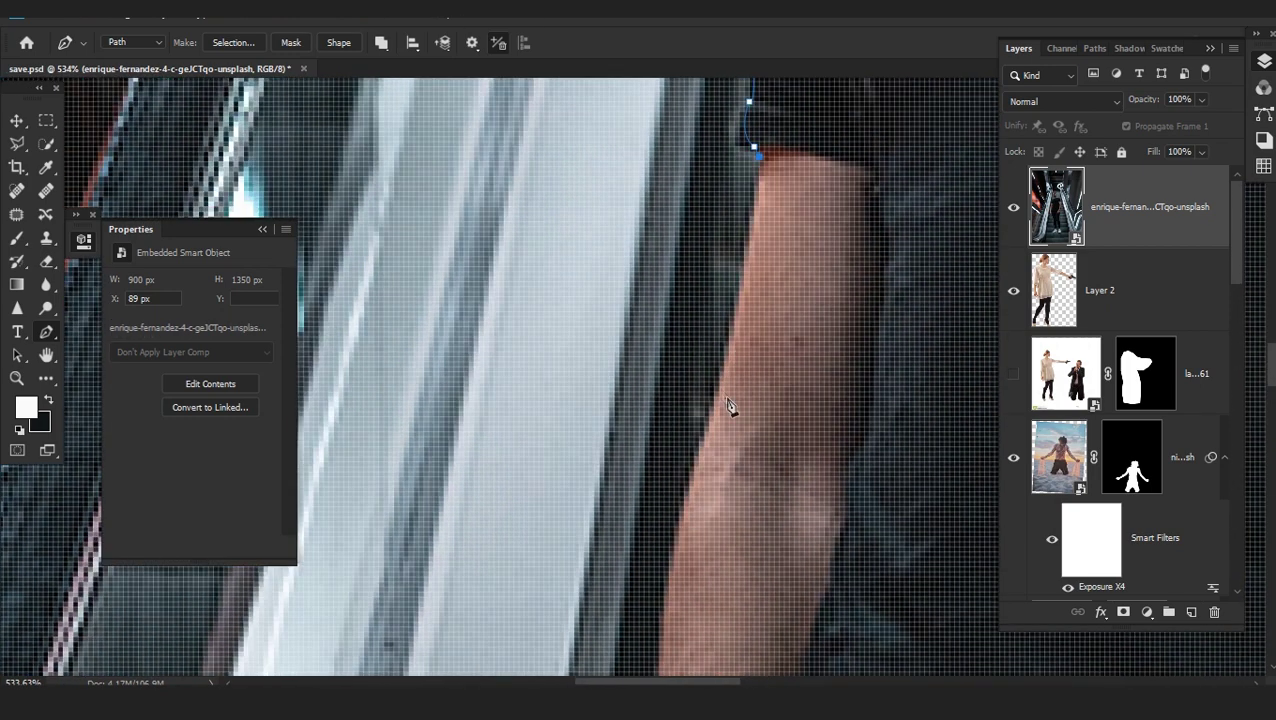
left_click(727, 398)
left_click_drag(715, 590, 719, 377)
left_click_drag(678, 409, 681, 446)
left_click_drag(730, 488, 747, 168)
left_click(686, 393)
left_click_drag(680, 480, 787, 200)
left_click_drag(778, 198, 780, 211)
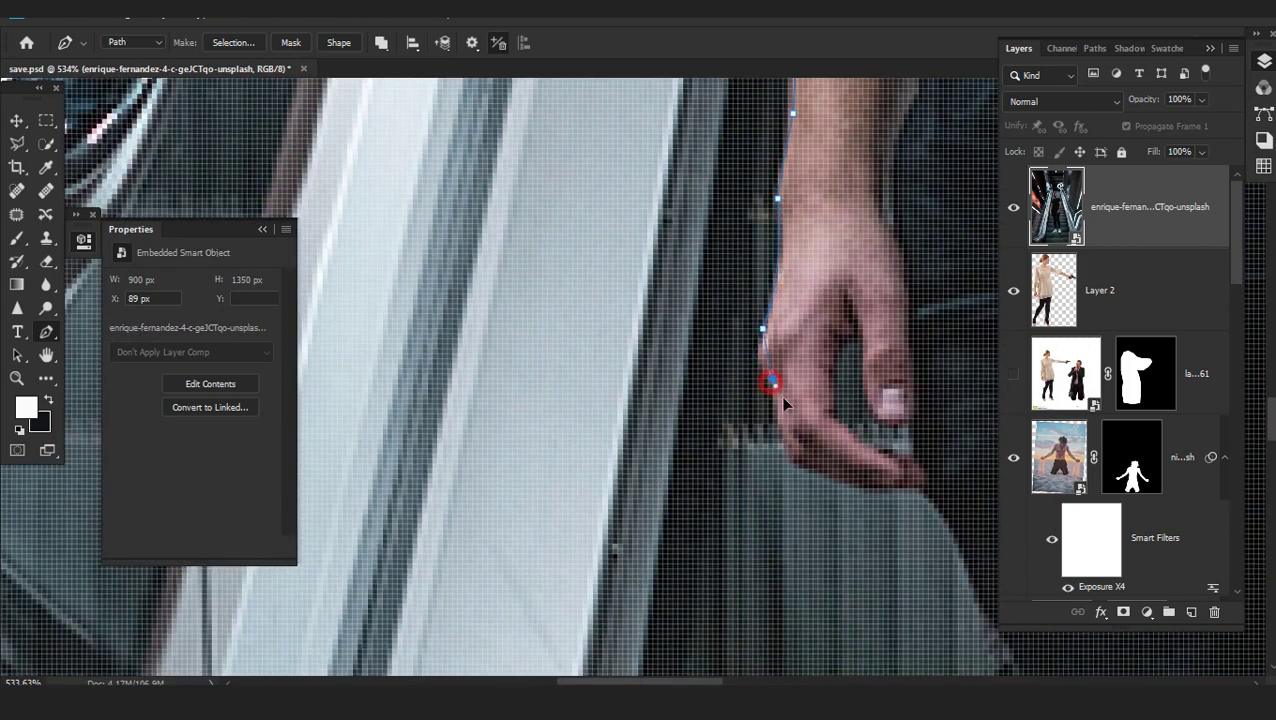
Trace the fingers and outer leg down to the shoe, close the path, and mask the escalator photo to it
left_click(924, 491, "alt")
scroll(925, 492, "down", 2)
left_click_drag(925, 492, 576, 258)
left_click(619, 342)
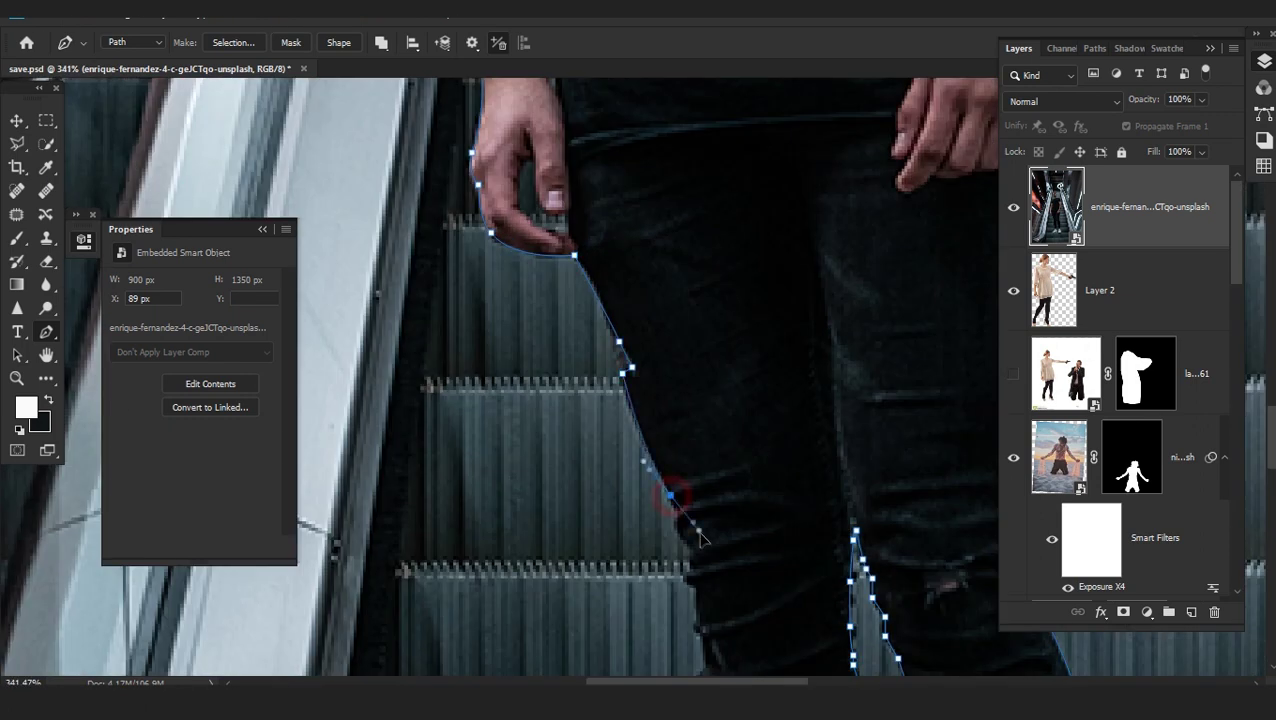
scroll(678, 390, "down", 10)
scroll(742, 370, "down", 2)
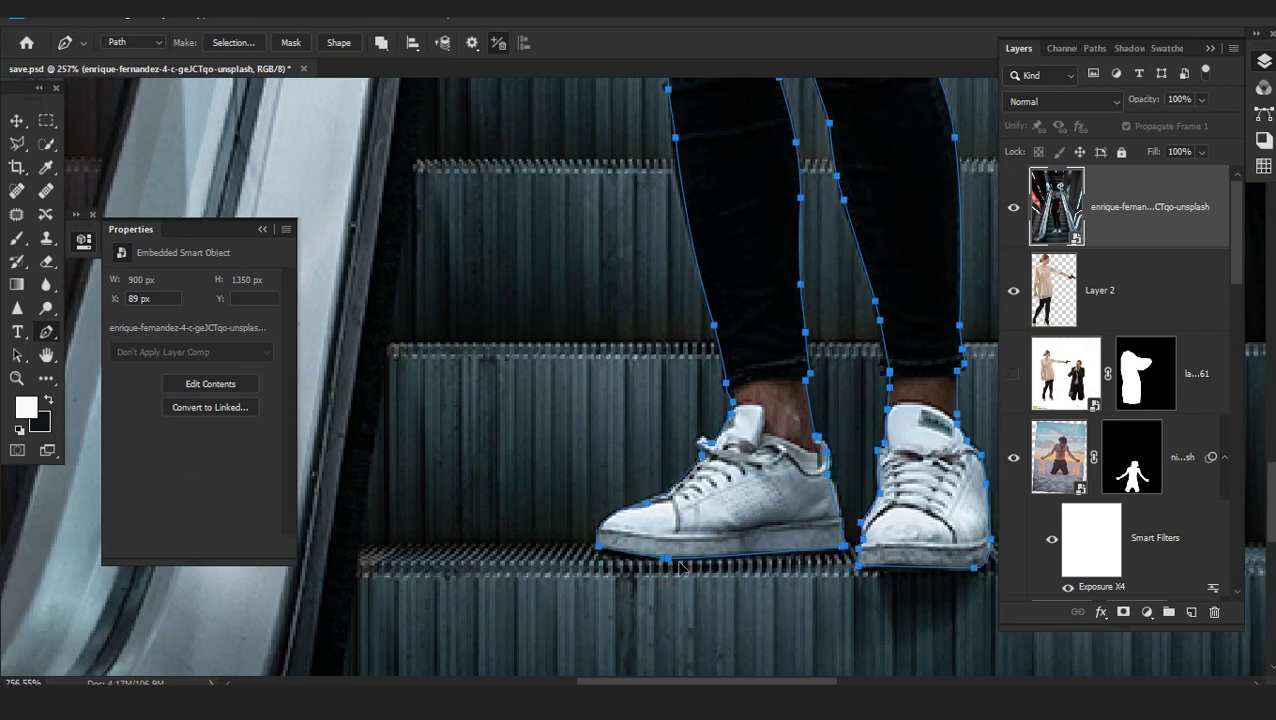
key("ctrl+Return")
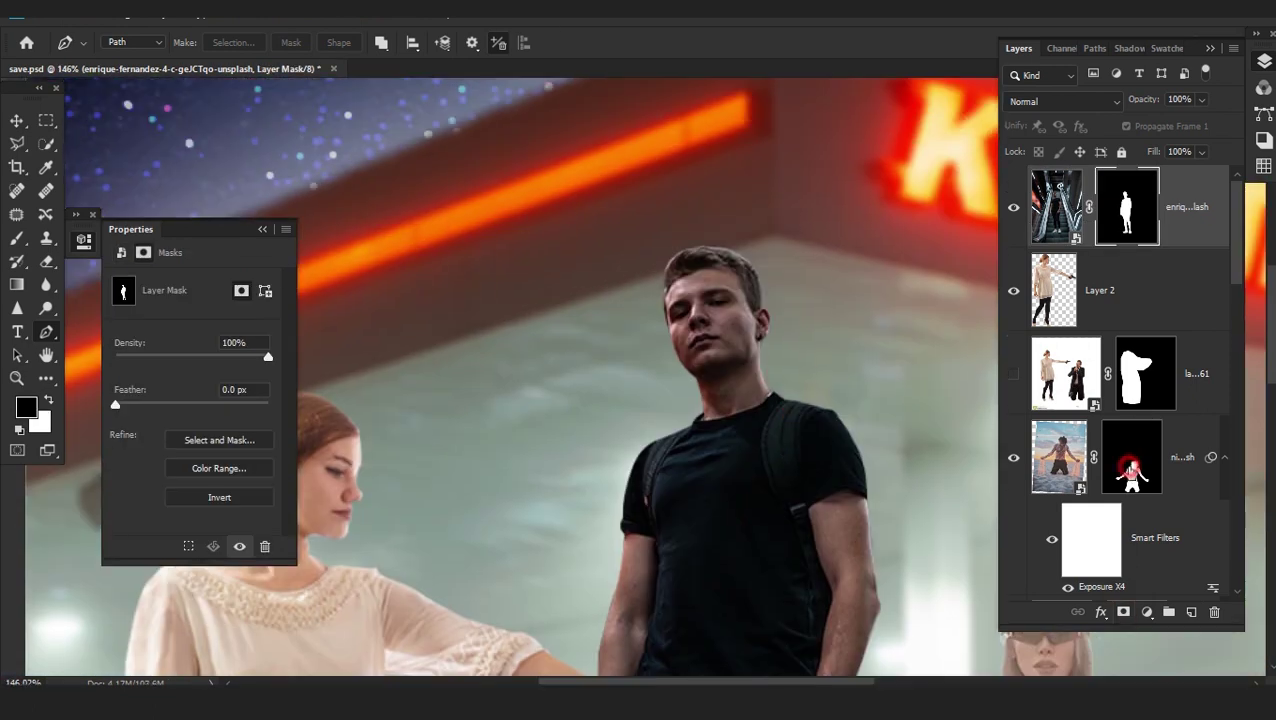
Refine the kneeling man's mask with Smart Radius at 1 px, Smooth 10 and Contrast 15%
key("alt+ctrl+r")
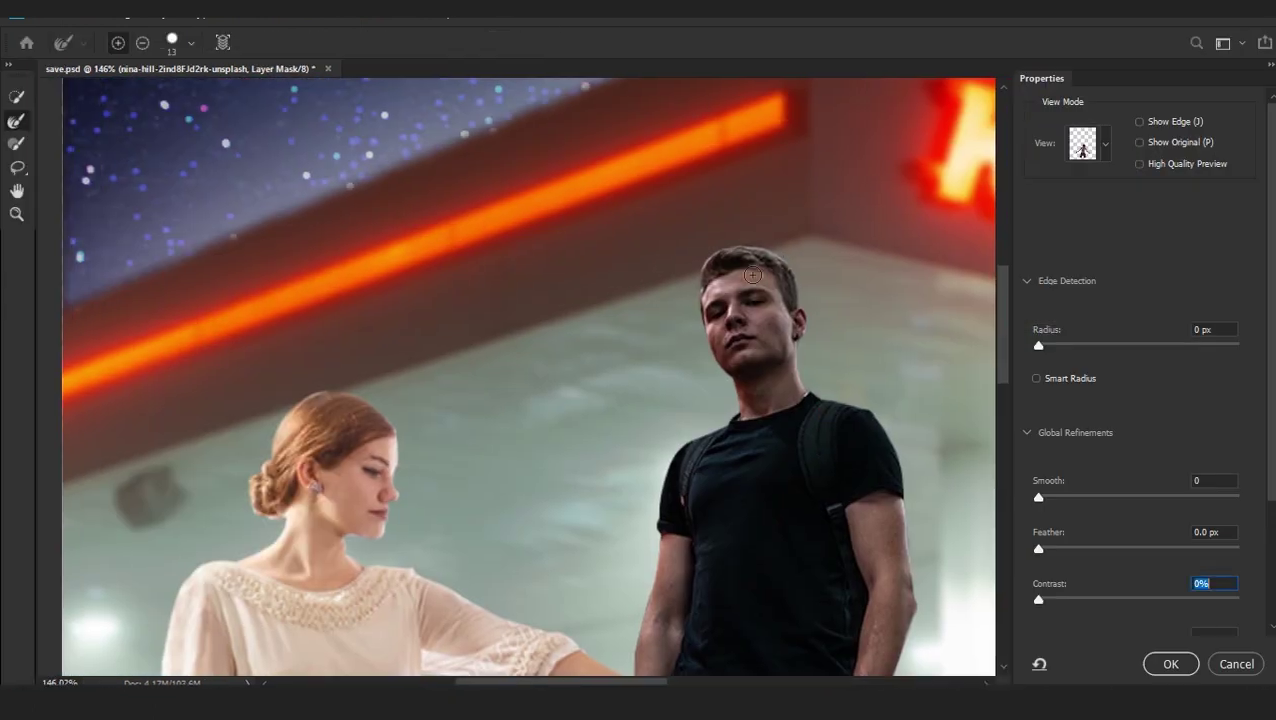
left_click_drag(1071, 348, 1046, 341)
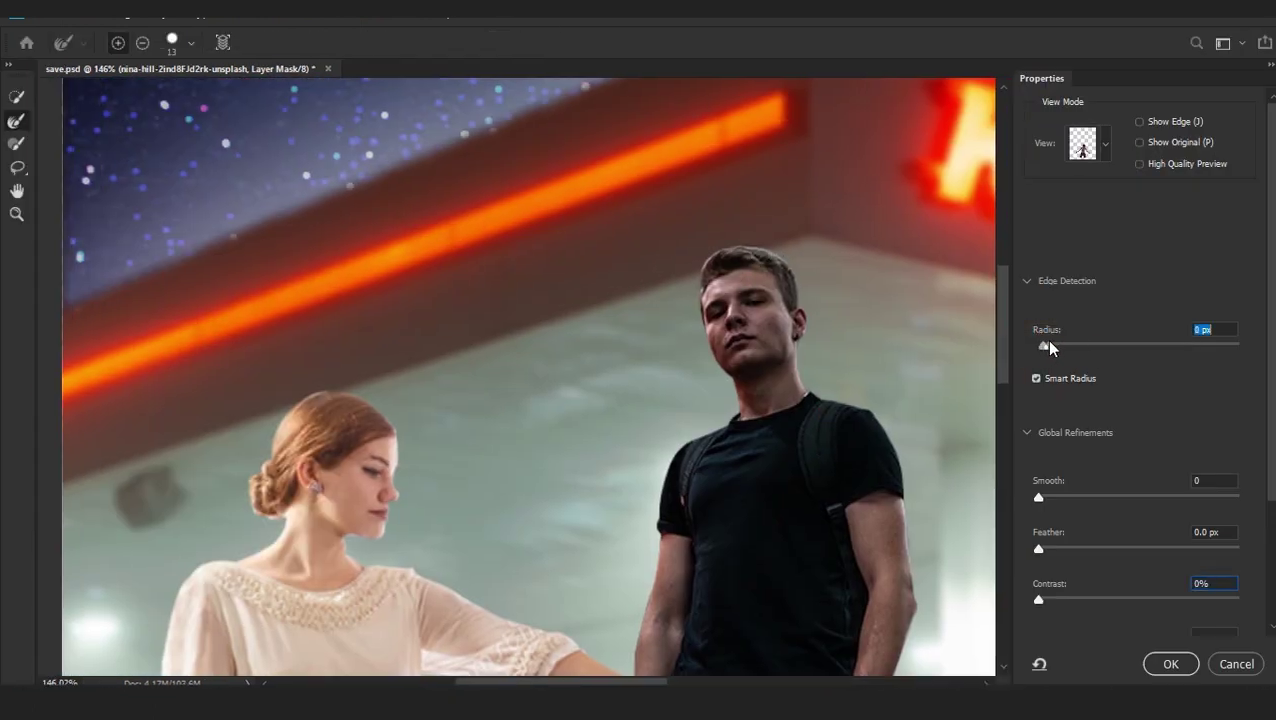
left_click(1041, 499)
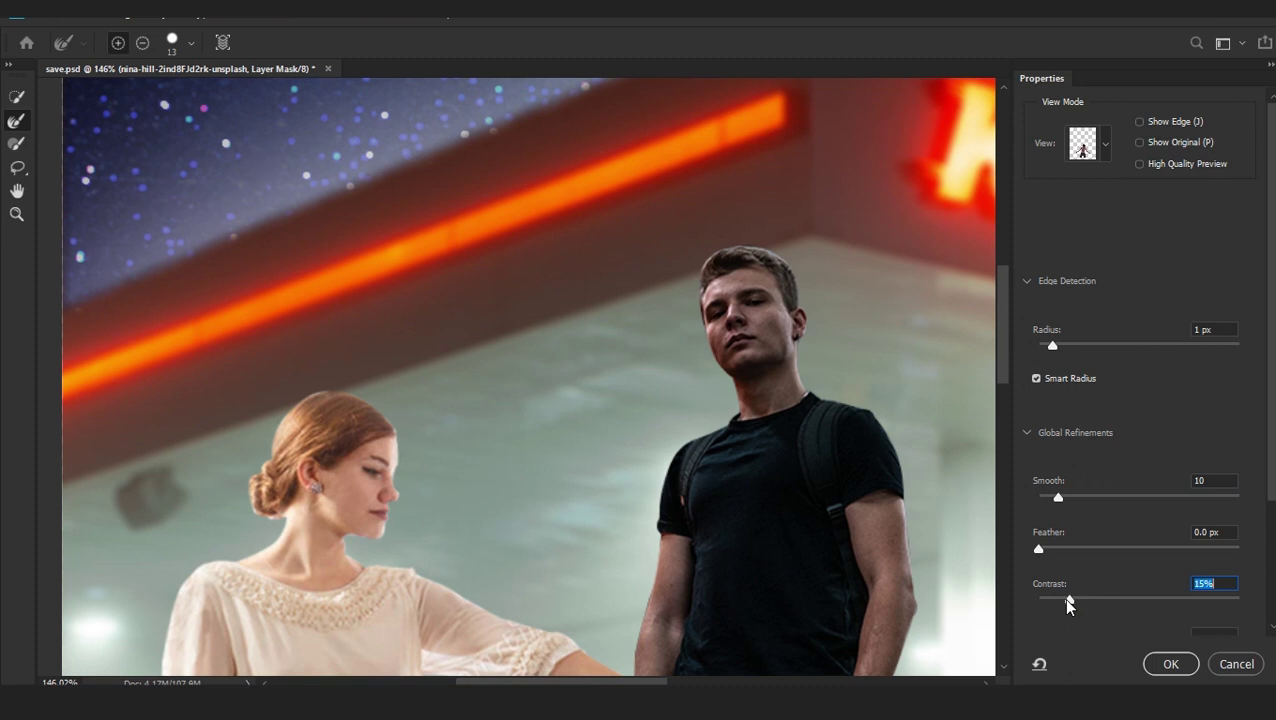
key("Return")
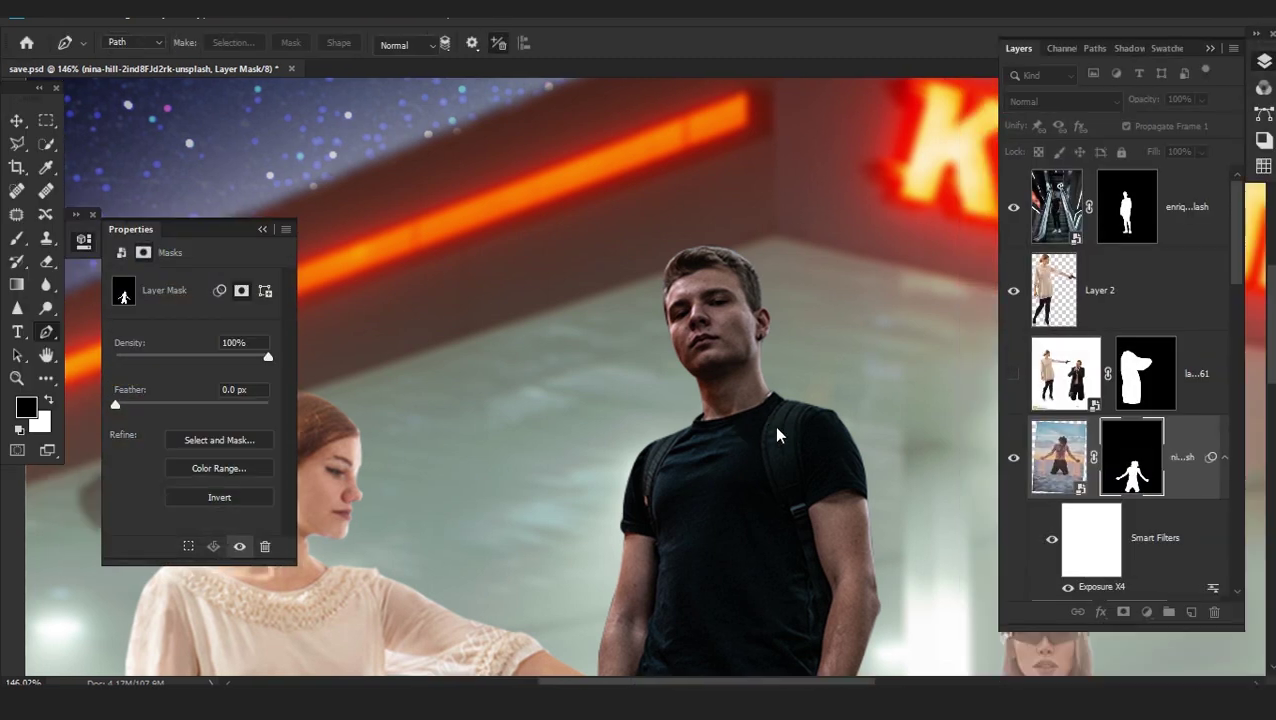
Reorder the man in black's layer so it sits directly below the kneeling man's layer
scroll(774, 428, "down", 15)
scroll(774, 428, "up", 5)
left_click(16, 121)
key("ctrl+0")
left_click_drag(1166, 228, 1171, 560)
scroll(743, 530, "up", 1)
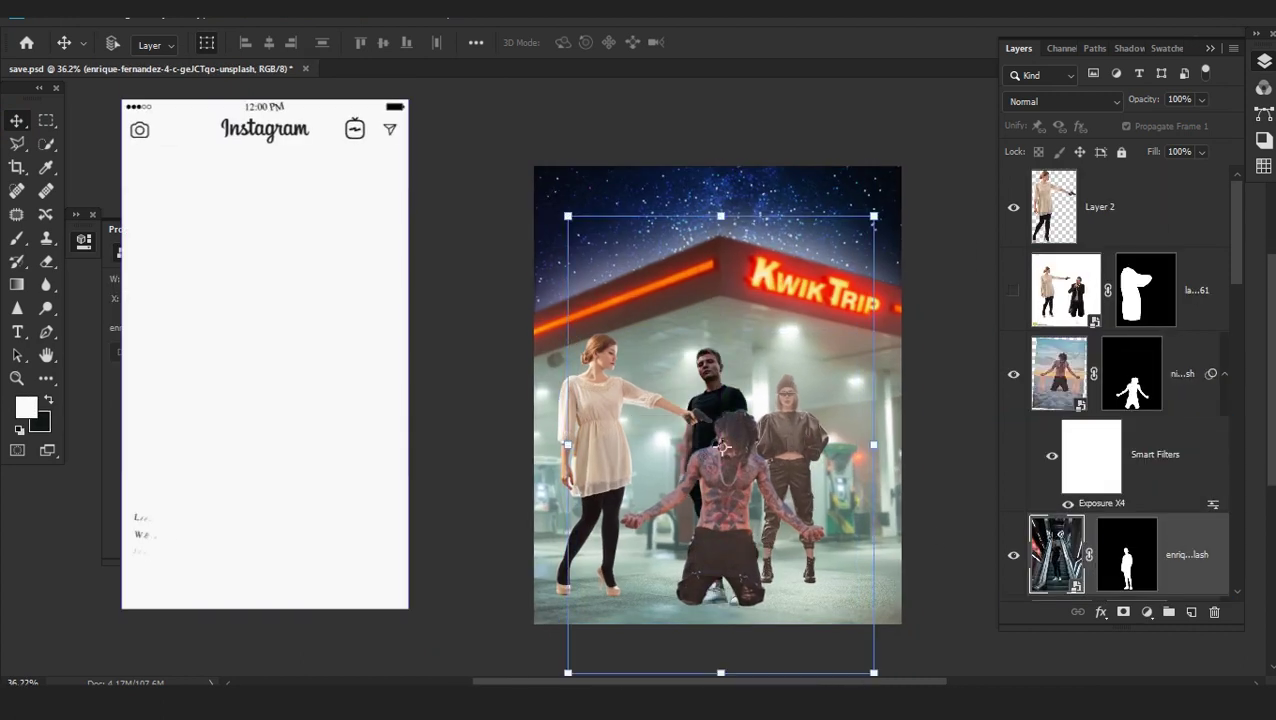
Scale the man in black to 80.89%, rotate him 0.59°, and position him behind the kneeling man
left_click_drag(873, 672, 771, 612)
scroll(749, 571, "up", 2)
left_click_drag(859, 452, 859, 454)
left_click_drag(709, 434, 709, 449)
key("Return")
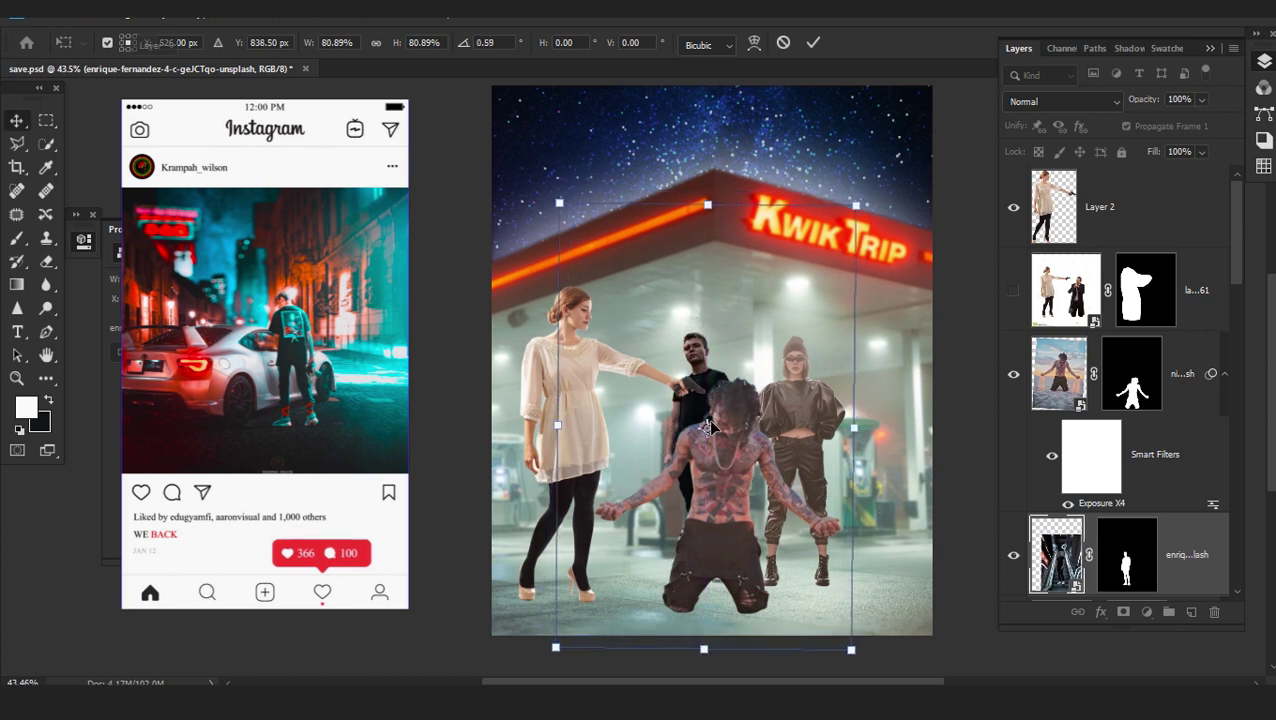
key("Return")
Duplicate the man in black's layer, hide the original, and convert the masked copy into a single smart object
scroll(740, 430, "up", 4)
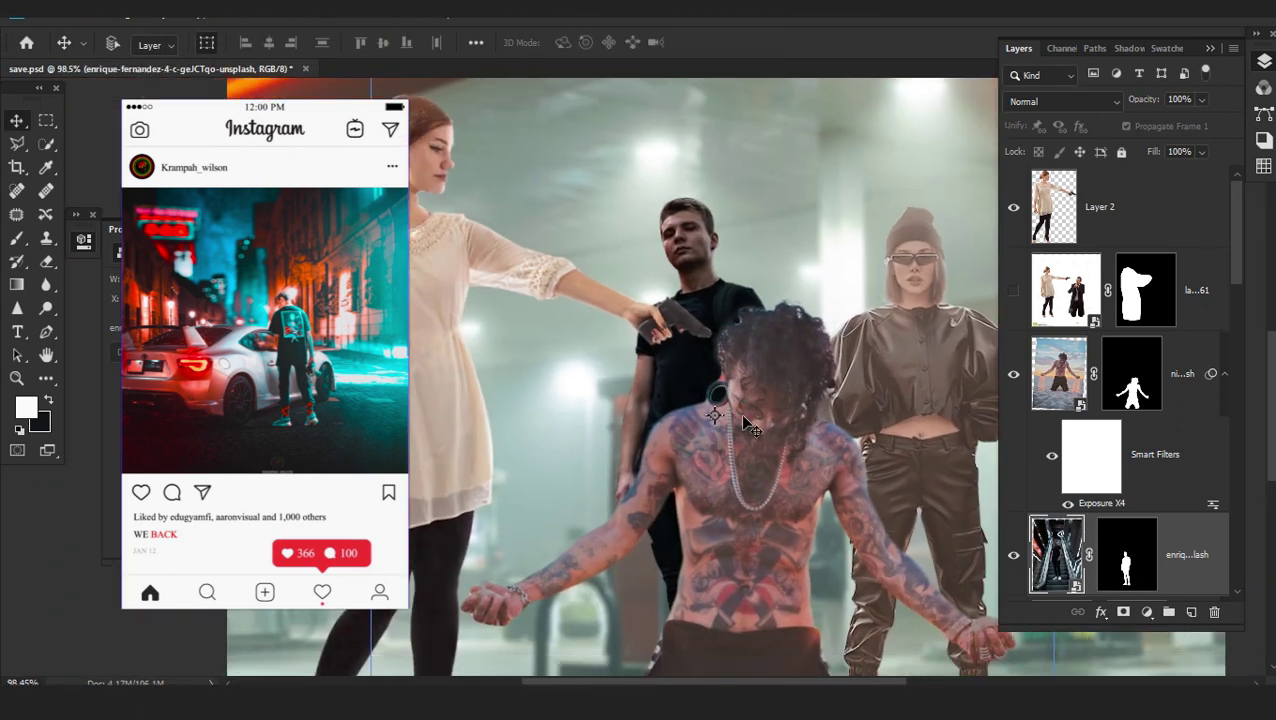
scroll(745, 425, "down", 5)
key("ctrl+t")
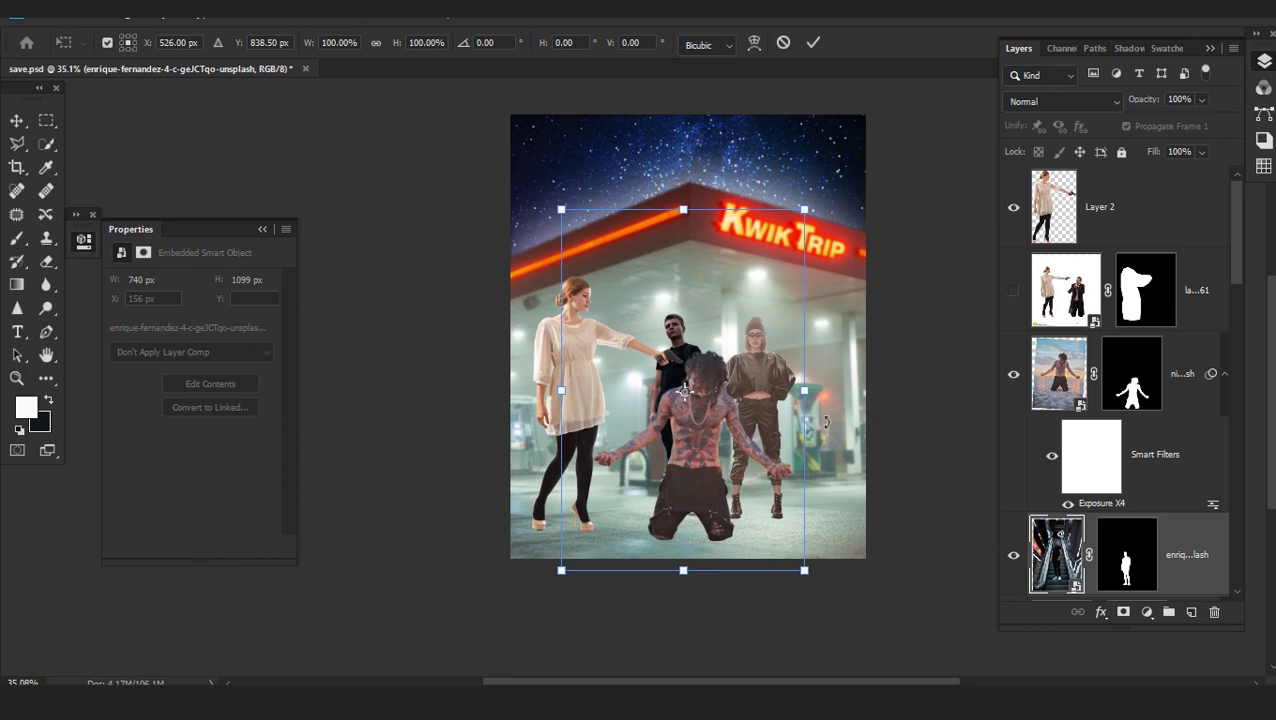
left_click(809, 43)
scroll(1213, 527, "down", 3)
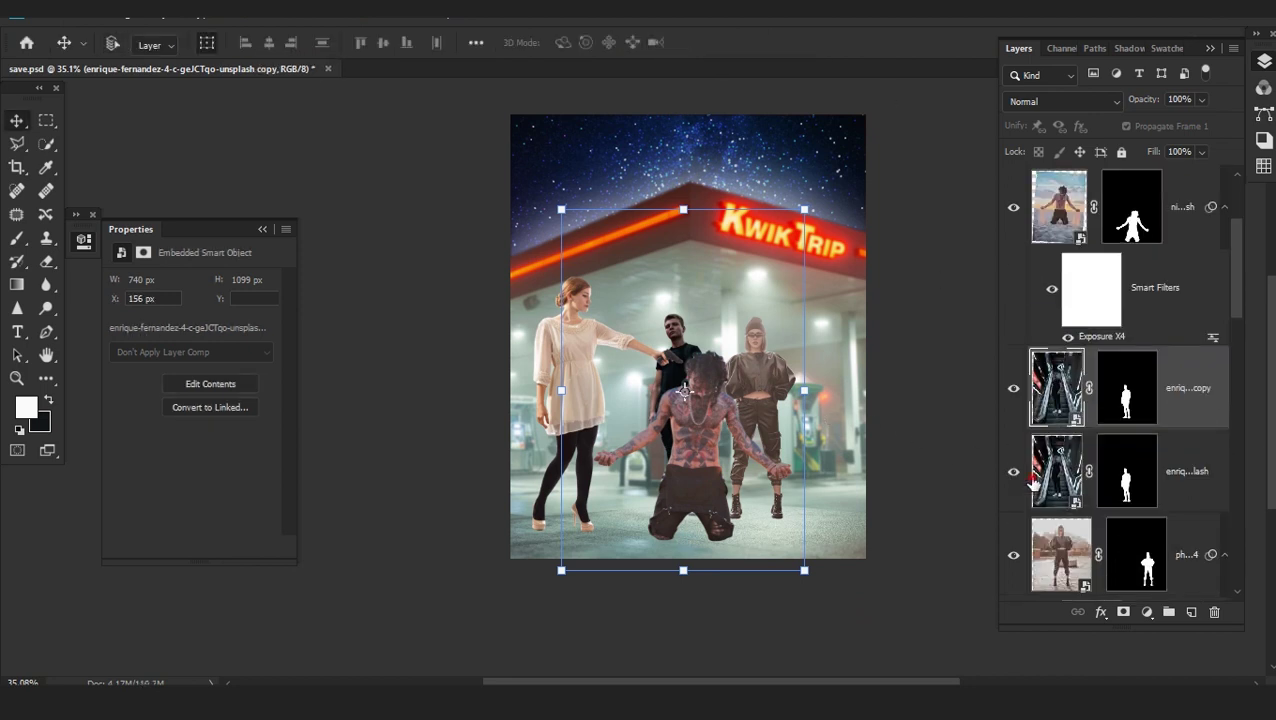
right_click(1099, 407)
left_click(1008, 208)
Distort and slightly rotate the man in black's copy to about 184 × 634 px, standing directly behind the kneeling man
left_click_drag(679, 477, 637, 477)
scroll(655, 505, "up", 2)
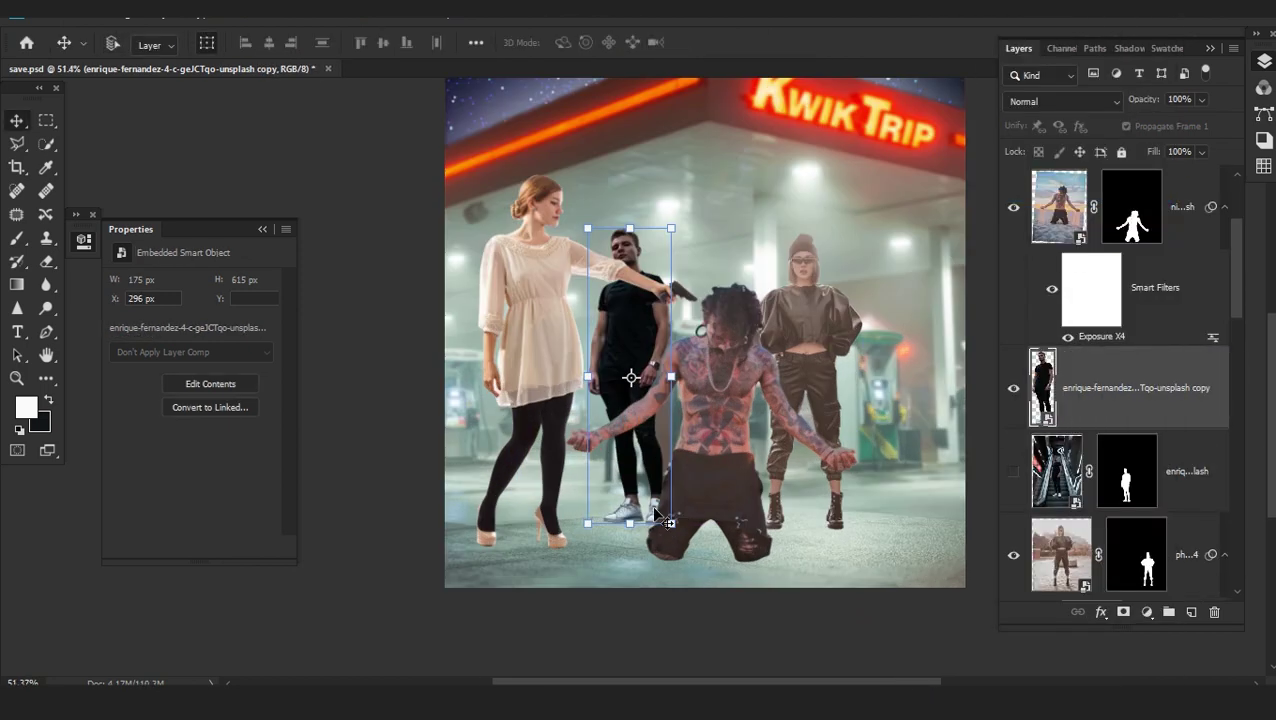
left_click_drag(670, 525, 662, 520)
left_click_drag(671, 229, 673, 231)
left_click_drag(587, 523, 586, 517)
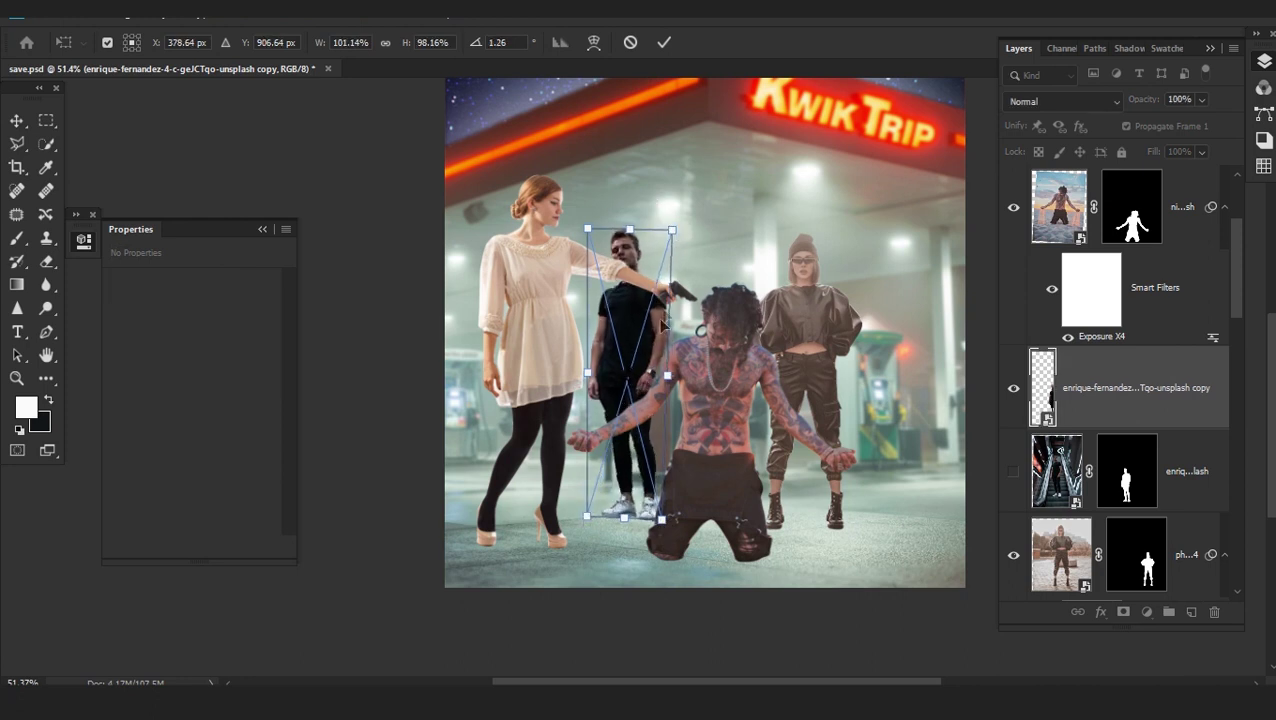
left_click_drag(630, 230, 641, 232)
left_click_drag(623, 476, 685, 485)
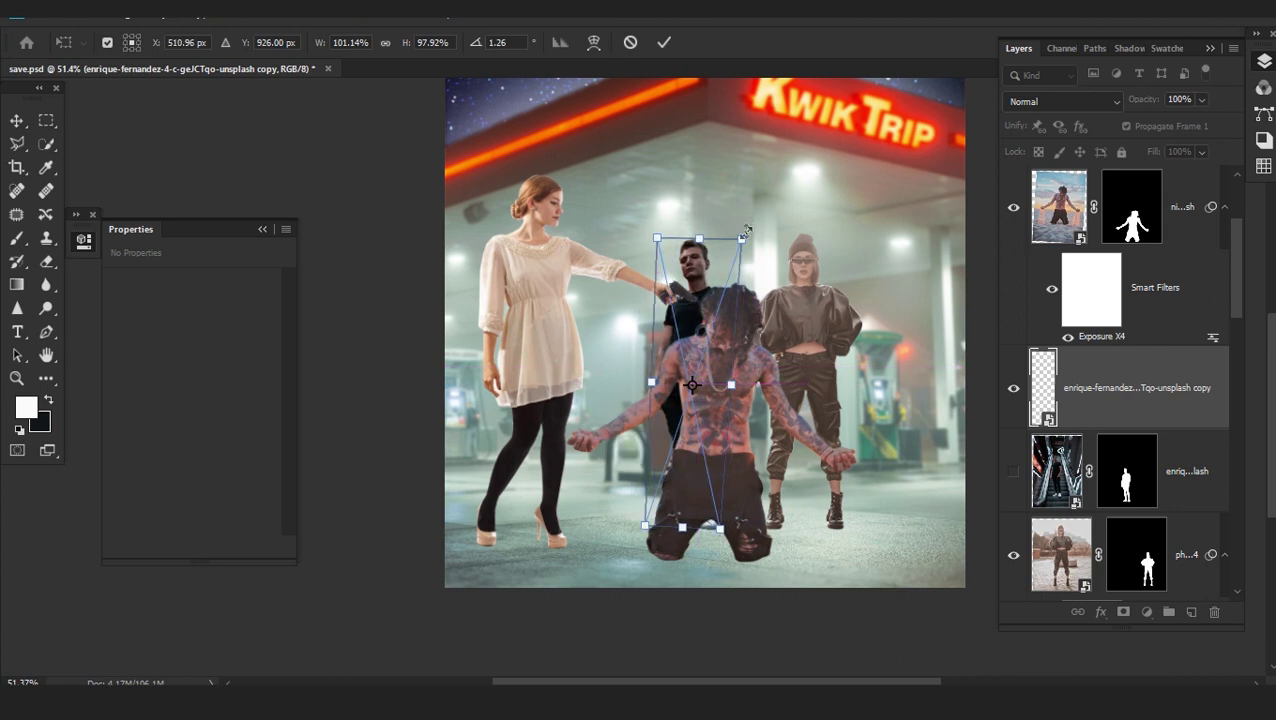
key("Return")
scroll(697, 415, "up", 2)
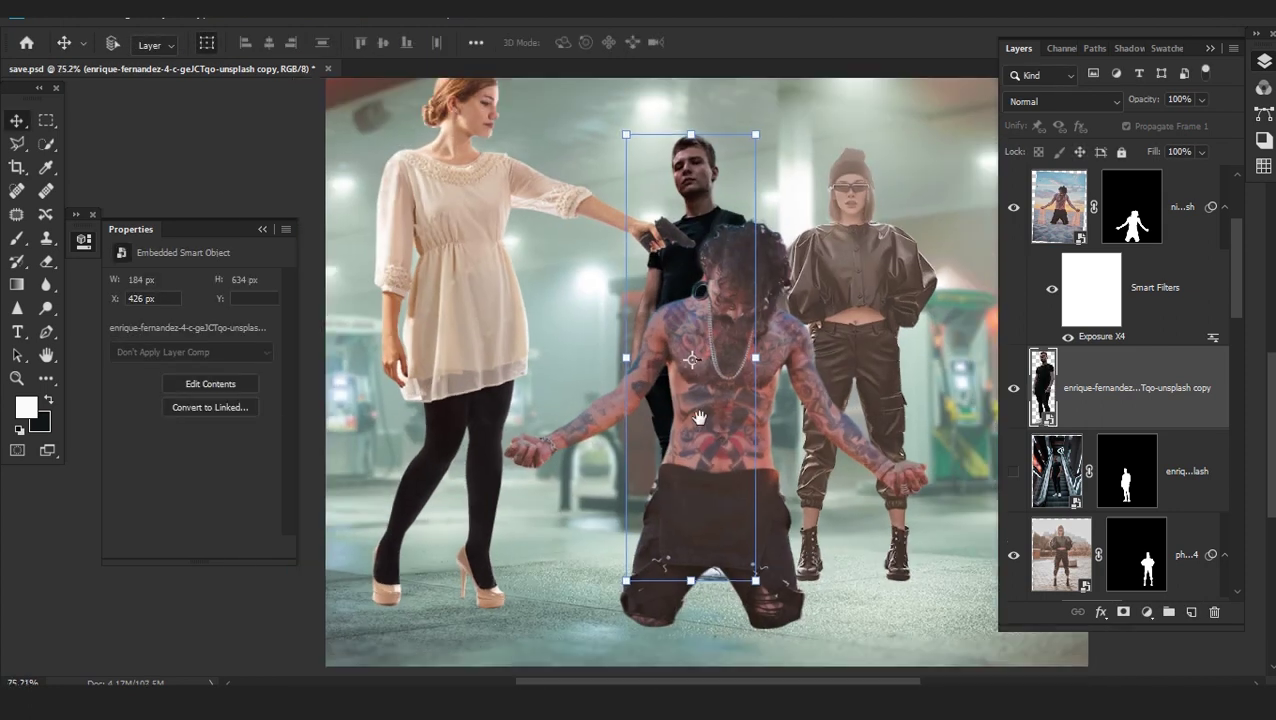
Shift the man in black toward the armed woman to X 393 px so more of his body shows
scroll(697, 415, "down", 1)
left_click_drag(683, 511, 706, 511)
key("ctrl+t")
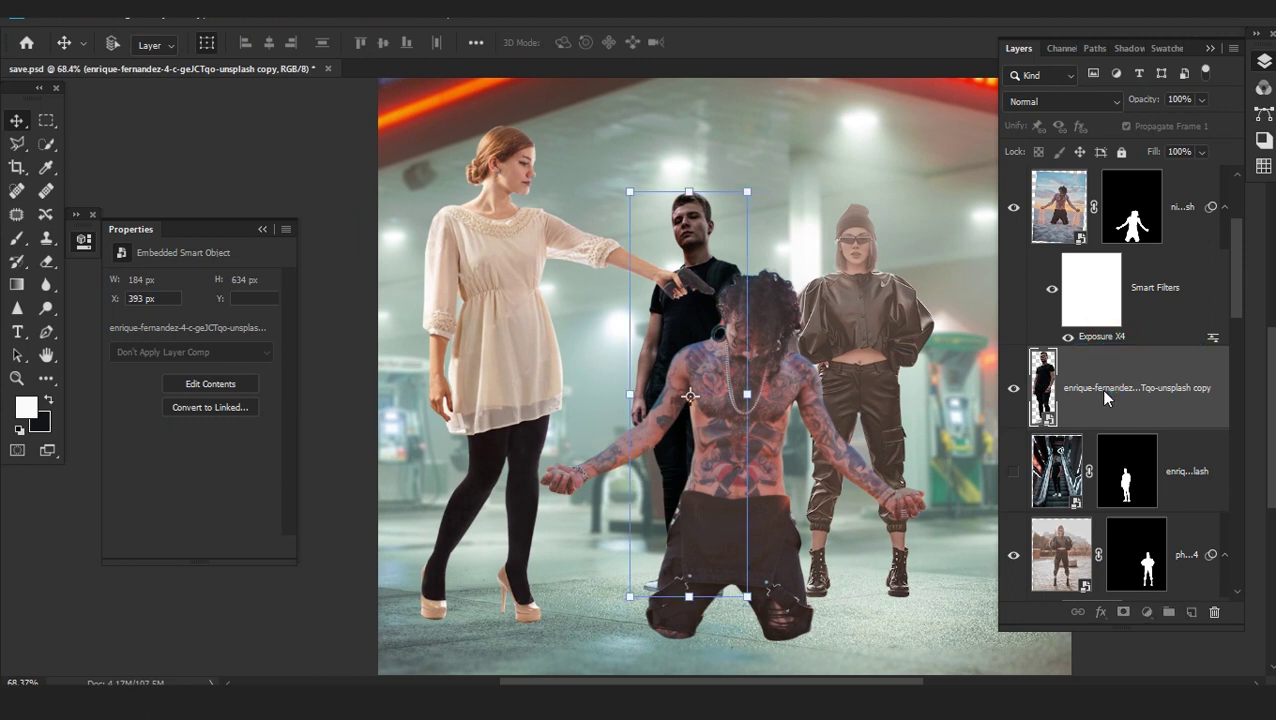
Brighten the man in black with a smart filter and scale the armed woman's layer to 0.6 × 1.02 in
left_click(751, 386)
scroll(754, 383, "up", 2)
scroll(754, 383, "down", 2)
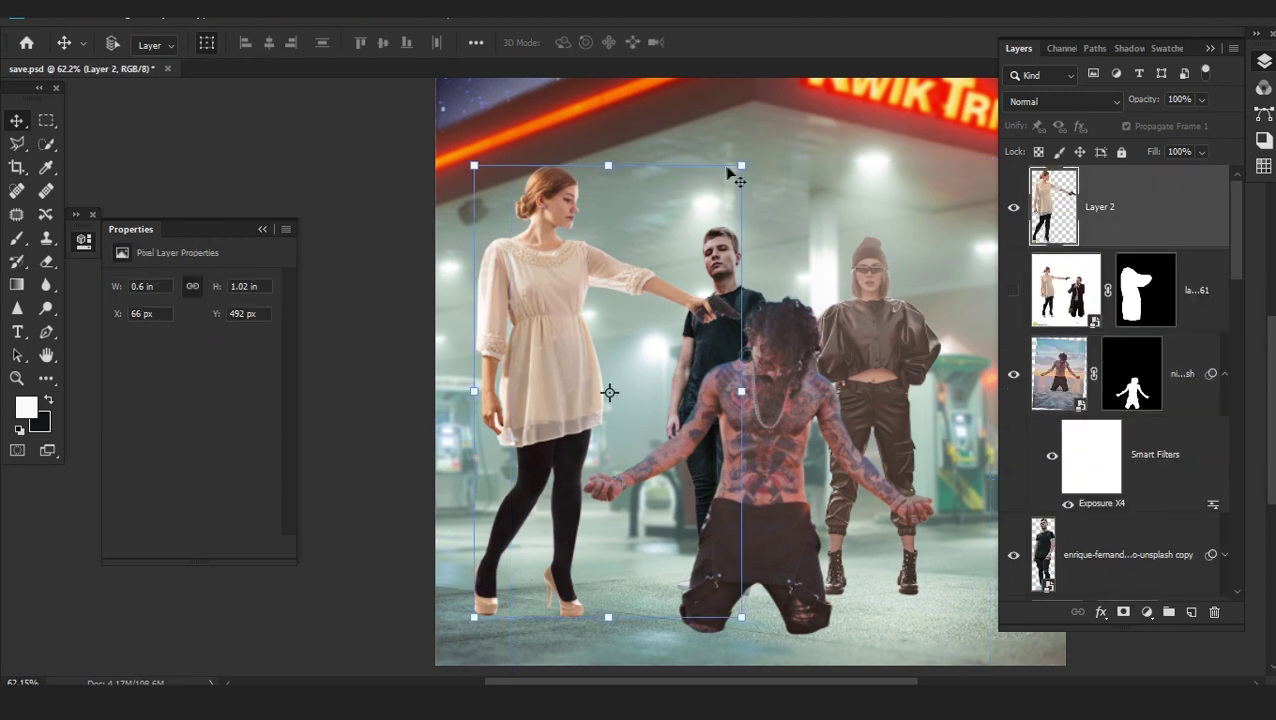
Scale the armed woman's layer down slightly to 0.59 × 1 in
left_click_drag(735, 171, 733, 168)
key("Return")
scroll(883, 428, "up", 2)
left_click_drag(883, 428, 826, 383)
scroll(766, 386, "down", 2)
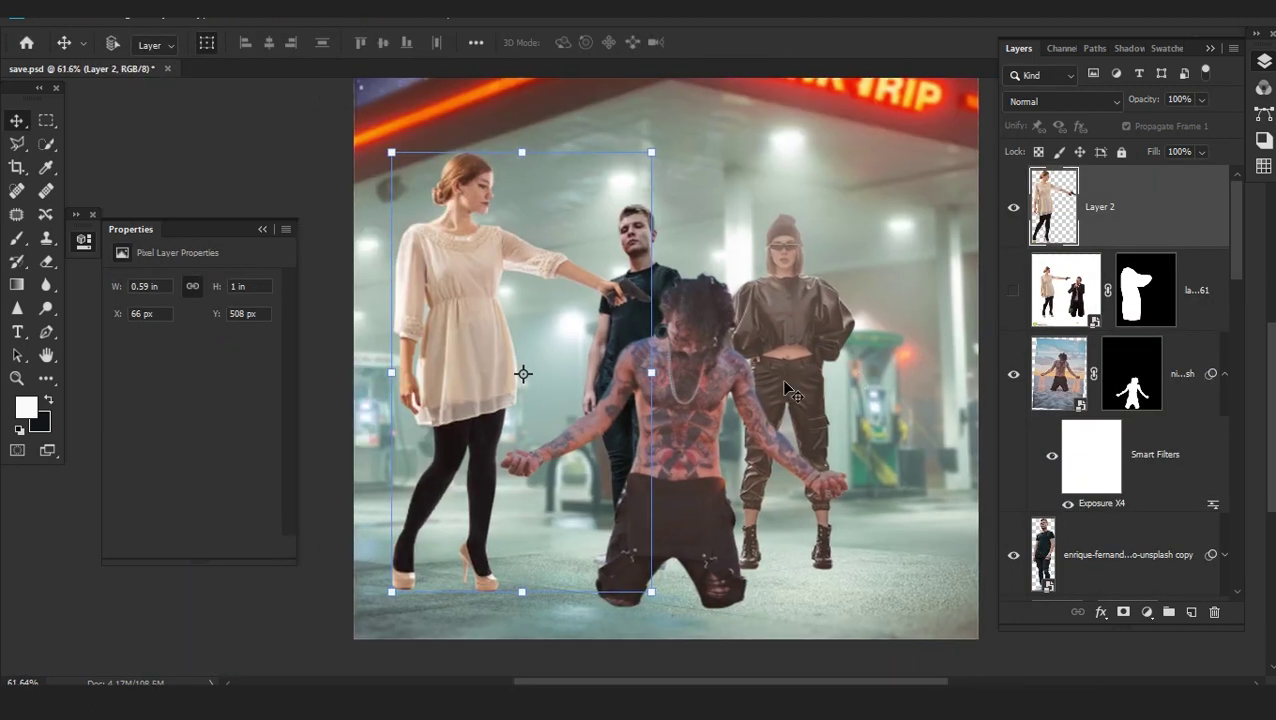
Shrink the man in black's copy to about 119 × 426 px and stand him between the armed woman and the kneeling man
left_click(1128, 545)
left_click_drag(686, 569, 652, 456)
left_click_drag(558, 387, 553, 411)
left_click_drag(613, 403, 546, 488)
left_click_drag(578, 546, 571, 503)
left_click_drag(552, 453, 560, 492)
left_click_drag(618, 476, 620, 473)
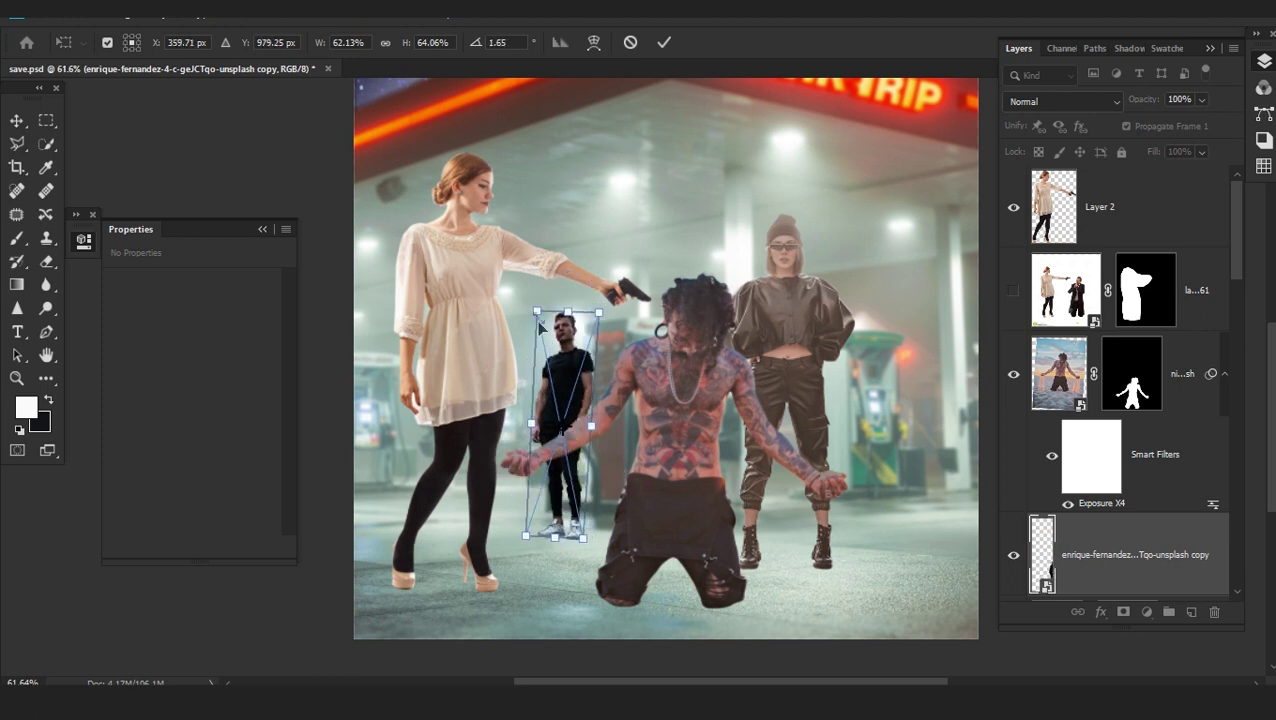
key("Return")
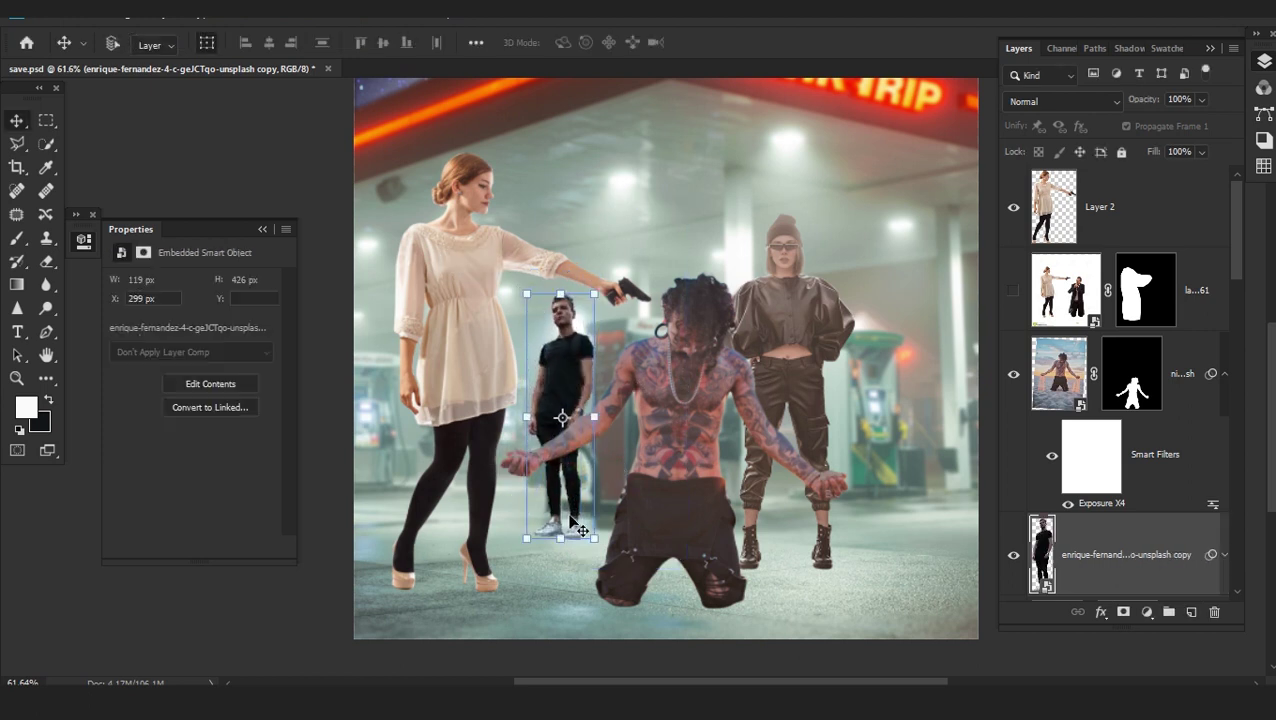
Apply a Gaussian Blur with a 1.4 pixel radius to the man in black's copy
left_click(275, 16)
mouse_move(131, 246)
left_click(313, 307)
left_click(54, 429)
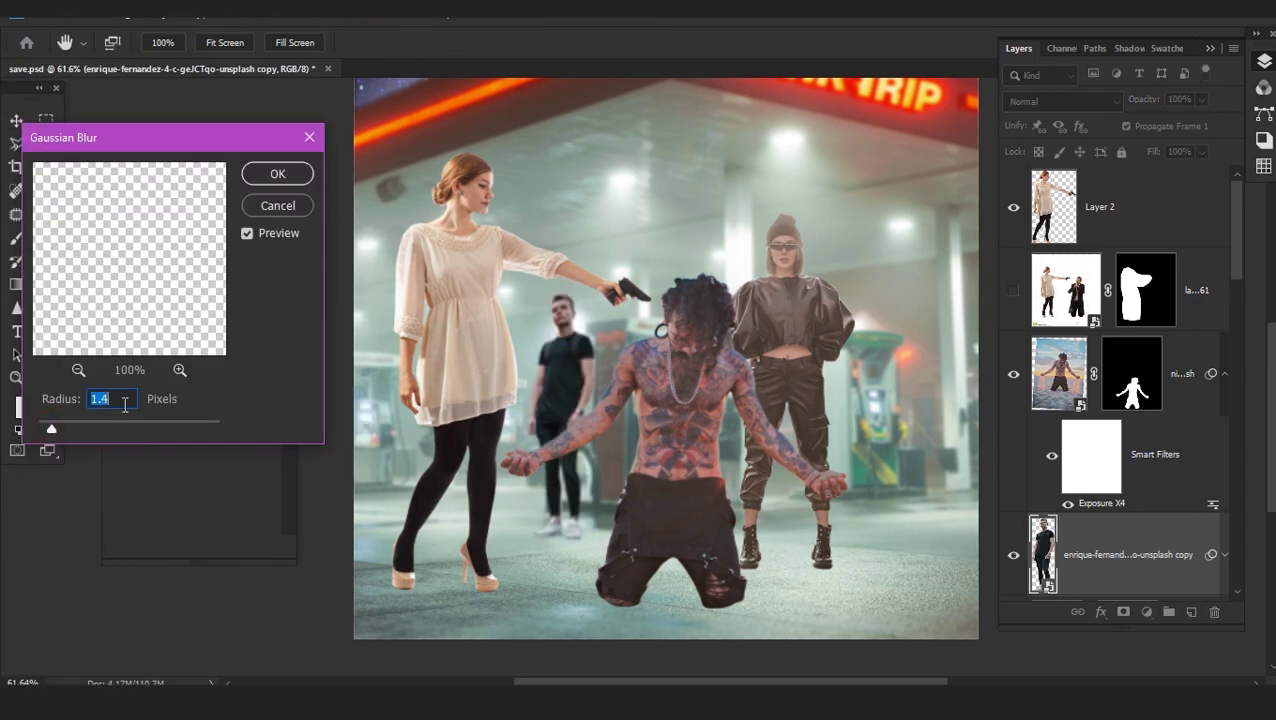
left_click(291, 177)
Move the leather-clad woman about 41 px toward the kneeling man and 18 px down
scroll(745, 432, "down", 1)
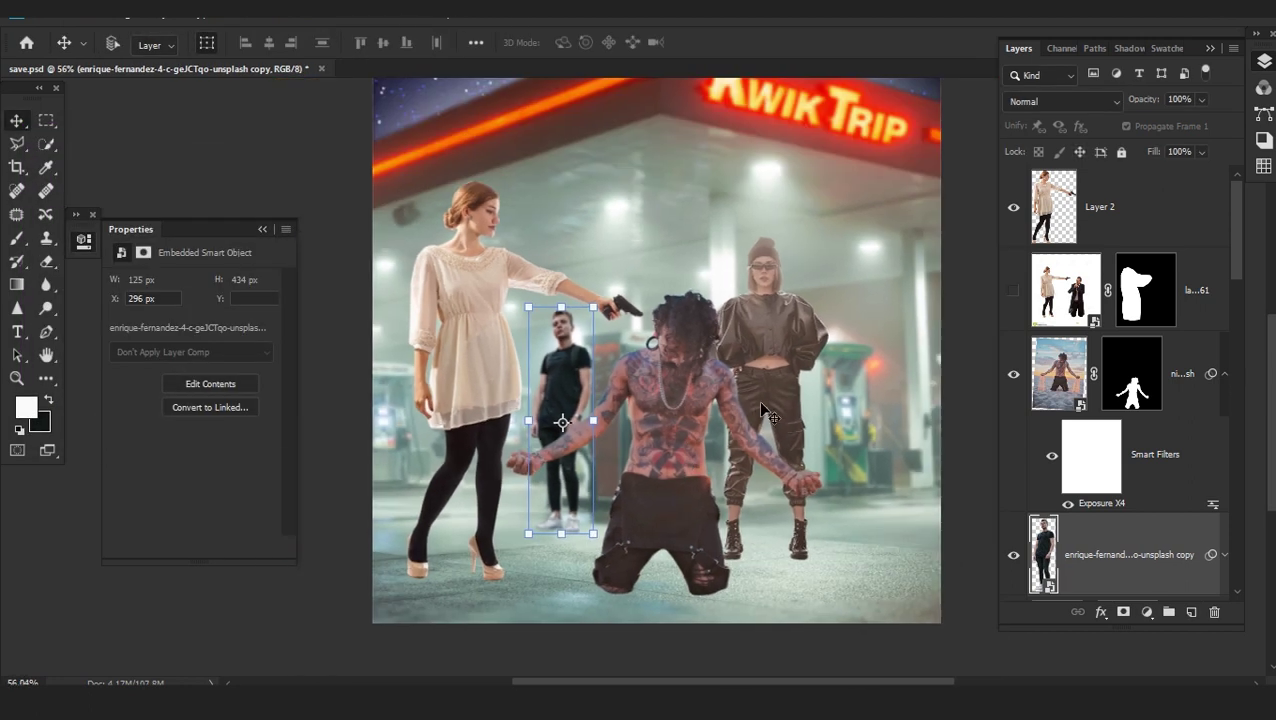
scroll(690, 474, "up", 3)
scroll(650, 455, "down", 3)
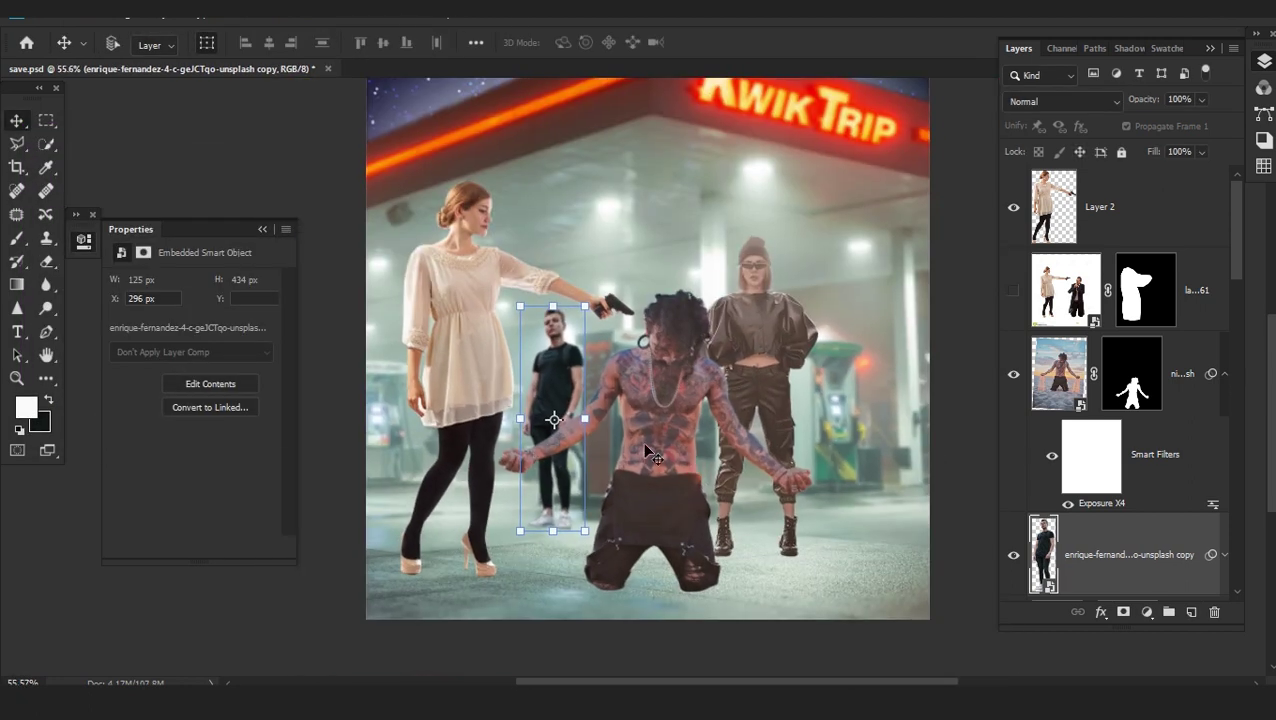
scroll(775, 420, "up", 2)
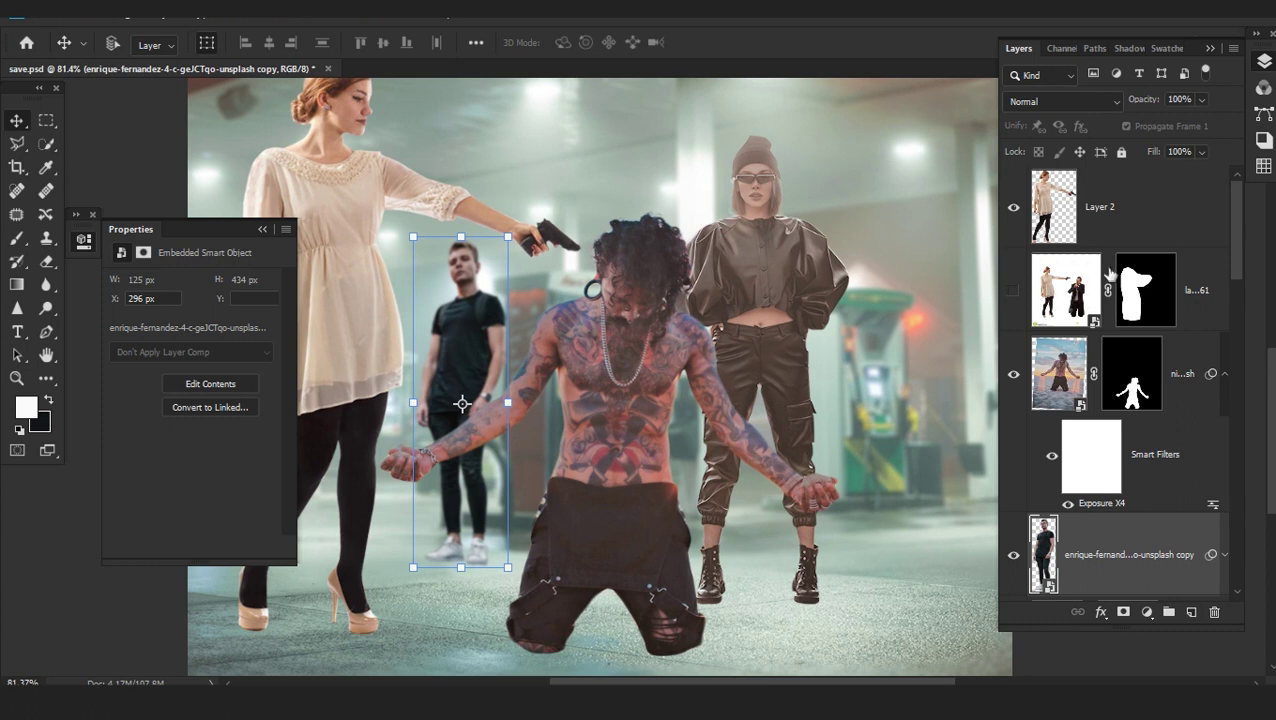
scroll(1113, 330, "down", 3)
left_click_drag(738, 553, 708, 572)
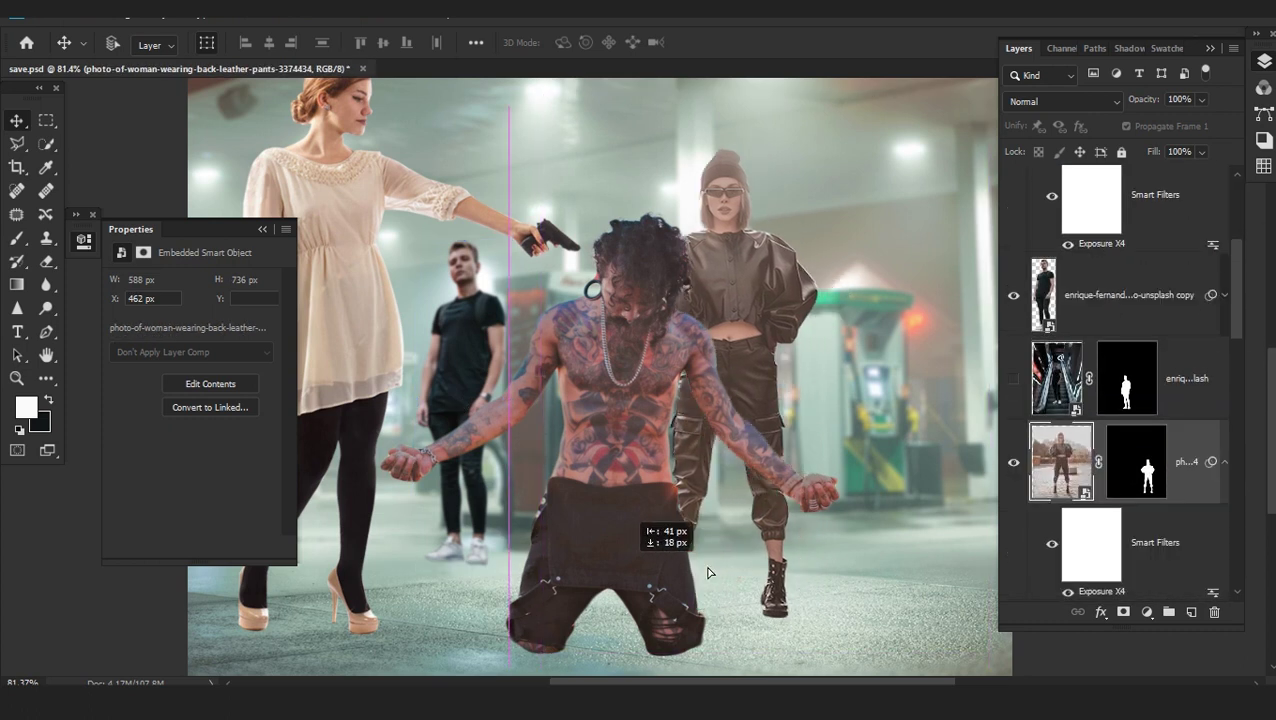
Scale the cat image to about 132 × 96 px and stand it on the ground near the fuel pump
scroll(707, 572, "down", 2)
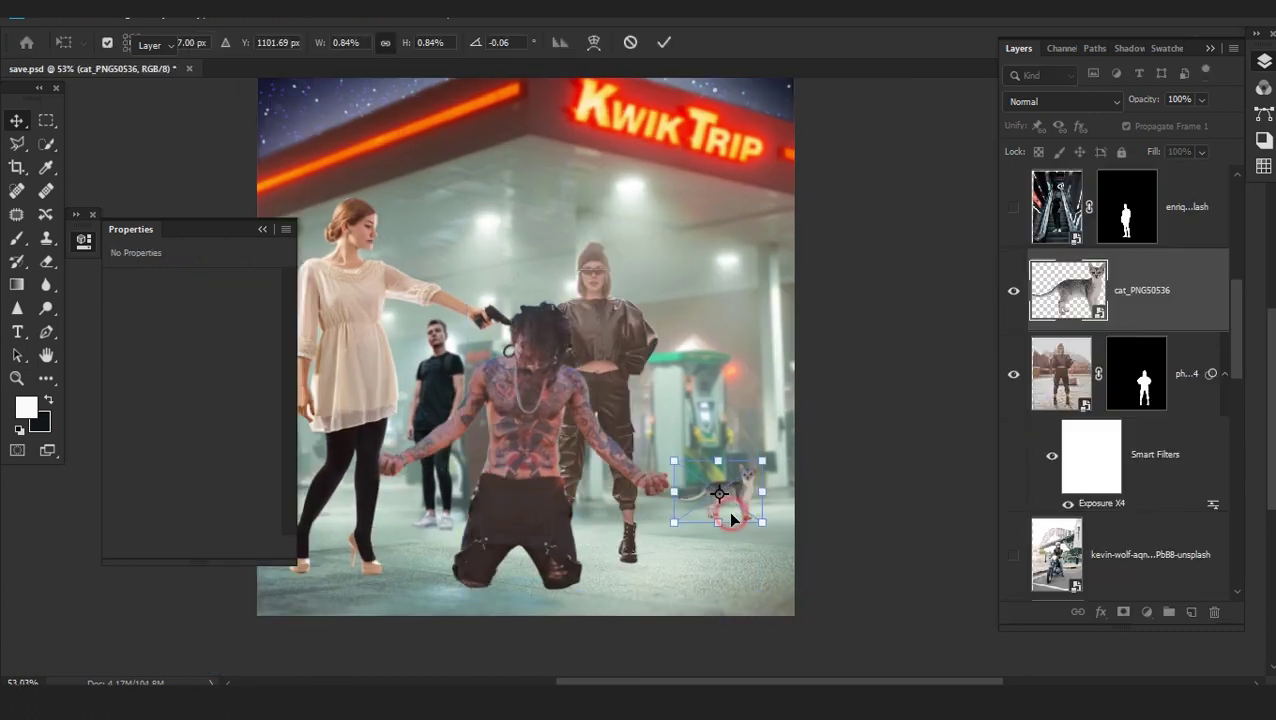
scroll(700, 490, "up", 2)
left_click_drag(763, 520, 742, 494)
left_click_drag(709, 484, 742, 509)
key("Return")
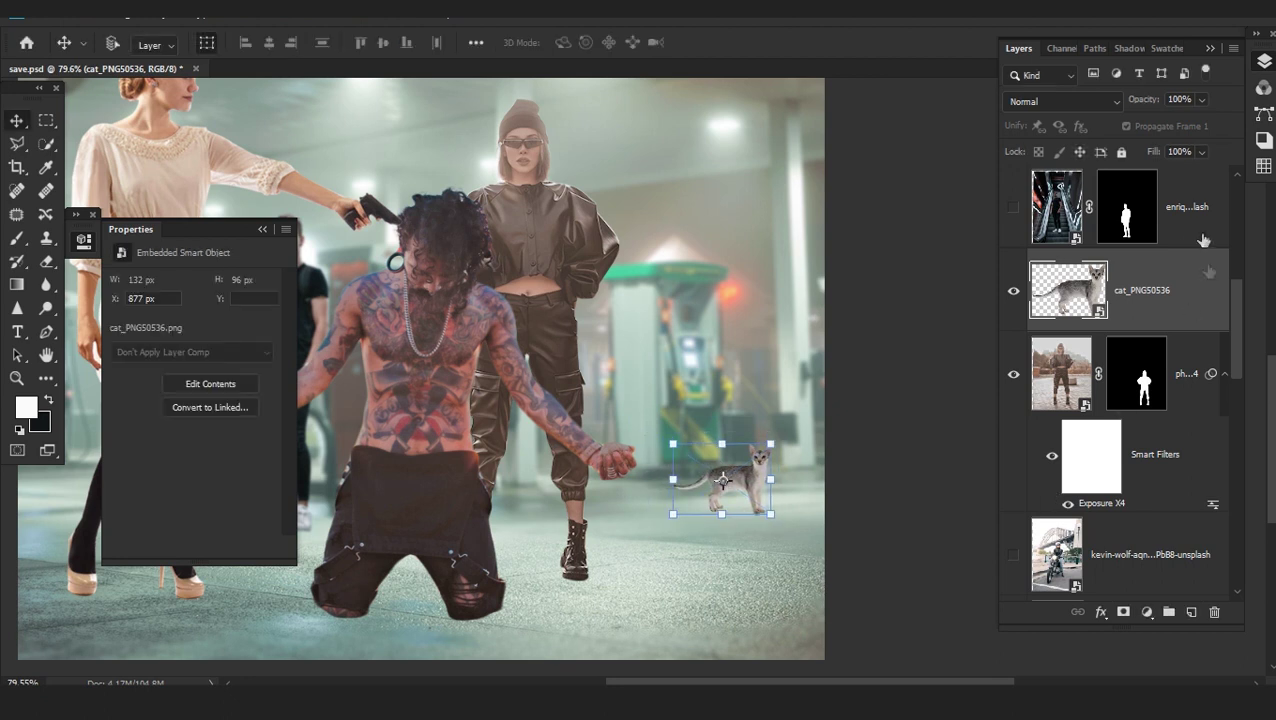
Apply a Gaussian Blur with a 1.1 pixel radius to the cat
left_click(290, 16)
mouse_move(300, 237)
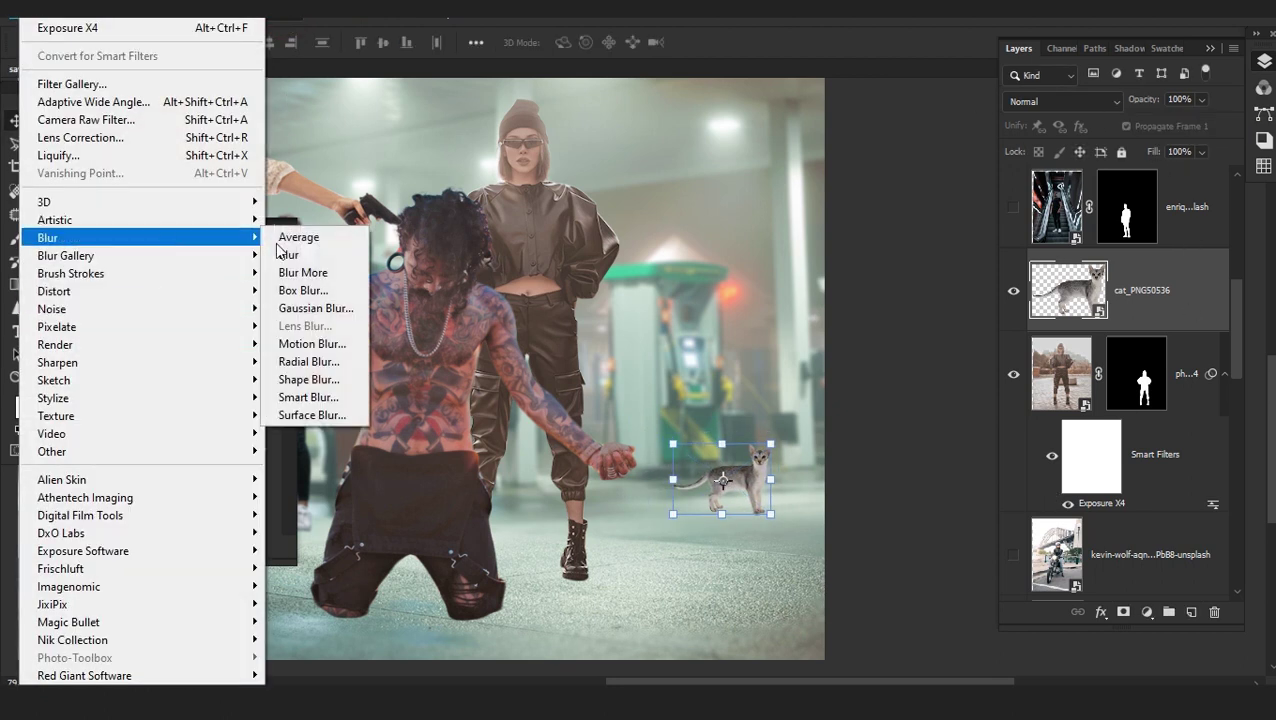
left_click(392, 312)
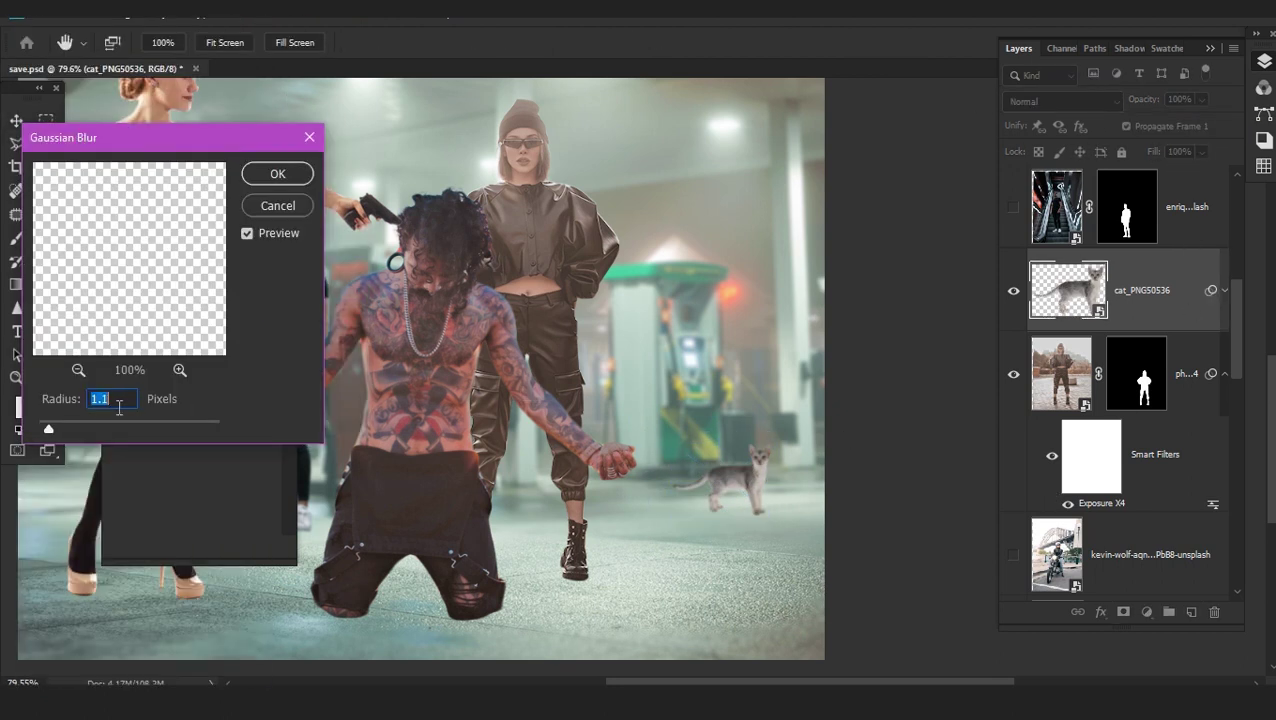
left_click(267, 174)
Place the gangster_PNG65 figure beside the leather-clad woman, scaled to 8.23% × 8.24%
scroll(660, 516, "down", 7)
scroll(635, 513, "up", 3)
left_click_drag(544, 513, 650, 553)
scroll(658, 540, "down", 2)
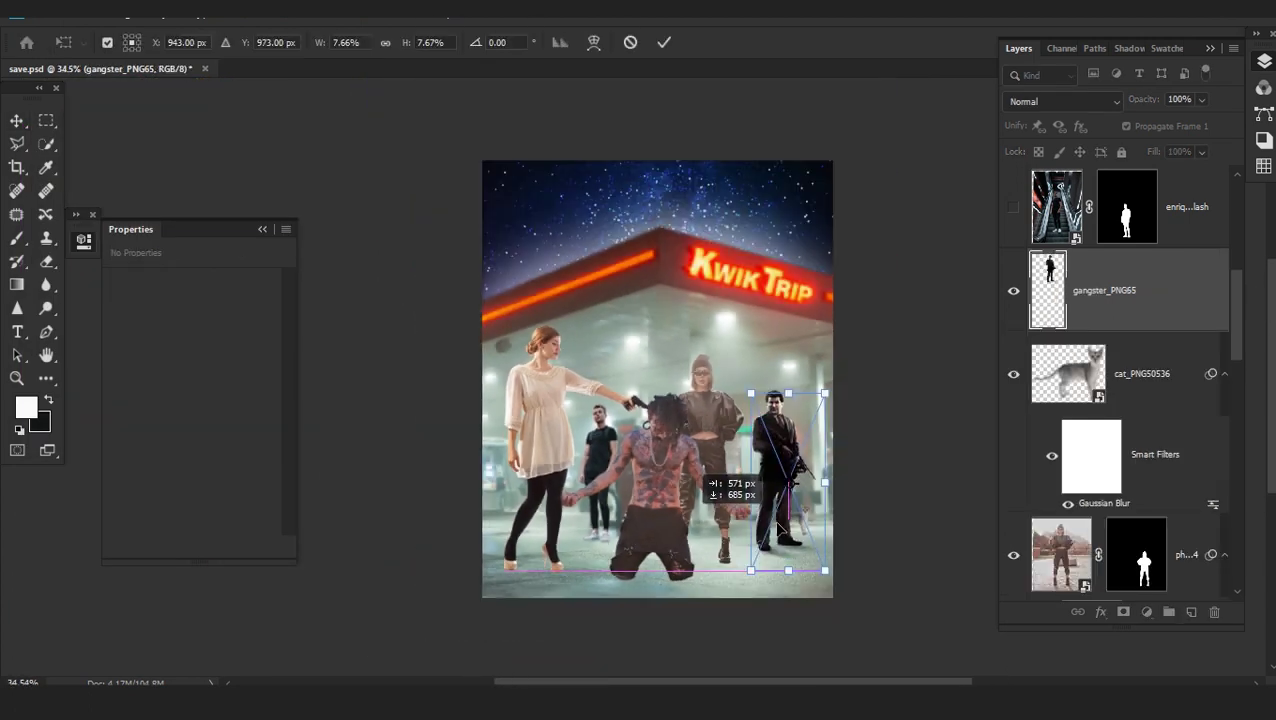
scroll(785, 513, "up", 2)
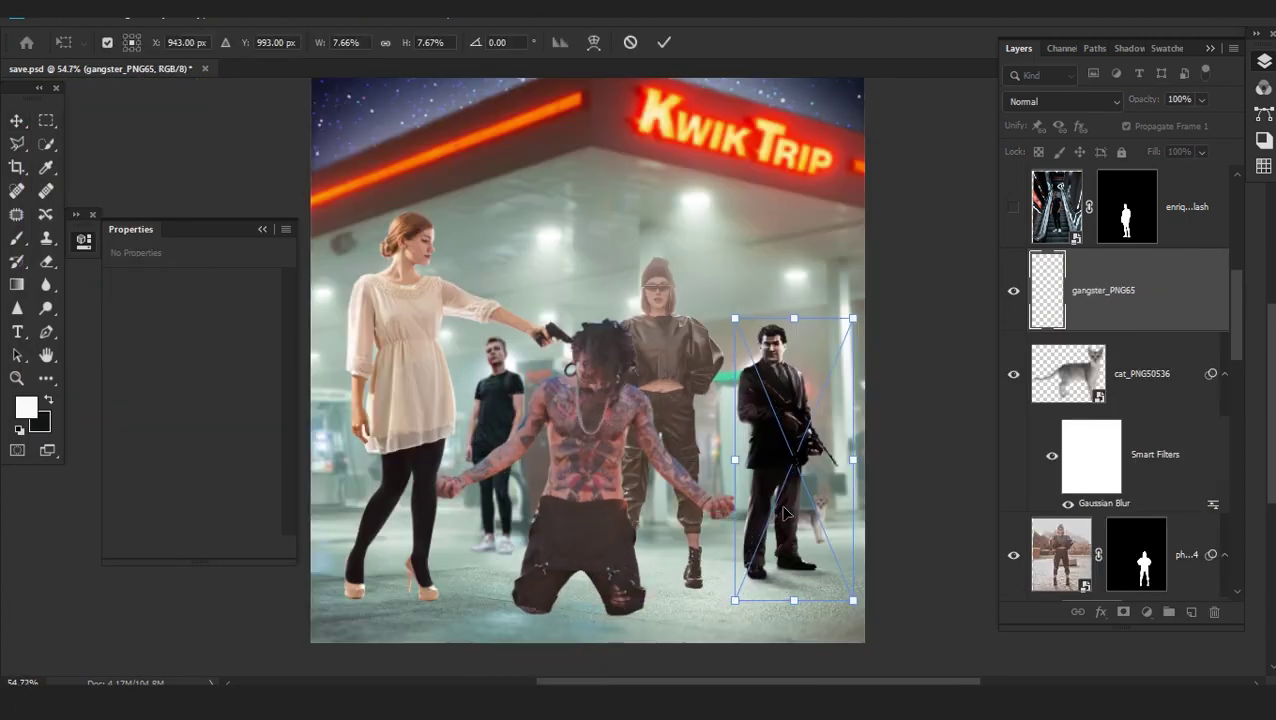
left_click_drag(729, 318, 724, 302)
left_click_drag(778, 513, 784, 515)
key("Return")
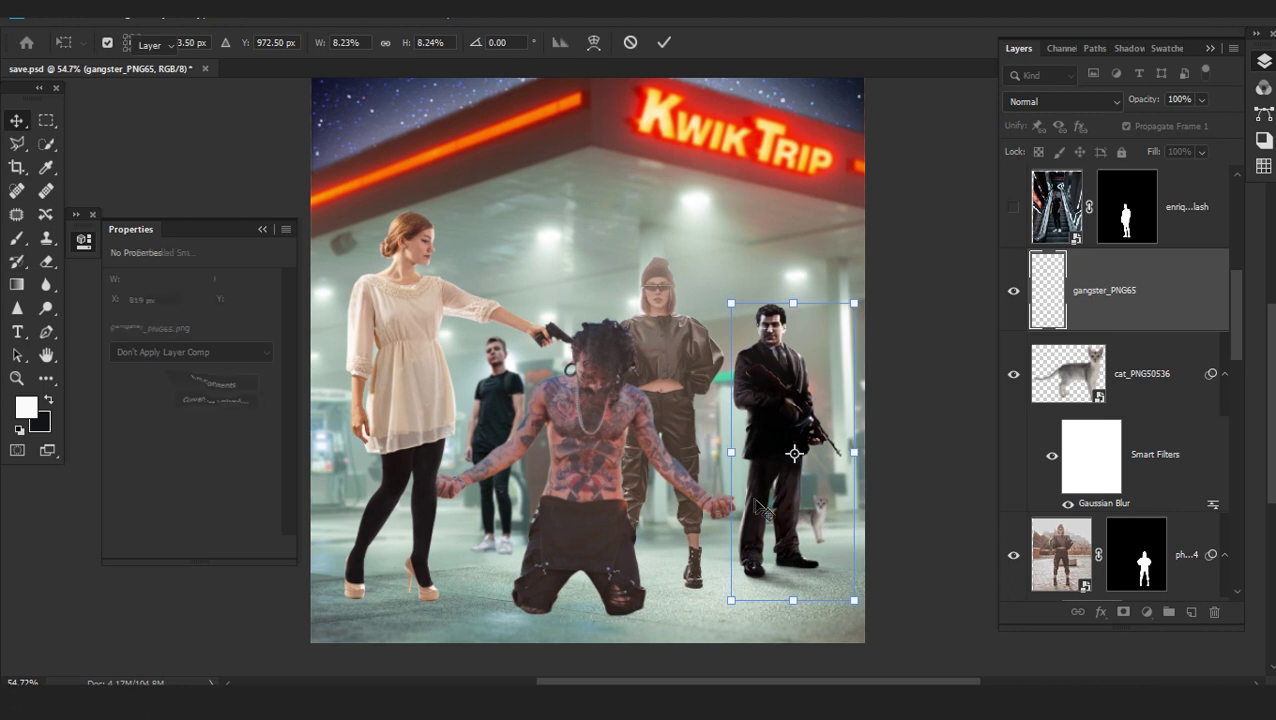
Shrink the gangster to about 176 × 426 px and reposition him just beside the cat
left_click(1168, 535)
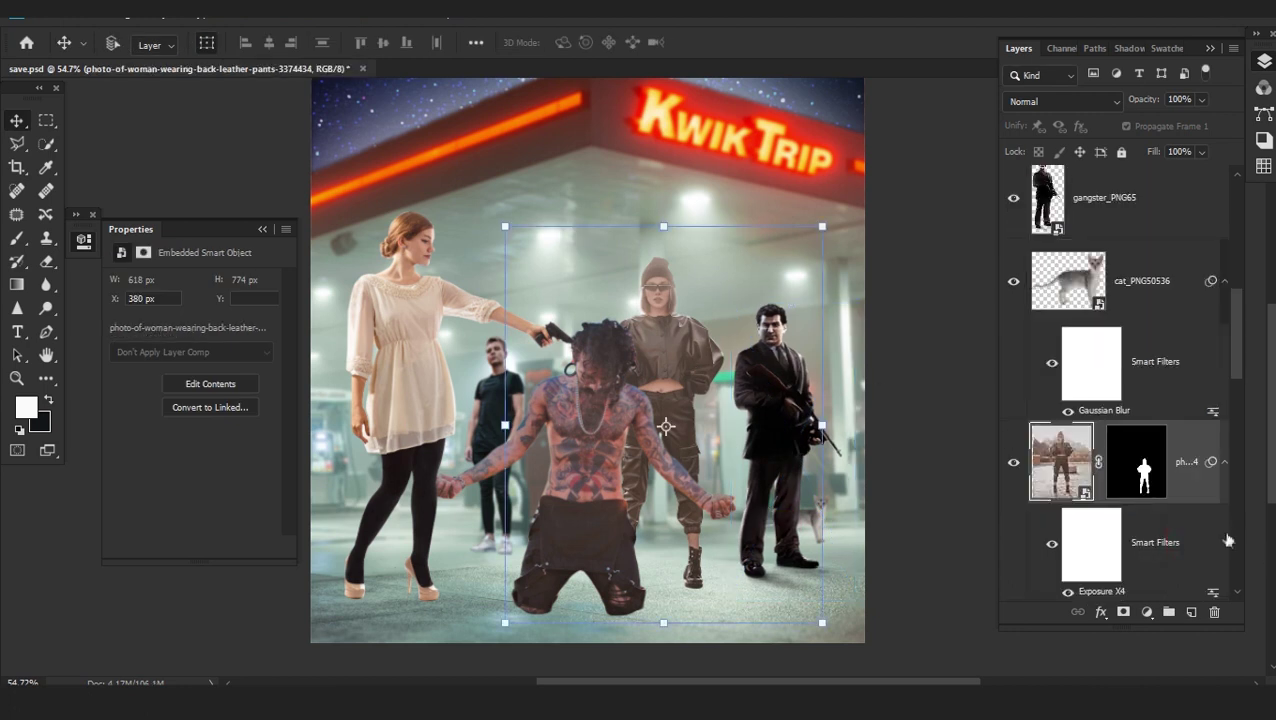
left_click(1142, 234)
left_click_drag(852, 602, 774, 505)
left_click_drag(788, 451, 799, 534)
left_click_drag(740, 373, 719, 350)
left_click_drag(806, 532, 804, 538)
left_click(894, 553)
Apply a Gaussian Blur with a 1.1 pixel radius to the gangster
left_click(200, 20)
mouse_move(149, 242)
left_click(305, 306)
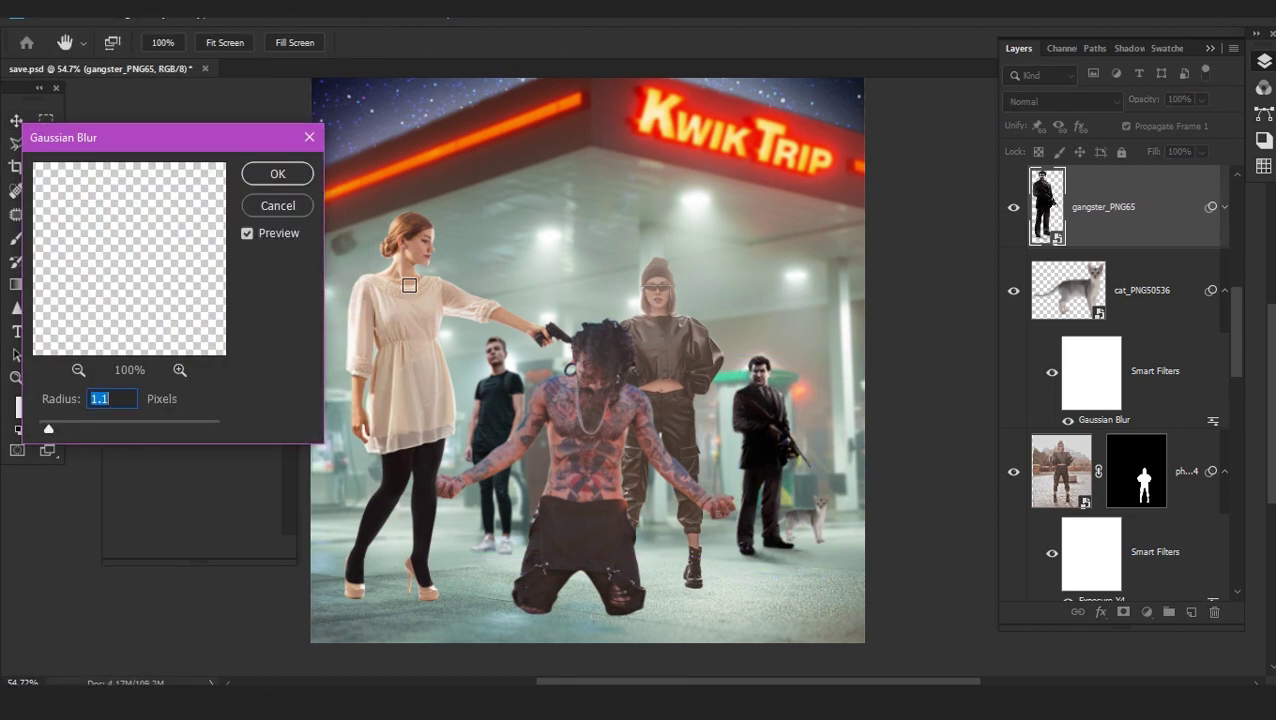
left_click(265, 176)
Shrink the man in black's copy further to about 105 × 362 px, keeping him behind the kneeling man's outstretched arm
scroll(1176, 450, "down", 8)
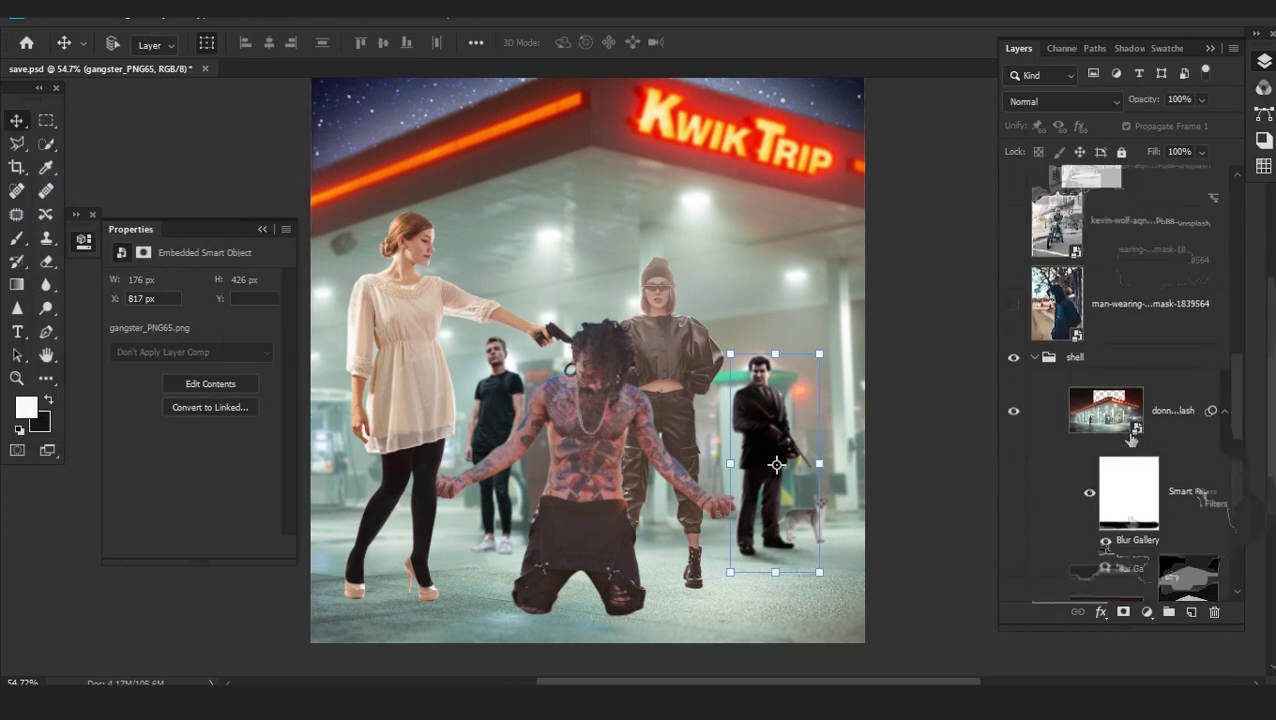
left_click(1035, 470)
scroll(1108, 450, "up", 6)
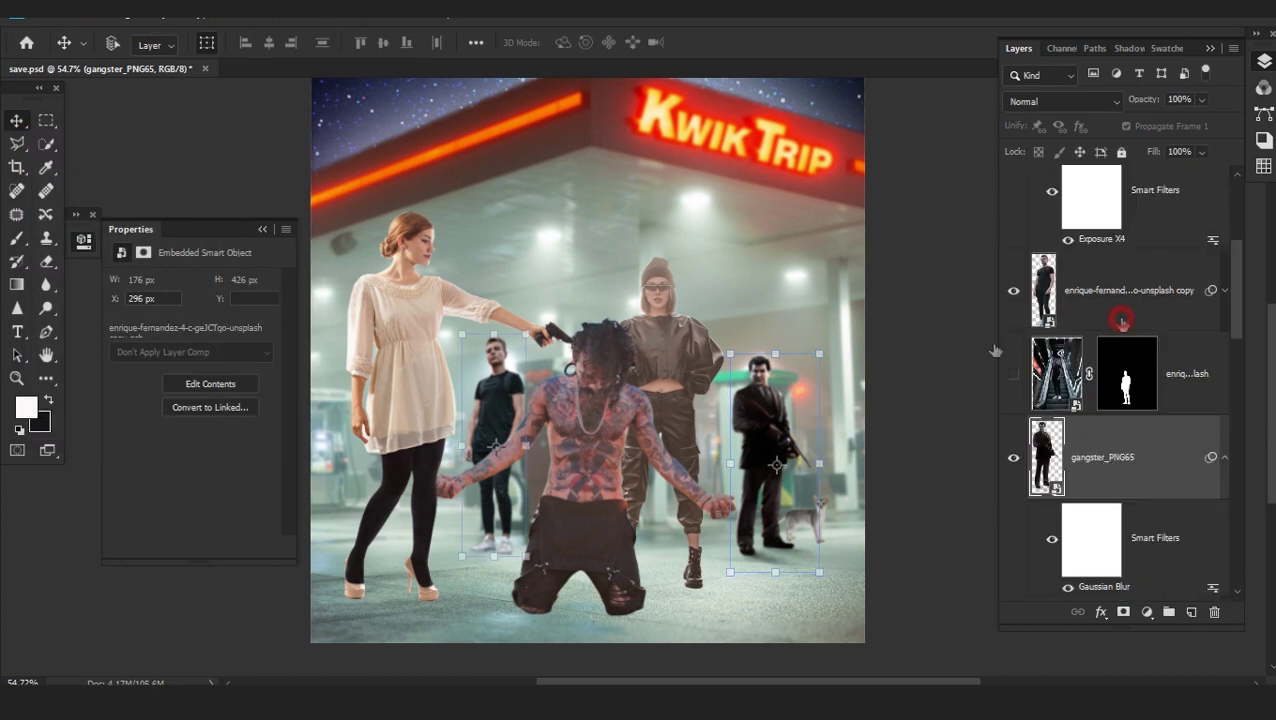
left_click(1121, 314)
left_click_drag(530, 562, 483, 524)
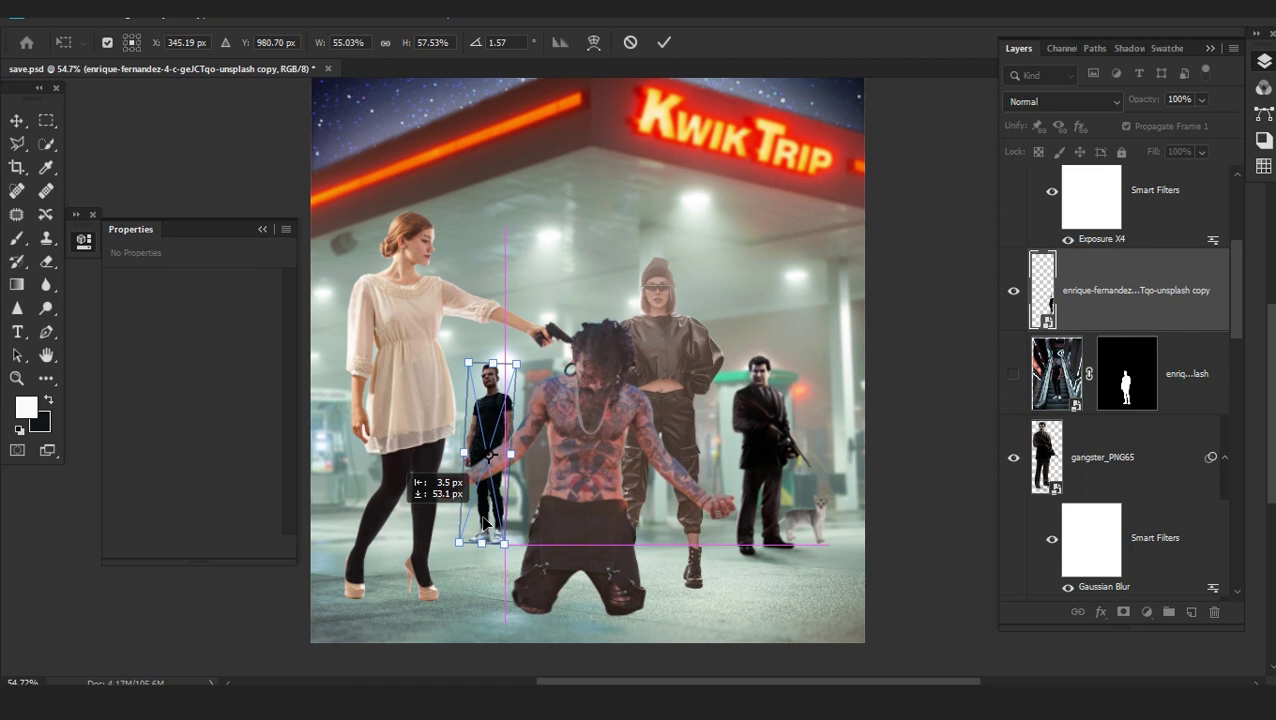
key("Return")
left_click_drag(497, 524, 499, 532)
scroll(631, 513, "up", 2)
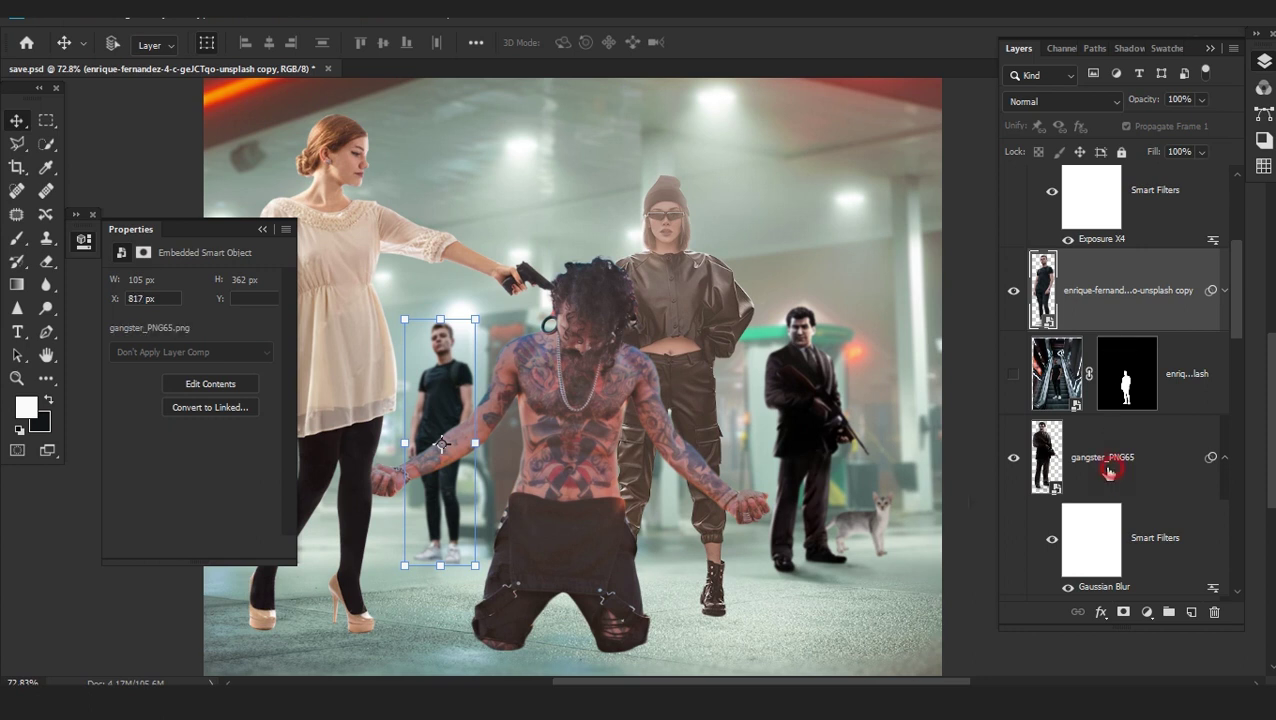
Enlarge the gangster slightly to about 184 × 438 px
left_click(1113, 472)
key("ctrl+t")
left_click_drag(766, 304, 759, 300)
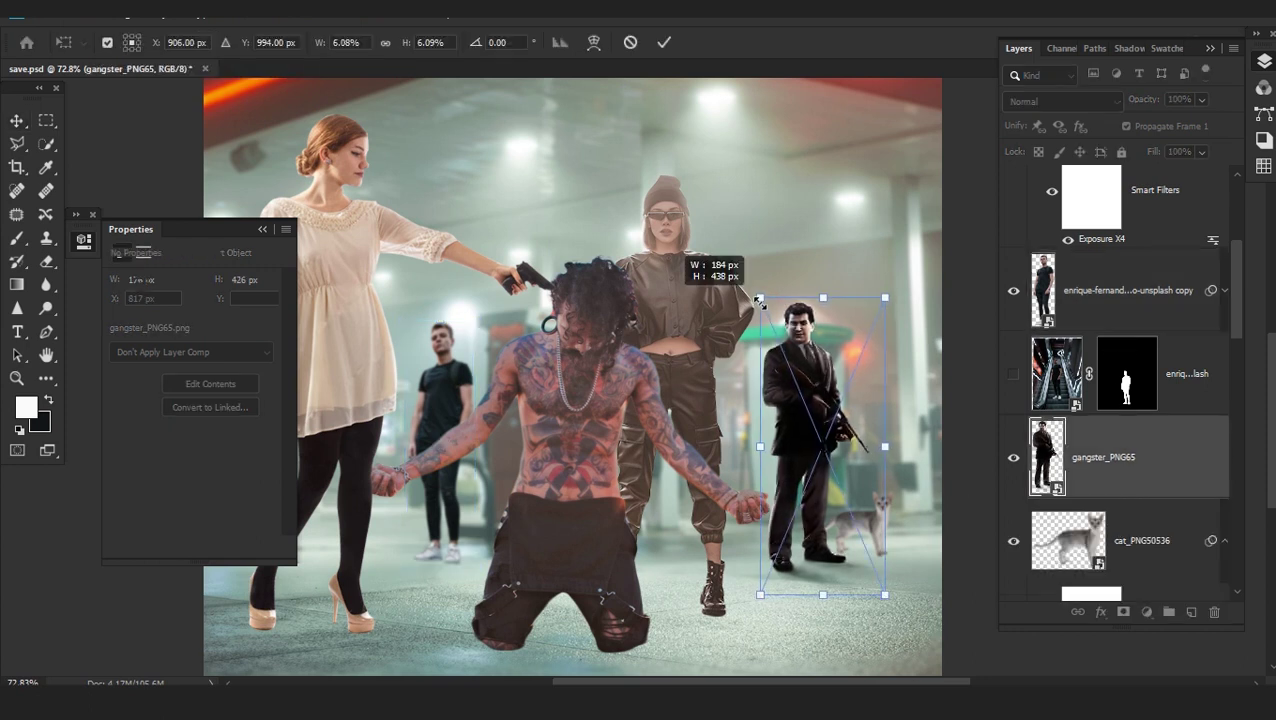
key("Return")
left_click(1110, 300)
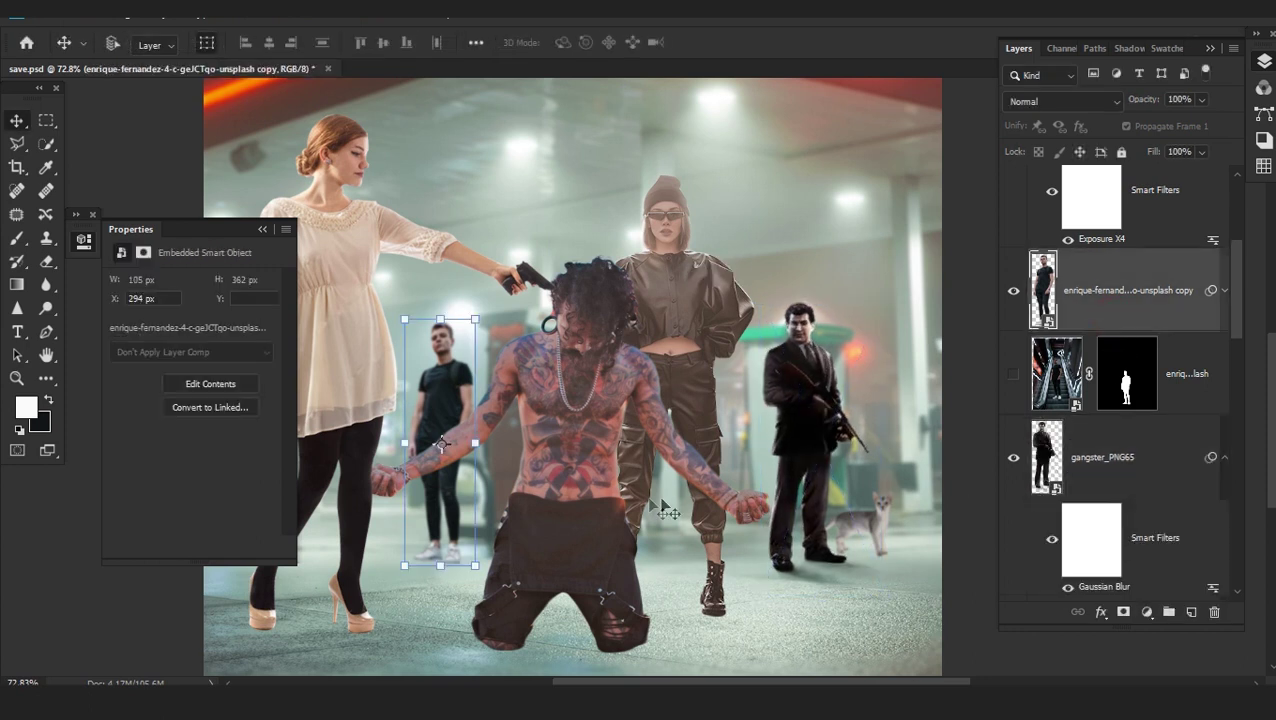
scroll(848, 507, "down", 1)
scroll(1143, 330, "up", 1)
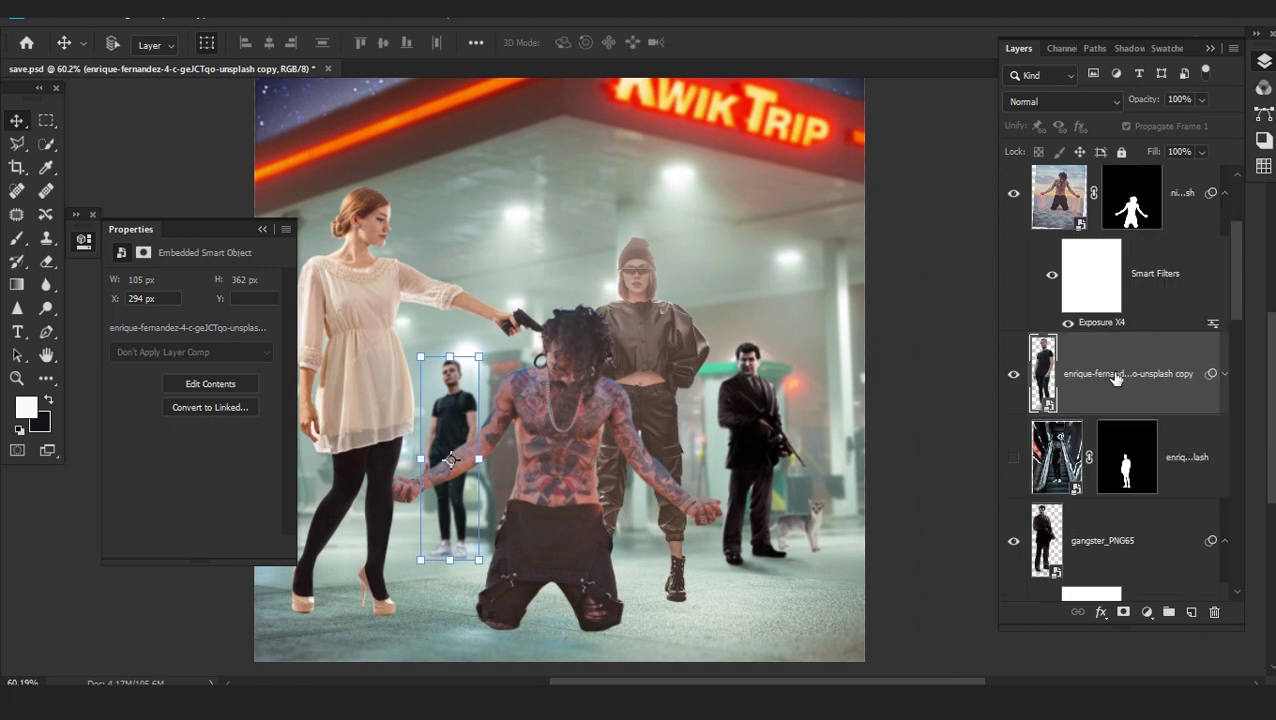
Enlarge the armed woman, kneeling man and leather-clad woman together to 103.54% × 103.81%, reposition them, and save the document
scroll(1122, 310, "up", 2)
left_click(1131, 214)
left_click(1185, 402, "ctrl")
scroll(1187, 460, "down", 4)
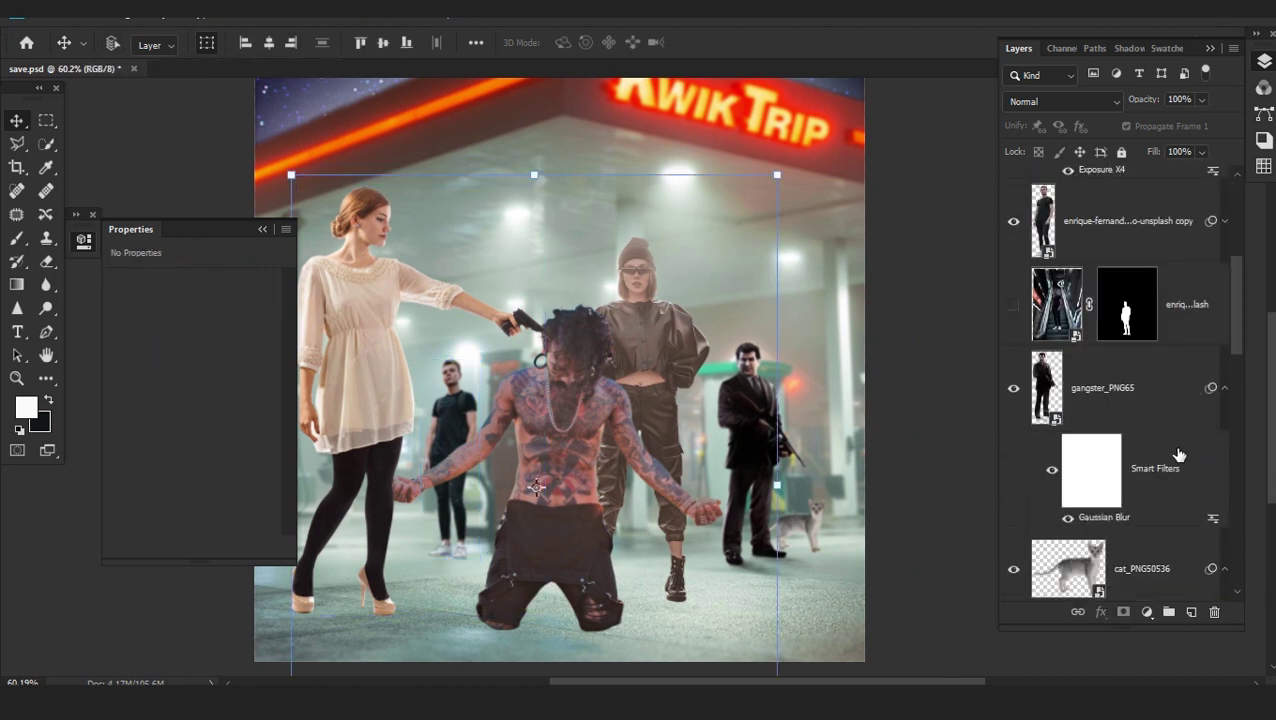
scroll(1178, 455, "down", 2)
left_click(1175, 575, "shift")
left_click_drag(760, 252, 771, 238)
left_click_drag(683, 423, 692, 437)
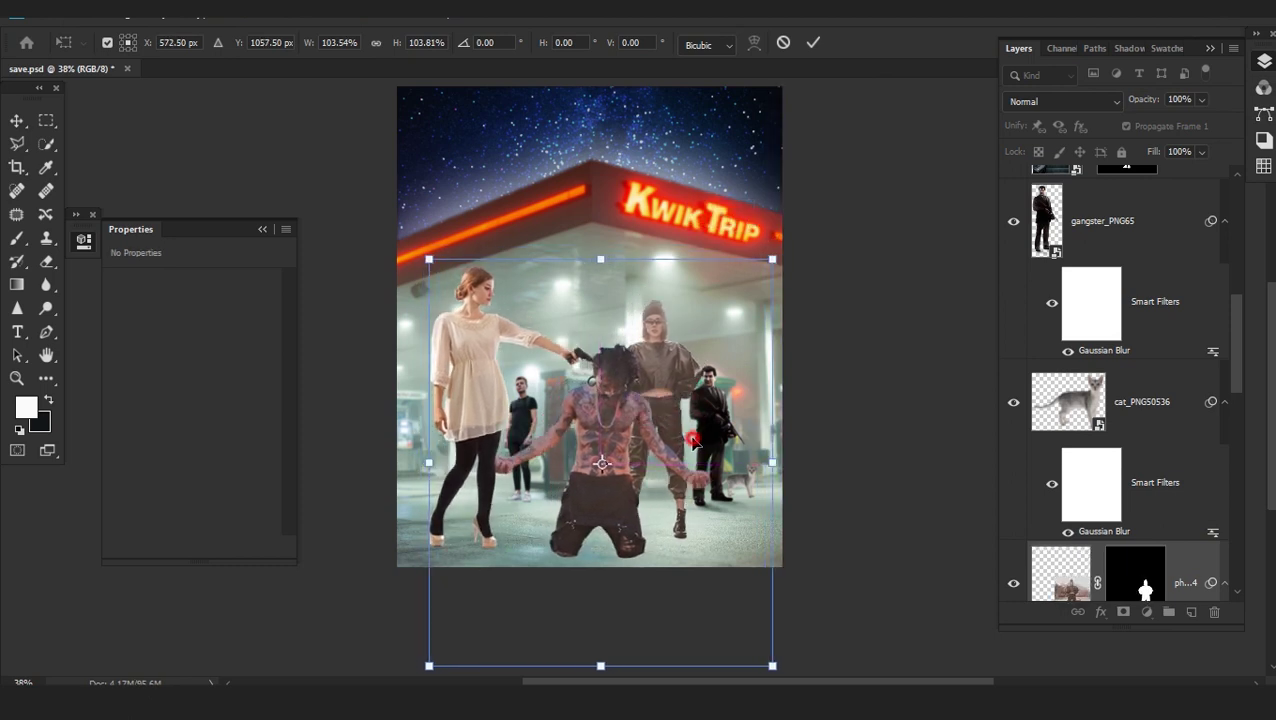
key("Return")
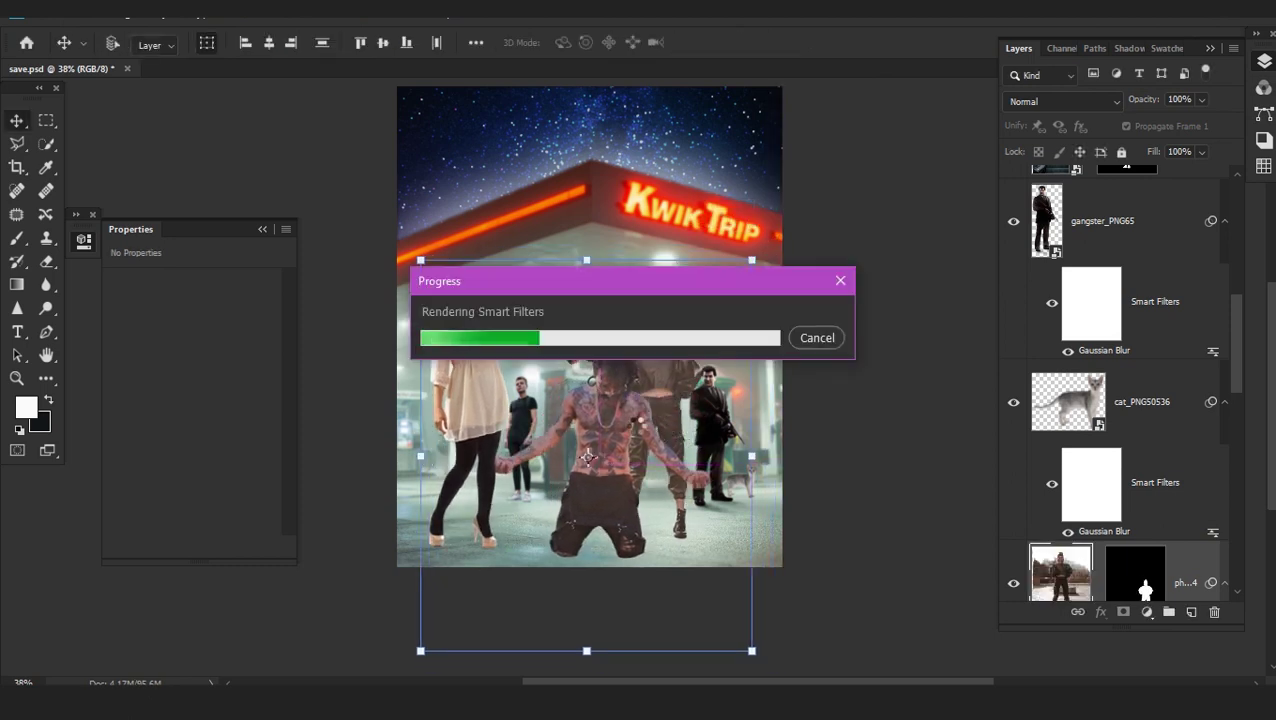
key("ctrl+s")
Move the cat away from the gangster toward the image edge, to X 924 px
scroll(615, 390, "up", 11)
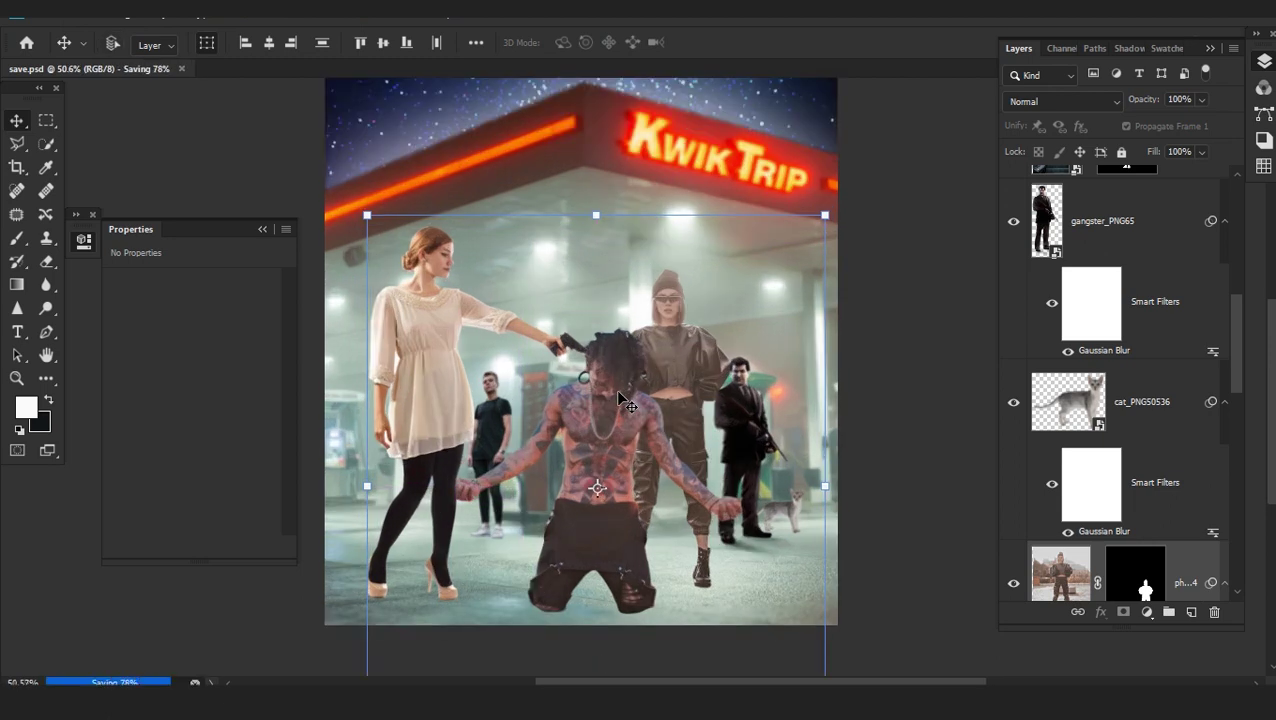
scroll(615, 389, "down", 3)
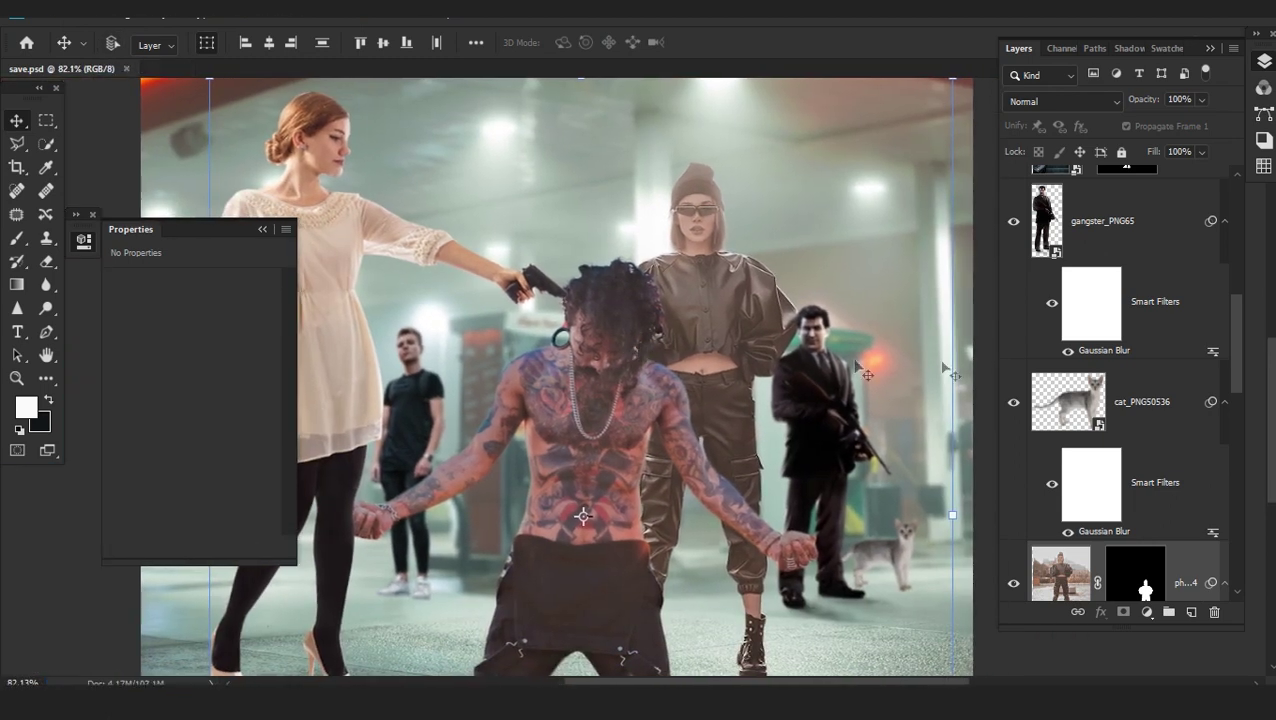
scroll(1128, 398, "down", 2)
left_click(1136, 324)
left_click_drag(776, 571, 816, 581)
Add a Curves adjustment clipped to the cat and pull down its white point to about half output to darken the cat
left_click(1146, 614)
left_click(1060, 385)
key("ctrl+alt+g")
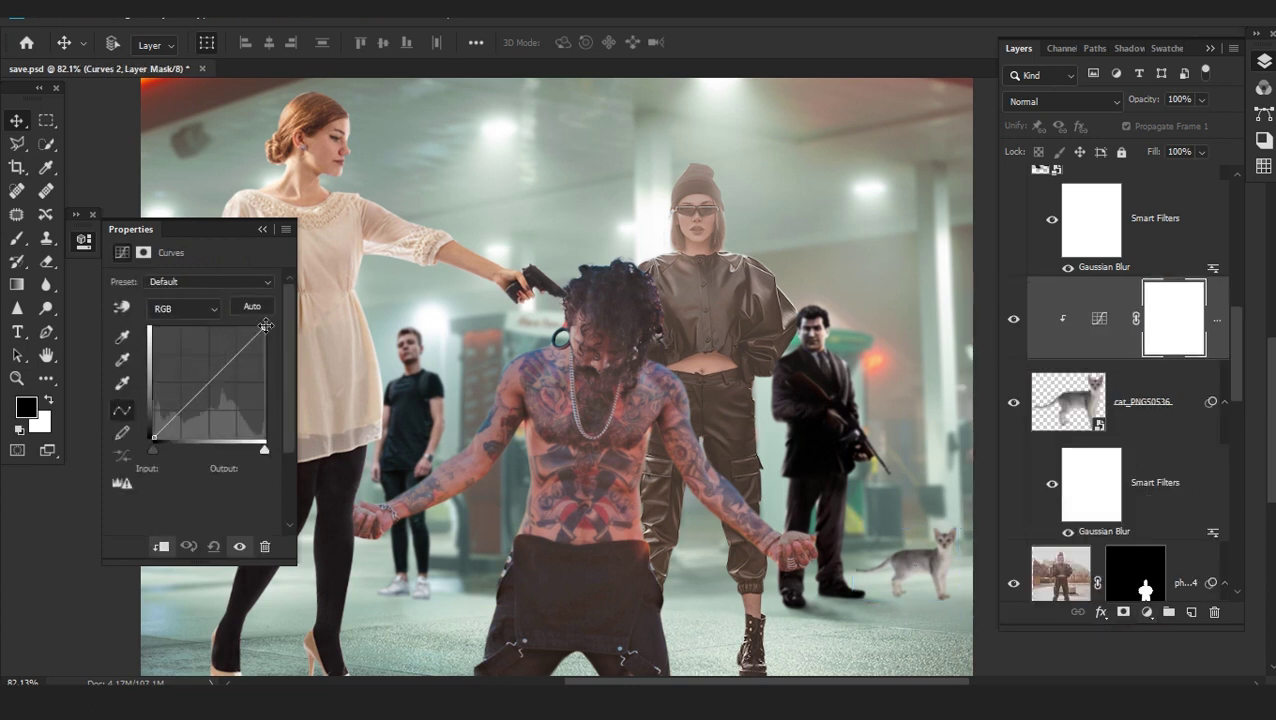
mouse_move(299, 370)
left_mouse_down()
mouse_move(313, 389)
mouse_move(316, 378)
left_mouse_up()
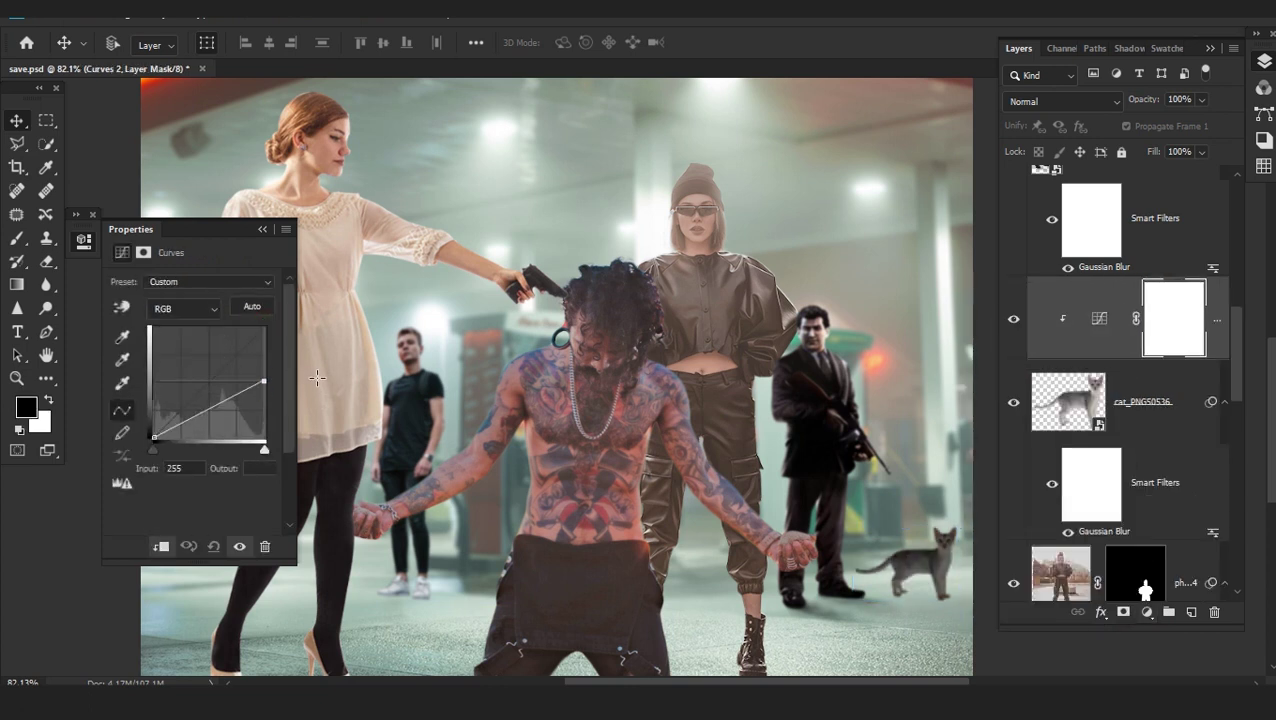
Try a Levels adjustment on the cat with midtones 1.44 and output levels 11 to 140, and delete that adjustment layer
left_click(1094, 443)
left_click(1147, 612)
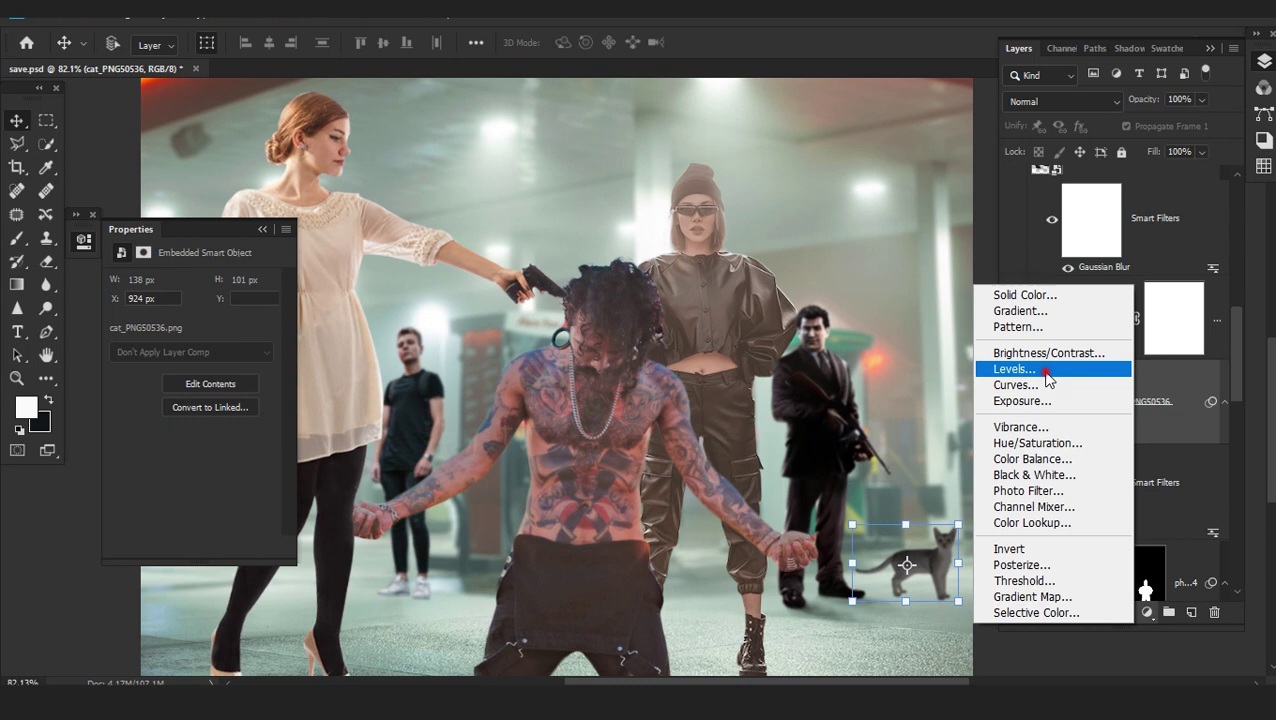
left_click(1046, 372)
mouse_move(204, 416)
left_mouse_down()
mouse_move(162, 419)
mouse_move(187, 418)
left_mouse_up()
mouse_move(139, 469)
left_mouse_down()
mouse_move(173, 470)
mouse_move(144, 470)
left_mouse_up()
left_click_drag(270, 469, 211, 469)
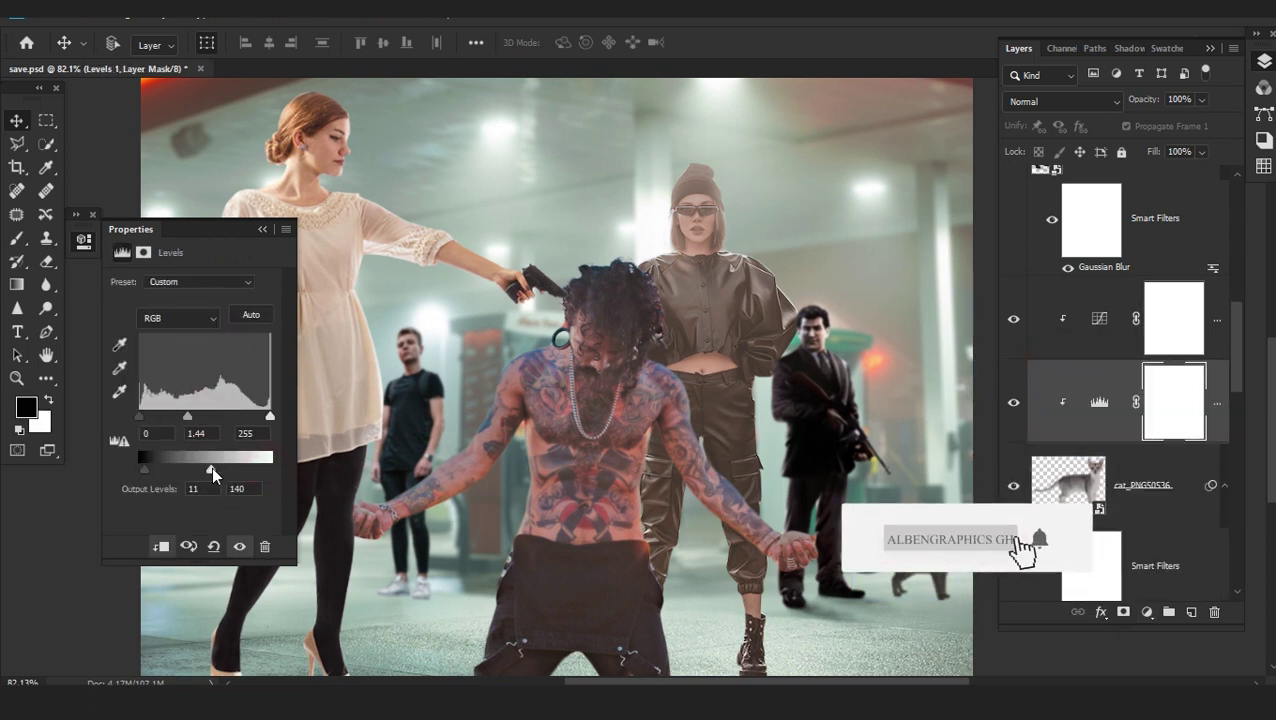
left_click_drag(1100, 402, 1112, 290)
left_click(1214, 612)
Add a Brightness/Contrast adjustment clipped to the cat with brightness 121 and contrast -2, and invert its mask to black
left_click(1147, 613)
left_click(1086, 354)
mouse_move(188, 369)
left_mouse_down()
mouse_move(242, 370)
mouse_move(190, 377)
left_mouse_up()
left_click_drag(201, 328, 256, 338)
key("ctrl+i")
Paint white with a 6 px brush on the Brightness/Contrast mask along the cat's chest and front leg to brighten that edge
key("b")
scroll(745, 512, "up", 8)
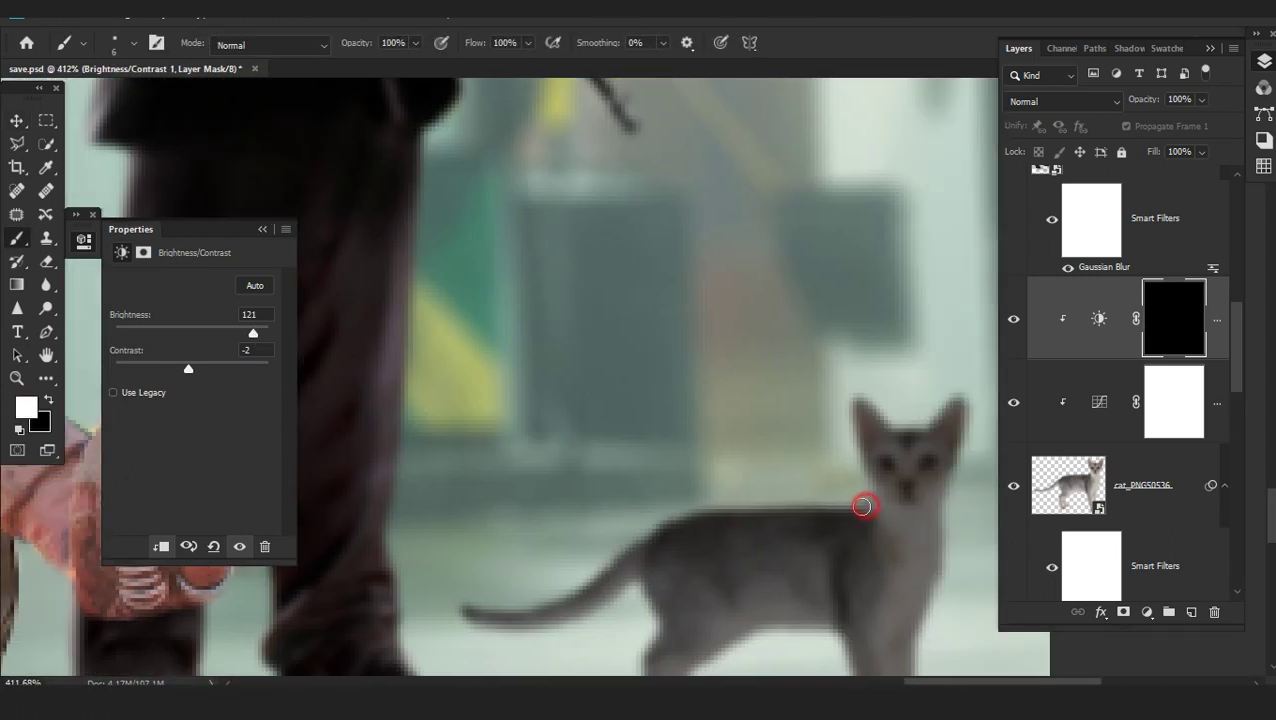
mouse_move(969, 461)
left_mouse_down()
mouse_move(971, 564)
mouse_move(953, 569)
mouse_move(946, 541)
mouse_move(924, 655)
left_mouse_up()
left_click_drag(924, 620, 873, 511)
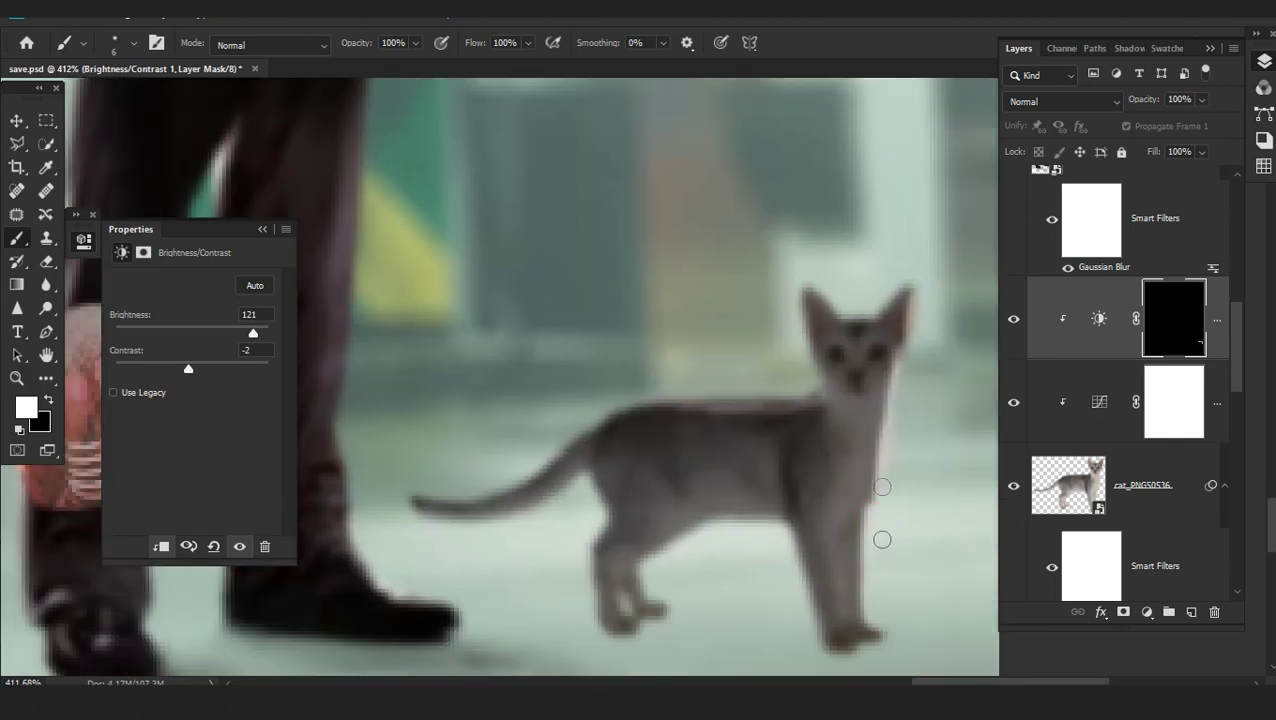
mouse_move(866, 466)
left_mouse_down()
mouse_move(863, 590)
mouse_move(875, 488)
left_mouse_up()
scroll(885, 623, "down", 5)
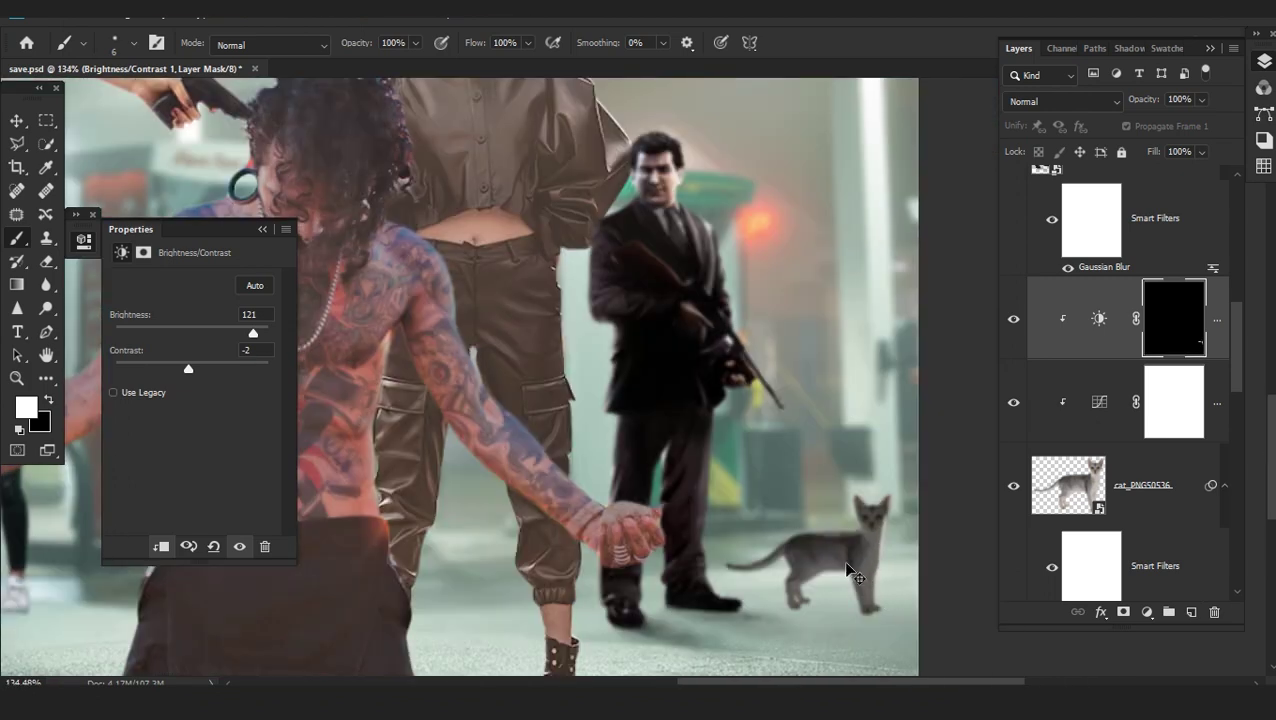
Brush white onto the mask with a soft 95 px brush at 40% opacity to lighten the cat's front and underside
right_click(411, 200)
key("Return")
key("5")
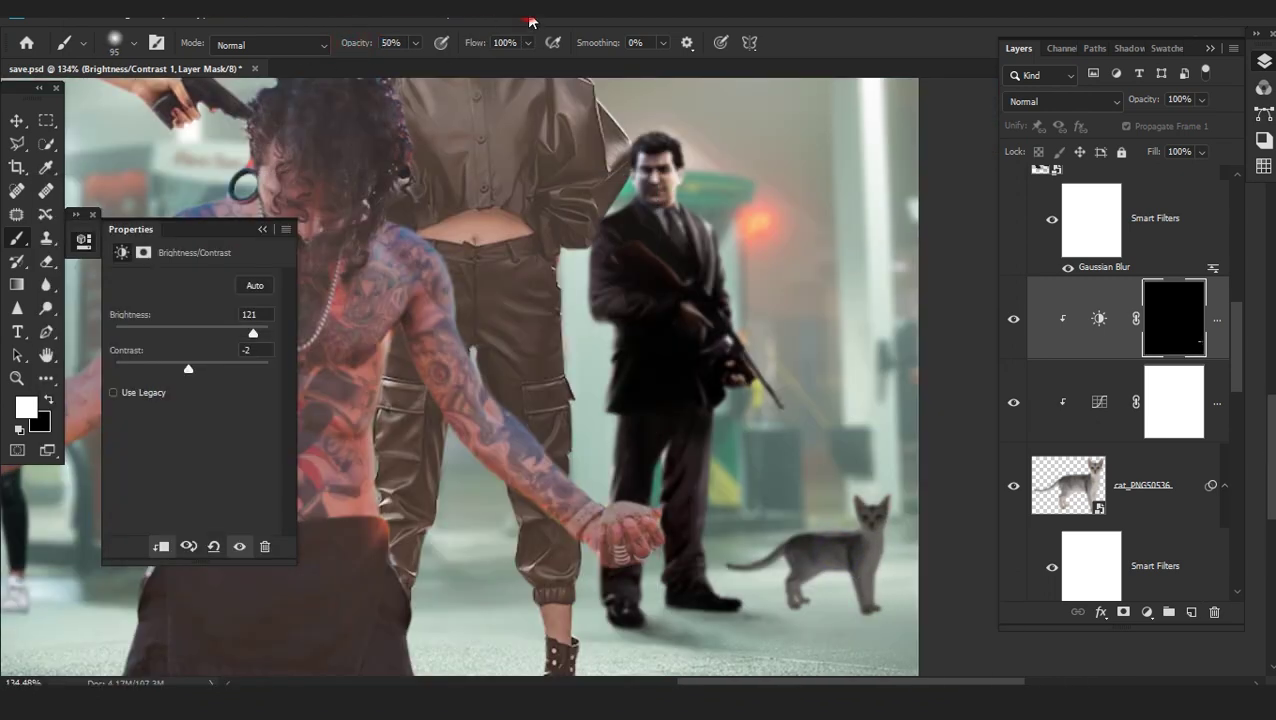
scroll(859, 588, "up", 4)
left_click_drag(834, 490, 618, 493)
mouse_move(770, 525)
left_mouse_down()
mouse_move(806, 442)
mouse_move(808, 522)
left_mouse_up()
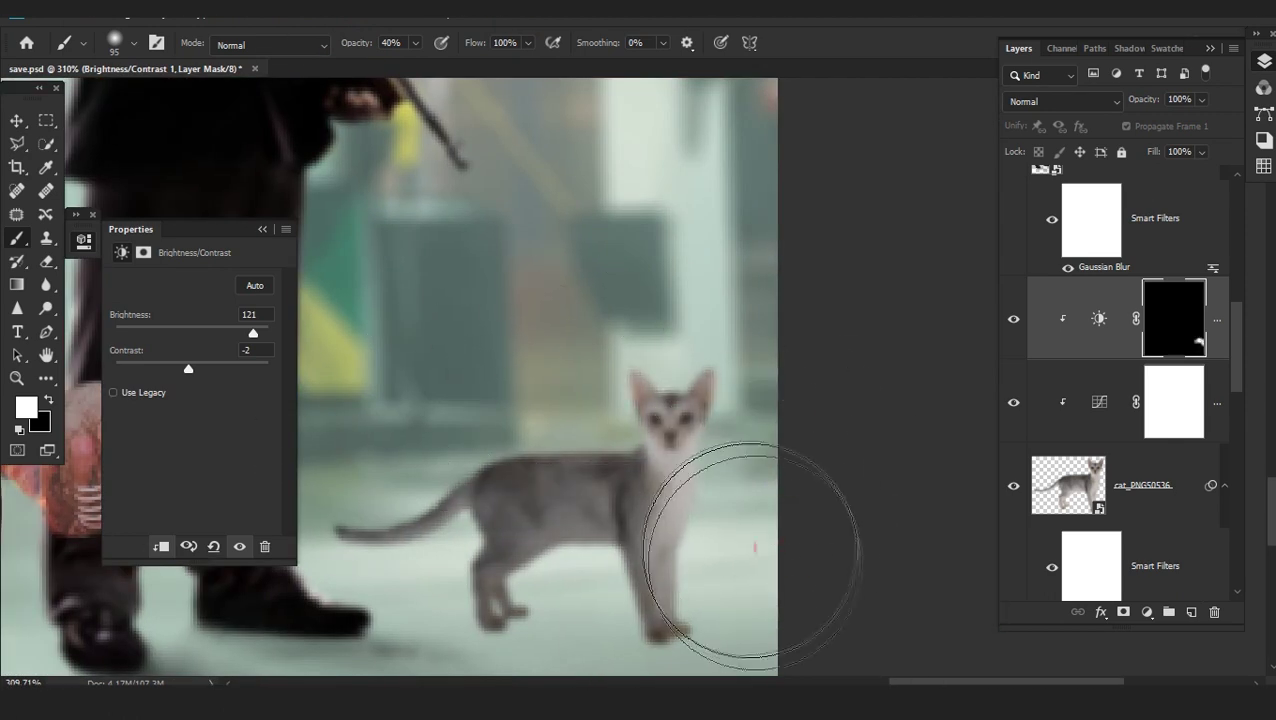
Group the cat layer with its two clipped adjustments and name the group cat
scroll(755, 550, "down", 3)
left_click(1158, 558)
scroll(1160, 500, "down", 3)
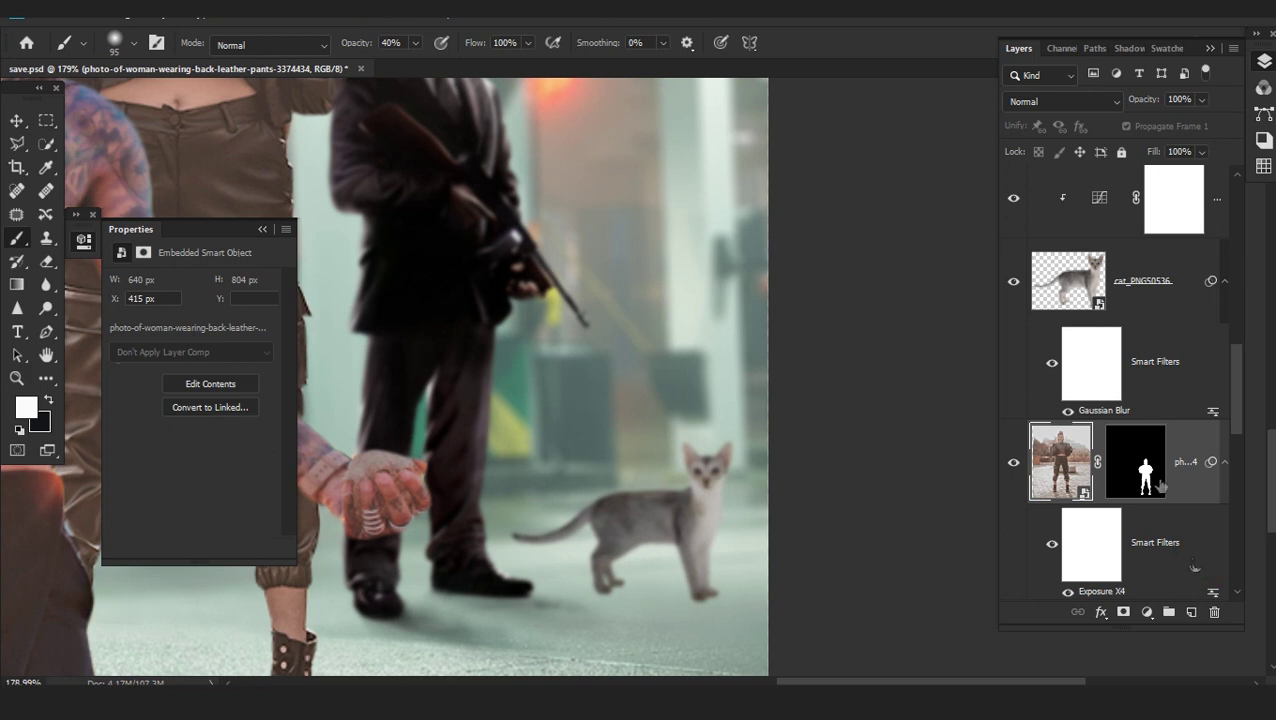
scroll(1168, 470, "up", 3)
left_click(1219, 299, "shift")
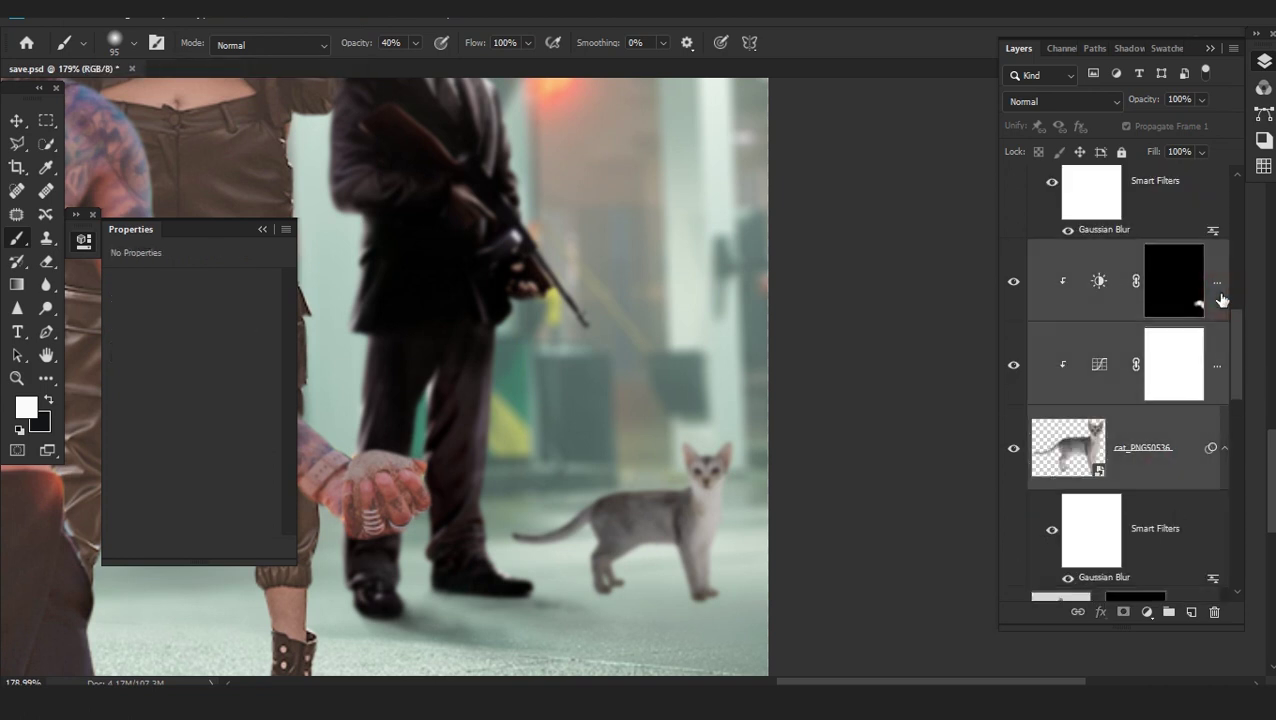
key("ctrl+g")
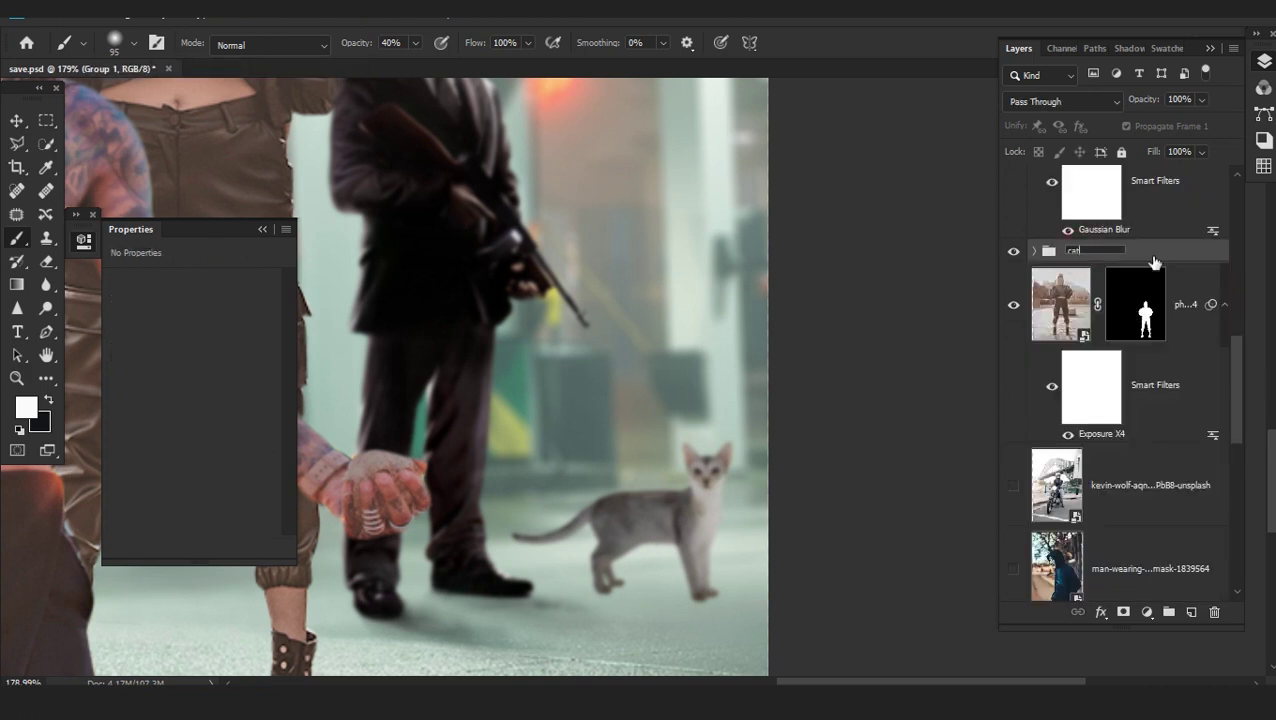
key("Return")
Add a new empty layer directly beneath the cat layer in the cat group
left_click(1035, 251)
left_click(1155, 470)
left_click(1191, 612)
left_click_drag(1166, 463, 1168, 396)
scroll(625, 614, "up", 4)
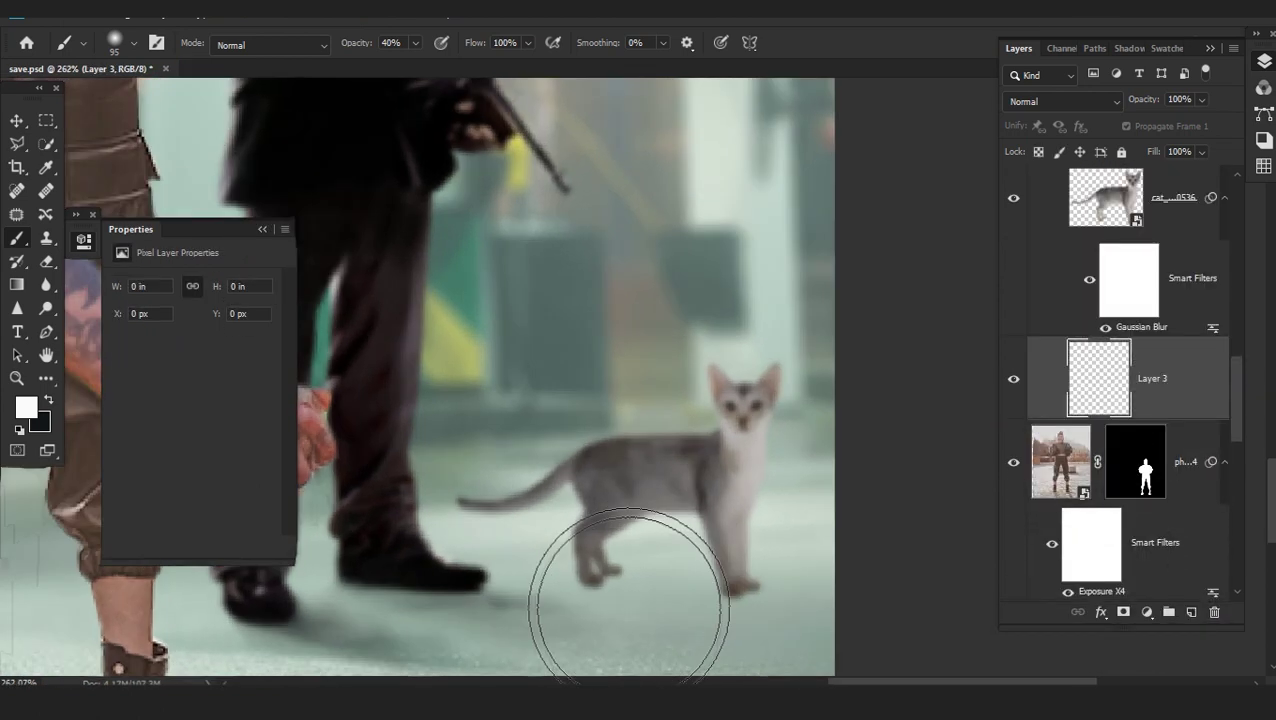
scroll(628, 598, "up", 2)
Paint a dark ground shadow under the cat's paws with a flattened 26 px brush at 40% opacity
key("x")
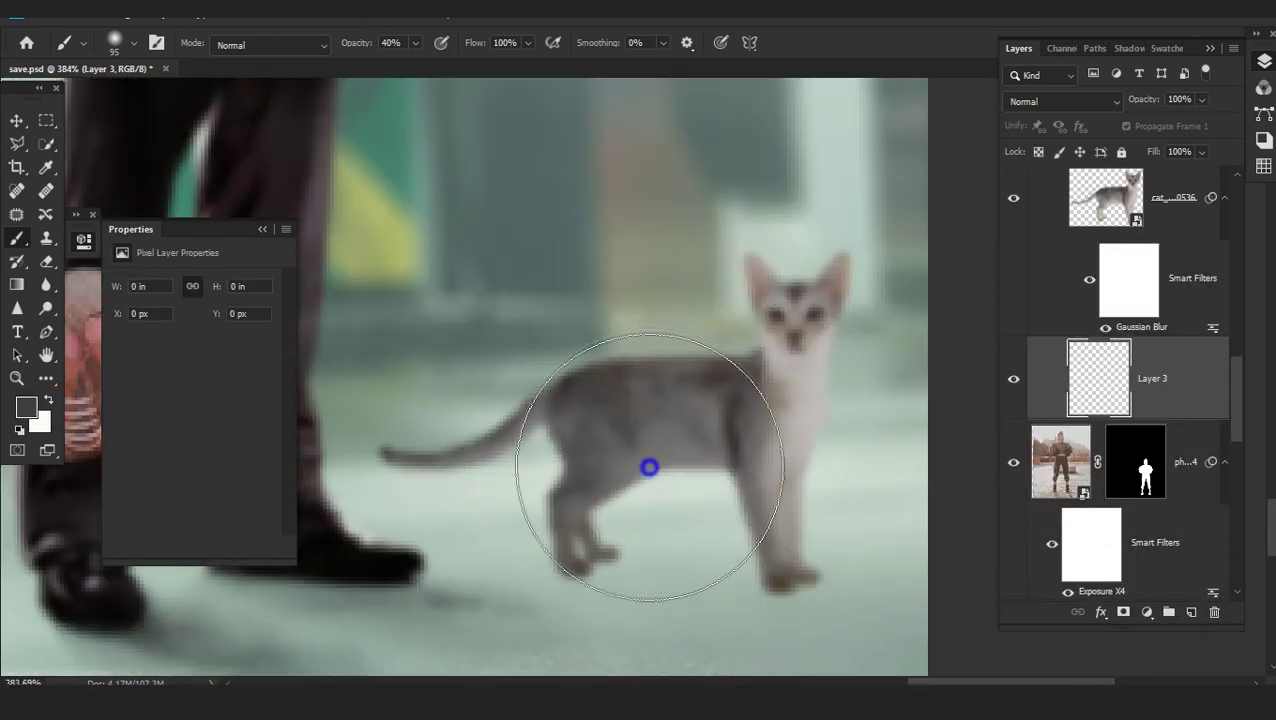
right_click(649, 467)
left_click_drag(81, 218, 82, 223)
left_click(615, 20)
left_click_drag(772, 587, 562, 586)
left_click_drag(618, 563, 540, 564)
left_click_drag(661, 555, 640, 572)
left_click_drag(555, 590, 476, 596)
Set the cat's shadow layer to Multiply and add another shadow stroke under its body
left_click(1090, 102)
left_click(1010, 184)
left_click(1008, 186)
mouse_move(640, 565)
left_mouse_down()
mouse_move(390, 575)
mouse_move(641, 586)
mouse_move(525, 578)
left_mouse_up()
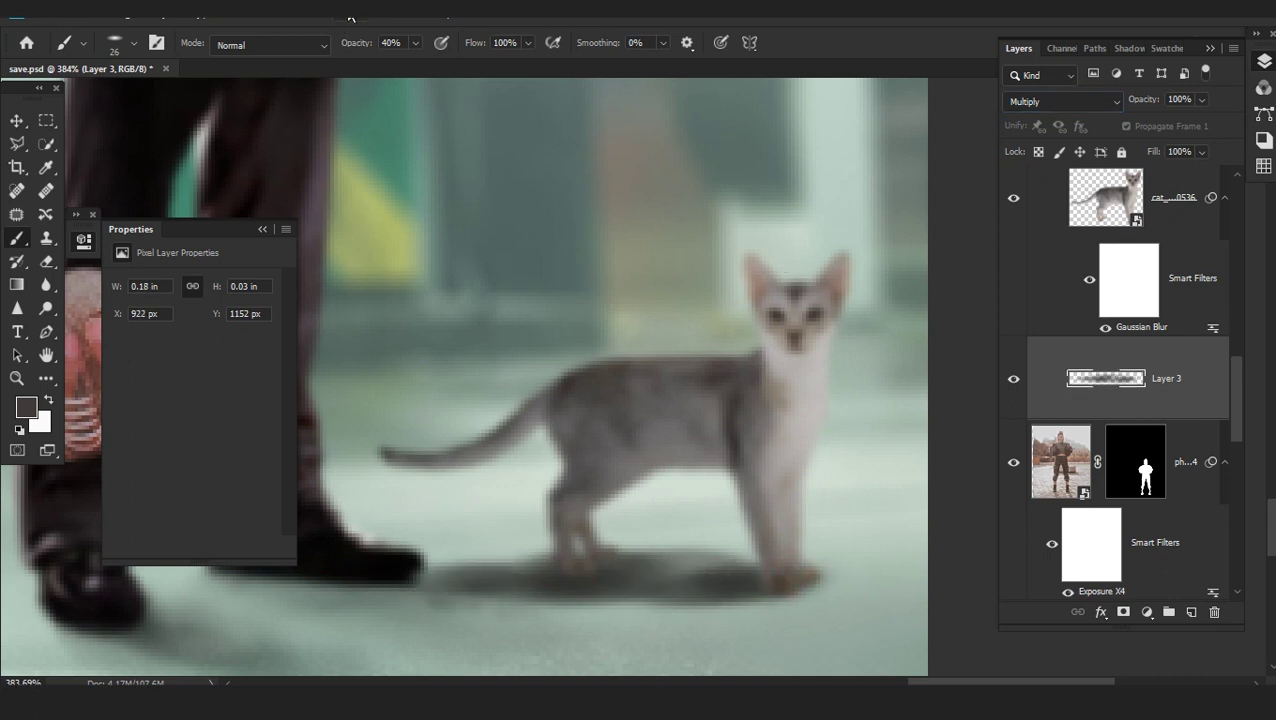
Soften the cat's shadow with a Gaussian Blur and lower the layer's opacity to 69%
left_click(296, 25)
left_click(310, 316)
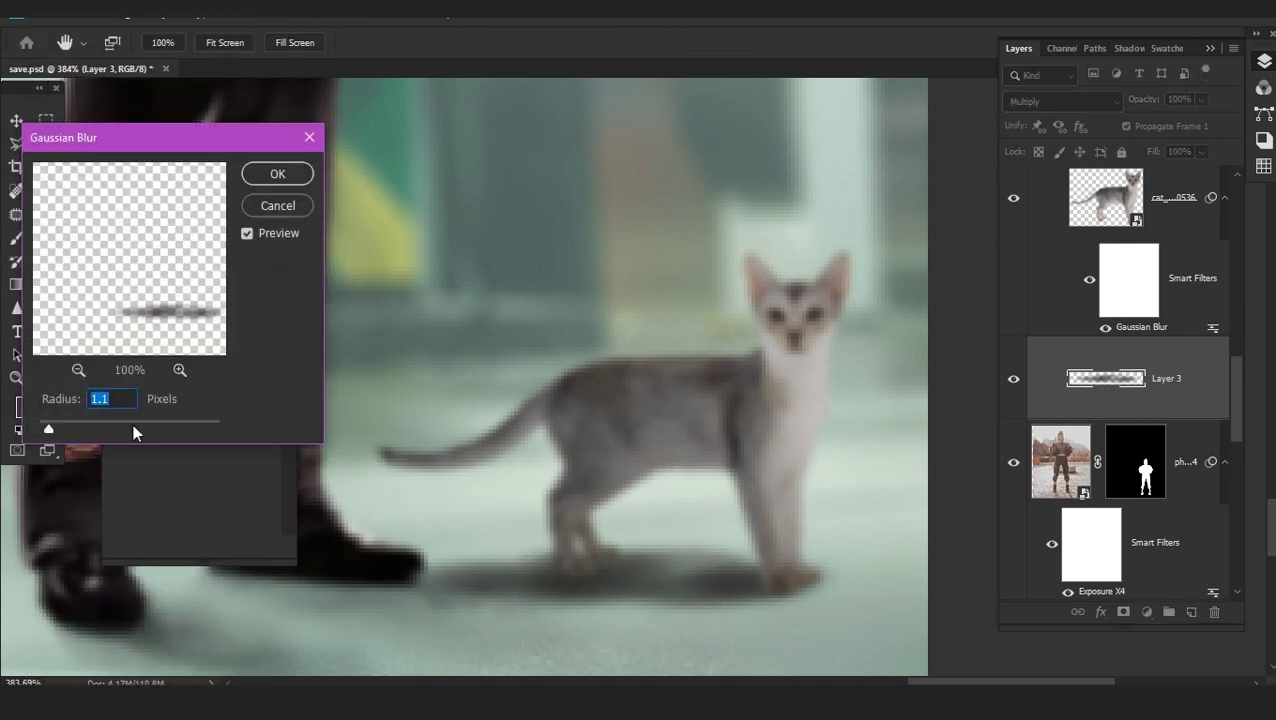
left_click_drag(48, 428, 57, 428)
left_click(277, 173)
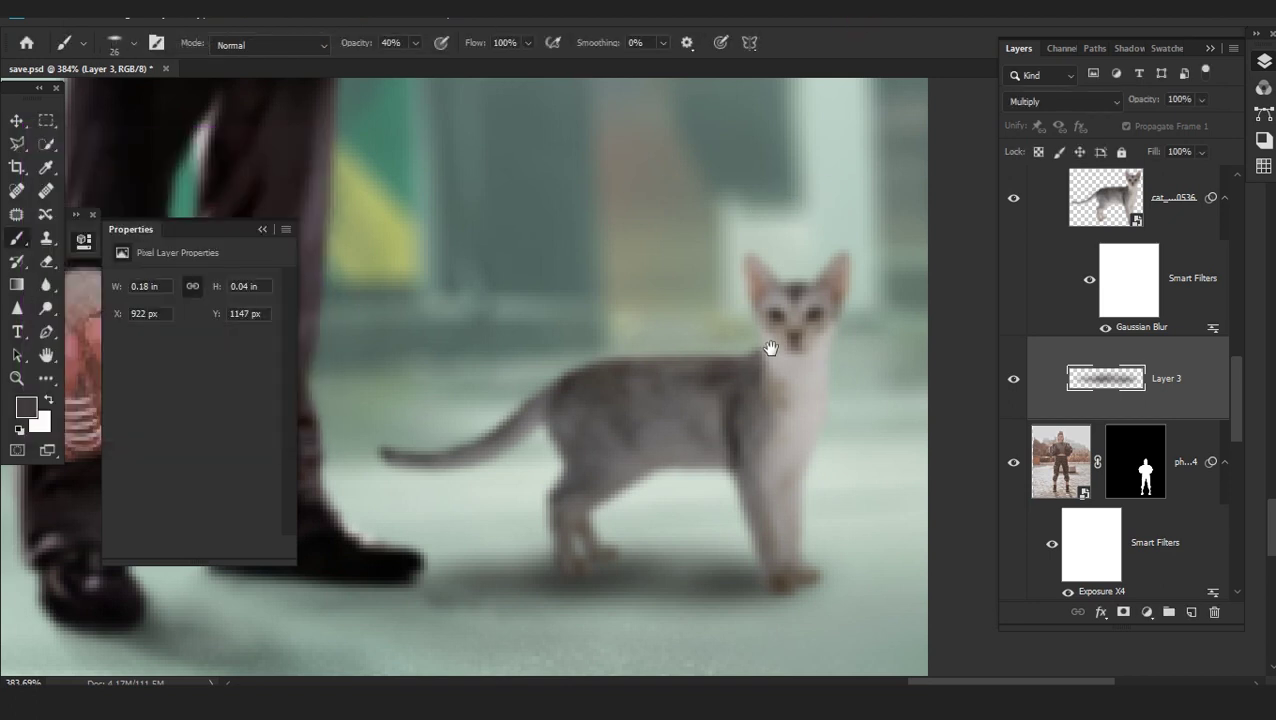
key("ctrl+0")
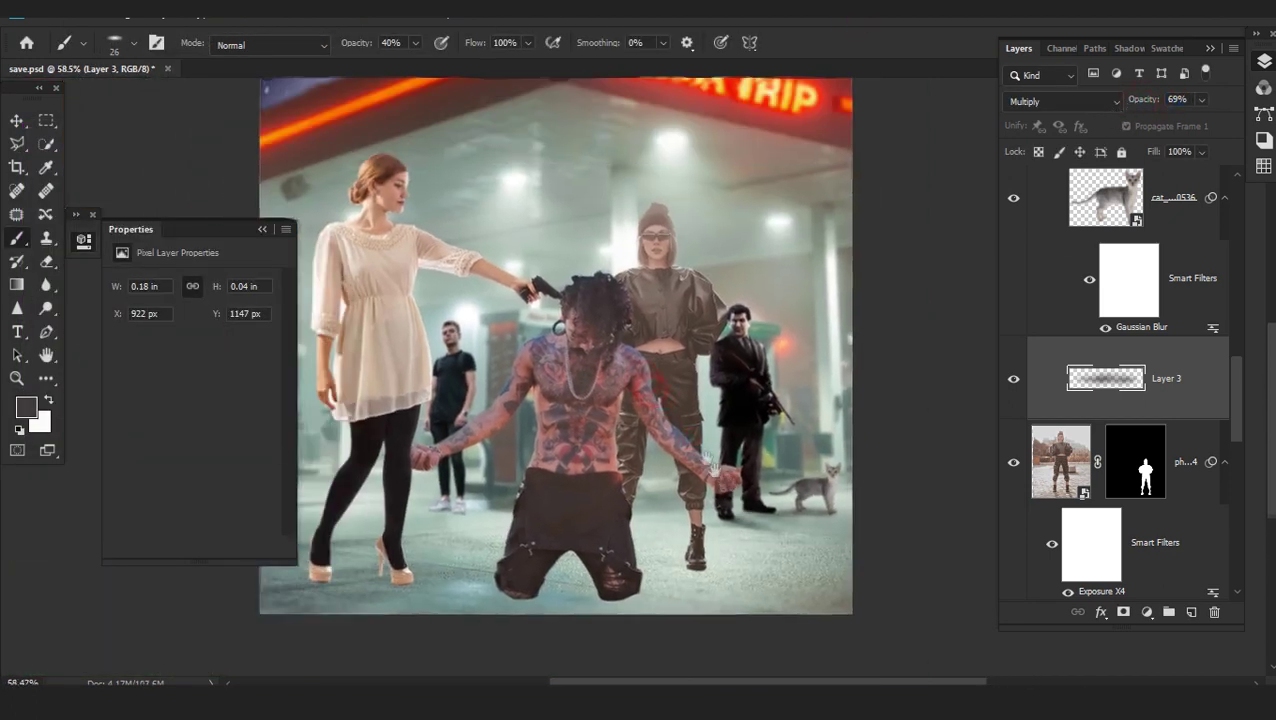
Select the layer of the woman in the leather outfit and save the document
scroll(771, 408, "down", 1)
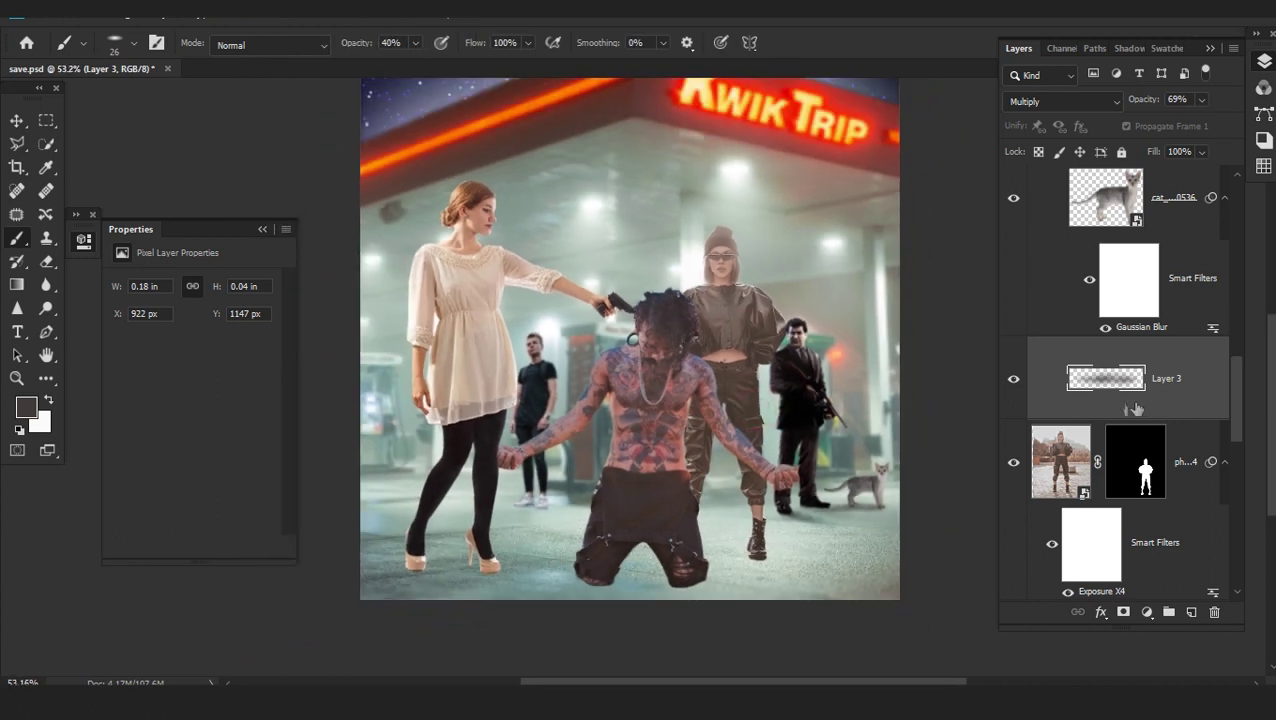
scroll(1142, 408, "down", 3)
scroll(1109, 480, "up", 3)
left_click_drag(1088, 592, 1101, 480)
key("ctrl+s")
key("ctrl+0")
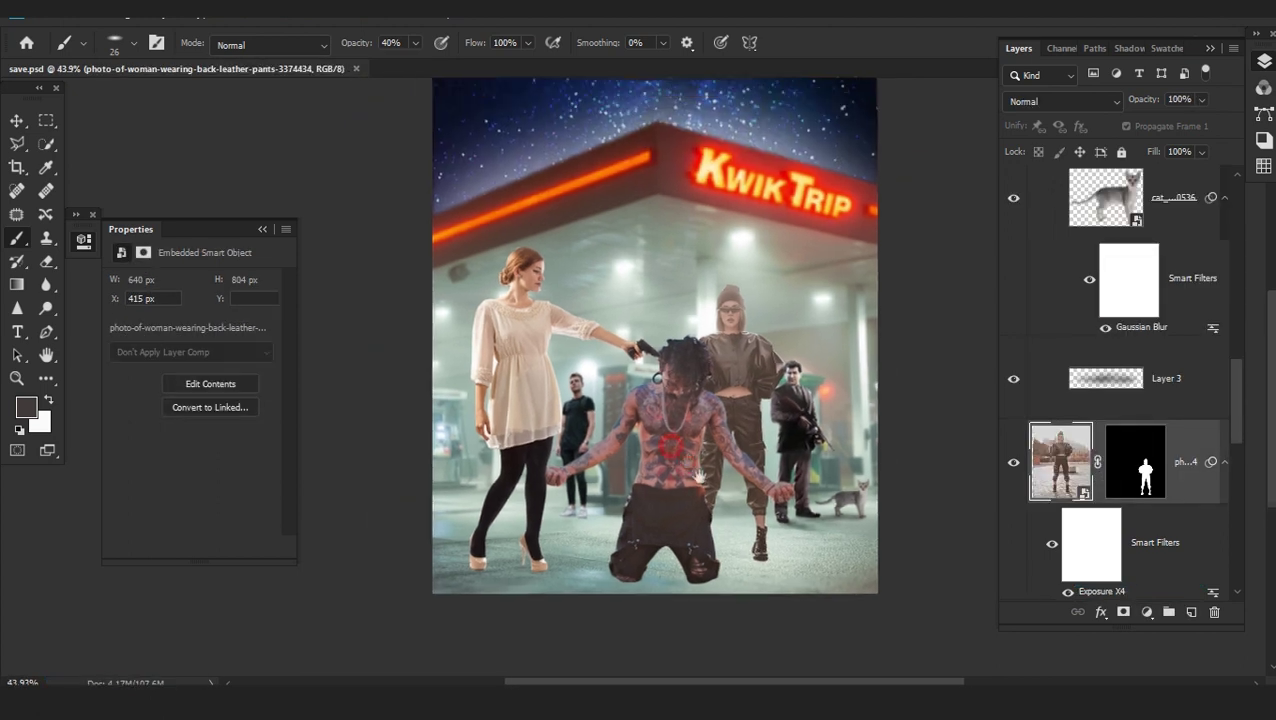
Create a new layer above all the others and fill it with black
left_click_drag(1236, 427, 1238, 200)
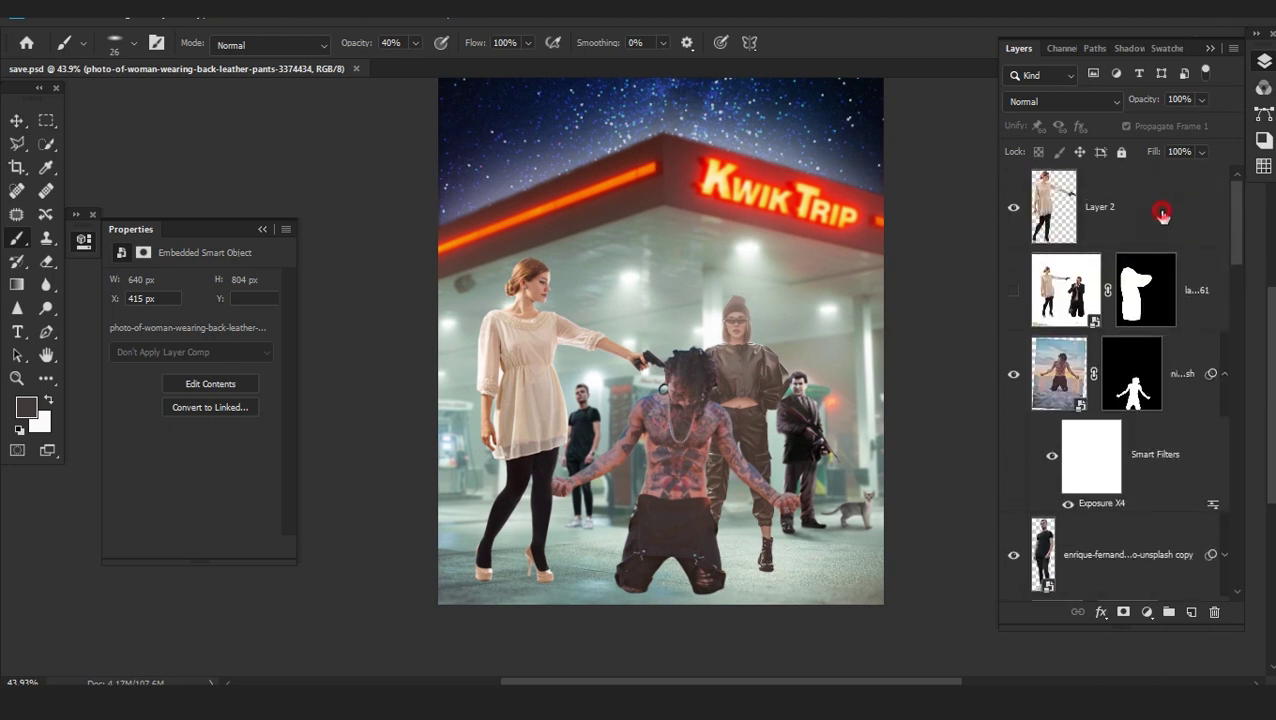
left_click(1161, 214)
left_click(1191, 613)
left_click(121, 12)
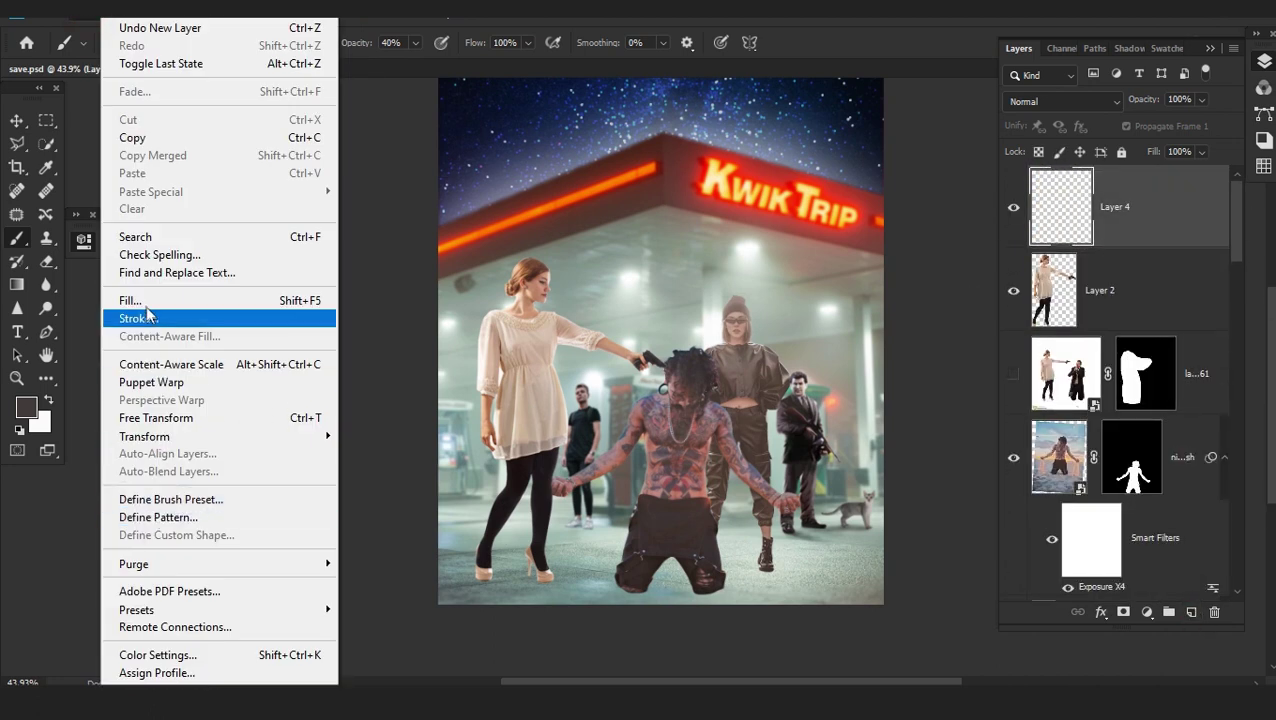
left_click(140, 294)
left_click(745, 172)
Open the light flare filter on the black layer and load the HAL preset
left_click(284, 13)
mouse_move(174, 676)
left_click(329, 676)
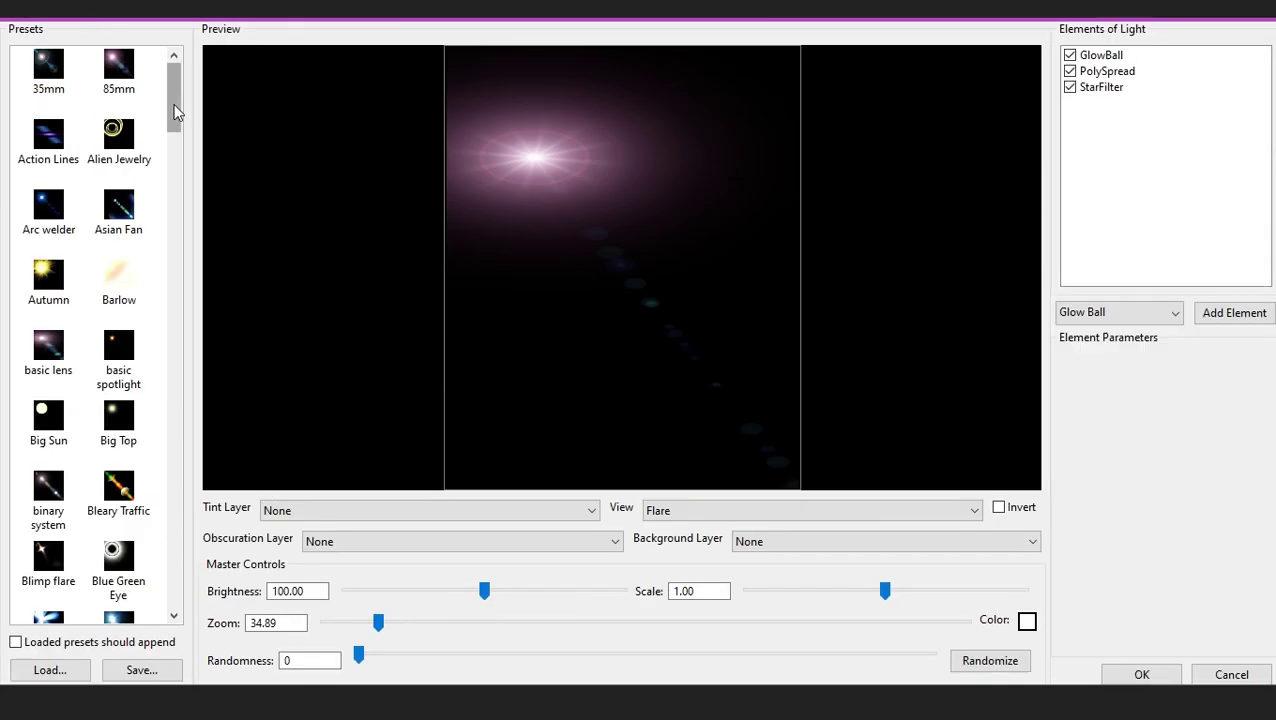
left_click_drag(173, 104, 181, 346)
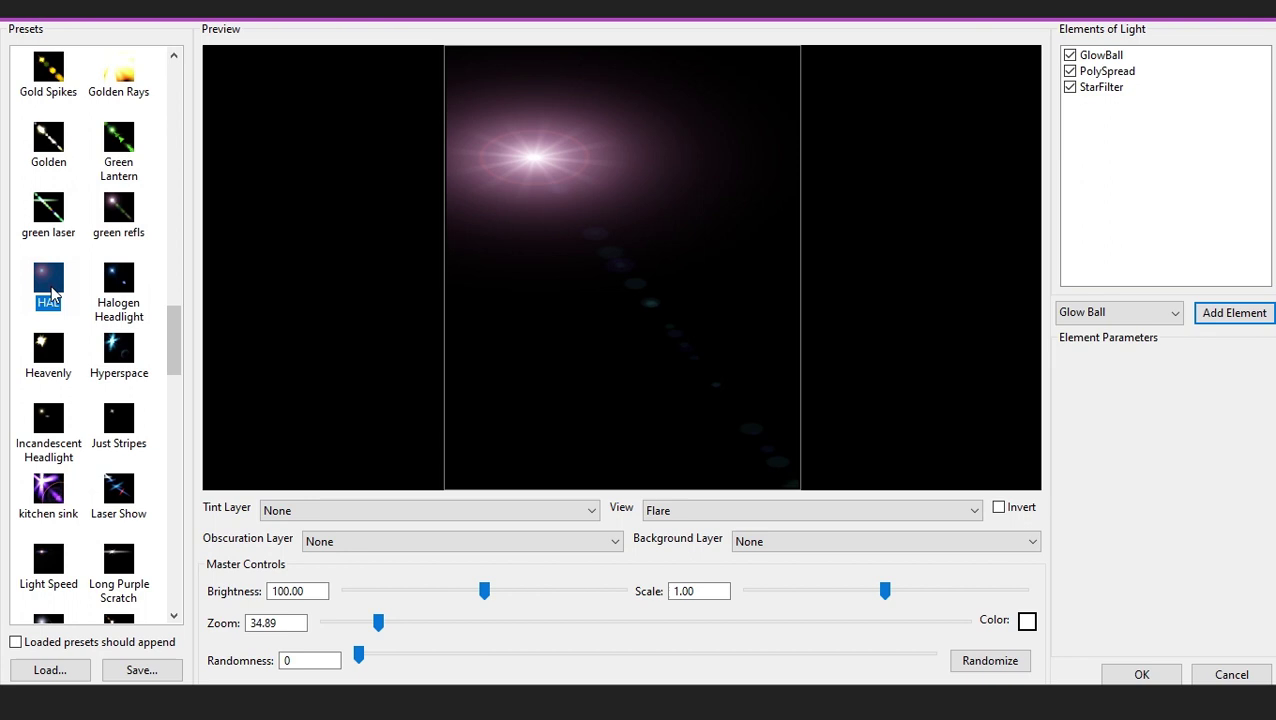
Add a Glow Ball element and a Circle Spread element to the HAL flare
left_click(1232, 313)
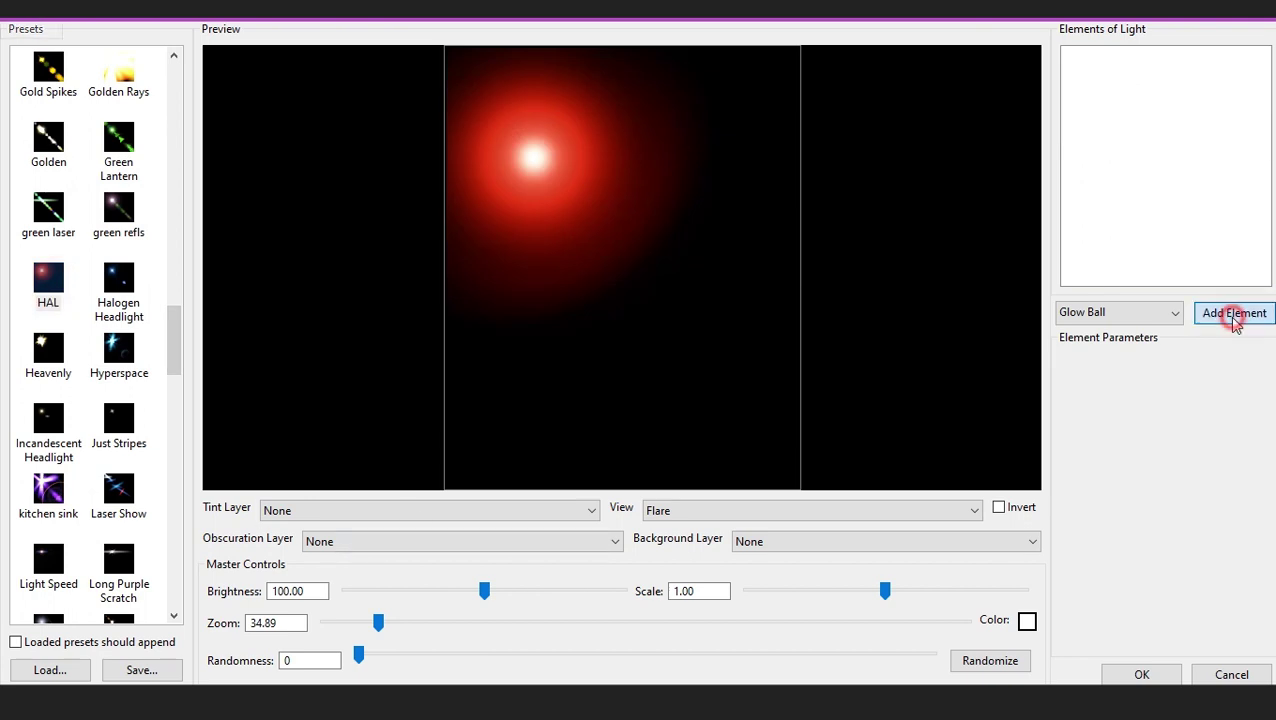
left_click(1172, 316)
left_click(1132, 389)
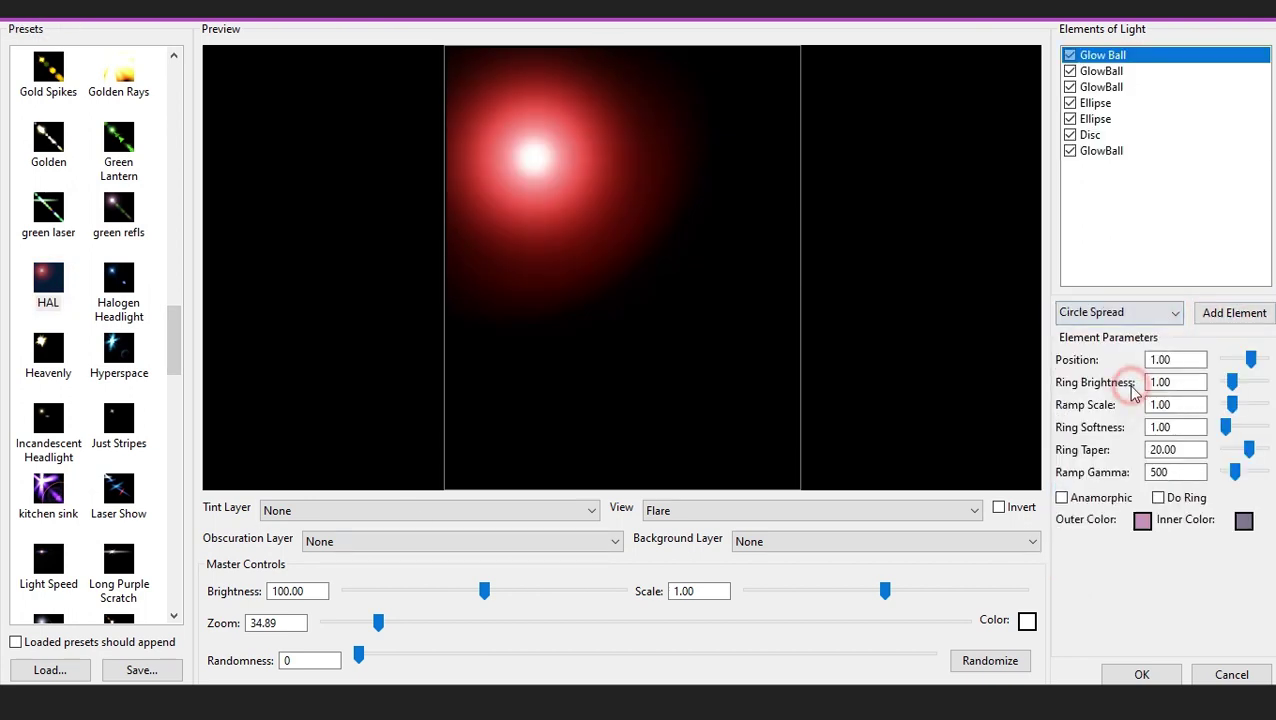
left_click(1236, 314)
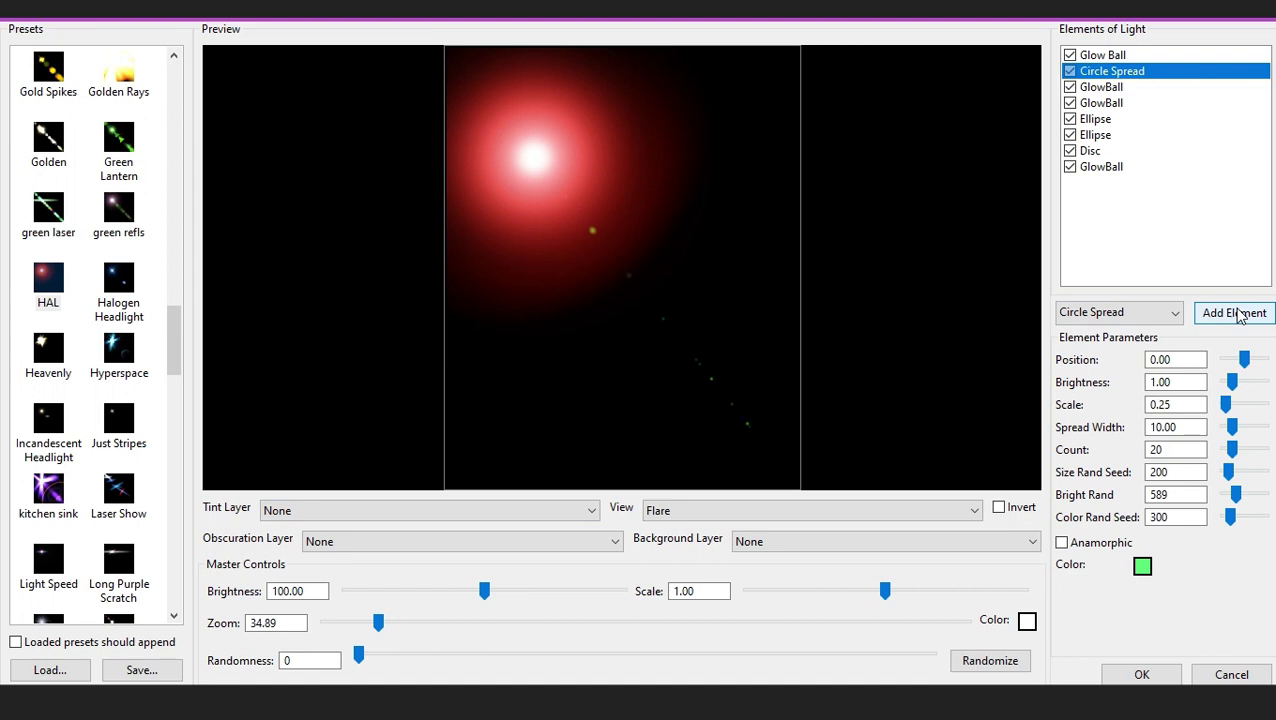
Test the flare's elements one by one, and turn off the GlowBall below Circle Spread and the second Ellipse
left_click(1069, 120)
left_click(1071, 136)
left_click(1071, 152)
left_click(1071, 152)
left_click(1073, 166)
left_click(1073, 166)
left_click(1070, 55)
left_click(1070, 119)
left_click(1070, 119)
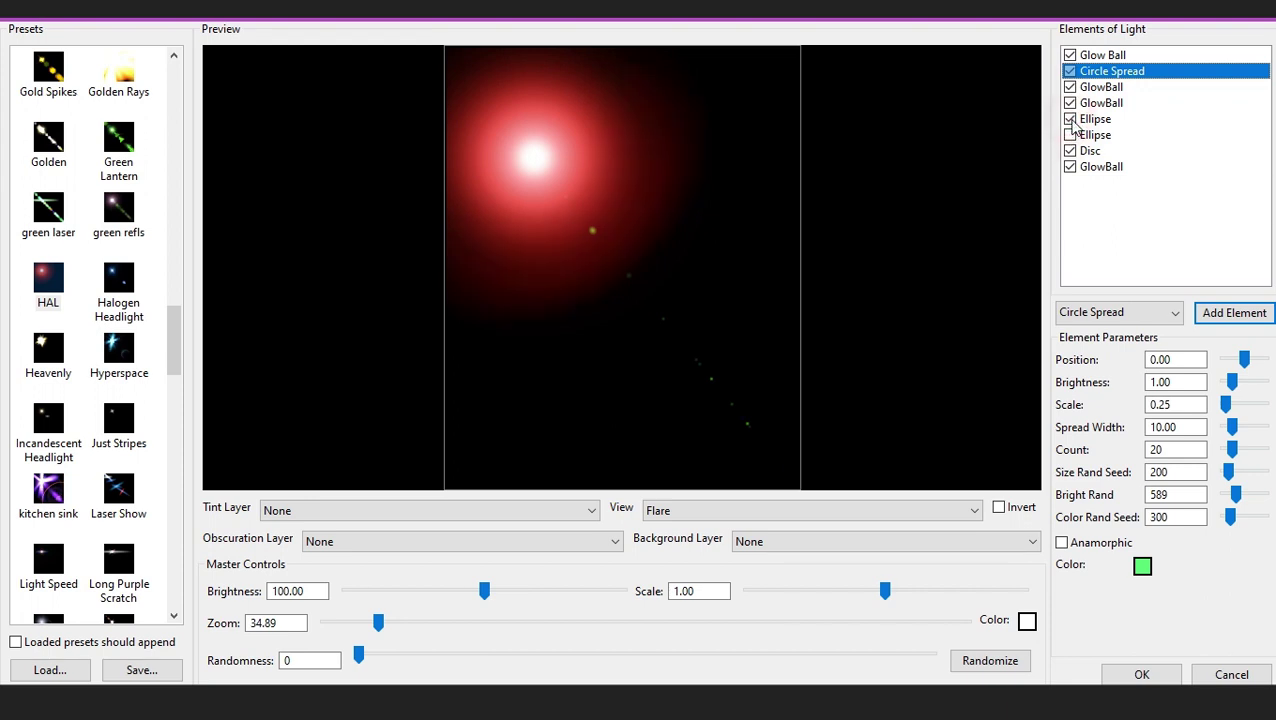
left_click(1072, 103)
left_click(1070, 102)
left_click(1070, 102)
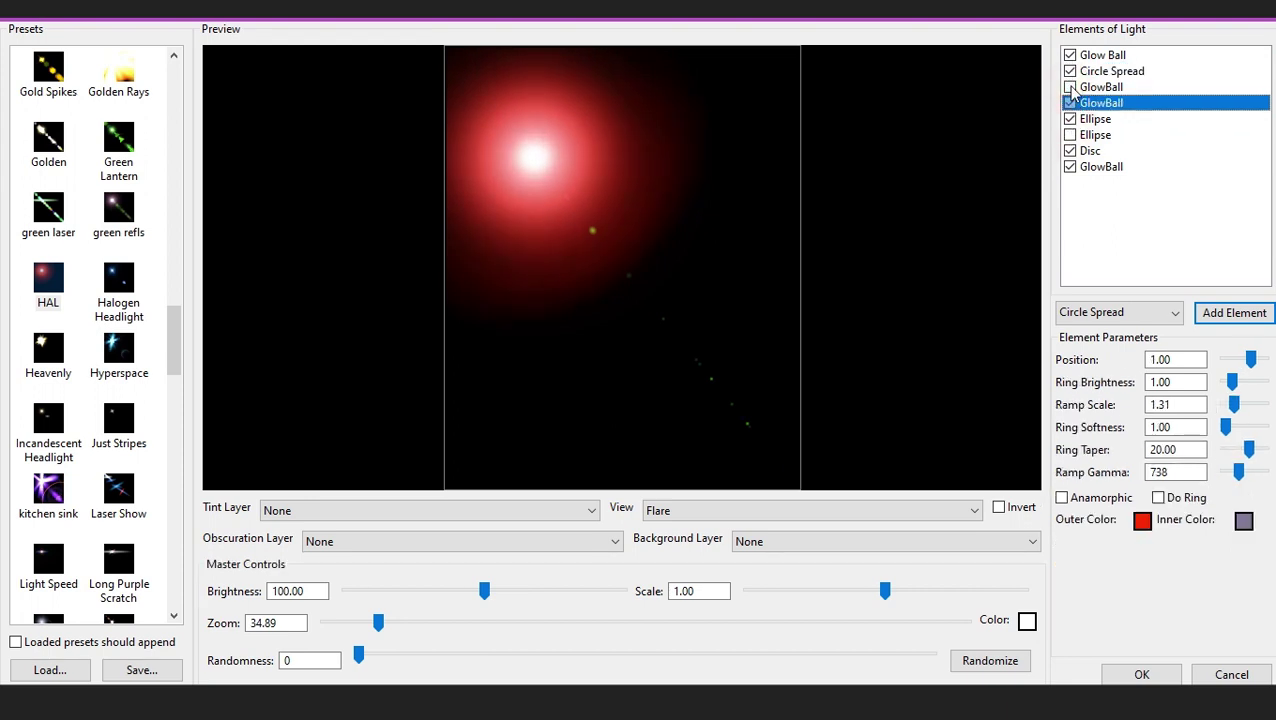
Set the flare's master scale to 1.80, brightness to 117.01 and zoom to 37.00
left_click_drag(890, 591, 980, 592)
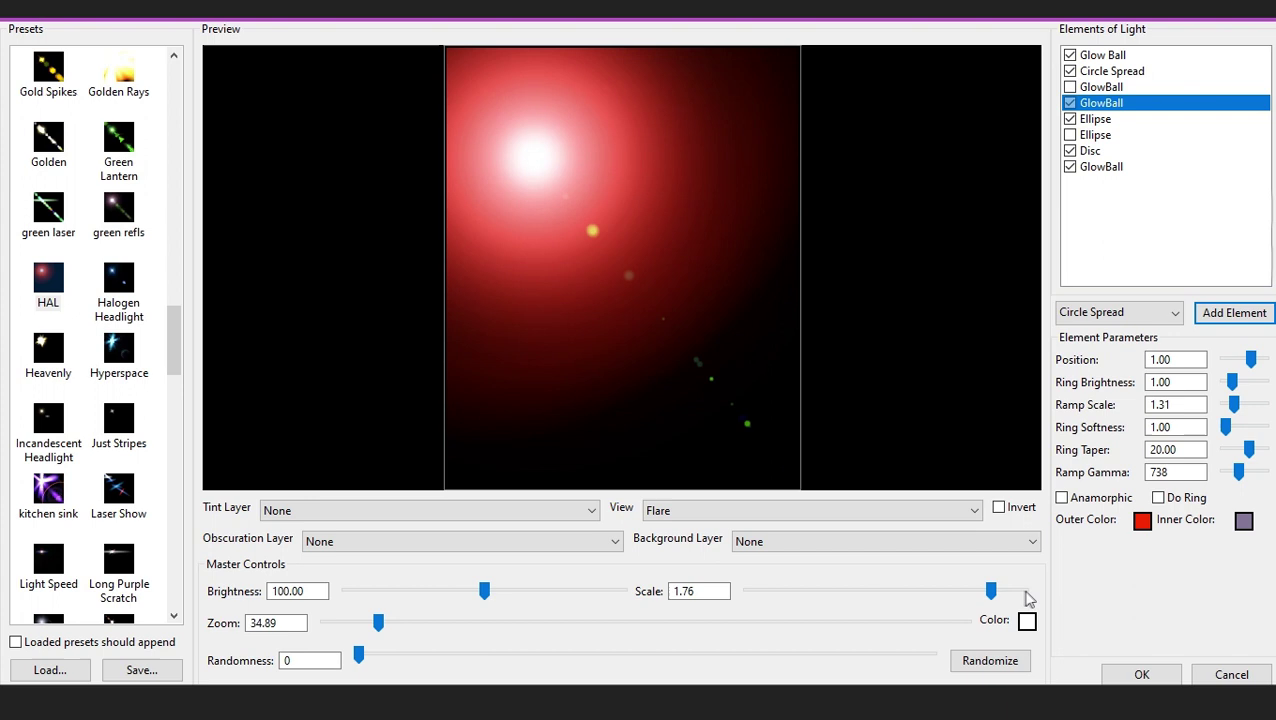
left_click_drag(485, 594, 506, 597)
left_click_drag(388, 633, 384, 634)
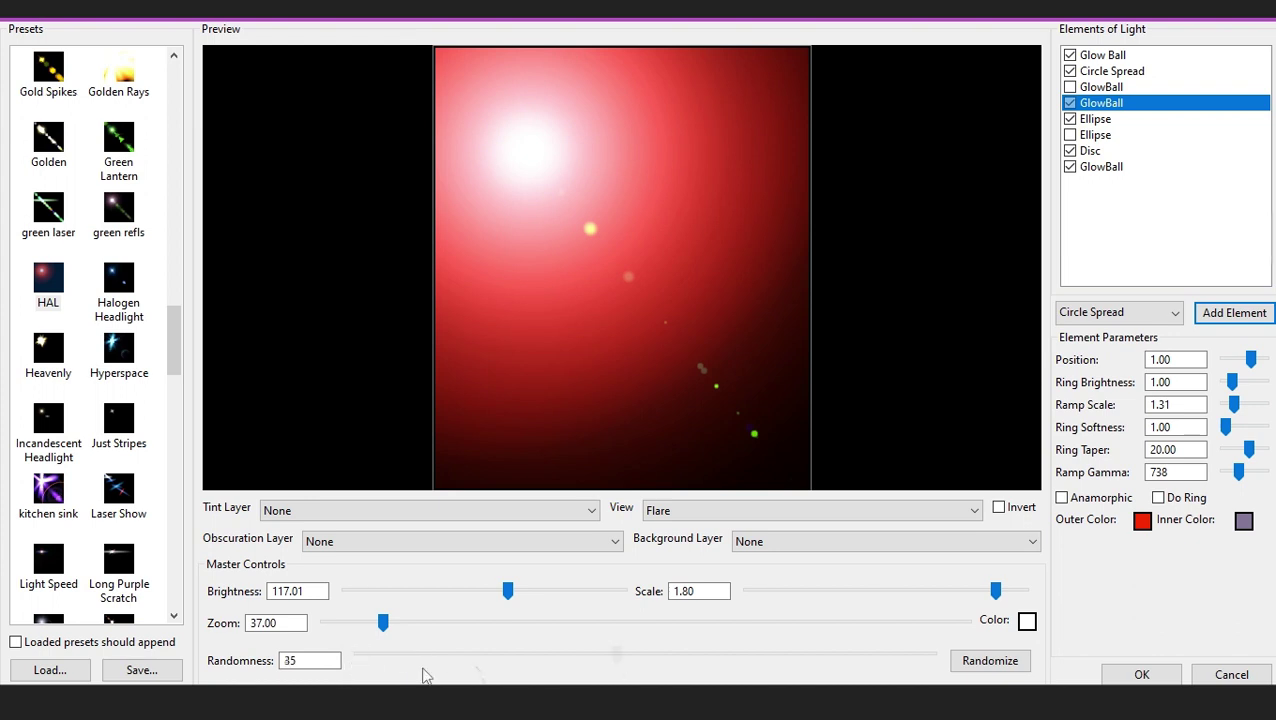
left_click(1063, 497)
left_click(1159, 498)
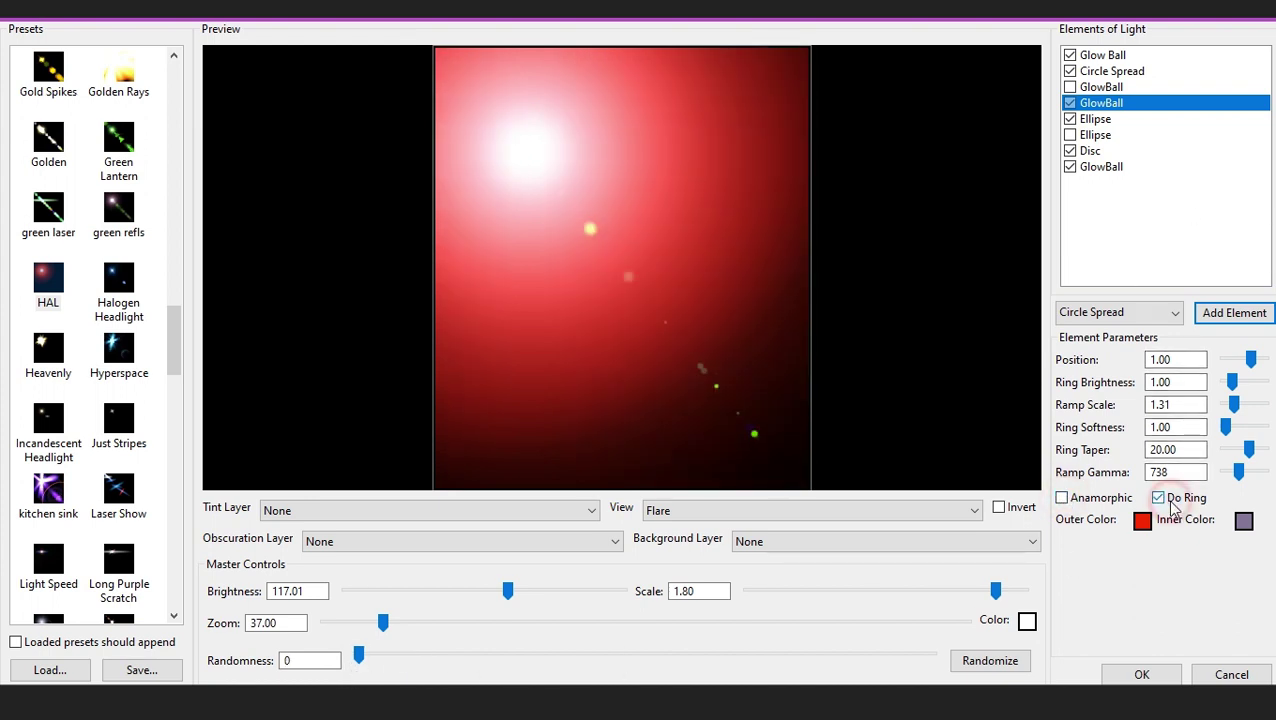
Turn off the flare's Disc element and compare the look with different glow elements enabled
left_click(1070, 166)
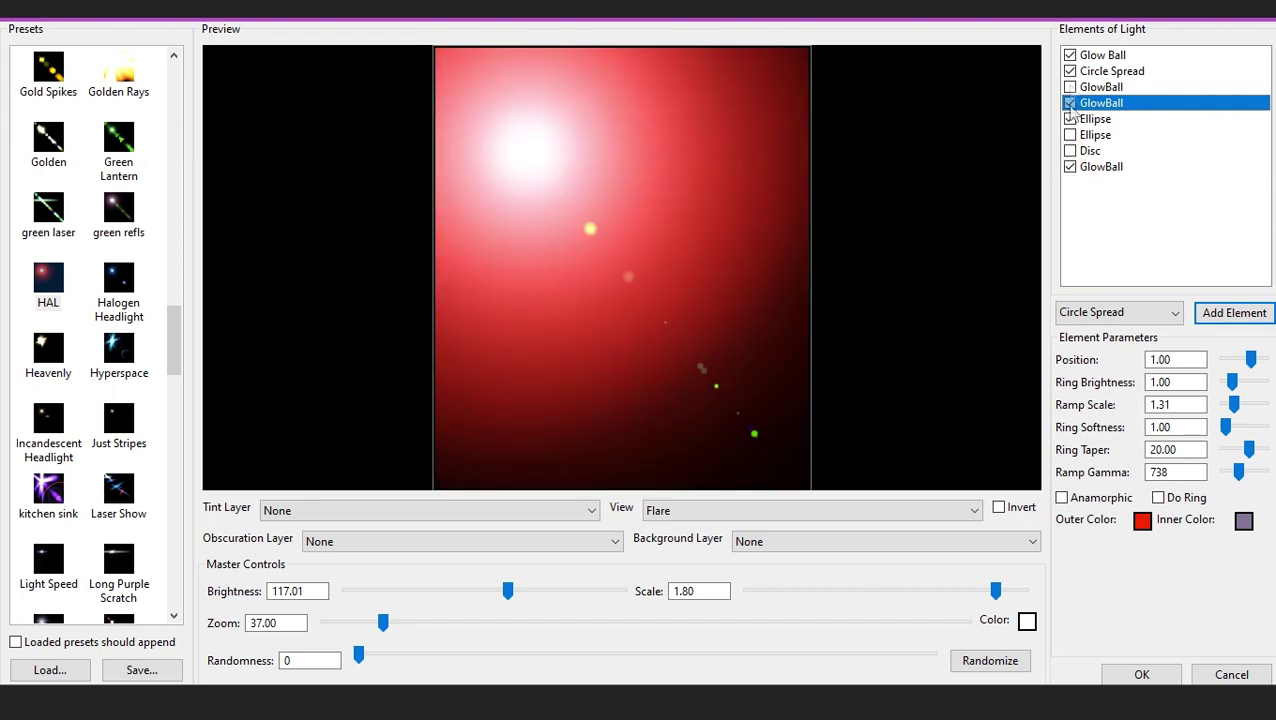
left_click(1070, 55)
left_click(1070, 87)
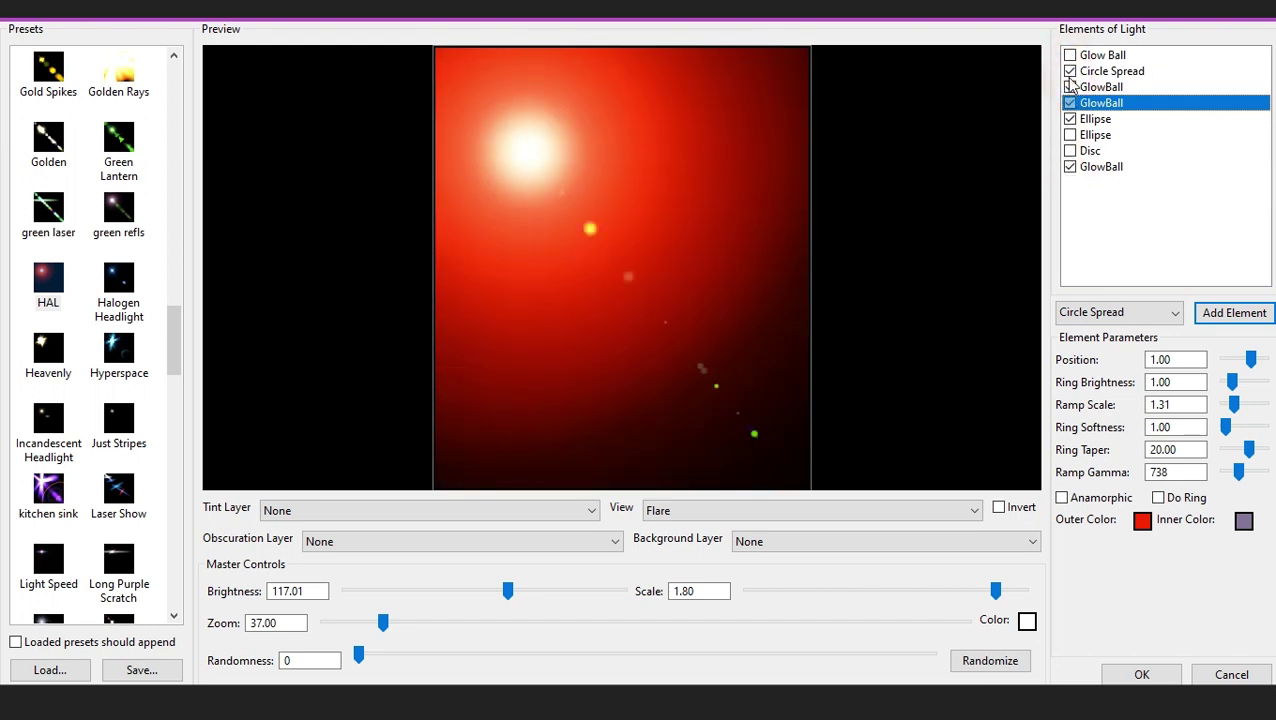
left_click(1070, 56)
Apply the flare to the black layer and set the layer's blend mode to Screen
left_click(1141, 675)
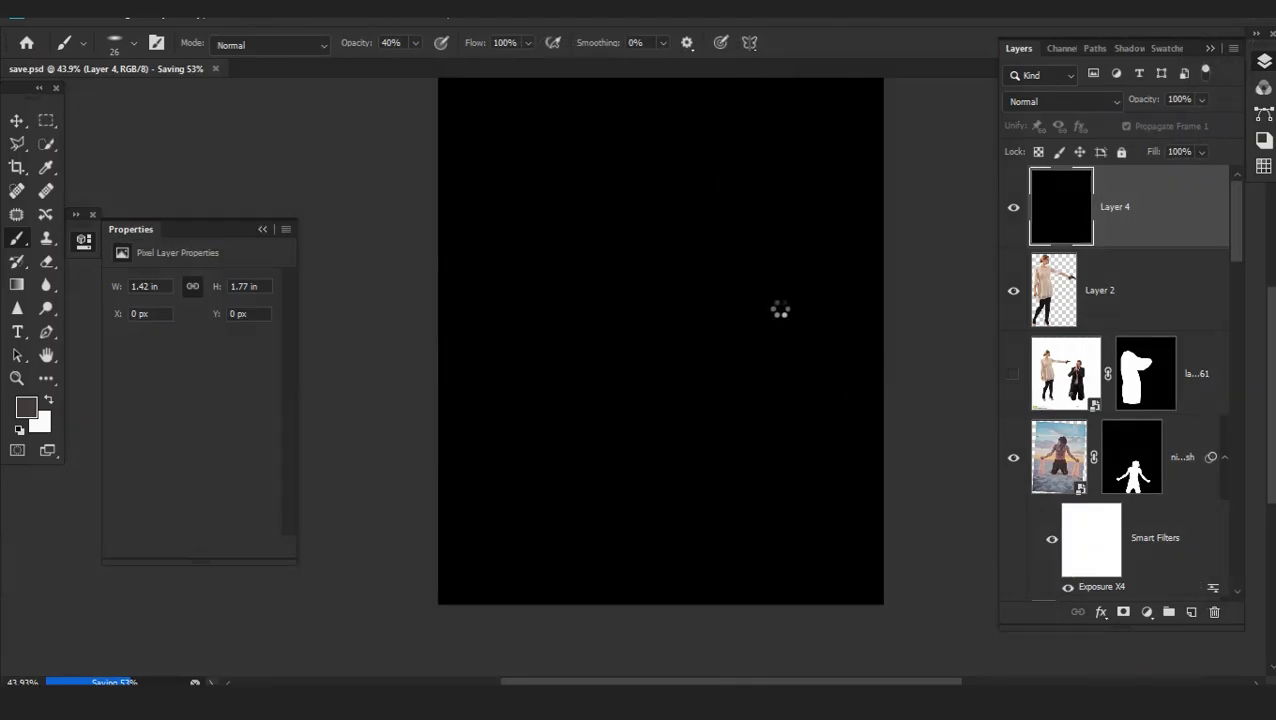
left_click(1062, 101)
left_click(1036, 332)
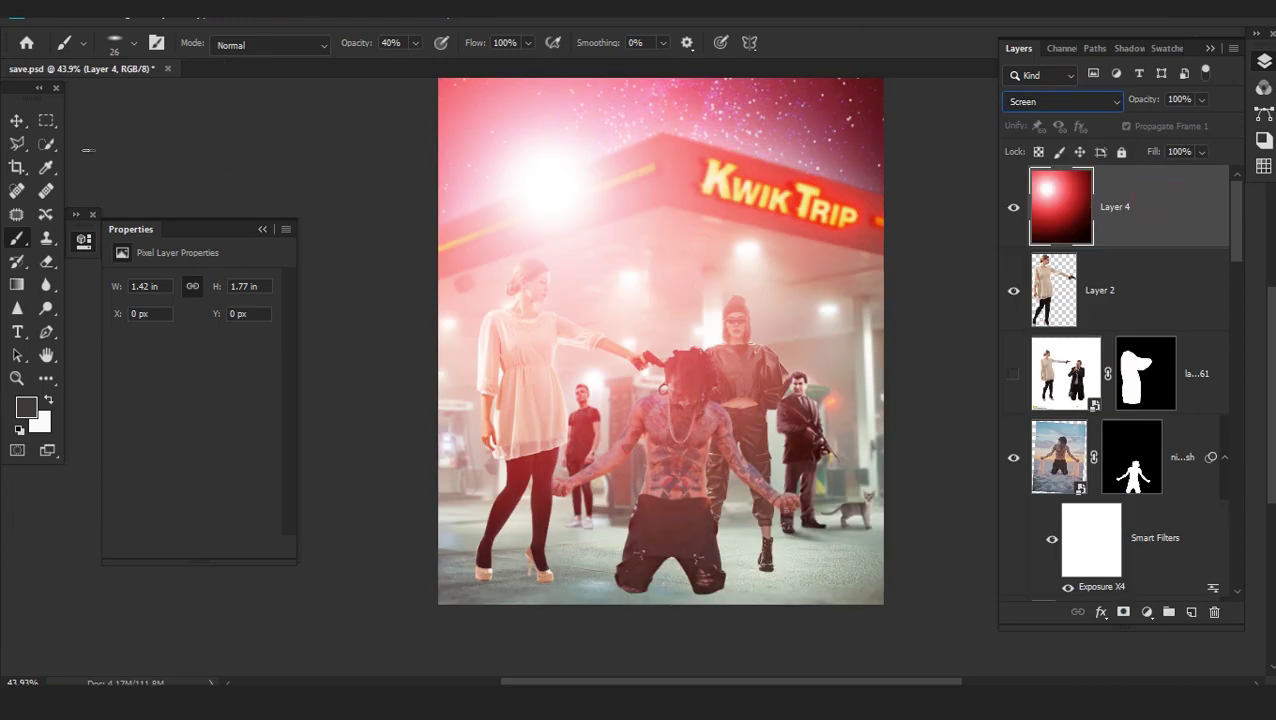
Rotate the flare layer to -34.03° and shift it beyond the image edge beside the armed woman, to X -835 px
left_click(17, 120)
scroll(582, 312, "down", 7)
left_click_drag(608, 303, 676, 205)
left_click_drag(558, 407, 553, 434)
key("Return")
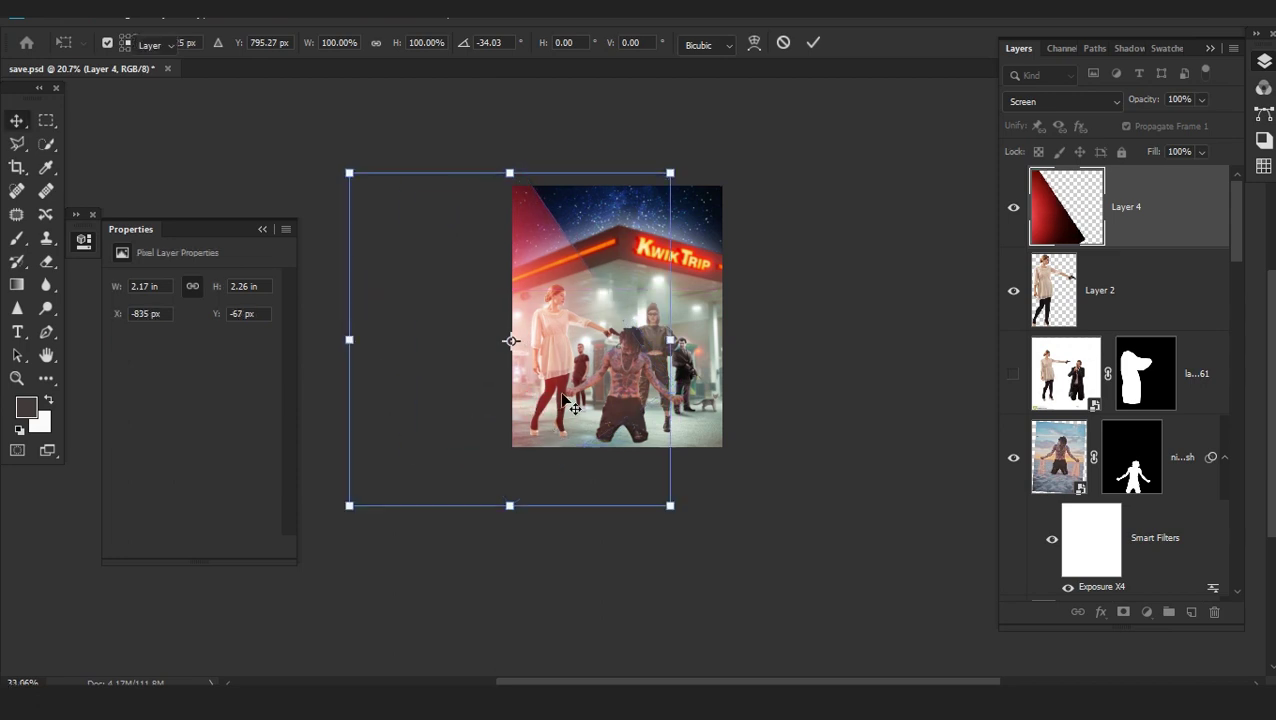
Convert the flare layer to a smart object
scroll(559, 396, "up", 5)
left_click(252, 17)
right_click(1156, 210)
left_click(963, 259)
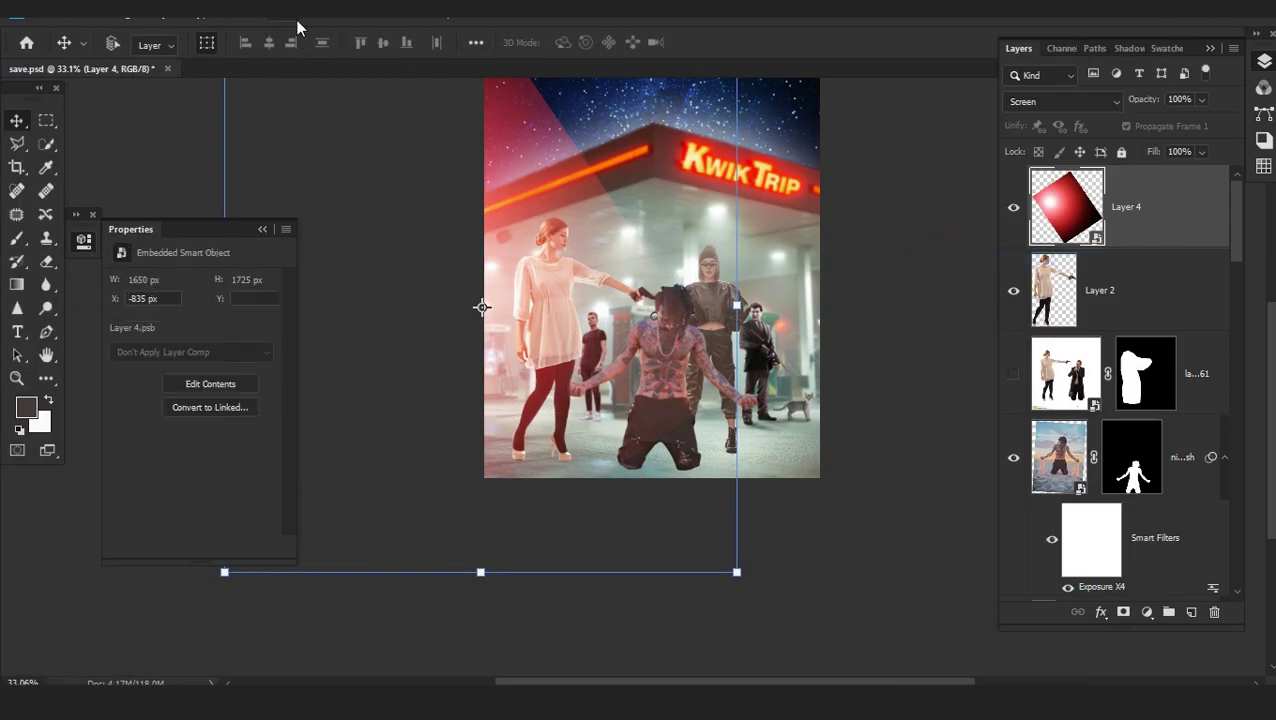
Apply a Gaussian Blur smart filter with a radius of 84.1 pixels to the red flare layer
left_click(290, 14)
mouse_move(180, 238)
left_click(313, 307)
left_click_drag(70, 428, 152, 427)
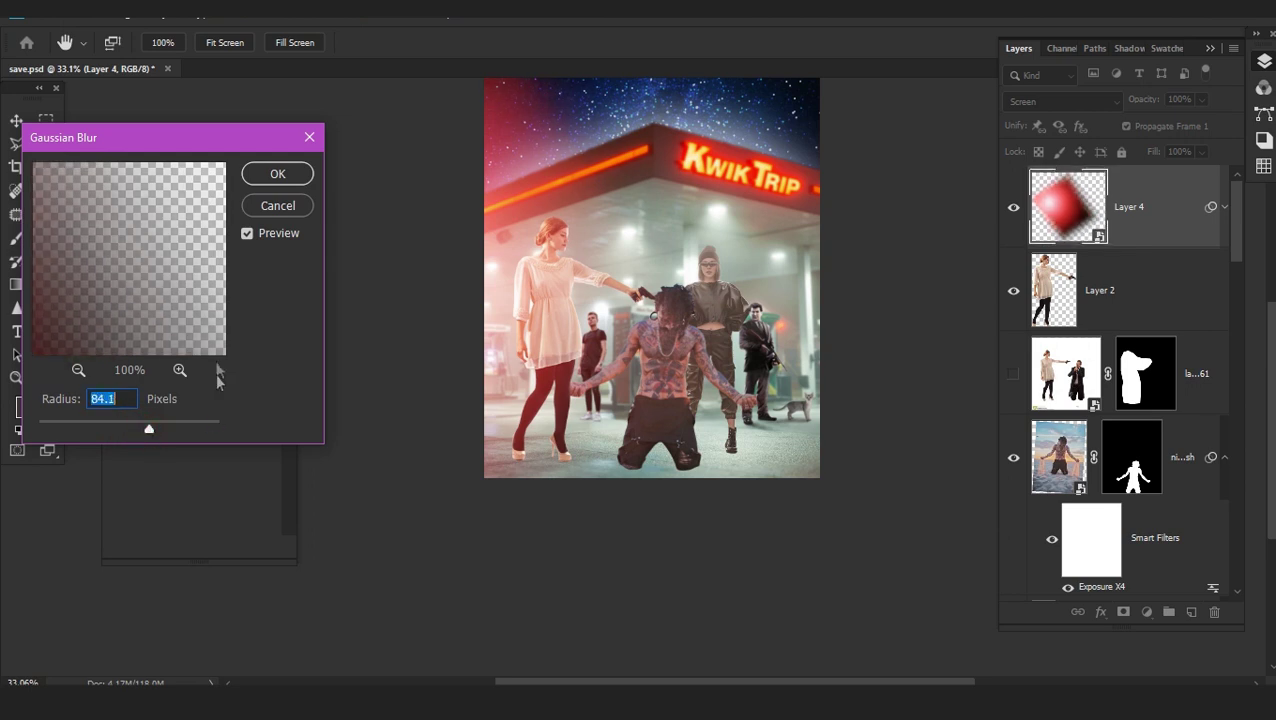
left_click(277, 173)
mouse_move(547, 370)
left_mouse_down()
mouse_move(560, 404)
mouse_move(698, 405)
mouse_move(555, 375)
left_mouse_up()
Add a Hue/Saturation smart filter to the flare layer and shift its hue to cyan
left_click(122, 15)
mouse_move(123, 66)
left_click(300, 157)
left_click_drag(290, 313, 262, 313)
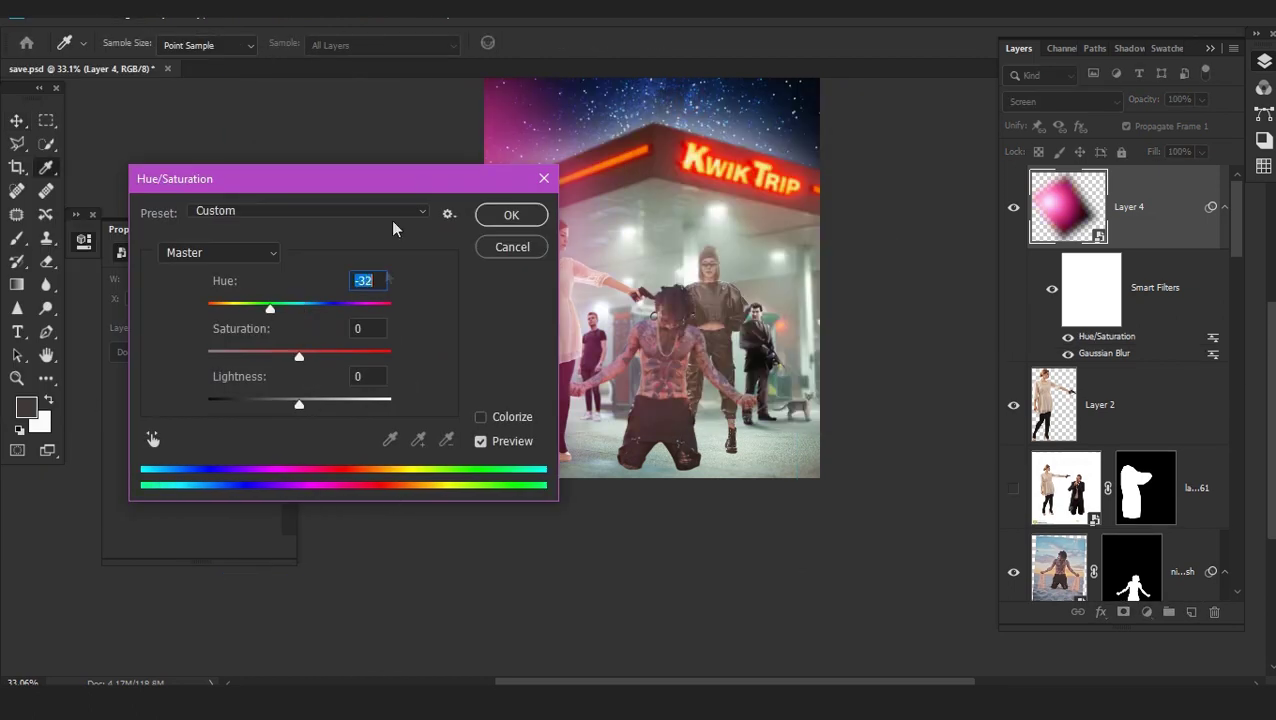
left_click_drag(421, 185, 285, 138)
left_click_drag(164, 356, 152, 357)
left_click_drag(163, 306, 217, 305)
left_click_drag(134, 261, 340, 269)
left_click_drag(258, 265, 245, 265)
left_click_drag(218, 311, 250, 322)
left_click_drag(245, 262, 269, 259)
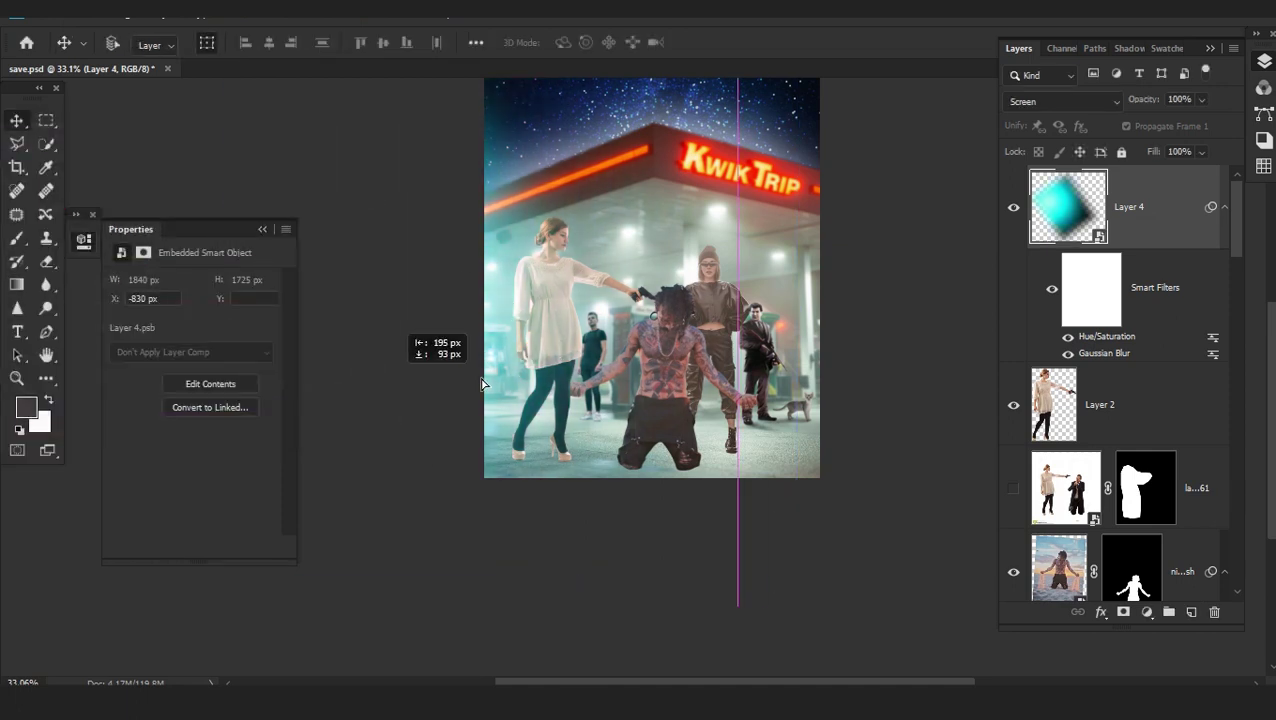
Move the cyan flare layer further out past the image edge beside the armed woman
scroll(543, 352, "up", 2)
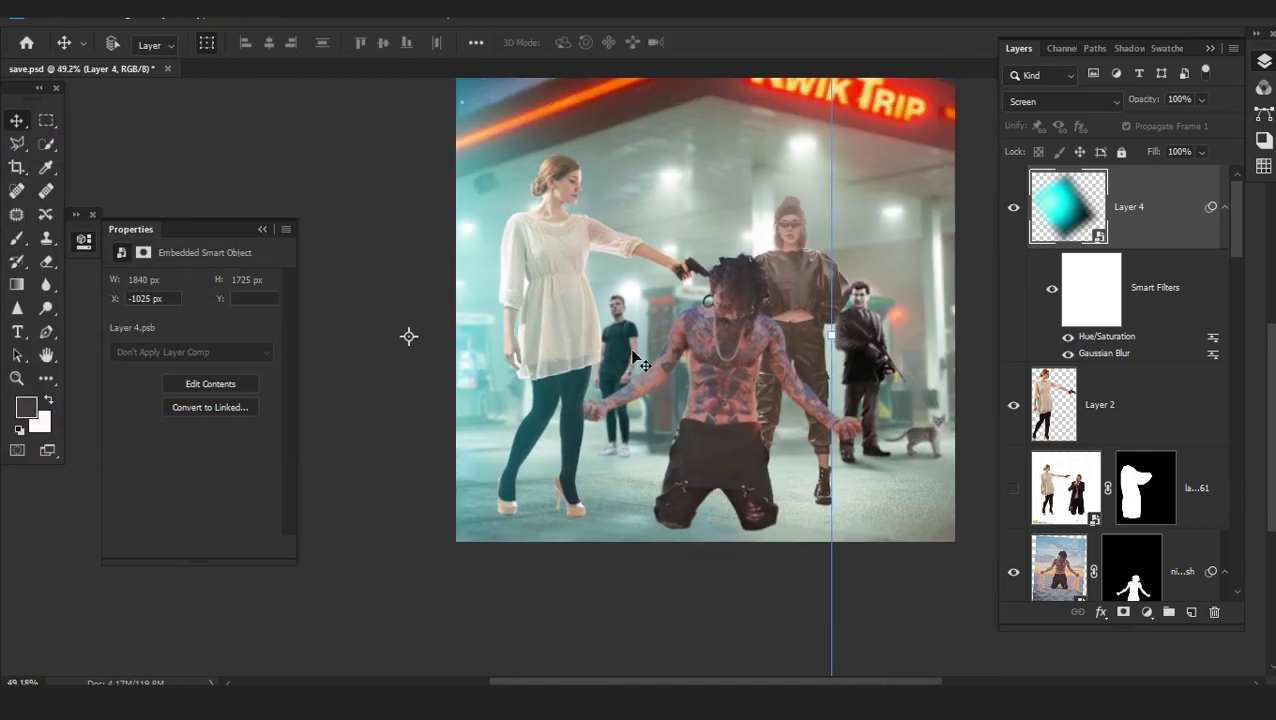
left_click_drag(613, 360, 560, 360)
scroll(560, 360, "down", 2)
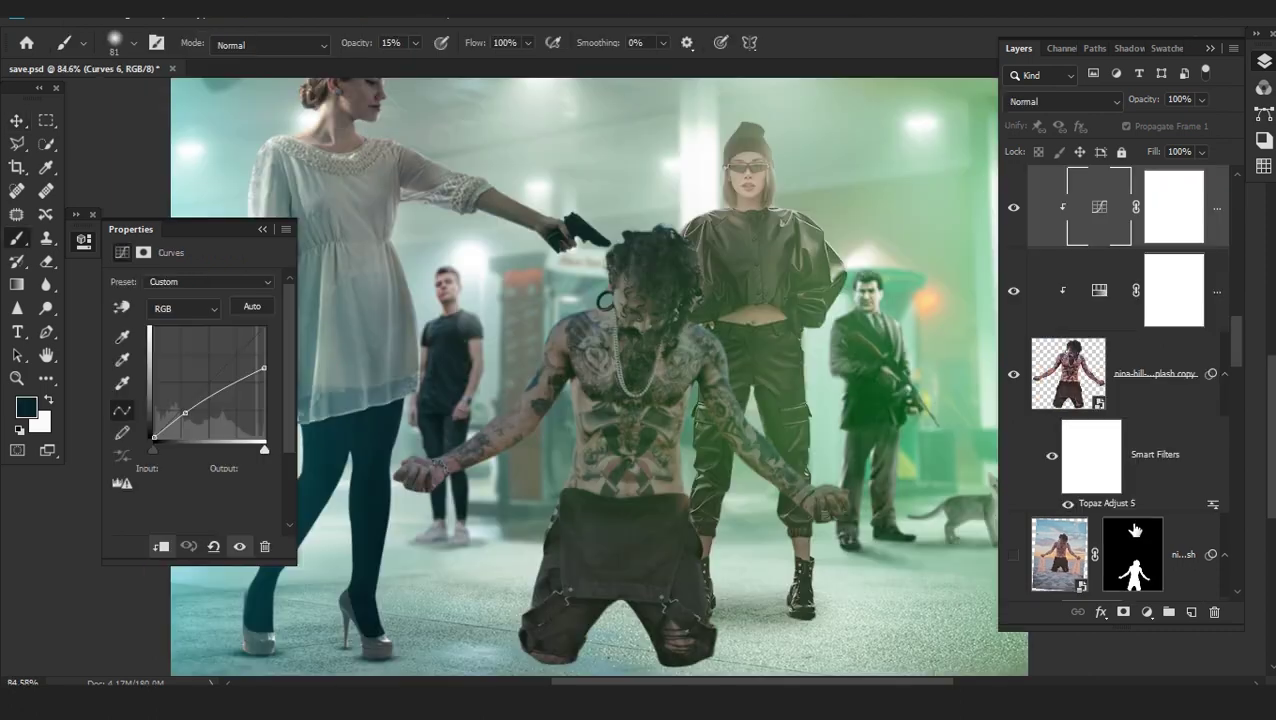
Paint a flat dark shadow under the kneeling man's knees on a new layer beneath him at 100% brush opacity, blended in Multiply
left_click(1140, 541)
left_click(1191, 612)
scroll(655, 625, "up", 2)
left_click_drag(655, 625, 763, 484)
scroll(763, 490, "up", 2)
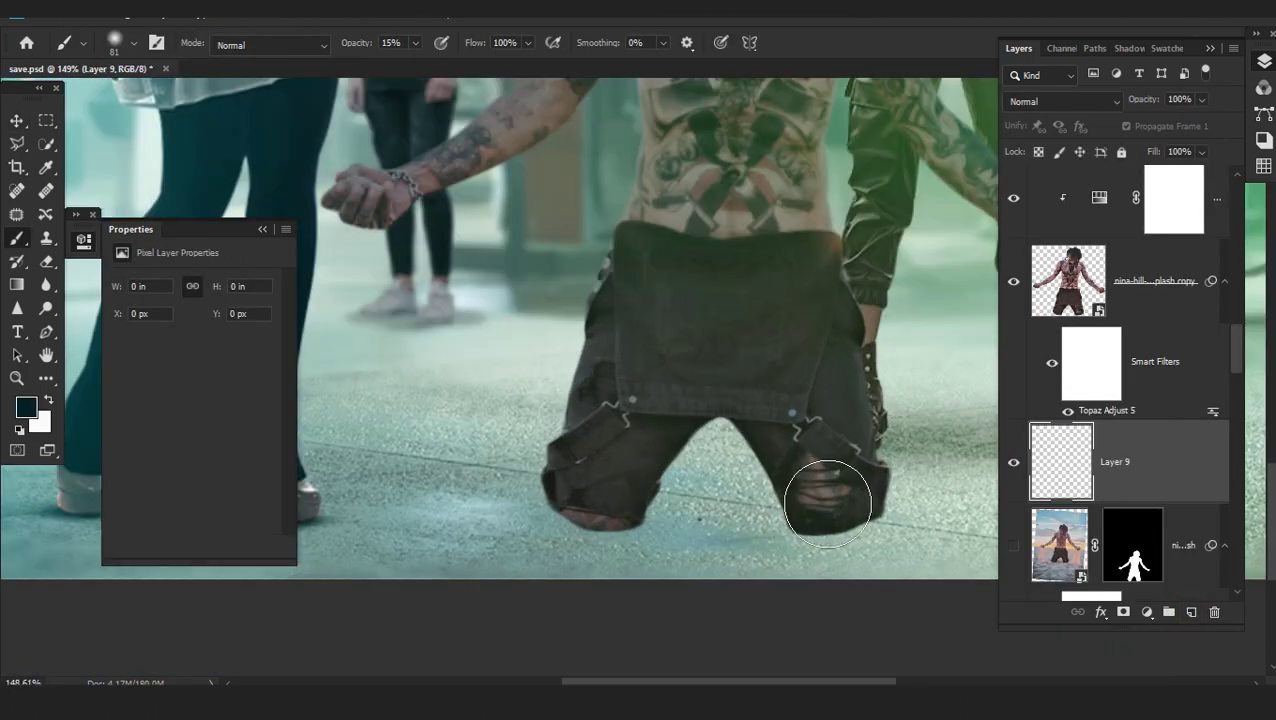
right_click(98, 205)
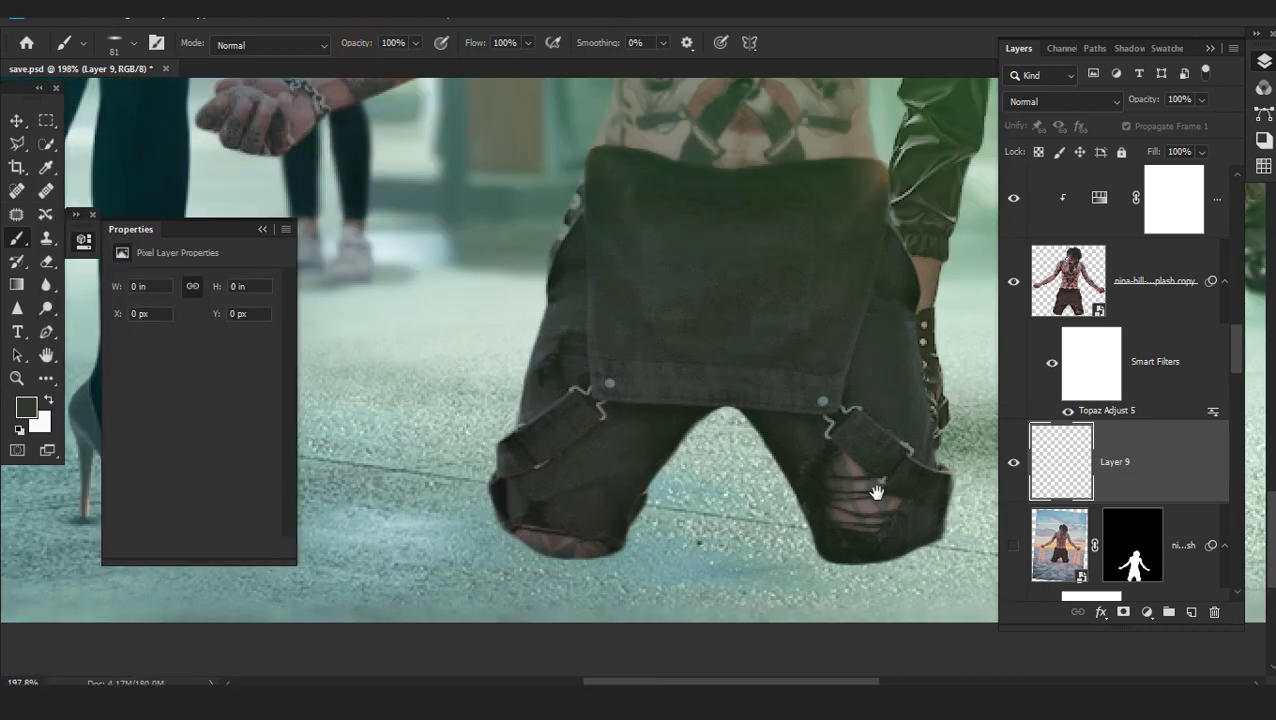
left_click_drag(876, 492, 678, 466)
mouse_move(669, 513)
left_mouse_down()
mouse_move(535, 530)
mouse_move(336, 523)
left_mouse_up()
left_click(1060, 101)
left_click(1050, 157)
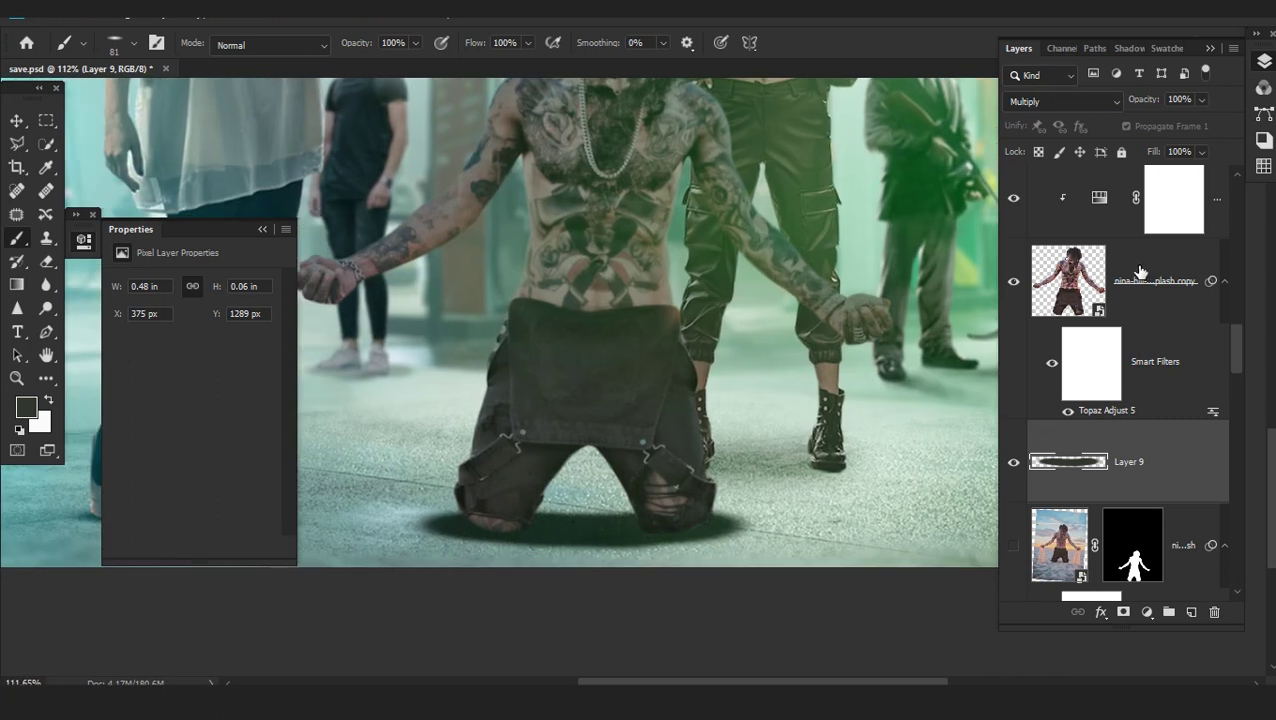
Soften the painted shadow under the kneeling man with a Gaussian Blur and reduce the layer's opacity
left_click(294, 17)
mouse_move(115, 128)
left_click(345, 197)
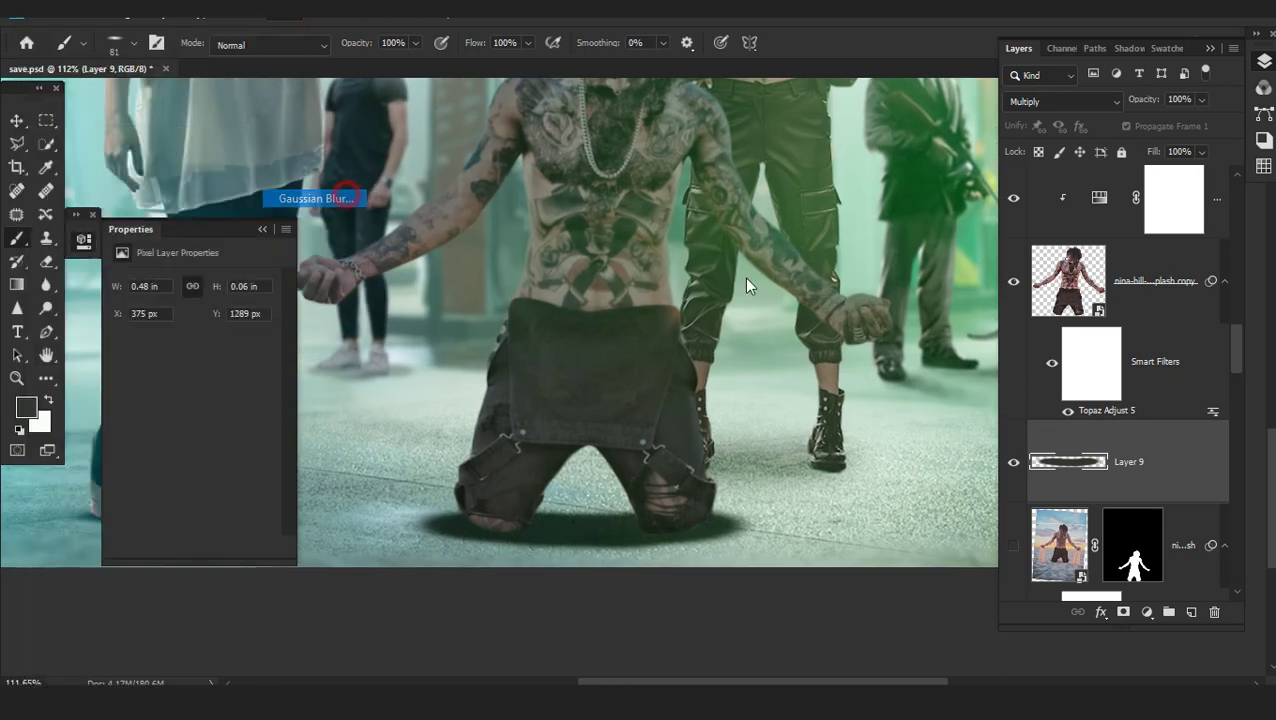
left_click_drag(131, 423, 100, 423)
key("Return")
left_click_drag(1153, 100, 1123, 113)
Stamp a small flat dark contact shadow on another new layer and set its blend mode to Multiply
left_click(1191, 613)
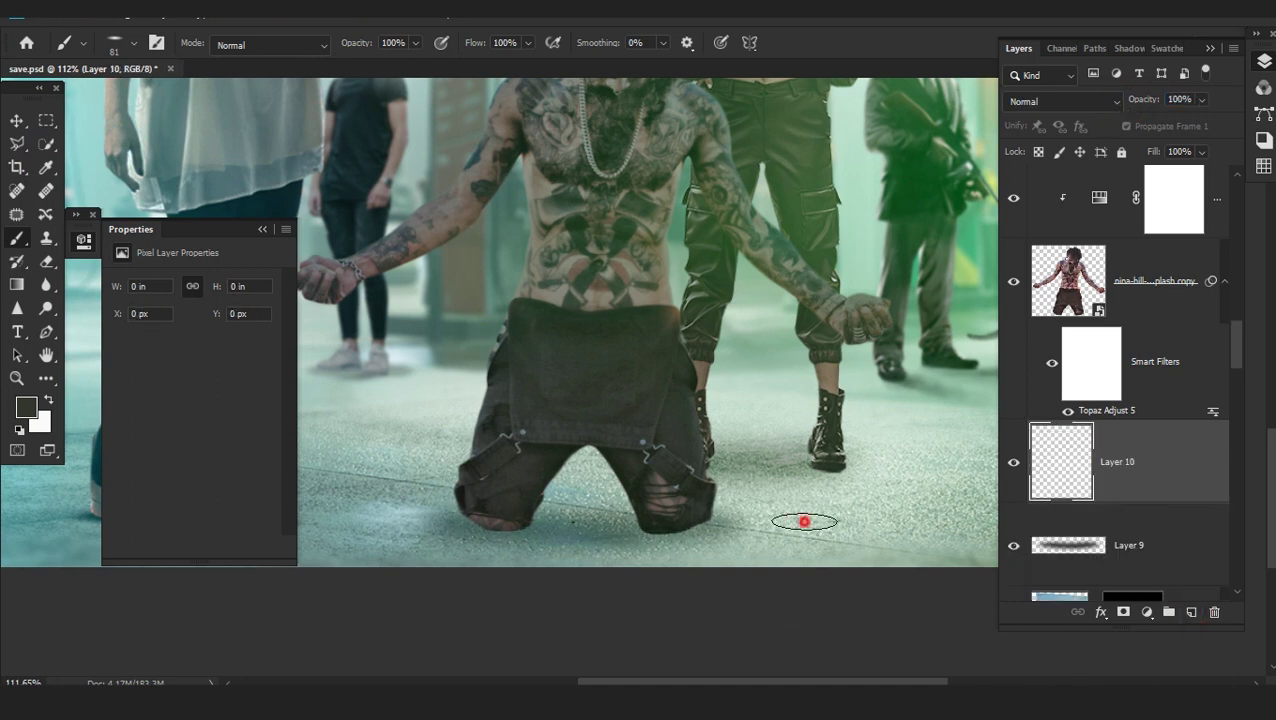
left_click(804, 521)
scroll(804, 521, "up", 5)
left_click(1088, 103)
left_click(1040, 162)
Move the small contact shadow beneath the kneeling man's torn-trouser knee and transform it to fit there
key("v")
left_click_drag(772, 540, 540, 560)
scroll(613, 544, "up", 4)
key("ctrl+t")
left_click_drag(555, 472, 557, 508)
left_click_drag(580, 553, 778, 488)
key("Return")
Duplicate the contact shadow layer and place the copy beneath the man's other knee
scroll(575, 540, "down", 4)
left_click_drag(780, 498, 426, 498)
scroll(437, 492, "up", 4)
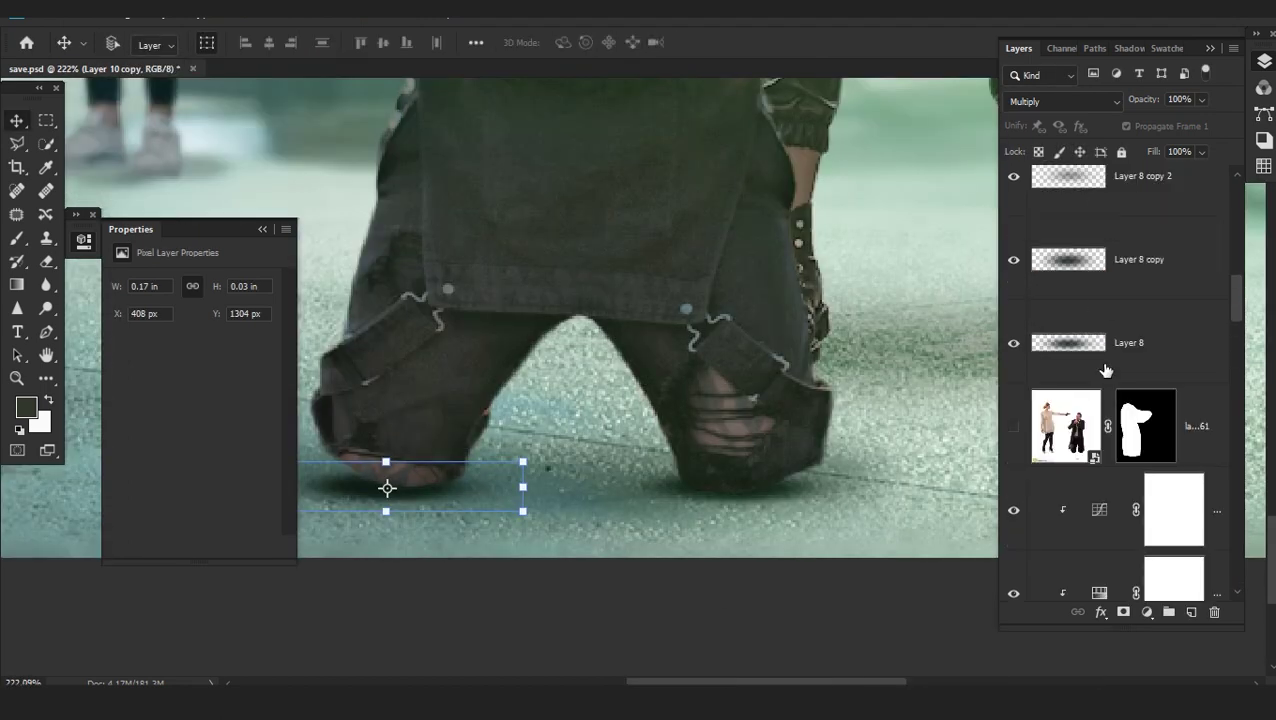
Darken the kneeling man by lowering the shadow point of his clipped Curves adjustment
left_click(1099, 510)
left_click(184, 416)
left_click_drag(184, 416, 191, 430)
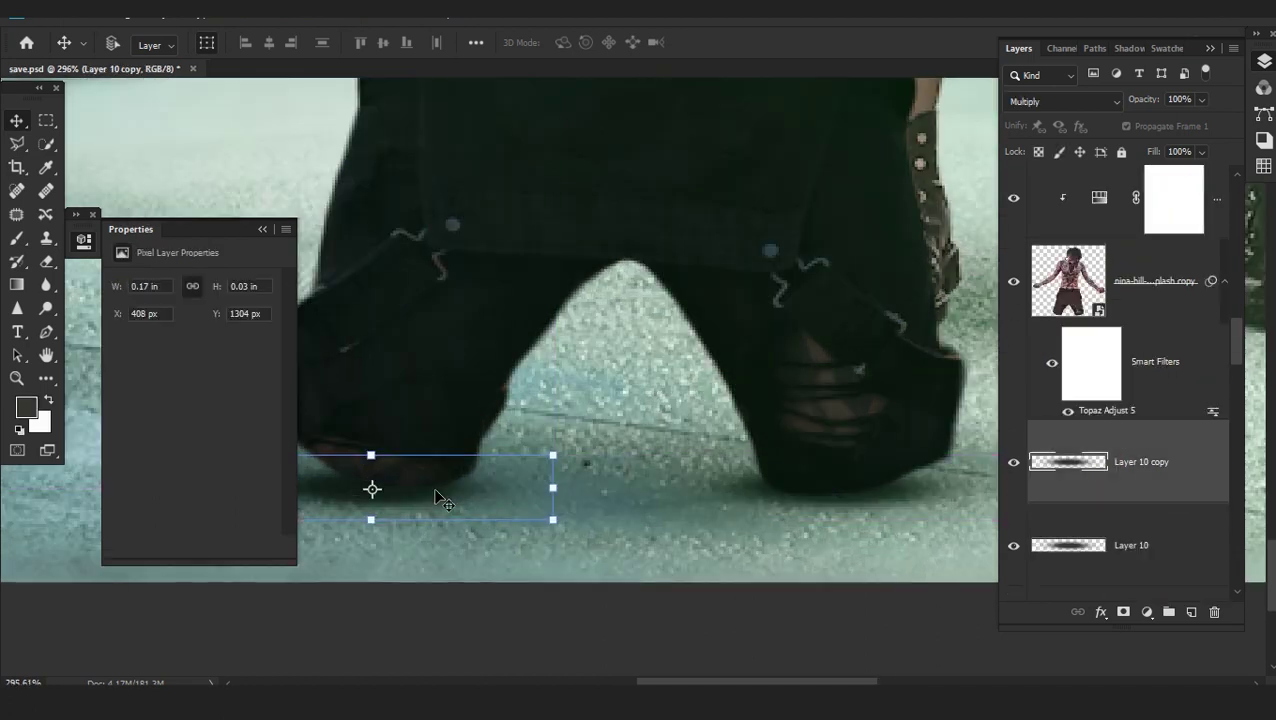
Shift the copied shadow layer up and inward so it sits beneath the kneeling man's left-hand knee
left_click_drag(433, 491, 470, 484)
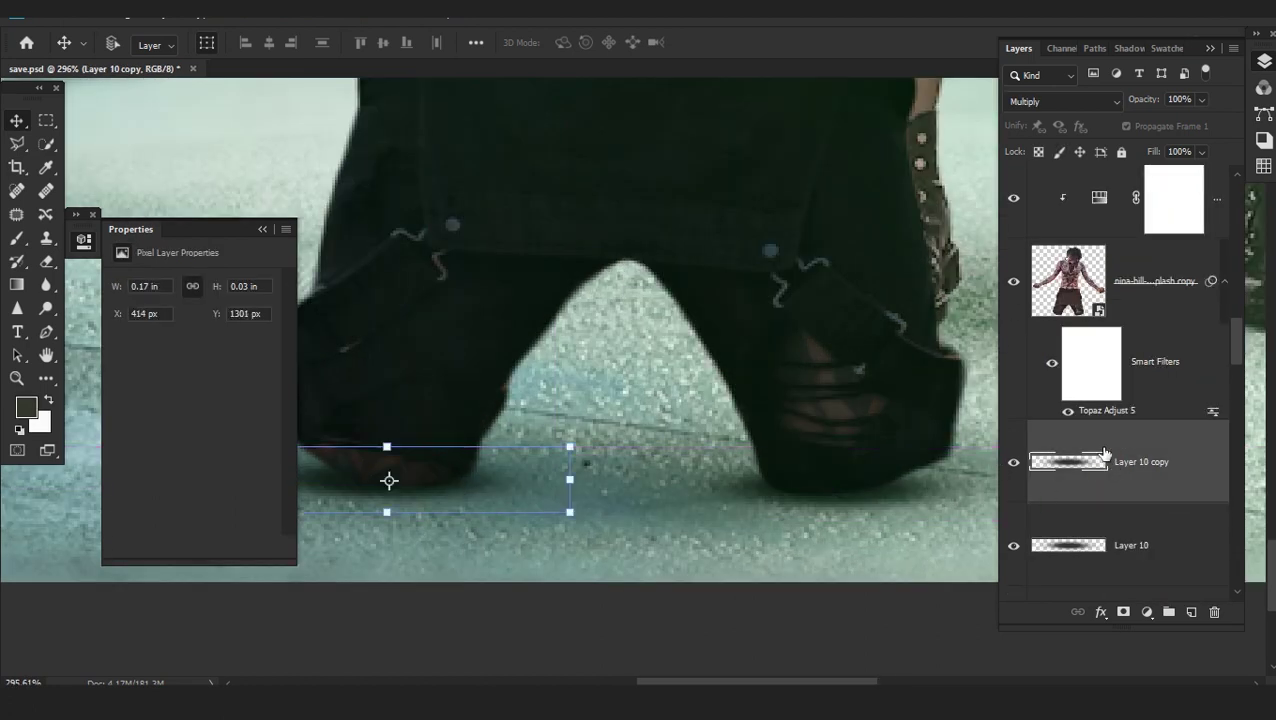
Invert the mask of the darkening Curves adjustment clipped to the kneeling man's layer
scroll(1104, 455, "up", 3)
left_click(1165, 315)
left_click(219, 498)
Paint white on the Curves mask along both knees with a round soft brush of 51 px at 62% opacity
key("b")
right_click(38, 244)
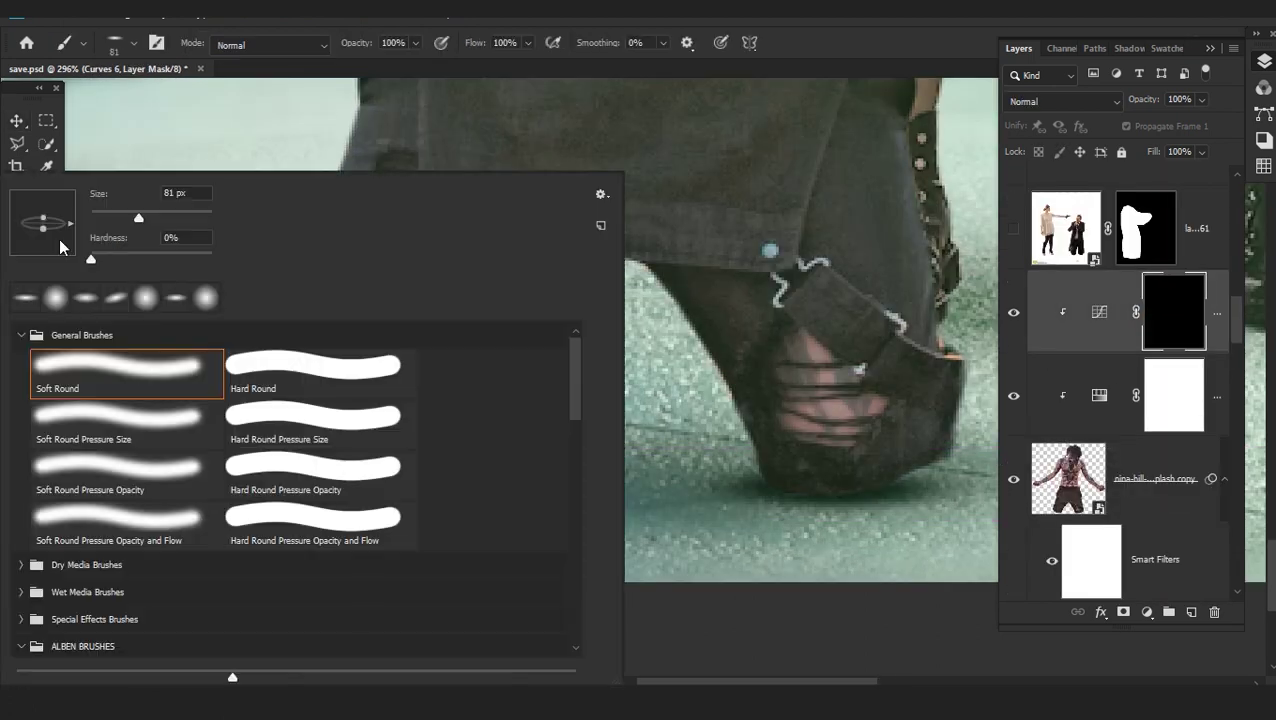
left_click_drag(364, 46, 327, 53)
left_click_drag(388, 503, 441, 502)
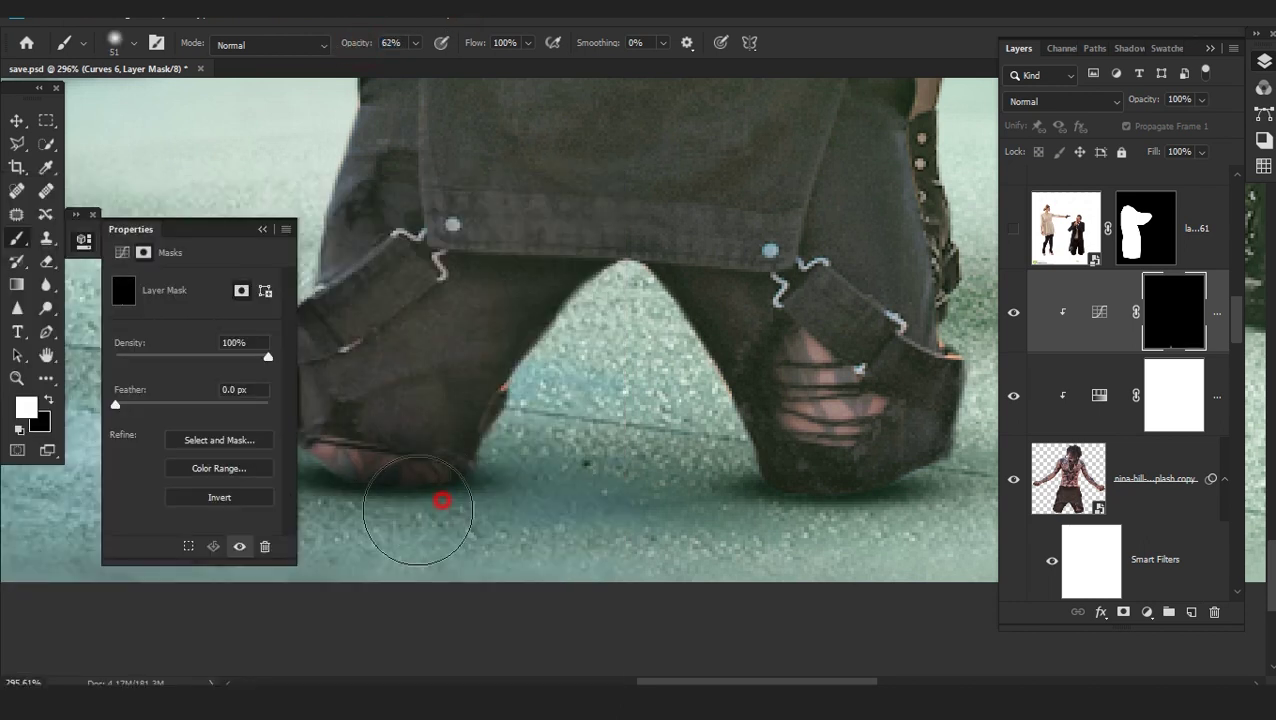
left_click_drag(378, 542, 515, 533)
left_click_drag(400, 398, 458, 418)
left_click_drag(856, 541, 453, 525)
left_click_drag(482, 515, 701, 487)
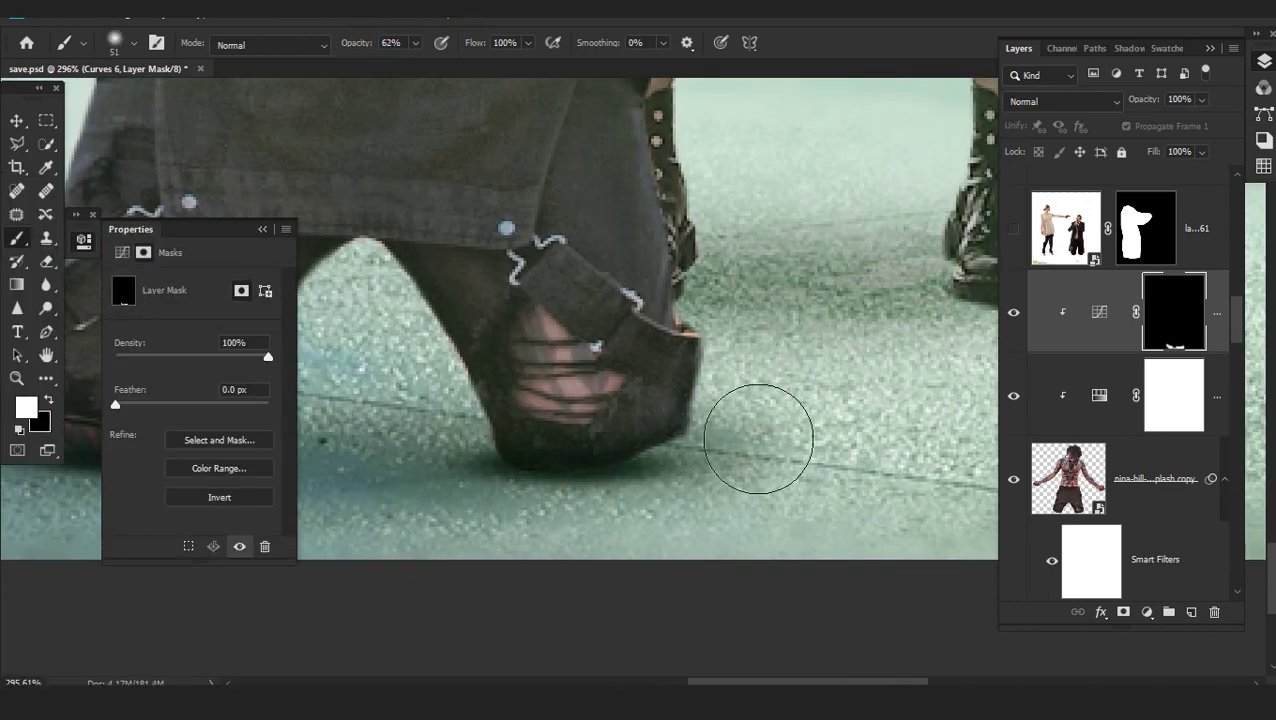
Paint soft shading on the Curves mask over the right-hand knee and trouser leg at 11% brush opacity
left_click_drag(319, 50, 309, 51)
left_click_drag(637, 260, 658, 427)
left_click_drag(717, 465, 685, 438)
left_click_drag(504, 344, 516, 354)
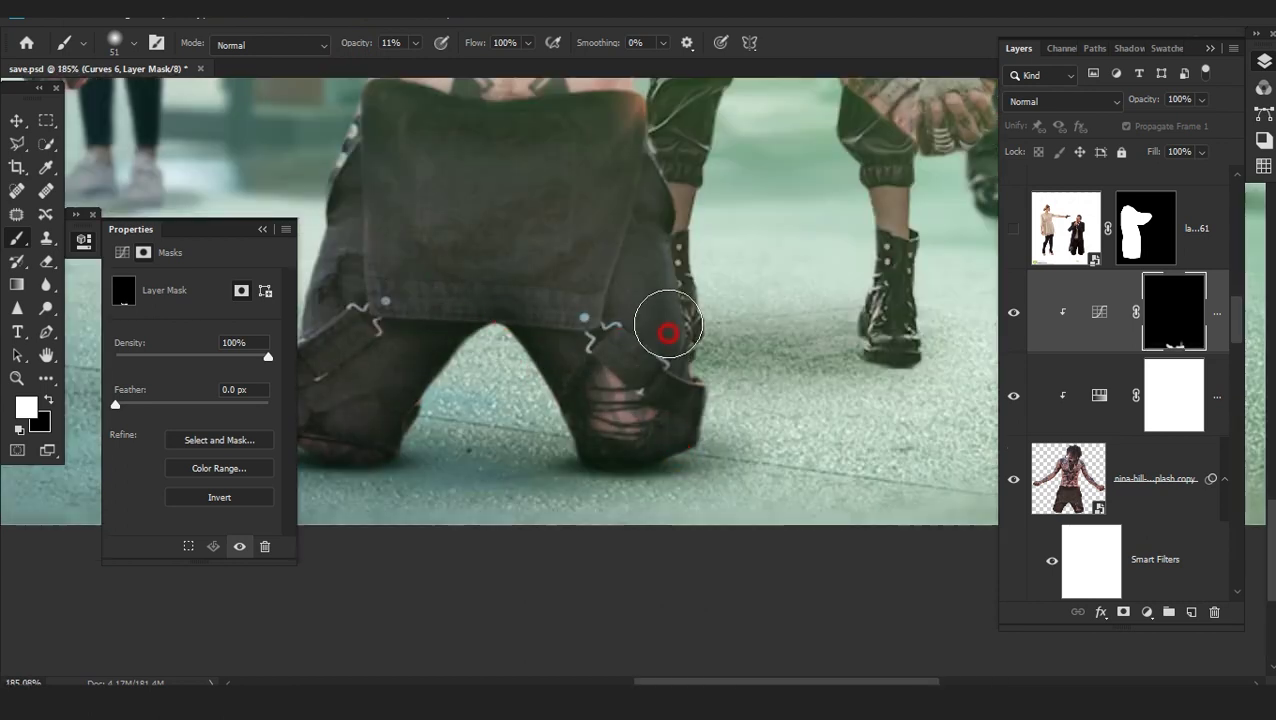
scroll(670, 320, "down", 3)
Extend the 11% opacity shading on the Curves mask over the man's torso, trousers and arms
left_click_drag(476, 283, 632, 527)
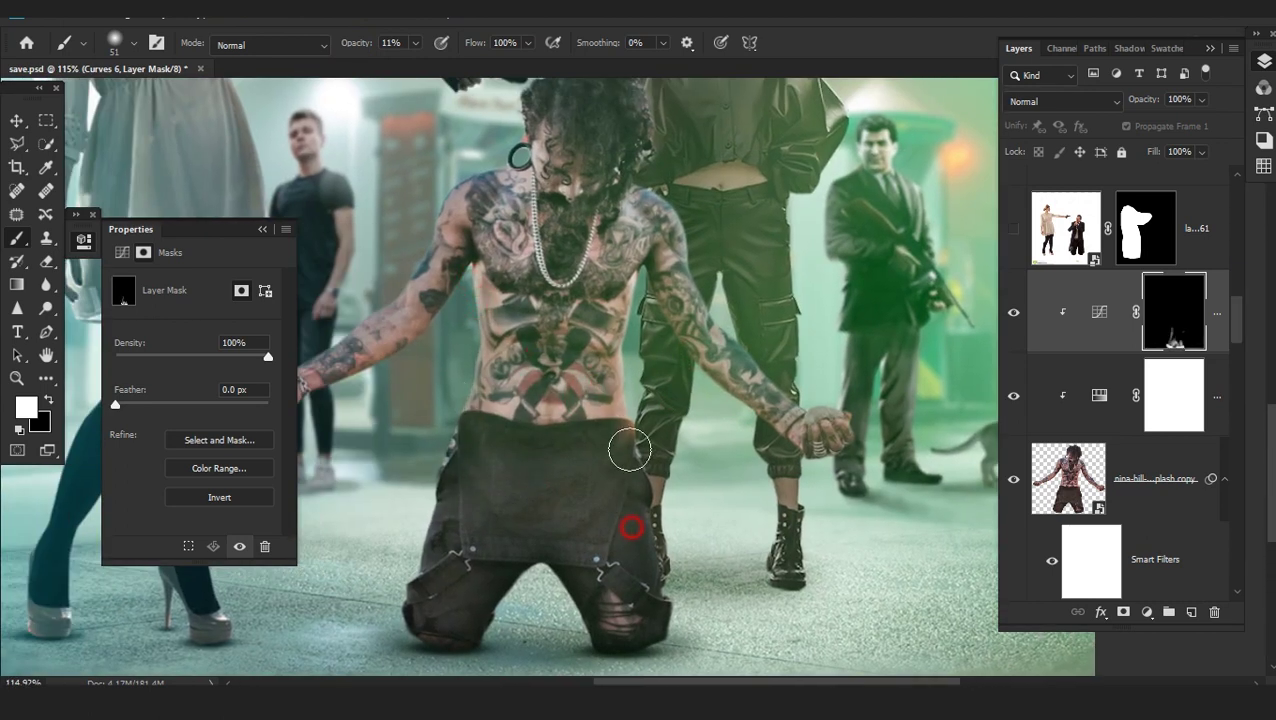
mouse_move(475, 282)
left_mouse_down()
mouse_move(342, 370)
mouse_move(645, 493)
left_mouse_up()
scroll(560, 510, "down", 4)
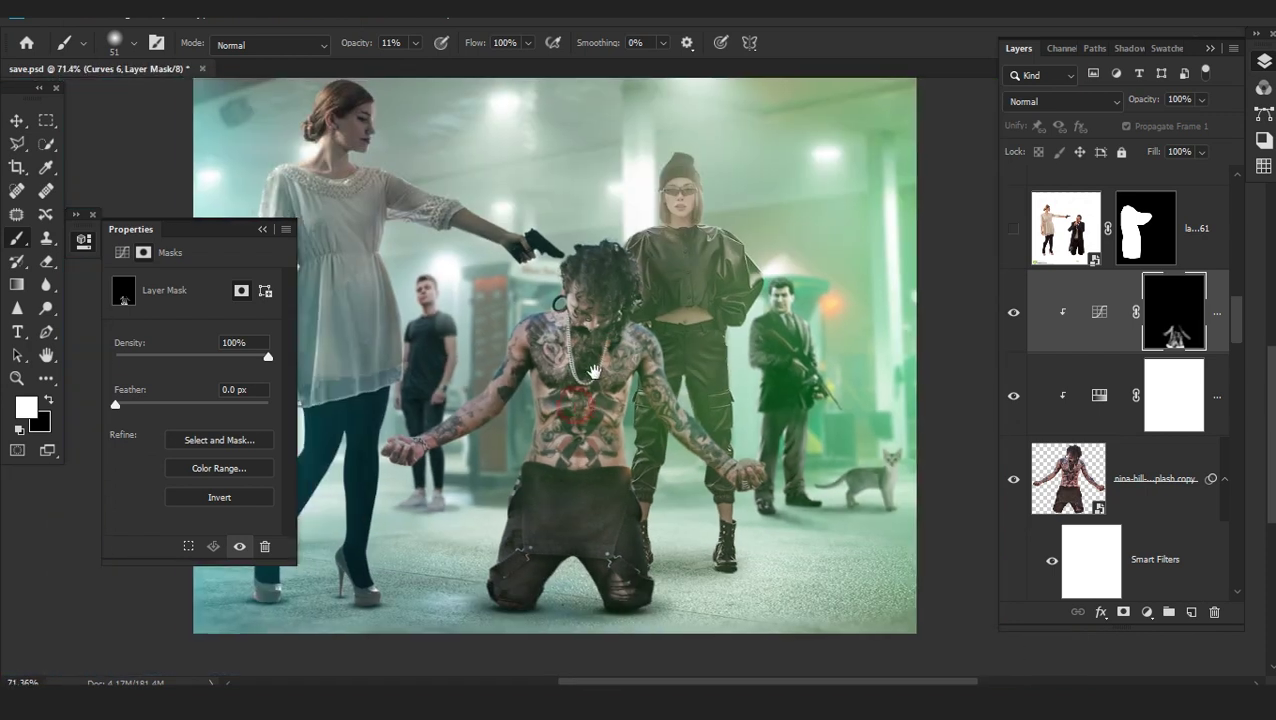
scroll(622, 426, "up", 2)
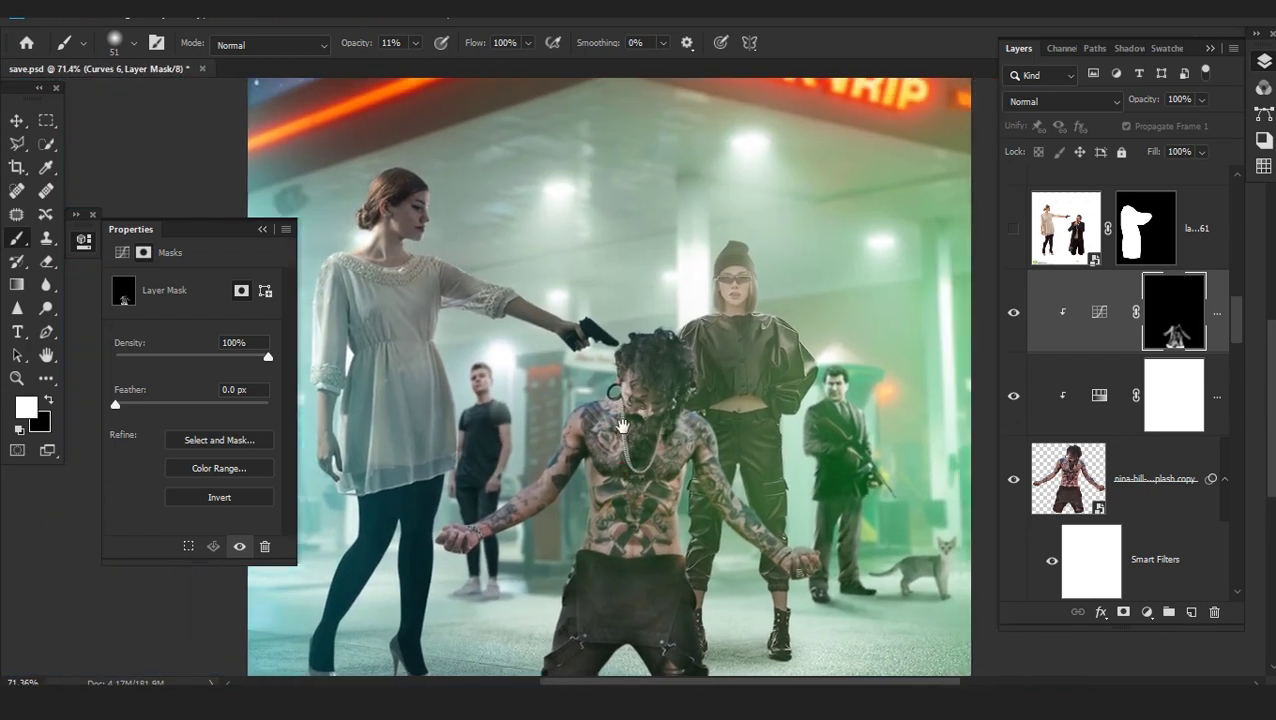
left_click_drag(618, 600, 573, 567)
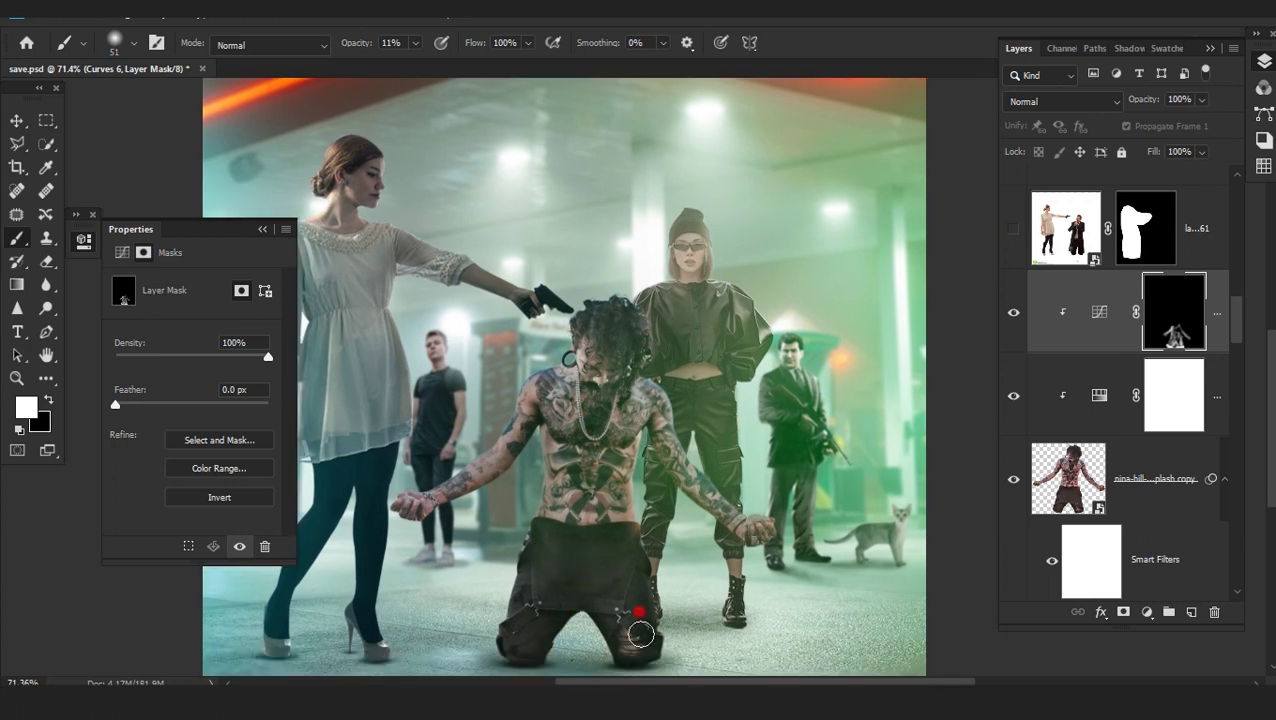
scroll(569, 573, "down", 2)
scroll(583, 550, "up", 6)
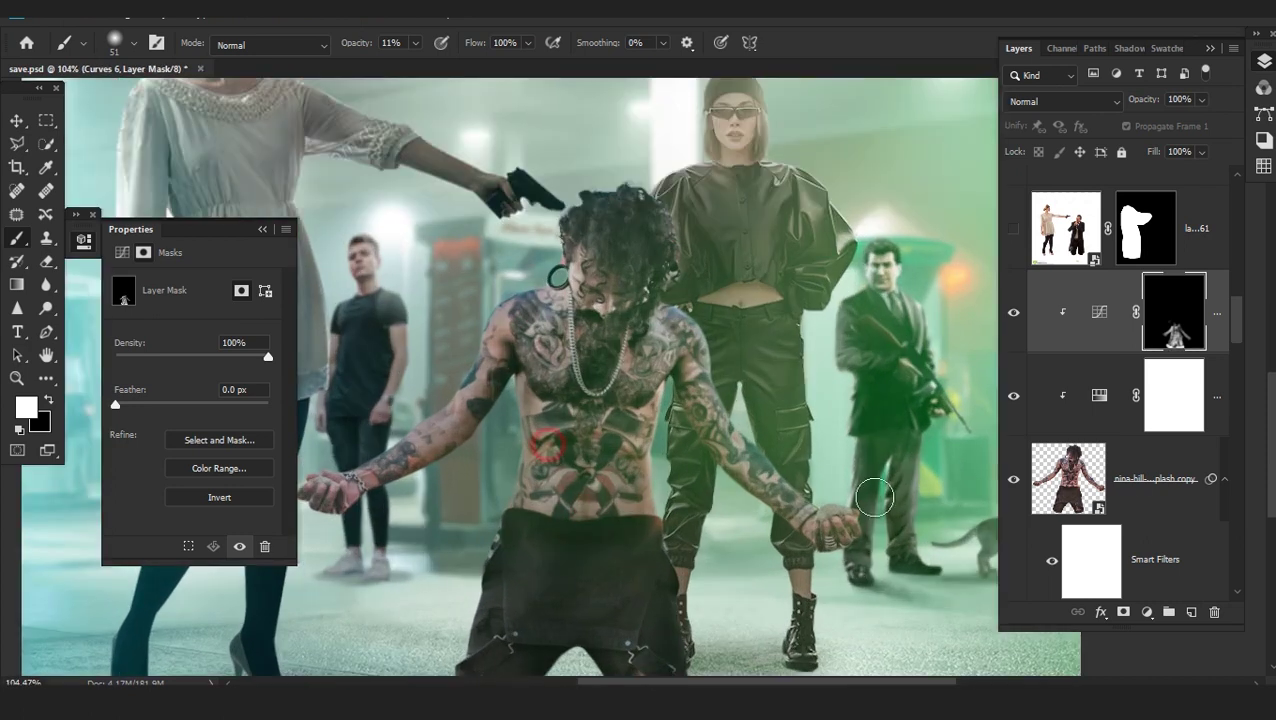
Convert the kneeling man's filtered layer into a new smart object
left_click(1072, 480)
scroll(755, 565, "down", 2)
right_click(1179, 484)
left_click(957, 198)
Puppet Warp the kneeling man with pins on head, shoulders, chest, waist, knees and hands, adjusting his head and arms, and apply it
left_click(88, 15)
left_click(152, 382)
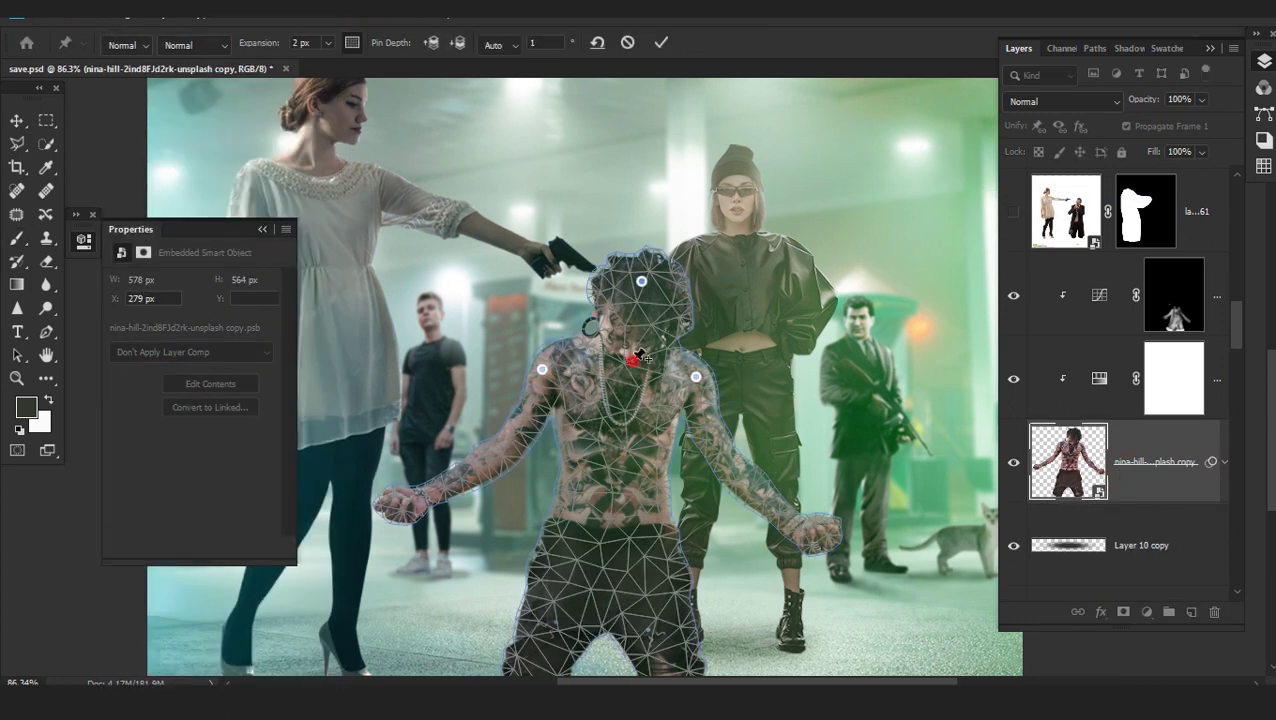
left_click(630, 360)
left_click_drag(570, 619, 630, 519)
left_click_drag(880, 424, 891, 400)
left_click(468, 402)
left_click_drag(462, 400, 467, 374)
left_click_drag(703, 182, 696, 175)
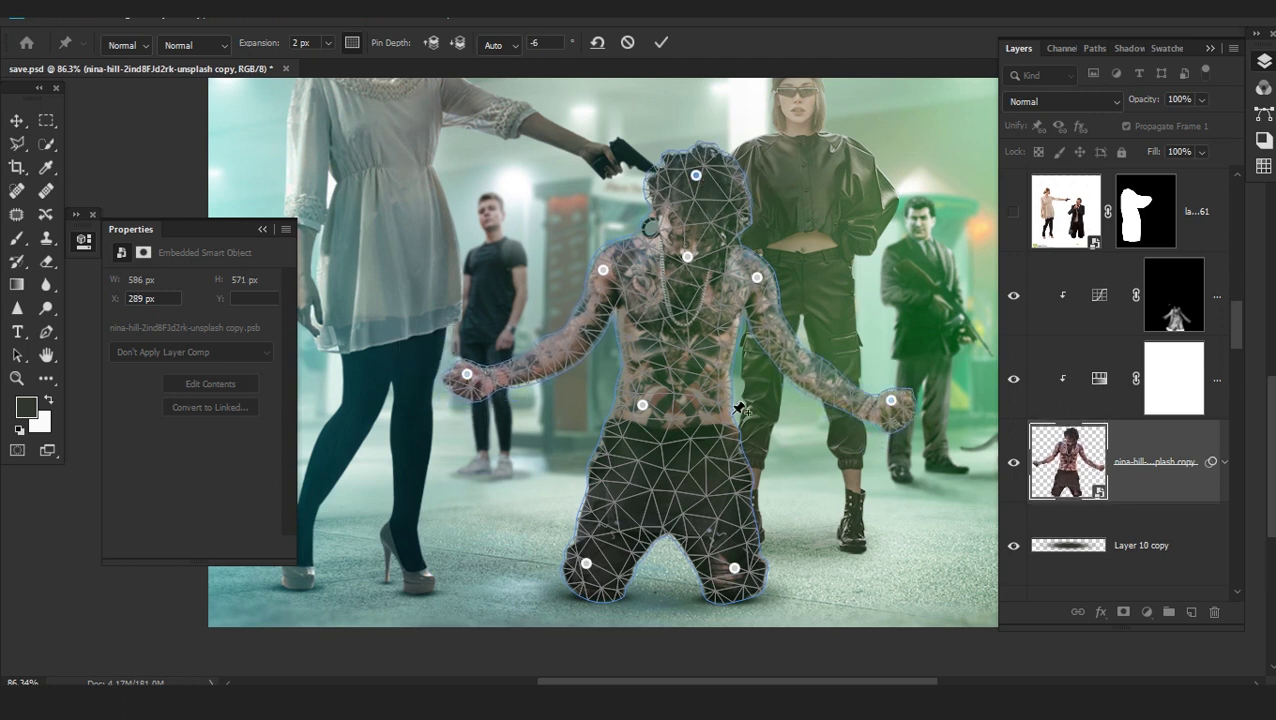
scroll(668, 428, "down", 1)
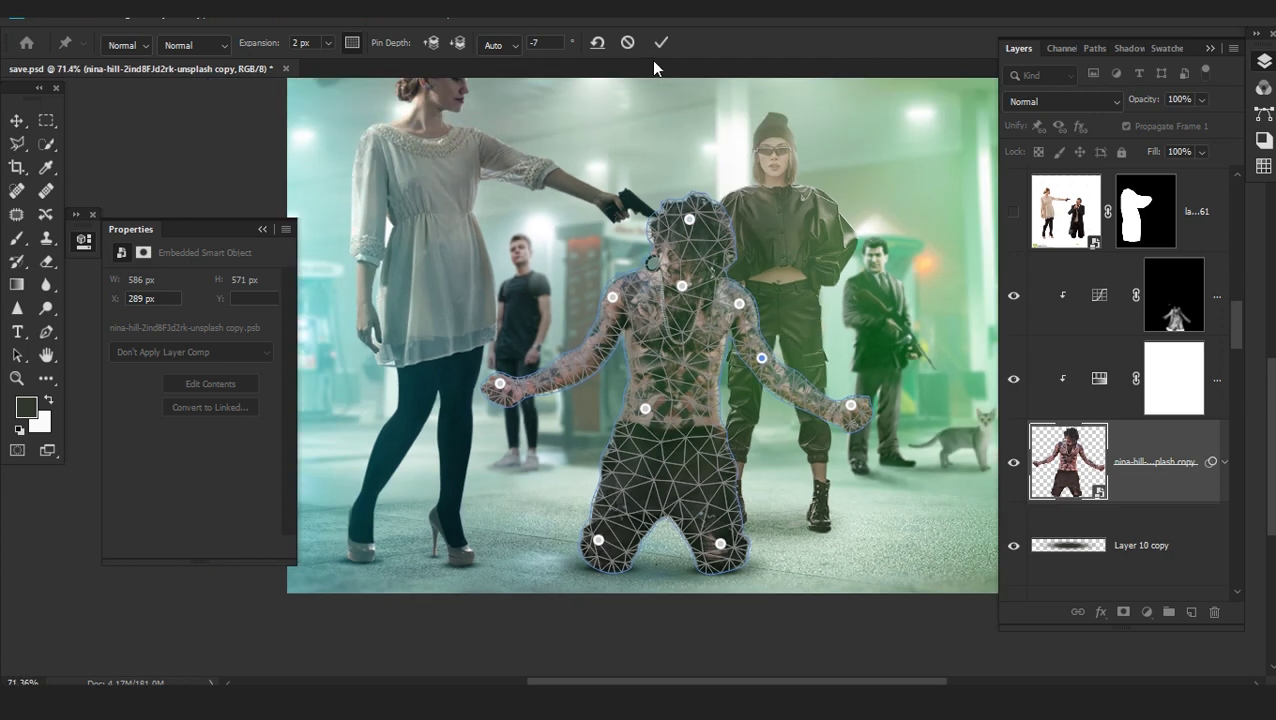
left_click(660, 42)
key("b")
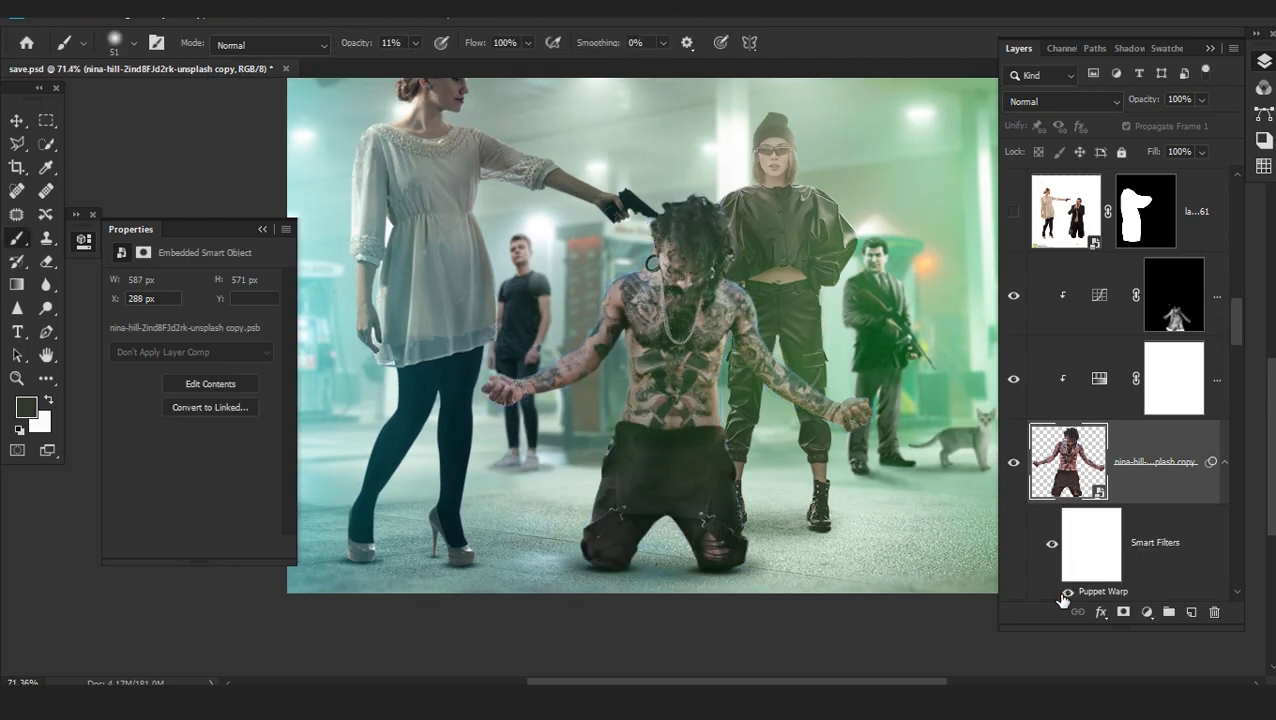
Compare the kneeling man with and without the Puppet Warp filter, and convert his layer to a smart object again
left_click(1067, 592)
left_click(1067, 592)
right_click(1139, 468)
left_click(937, 196)
Add a new empty layer above the man's Curves adjustment and clip it to the layers below
scroll(698, 430, "up", 4)
scroll(690, 276, "down", 2)
left_click_drag(698, 250, 584, 420)
left_click(1214, 300)
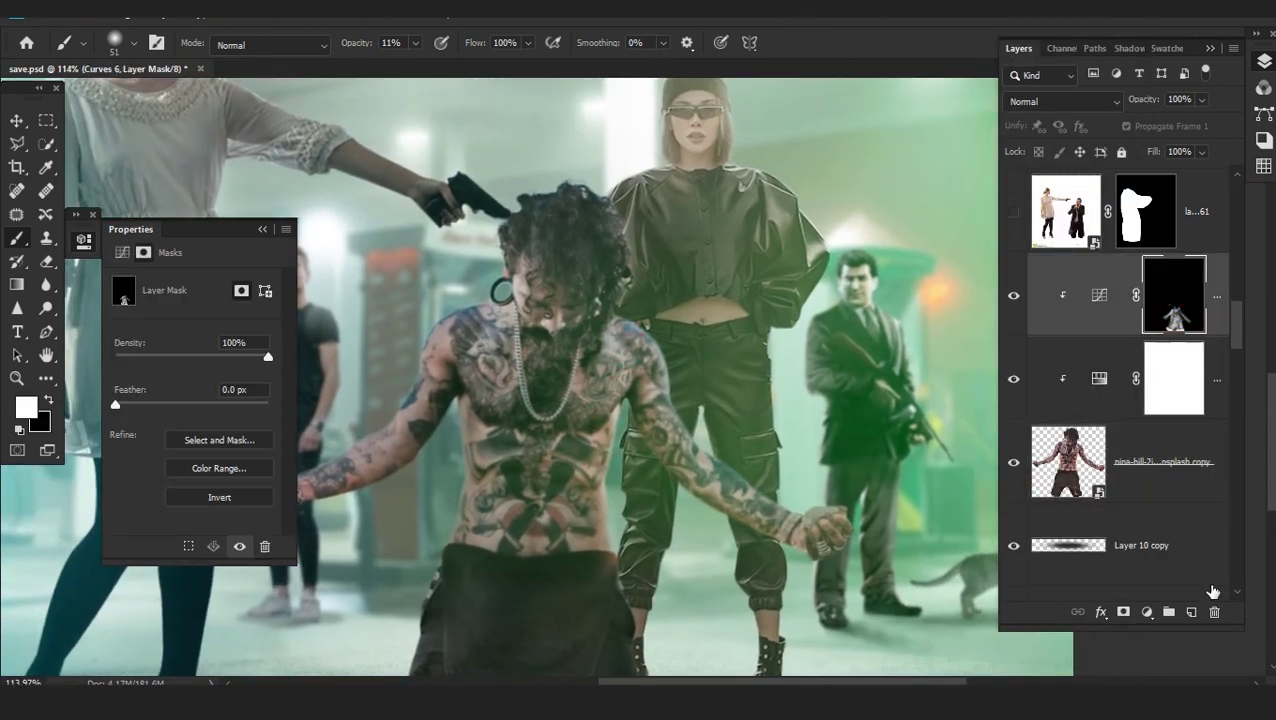
left_click(1191, 612)
left_click(1188, 335, "alt")
Set the foreground colour to a bright green for the rim light
left_click(27, 407)
left_click_drag(966, 348, 961, 337)
left_click(941, 193)
left_click(1132, 161)
Set the soft round brush size to 30 px
right_click(660, 332)
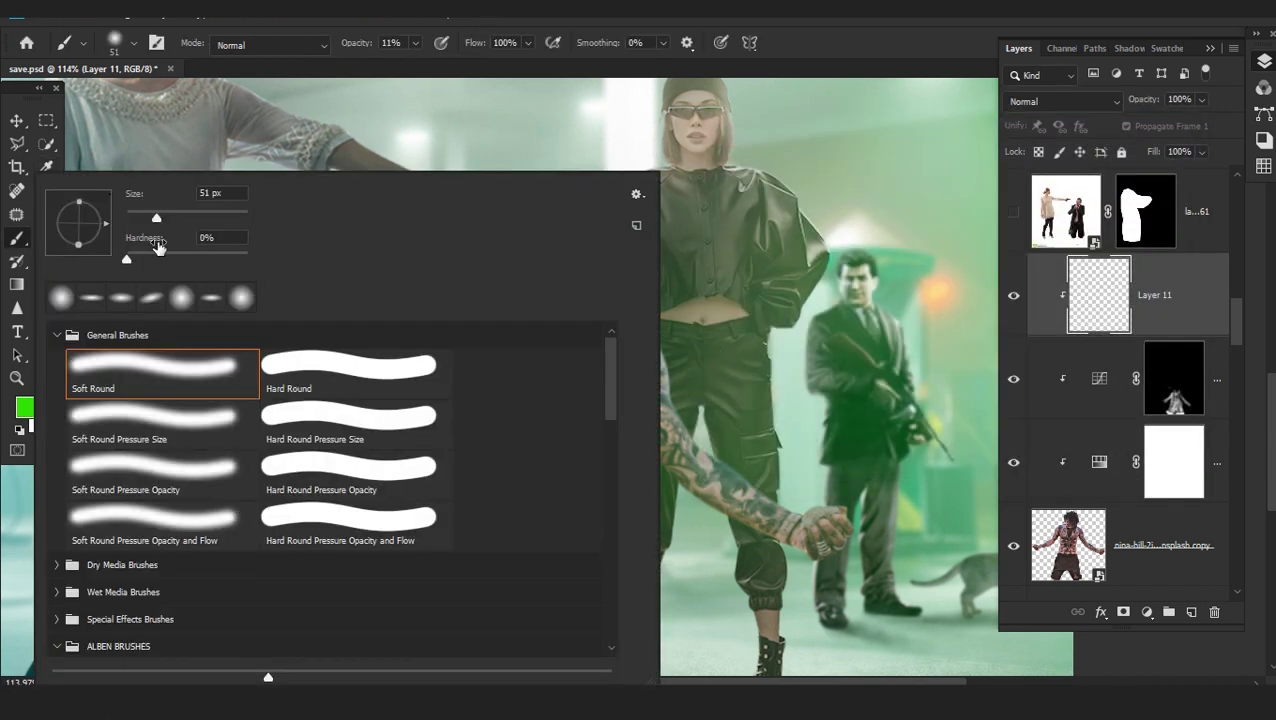
type("30")
key("Return")
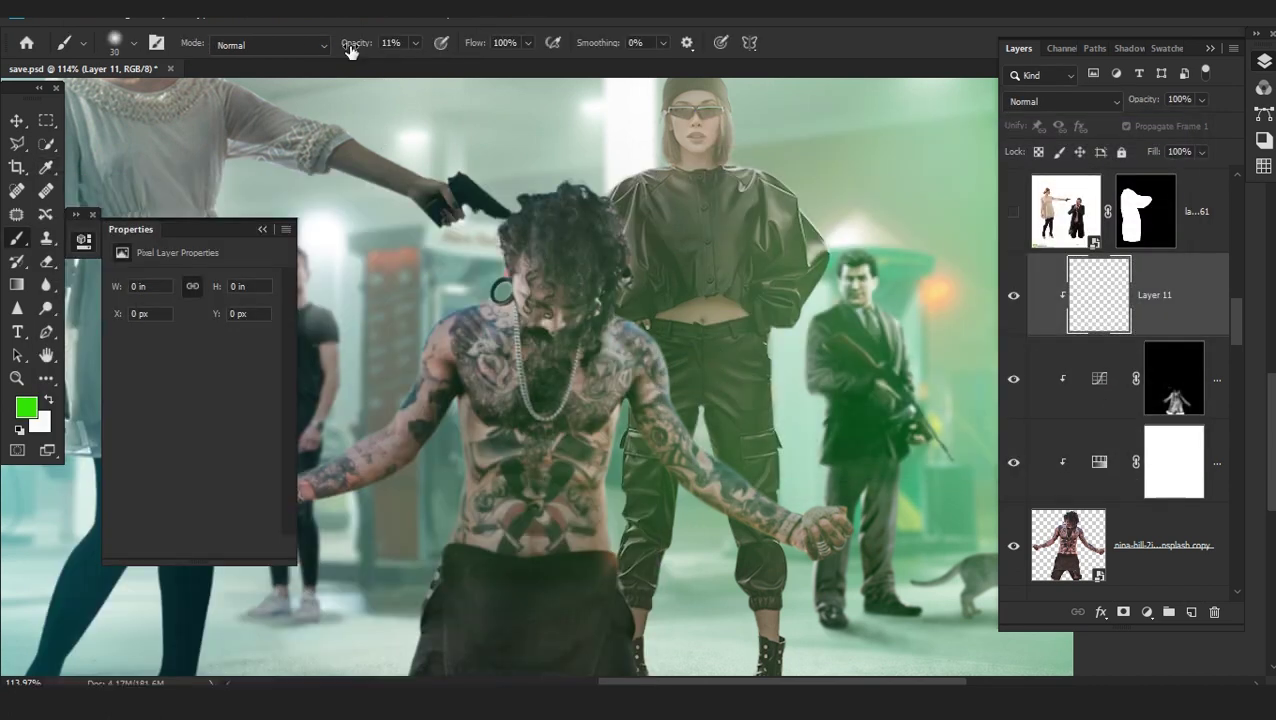
Set the soft round brush to 8 px with 67% opacity
scroll(662, 390, "up", 7)
right_click(662, 390)
double_click(249, 192)
type("8")
key("Return")
Paint a green rim along the man's right-hand shoulder and set the layer's blend mode to Overlay
scroll(649, 464, "up", 4)
mouse_move(656, 234)
left_mouse_down()
mouse_move(705, 393)
mouse_move(746, 472)
left_mouse_up()
left_click(1019, 103)
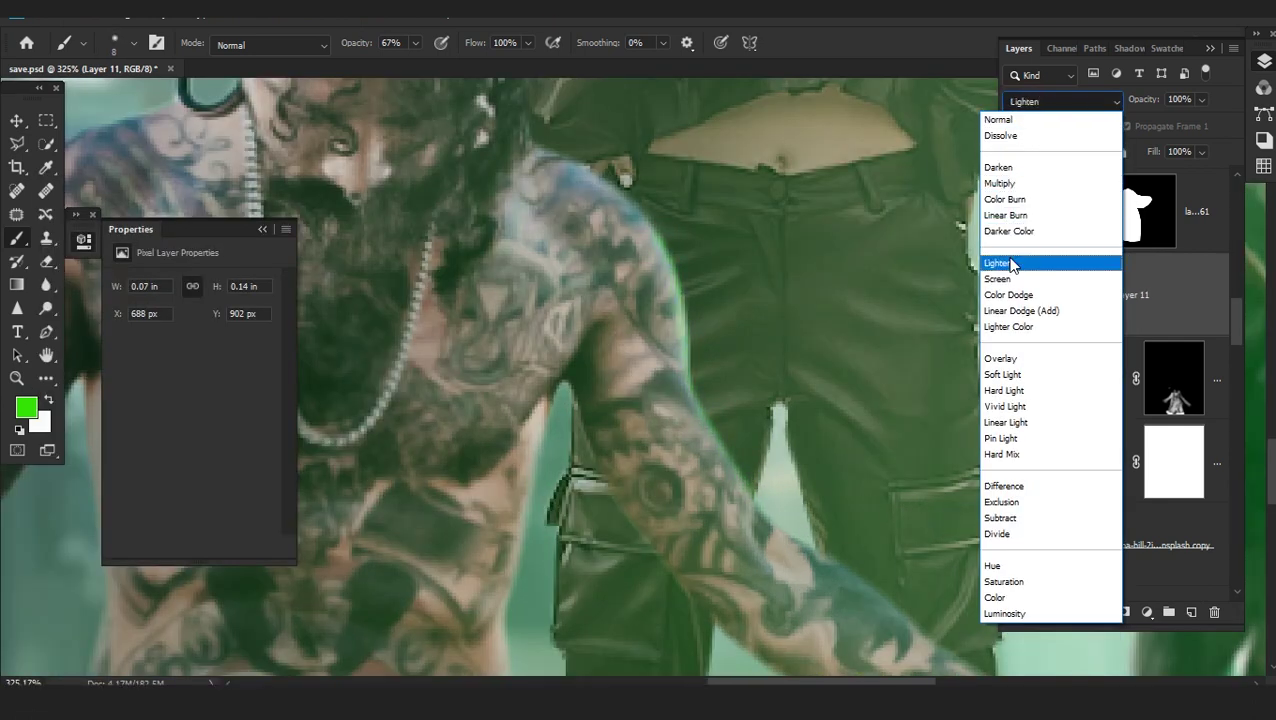
left_click(1003, 358)
Continue the green rim light along the outer edge of the man's right-hand arm down to the forearm
scroll(708, 150, "up", 4)
mouse_move(694, 333)
left_mouse_down()
mouse_move(593, 234)
mouse_move(512, 194)
left_mouse_up()
left_click_drag(757, 598, 488, 401)
mouse_move(532, 372)
left_mouse_down()
mouse_move(572, 416)
mouse_move(739, 527)
mouse_move(784, 592)
left_mouse_up()
left_click_drag(846, 624, 638, 500)
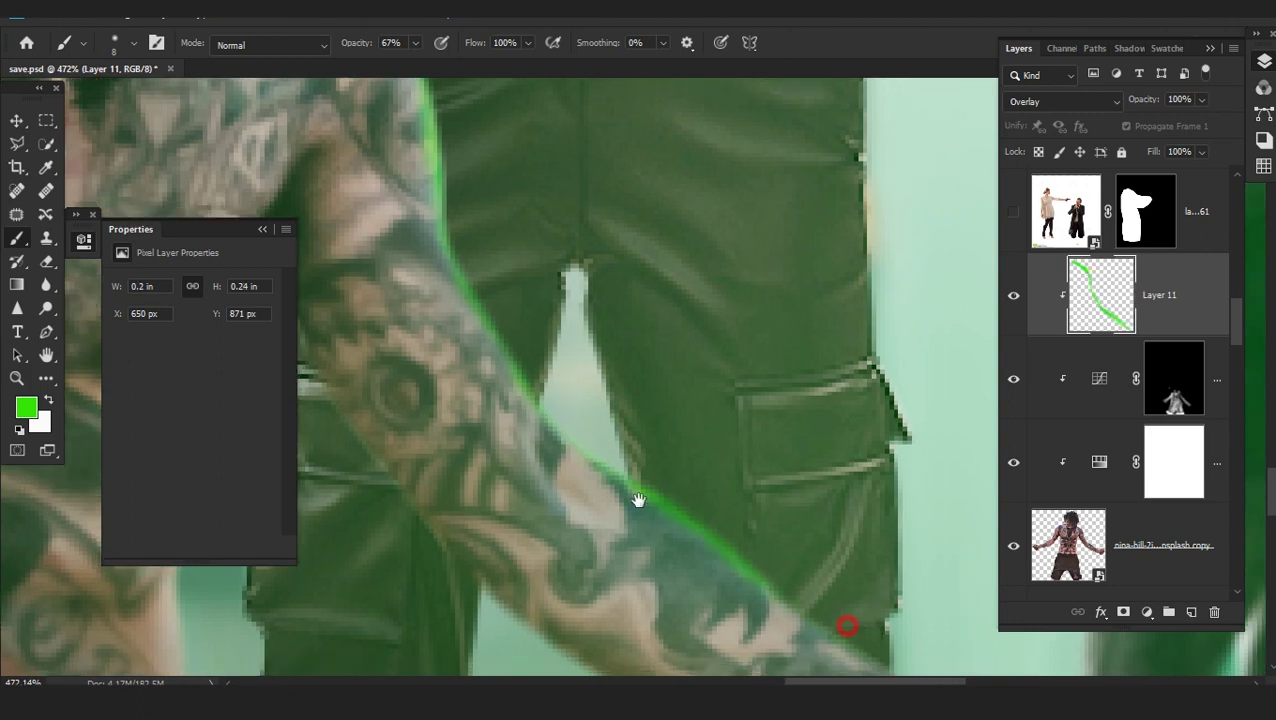
Paint the green rim light along the wrist and around the edge of the clenched right-hand fist
left_click_drag(581, 470, 582, 471)
mouse_move(801, 583)
left_mouse_down()
mouse_move(858, 556)
mouse_move(919, 576)
mouse_move(817, 547)
mouse_move(857, 518)
left_mouse_up()
scroll(915, 572, "down", 5)
left_click_drag(862, 512, 866, 583)
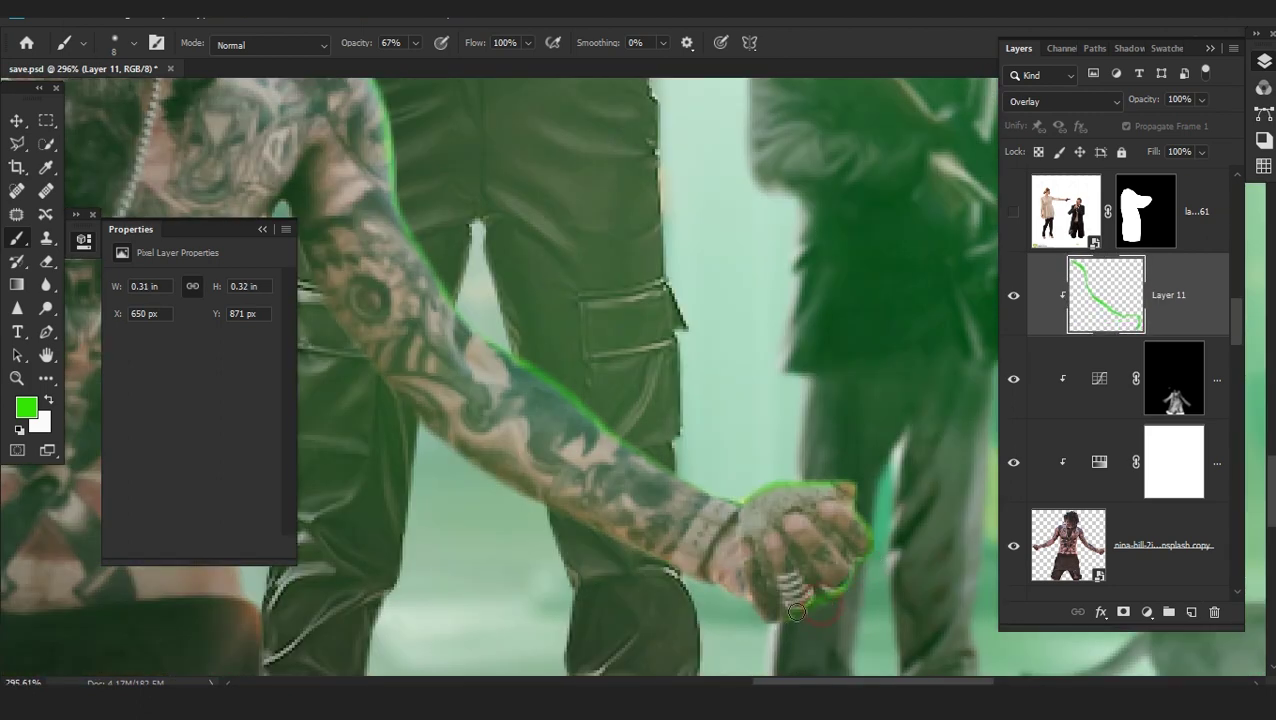
Change the green rim layer's blend mode to Linear Light
scroll(826, 560, "down", 6)
scroll(754, 478, "up", 4)
left_click(1057, 102)
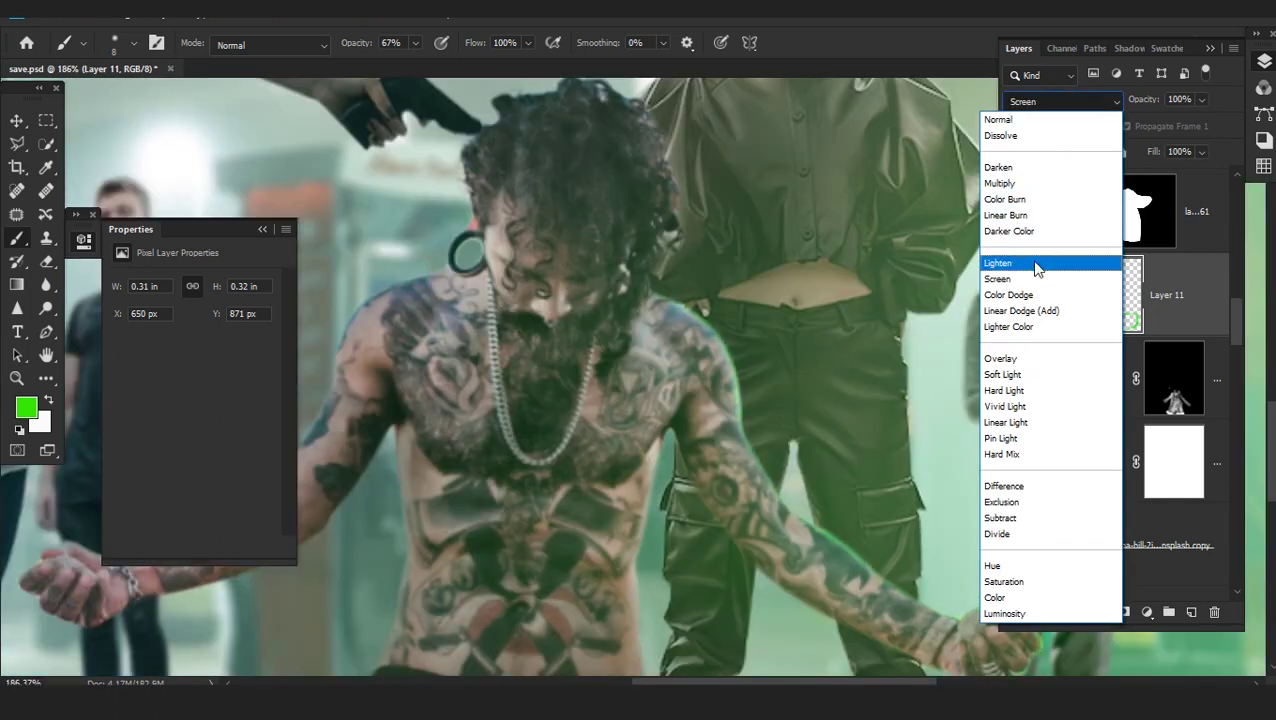
left_click(1022, 421)
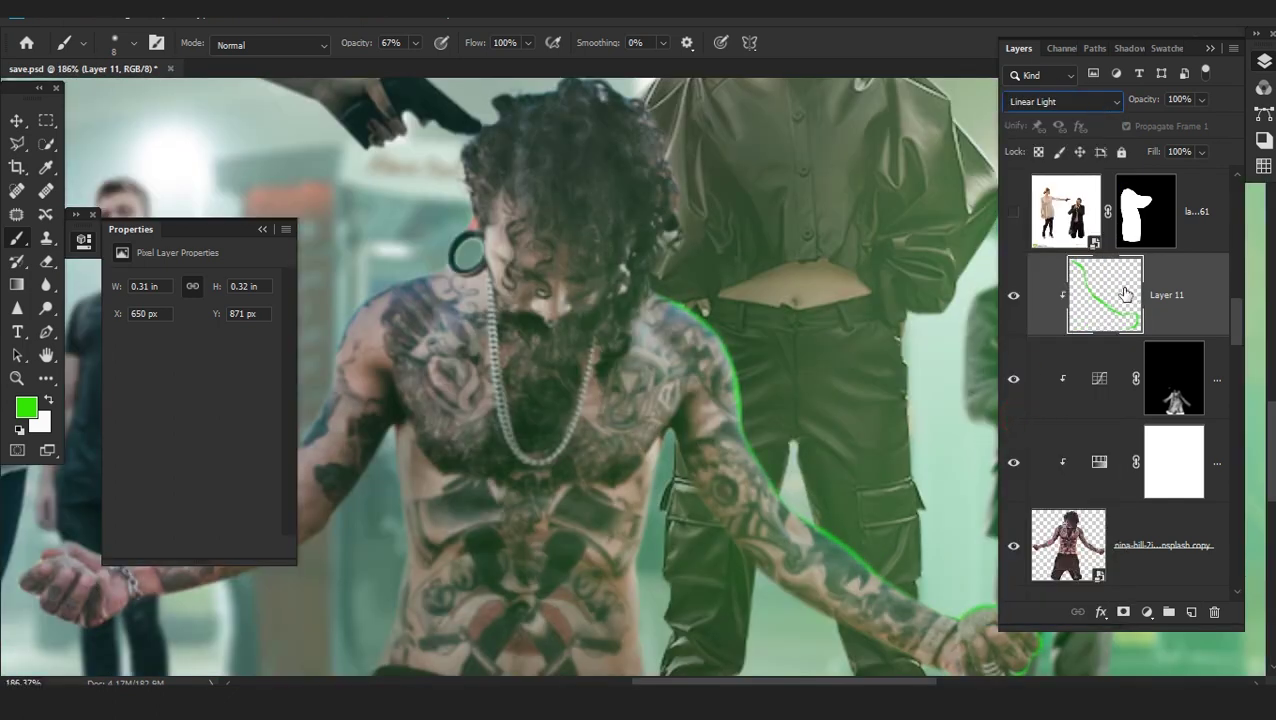
Paint a wider green glow along the shoulder, arm and hand using a 39 px brush at 29% opacity
right_click(606, 366)
left_click(112, 217)
left_click_drag(350, 45, 319, 49)
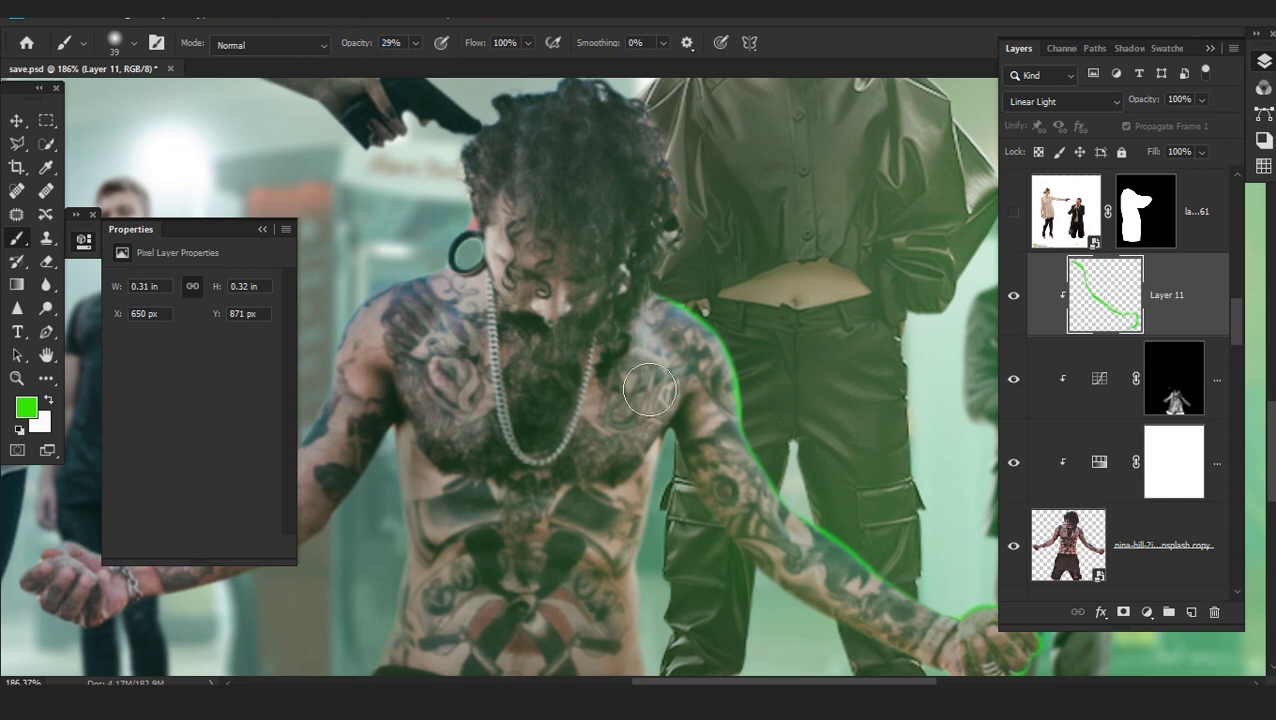
scroll(652, 390, "up", 3)
left_click_drag(703, 252, 736, 284)
scroll(797, 399, "down", 3)
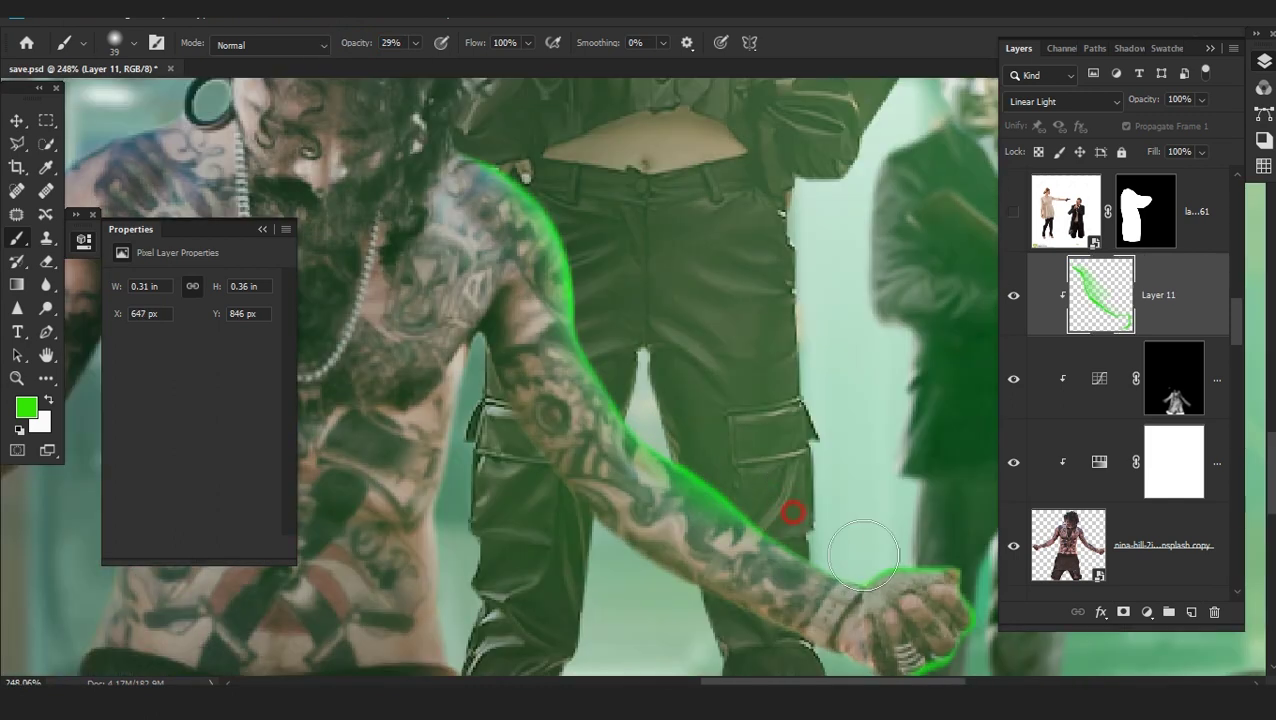
scroll(855, 535, "down", 4)
scroll(745, 545, "up", 6)
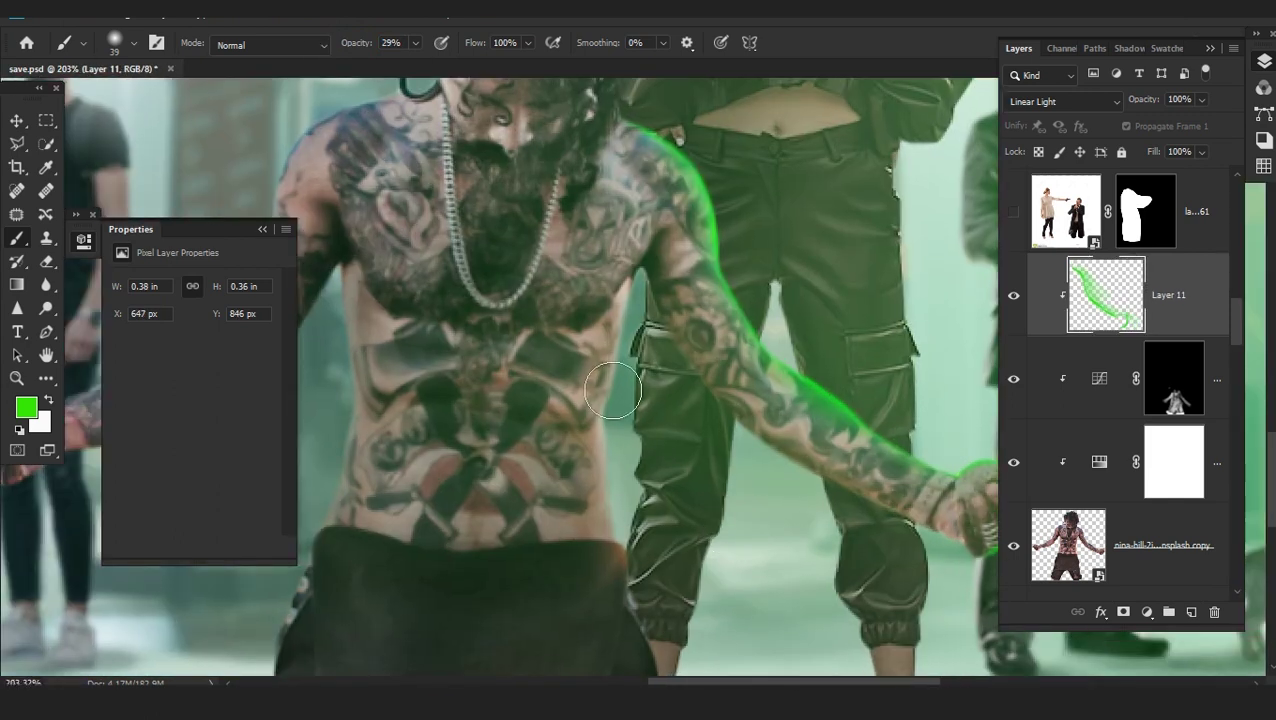
Reduce the brush to 9 px and paint a green rim down the right-hand side of the man's torso
right_click(644, 357)
left_click(122, 216)
key("Return")
scroll(513, 275, "up", 3)
left_click_drag(668, 242, 649, 334)
left_click_drag(649, 334, 622, 510)
Paint the thin green rim down the right-hand edge of the trousers and around the knee
left_click_drag(615, 578, 566, 413)
left_click_drag(580, 438, 617, 652)
mouse_move(612, 630)
left_mouse_down()
mouse_move(582, 366)
mouse_move(656, 622)
left_mouse_up()
mouse_move(656, 622)
left_mouse_down()
mouse_move(612, 453)
mouse_move(629, 577)
left_mouse_up()
mouse_move(629, 579)
left_mouse_down()
mouse_move(575, 319)
mouse_move(578, 542)
left_mouse_up()
left_click_drag(568, 462, 569, 277)
mouse_move(619, 374)
left_mouse_down()
mouse_move(627, 430)
mouse_move(600, 505)
mouse_move(698, 590)
left_mouse_up()
scroll(617, 515, "down", 9)
scroll(635, 390, "up", 5)
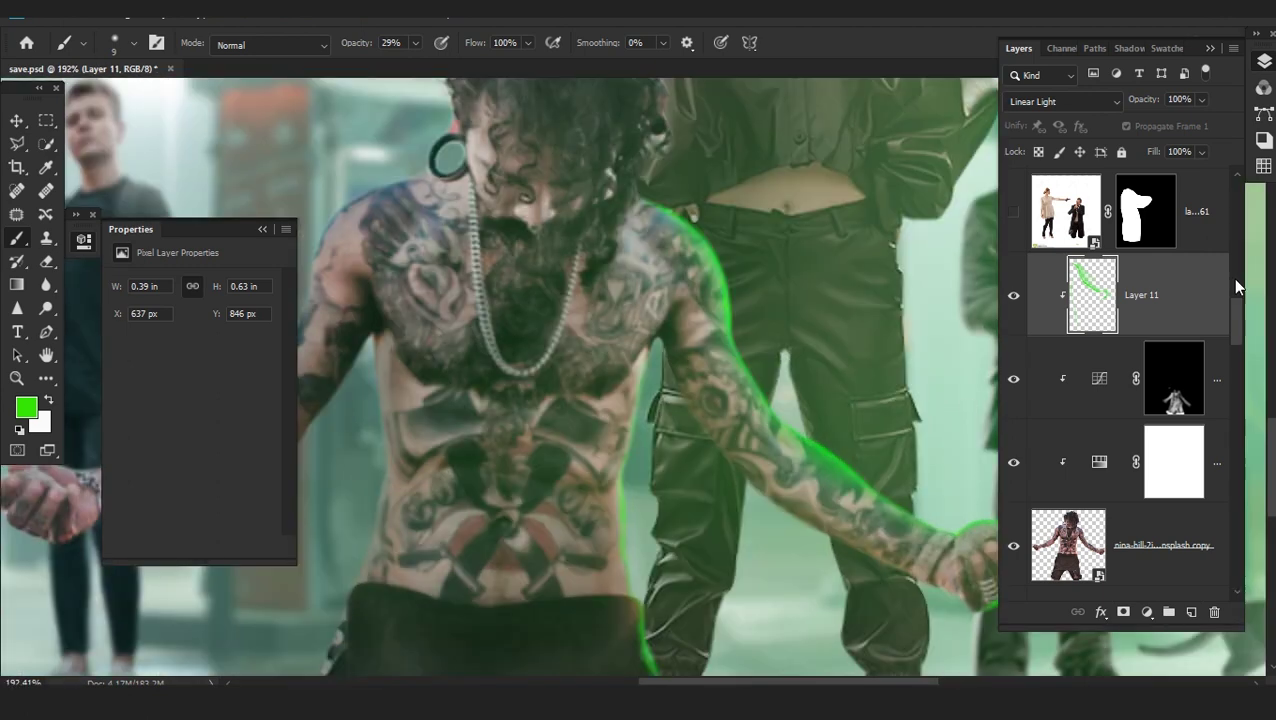
Duplicate the green rim layer, clip the copy to the man, and hide the copy
key("ctrl+j")
left_click(1140, 336, "alt")
left_click(1014, 296)
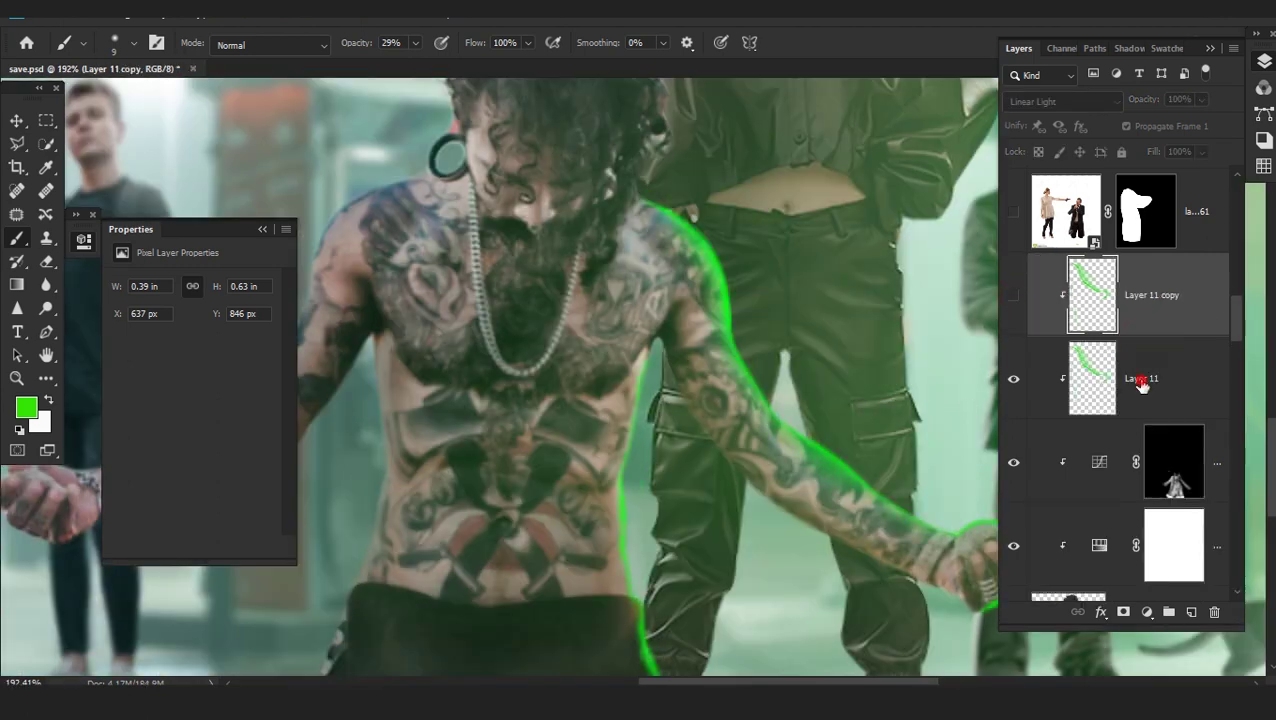
Apply a Motion Blur to the original green rim layer and lower its opacity to about 71%
left_click(1142, 384)
left_click(251, 14)
mouse_move(169, 131)
left_click(312, 234)
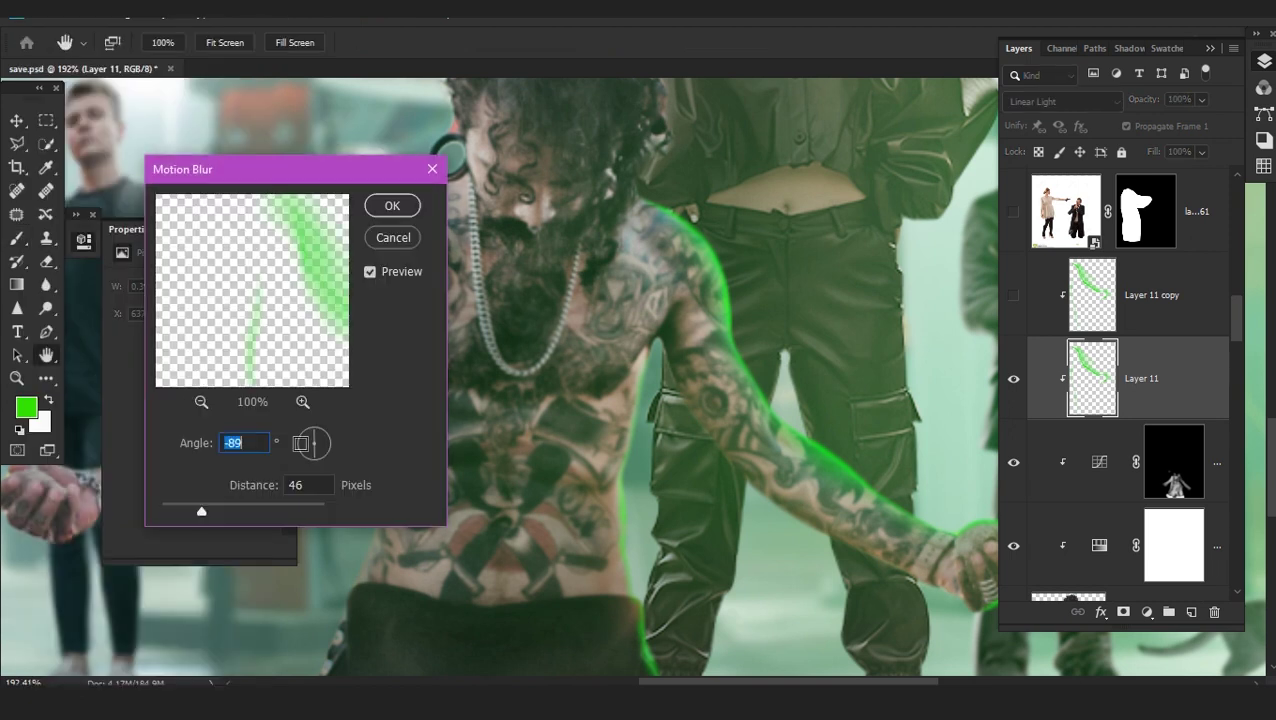
type("11")
double_click(267, 450)
left_click_drag(182, 510, 188, 512)
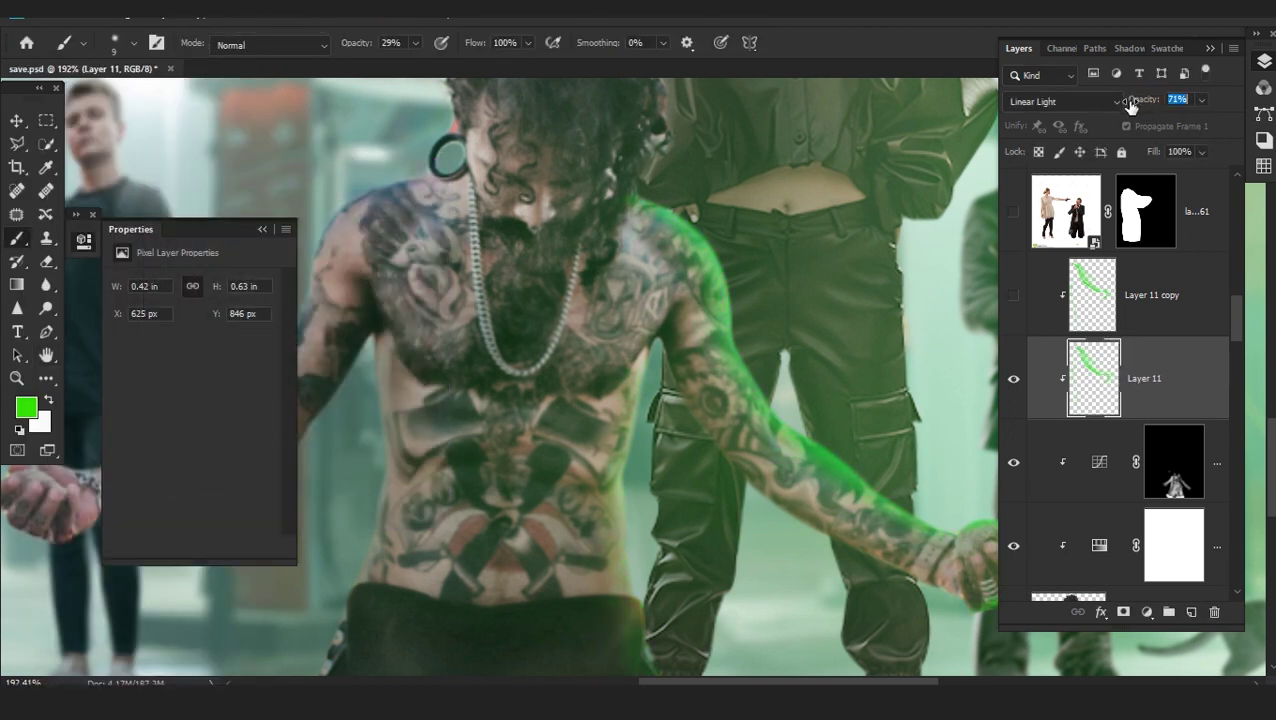
Show the copied green rim layer and change its blend mode to Color Dodge
left_click(1142, 300)
left_click(1017, 303)
scroll(905, 381, "down", 6)
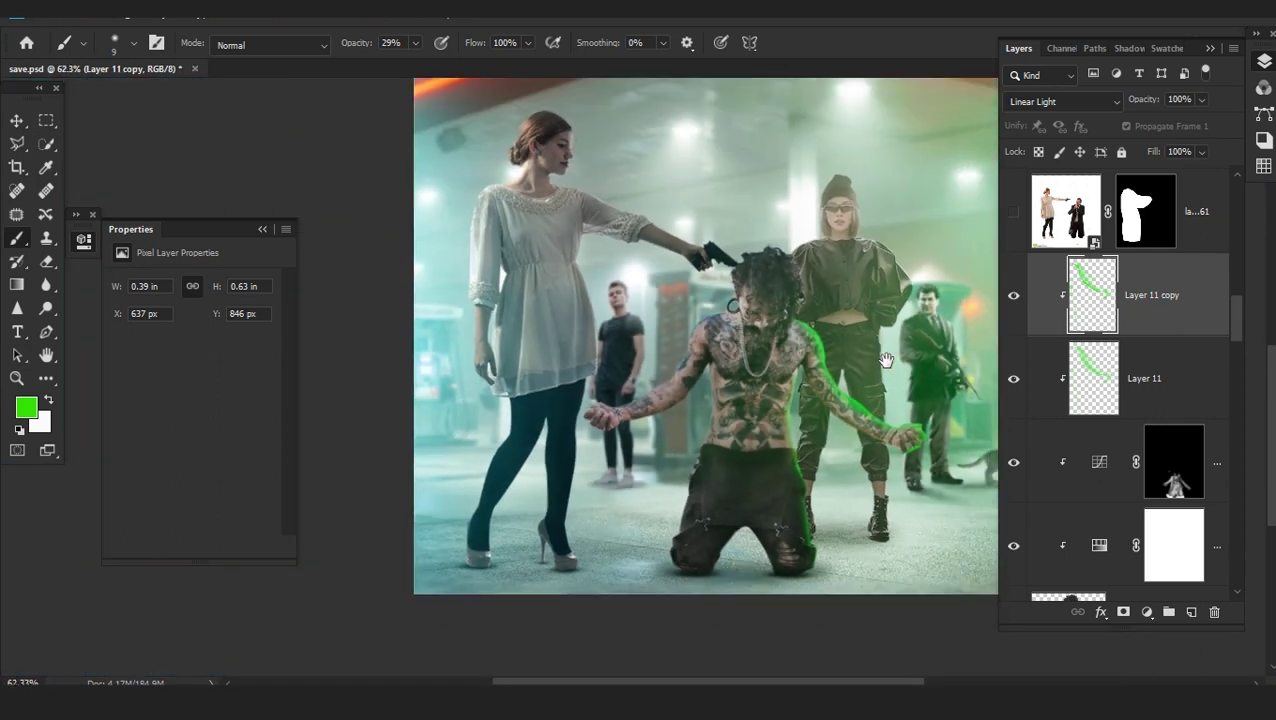
left_click(1040, 101)
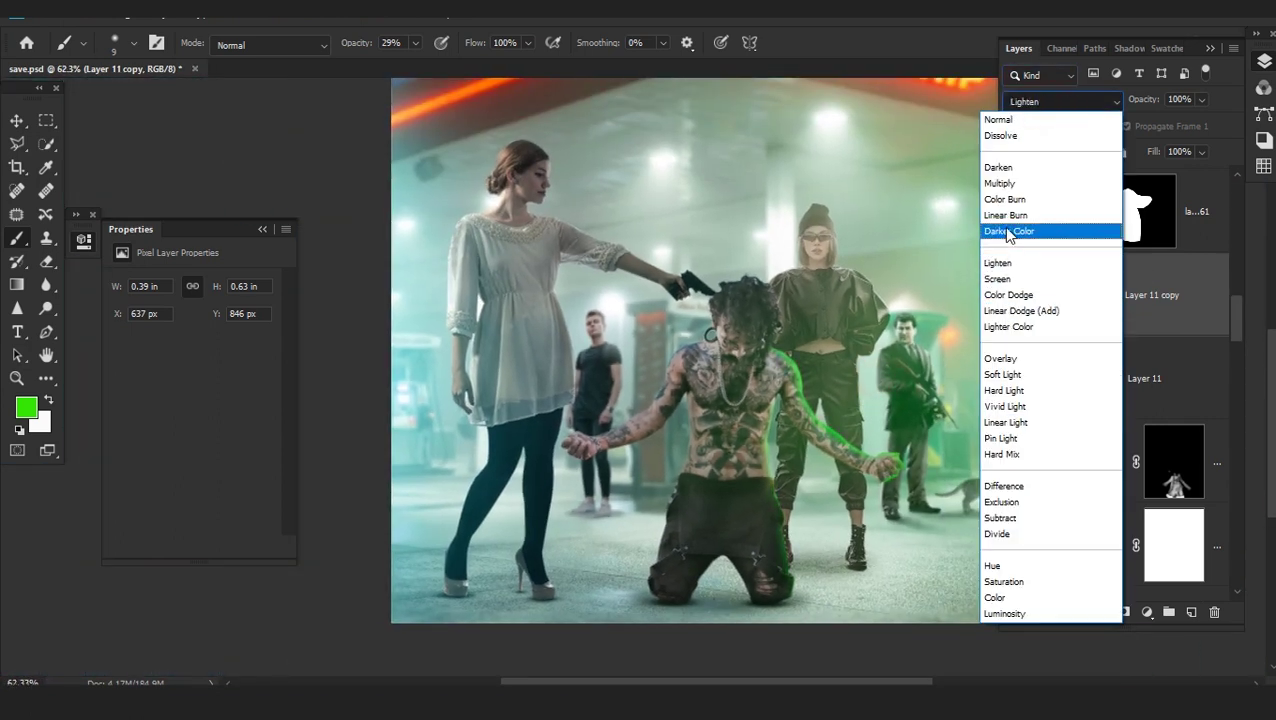
left_click(1015, 295)
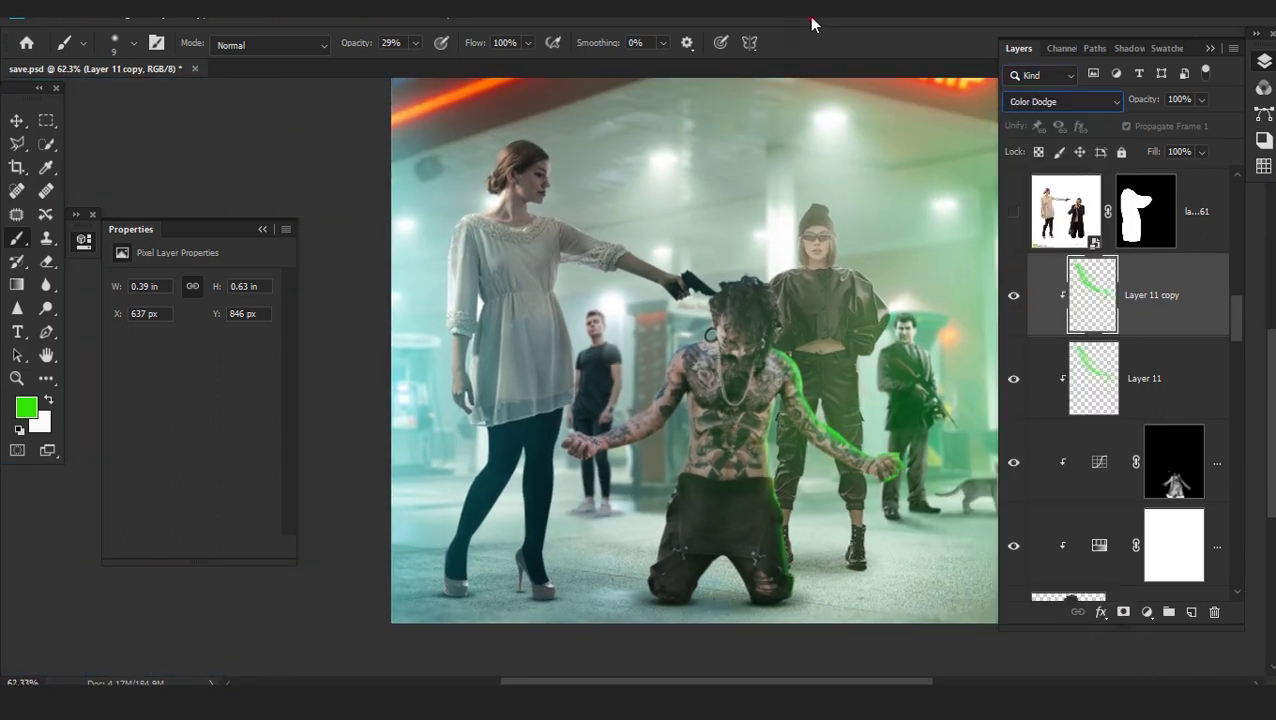
Lower the opacity of the copied green rim layer to 80%
left_click(1150, 350)
key("alt+bracketright")
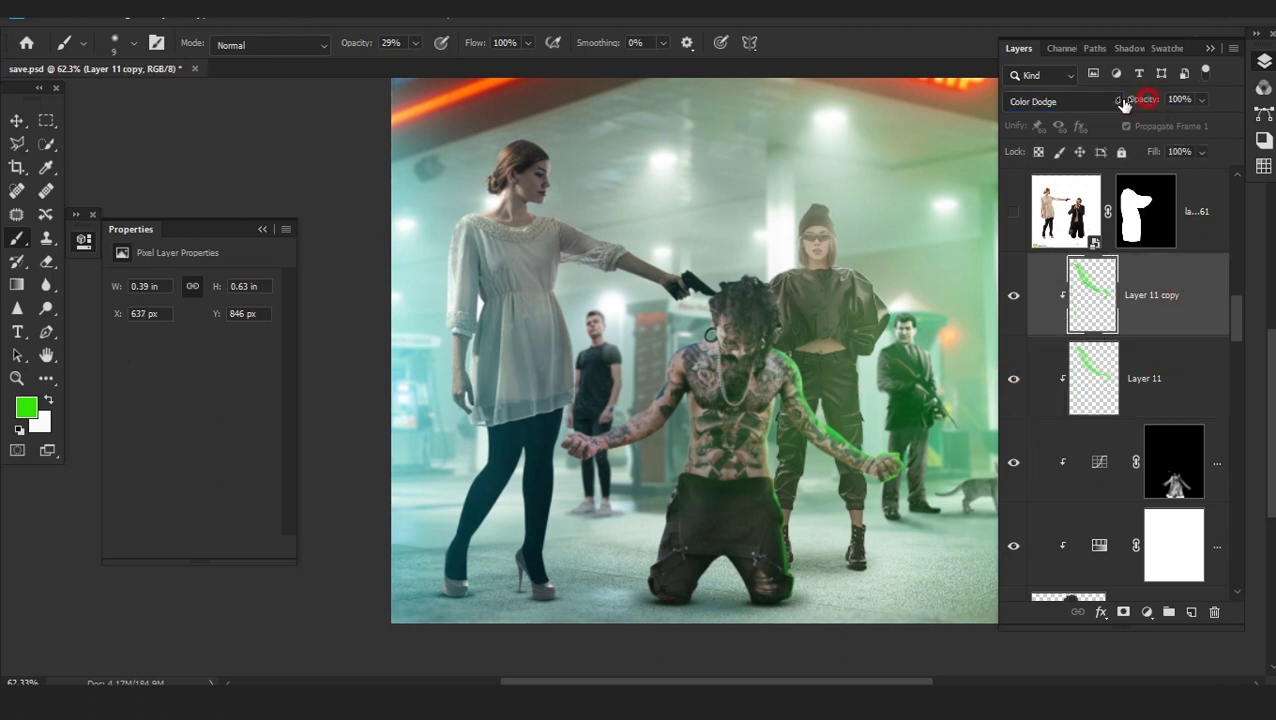
scroll(838, 338, "down", 2)
left_click_drag(842, 331, 792, 398)
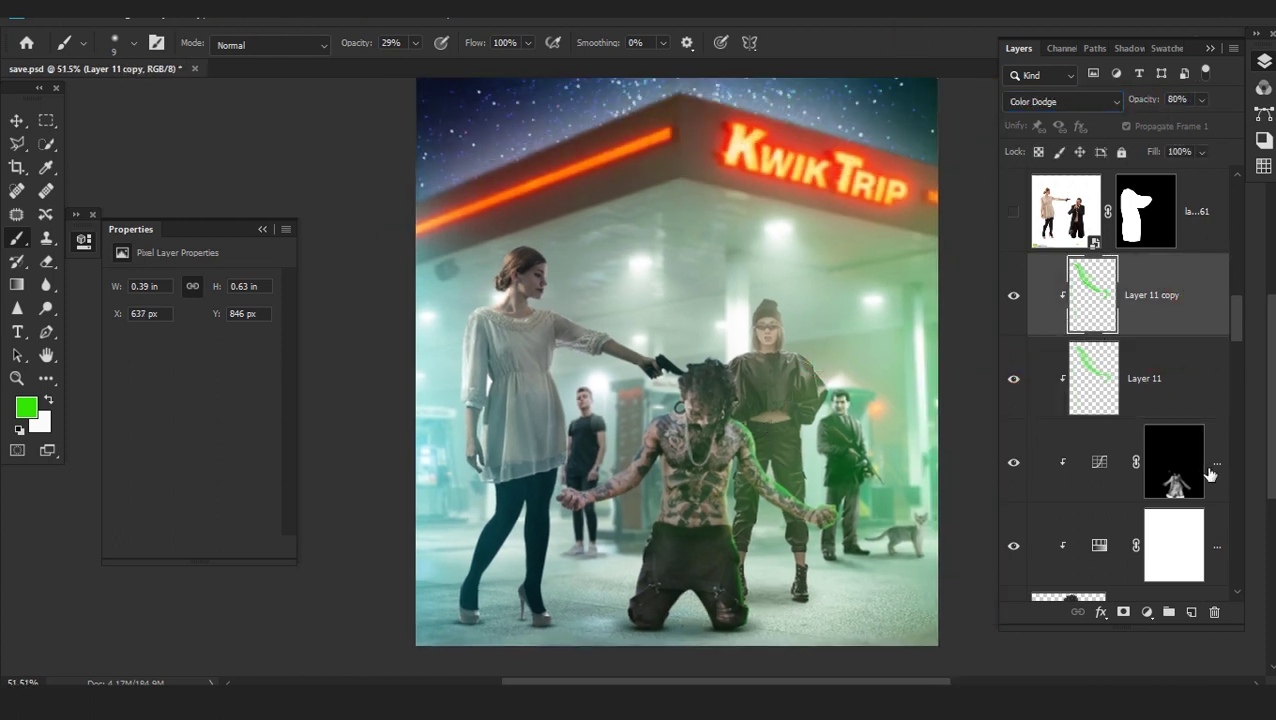
scroll(1180, 467, "down", 6)
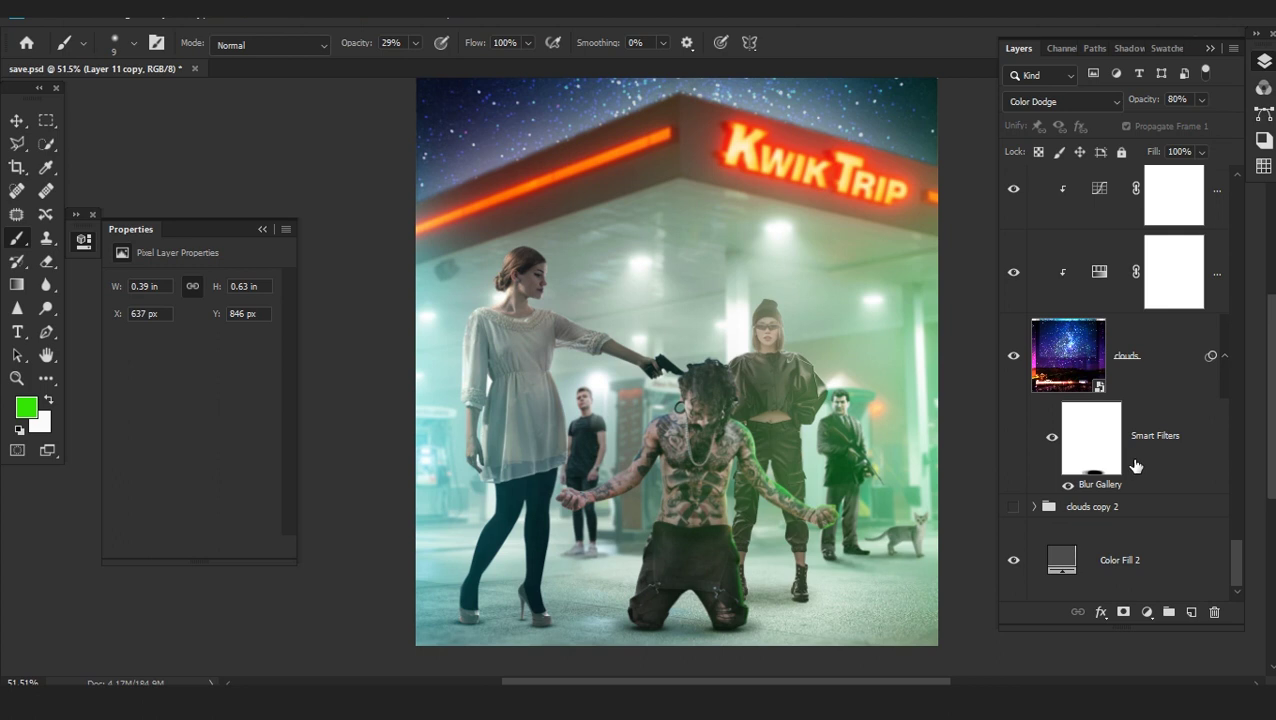
Open the lady 1 group and add a new layer at its top, clipped to the woman
scroll(1135, 468, "up", 10)
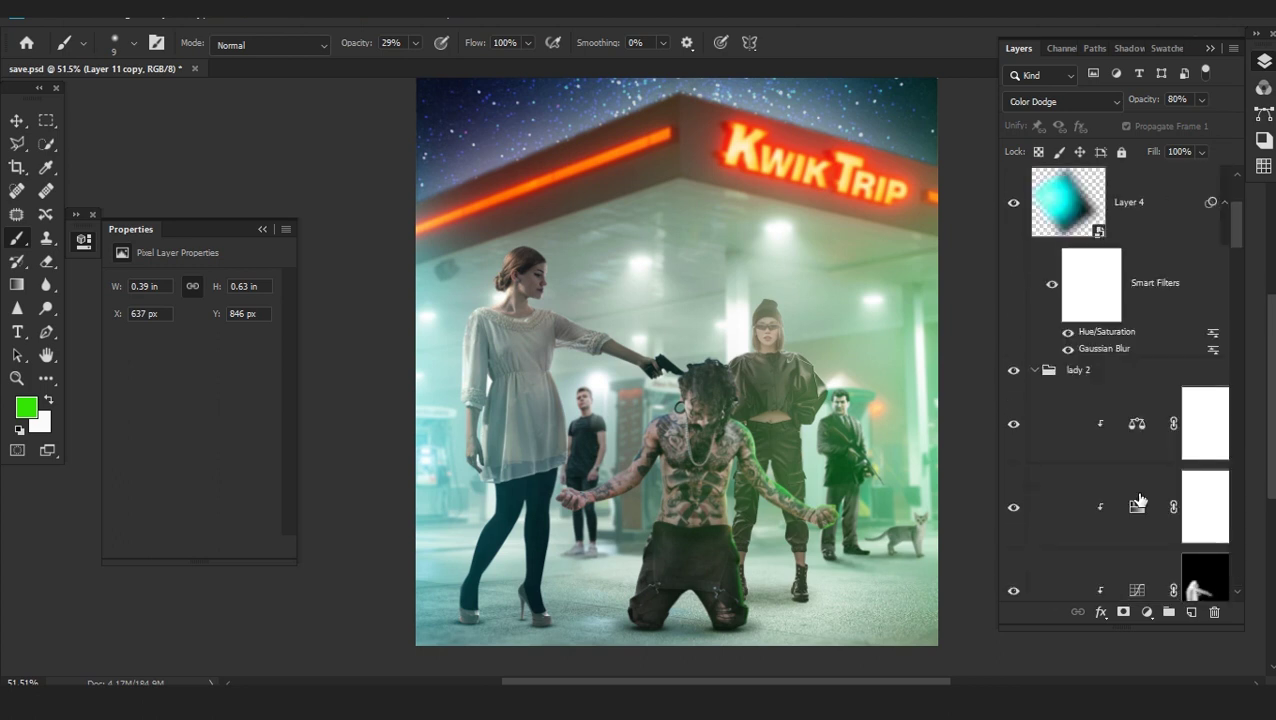
scroll(1078, 432, "down", 10)
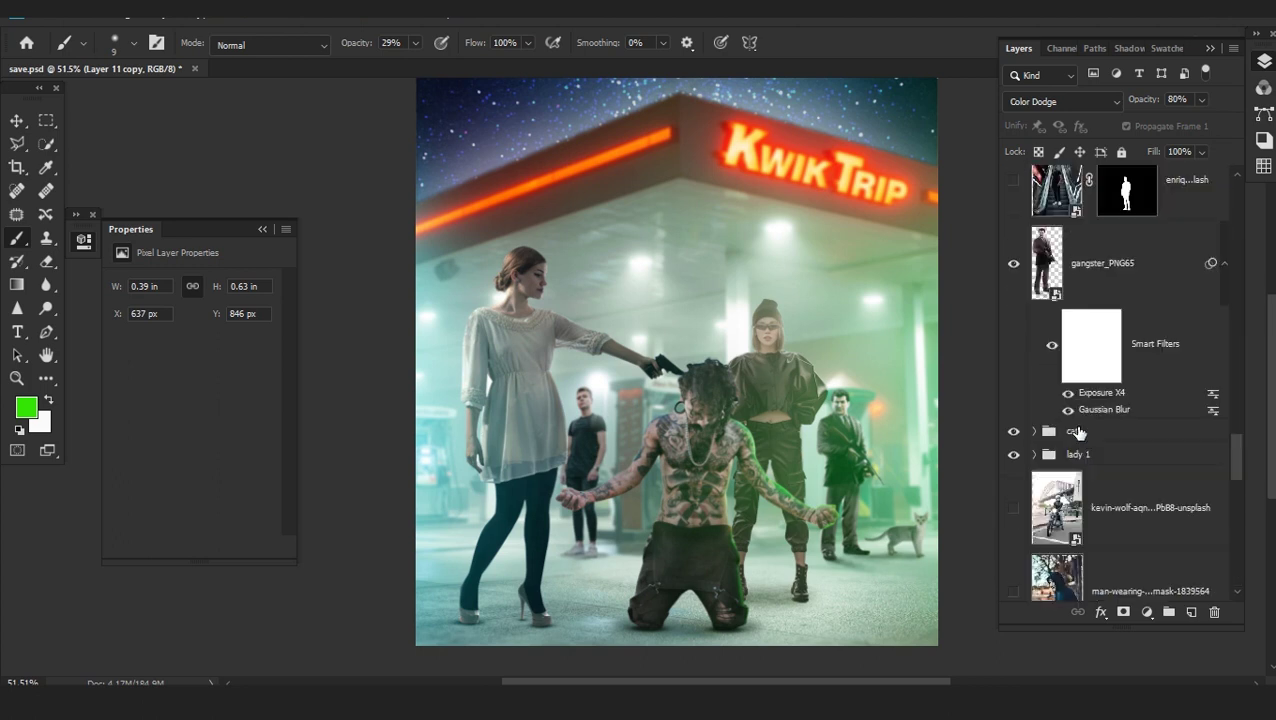
left_click(1033, 257)
left_click(1206, 387)
left_click(1190, 613)
left_click_drag(1057, 410, 1076, 273)
Paint a green rim at 100% brush opacity along the right edge of the standing woman's boot, shin and knee
scroll(798, 479, "up", 5)
scroll(797, 478, "up", 5)
left_click(769, 494)
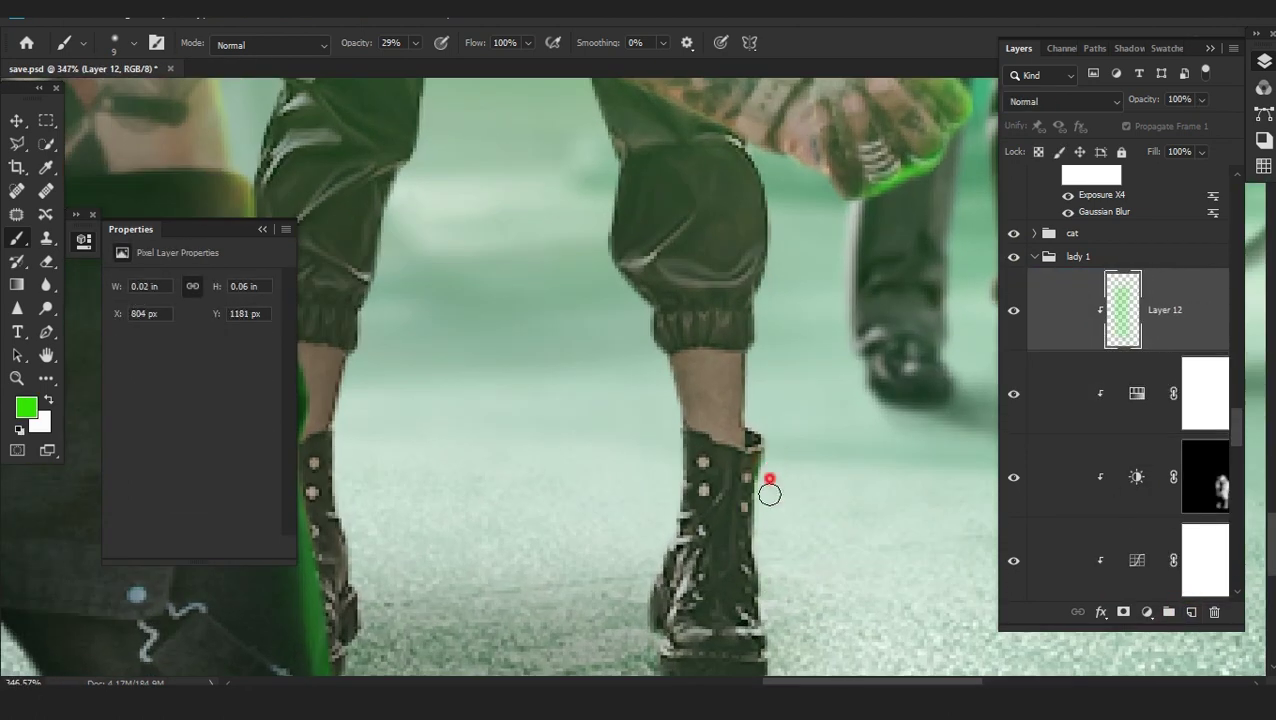
left_click_drag(755, 450, 775, 632)
scroll(760, 580, "up", 3)
left_click_drag(742, 437, 724, 622)
mouse_move(724, 613)
left_mouse_down()
mouse_move(742, 513)
mouse_move(732, 441)
mouse_move(708, 422)
left_mouse_up()
left_click_drag(724, 434, 731, 445)
Enlarge the soft brush to 14 px and continue the green rim up the woman's trouser leg past the cargo pocket
right_click(767, 520)
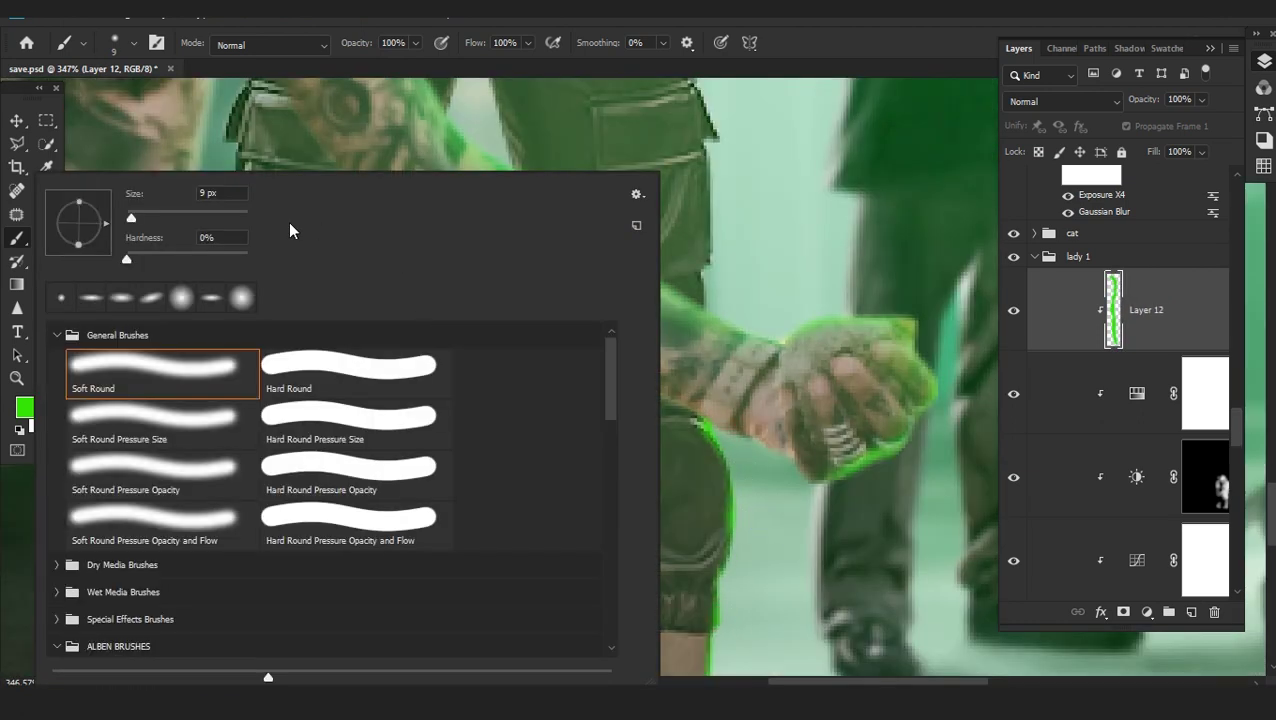
left_click_drag(131, 216, 133, 216)
key("Return")
scroll(763, 502, "up", 4)
left_click(736, 421)
scroll(767, 504, "up", 3)
left_click(728, 251)
left_click(708, 325)
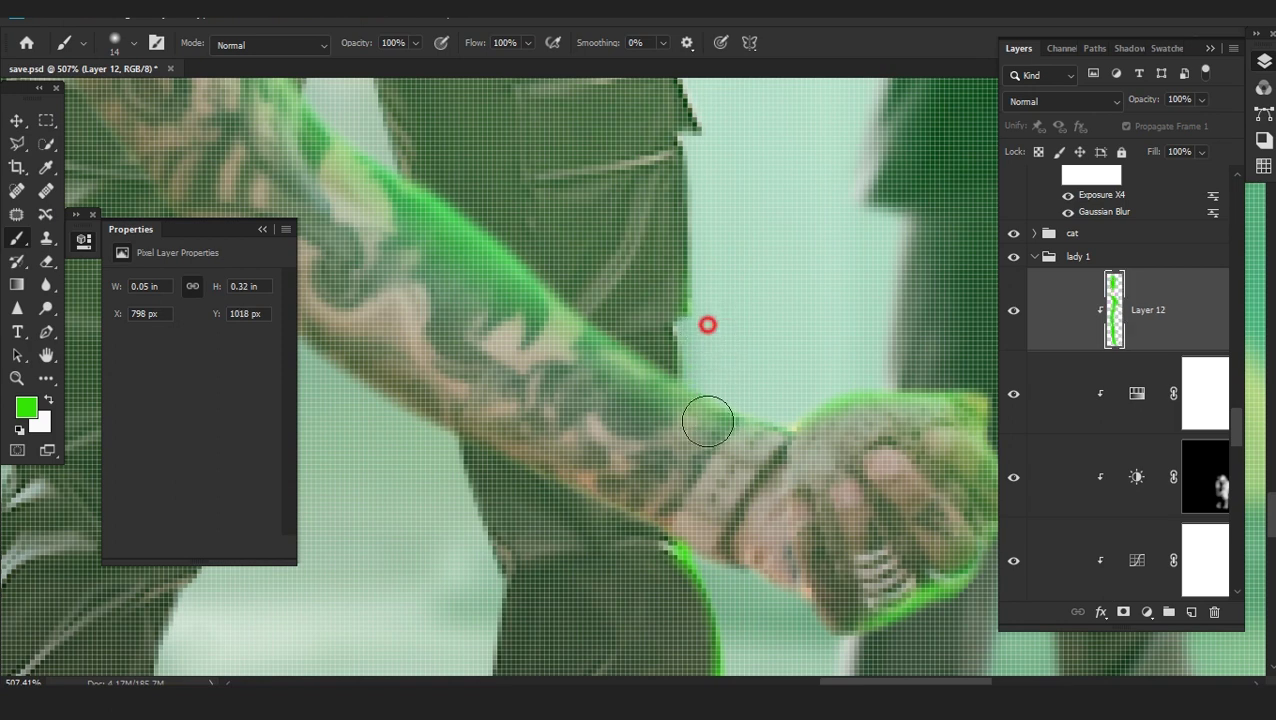
scroll(706, 324, "down", 2)
left_click_drag(701, 327, 709, 563)
left_click_drag(715, 450, 711, 478)
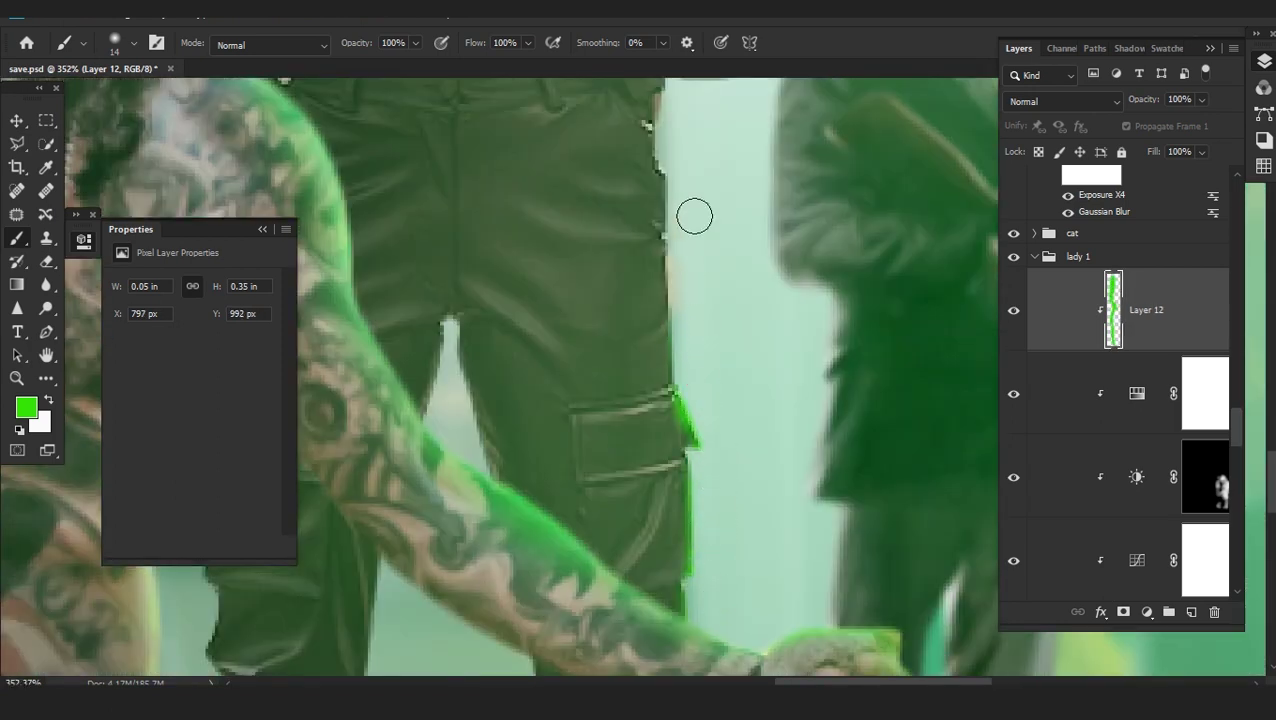
scroll(694, 256, "down", 3)
Set the new rim layer to Linear Dodge (Add) and paint green along the woman's hip, sleeve and shoulder
left_click(1060, 101)
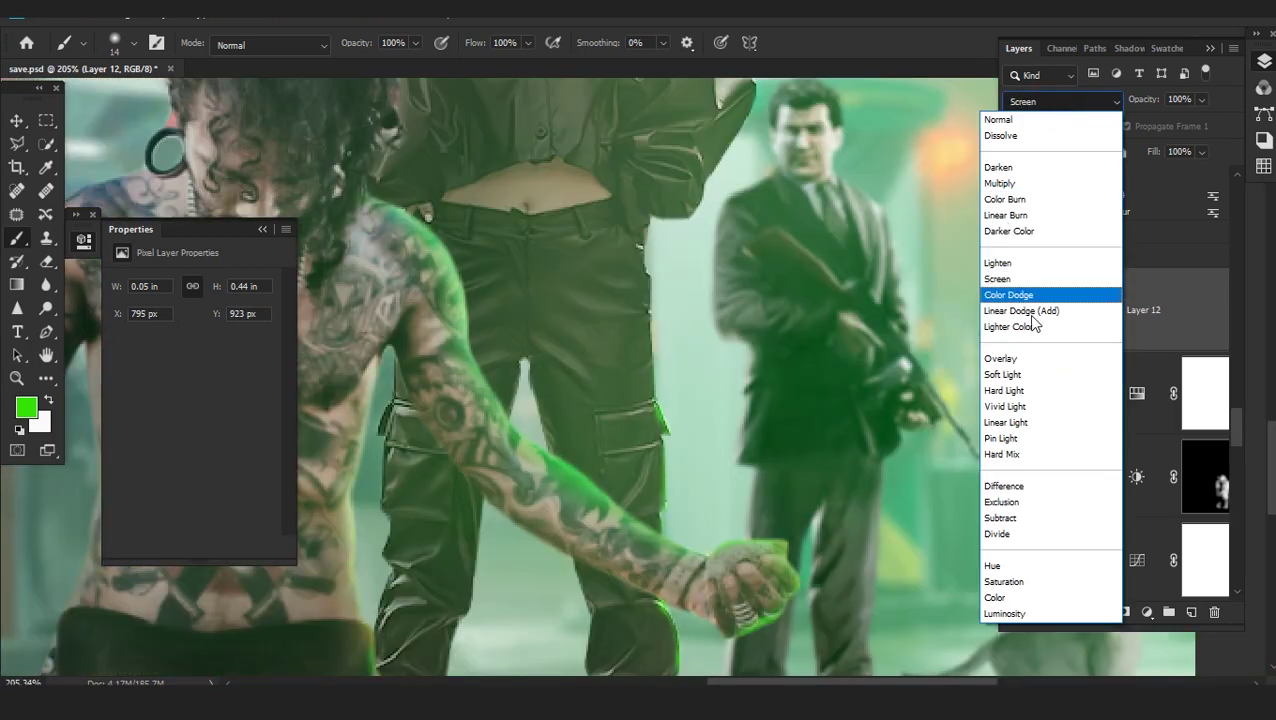
left_click(1021, 311)
scroll(660, 350, "up", 3)
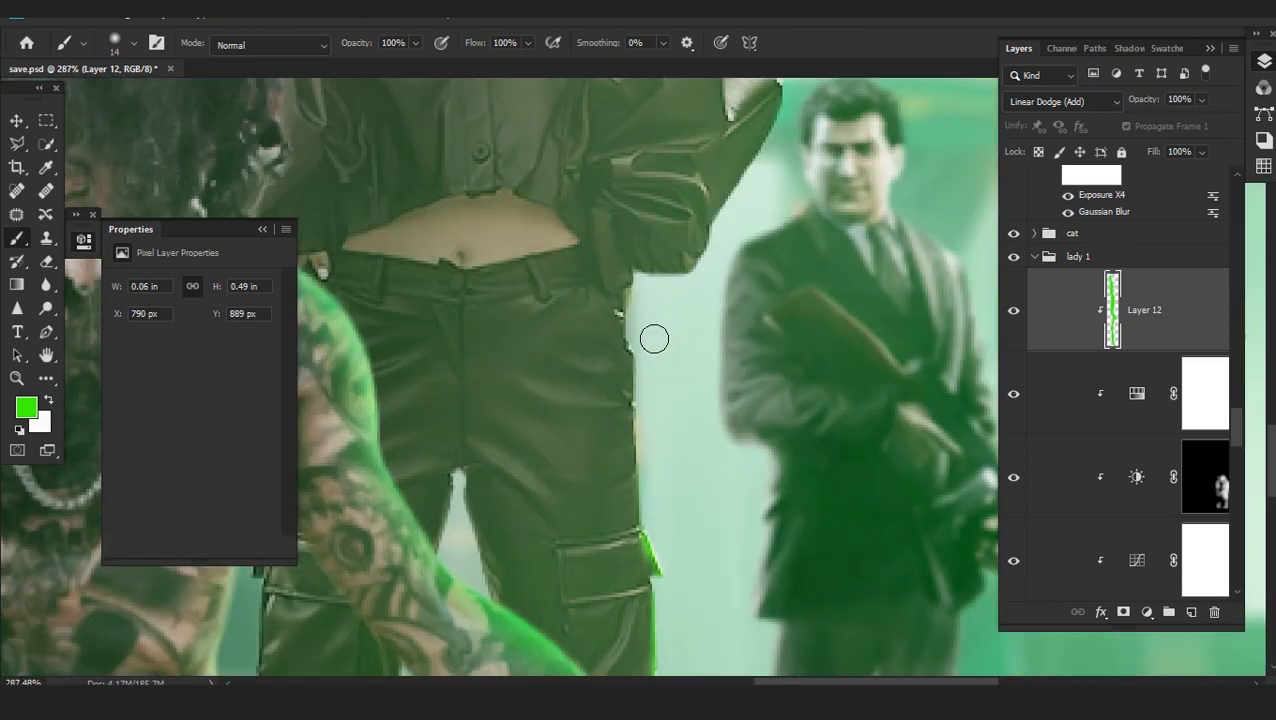
mouse_move(657, 296)
left_mouse_down()
mouse_move(612, 462)
mouse_move(729, 330)
mouse_move(717, 360)
left_mouse_up()
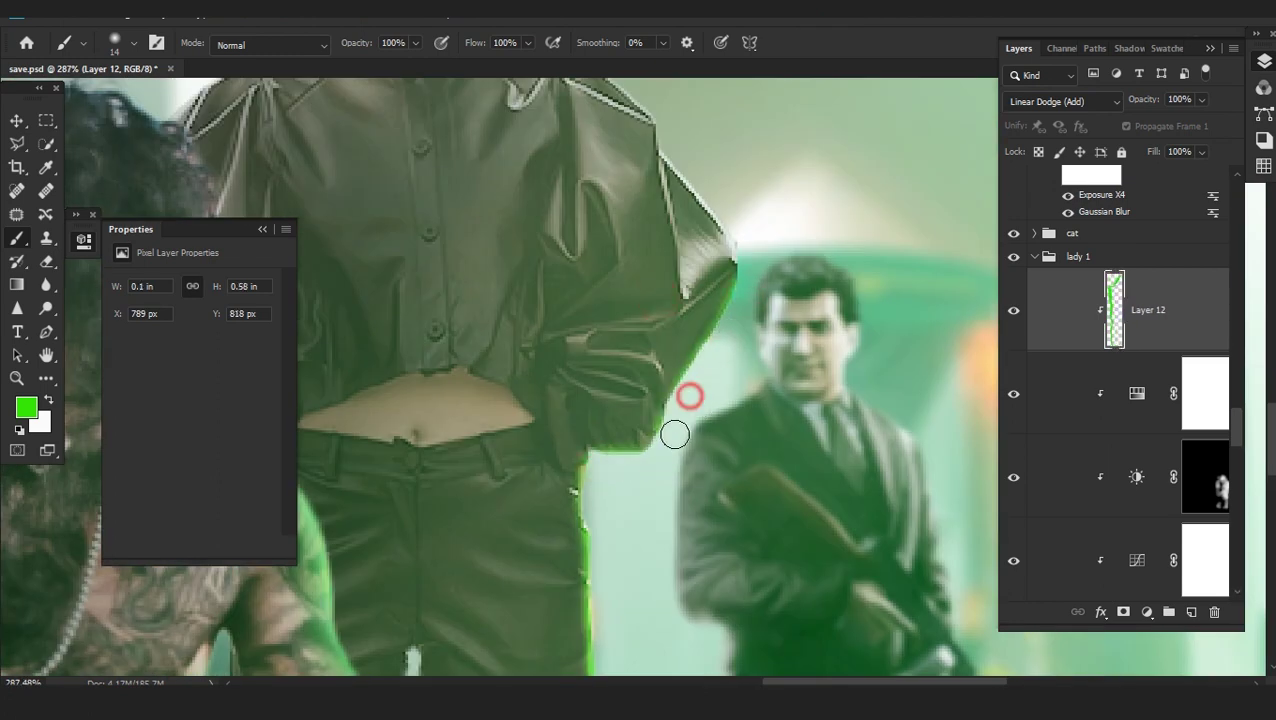
left_click_drag(675, 431, 652, 547)
mouse_move(581, 414)
left_mouse_down()
mouse_move(558, 373)
mouse_move(458, 299)
left_mouse_up()
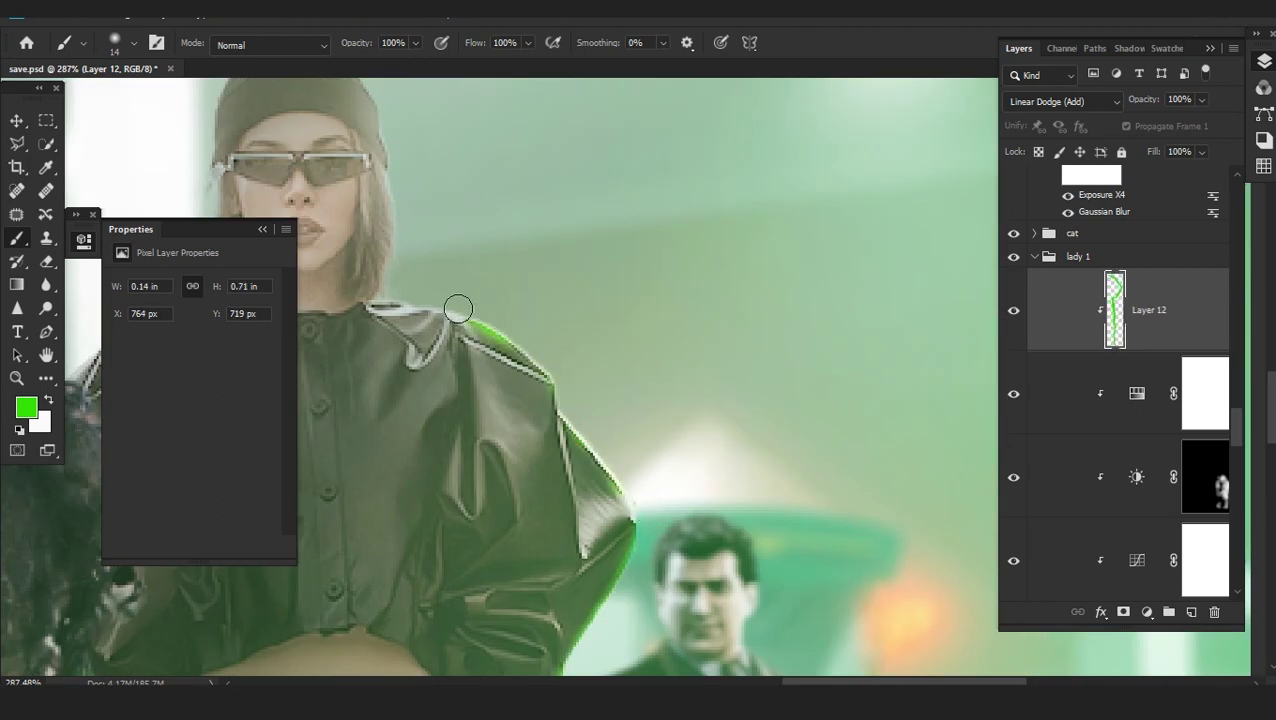
left_click_drag(555, 365, 440, 298)
Extend the green rim up the right edge of the woman's hair and beanie
scroll(654, 546, "up", 1)
mouse_move(524, 404)
left_mouse_down()
mouse_move(654, 546)
mouse_move(521, 279)
mouse_move(499, 194)
left_mouse_up()
left_click_drag(507, 199, 529, 336)
mouse_move(541, 393)
left_mouse_down()
mouse_move(504, 248)
mouse_move(413, 168)
left_mouse_up()
scroll(645, 391, "down", 14)
left_click_drag(678, 496, 651, 343)
scroll(641, 475, "up", 9)
scroll(641, 475, "down", 5)
Duplicate the woman's green rim layer, clip the copy to her, and hide the copy
key("ctrl+j")
left_click(1168, 350, "alt")
left_click(1014, 311)
Apply a short Motion Blur to the woman's original green rim layer
left_click(1160, 394)
key("alt+t")
mouse_move(148, 114)
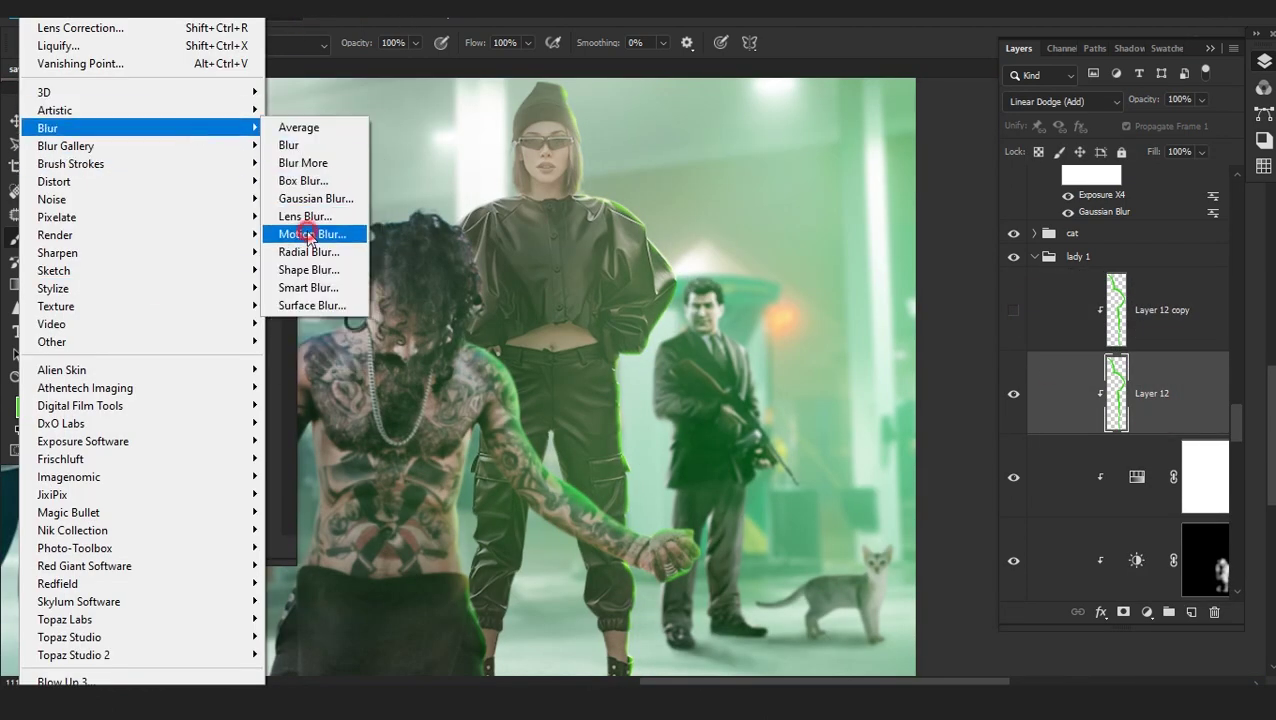
left_click(320, 316)
left_click_drag(182, 511, 171, 511)
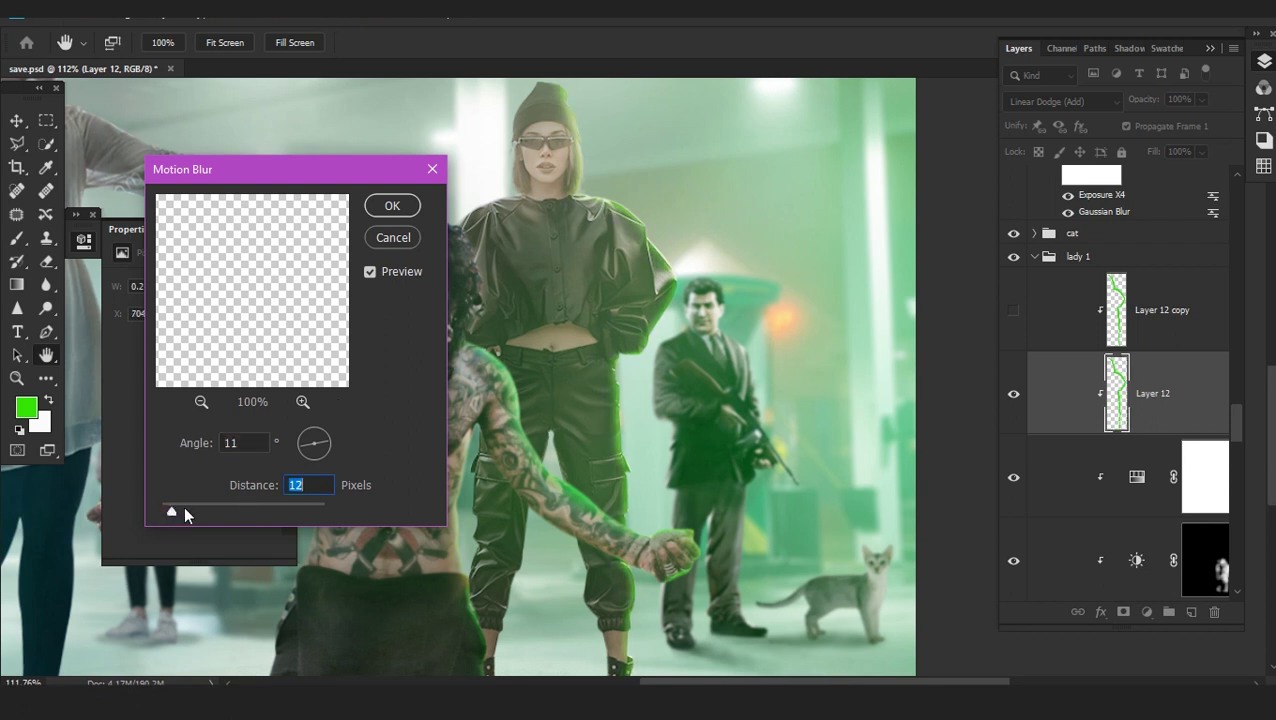
left_click(225, 509)
left_click(161, 510)
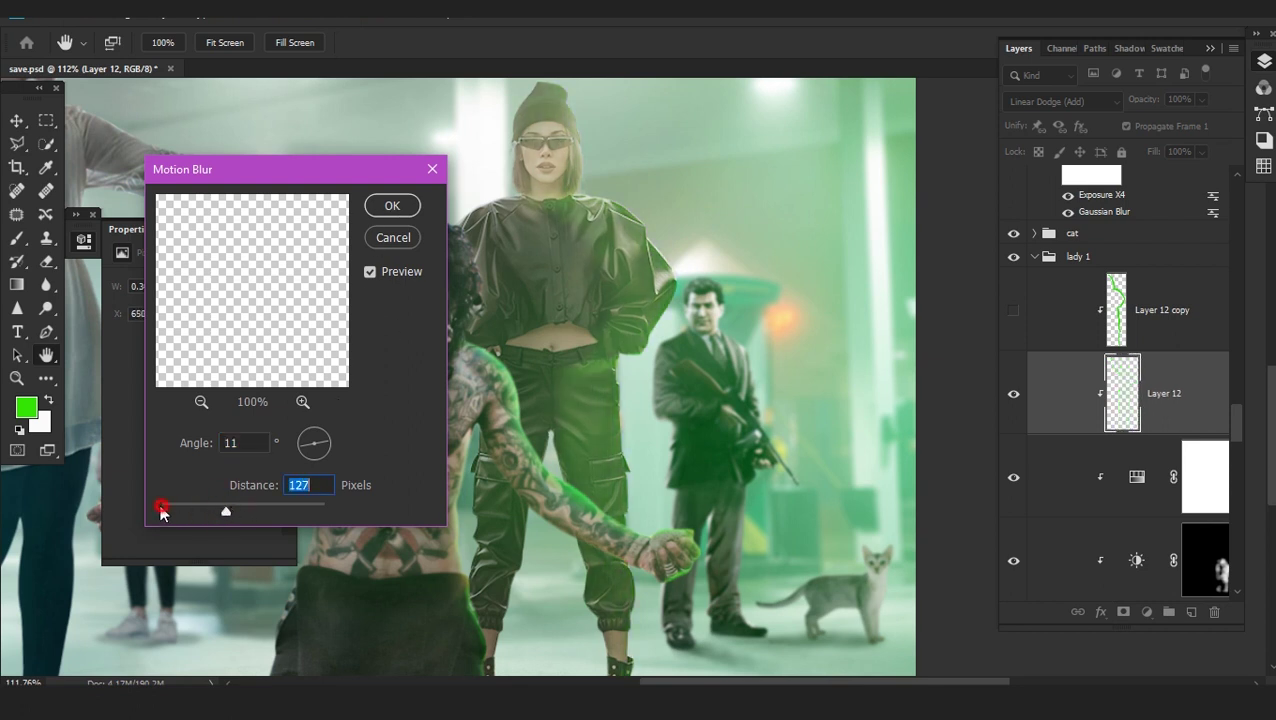
left_click_drag(179, 508, 160, 509)
left_click(392, 205)
Show the copy of the woman's green rim layer and set its blend mode to Screen
left_click(1139, 330)
left_click(1013, 310)
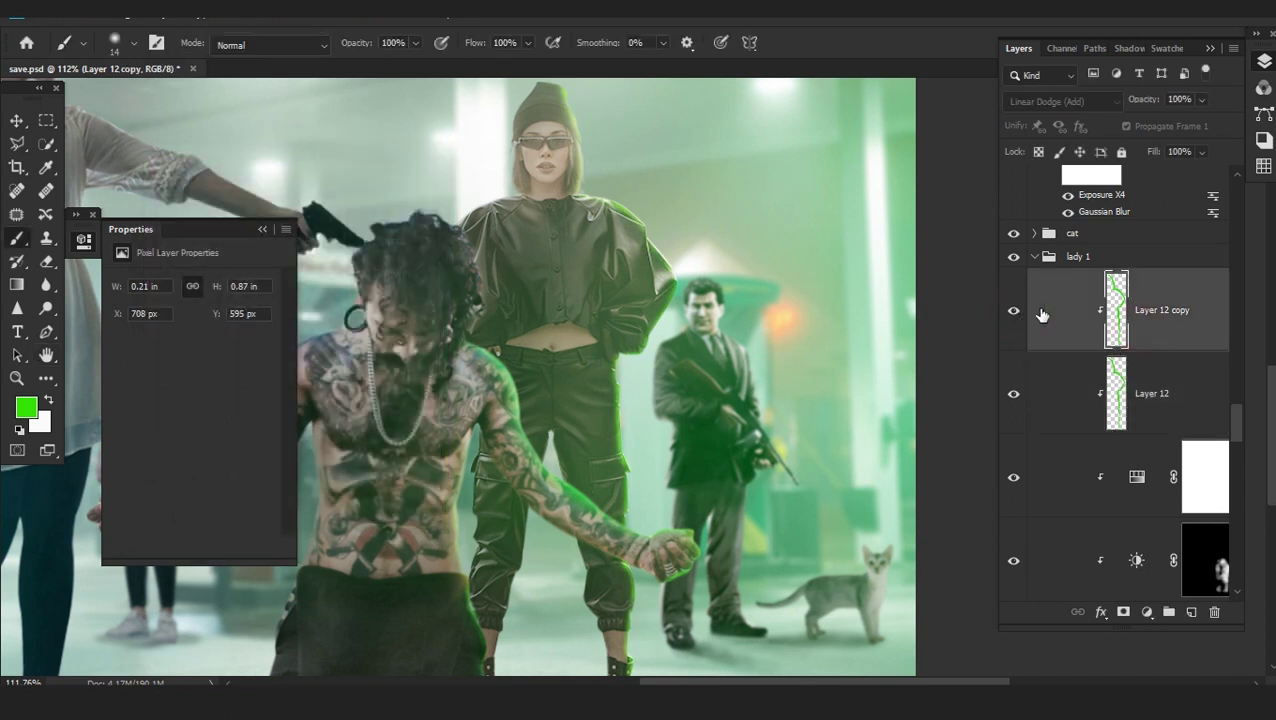
left_click(1060, 101)
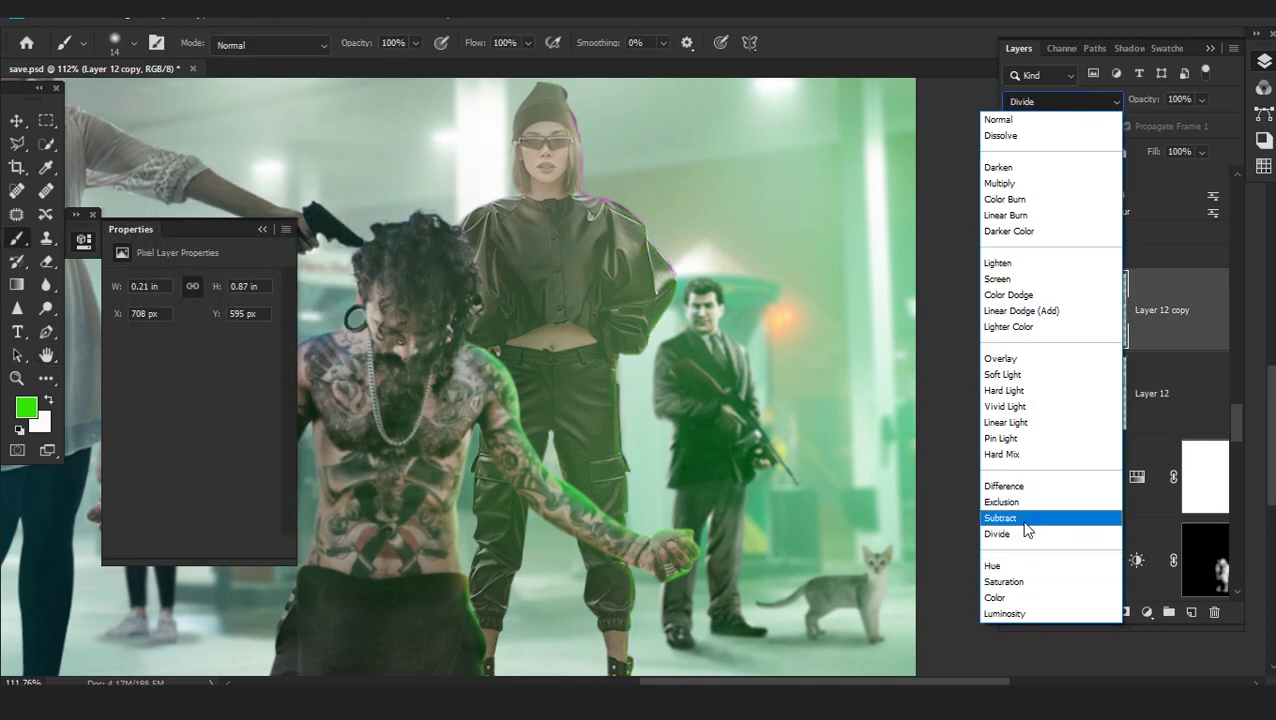
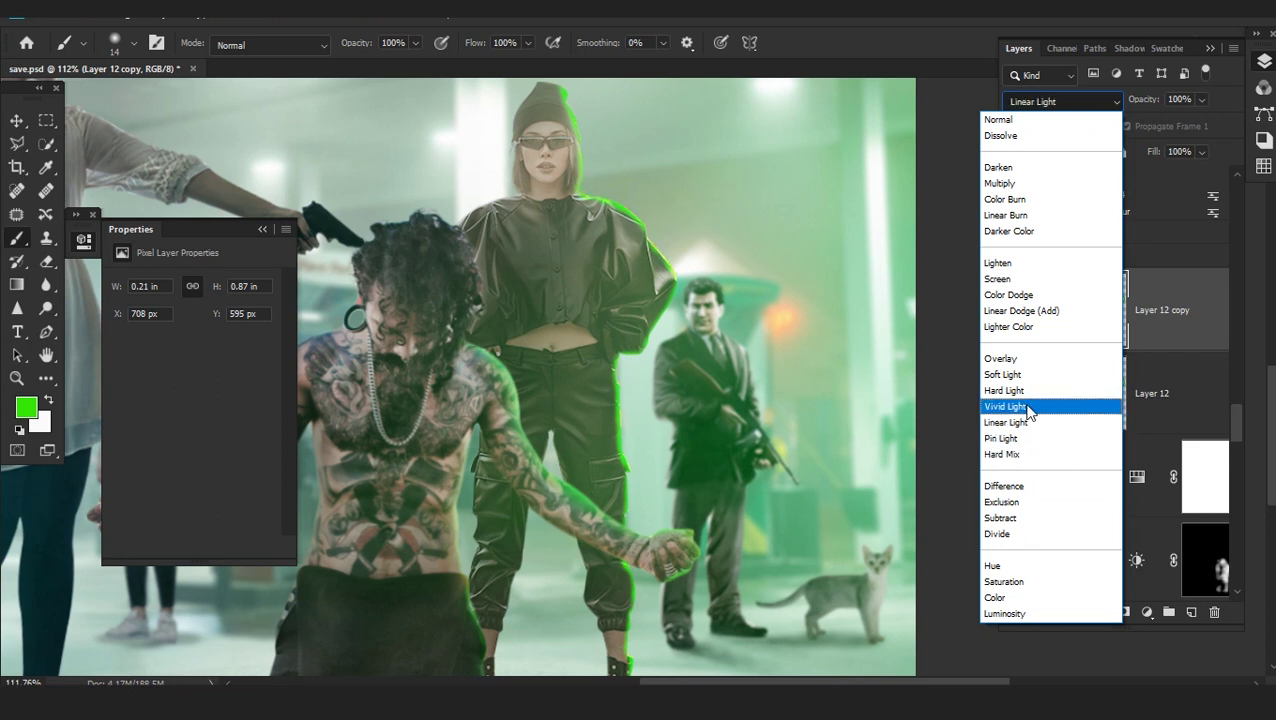
left_click(1040, 280)
Apply a Motion Blur at a 5° angle to the copy of the woman's green rim layer
left_click(282, 8)
mouse_move(150, 128)
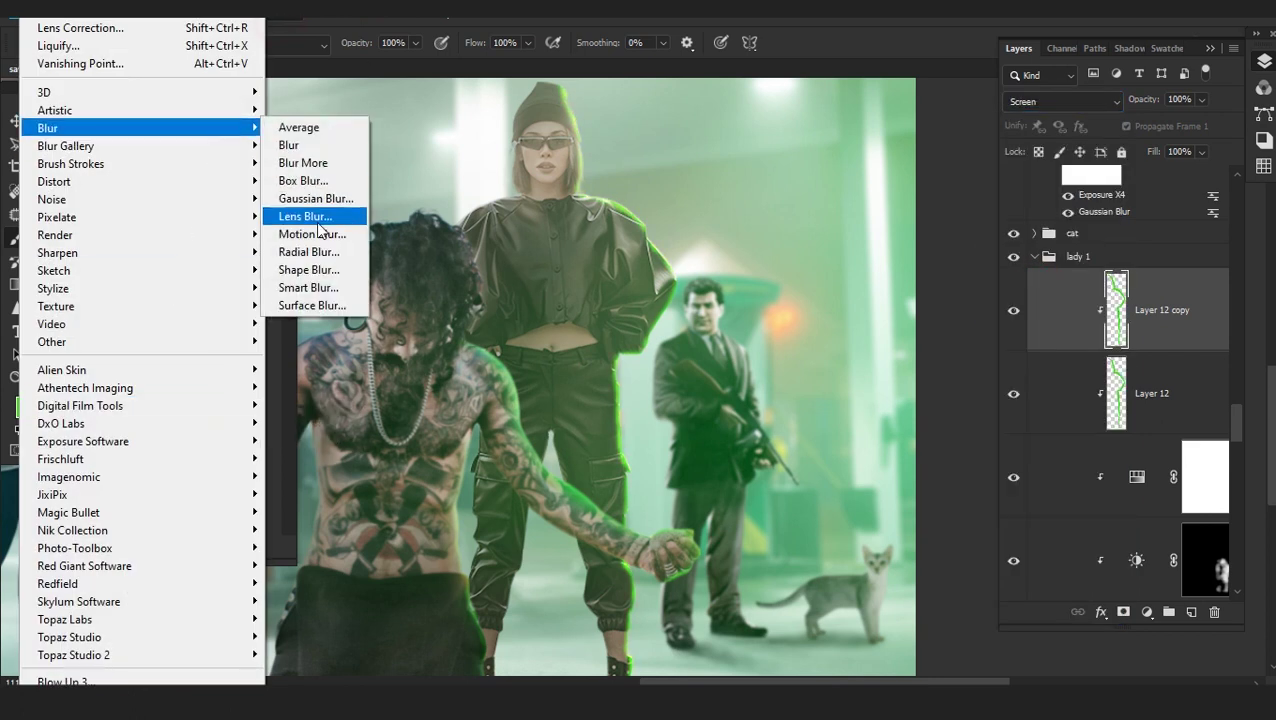
left_click(310, 234)
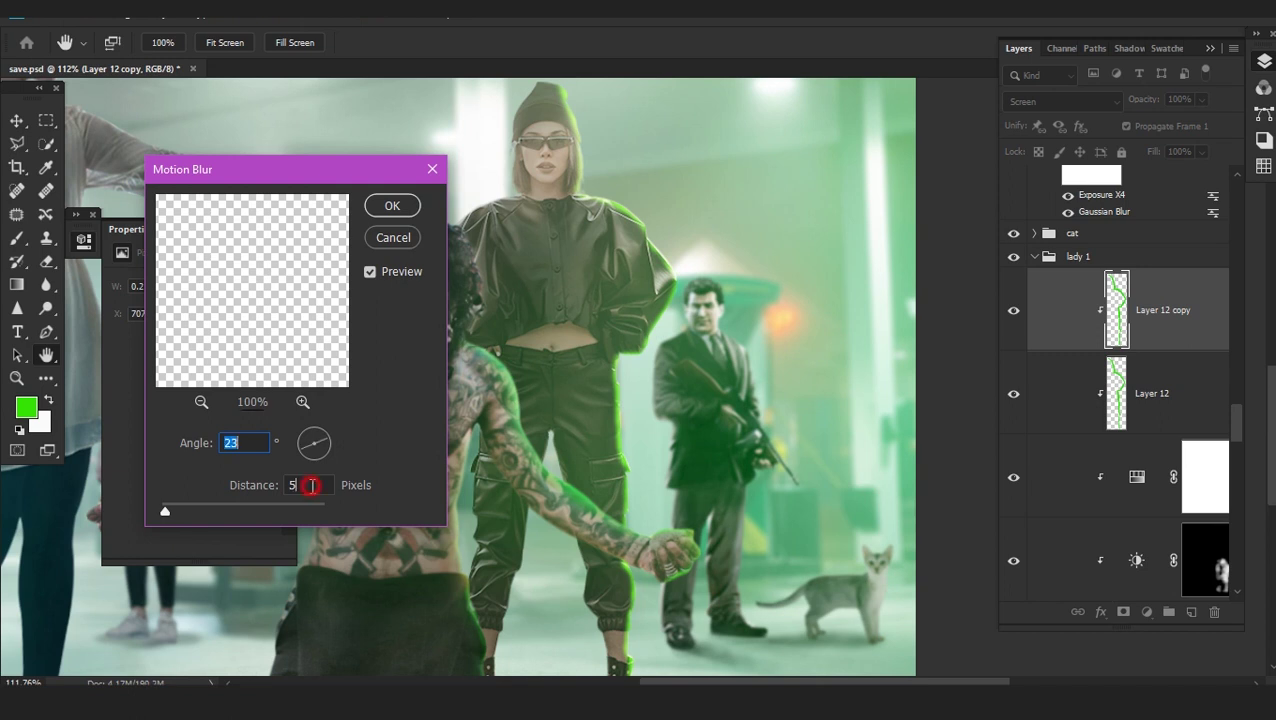
left_click(295, 446)
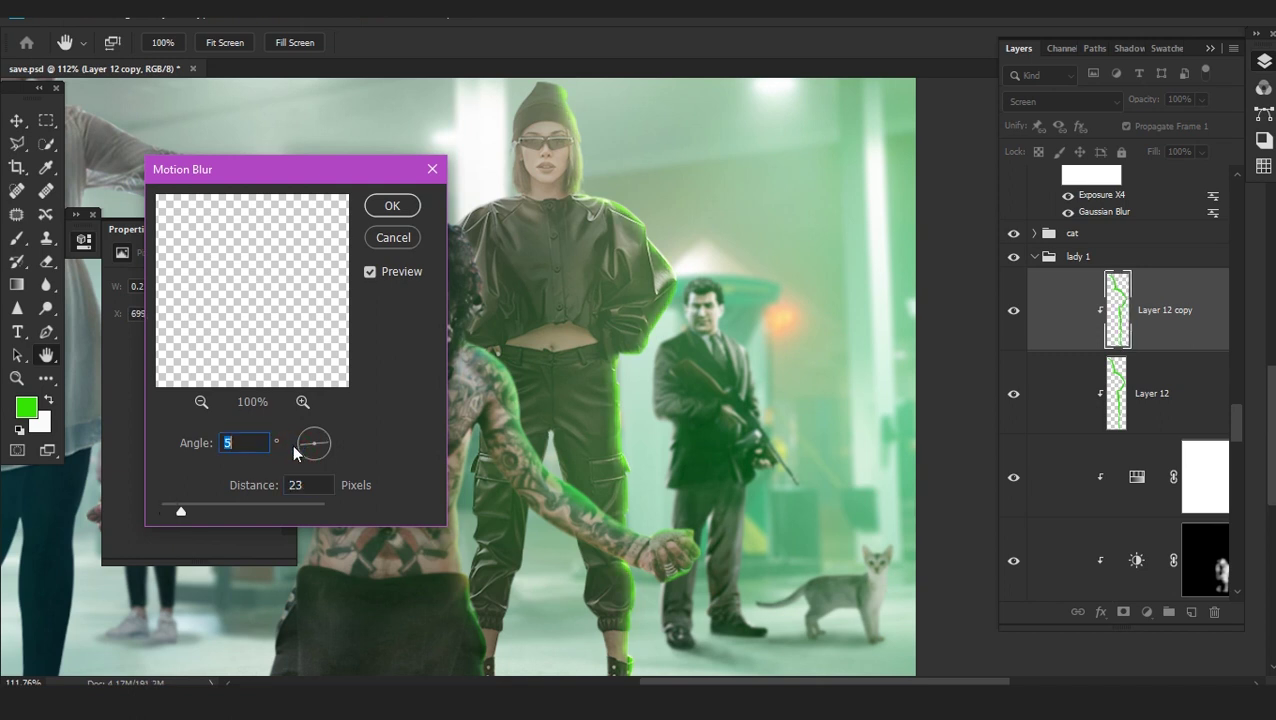
left_click_drag(597, 537, 587, 452)
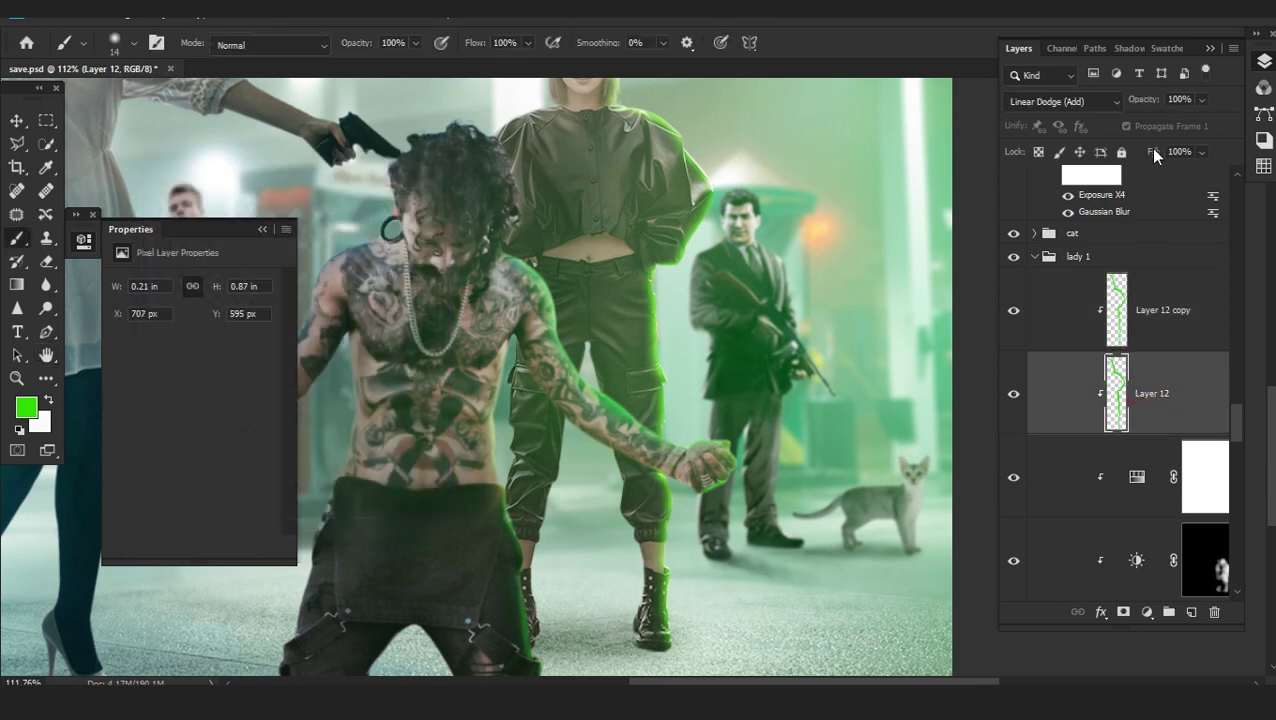
Lower the fill of the copy of the woman's green rim layer to 74%
key("alt+bracketright")
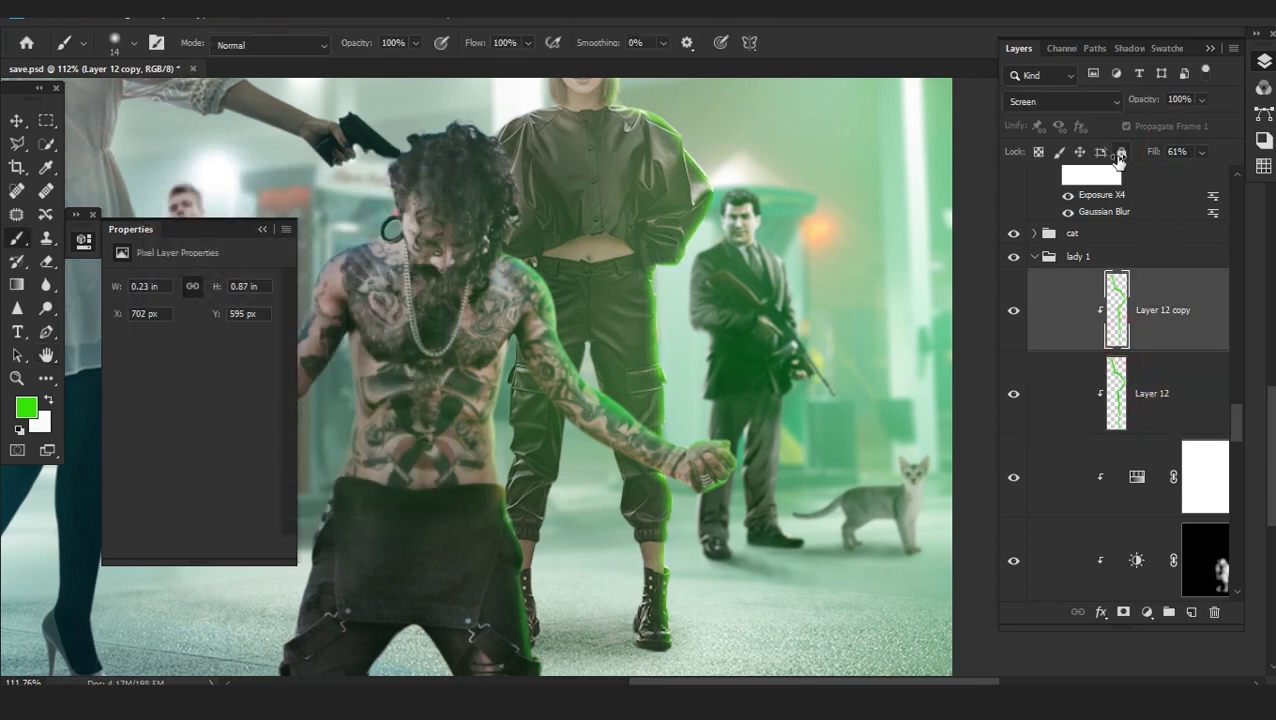
key("ctrl+0")
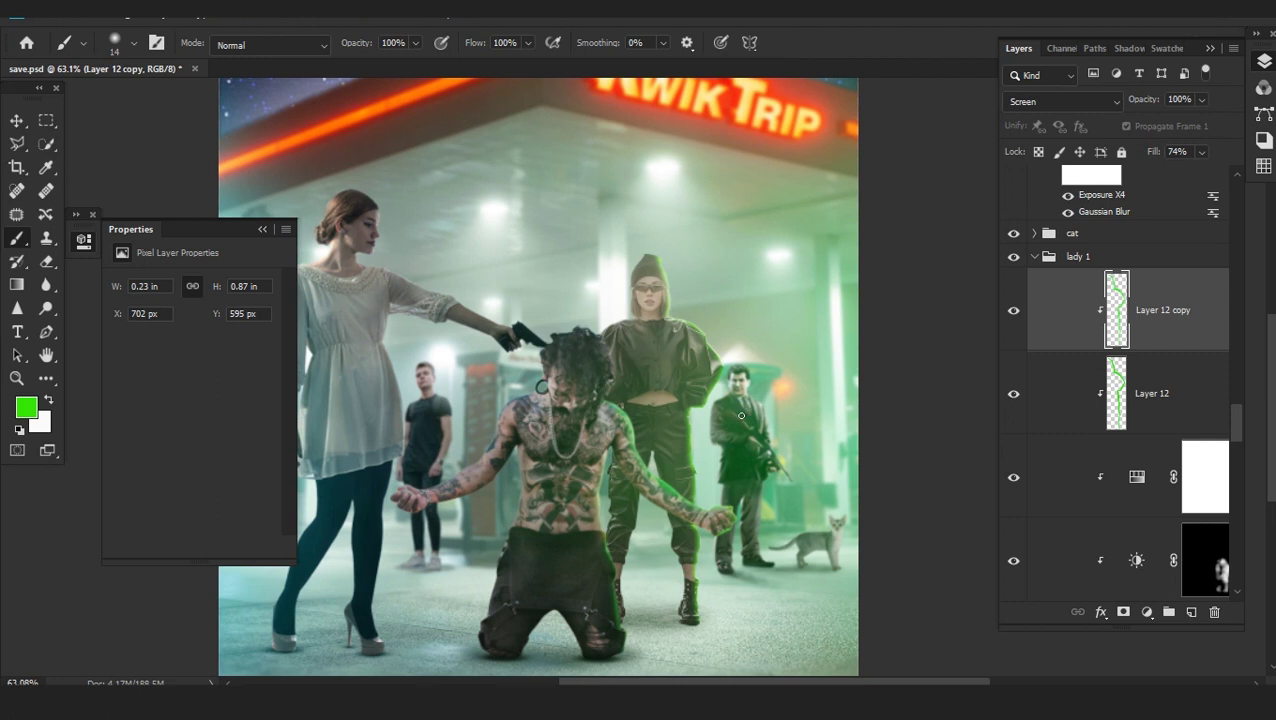
left_click_drag(710, 492, 757, 378)
scroll(757, 378, "down", 2)
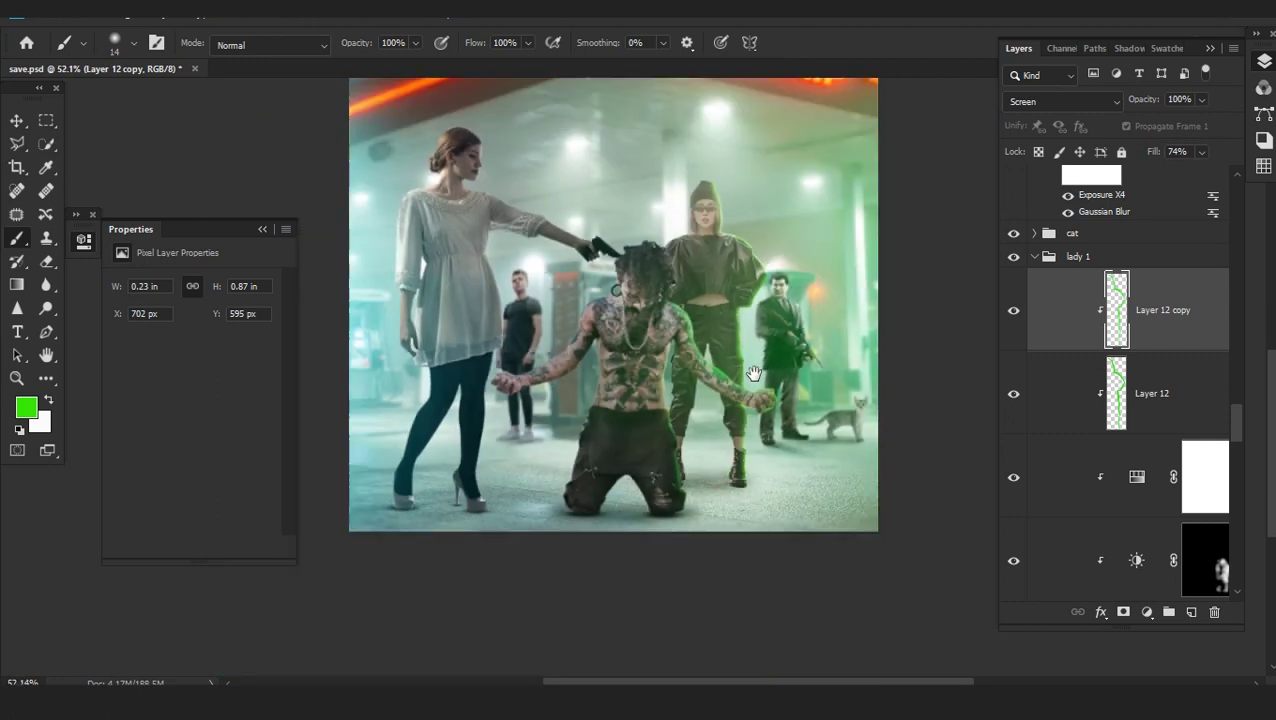
Add a new clipped layer above the woman's green rim layers and set the foreground color to cyan
left_click(1191, 612)
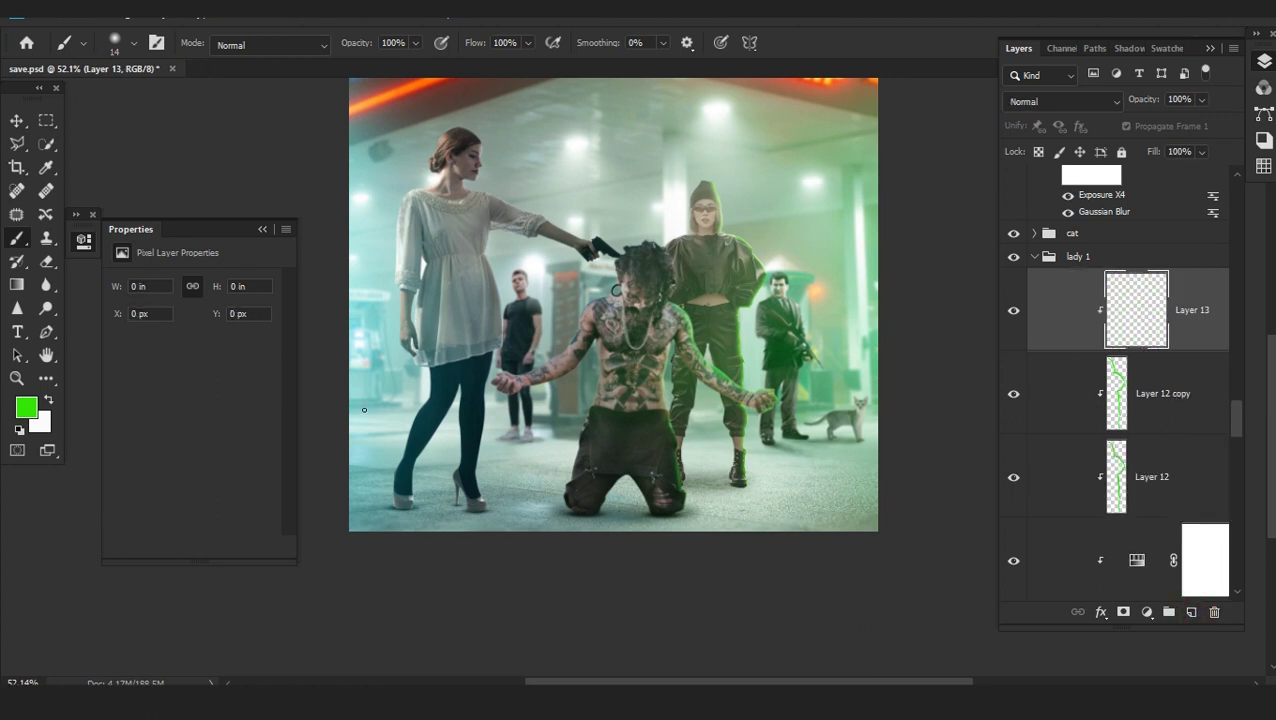
left_click(38, 409)
left_click(950, 190)
left_click(1108, 160)
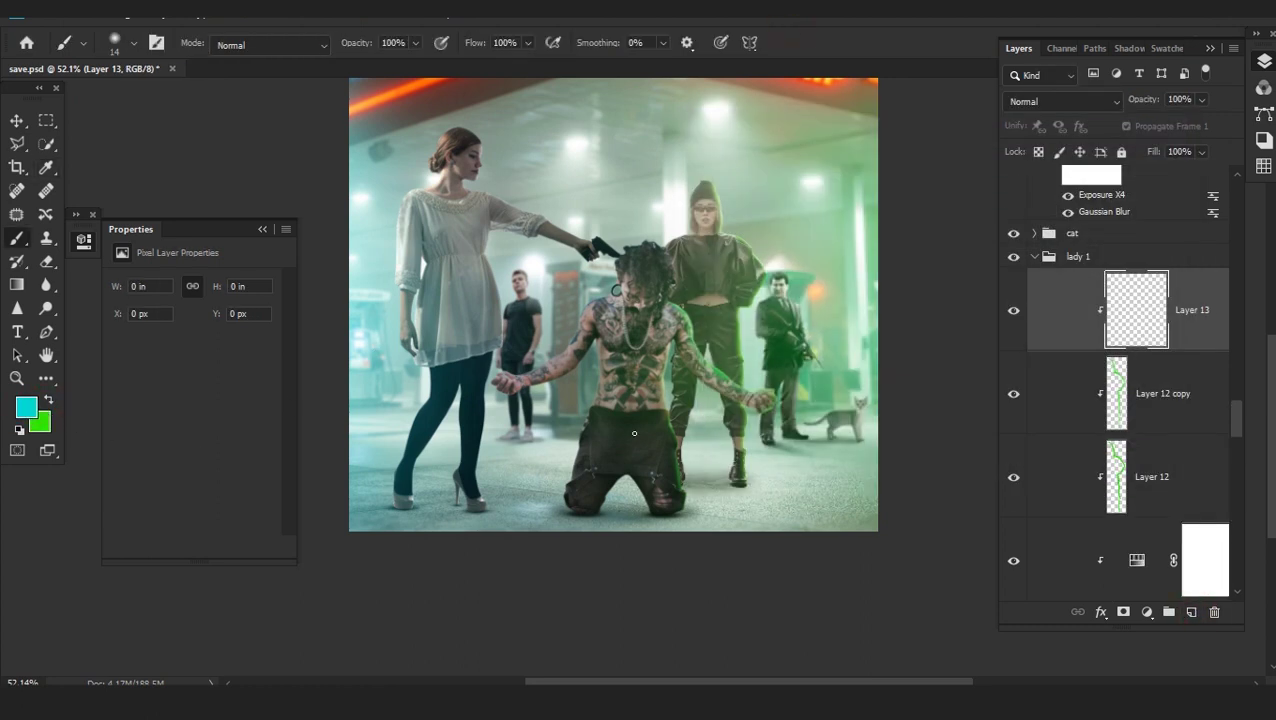
Paint a cyan rim along the left edge of the standing woman's beanie, hair, shoulder and sleeve
scroll(698, 300, "up", 5)
scroll(698, 300, "up", 4)
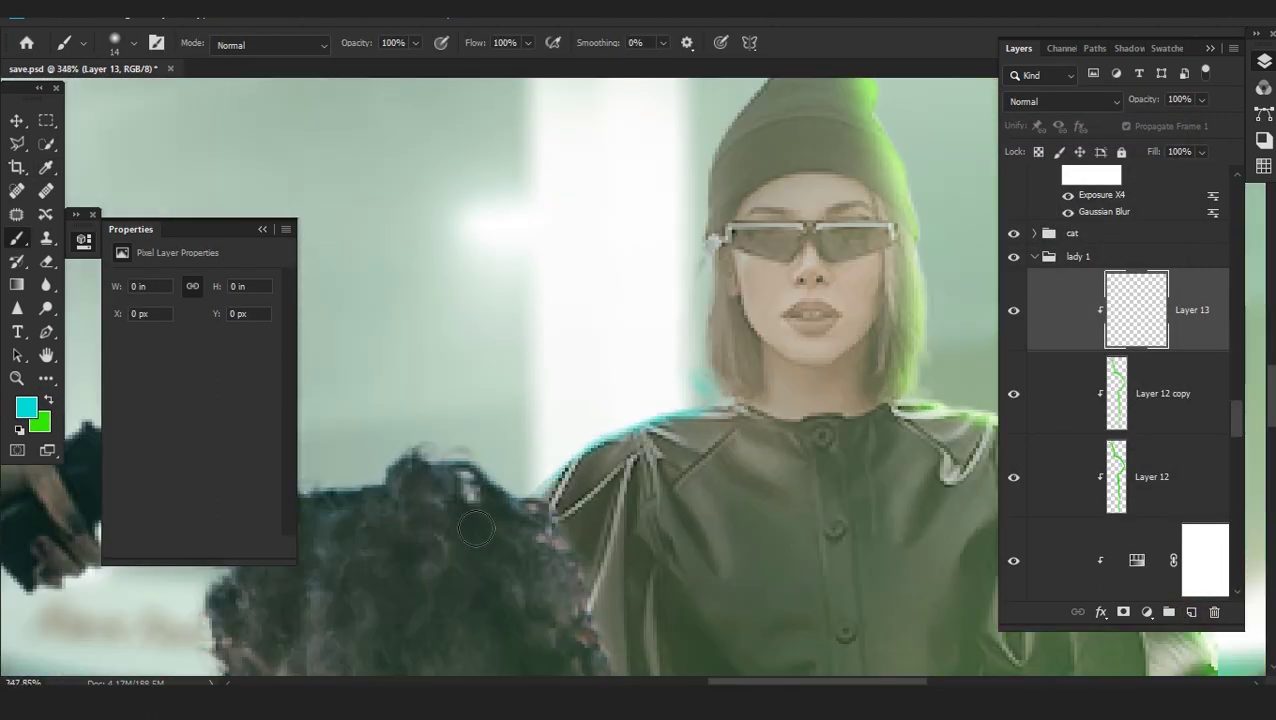
left_click_drag(512, 488, 672, 391)
left_click_drag(685, 246, 699, 102)
left_click_drag(690, 233, 670, 351)
left_click_drag(740, 170, 732, 206)
scroll(732, 206, "down", 2)
left_click_drag(776, 344, 835, 145)
left_click_drag(633, 285, 631, 393)
scroll(669, 400, "down", 3)
left_click_drag(752, 385, 829, 137)
Paint the cyan rim down the outer left edge of the woman's trousers beside the kneeling man's waist
scroll(750, 565, "up", 4)
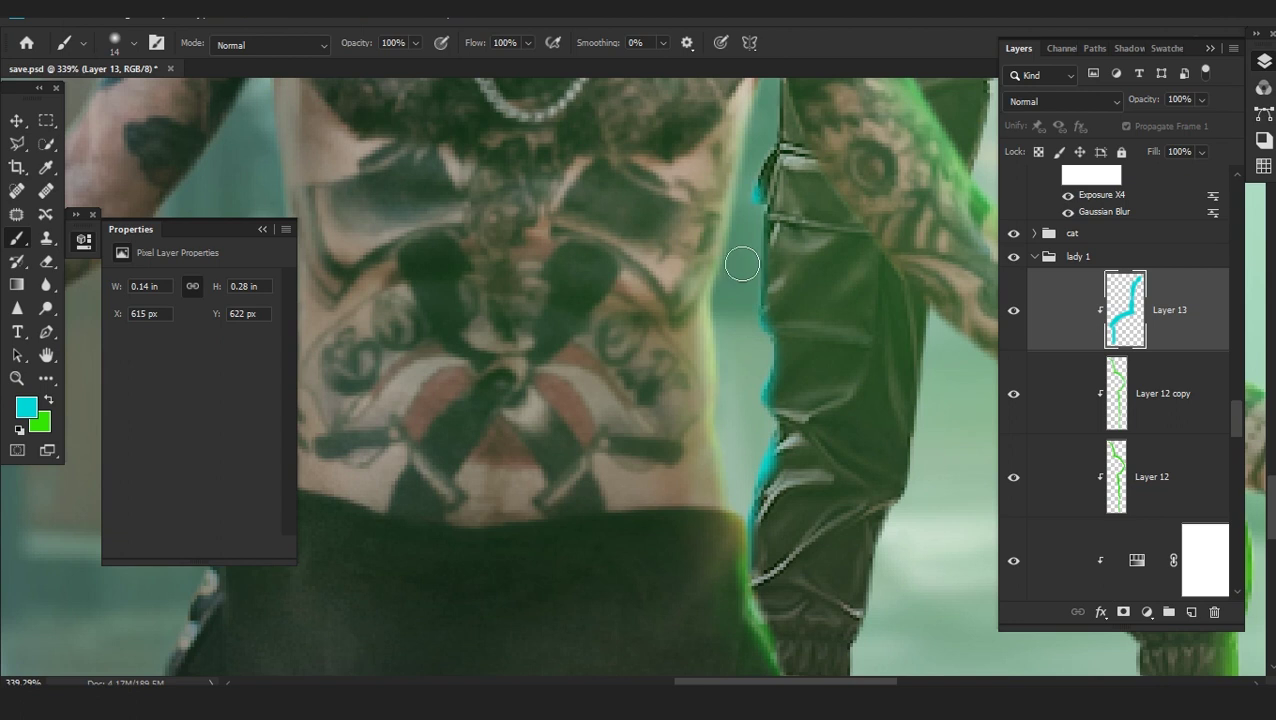
left_click_drag(743, 239, 743, 393)
left_click_drag(752, 340, 769, 236)
left_click_drag(772, 225, 772, 353)
mouse_move(771, 252)
left_mouse_down()
mouse_move(771, 417)
mouse_move(752, 435)
left_mouse_up()
Paint the cyan rim along the left edge of the woman's other lower leg near the trouser cuff
scroll(745, 435, "down", 2)
left_click_drag(818, 463, 796, 236)
scroll(796, 236, "down", 2)
left_click_drag(740, 590, 745, 395)
scroll(735, 407, "up", 1)
mouse_move(804, 446)
left_mouse_down()
mouse_move(699, 391)
mouse_move(607, 386)
left_mouse_up()
scroll(803, 464, "up", 1)
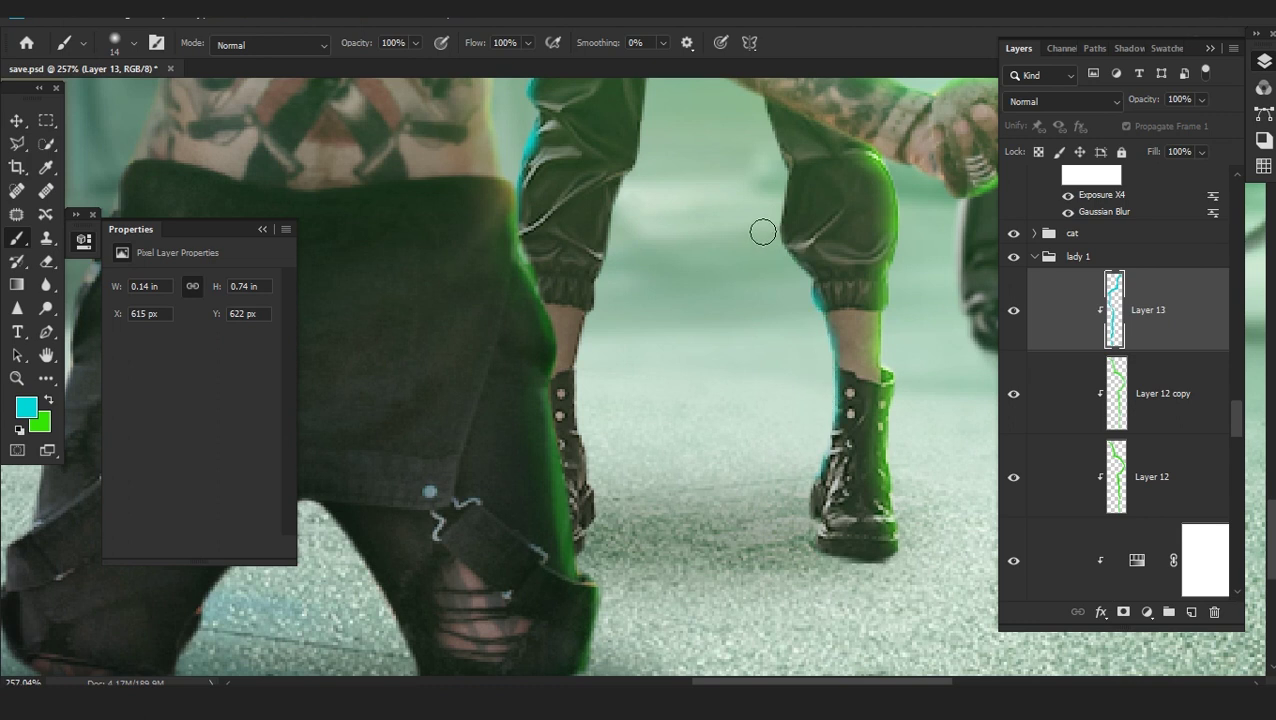
Add cyan rim along that leg's knee and inner thigh, reducing the brush to 6 px for the narrow gap
left_click_drag(763, 232, 771, 180)
left_click_drag(771, 180, 770, 309)
scroll(766, 360, "down", 2)
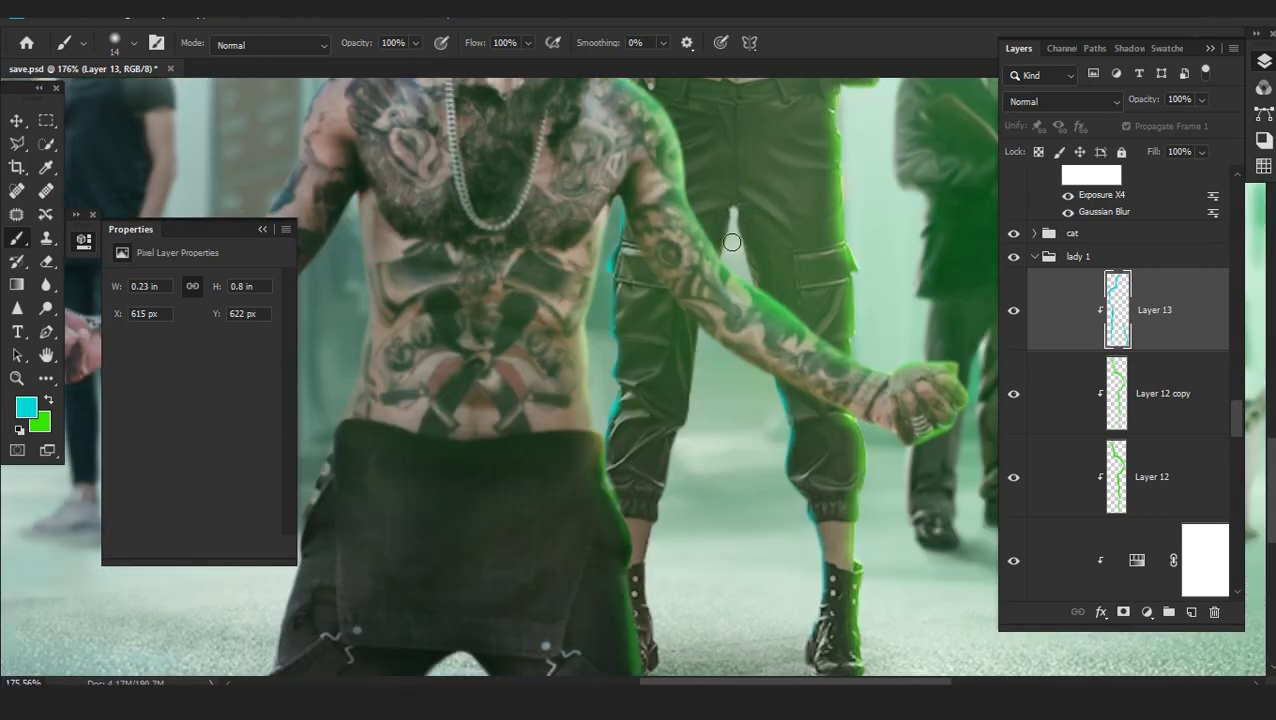
scroll(754, 354, "up", 2)
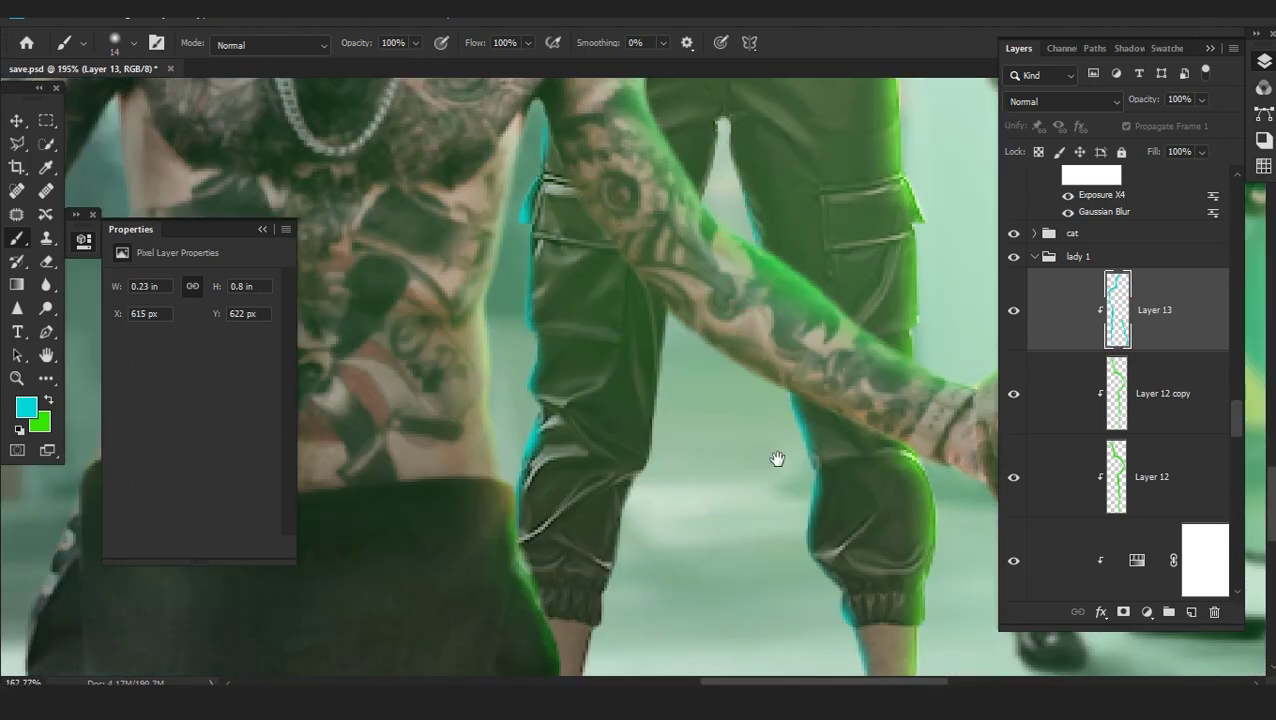
scroll(724, 253, "up", 2)
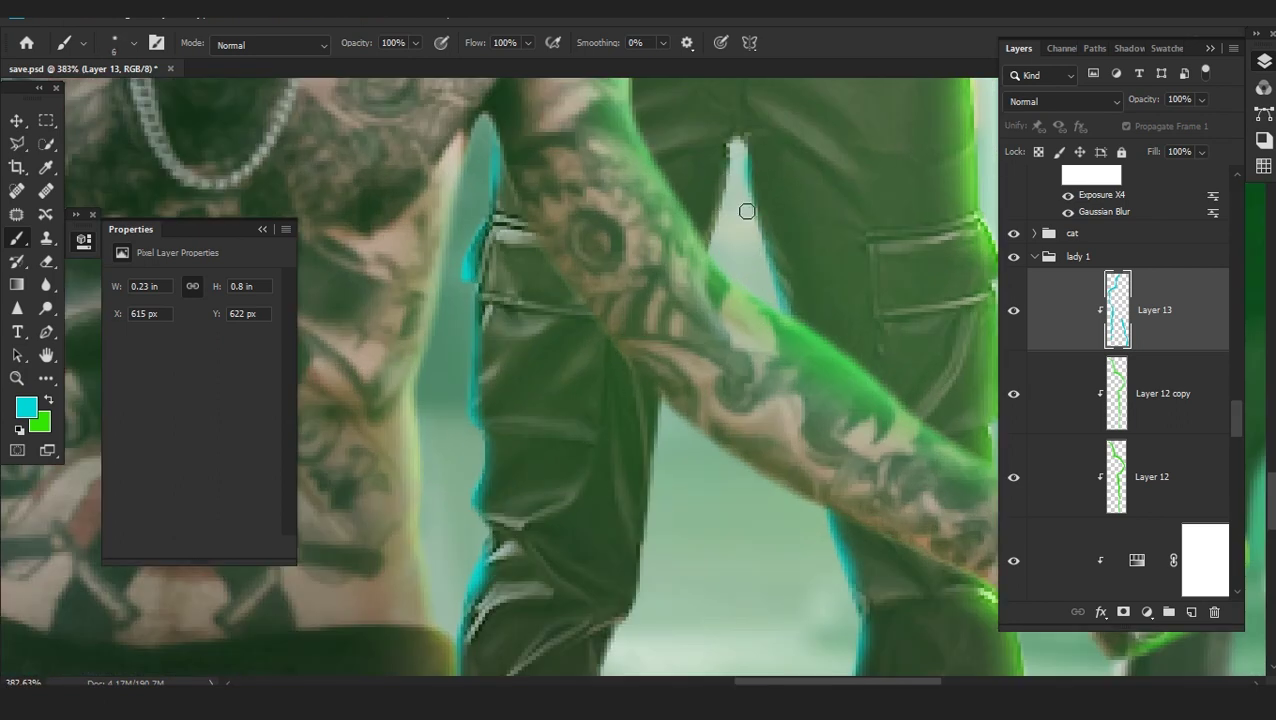
scroll(800, 406, "down", 2)
Duplicate the cyan rim layer, clip the copy to the woman, and reselect the original cyan layer
key("ctrl+j")
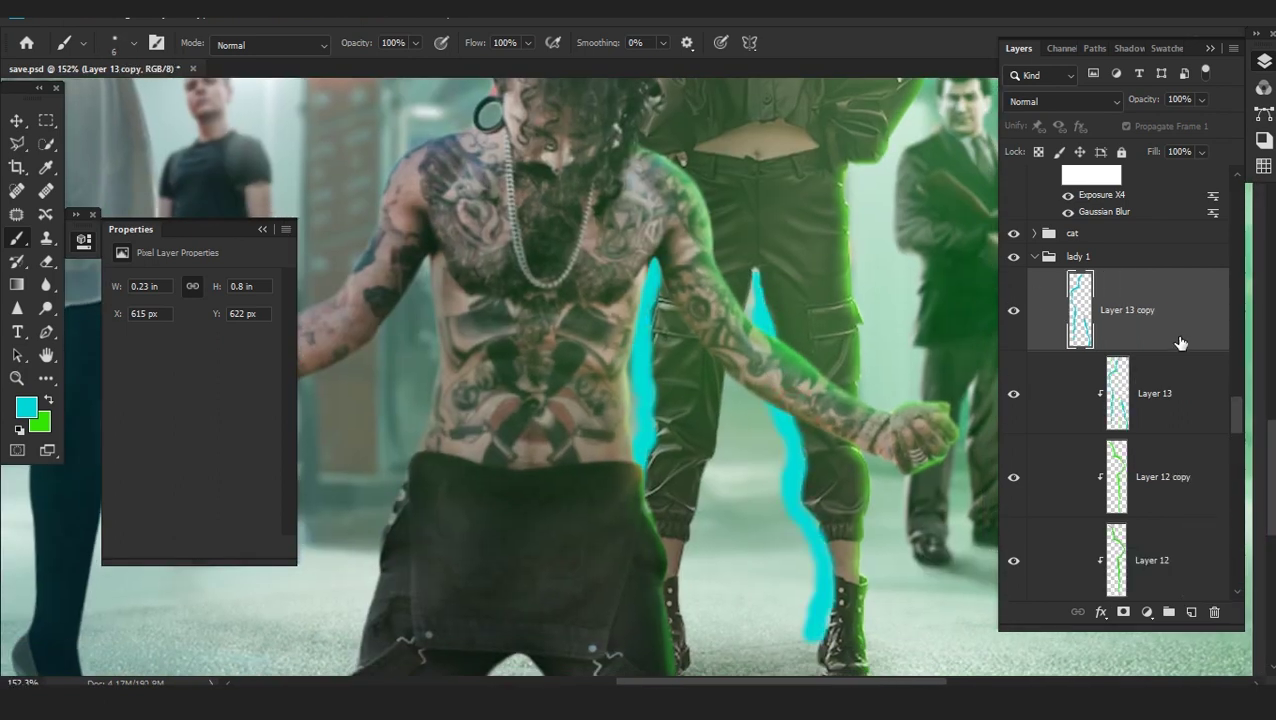
left_click(1182, 350, "alt")
left_click(1176, 388)
scroll(692, 413, "down", 3)
Apply a Motion Blur to the original cyan rim layer with an angle of -11° and a distance of 30 pixels
left_click(291, 21)
mouse_move(138, 129)
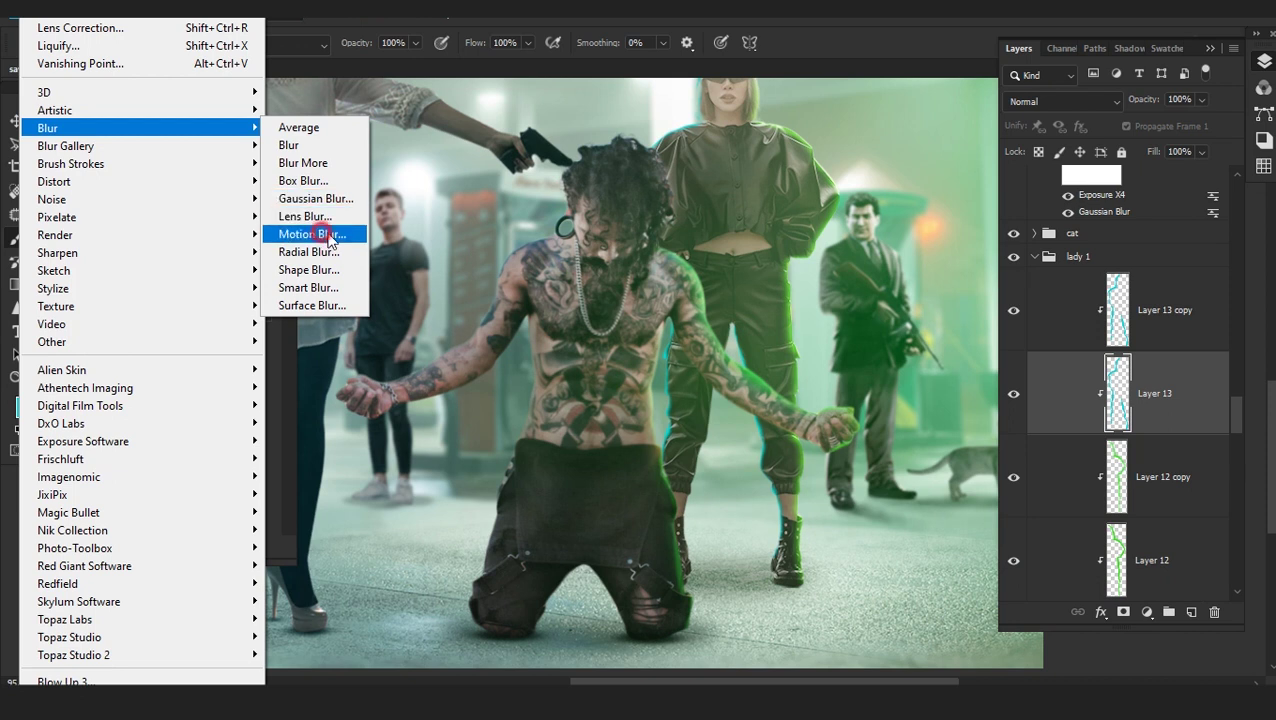
left_click(318, 234)
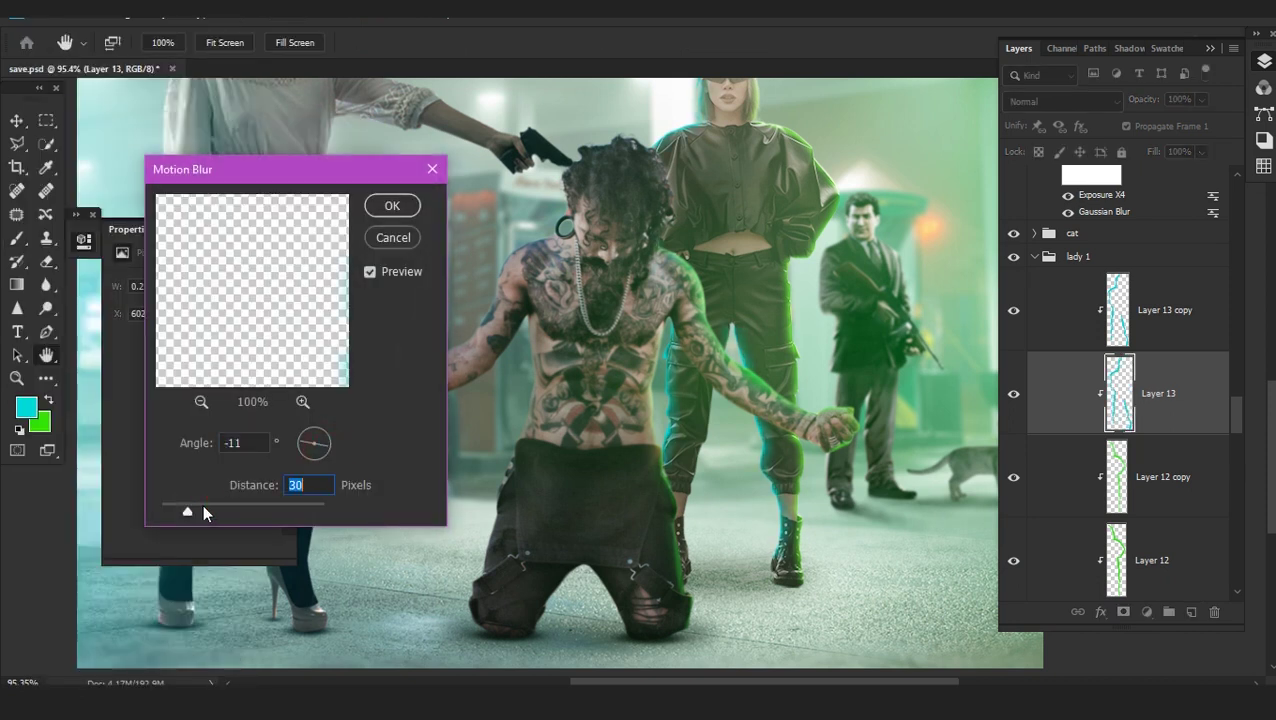
type("20")
left_click(392, 205)
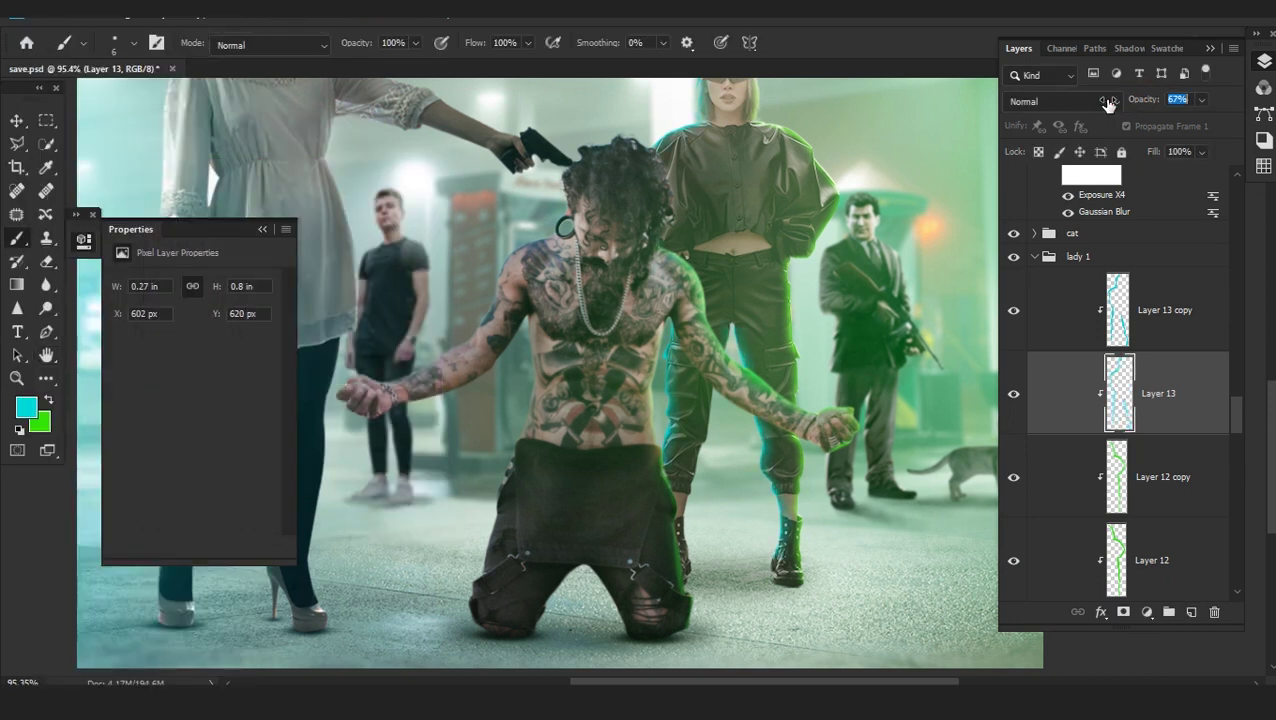
Set the clipped cyan rim copy to Linear Dodge (Add) and keep a hidden duplicate of it above
left_click(1173, 302)
left_click(1063, 101)
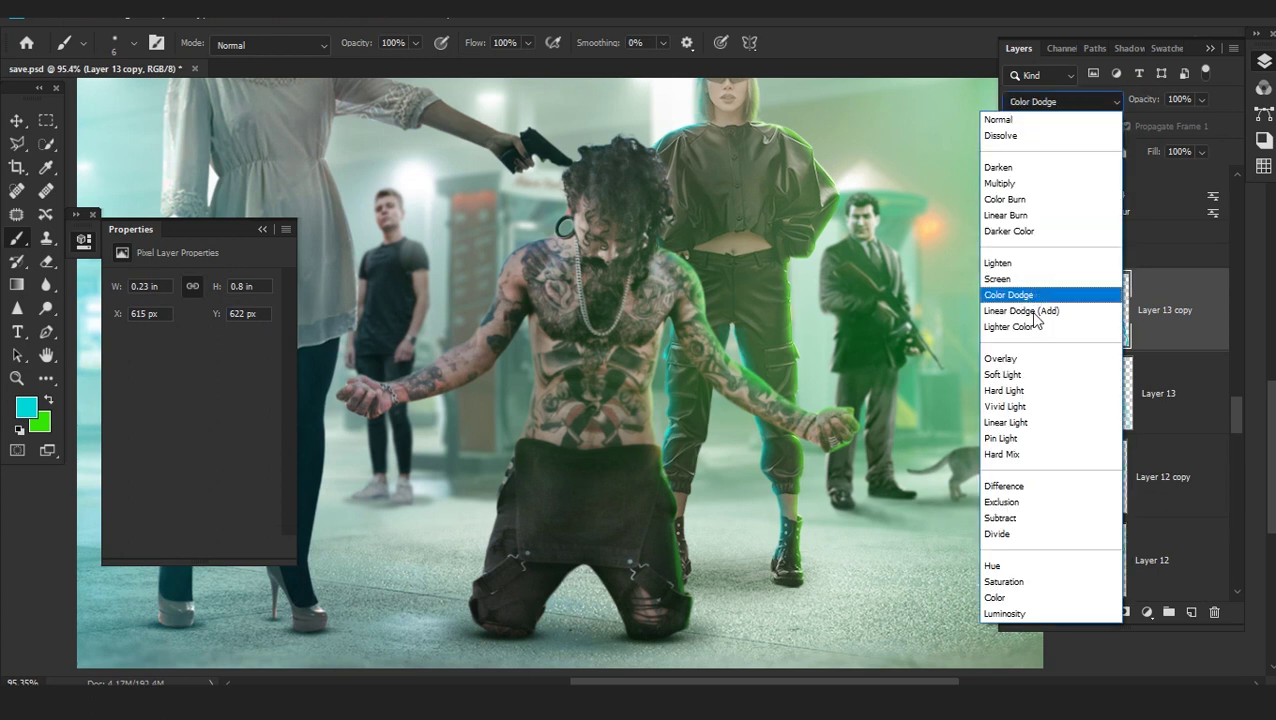
left_click(1128, 309)
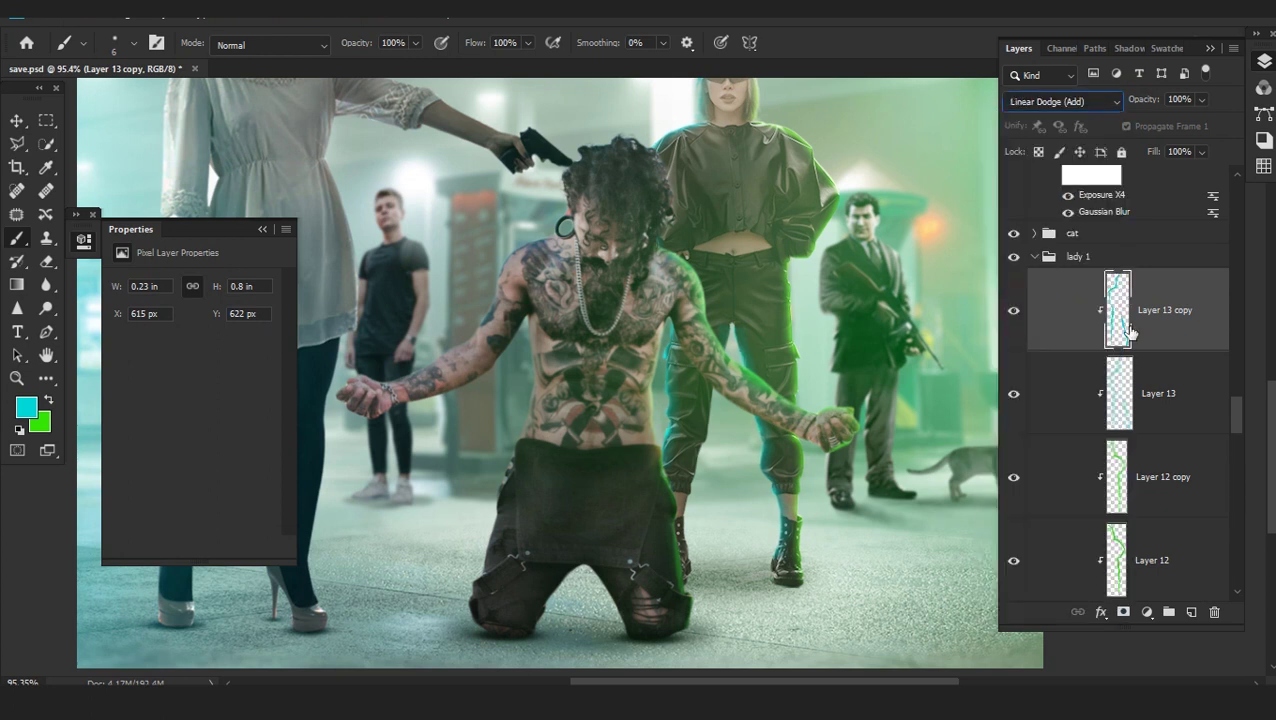
key("ctrl+j")
left_click(1015, 322)
left_click(1138, 395)
Apply a Motion Blur to the Linear Dodge cyan rim copy with a 0° angle and a distance of 15 pixels
mouse_move(48, 128)
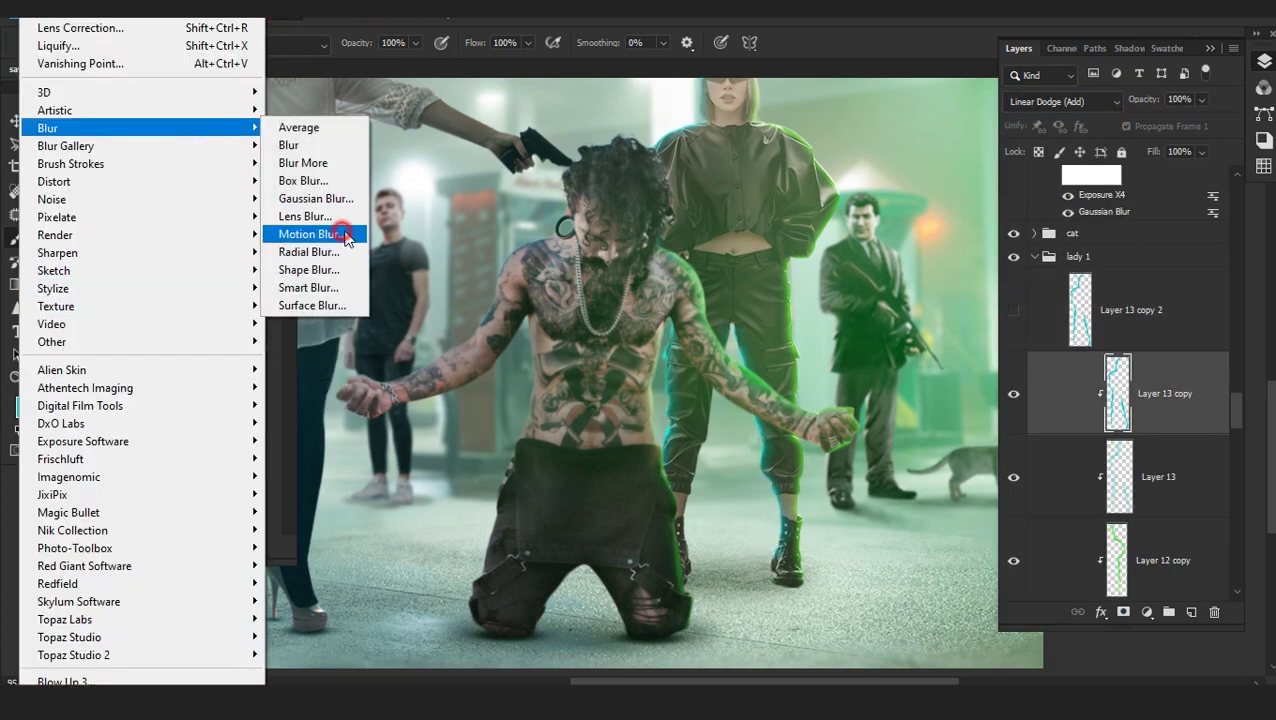
left_click(313, 236)
left_click(173, 510)
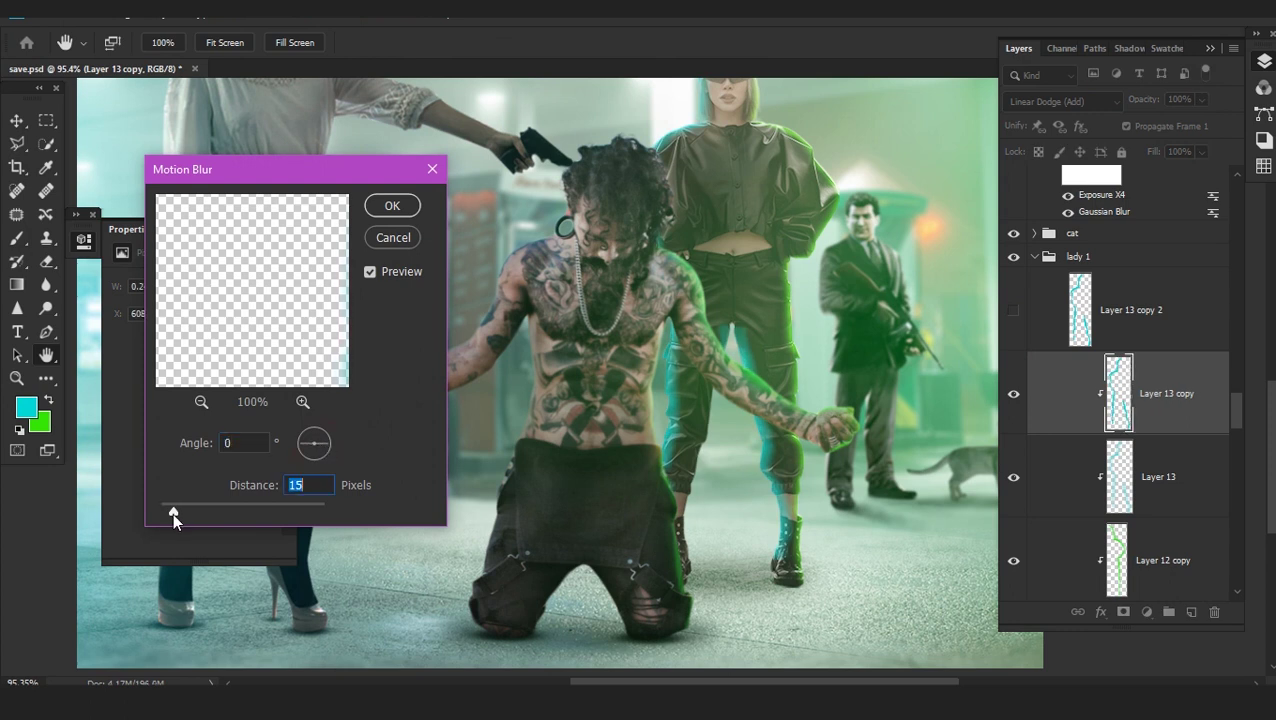
left_click(392, 206)
Show the topmost cyan rim copy, set its blend mode to Screen, and clip it to the woman
scroll(666, 483, "down", 3)
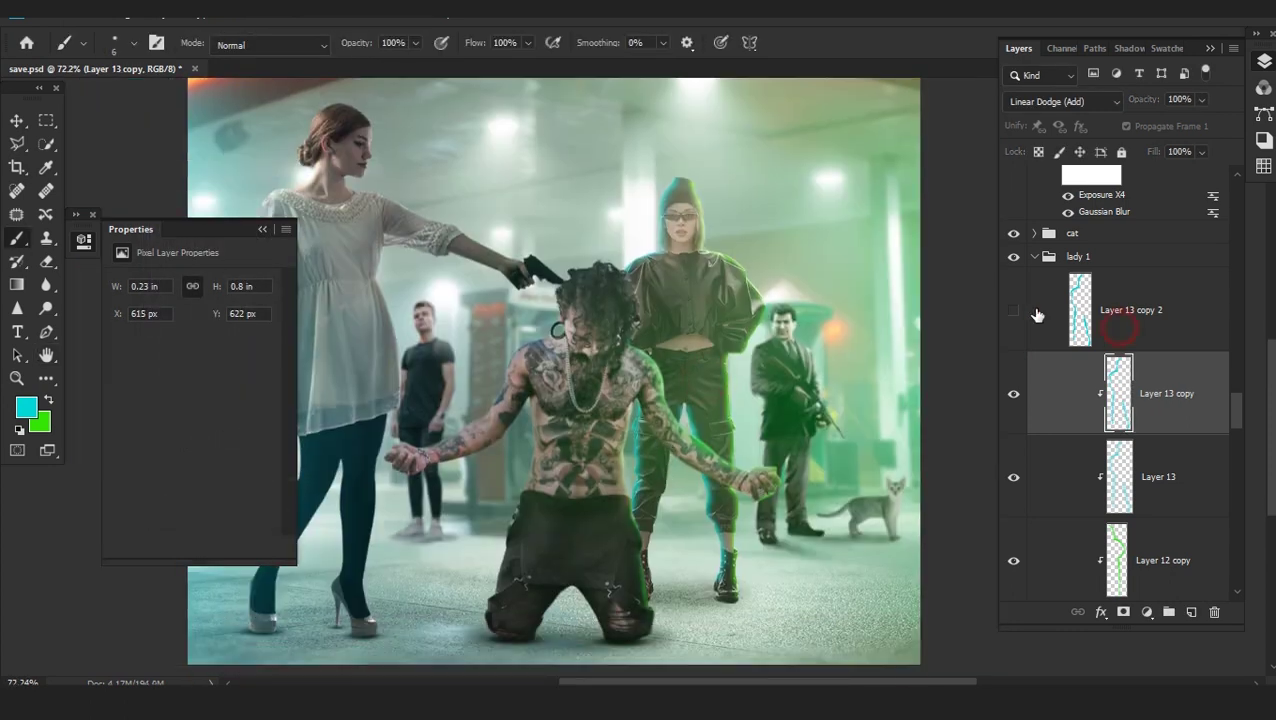
left_click_drag(1105, 330, 1100, 318)
left_click(1062, 101)
left_click(1011, 274)
left_click(1157, 344, "alt")
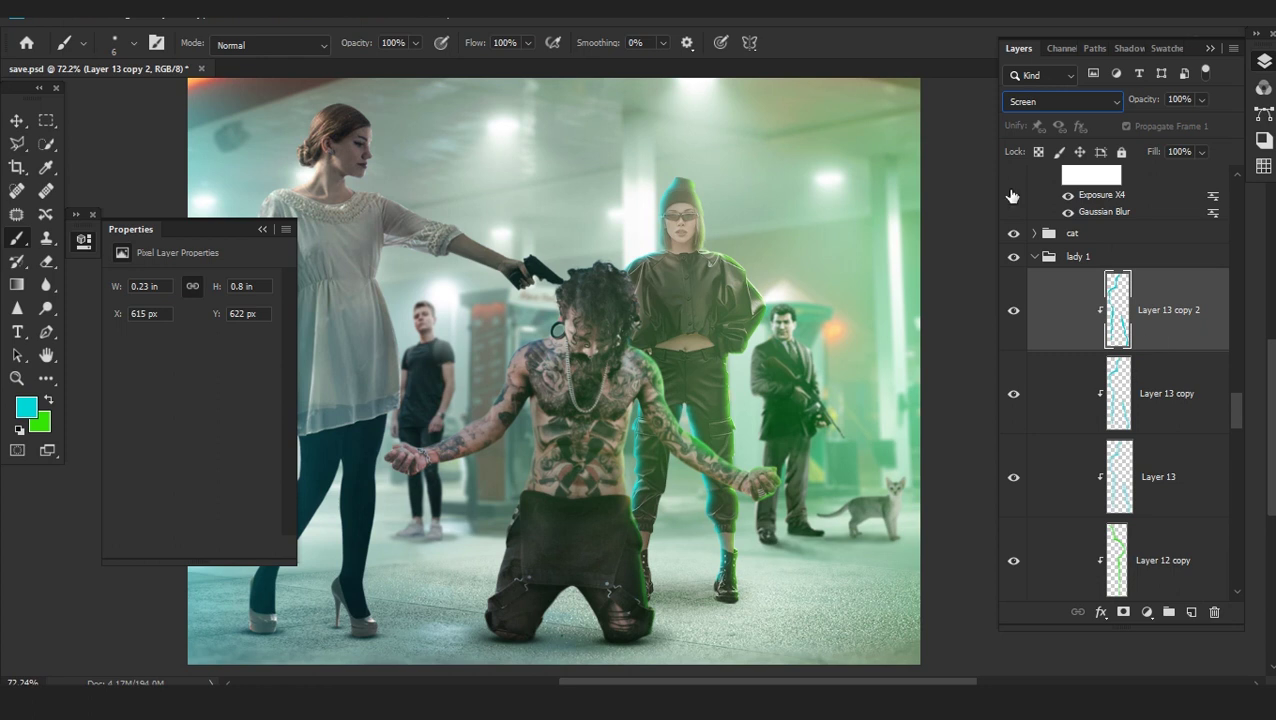
Add a Brightness/Contrast adjustment above the whole composite with brightness -93 and contrast 29
left_click(845, 31)
scroll(630, 505, "up", 3)
scroll(704, 321, "down", 3)
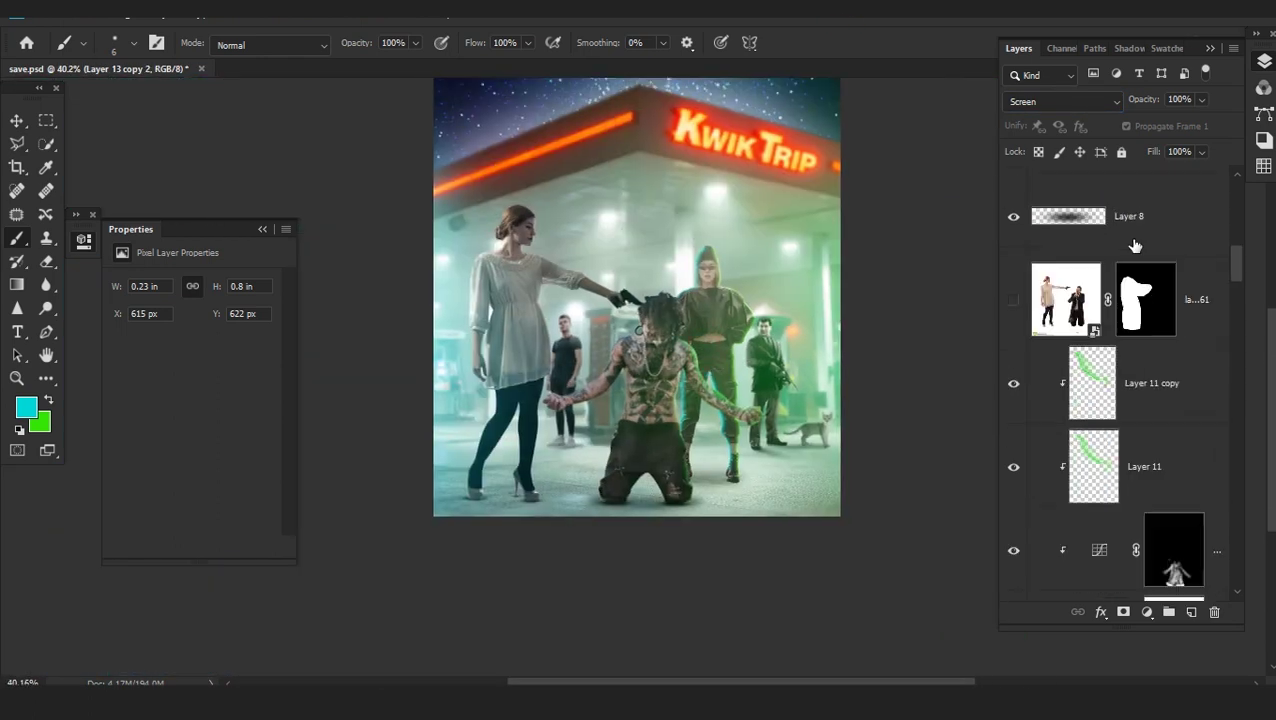
left_click(1140, 205)
left_click(1146, 612)
left_click(1077, 352)
left_click_drag(196, 371, 144, 334)
Mask the darkening away from the figures in the middle of the picture with black radial gradients, leaving the edges dark
left_click(19, 286)
scroll(38, 288, "down", 5)
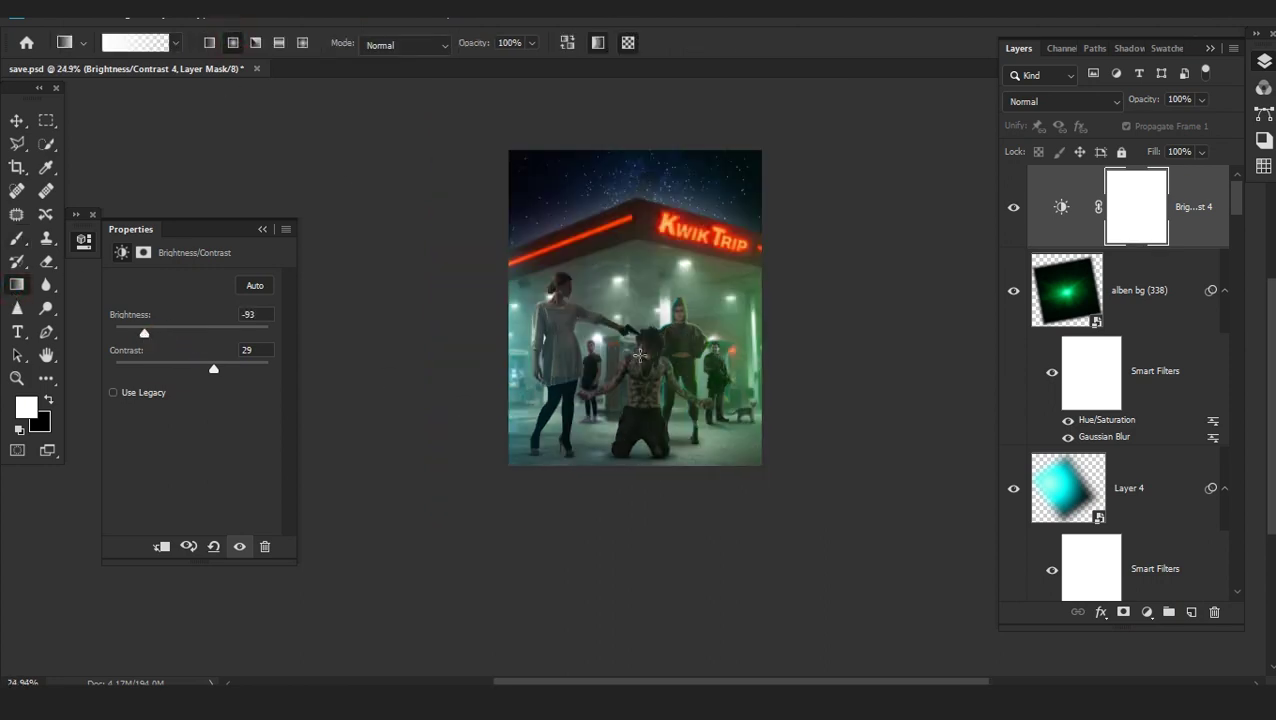
mouse_move(641, 351)
left_mouse_down()
mouse_move(711, 410)
mouse_move(718, 438)
left_mouse_up()
left_click_drag(635, 344, 742, 441)
left_click_drag(647, 329, 681, 349)
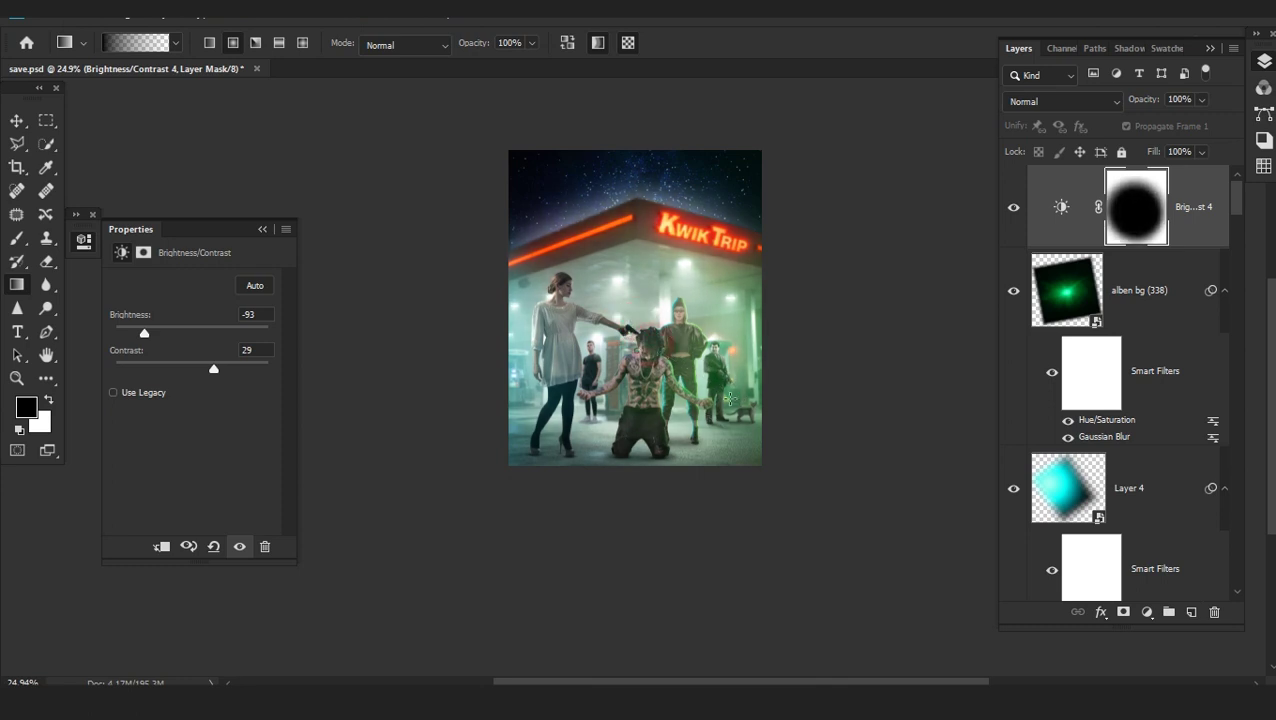
Duplicate the standing woman's masked photo layer in the lady 1 group
scroll(670, 370, "up", 6)
scroll(1100, 476, "down", 5)
scroll(1100, 476, "down", 10)
scroll(1100, 478, "down", 6)
left_click(1206, 335)
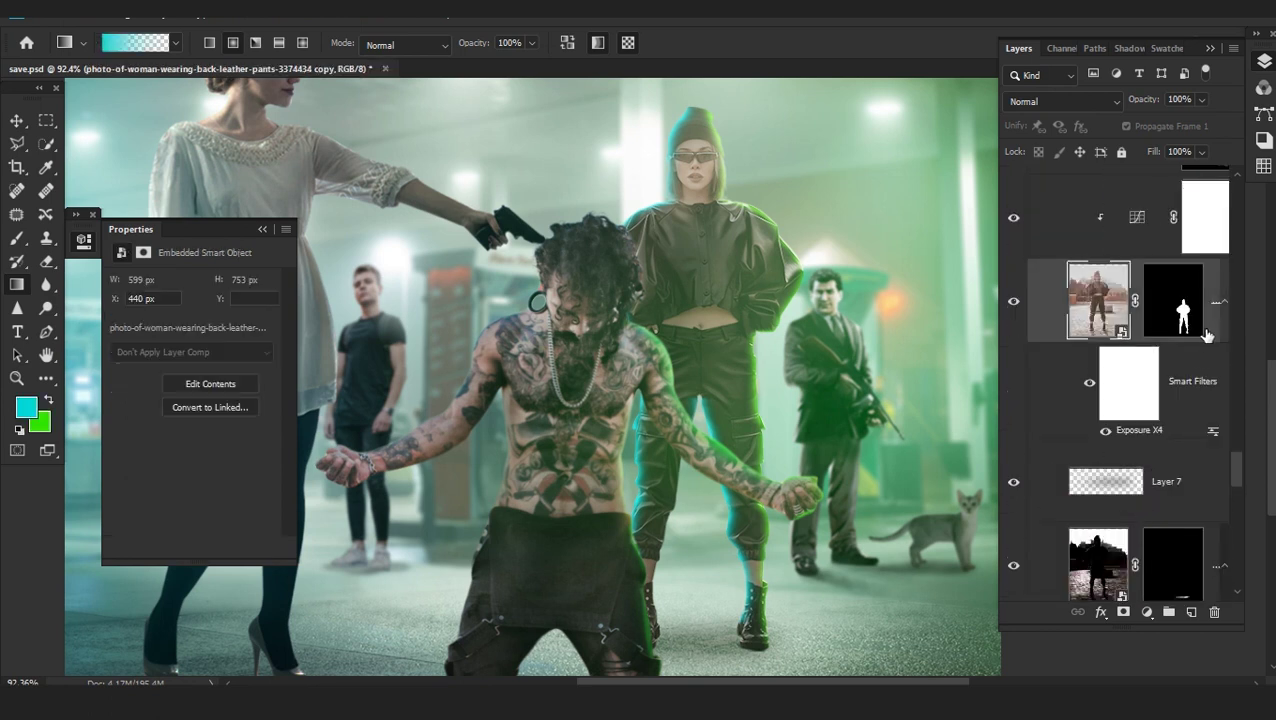
key("ctrl+j")
key("ctrl+alt+g")
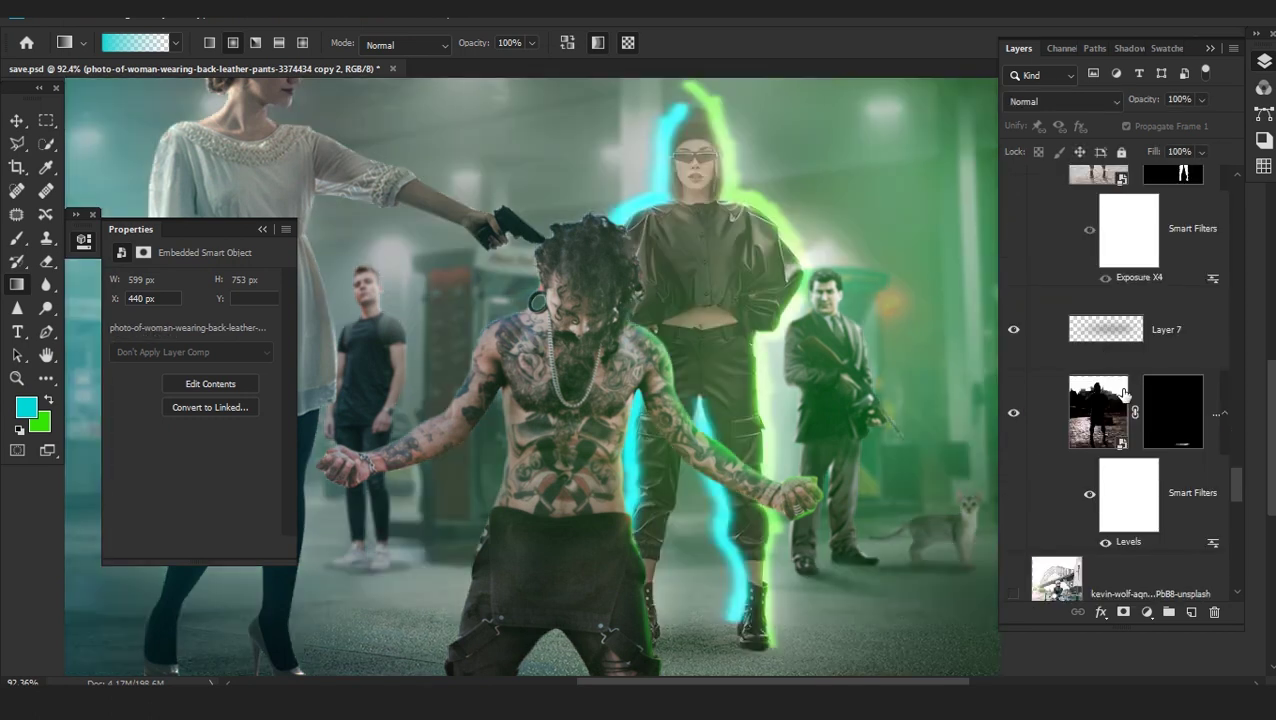
Clip the adjustment layers and the green and cyan rim layers back onto the standing woman
scroll(1108, 320, "up", 5)
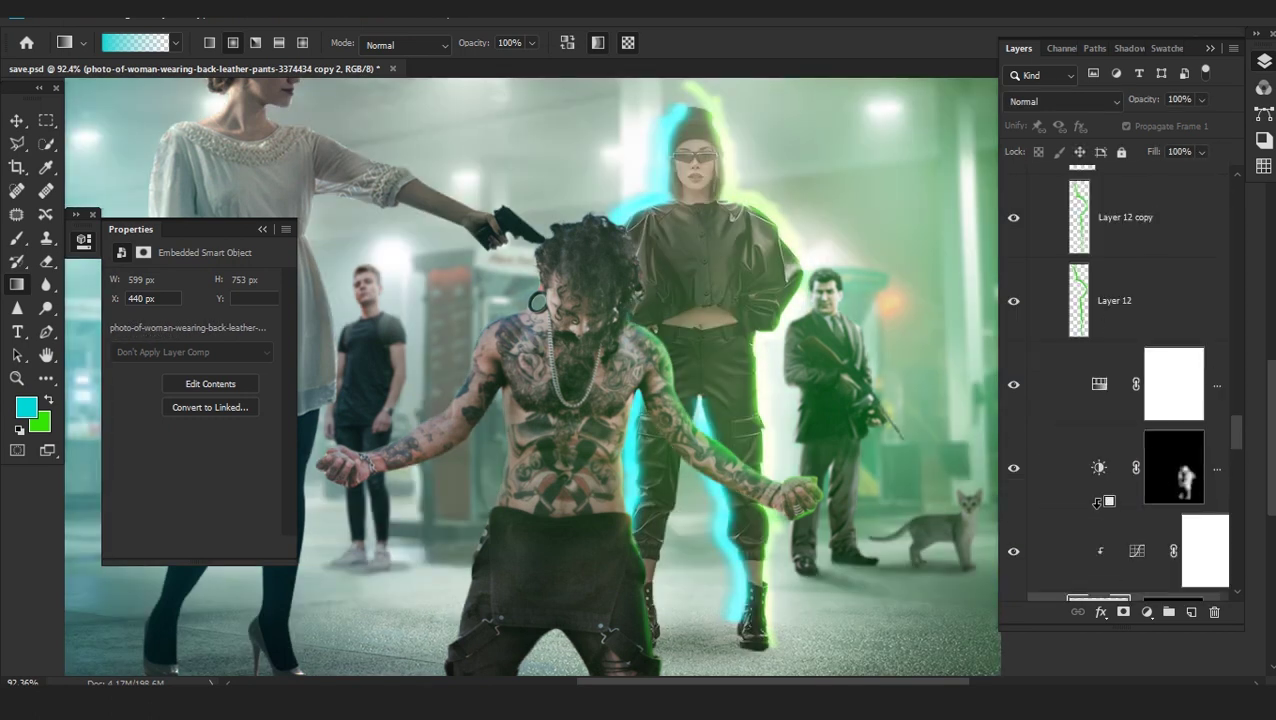
left_click(1097, 503, "alt")
left_click(1076, 426, "alt")
left_click(1070, 342, "alt")
left_click(1068, 259, "alt")
scroll(1074, 330, "up", 1)
left_click(1069, 259, "alt")
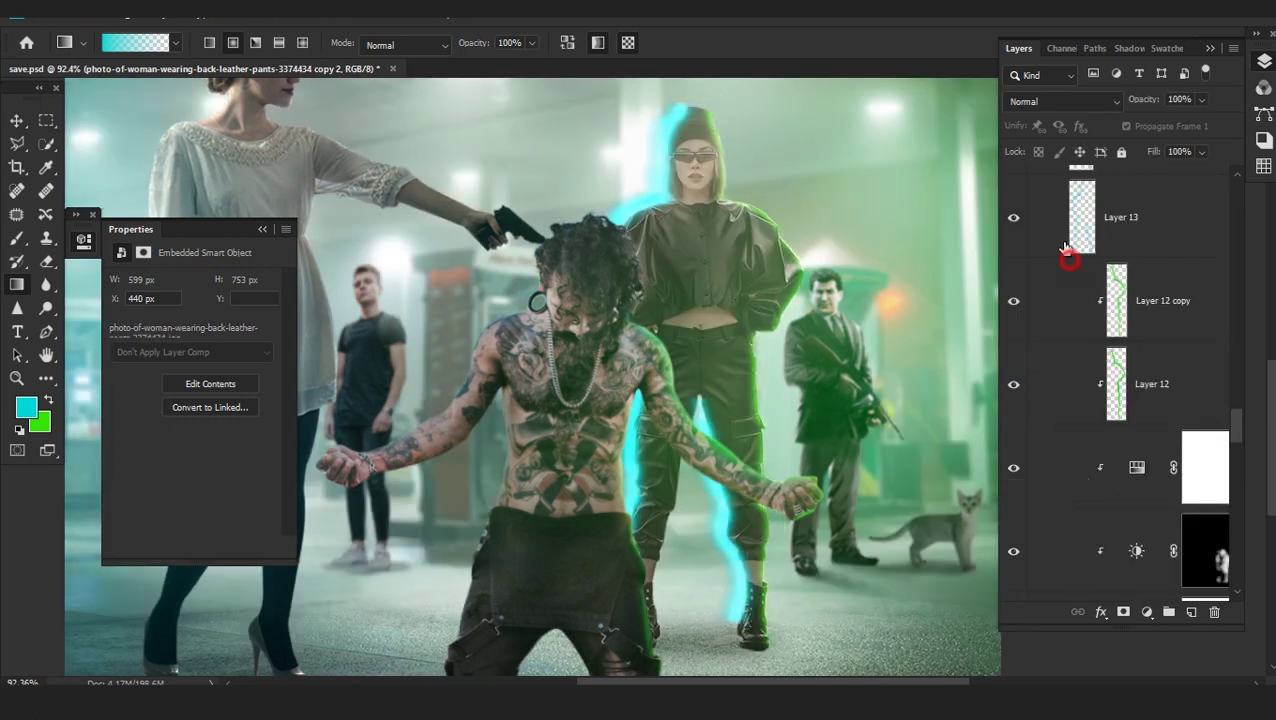
left_click(1068, 258, "alt")
key("ctrl+j")
key("ctrl+j")
scroll(1093, 417, "up", 3)
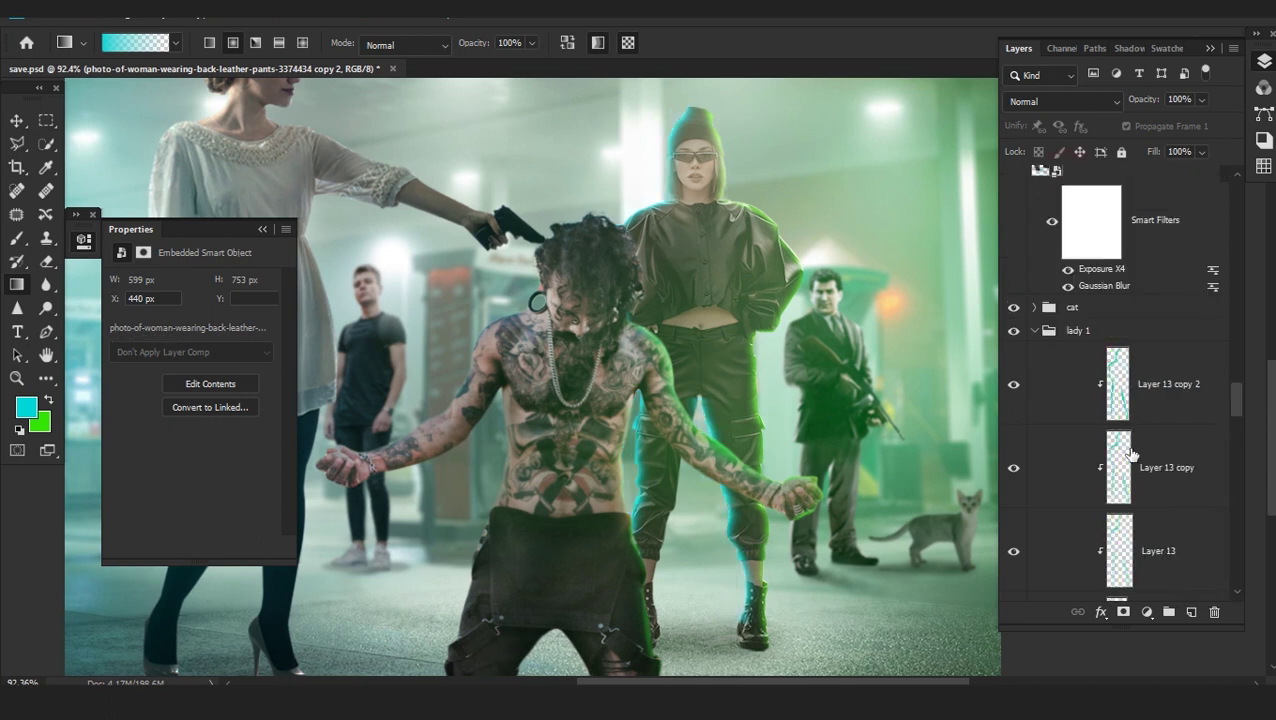
Shift the enlarged green glow in the shell group further right and set its blend mode to Linear Dodge (Add)
scroll(1095, 420, "down", 9)
right_click(1056, 253)
left_click(880, 197)
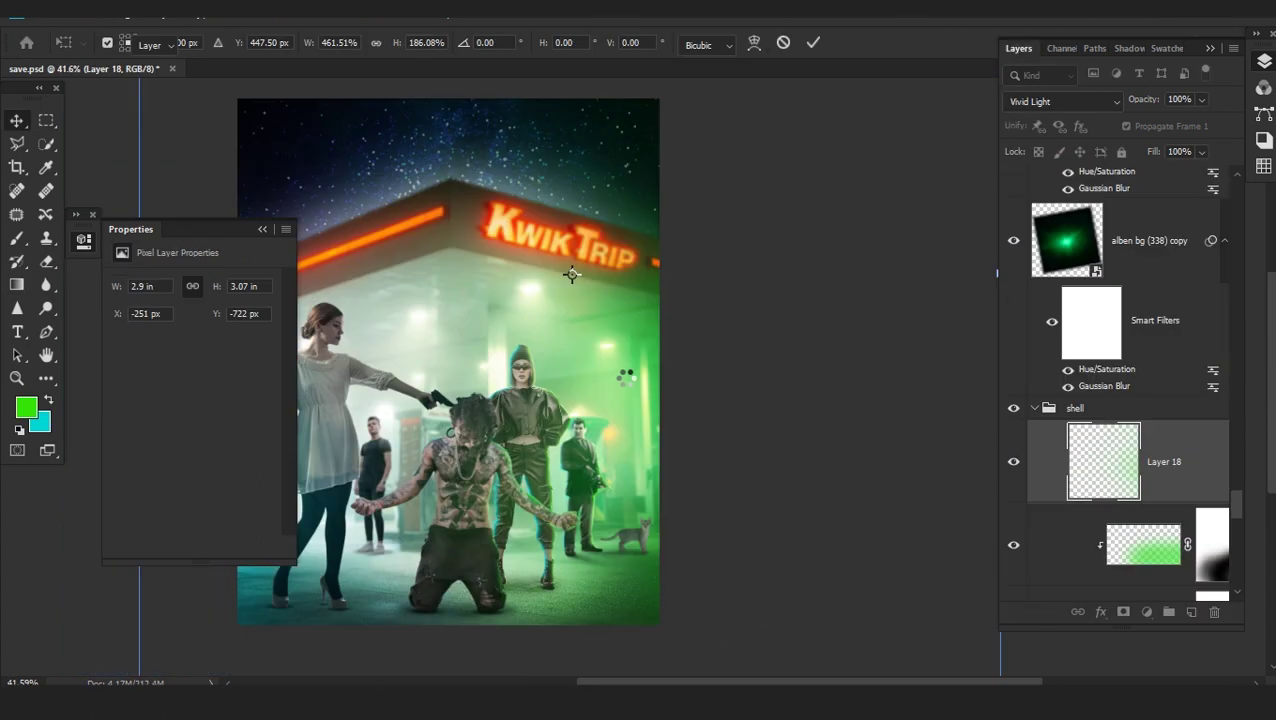
left_click_drag(621, 370, 727, 380)
left_click(1063, 101)
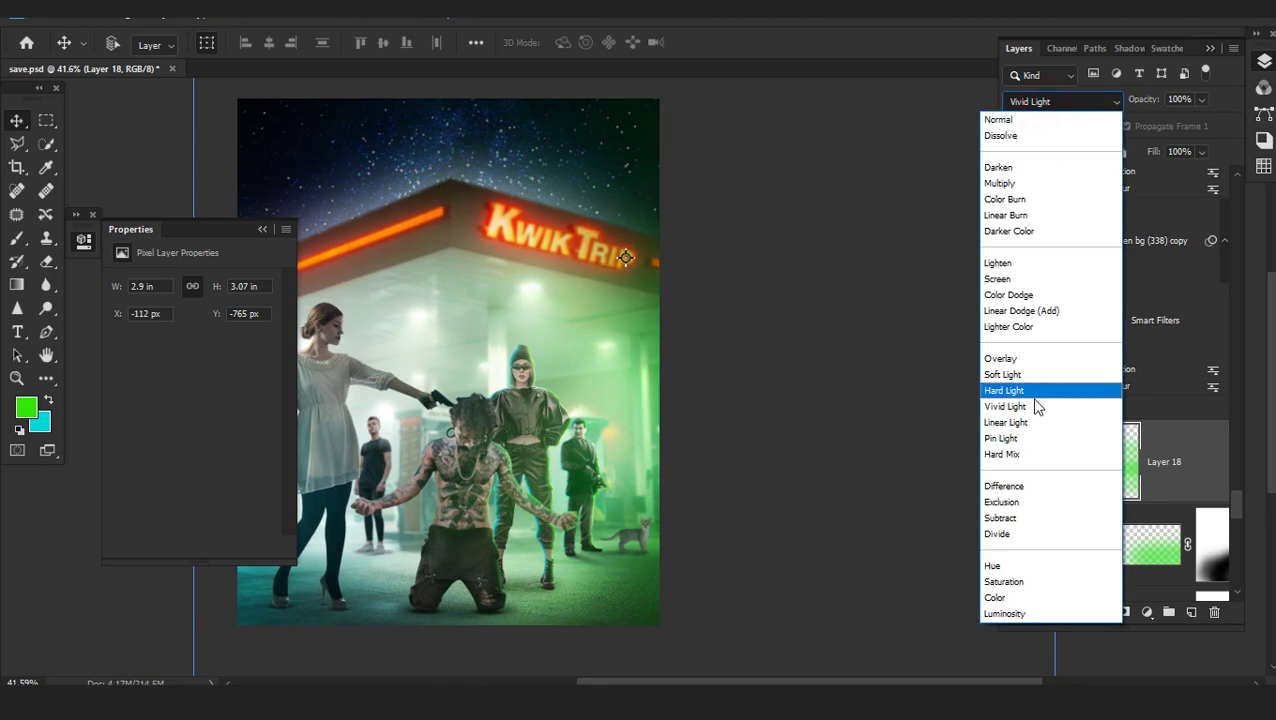
left_click(1031, 313)
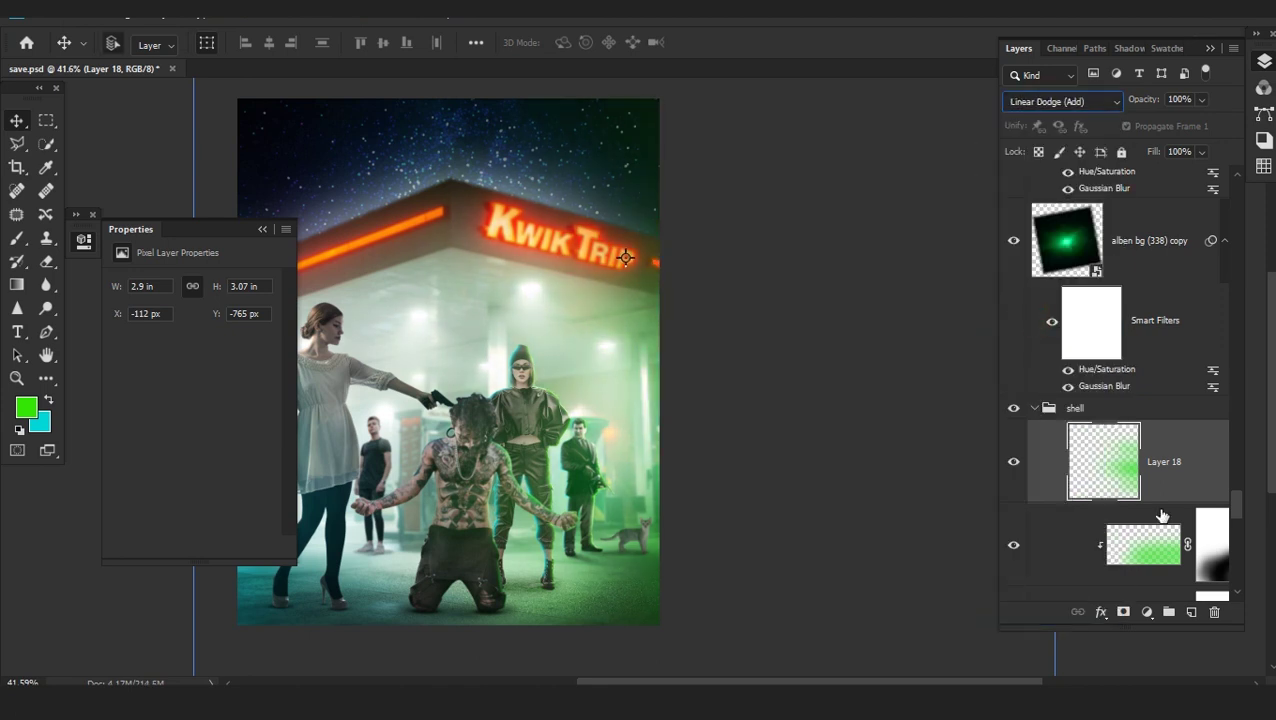
Duplicate the green glow layer and set the copy's blend mode to Screen
key("ctrl+j")
left_click(1063, 101)
left_click(1058, 279)
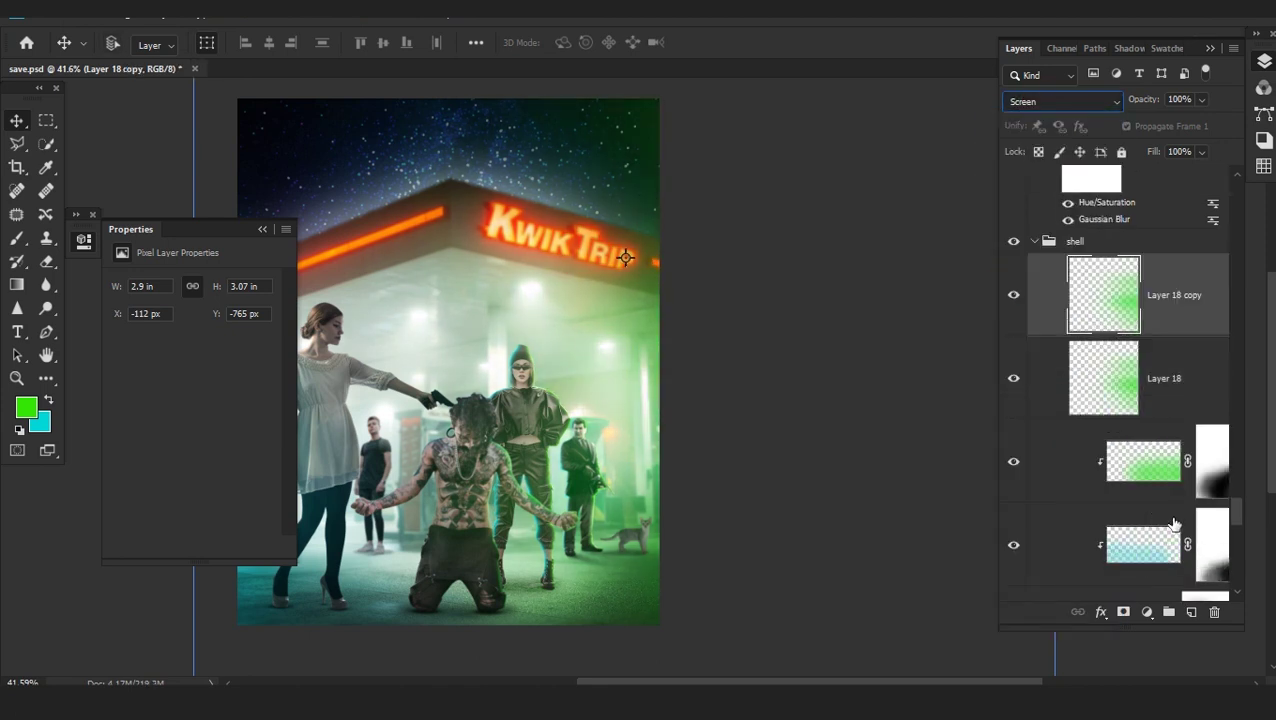
Paint a soft cyan glow along the picture's left side on a new layer, using a 1500 px brush at 55% opacity
left_click(1191, 612)
left_click(48, 400)
left_click_drag(326, 404, 614, 396)
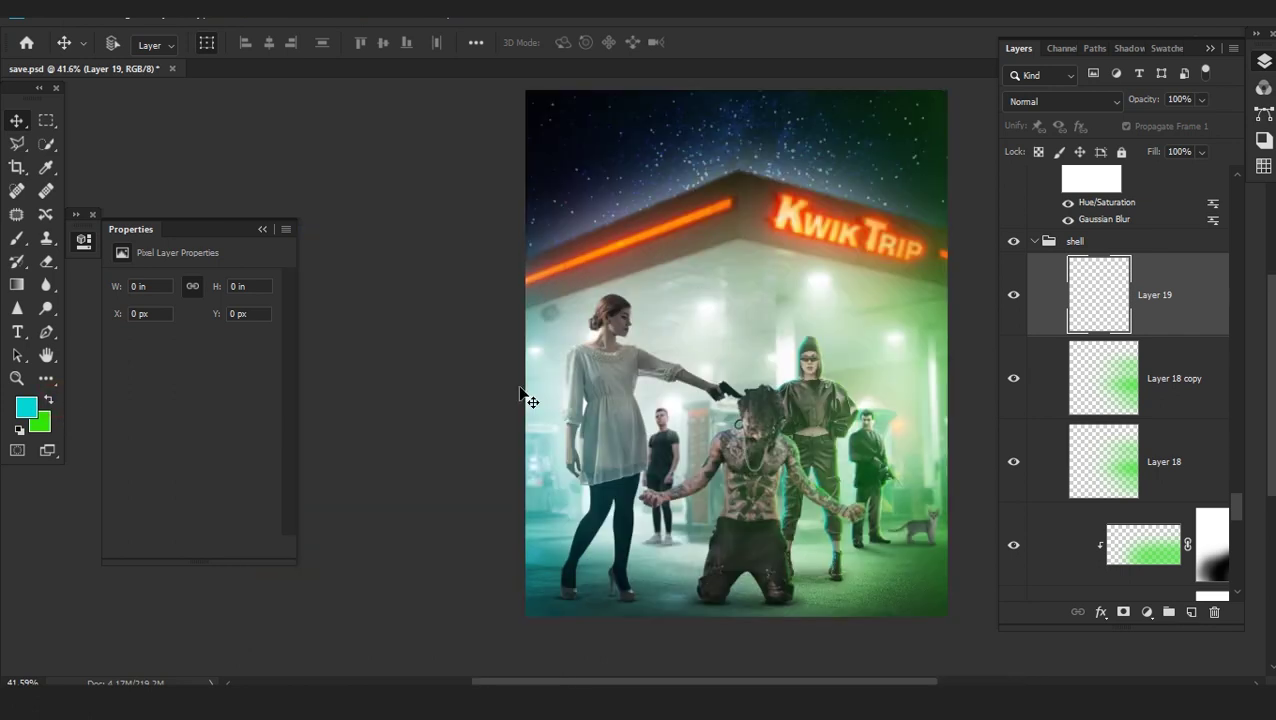
key("b")
key("bracketright")
key("bracketright")
key("bracketright")
key("bracketright")
key("bracketright")
key("bracketright")
Set the cyan glow layer to Lighten, duplicate it, and set the copy to Color
left_click(1063, 101)
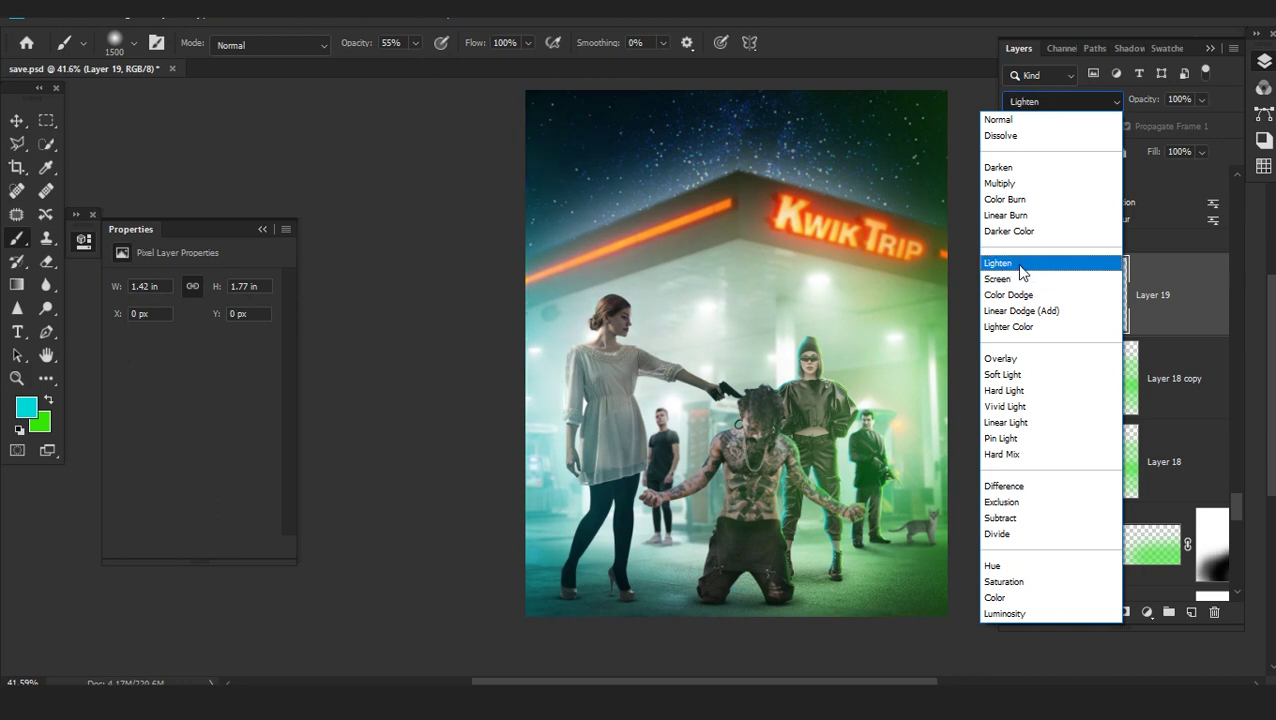
left_click(1025, 263)
key("ctrl+j")
left_click(1063, 101)
left_click(1067, 597)
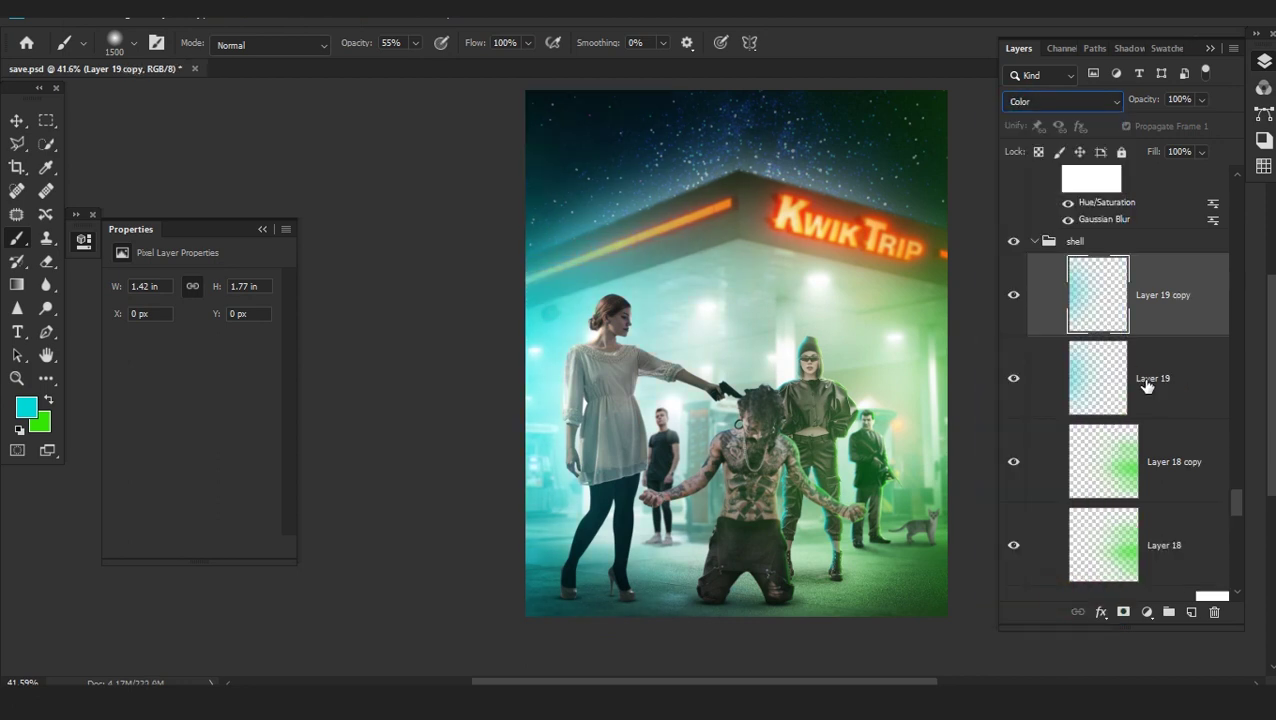
Reduce the opacity of the Lighten cyan glow layer to 56%
left_click(1130, 378)
left_click_drag(1144, 104, 1109, 116)
left_click_drag(622, 435, 476, 408)
scroll(621, 459, "up", 5)
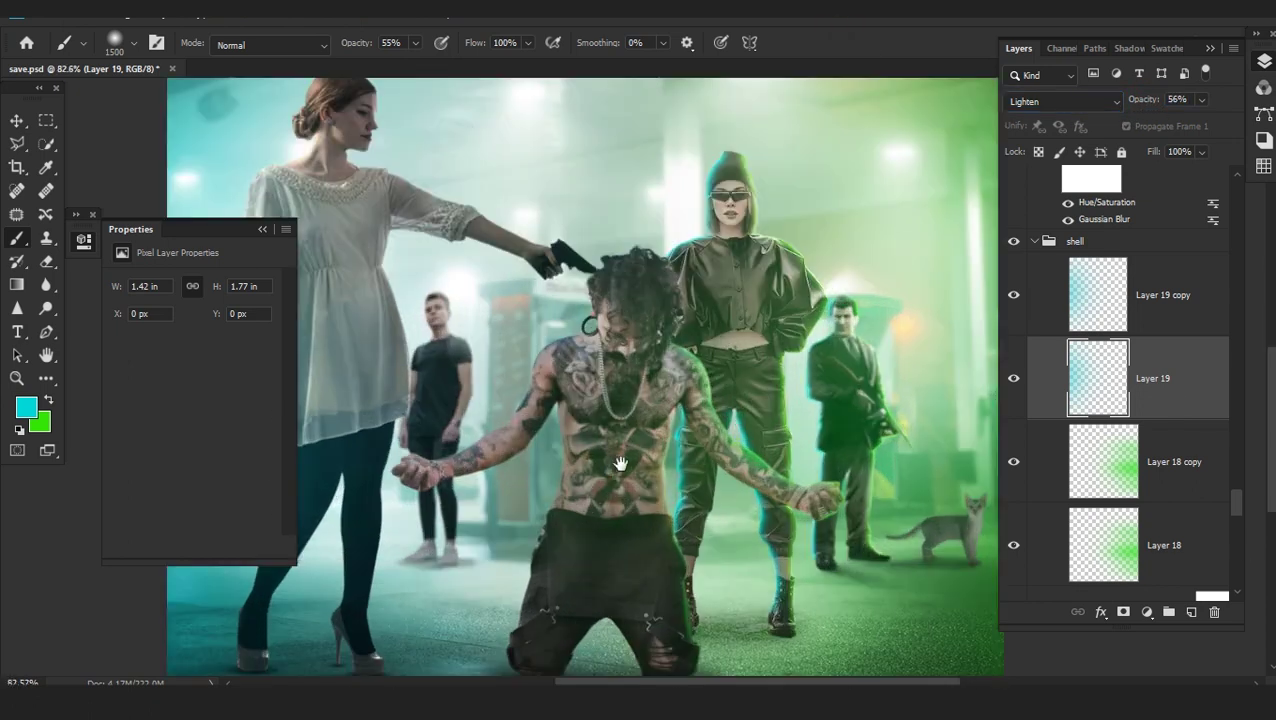
scroll(616, 430, "down", 4)
scroll(618, 440, "up", 3)
scroll(624, 456, "down", 5)
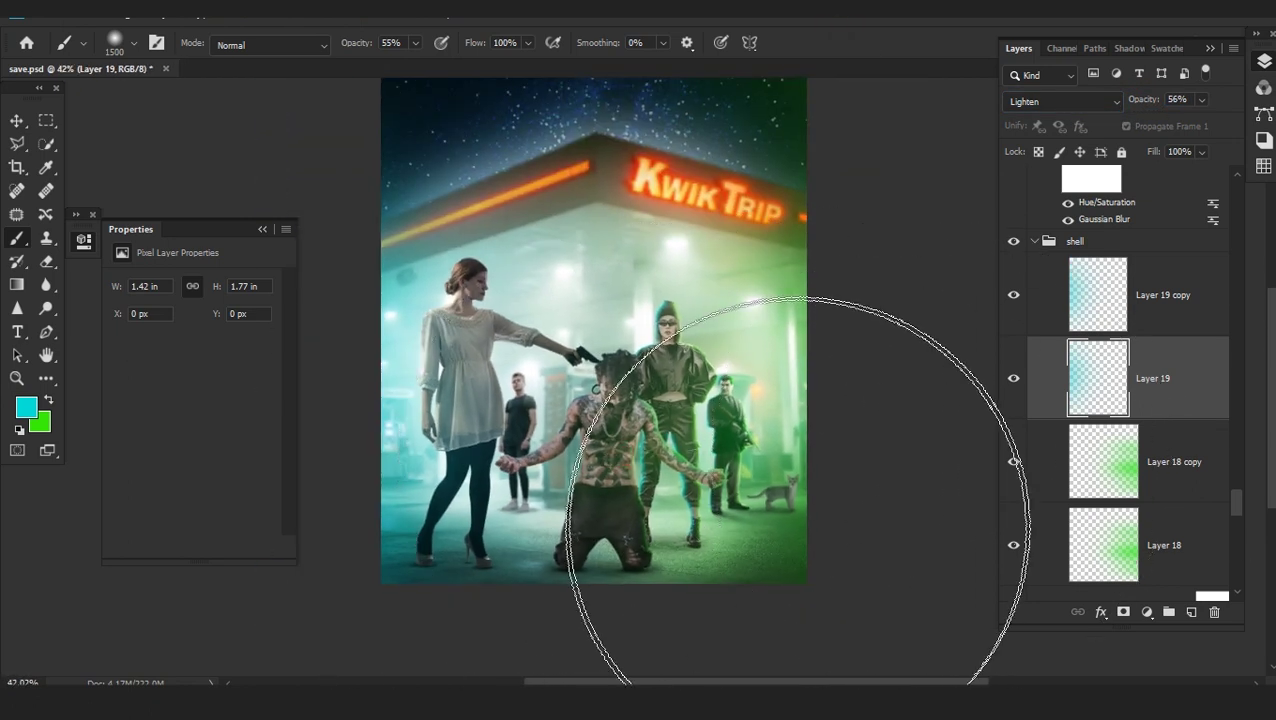
Reduce the brush to 131 px and add a new clipped layer at the top of the lady 2 group
scroll(560, 470, "up", 2)
right_click(318, 355)
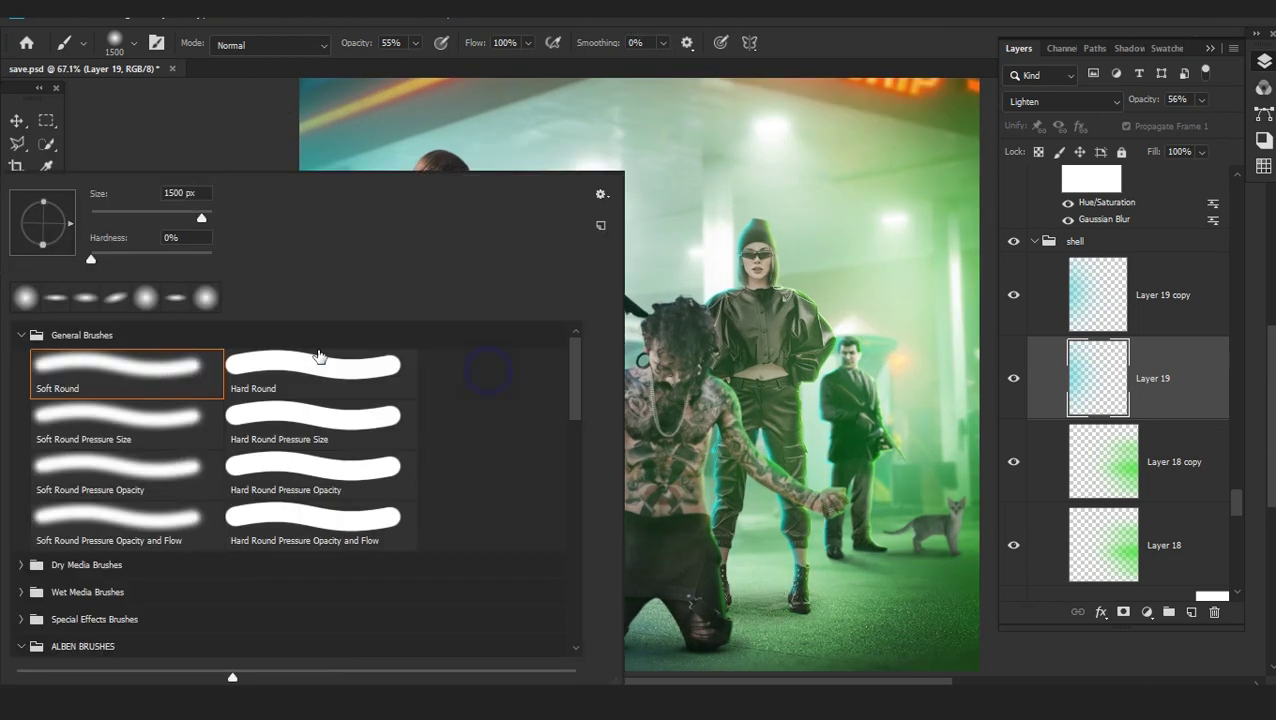
left_click(1181, 353)
scroll(1181, 353, "up", 15)
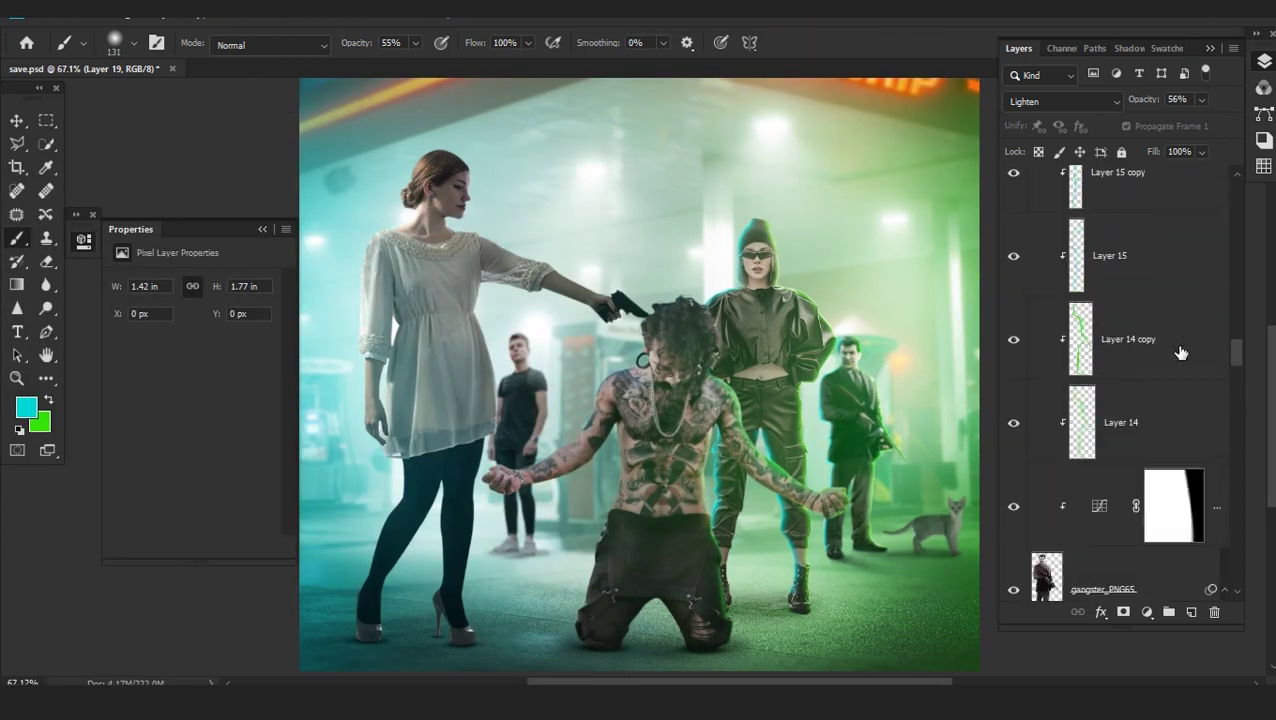
scroll(1170, 335, "up", 8)
left_click(1140, 326)
scroll(1156, 371, "up", 4)
left_click(1203, 324)
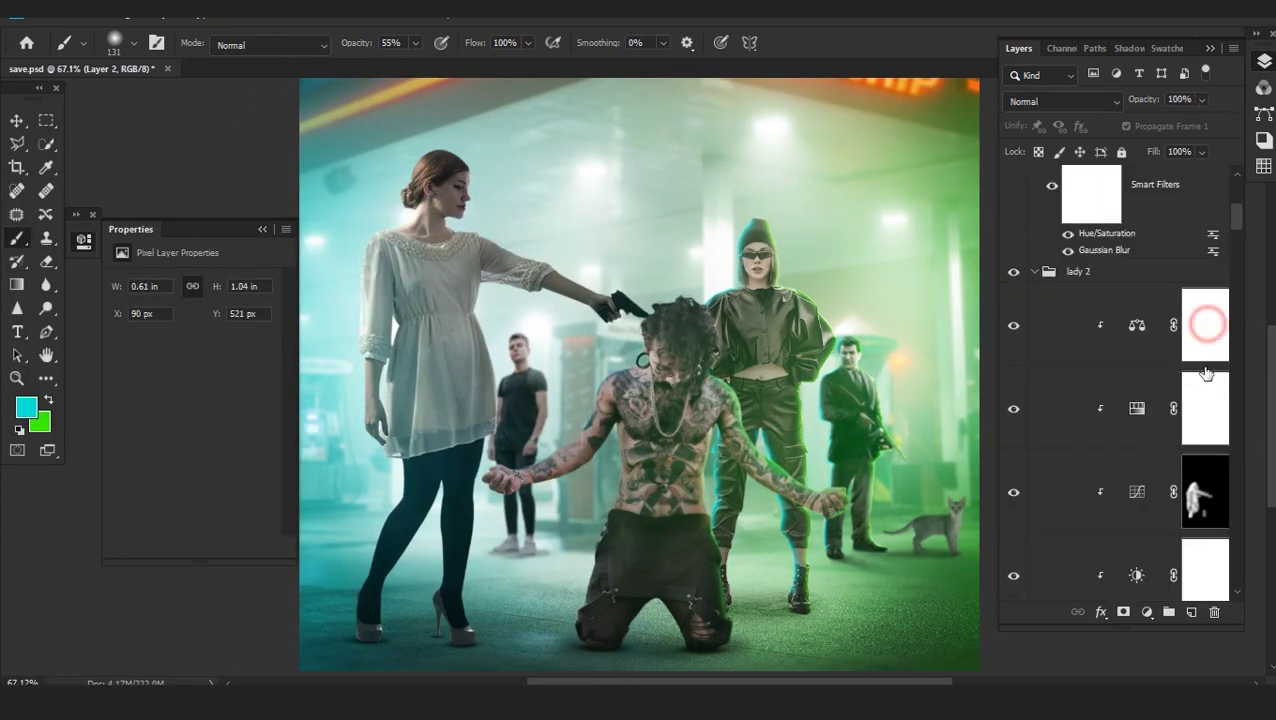
left_click(1191, 612)
left_click(1180, 350)
left_click(1180, 367, "alt")
Paint a cyan rim down the outer sleeve of the woman in the dress with a 31 px brush at 100% opacity
scroll(368, 640, "up", 3)
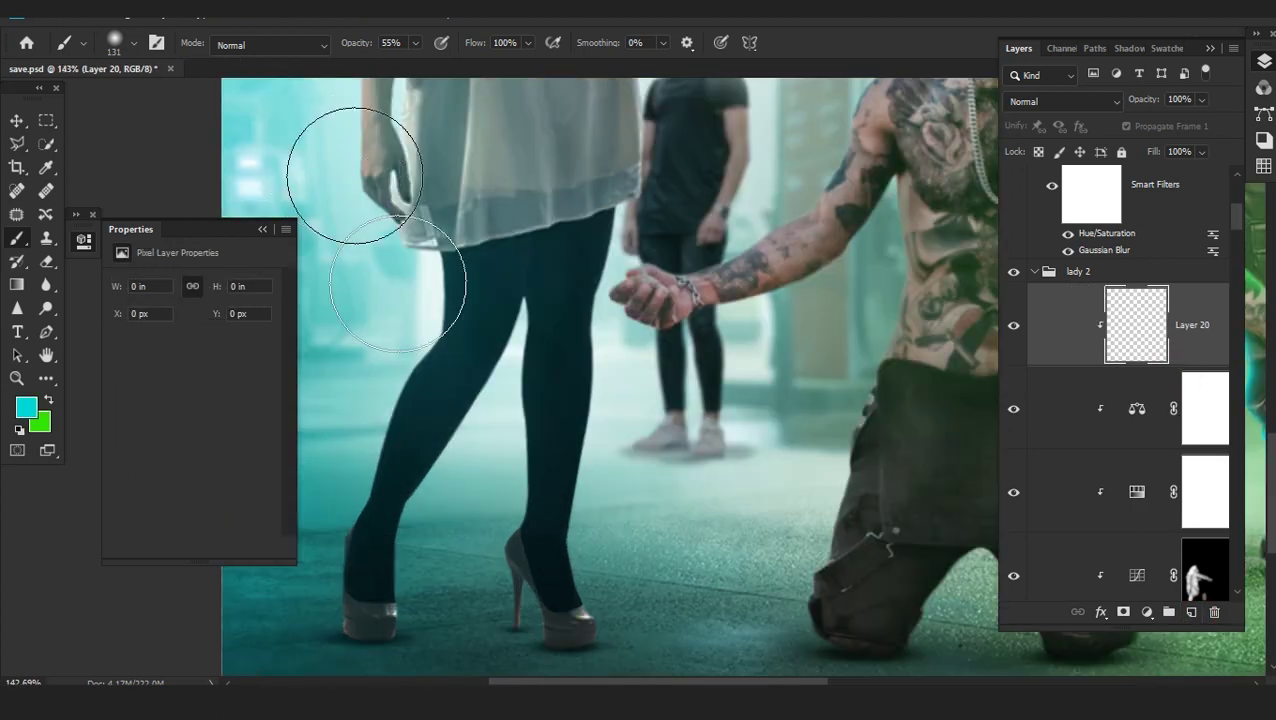
left_click(134, 43)
left_click_drag(150, 216, 108, 216)
left_click(440, 27)
left_click_drag(359, 543, 683, 285)
scroll(684, 285, "up", 3)
mouse_move(686, 156)
left_mouse_down()
mouse_move(648, 250)
mouse_move(716, 114)
left_mouse_up()
mouse_move(692, 145)
left_mouse_down()
mouse_move(687, 340)
mouse_move(787, 117)
left_mouse_up()
left_click_drag(739, 175, 691, 385)
mouse_move(695, 345)
left_mouse_down()
mouse_move(769, 245)
mouse_move(785, 190)
left_mouse_up()
left_click_drag(775, 215, 769, 439)
left_click_drag(691, 304, 448, 100)
Continue the cyan rim along her hand, the dress hem, and the outer edge of her leg down to the shoe
mouse_move(593, 228)
left_mouse_down()
mouse_move(643, 518)
mouse_move(644, 199)
left_mouse_up()
left_click_drag(642, 132, 632, 425)
mouse_move(632, 425)
left_mouse_down()
mouse_move(618, 359)
mouse_move(623, 210)
left_mouse_up()
left_click_drag(622, 263, 621, 528)
mouse_move(621, 528)
left_mouse_down()
mouse_move(621, 279)
mouse_move(636, 277)
left_mouse_up()
mouse_move(642, 279)
left_mouse_down()
mouse_move(587, 453)
mouse_move(739, 220)
mouse_move(768, 82)
left_mouse_up()
left_click_drag(766, 163, 615, 531)
left_click_drag(682, 321, 789, 252)
scroll(818, 218, "down", 8)
left_click_drag(669, 435, 719, 347)
scroll(658, 578, "up", 7)
left_click_drag(658, 578, 835, 369)
Paint the cyan rim along her other leg and heel, reducing the brush to 15 px for the gap between the thighs
scroll(876, 406, "right", 3)
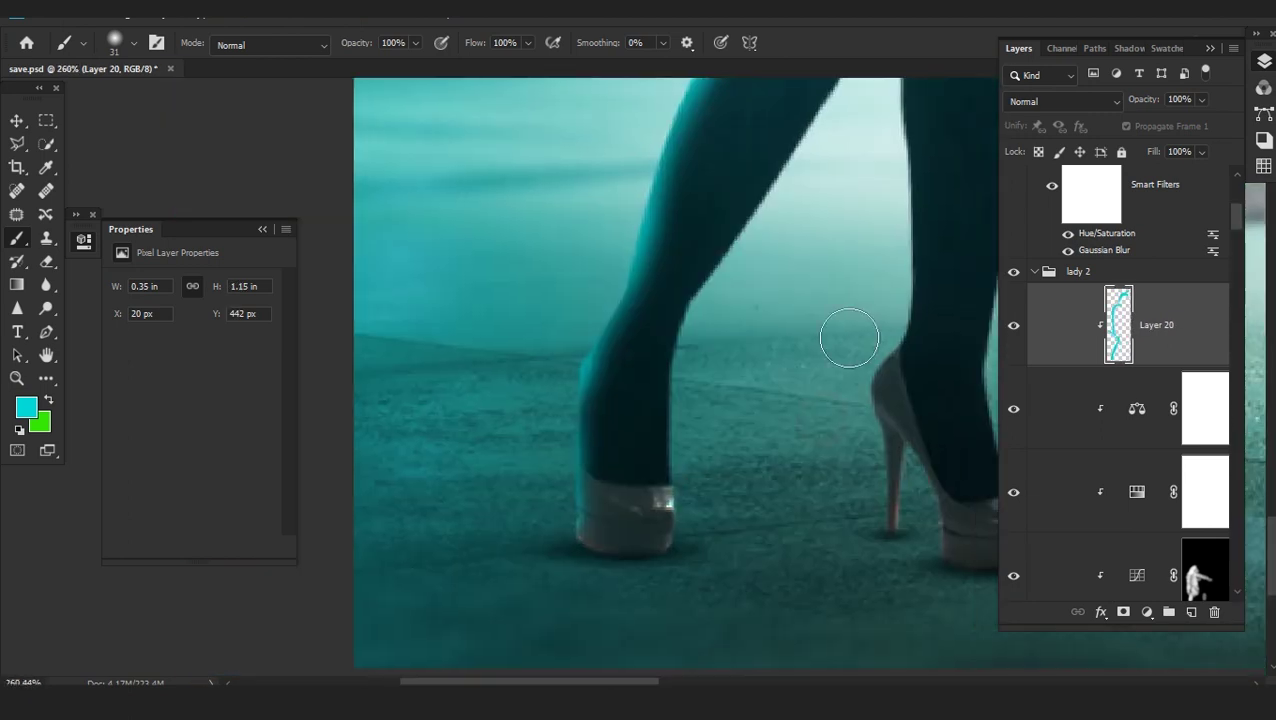
left_click_drag(875, 227, 875, 334)
mouse_move(883, 431)
left_mouse_down()
mouse_move(870, 363)
mouse_move(898, 221)
left_mouse_up()
left_click_drag(905, 595, 800, 441)
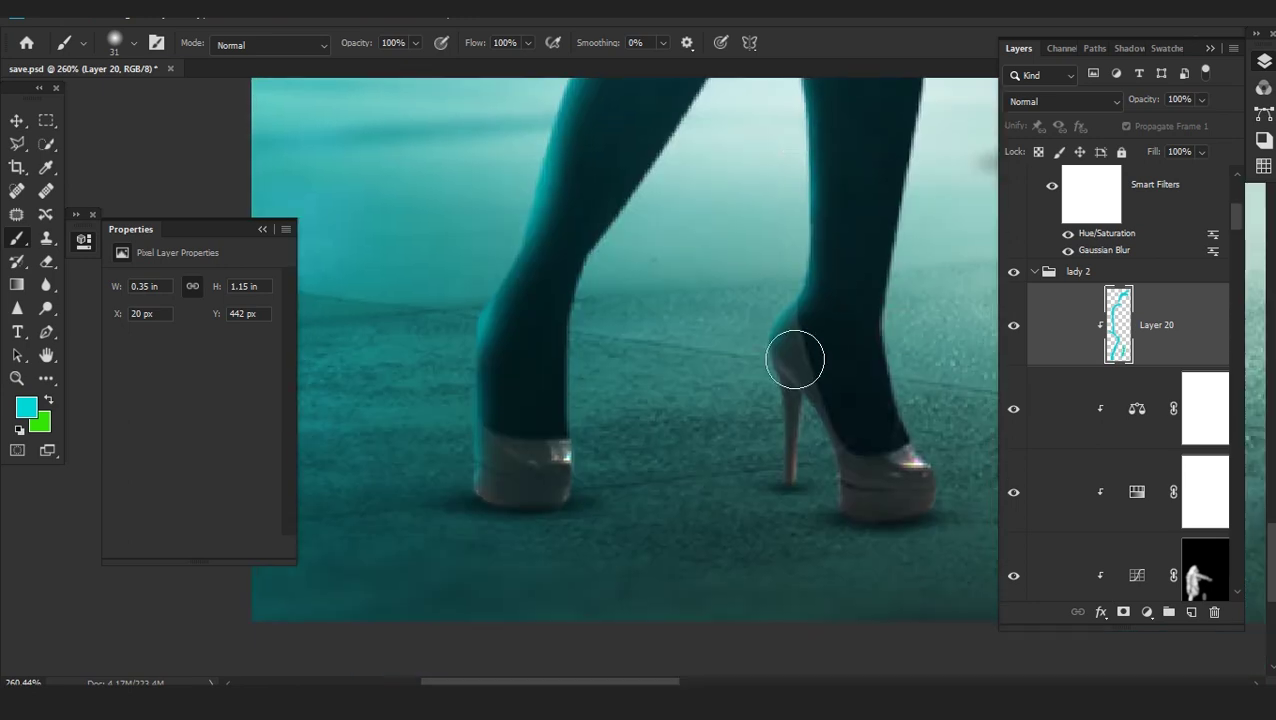
left_click_drag(794, 130, 766, 413)
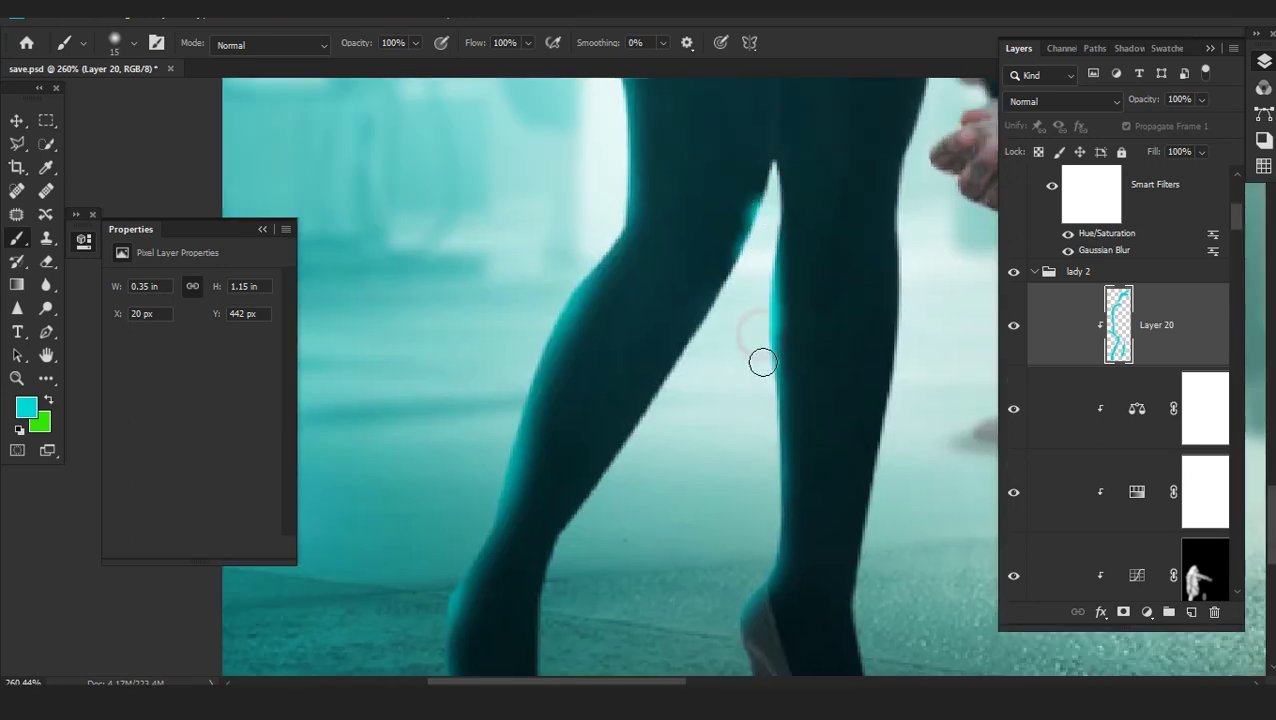
scroll(771, 501, "down", 4)
left_click(283, 20)
mouse_move(120, 123)
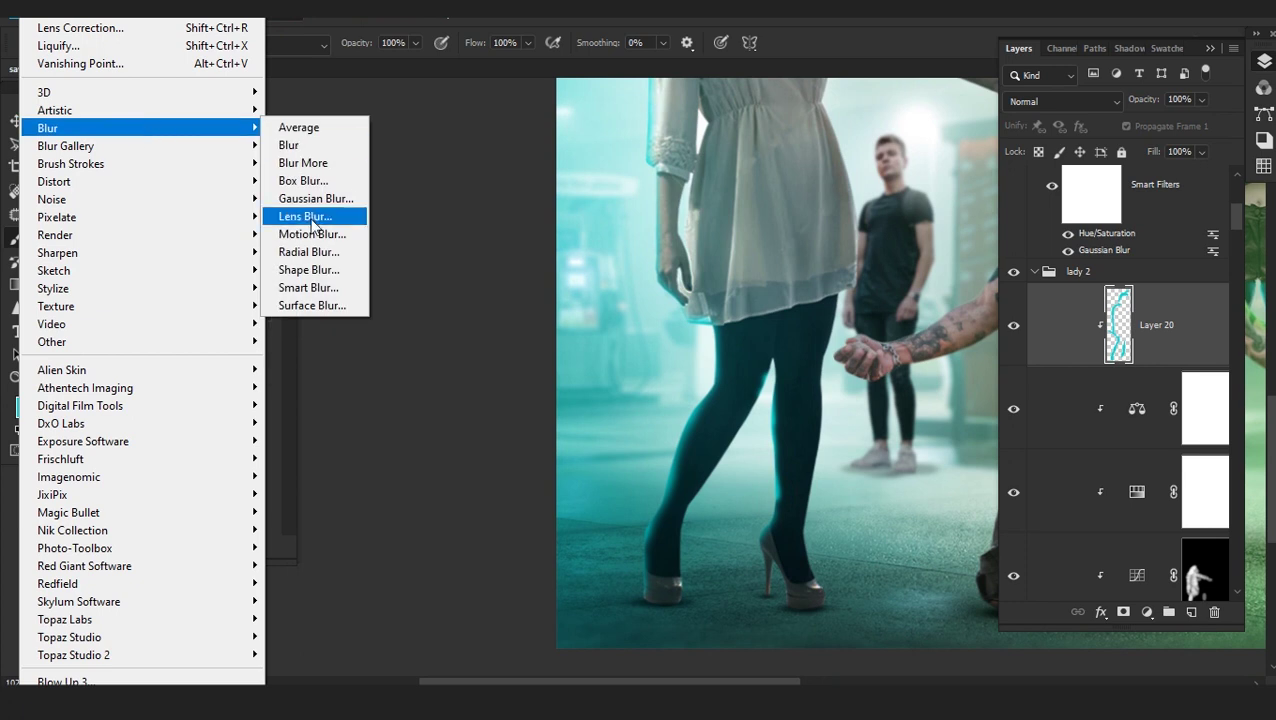
left_click(310, 237)
key("Return")
Duplicate the cyan rim layer as a hidden clipped copy and set the original to Linear Dodge (Add)
key("ctrl+j")
left_click(1080, 366, "alt")
left_click(1014, 325)
left_click(1152, 409)
scroll(630, 490, "down", 2)
left_click_drag(632, 488, 595, 570)
left_click(1062, 102)
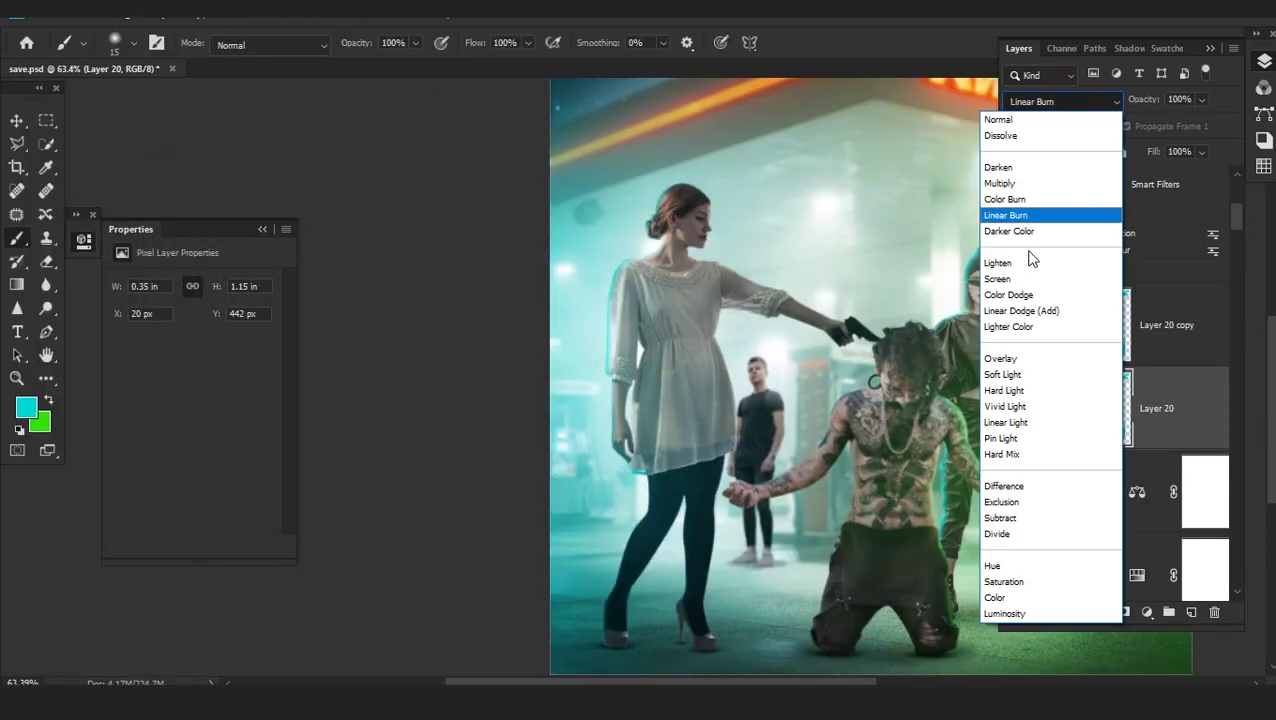
left_click(1027, 311)
Apply a Motion Blur to the original cyan rim layer with an angle of -3° and a distance of 19 pixels
left_click(283, 20)
mouse_move(120, 123)
left_click(340, 238)
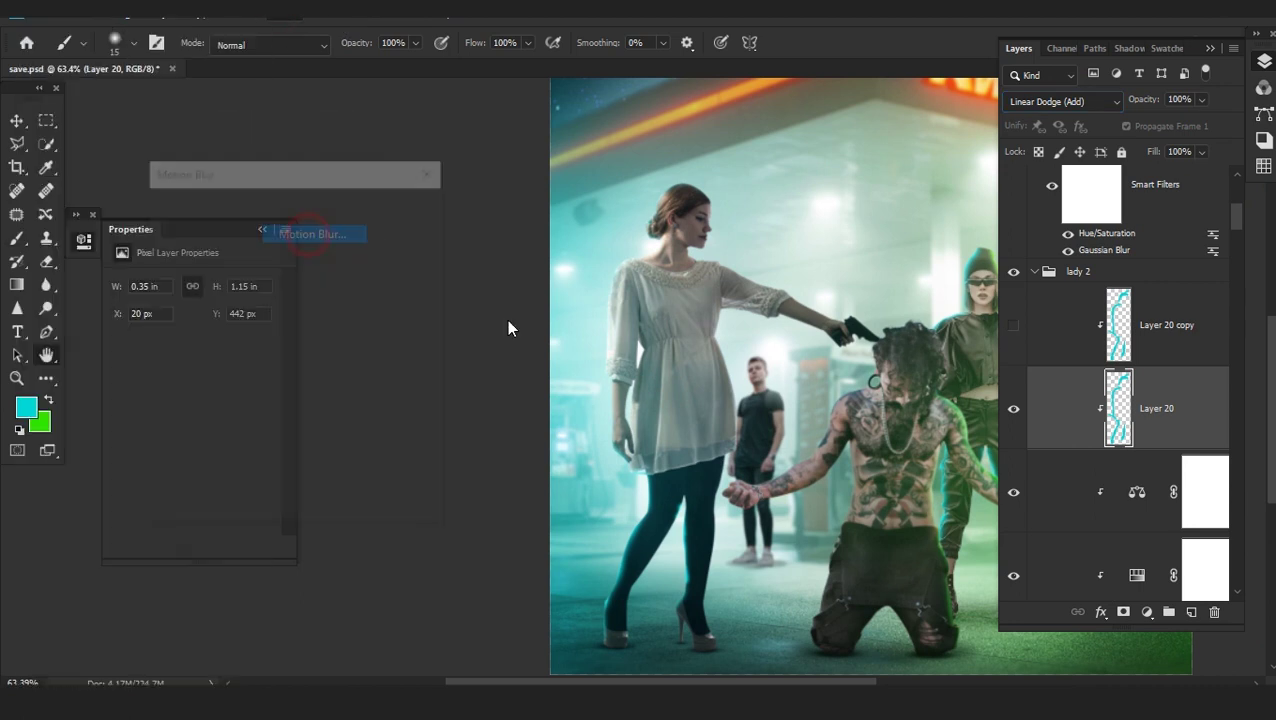
left_click_drag(202, 513, 176, 506)
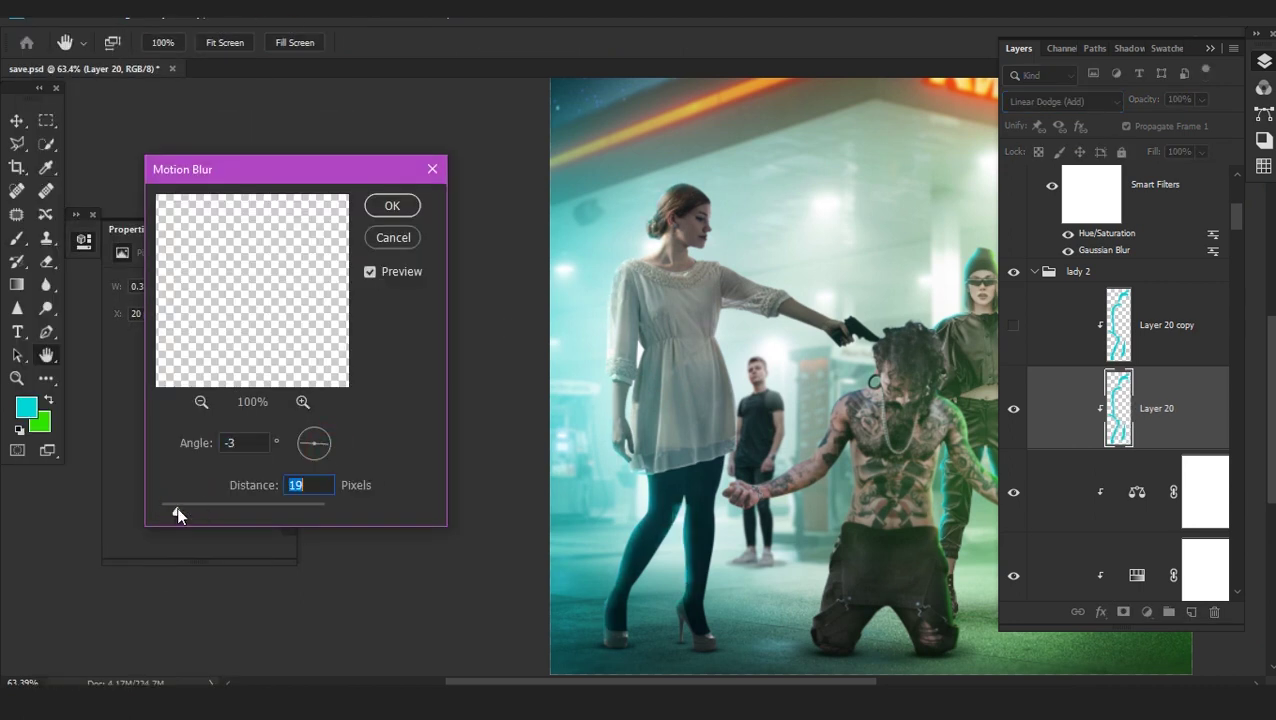
left_click(392, 205)
Set the standing woman's original cyan rim layer to Linear Dodge (Add) and apply a Gaussian Blur with a 7.6 pixel radius
left_click(1060, 101)
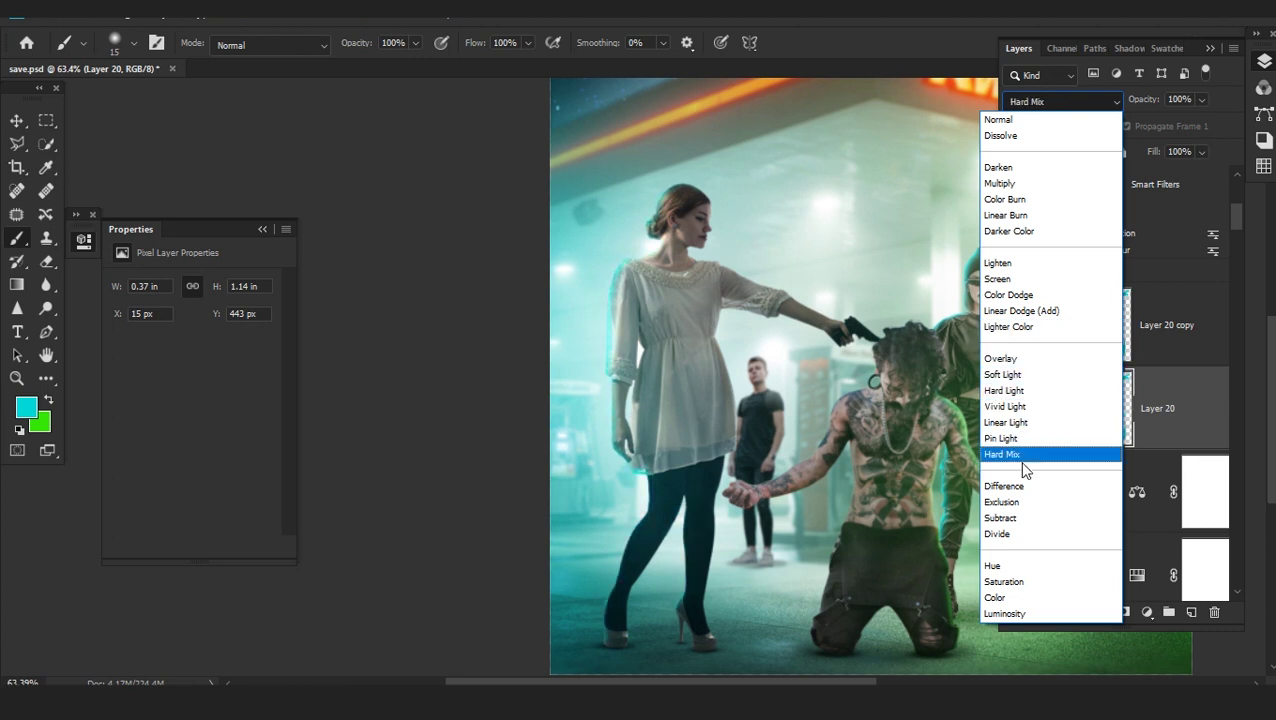
left_click(1012, 314)
left_click(279, 18)
left_click(313, 196)
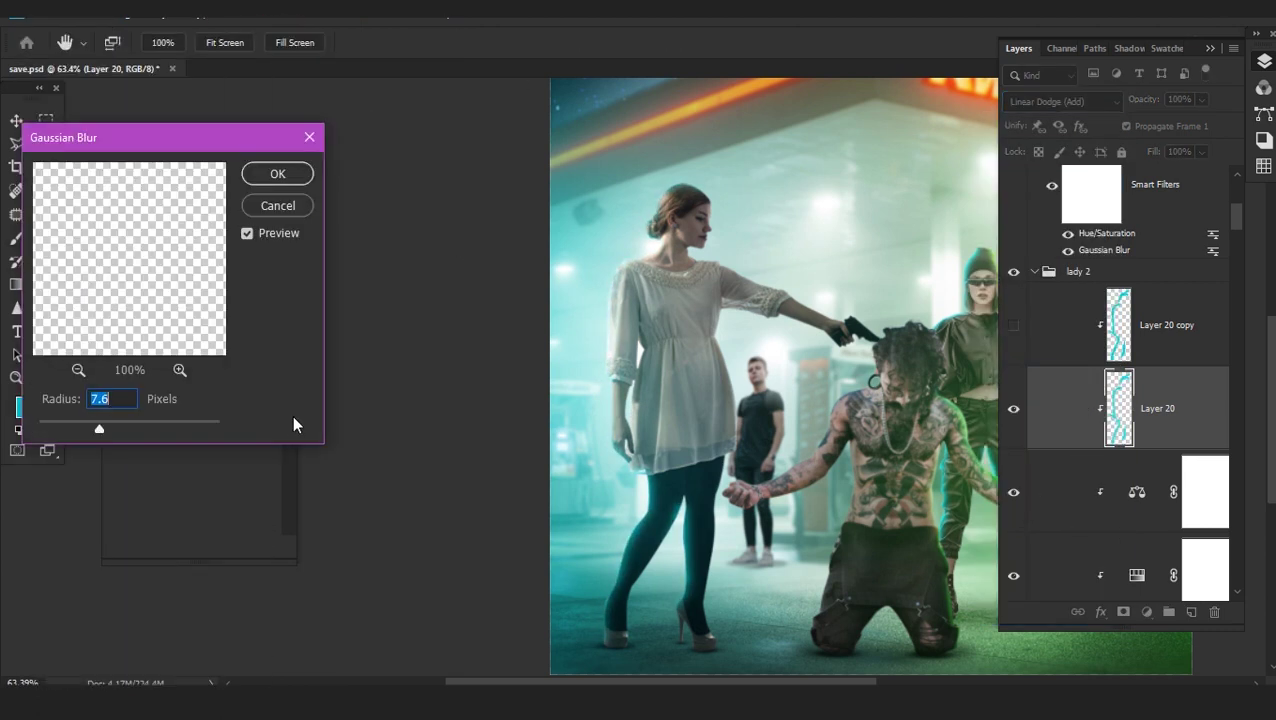
left_click(255, 175)
Show the duplicate of her cyan rim layer and set its blend mode to Color Dodge
left_click(1150, 330)
scroll(589, 138, "up", 4)
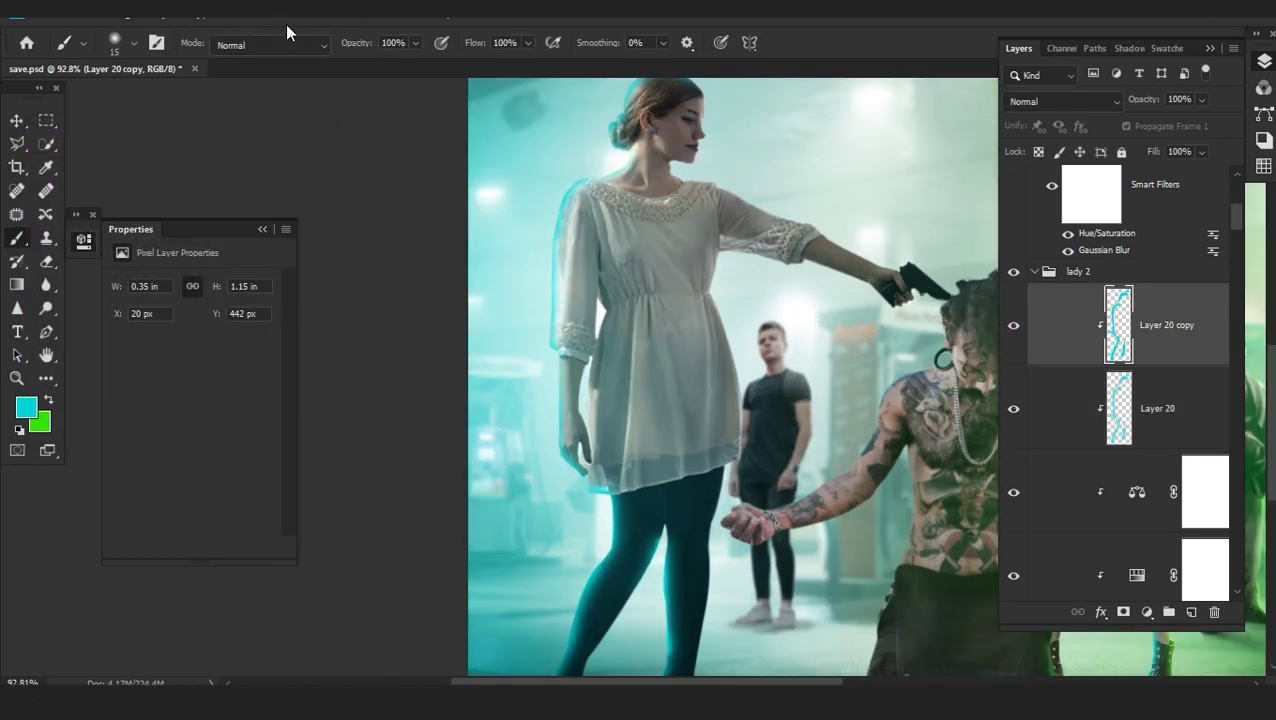
left_click(1060, 103)
left_click(1037, 299)
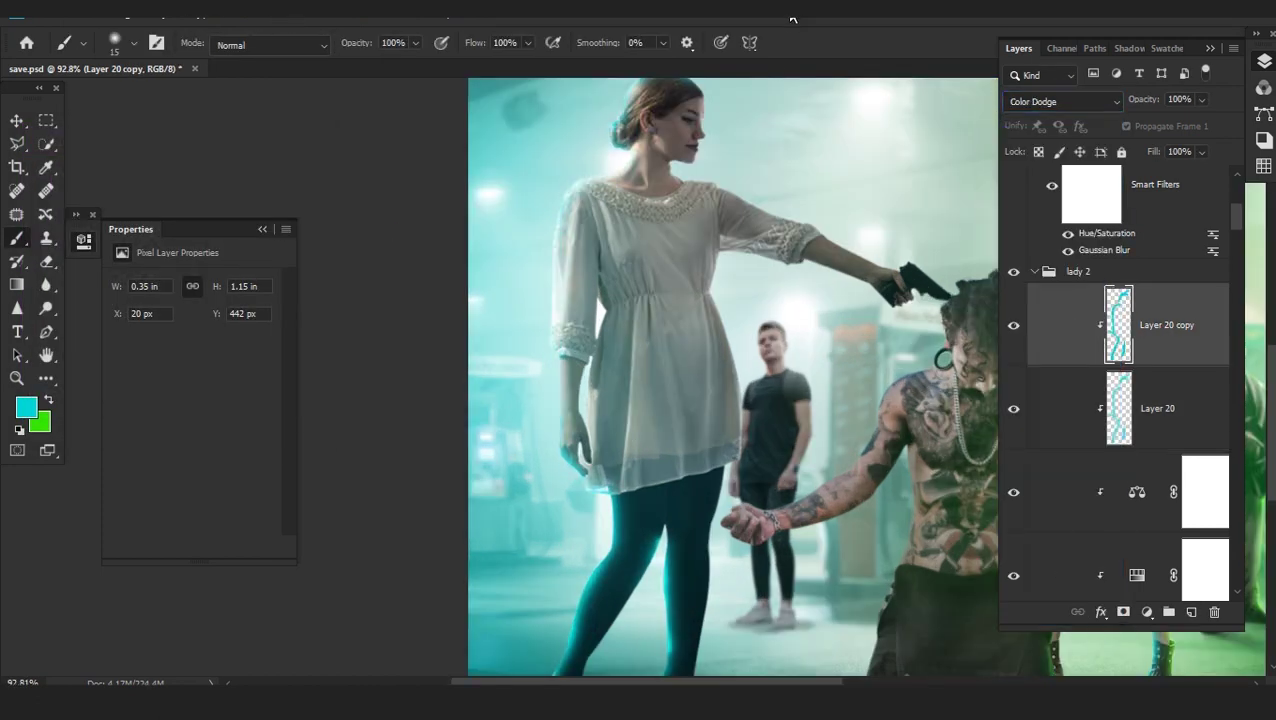
Apply a 7.6 pixel Gaussian Blur to the duplicated cyan rim layer and set its opacity to 56%
left_click(262, 15)
mouse_move(205, 131)
left_click(325, 199)
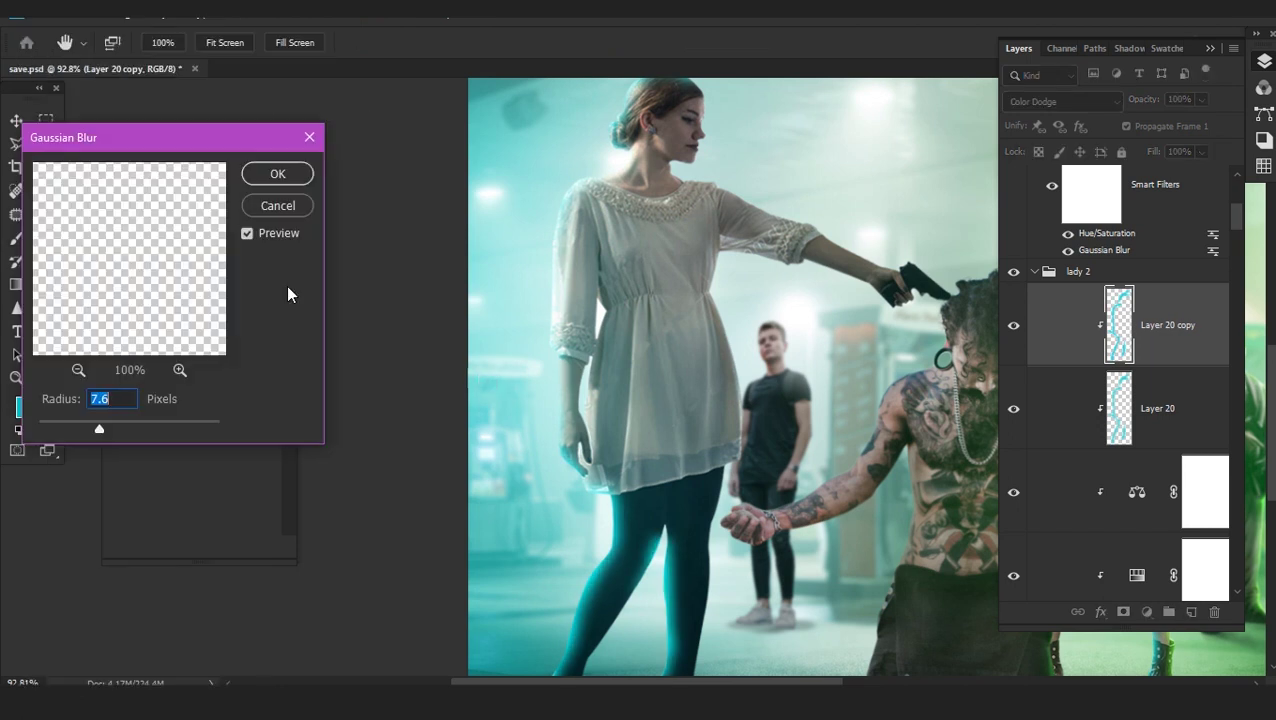
left_click(277, 174)
left_click_drag(1141, 98, 988, 120)
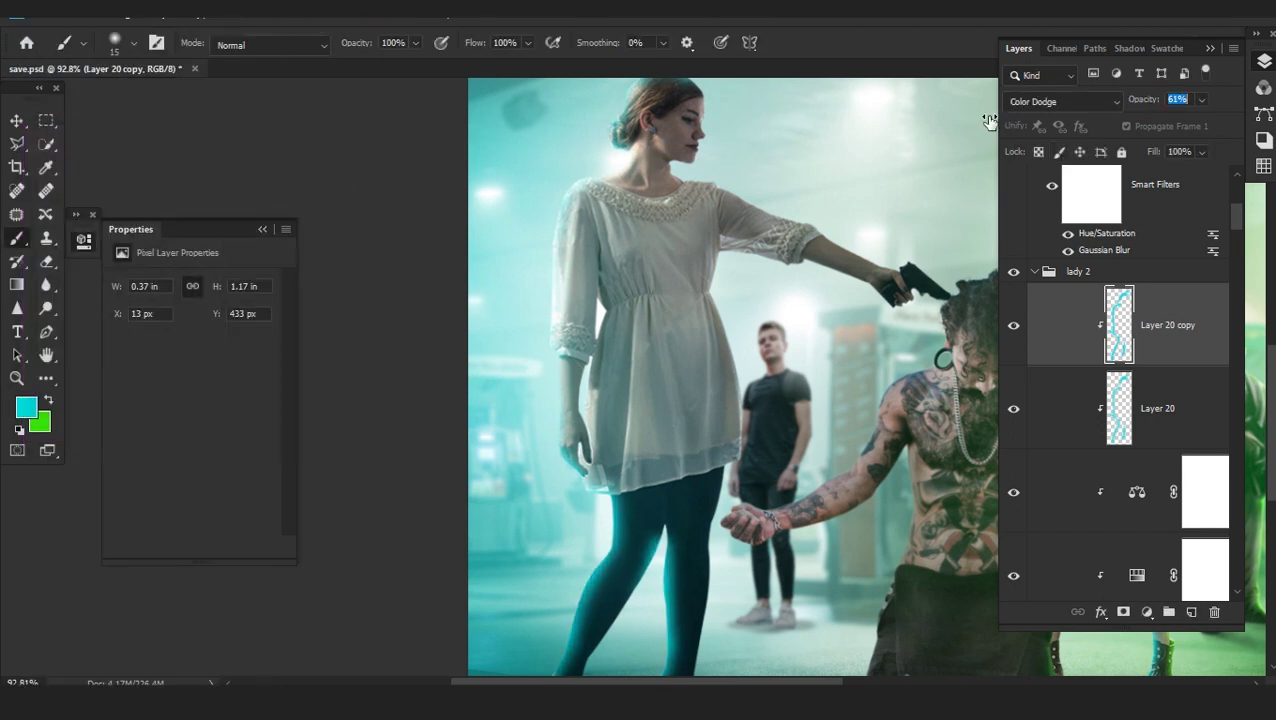
key("alt+bracketleft")
key("alt+bracketright")
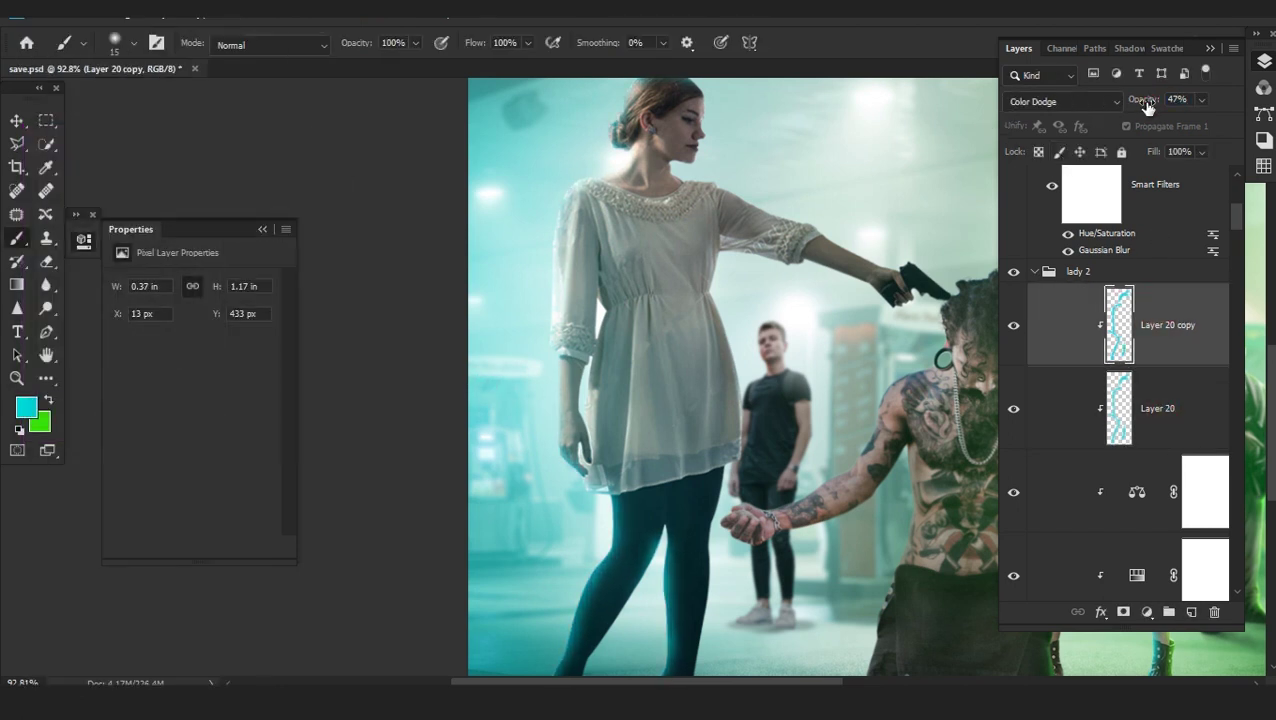
scroll(725, 299, "down", 4)
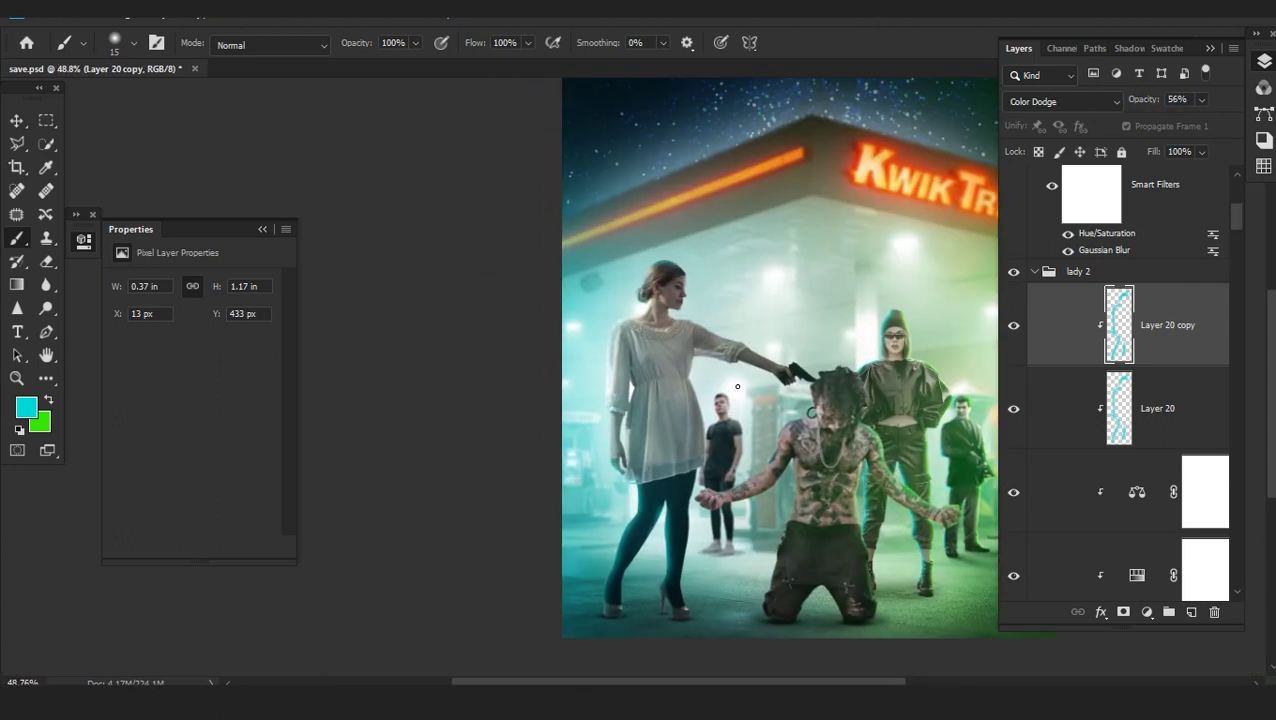
Open the cat group and add a new clipped layer above its adjustment layers
scroll(1120, 475, "down", 5)
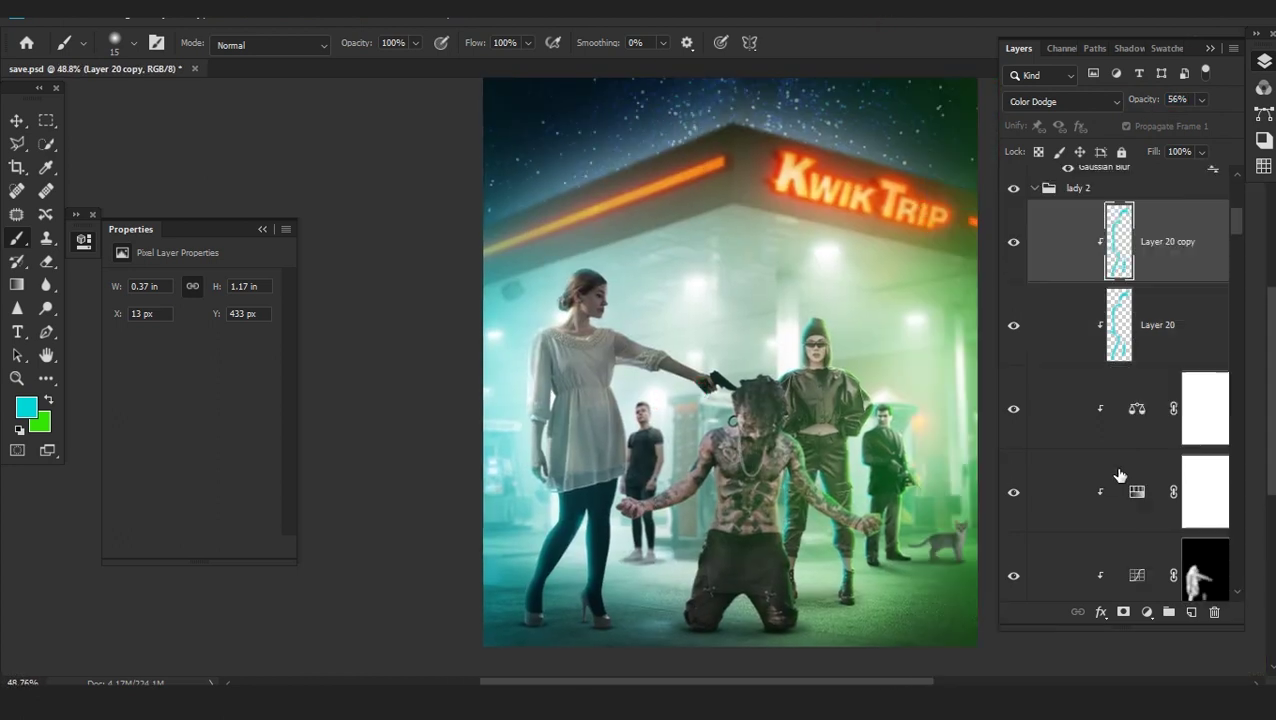
scroll(1120, 475, "down", 5)
left_click(1100, 340)
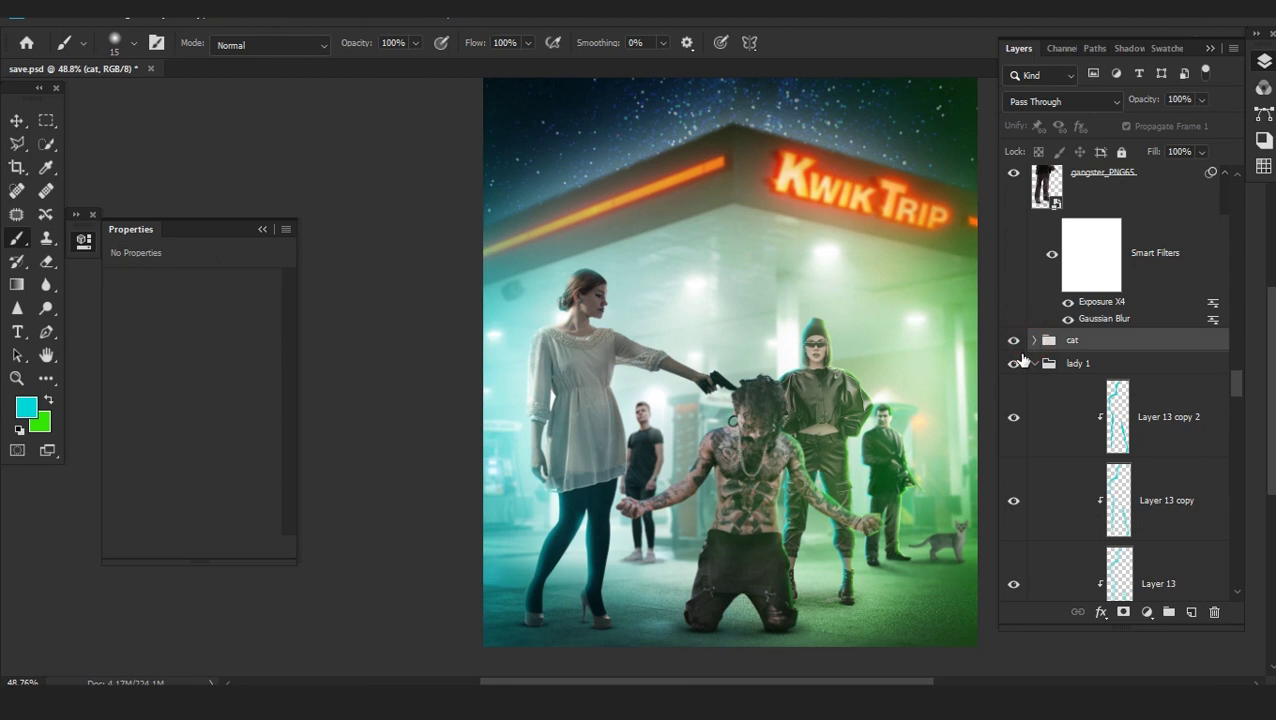
left_click(1035, 340)
left_click(1205, 409)
left_click(1191, 612)
Paint a green rim along the cat's ear, chest and front leg, and on its hind paw with a 7 px brush
scroll(801, 490, "up", 4)
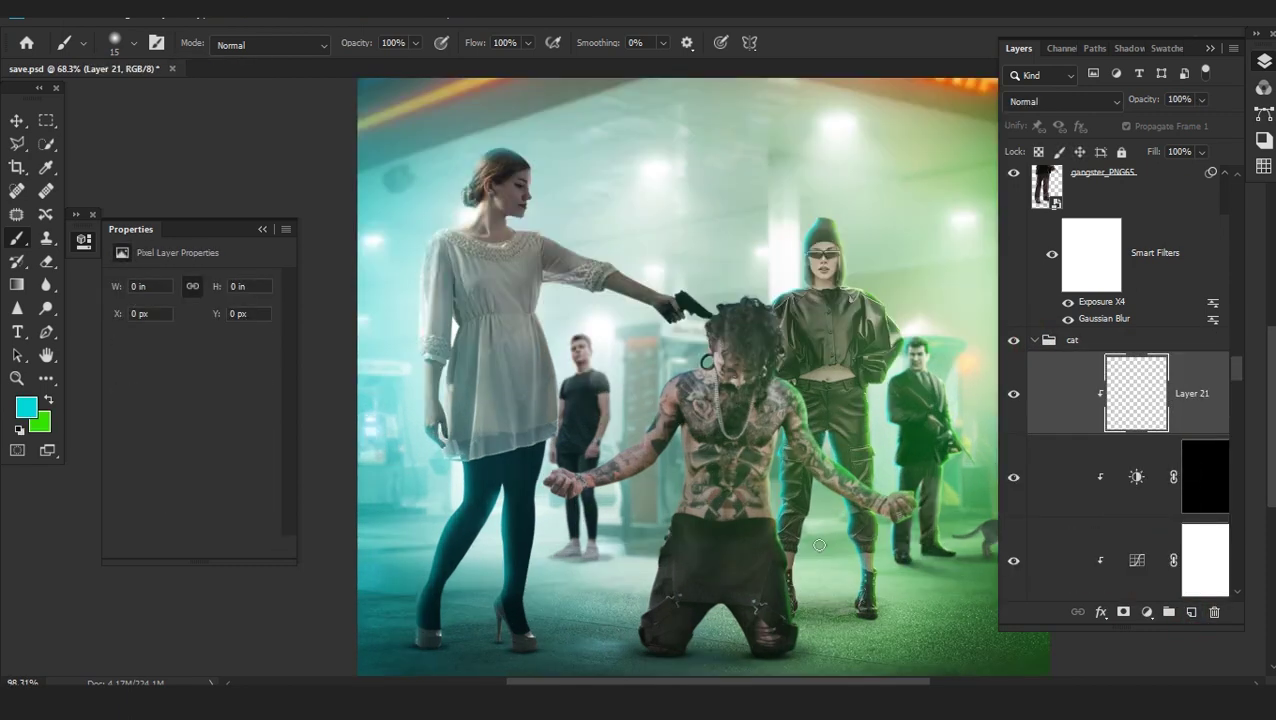
scroll(805, 490, "up", 3)
key("x")
scroll(809, 490, "up", 3)
left_click_drag(642, 435, 625, 543)
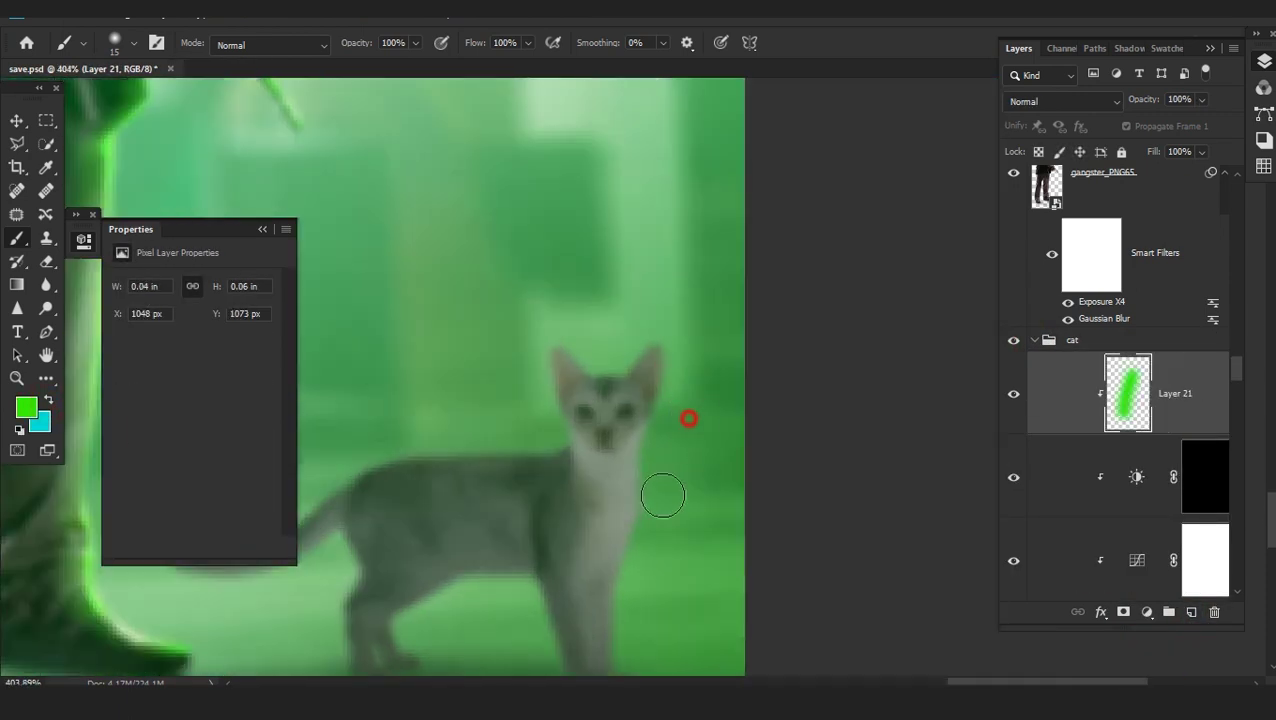
left_click_drag(627, 606, 628, 499)
left_click_drag(633, 440, 625, 503)
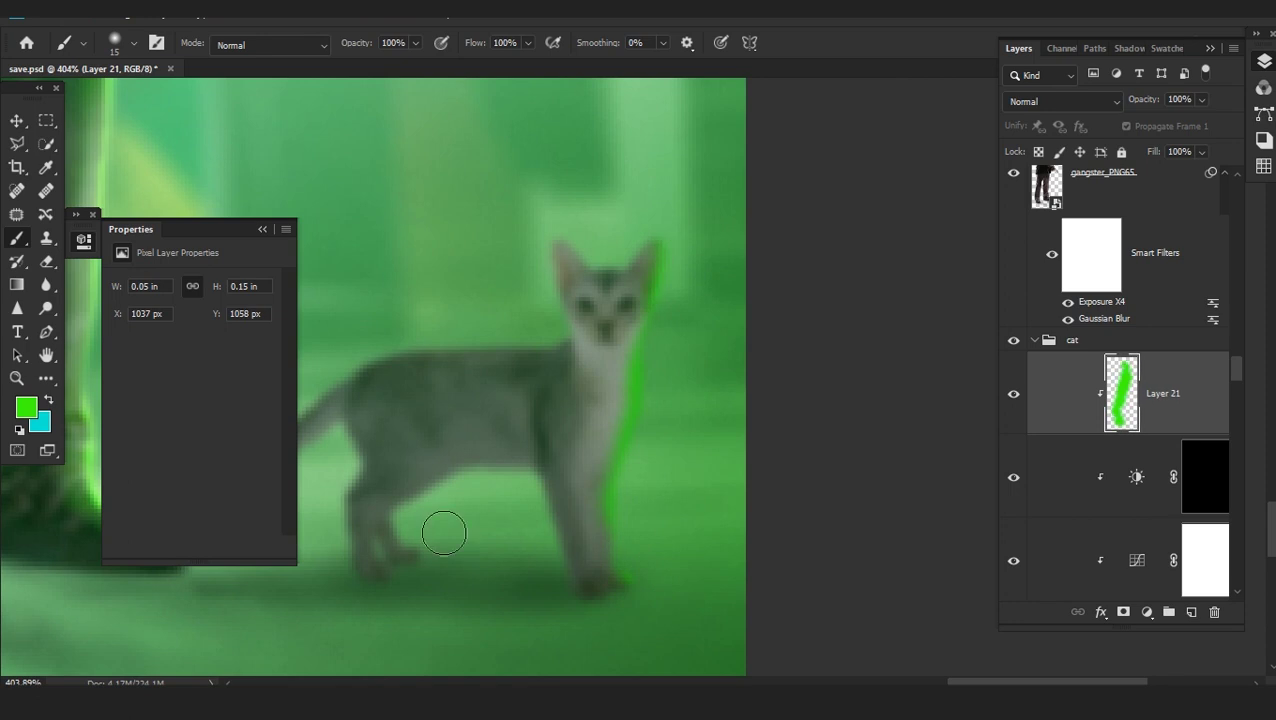
scroll(435, 503, "up", 4)
Set the cat's green rim layer to Lighten and duplicate it as a clipped copy beneath the hidden original
scroll(391, 595, "down", 5)
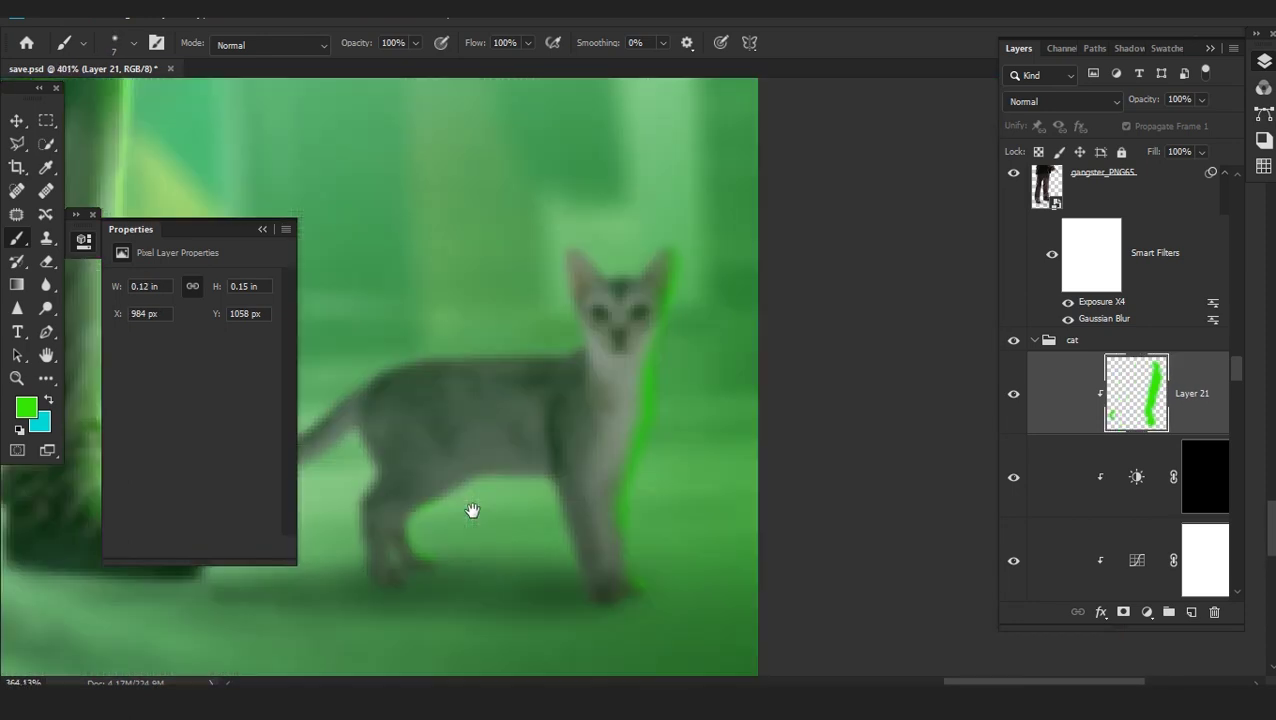
left_click(1056, 102)
left_click(1030, 276)
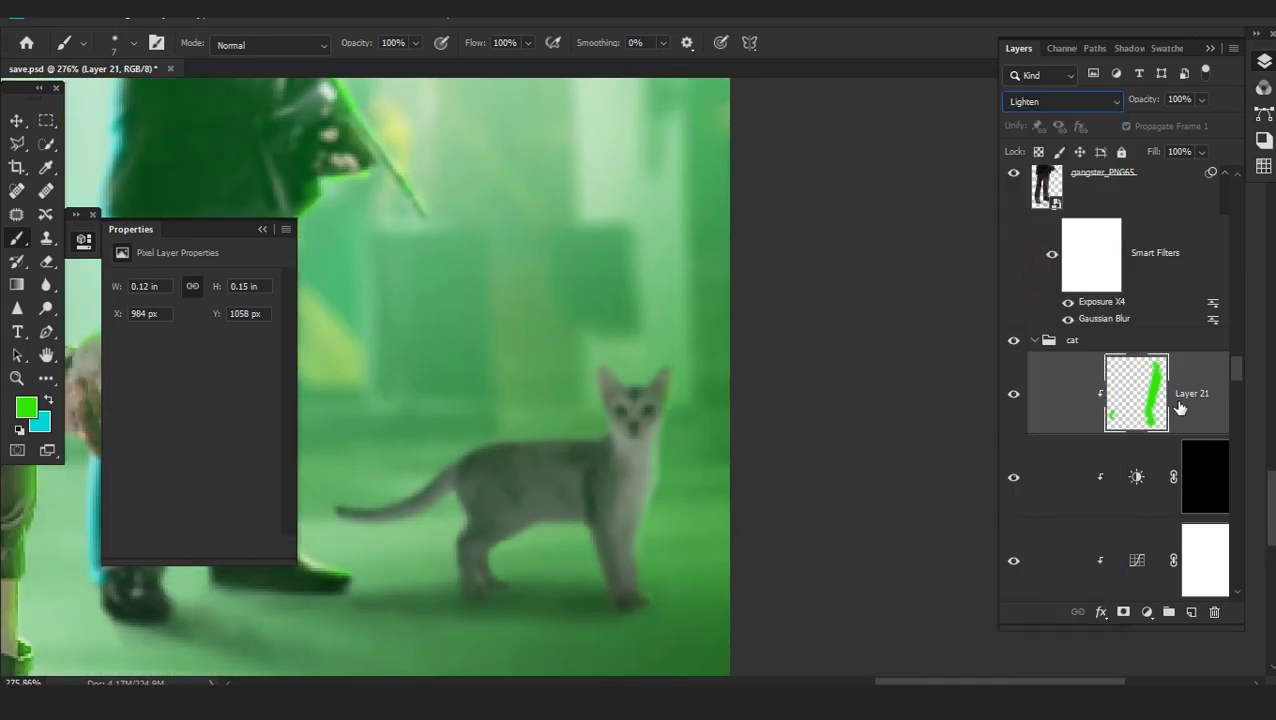
key("ctrl+j")
Apply a Motion Blur at a 14° angle to the lower copy of the cat's green rim
left_click(249, 16)
mouse_move(177, 127)
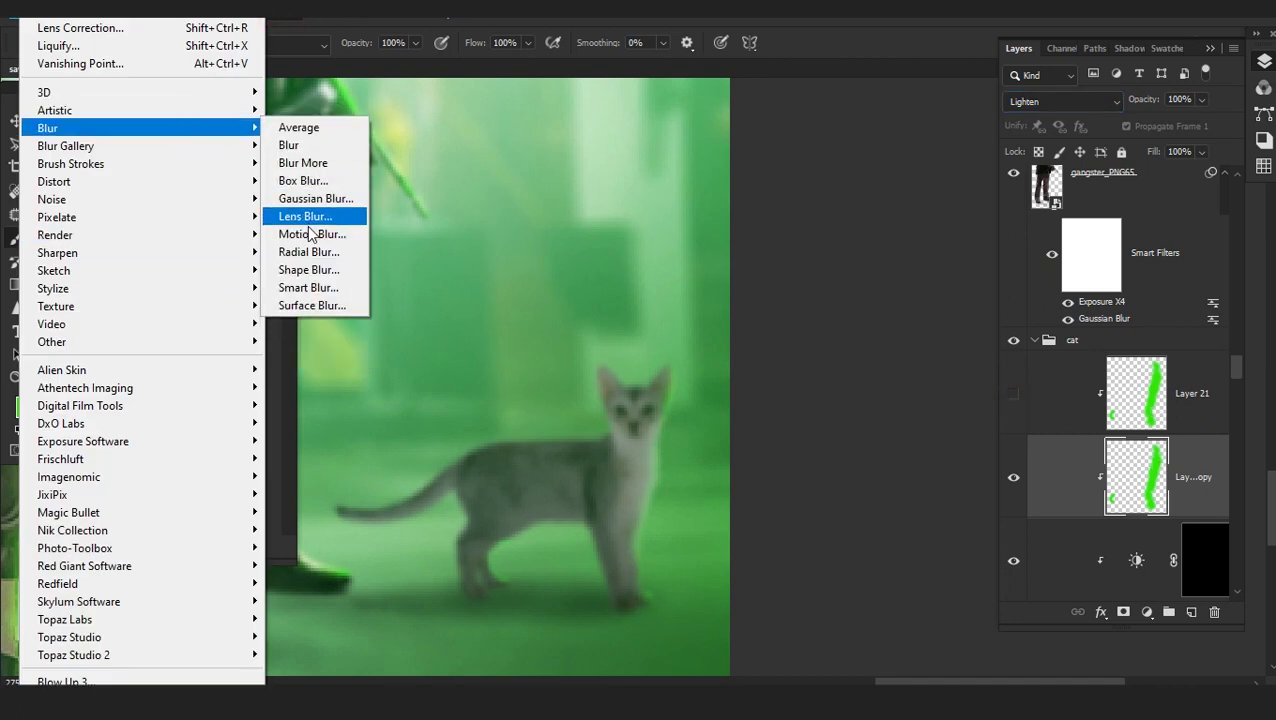
left_click(310, 234)
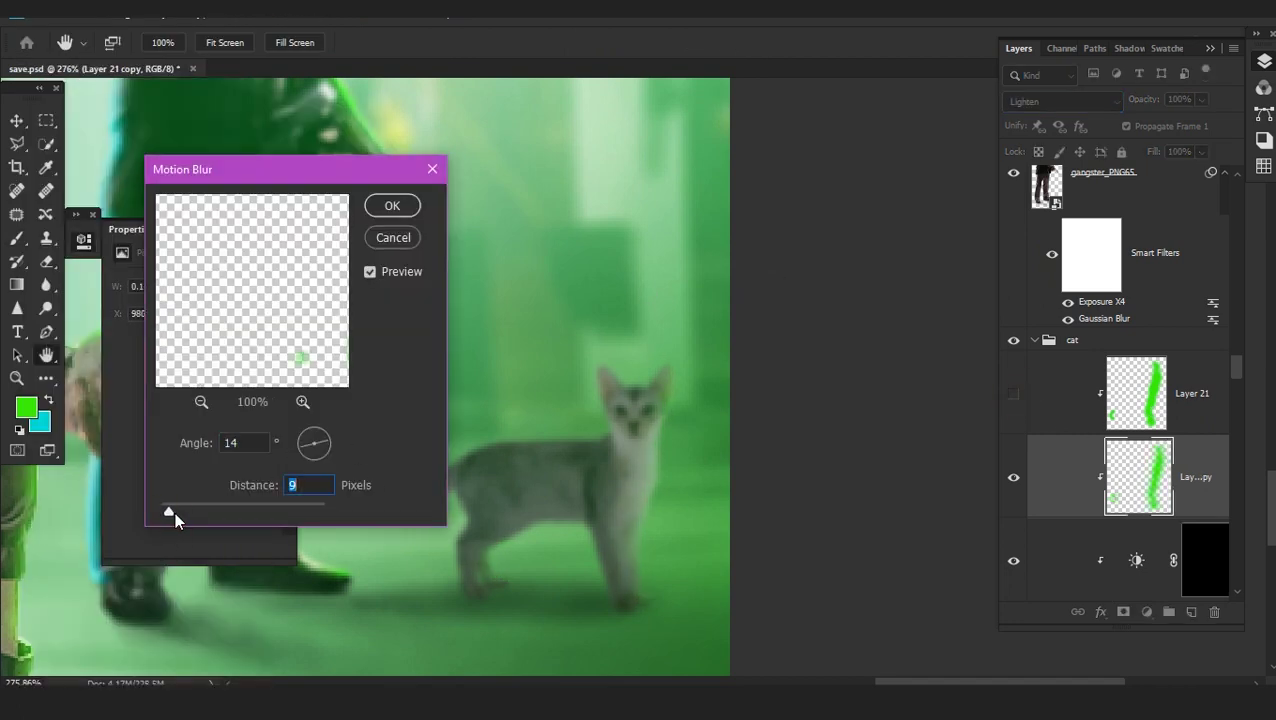
key("Return")
Show the cat's original green rim layer, set to Screen, and duplicate it as a clipped layer above
left_click(1150, 403)
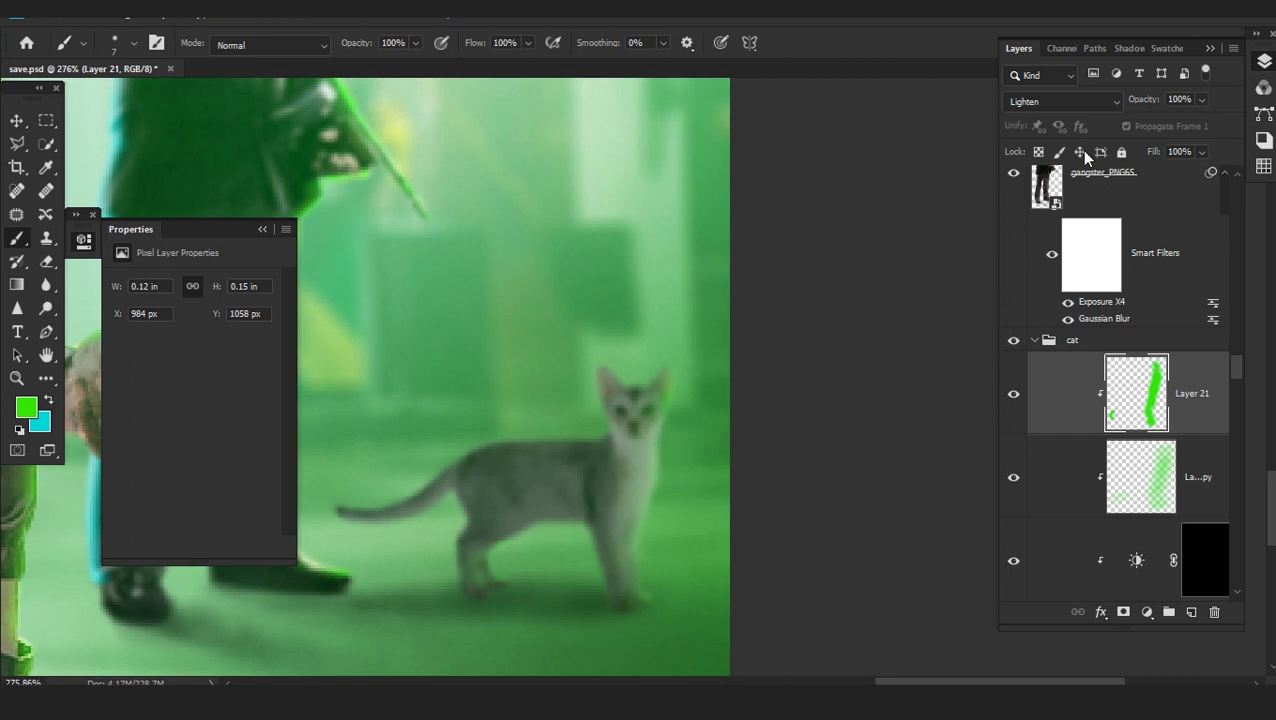
left_click(1062, 101)
left_click(1042, 276)
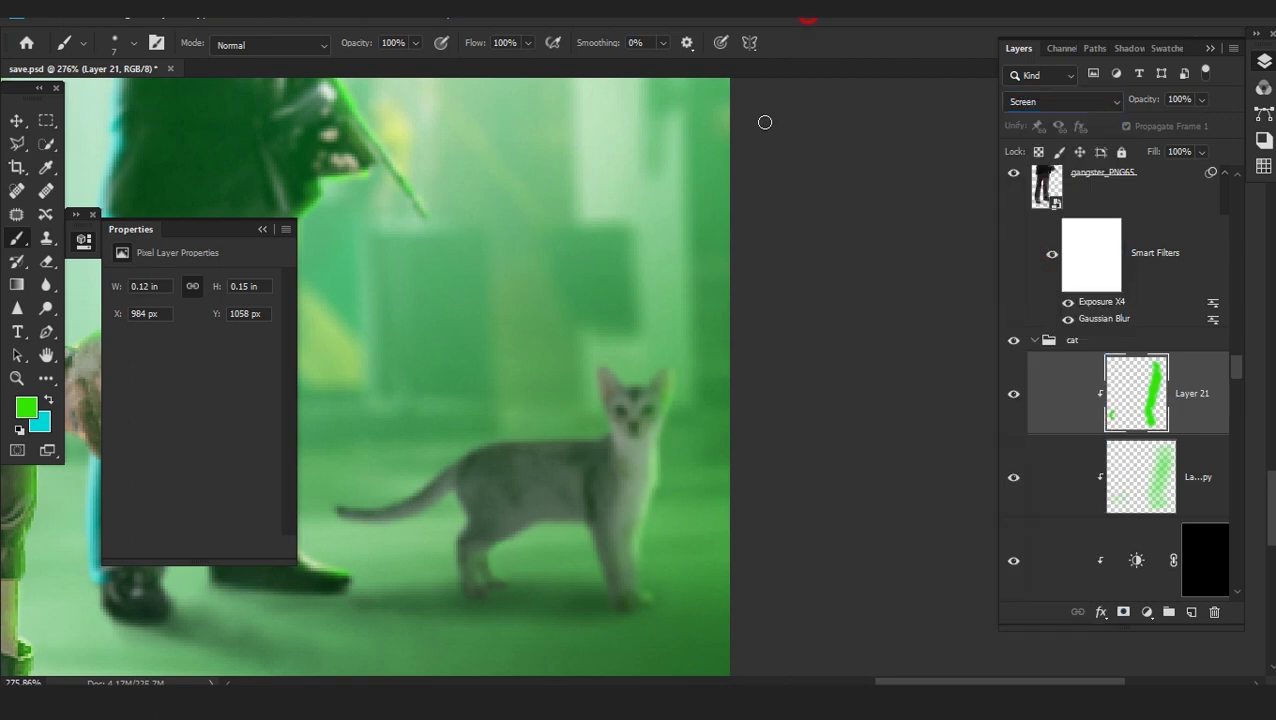
scroll(604, 530, "down", 5)
left_click_drag(604, 535, 698, 511)
key("ctrl+j")
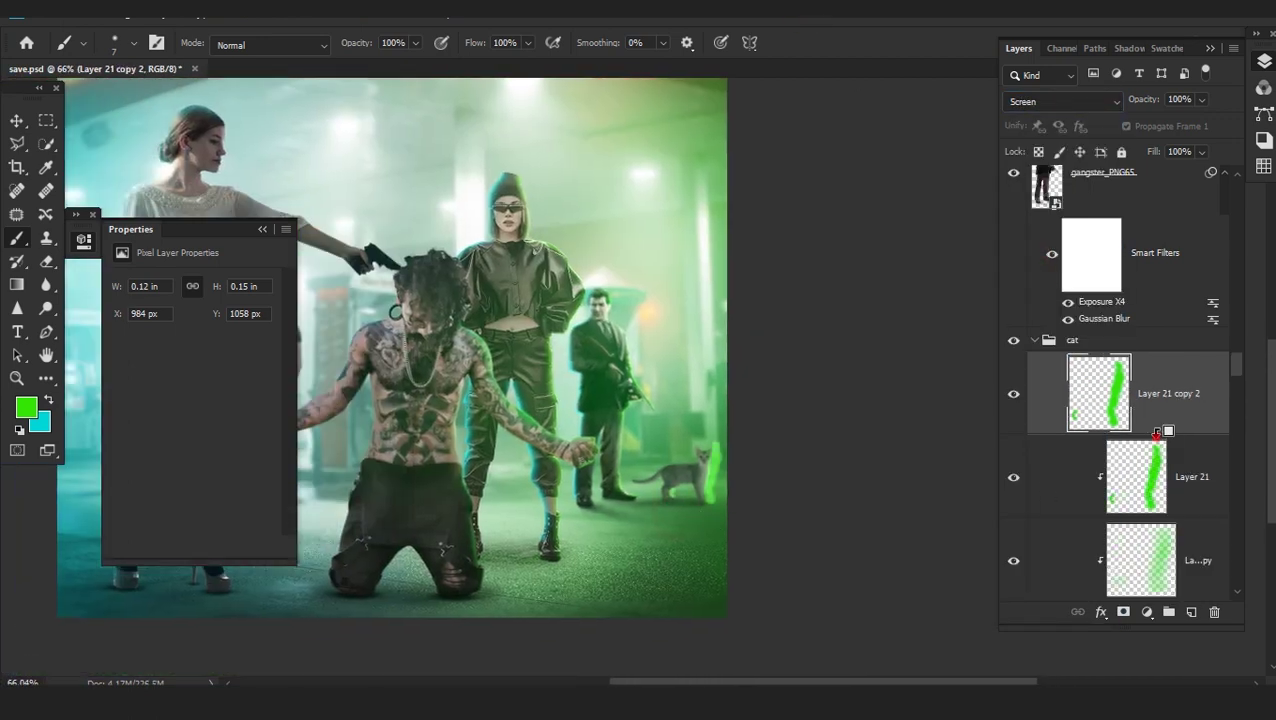
left_click(1157, 434, "alt")
Apply a Gaussian Blur to the middle one of the cat's three green rim layers
left_click(1157, 470)
scroll(739, 492, "up", 4)
left_click(288, 19)
mouse_move(172, 131)
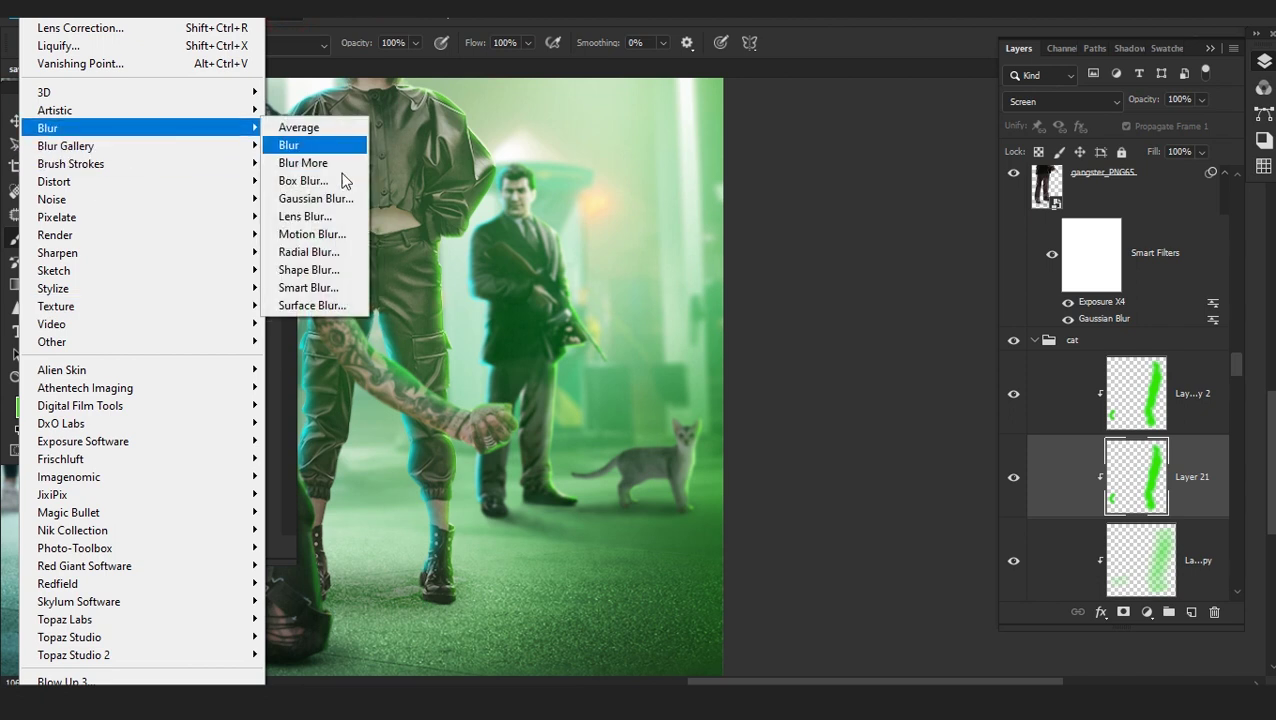
left_click(315, 198)
left_click(286, 174)
left_click(1190, 393)
scroll(738, 425, "down", 4)
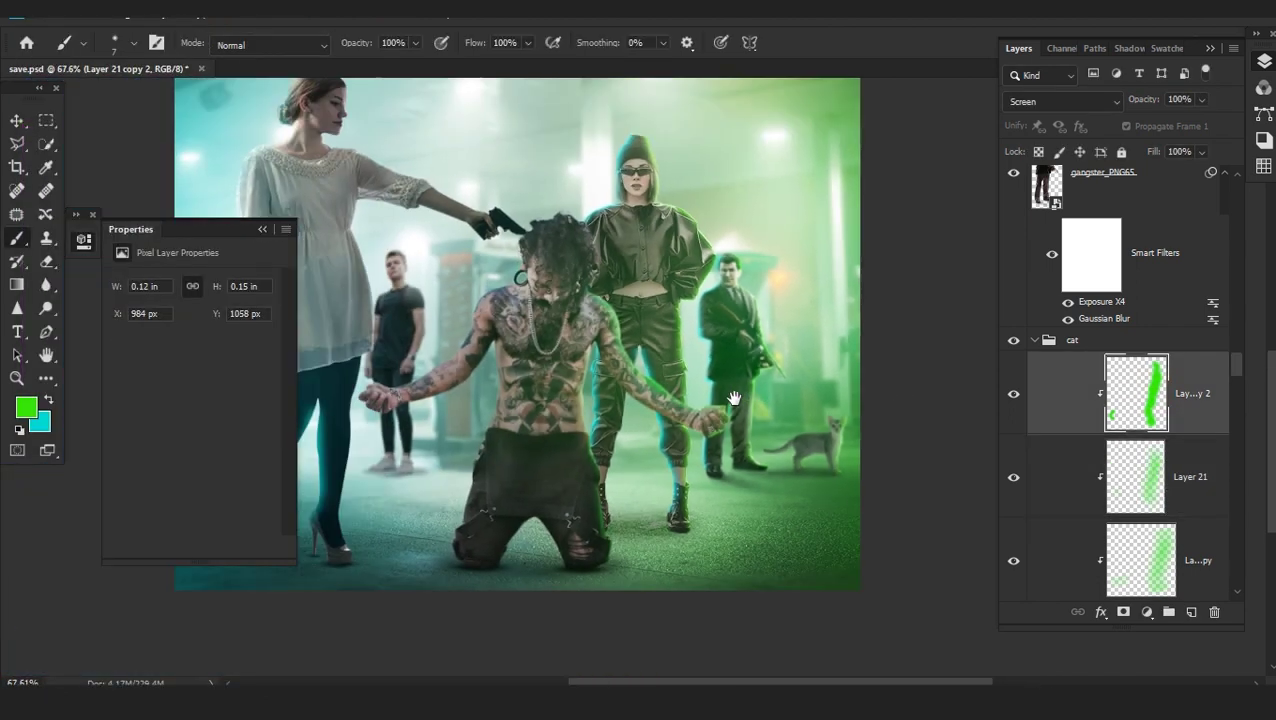
Add a new clipped layer above the kneeling man's green rim layers
scroll(610, 350, "up", 2)
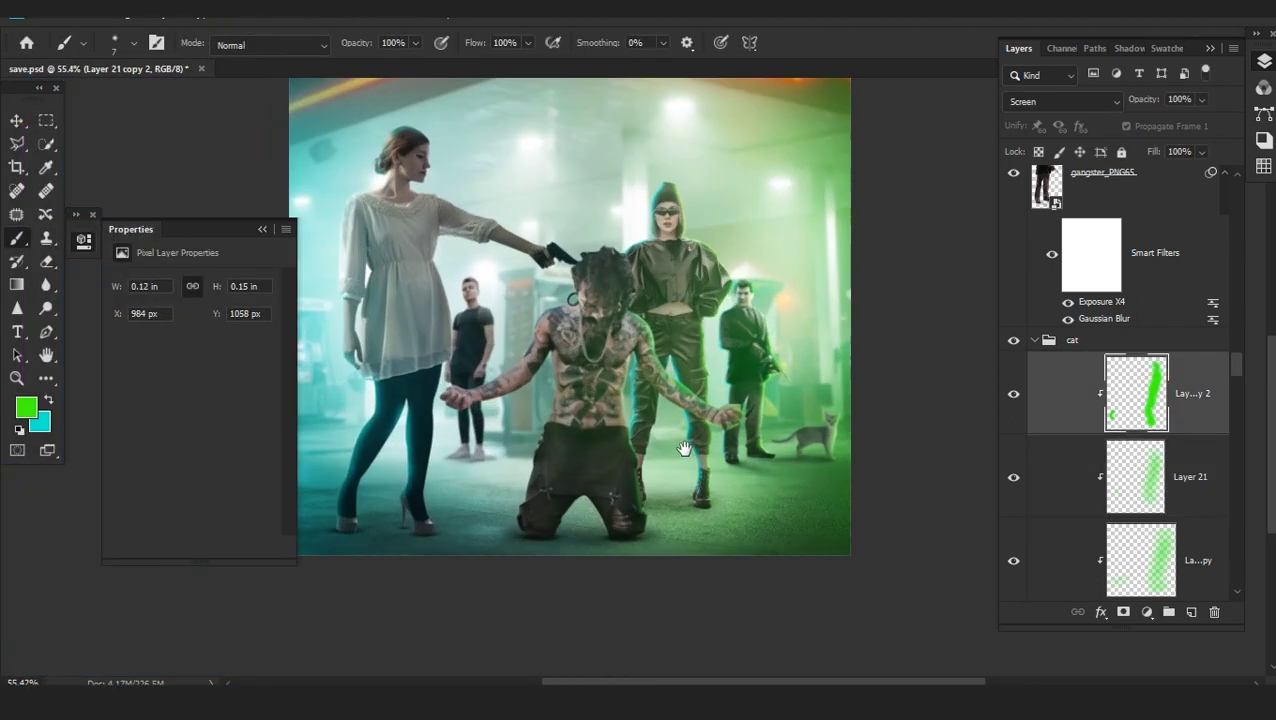
scroll(1138, 459, "down", 10)
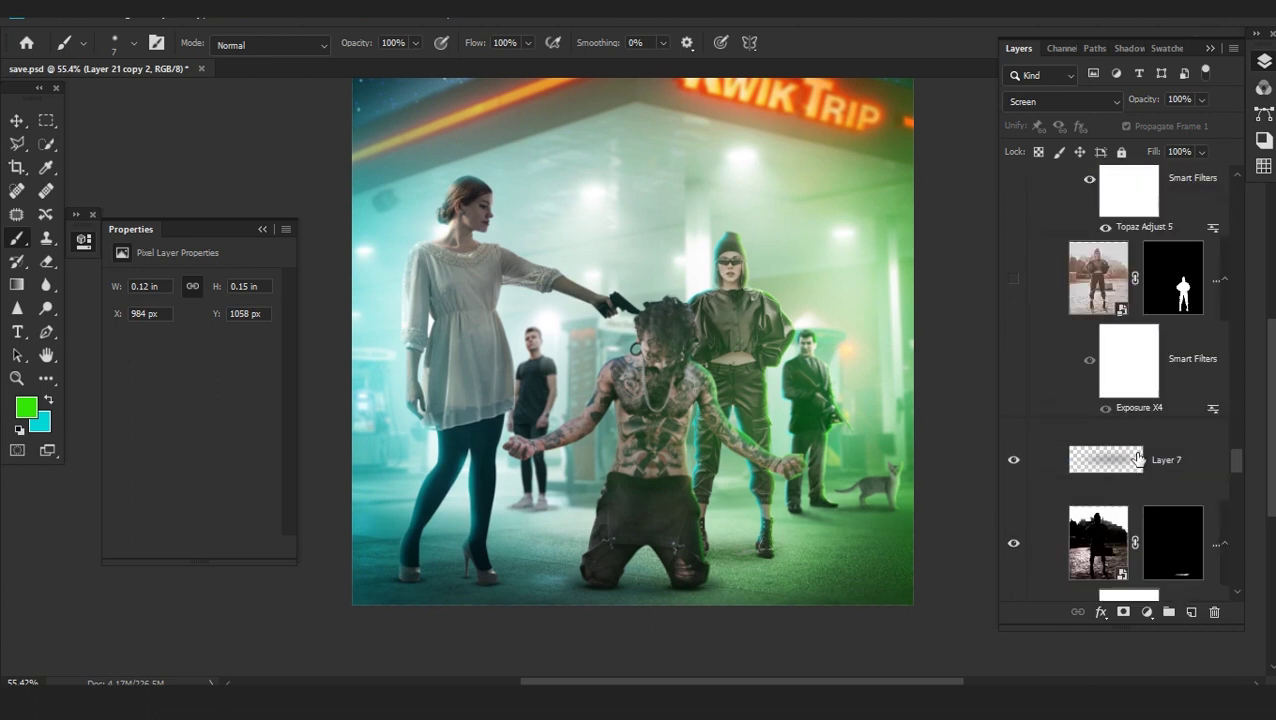
scroll(1138, 459, "up", 10)
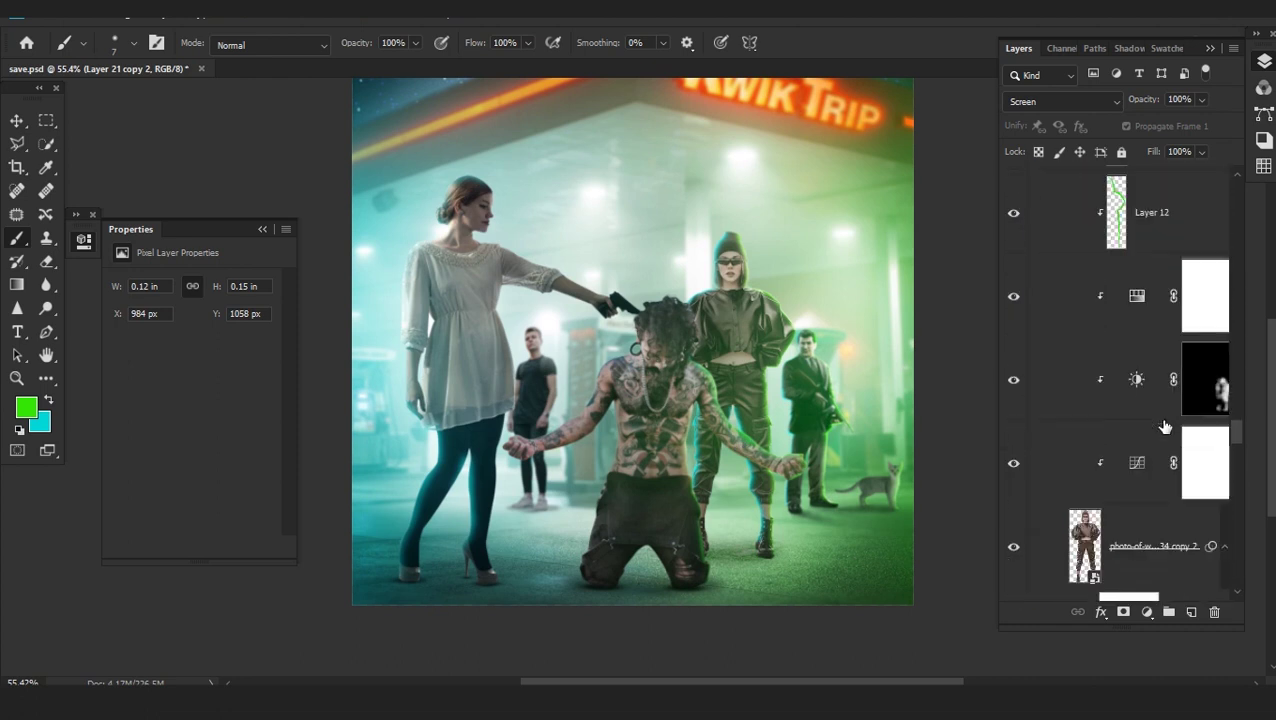
scroll(1146, 518, "up", 5)
left_click(1162, 380)
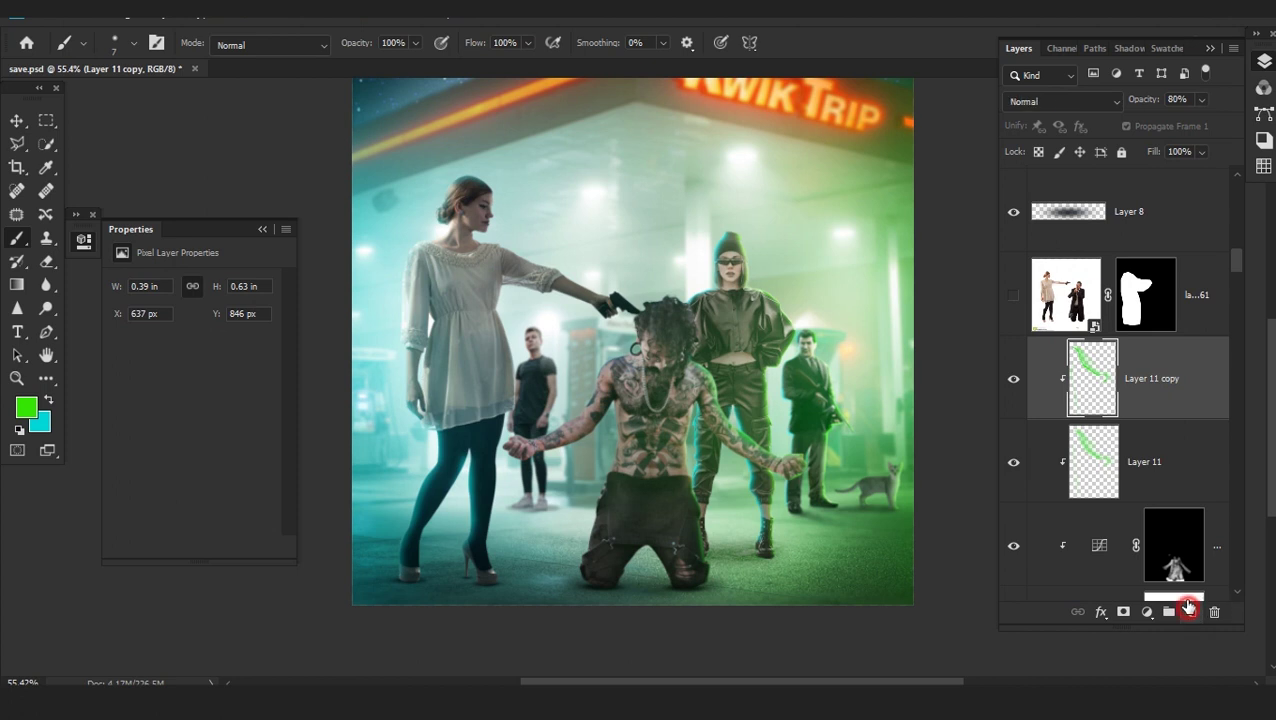
left_click(1190, 611)
left_click(1176, 419, "alt")
Paint a cyan rim with a 7 px brush along the kneeling man's trouser edge, side of the torso, shoulder and upper arm
scroll(521, 513, "up", 6)
key("x")
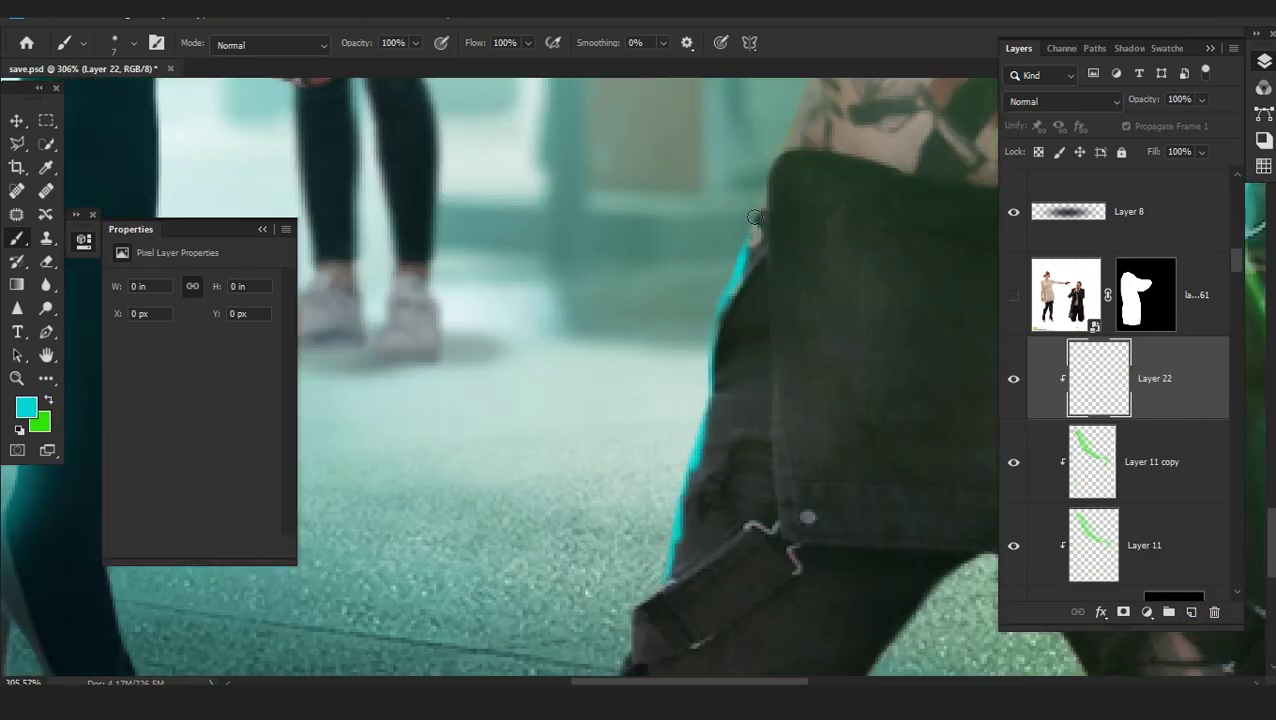
mouse_move(756, 211)
left_mouse_down()
mouse_move(692, 443)
mouse_move(708, 569)
left_mouse_up()
scroll(708, 569, "down", 3)
scroll(790, 240, "up", 2)
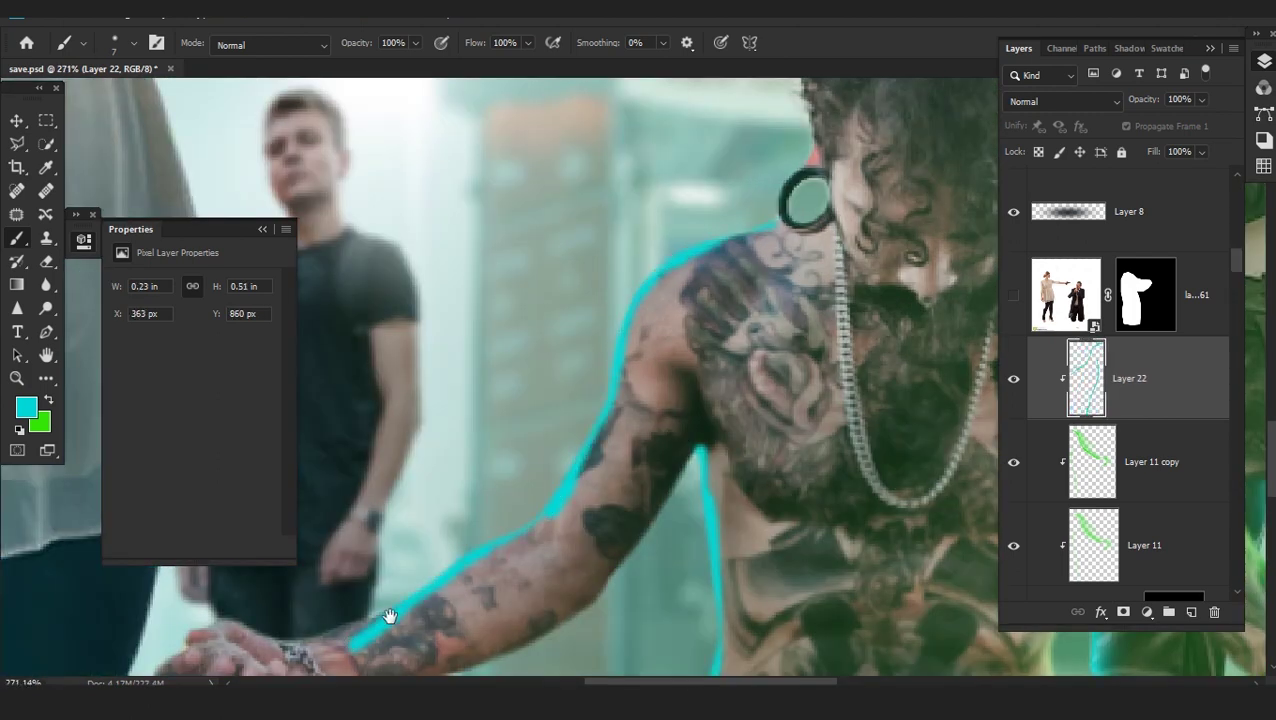
Continue the cyan rim along the kneeling man's forearm and the top of his hand, and around his ear
left_click_drag(352, 640, 610, 560)
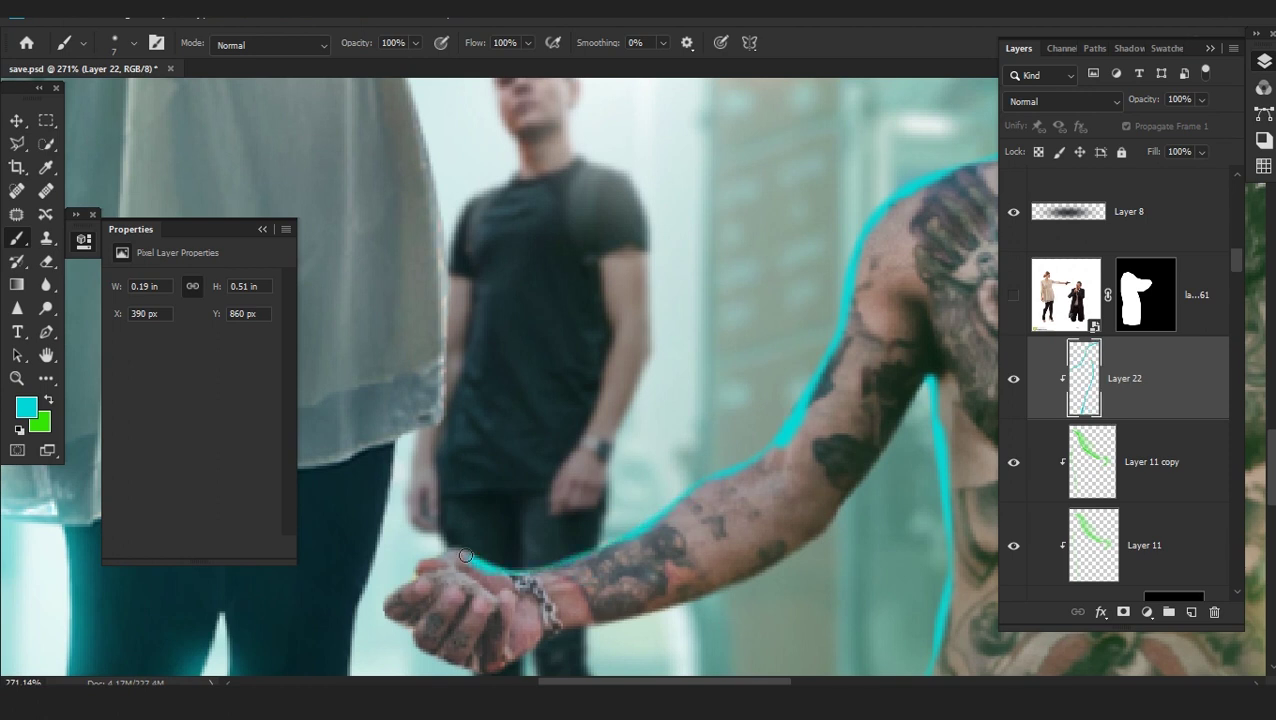
left_click_drag(421, 559, 416, 564)
left_click_drag(800, 335, 493, 646)
scroll(493, 646, "down", 3)
scroll(560, 532, "up", 2)
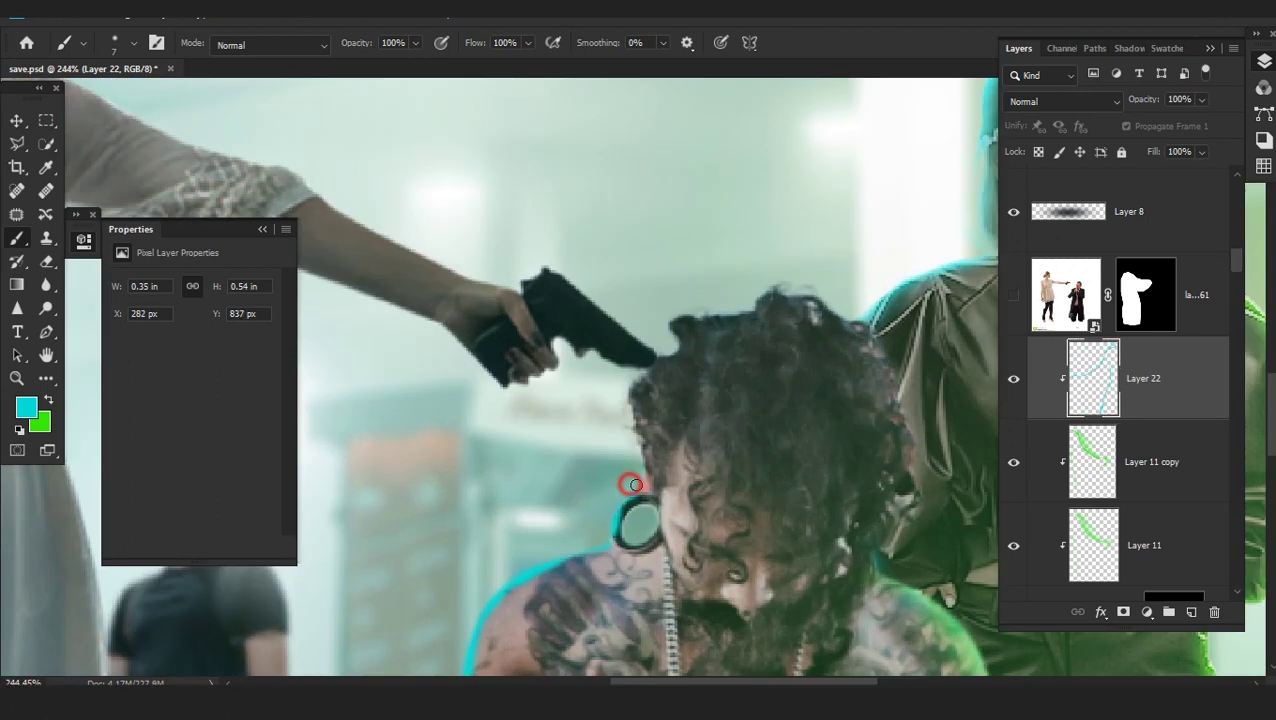
Extend the cyan rim up the edge of the kneeling man's hair and down his lower trouser leg around the knee
scroll(675, 342, "down", 4)
scroll(703, 503, "up", 3)
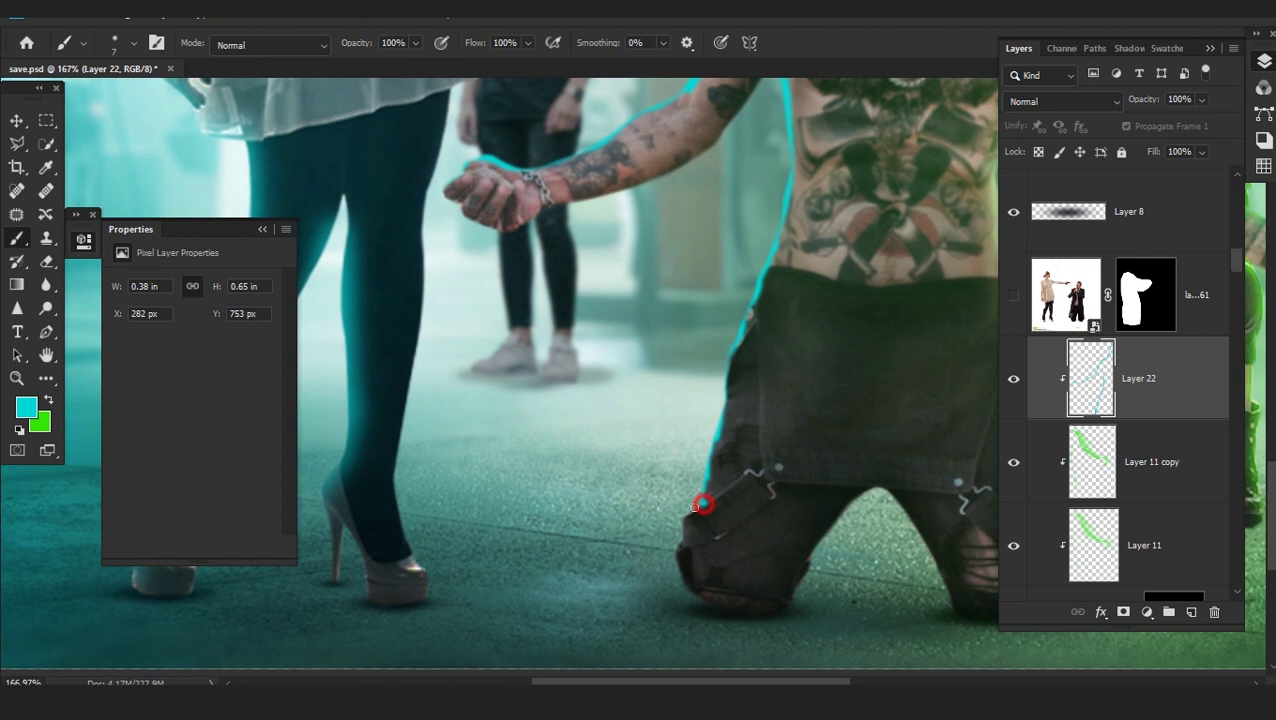
left_click_drag(677, 566, 692, 588)
scroll(709, 545, "down", 3)
Duplicate the kneeling man's cyan rim layer as a clipped copy, hide the copy, and select the original
key("ctrl+l")
left_click(352, 153)
key("ctrl+j")
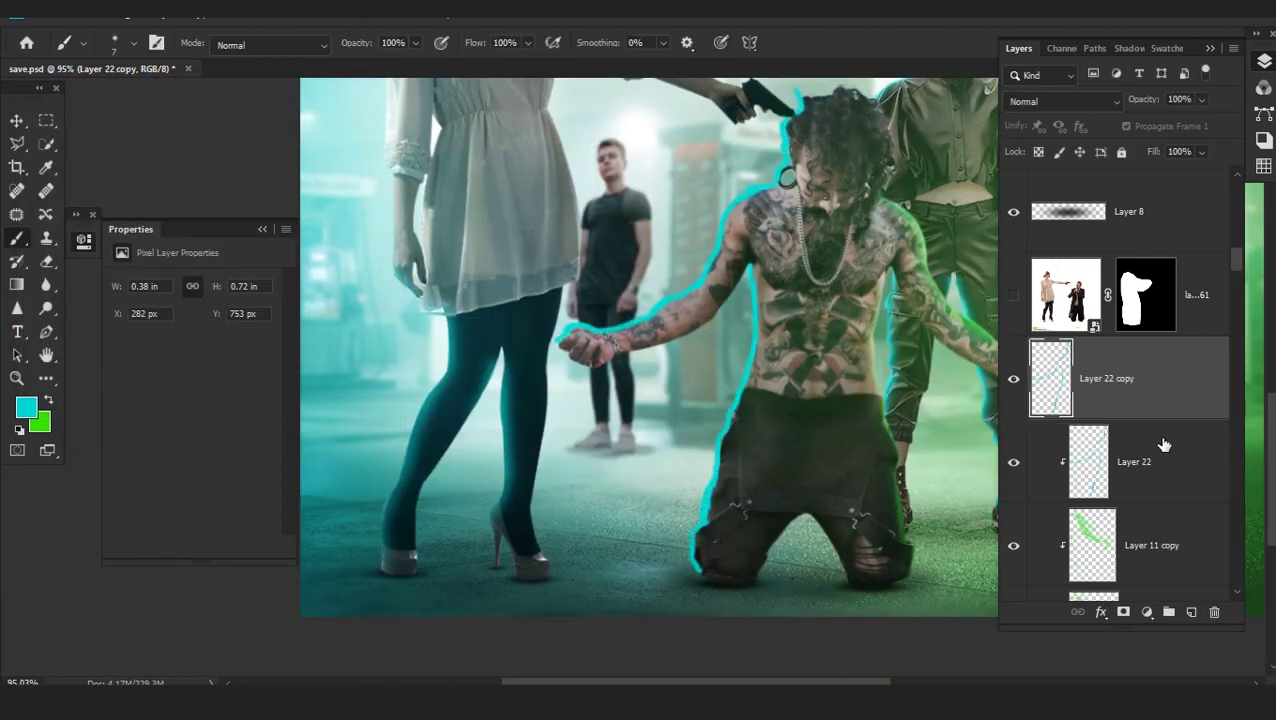
left_click(1157, 418, "alt")
scroll(797, 487, "down", 3)
left_click(1126, 460)
left_click(1012, 380)
Set the original cyan rim layer to Color Dodge and motion-blur it at an angle of -13° and a distance of 10 pixels
left_click(1063, 101)
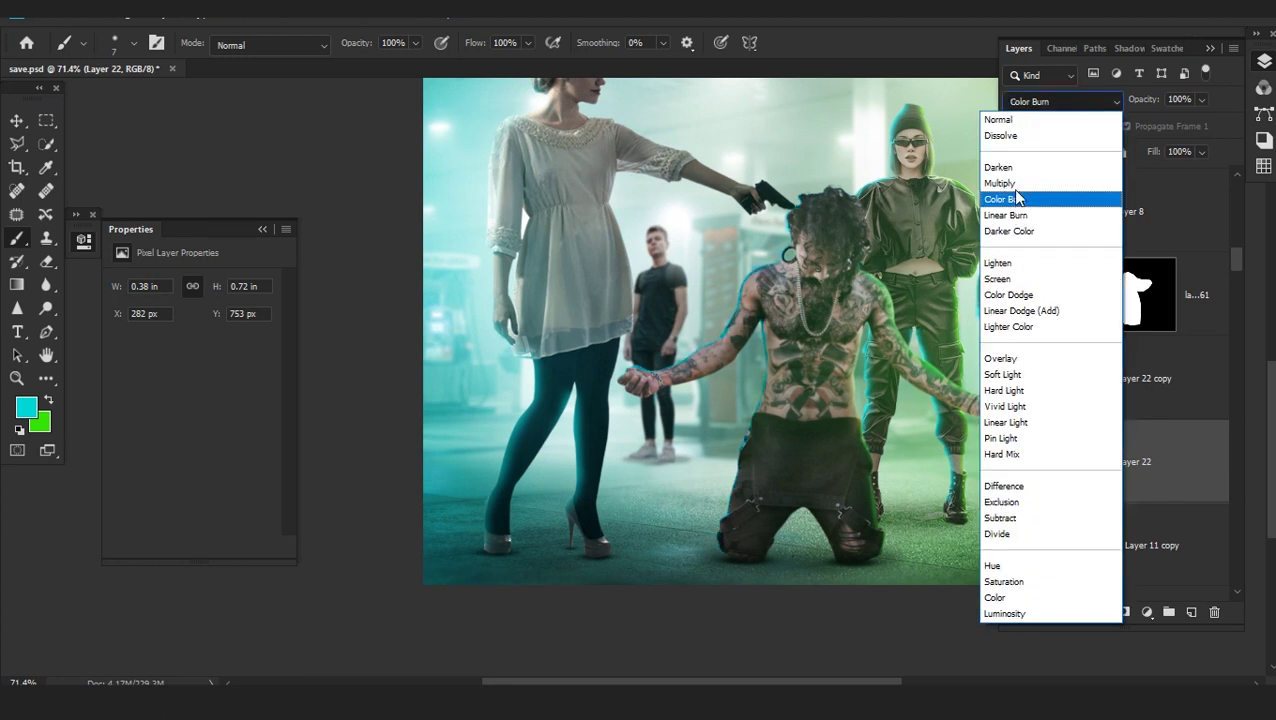
left_click(1008, 295)
left_click(276, 14)
mouse_move(199, 125)
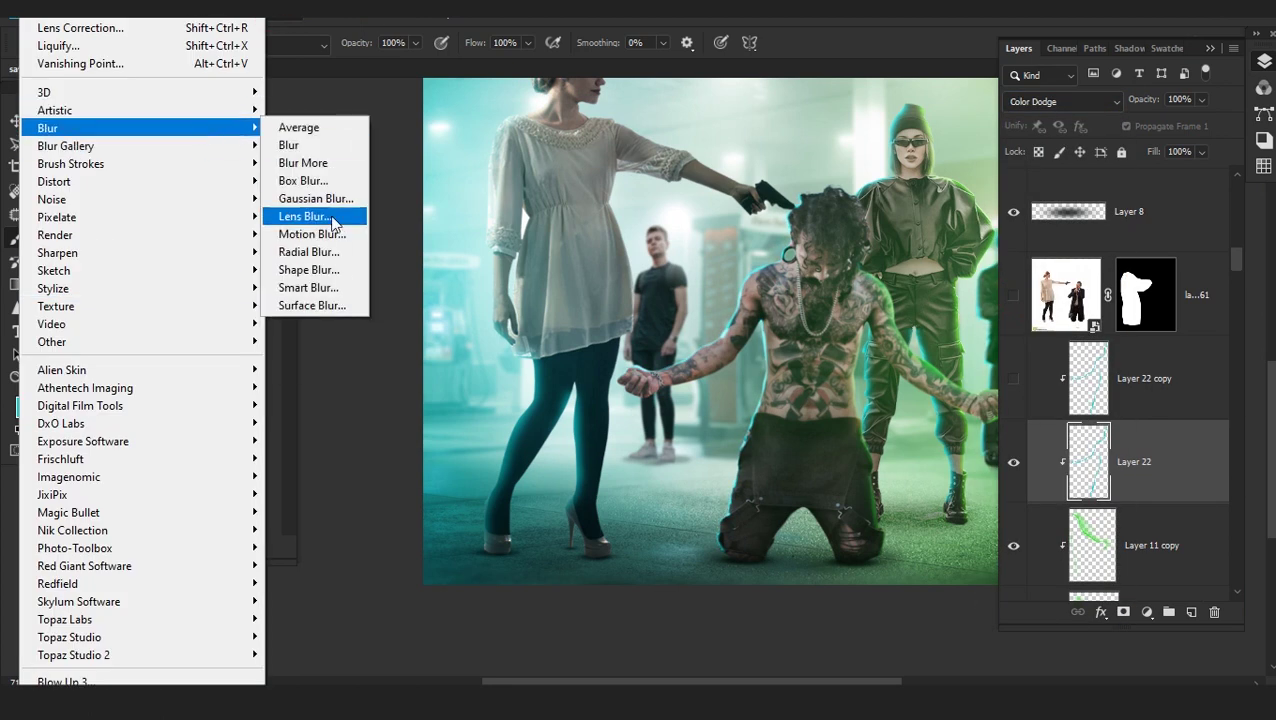
left_click(311, 234)
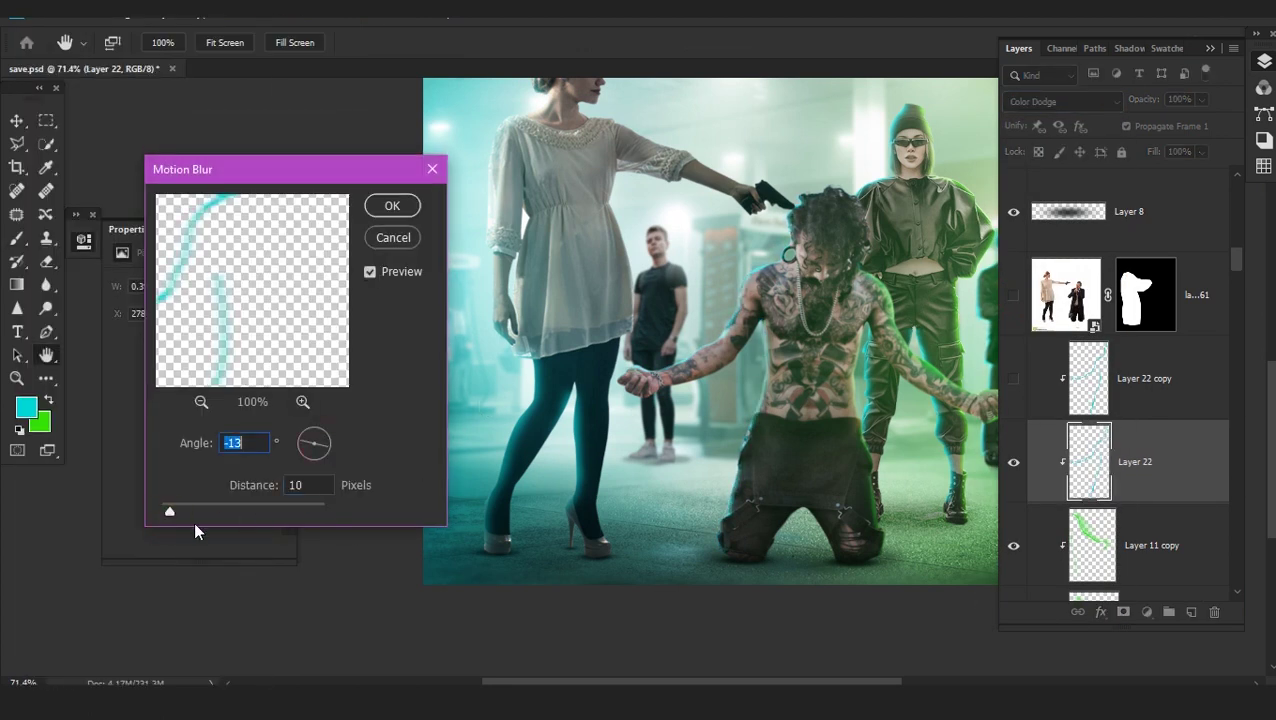
key("Return")
Duplicate the cyan rim copy as another clipped layer, hide the duplicate, and apply a 15.3-pixel Gaussian Blur to the first copy
left_click(1117, 398)
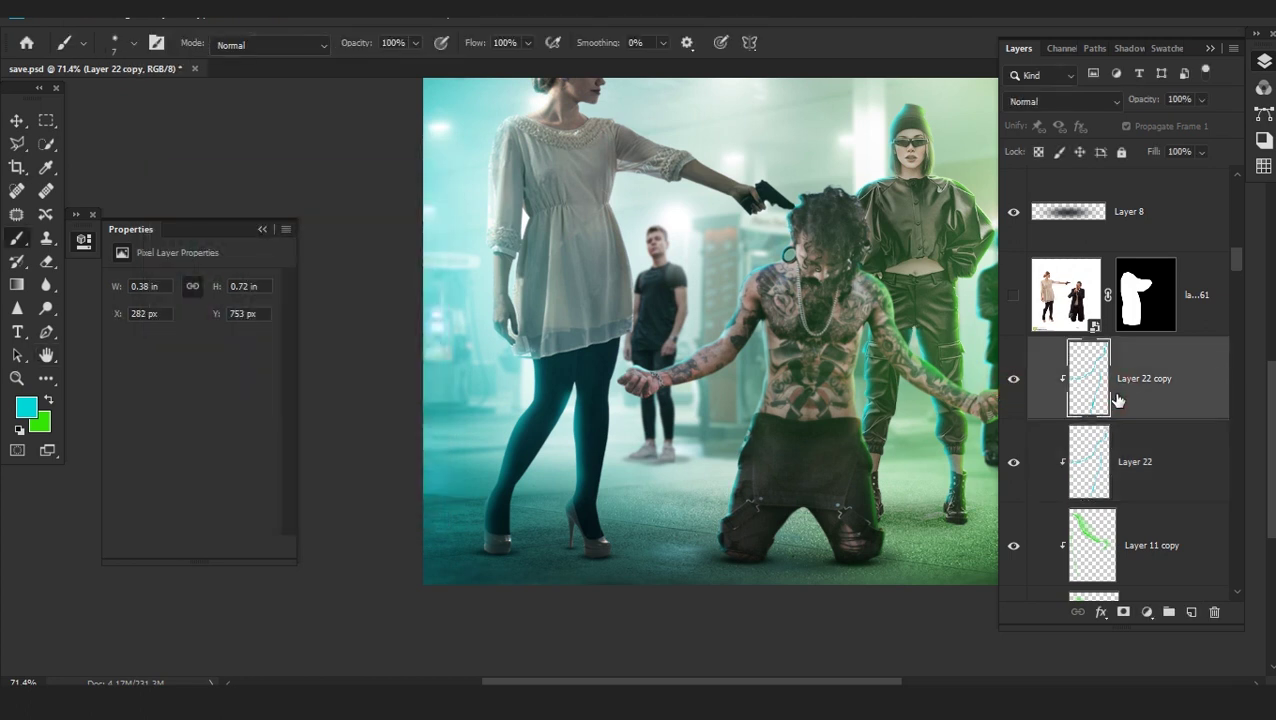
key("ctrl+j")
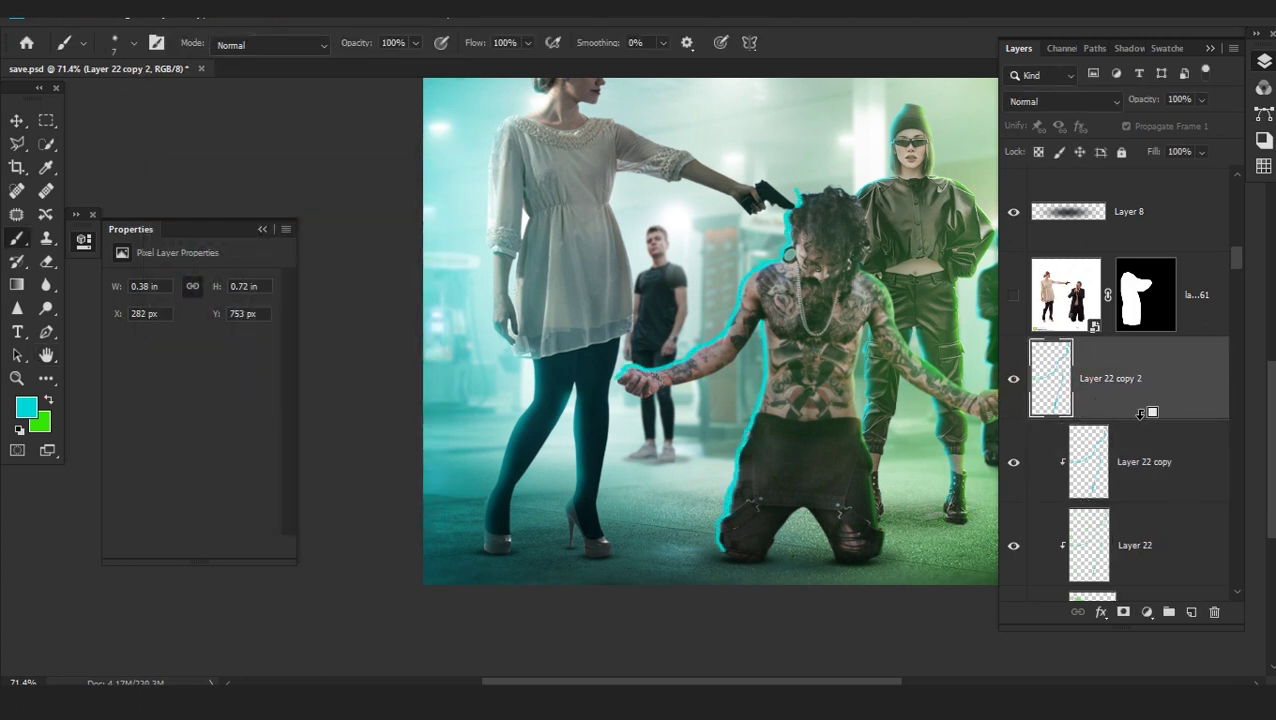
left_click(1145, 417, "alt")
left_click(1135, 452)
left_click(1016, 381)
left_click(274, 14)
mouse_move(200, 128)
left_click(331, 199)
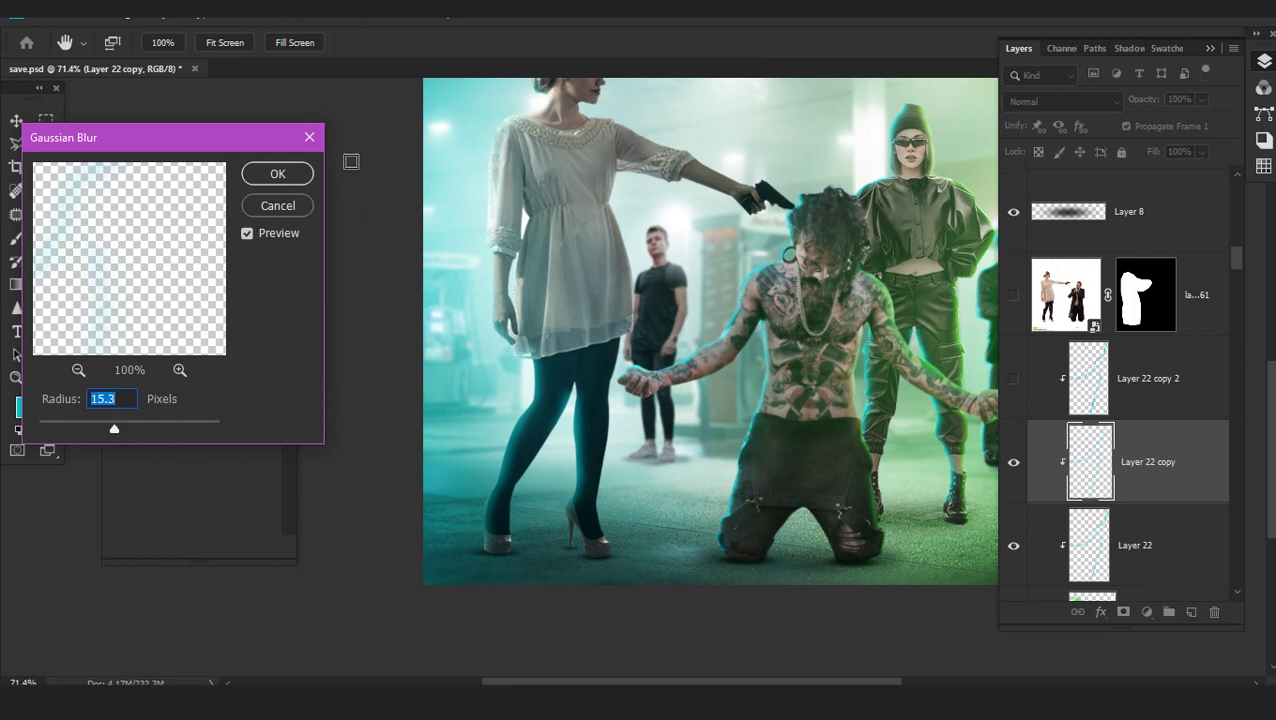
key("Return")
Set the topmost cyan rim copy to Linear Light
left_click(1157, 395)
left_click(1060, 101)
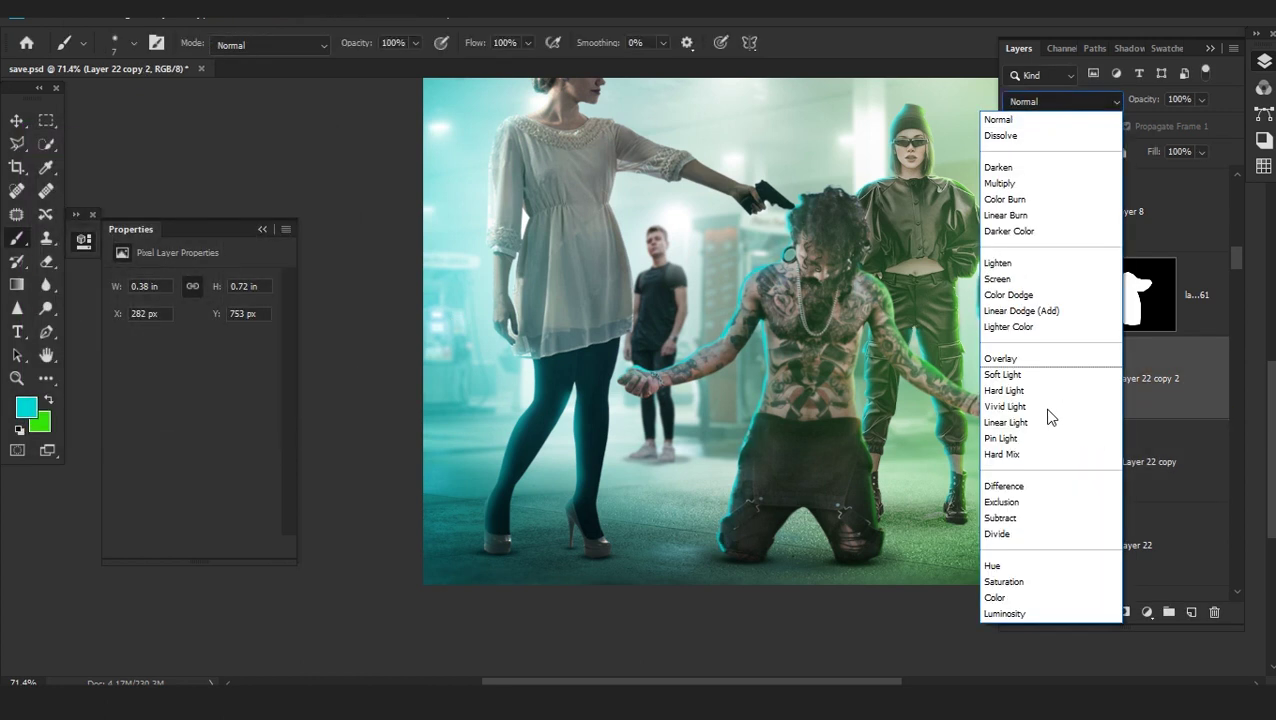
left_click(1040, 427)
scroll(763, 557, "down", 4)
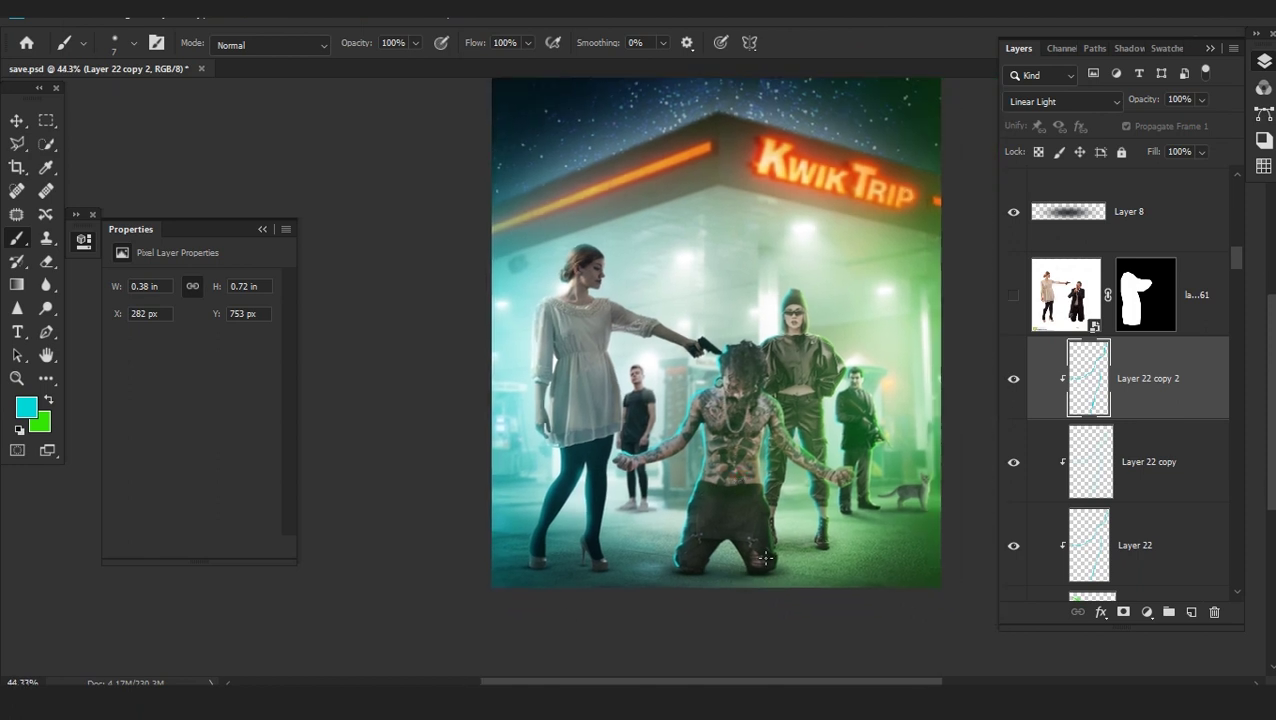
Paint cyan and green rim light along the opposing inner trouser-leg edges of the kneeling man, using the cyan and green rim layers
scroll(708, 568, "up", 8)
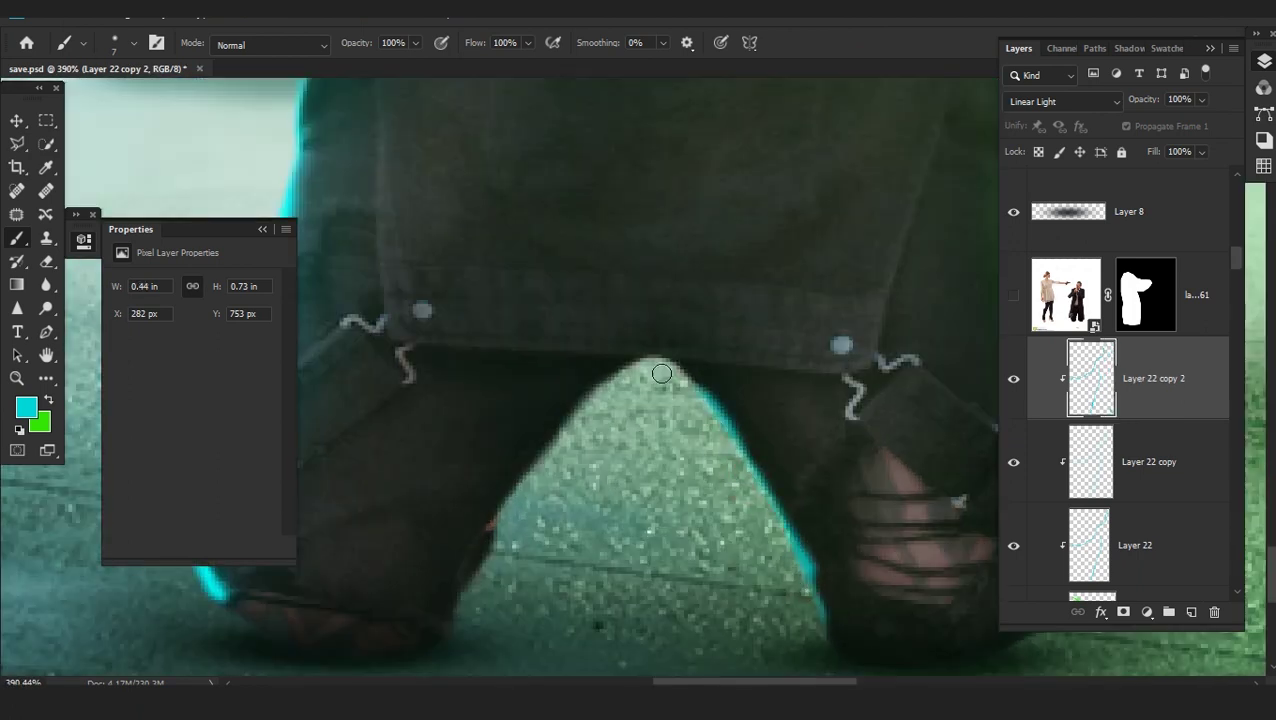
scroll(1159, 484, "down", 2)
left_click(1159, 482)
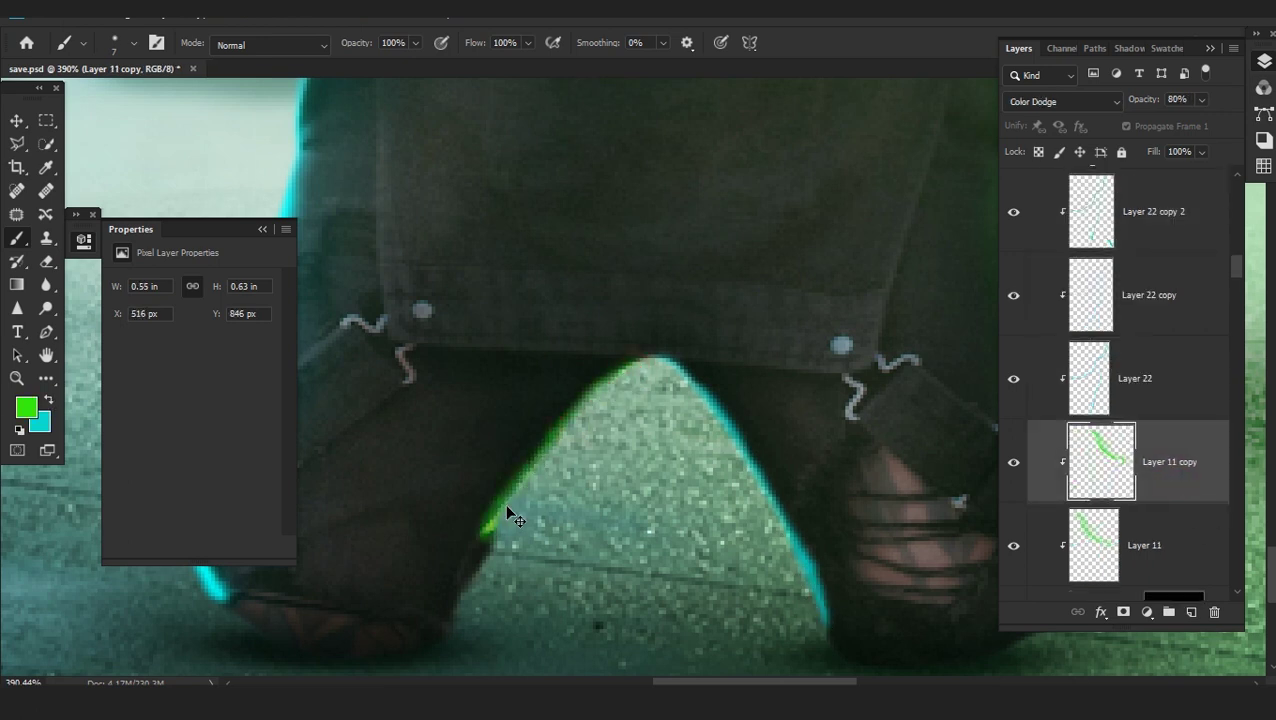
scroll(458, 616, "down", 7)
left_click_drag(535, 512, 693, 562)
key("ctrl+0")
scroll(605, 561, "up", 2)
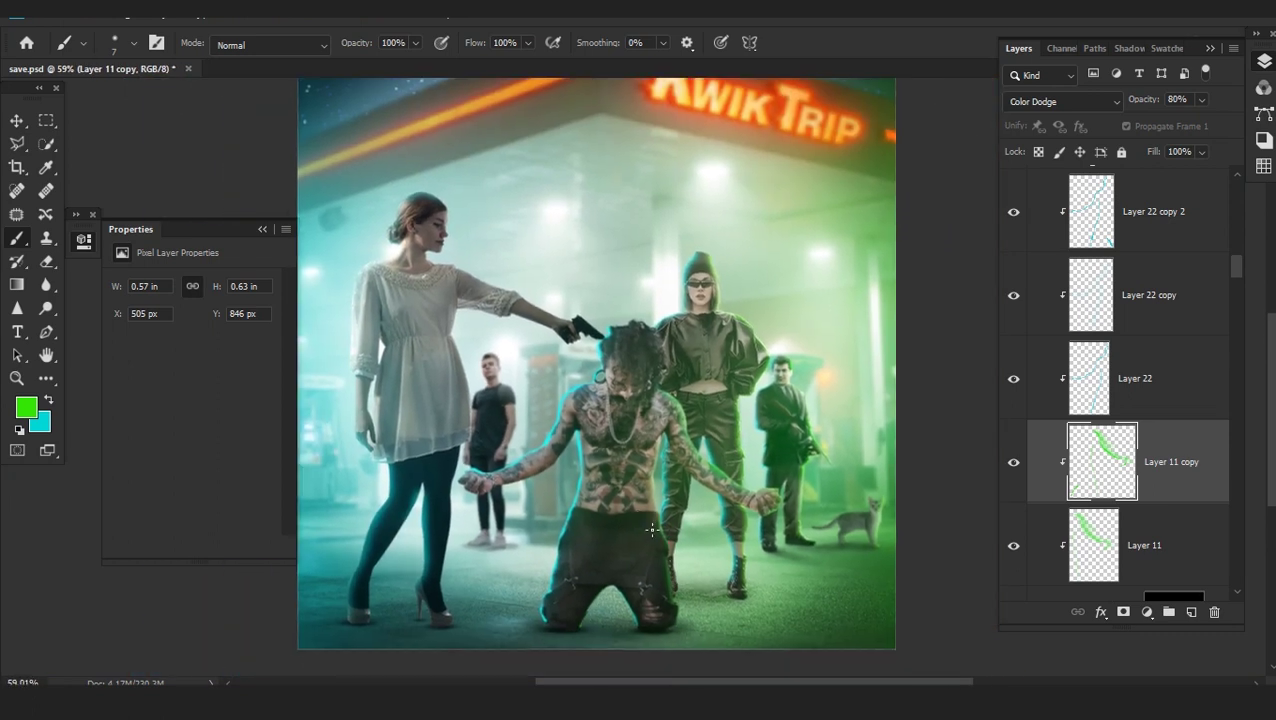
Add a cyan rim stroke along the kneeling man's other arm on the Linear Light rim layer
scroll(1125, 472, "up", 10)
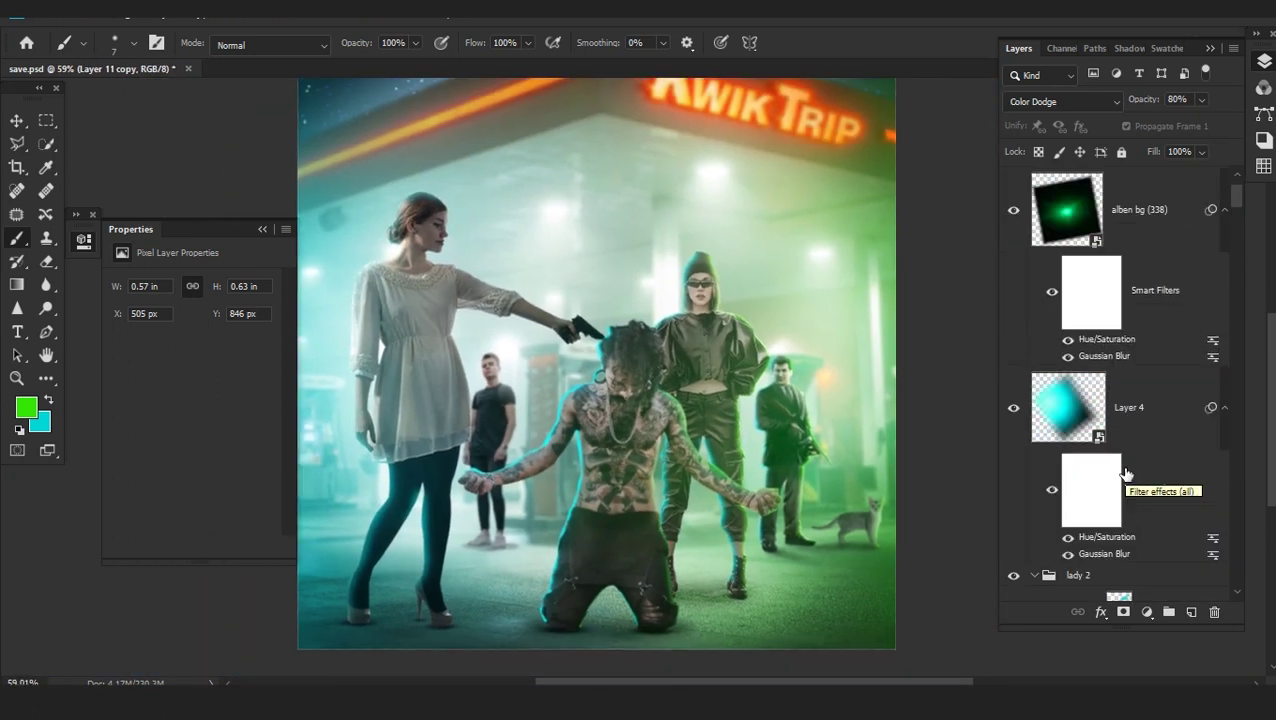
scroll(1126, 474, "down", 15)
left_click(1155, 397)
left_click(1190, 611)
left_click_drag(1155, 388, 1149, 271)
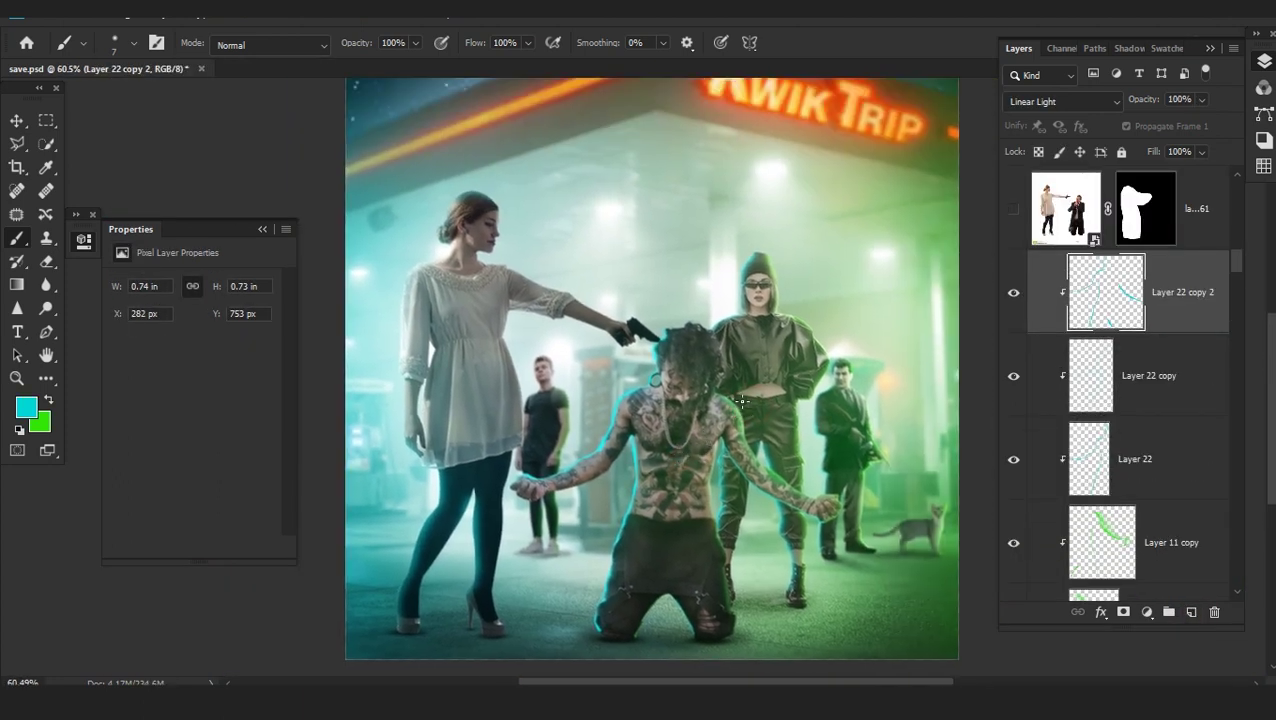
Add a Hue/Saturation adjustment above the topmost Brightness/Contrast layer and set its hue to +150
scroll(1129, 341, "up", 10)
left_click(1187, 243)
left_click(1147, 612)
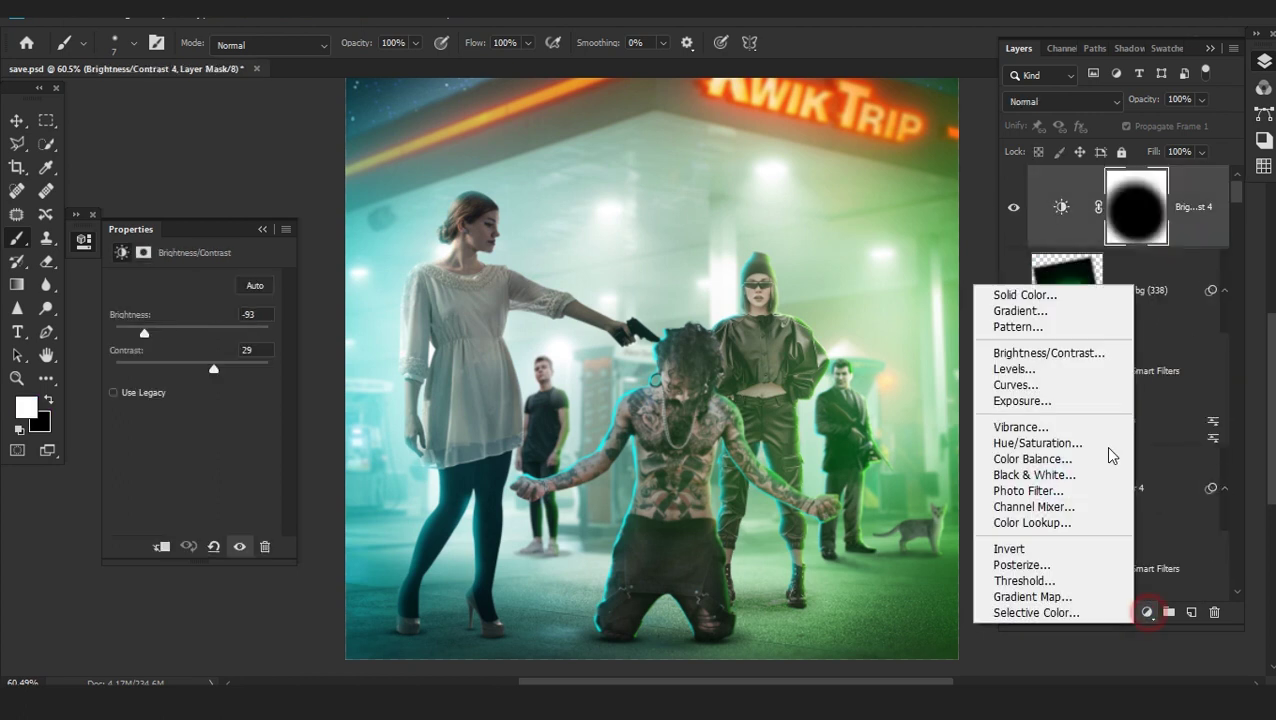
left_click(1040, 443)
scroll(706, 440, "down", 2)
left_click_drag(195, 345, 259, 357)
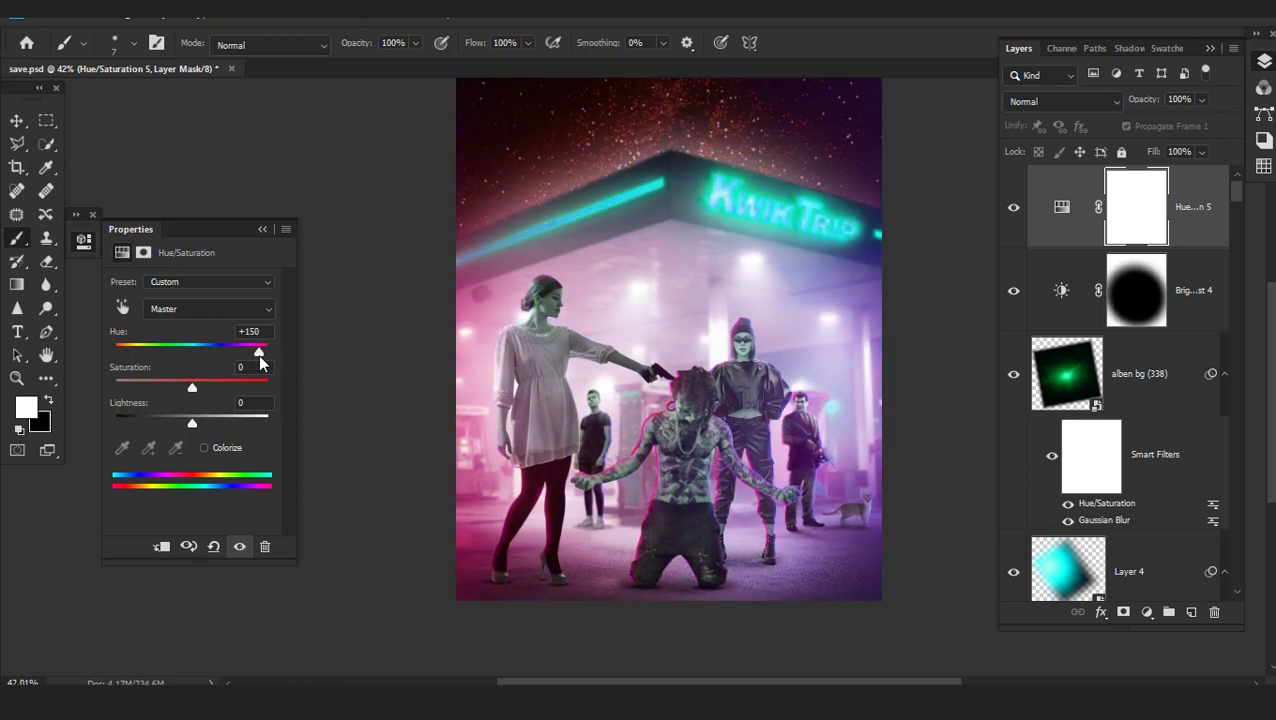
Invert the Hue/Saturation mask to black, set the soft brush to 74 px, and target the mask
key("ctrl+i")
right_click(511, 282)
left_click(136, 215)
key("Return")
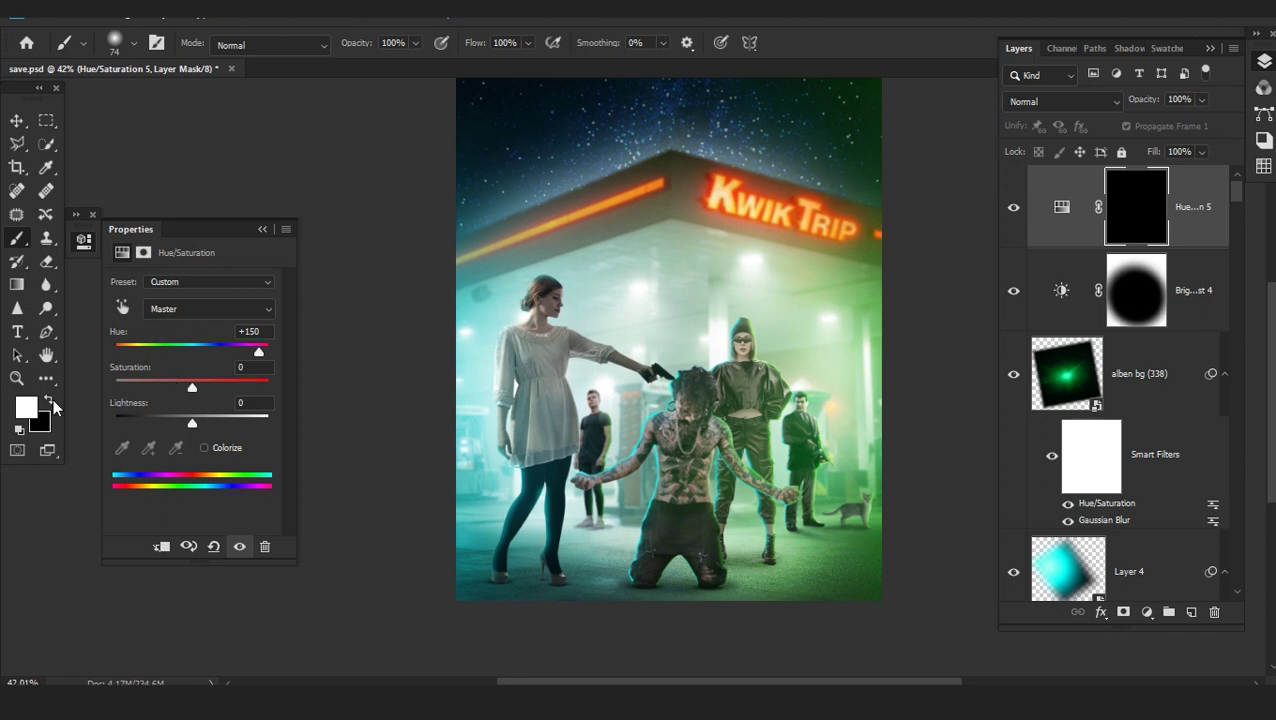
left_click(1128, 569)
scroll(1131, 568, "up", 2)
left_click(1136, 207)
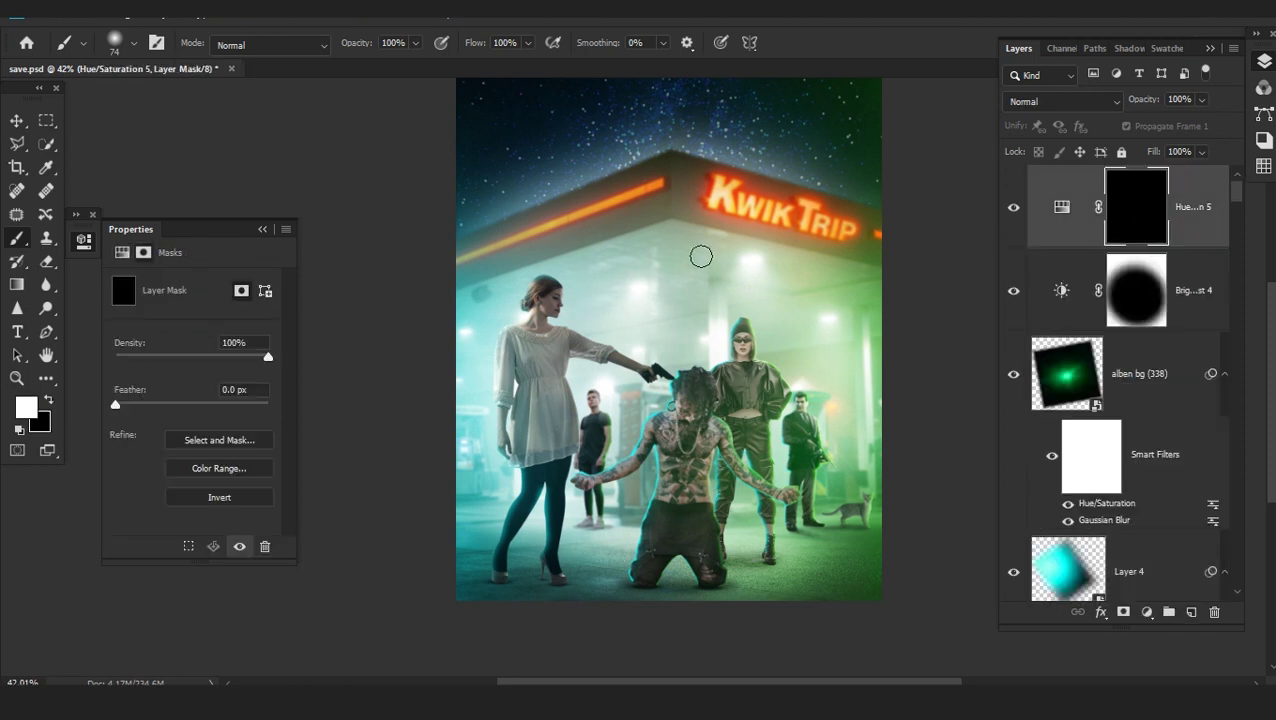
Undo the test stroke on the mask and set the white brush to 19% opacity and 156 px
scroll(759, 190, "up", 5)
mouse_move(916, 306)
left_mouse_down()
mouse_move(855, 305)
mouse_move(931, 296)
left_mouse_up()
key("ctrl+z")
left_click(441, 43)
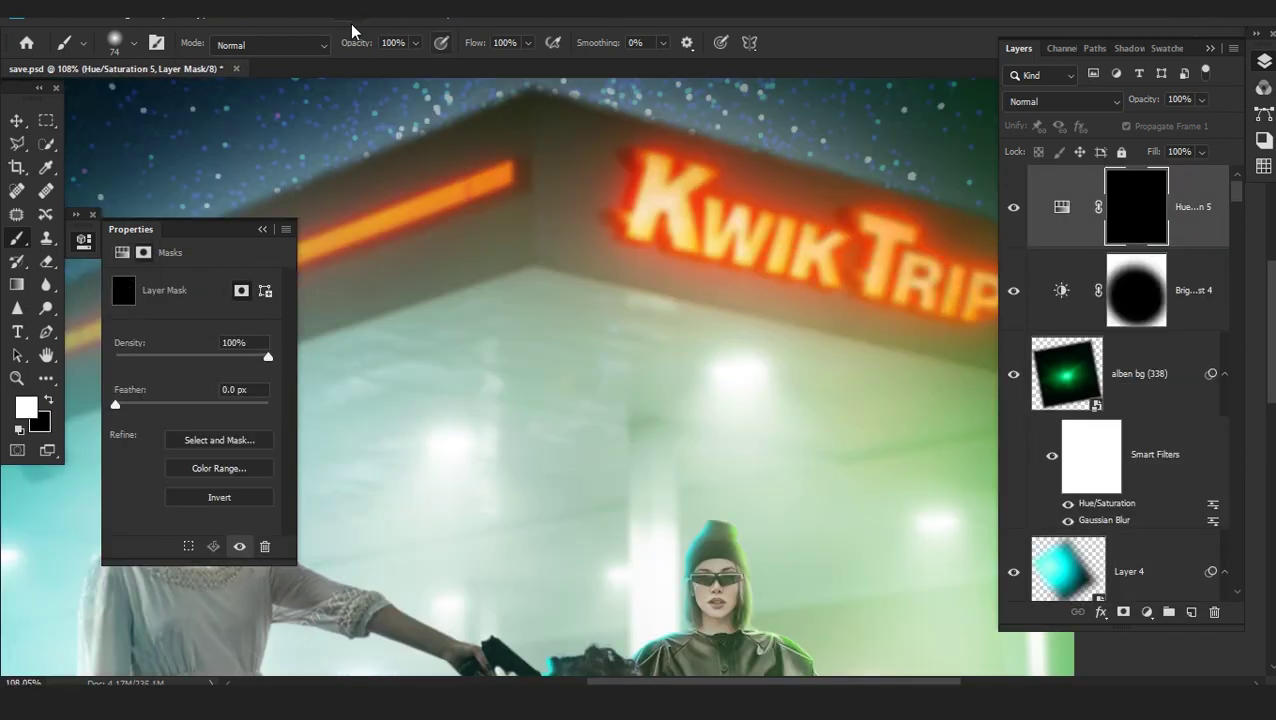
left_click_drag(301, 55, 285, 56)
right_click(292, 200)
left_click(182, 215)
key("Return")
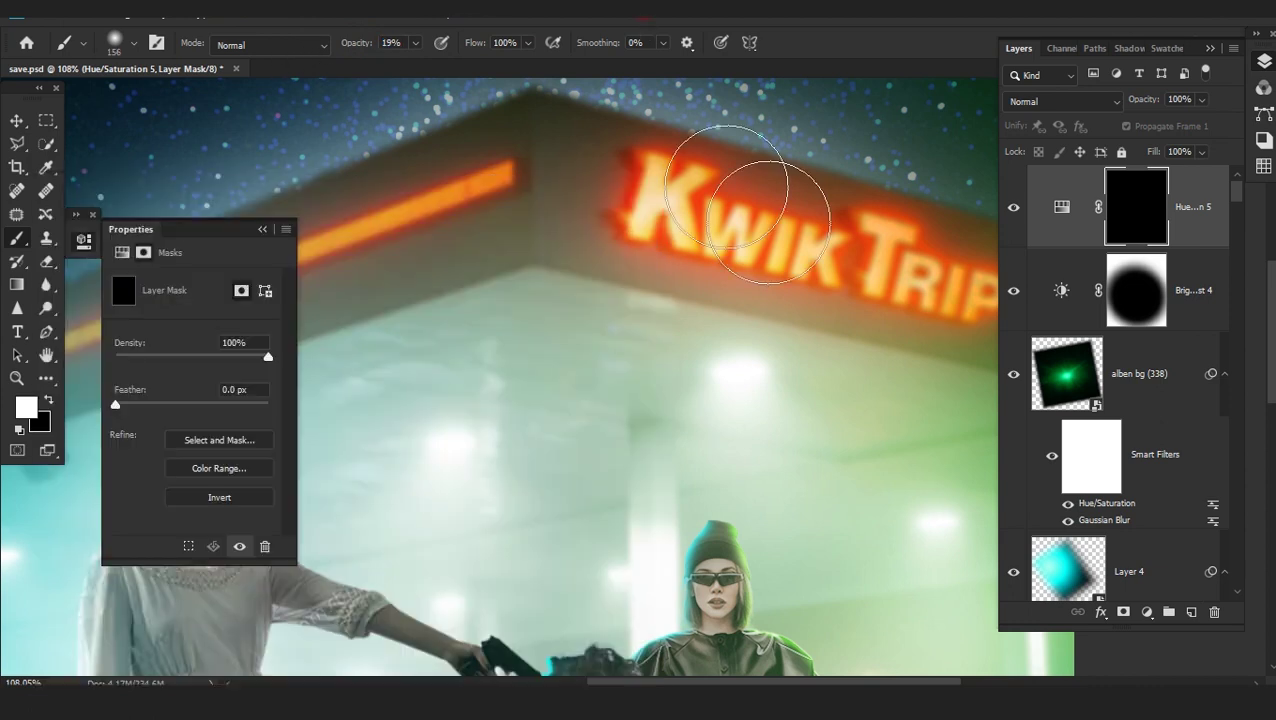
Paint white on the Hue/Saturation mask over the Kwik Trip sign and the neon roof stripe, refining with a 70 px brush
scroll(752, 199, "down", 2)
mouse_move(840, 284)
left_mouse_down()
mouse_move(579, 222)
mouse_move(619, 269)
mouse_move(625, 210)
mouse_move(714, 276)
mouse_move(645, 231)
left_mouse_up()
left_click_drag(517, 200, 778, 238)
mouse_move(778, 238)
left_mouse_down()
mouse_move(410, 296)
mouse_move(760, 239)
mouse_move(601, 316)
mouse_move(760, 256)
mouse_move(229, 411)
left_mouse_up()
mouse_move(376, 385)
left_mouse_down()
mouse_move(720, 256)
mouse_move(625, 290)
left_mouse_up()
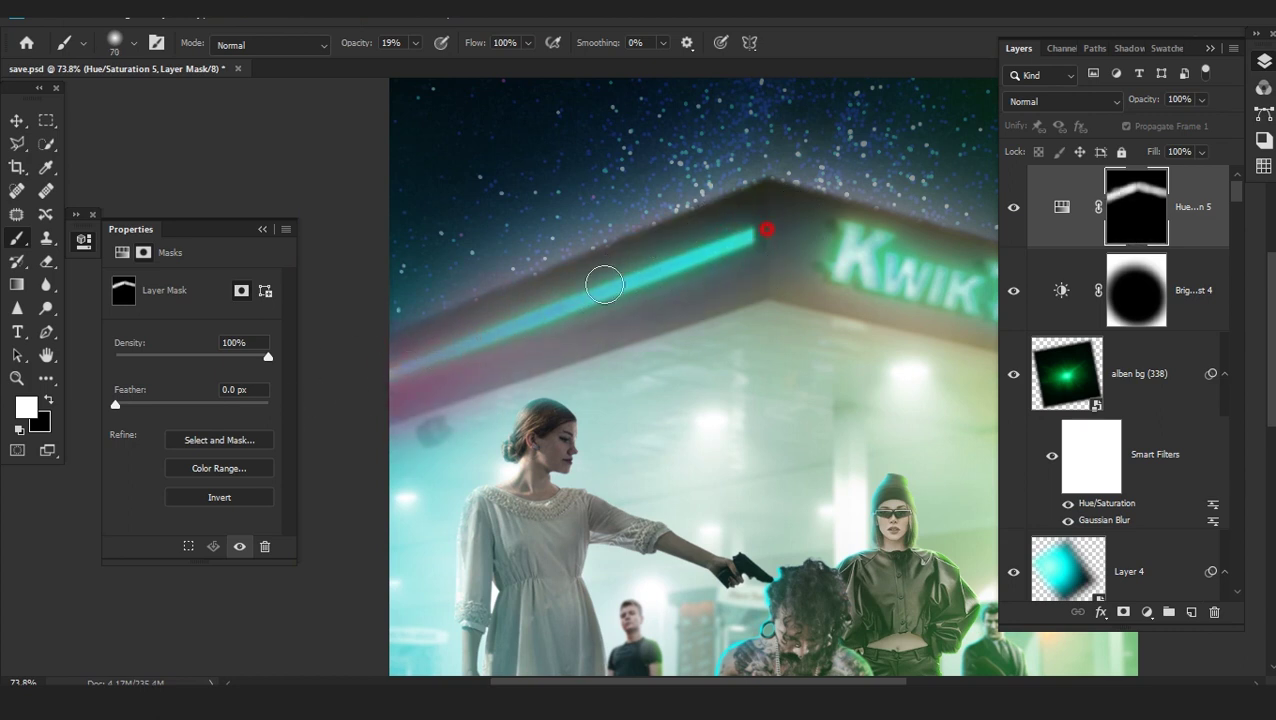
left_click_drag(709, 387, 384, 452)
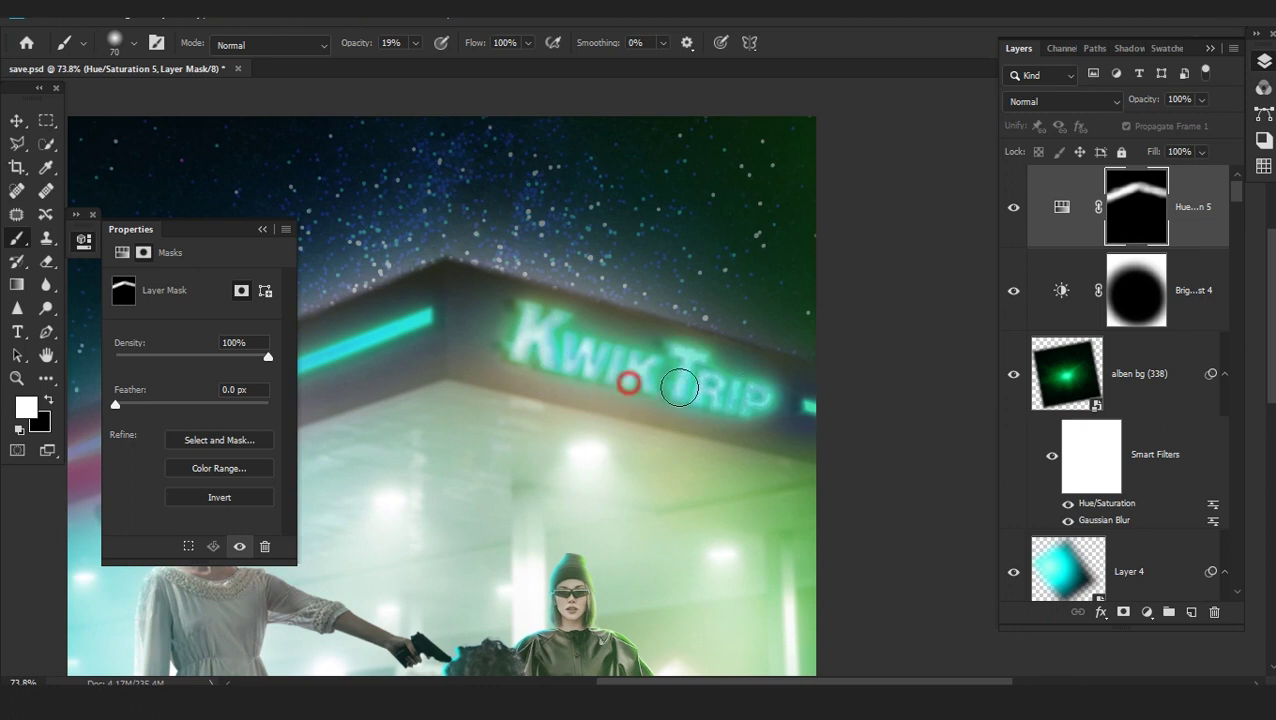
Create a new layer on top of the stack and prepare a 150 px soft cyan brush
scroll(891, 437, "down", 5)
left_click(1191, 611)
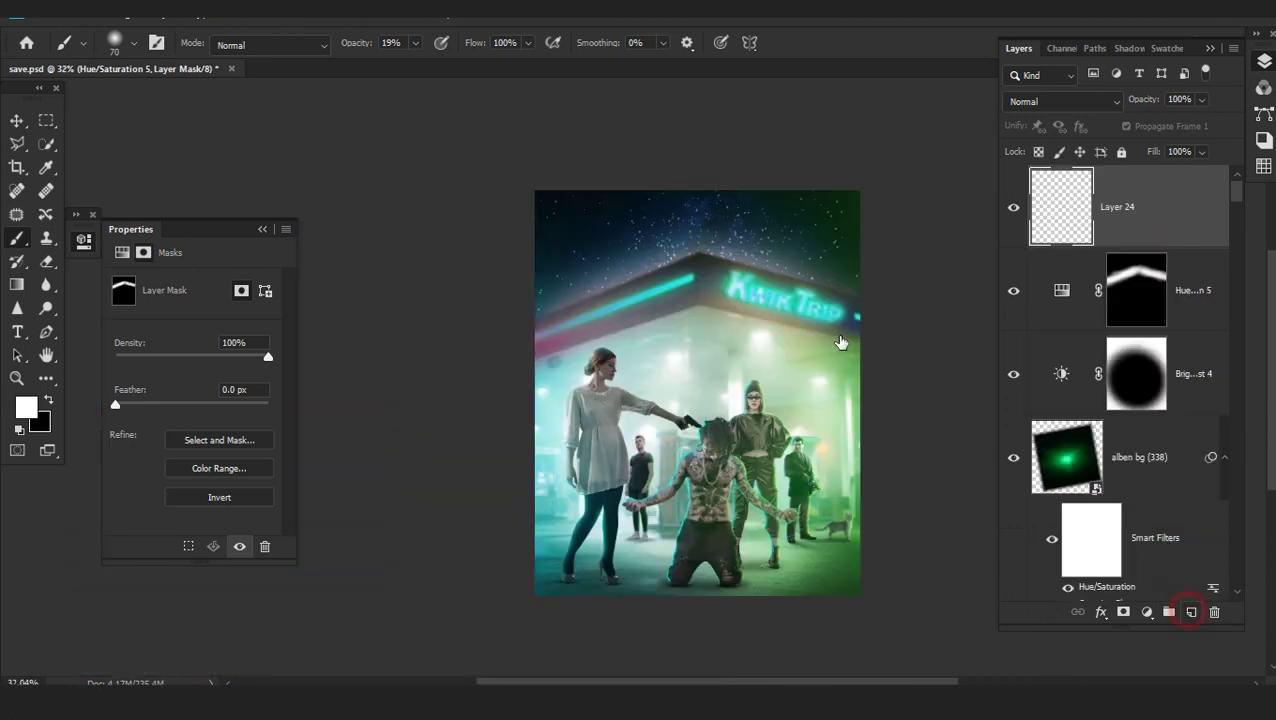
scroll(756, 252, "up", 5)
right_click(714, 249)
left_click(209, 216)
left_click(516, 20)
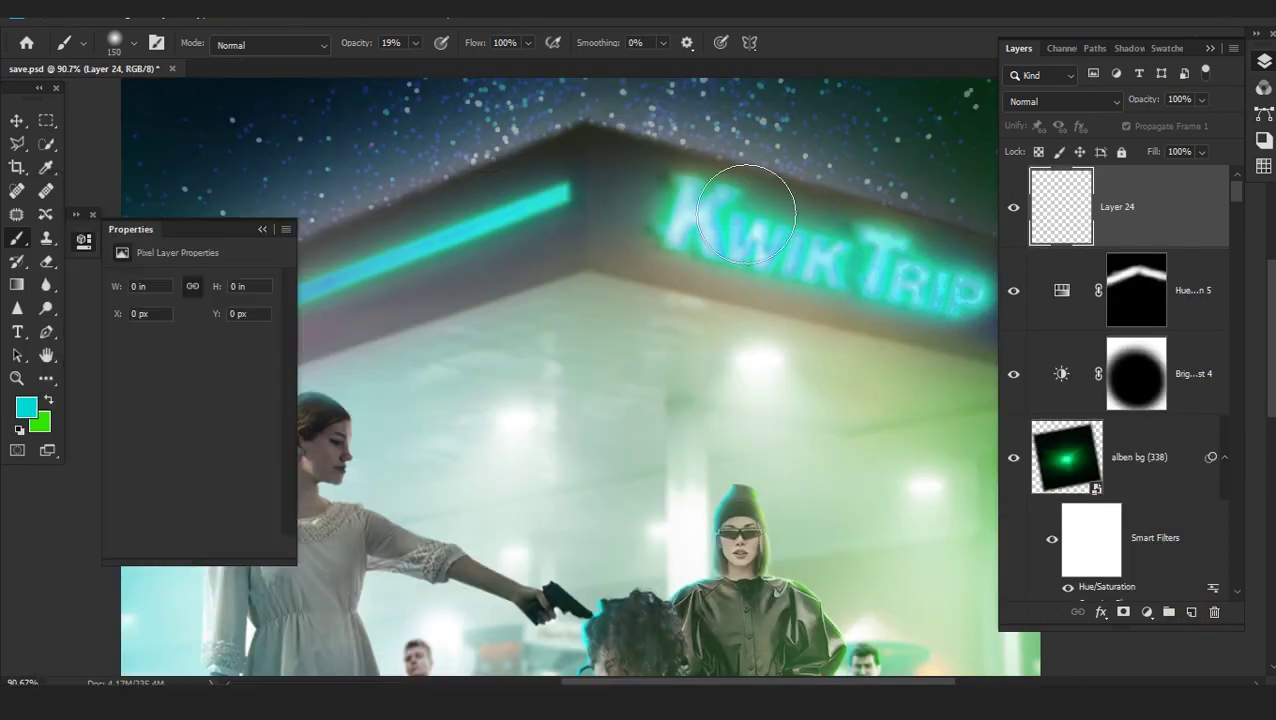
Paint a soft cyan glow over the Kwik Trip sign and the neon stripe on the new layer
left_click_drag(752, 208, 863, 258)
left_click(940, 281)
scroll(914, 306, "down", 4)
left_click_drag(914, 306, 882, 308)
mouse_move(772, 304)
left_mouse_down()
mouse_move(720, 268)
mouse_move(659, 285)
mouse_move(549, 252)
mouse_move(457, 254)
mouse_move(344, 330)
left_mouse_up()
scroll(344, 330, "down", 1)
Set the sign glow layer to Color Dodge at 53% opacity
left_click(1060, 101)
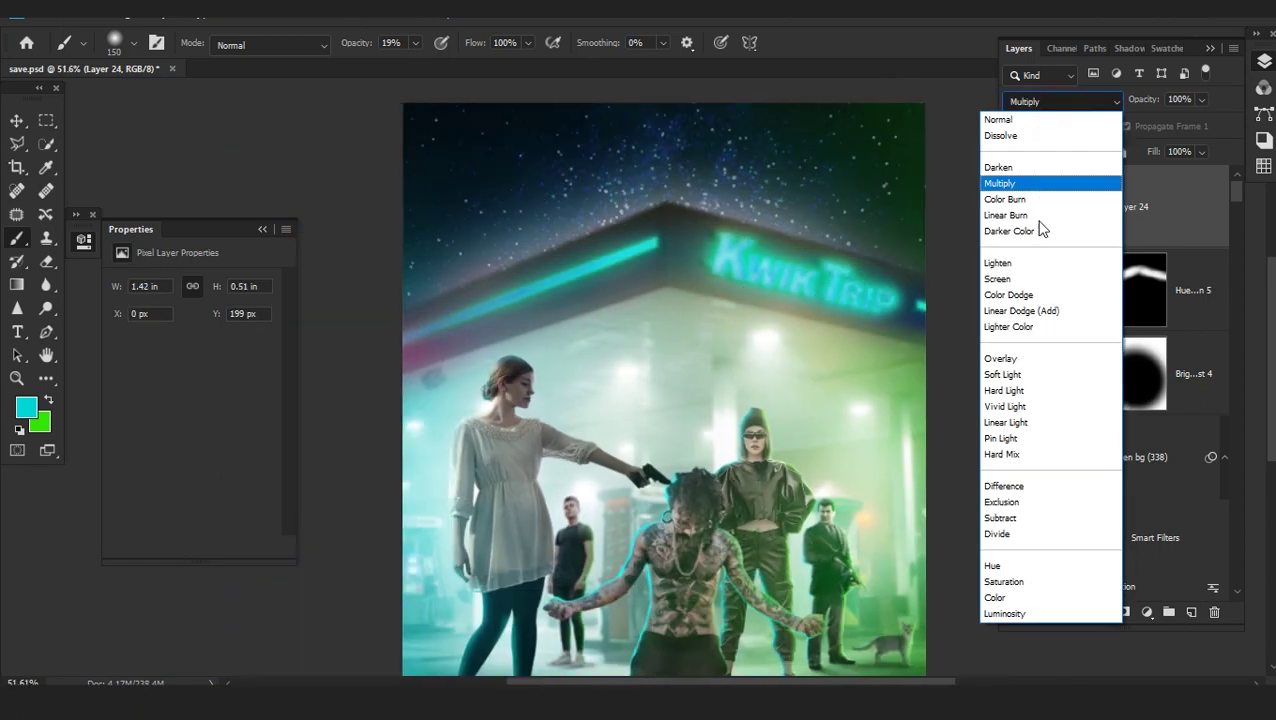
left_click(1040, 295)
left_click_drag(1140, 100, 1104, 113)
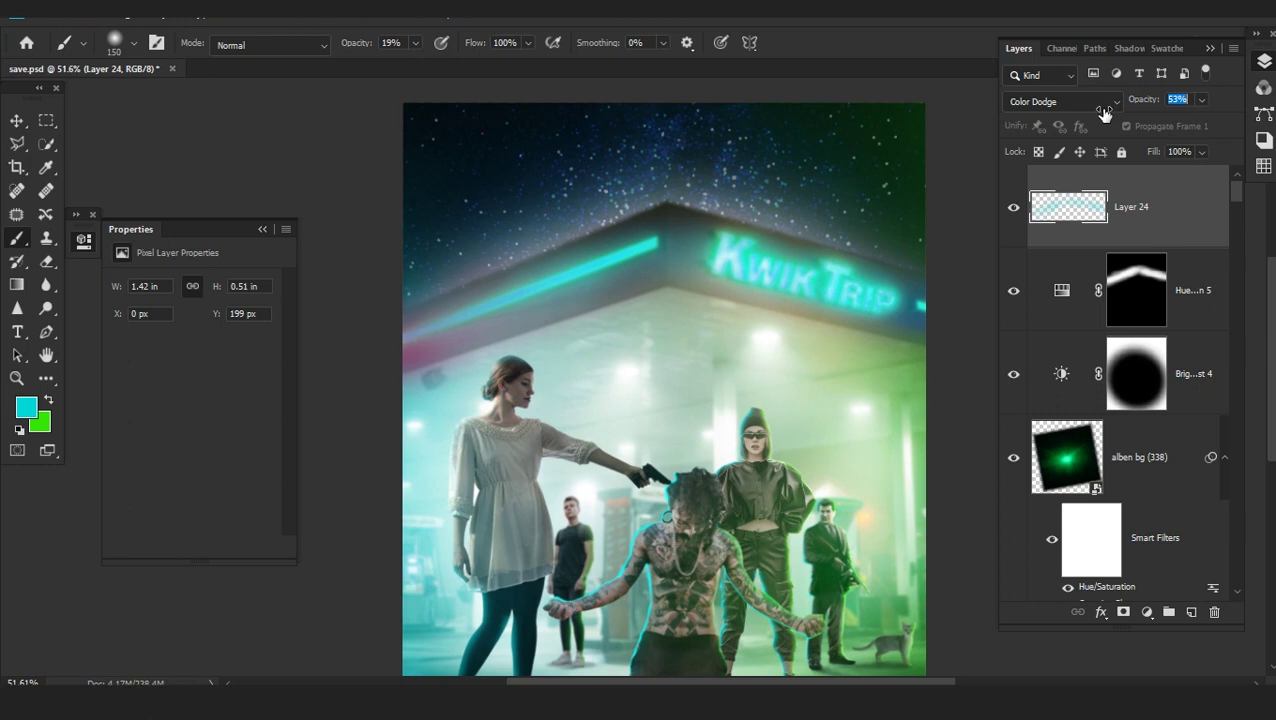
scroll(642, 423, "down", 1)
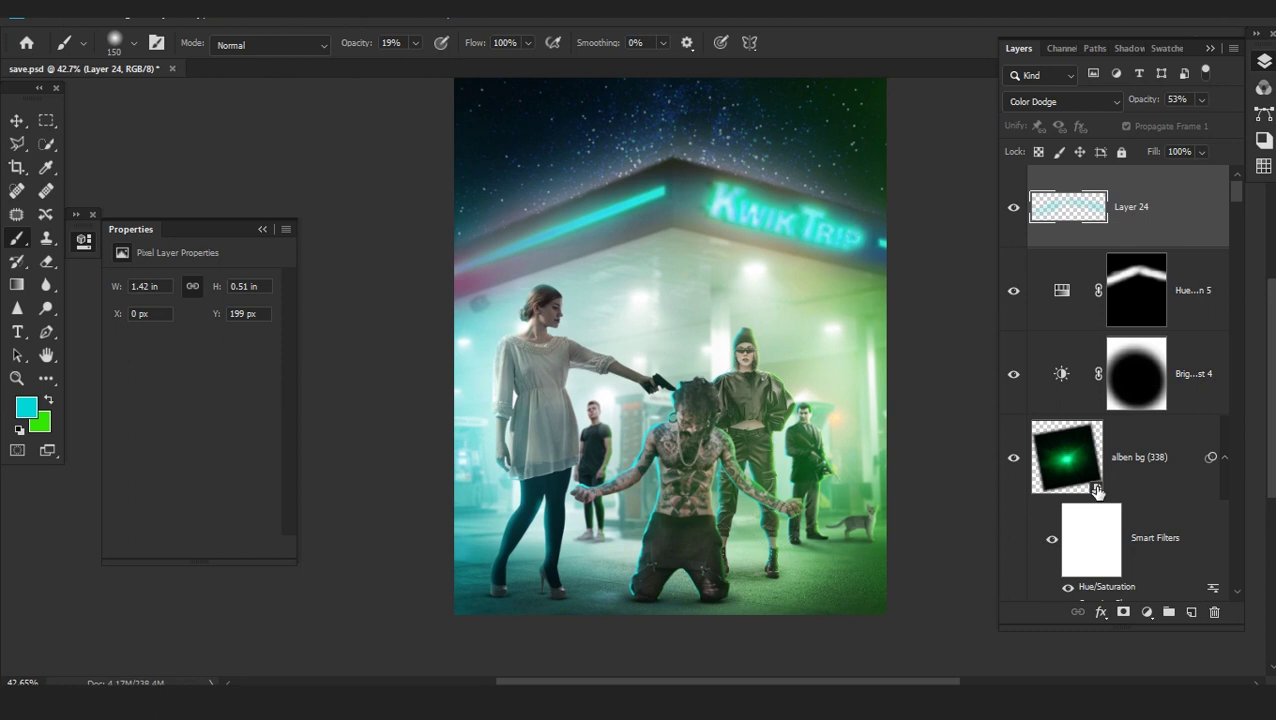
Create a new layer directly above the Layer 8 copy 2 shadow and set the foreground colour to dark teal 062124
scroll(1110, 490, "down", 10)
left_click(1141, 463)
left_click(1191, 612)
left_click(28, 407)
left_click(561, 546)
left_click(1146, 163)
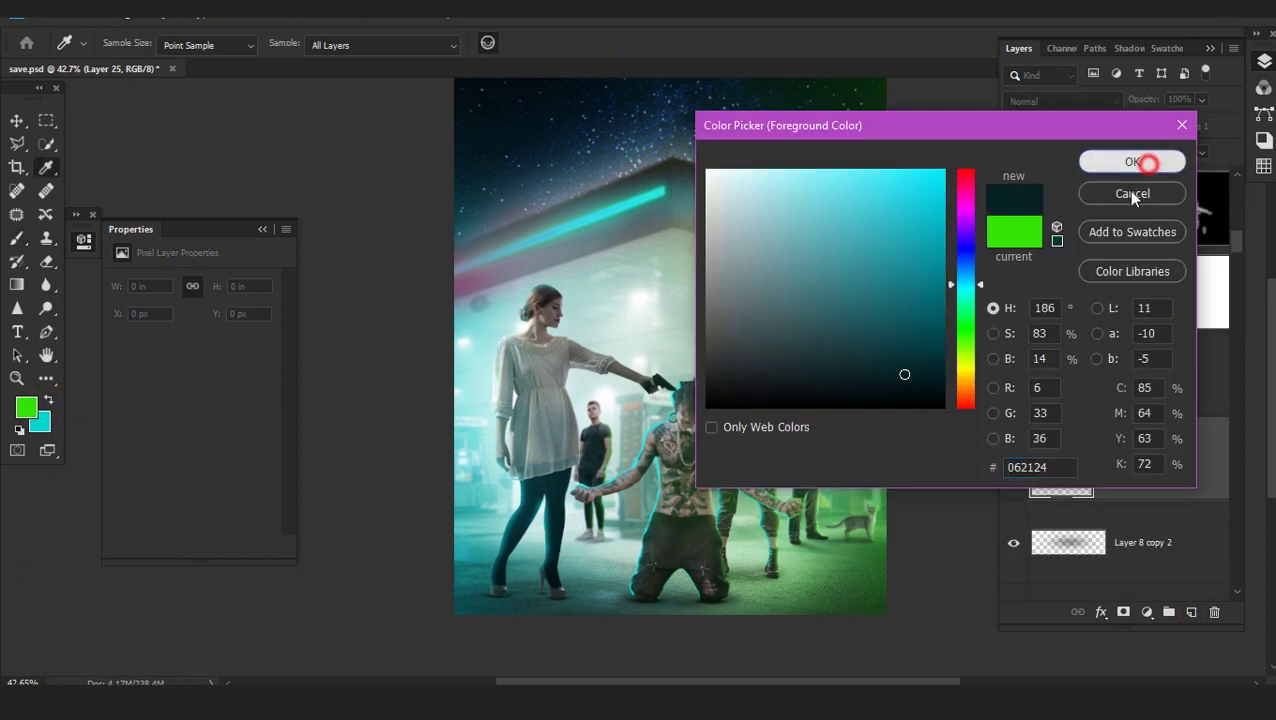
Flatten the 150 px soft brush into a wide horizontal ellipse and paint a ground shadow beneath the woman's shoes
scroll(523, 598, "up", 6)
right_click(578, 518)
left_click(44, 200)
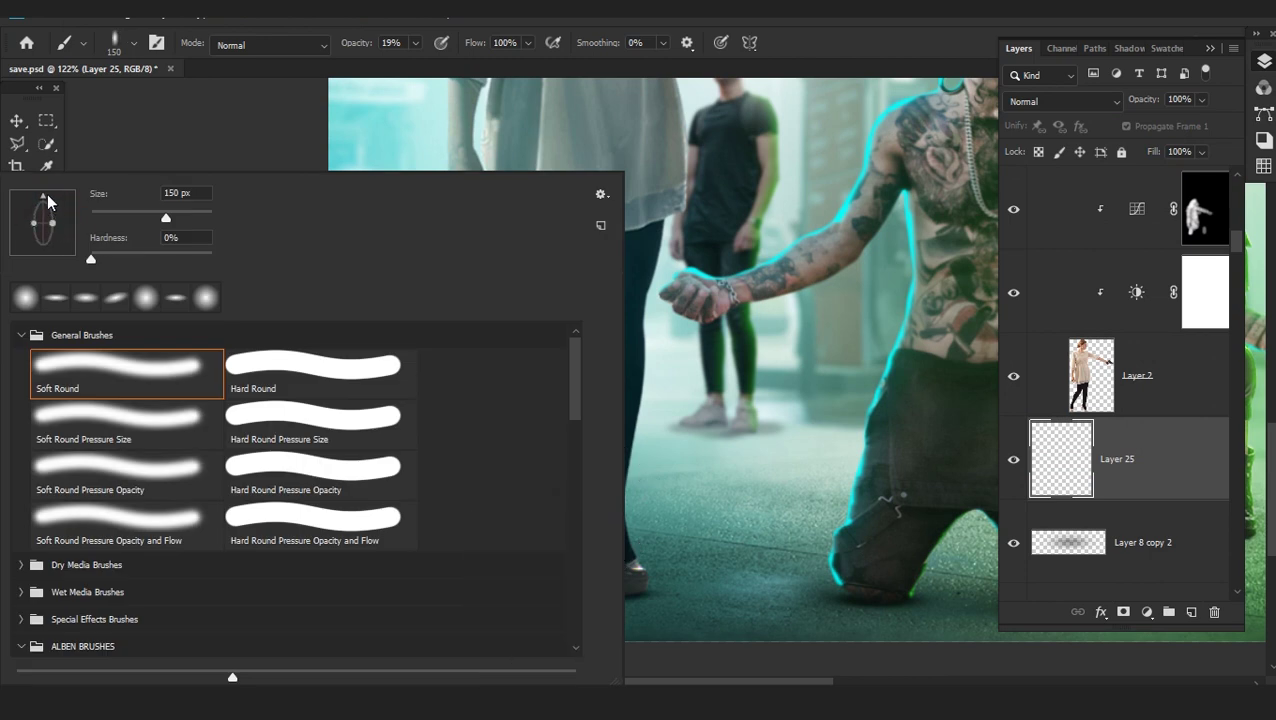
left_click(465, 109)
left_click(541, 581)
left_click(505, 580)
left_click(570, 587)
Set the new shadow layer to Multiply, extend the shadow under both shoes, and set the layer opacity to 71%
left_click(1042, 101)
left_click(1018, 185)
left_click(430, 590)
left_click(528, 588)
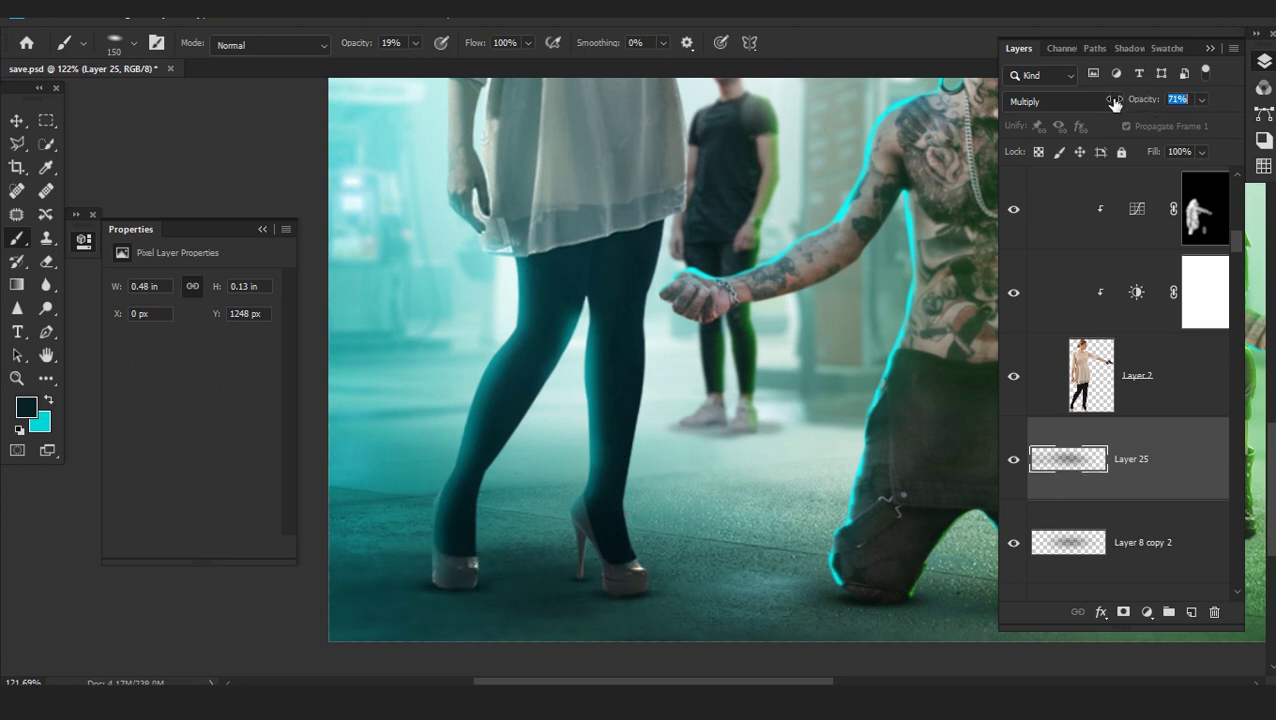
Toggle the visibility of the Layer 8 shadow layers to examine what each one contributes
left_click(1104, 548)
scroll(1104, 548, "down", 2)
left_click(1015, 470)
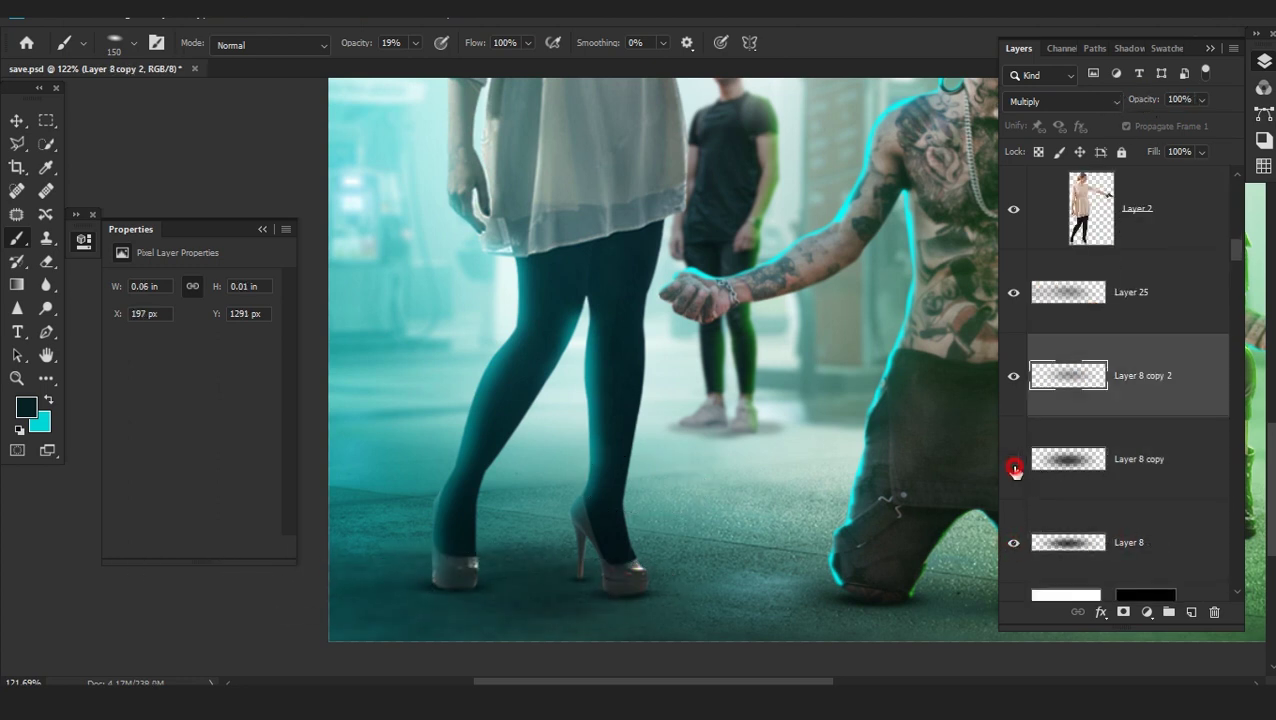
scroll(1037, 540, "down", 2)
left_click(1014, 378)
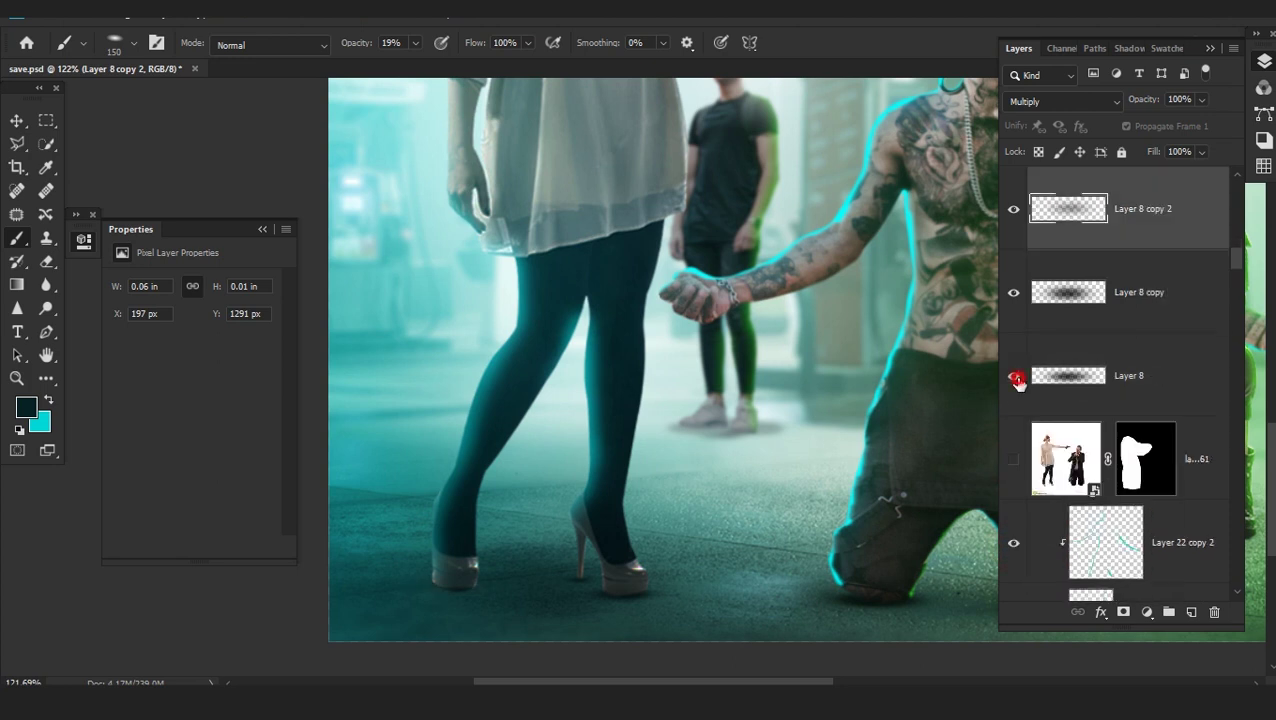
scroll(1050, 470, "up", 3)
left_click(1015, 543)
left_click(1097, 548)
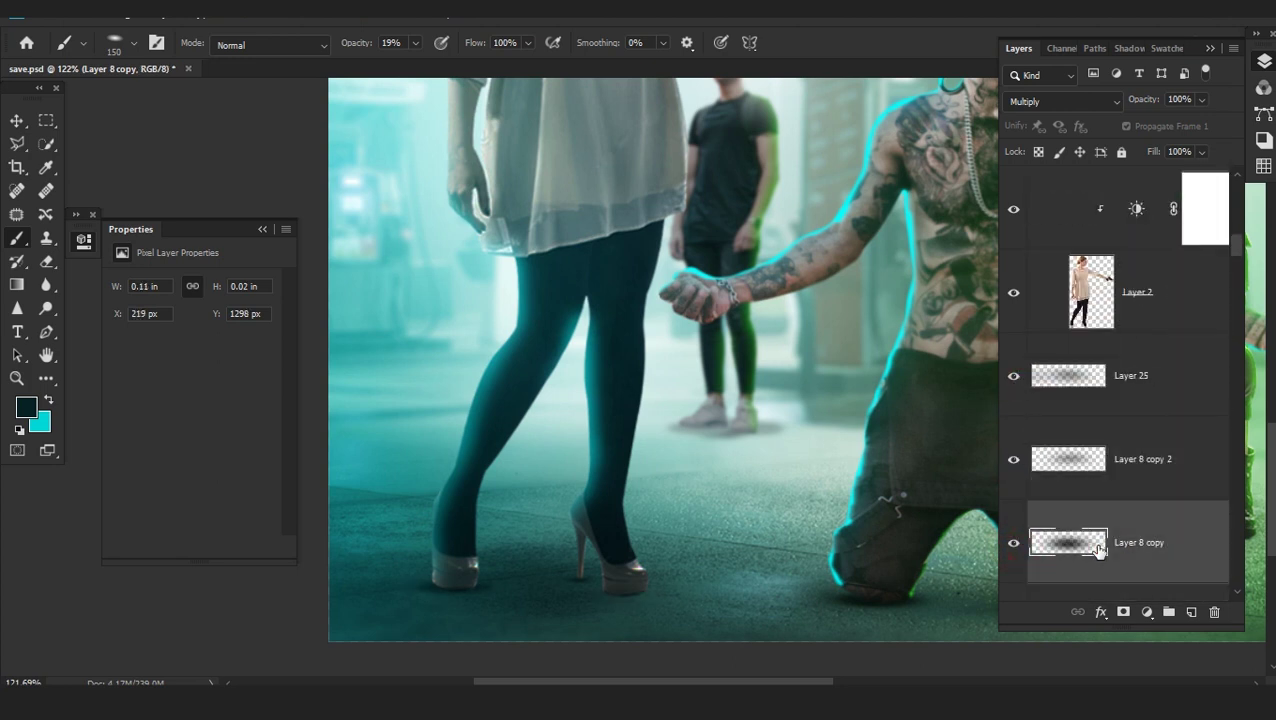
Add a clipped Multiply layer above the woman's Color Balance adjustment and darken the bottoms of both shoes with the 150 px brush
scroll(1140, 380, "up", 4)
left_click(1198, 298)
left_click(1191, 612)
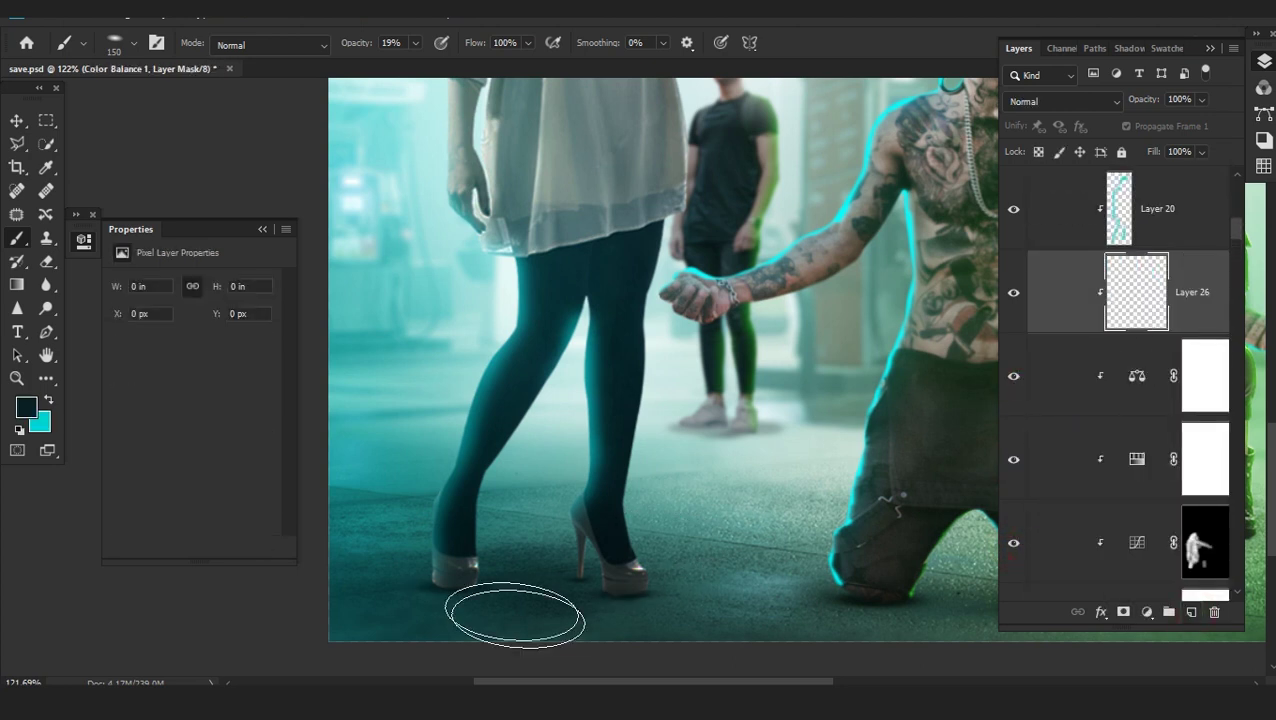
scroll(441, 606, "up", 4)
left_click(444, 604)
left_click(1063, 101)
left_click(1080, 177)
left_click(456, 597)
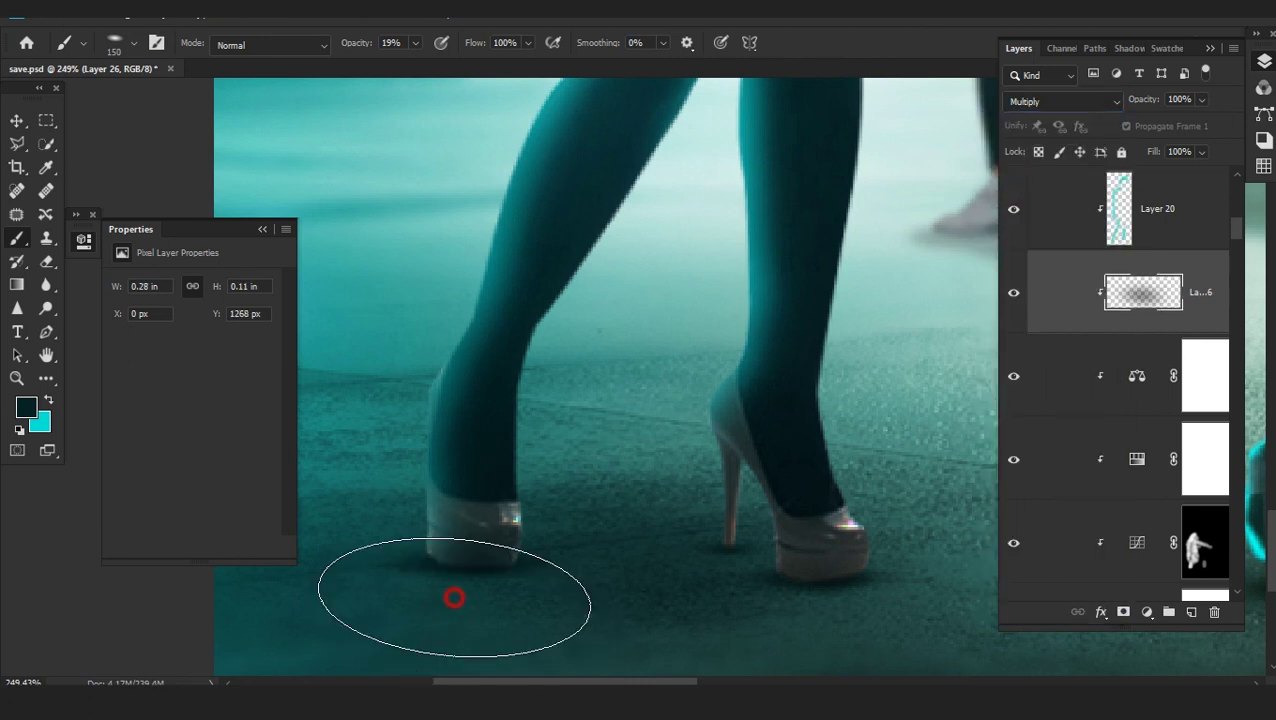
left_click(838, 607)
left_click(834, 628)
Reduce the brush to 45 px and shade the woman's high heels on the clipped Multiply layer
key("bracketleft")
key("bracketleft")
key("bracketleft")
key("bracketleft")
key("bracketleft")
key("bracketleft")
key("bracketleft")
key("bracketleft")
left_click(703, 484)
left_click(763, 518)
left_click(492, 541)
left_click(570, 587)
scroll(868, 592, "down", 8)
left_click_drag(918, 450, 786, 521)
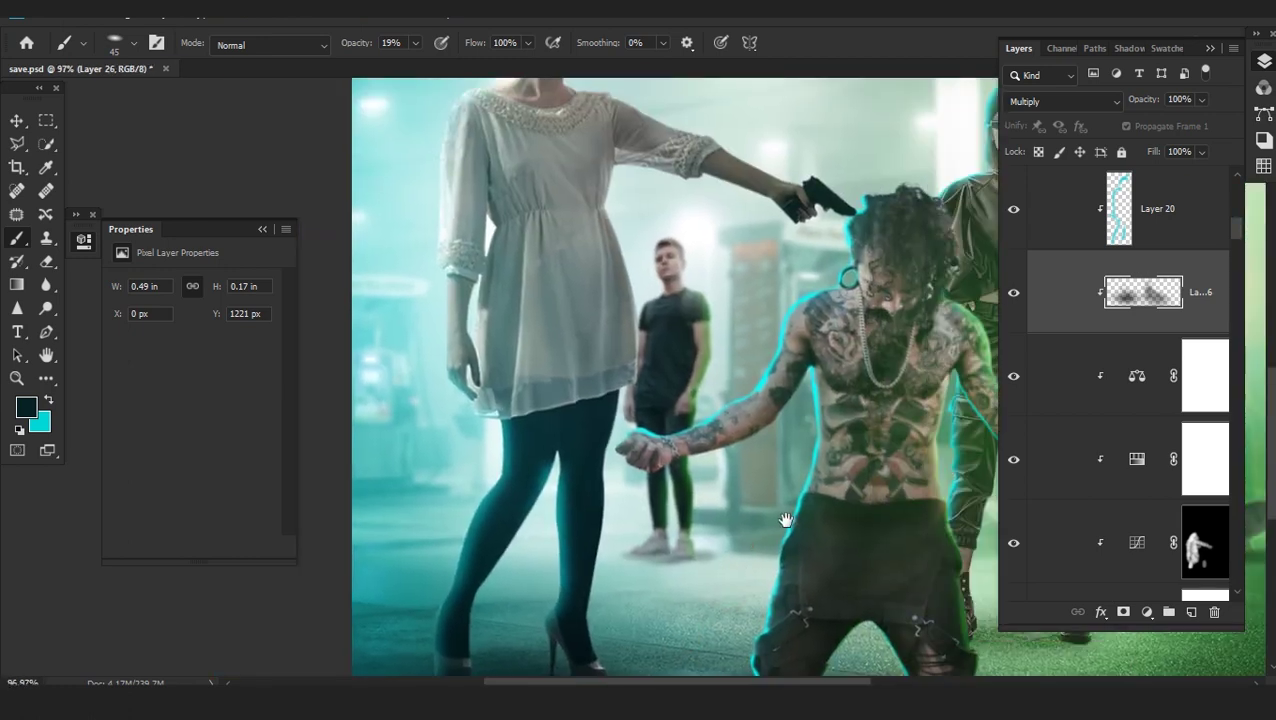
Examine the whole composite and look through the layers inside and below the lady 2 group
scroll(800, 510, "down", 3)
scroll(843, 474, "down", 1)
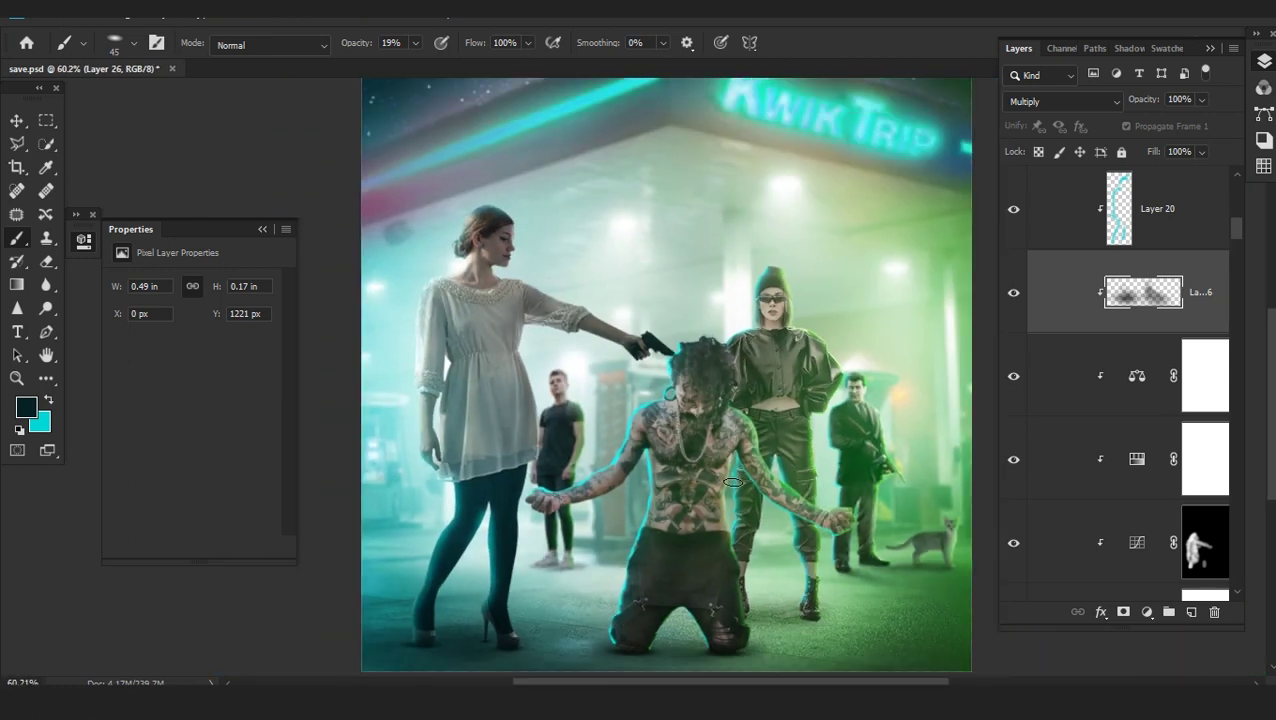
scroll(739, 477, "down", 2)
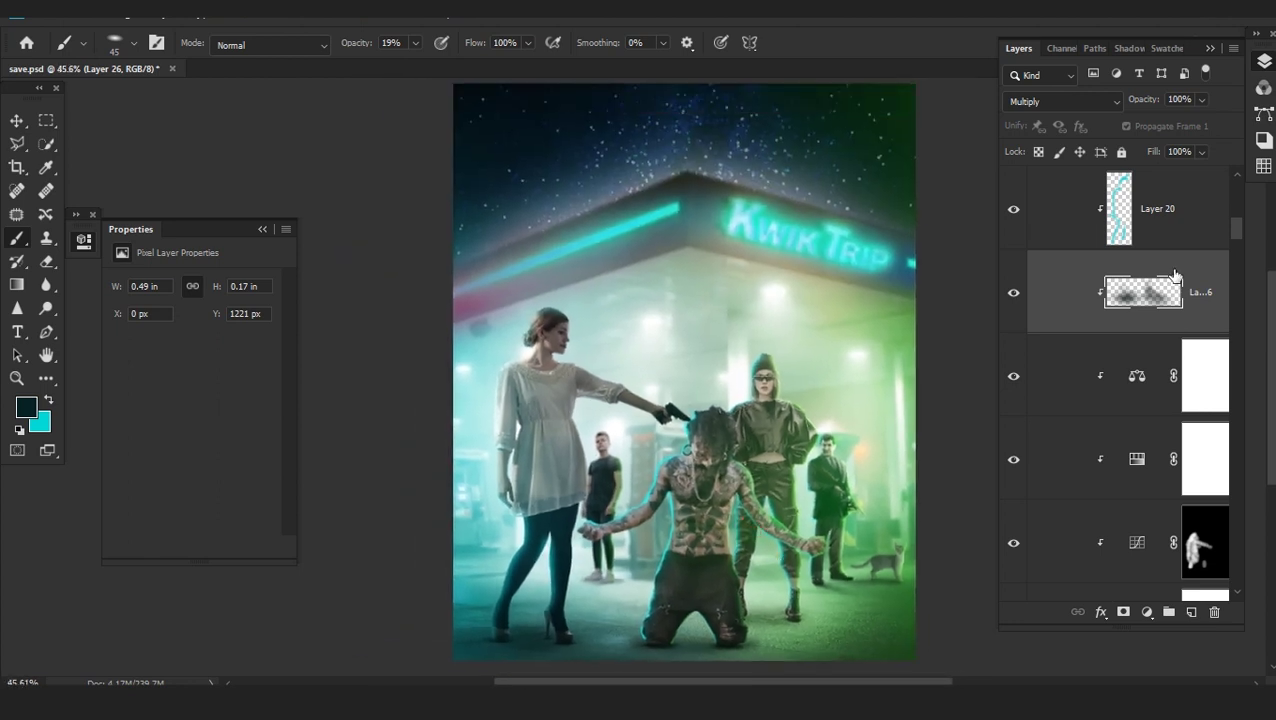
scroll(1175, 276, "up", 3)
left_click(1034, 324)
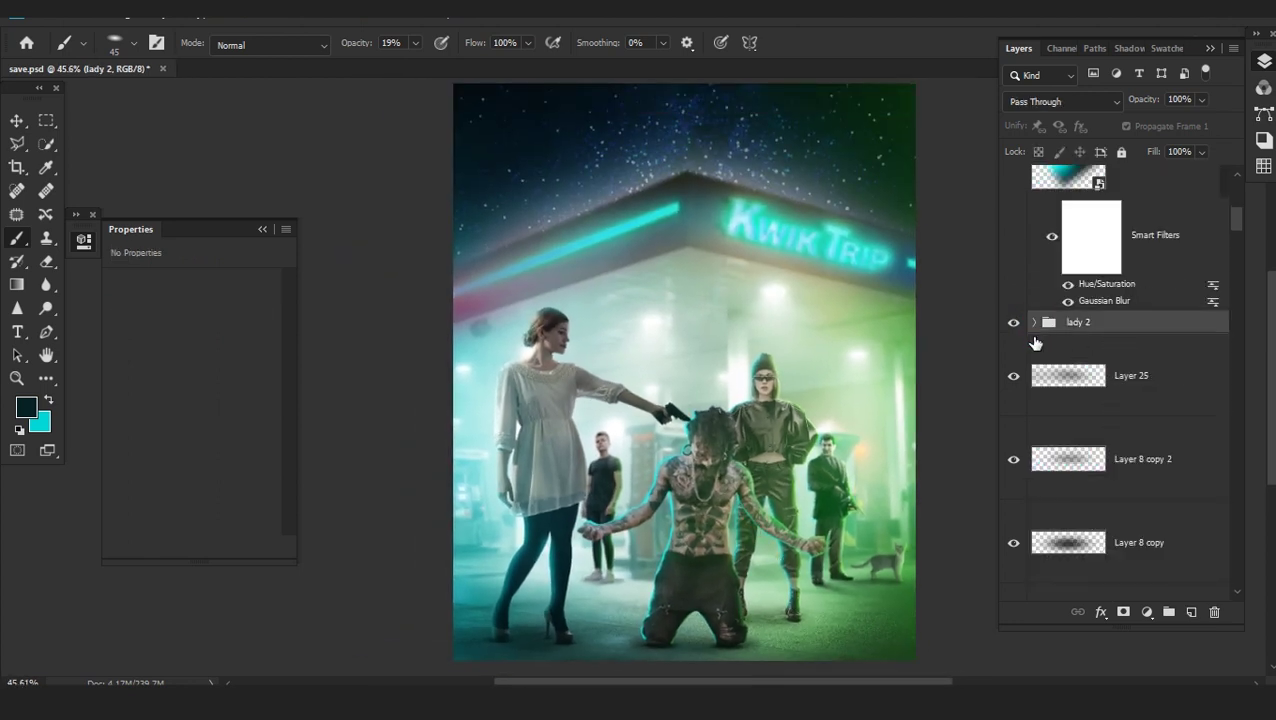
left_click(1034, 322)
scroll(1185, 399, "down", 6)
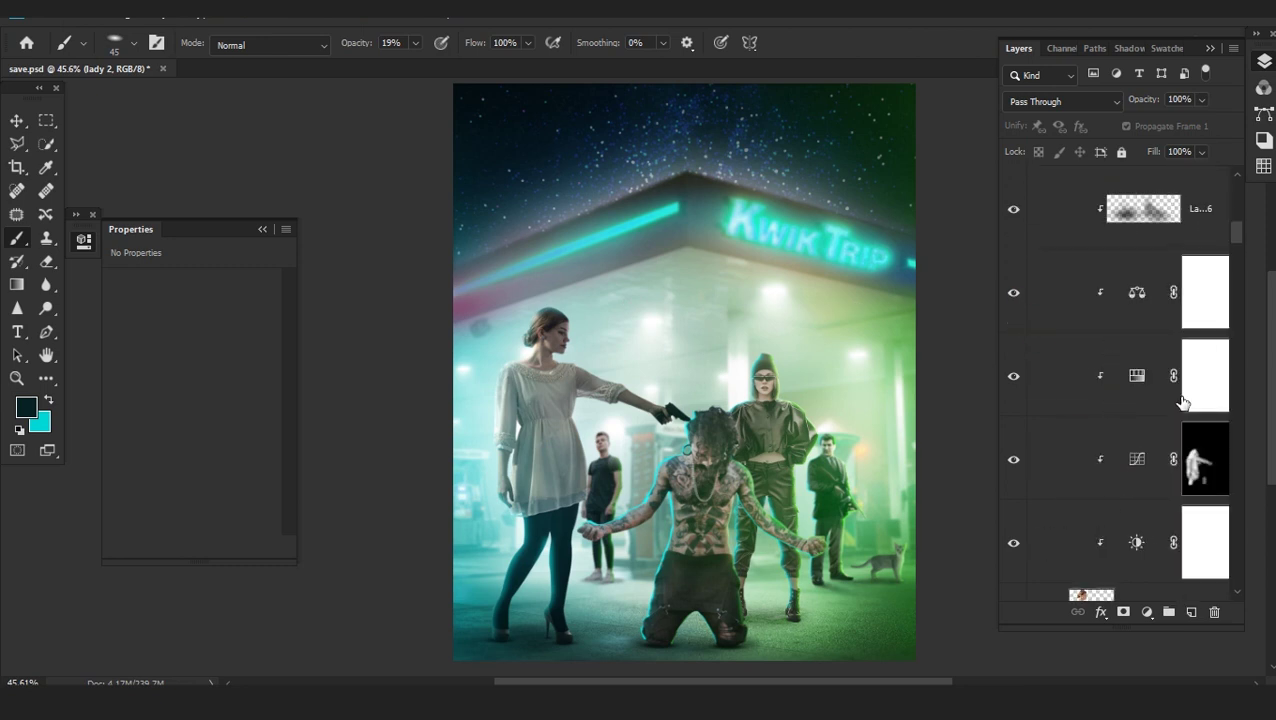
scroll(1185, 399, "up", 6)
left_click(1034, 322)
left_click_drag(712, 374, 772, 368)
scroll(771, 368, "down", 3)
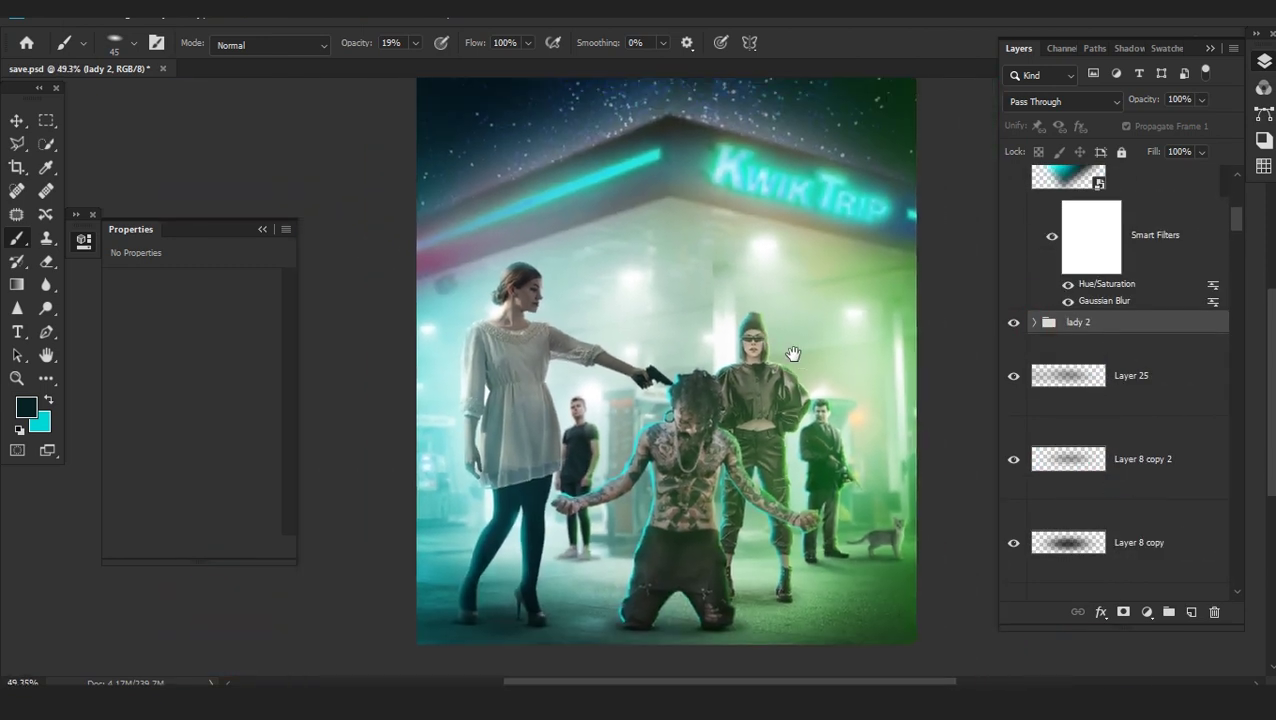
scroll(1077, 397, "up", 3)
scroll(1077, 397, "down", 4)
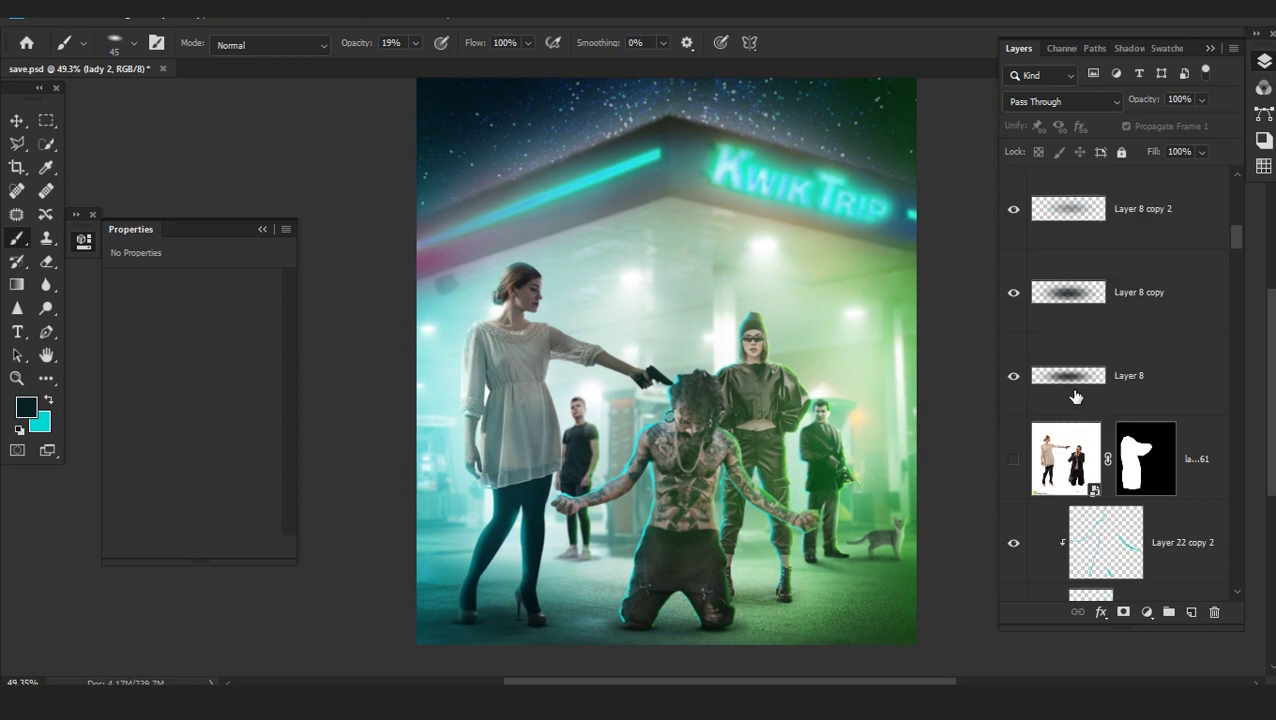
Add a clipped Hue/Saturation adjustment above Layer 20 copy in the lady 2 group and turn on Colorize
left_click(1034, 239)
left_click(1170, 302)
left_click(1147, 613)
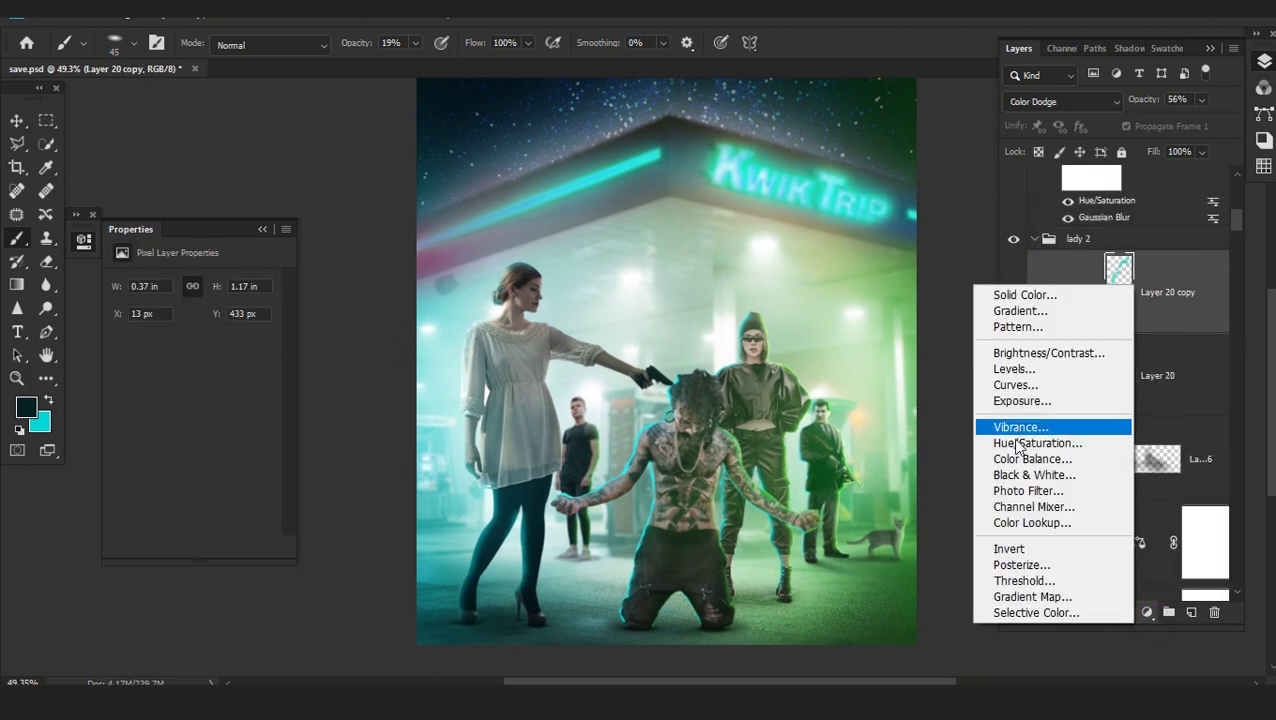
left_click(1026, 443)
left_click_drag(192, 352, 233, 352)
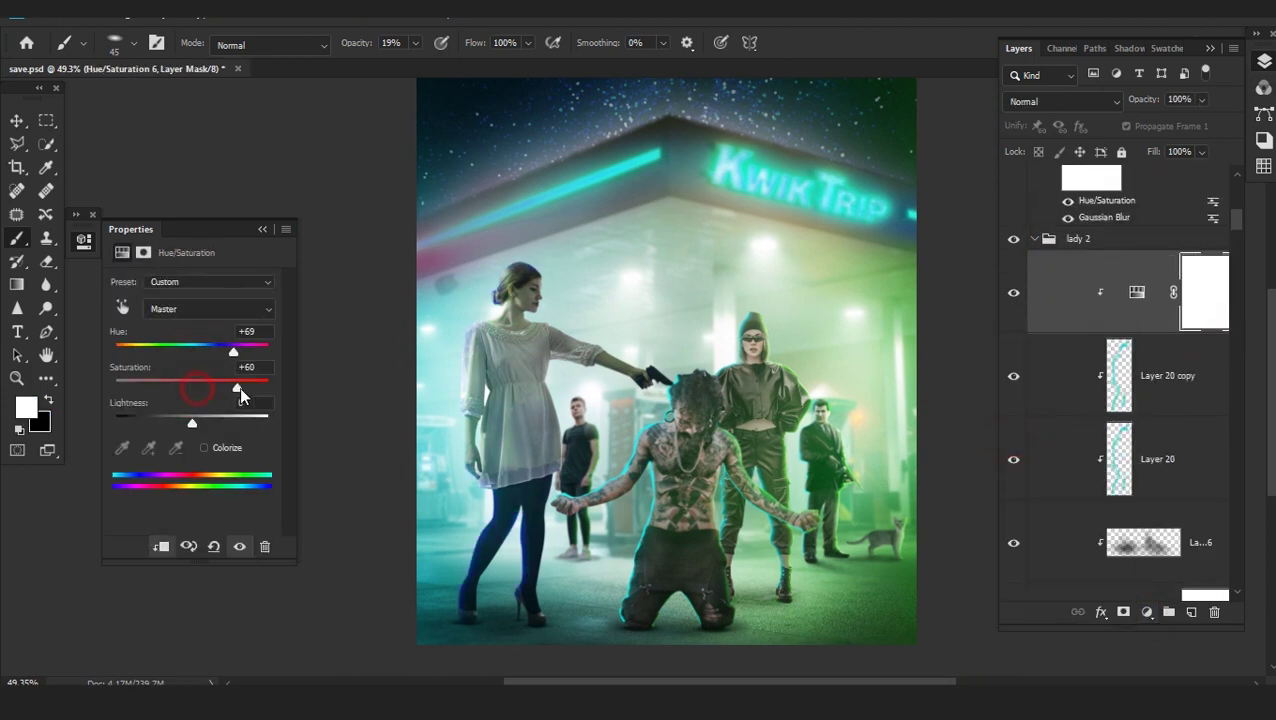
mouse_move(193, 426)
left_mouse_down()
mouse_move(236, 425)
mouse_move(200, 425)
left_mouse_up()
left_click(205, 448)
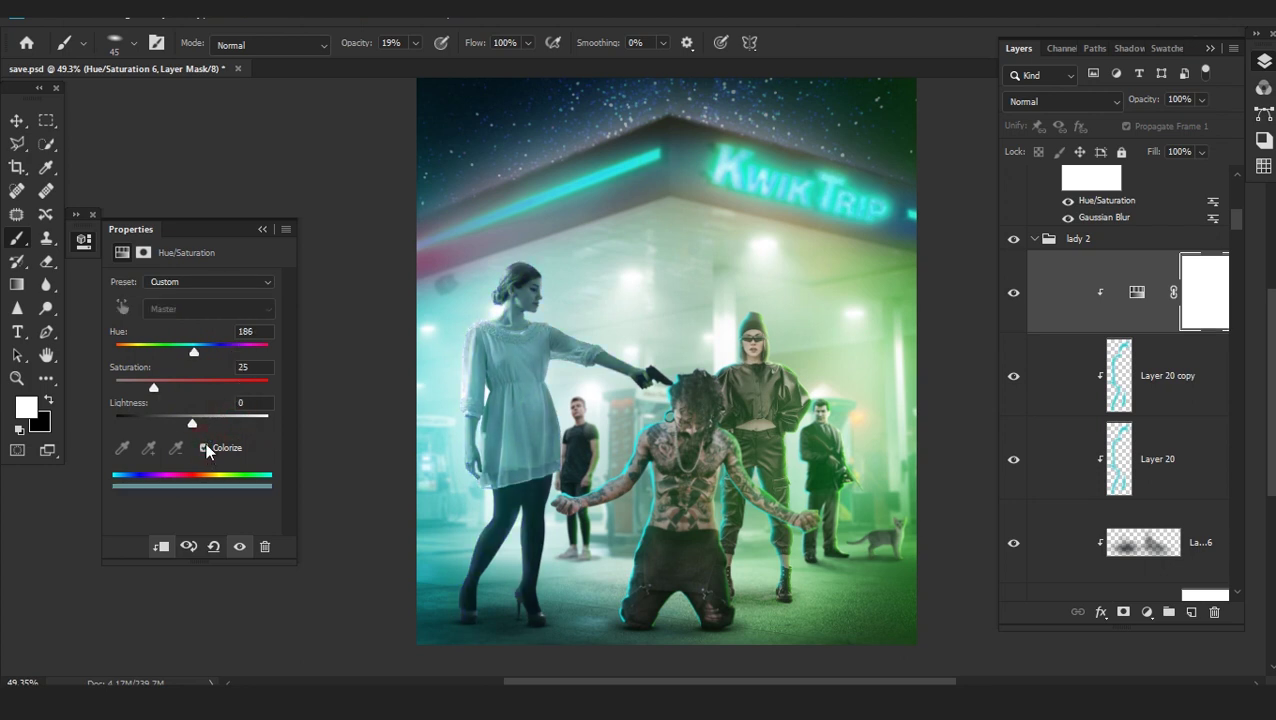
Set the colorizing adjustment to Hue 168, Saturation 21 and Lightness -14, and compare the woman with and without it
mouse_move(208, 350)
left_mouse_down()
mouse_move(100, 350)
mouse_move(293, 368)
mouse_move(207, 370)
left_mouse_up()
mouse_move(182, 423)
left_mouse_down()
mouse_move(112, 425)
mouse_move(185, 414)
left_mouse_up()
mouse_move(208, 352)
left_mouse_down()
mouse_move(52, 358)
mouse_move(189, 355)
left_mouse_up()
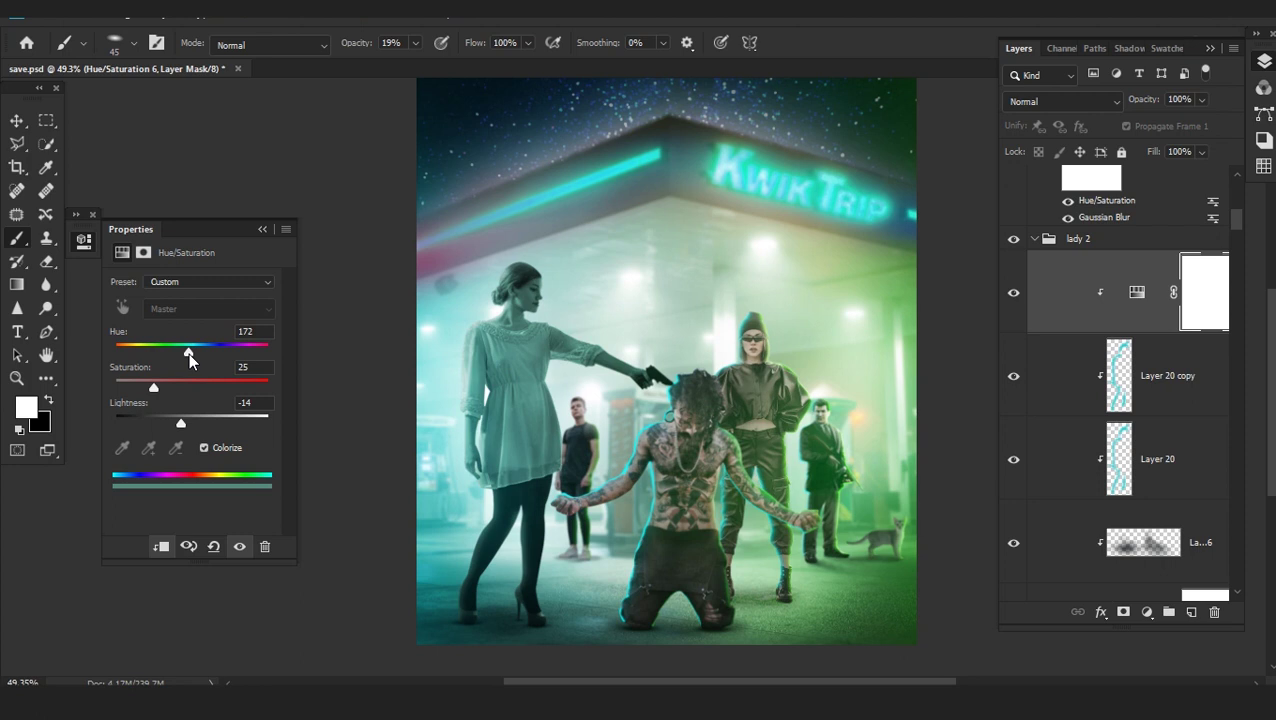
left_click(1018, 299)
left_click(1018, 299)
Invert the Hue/Saturation mask and reveal the tint over the woman's dress with a 99 px Soft Round brush at 48% opacity
key("ctrl+i")
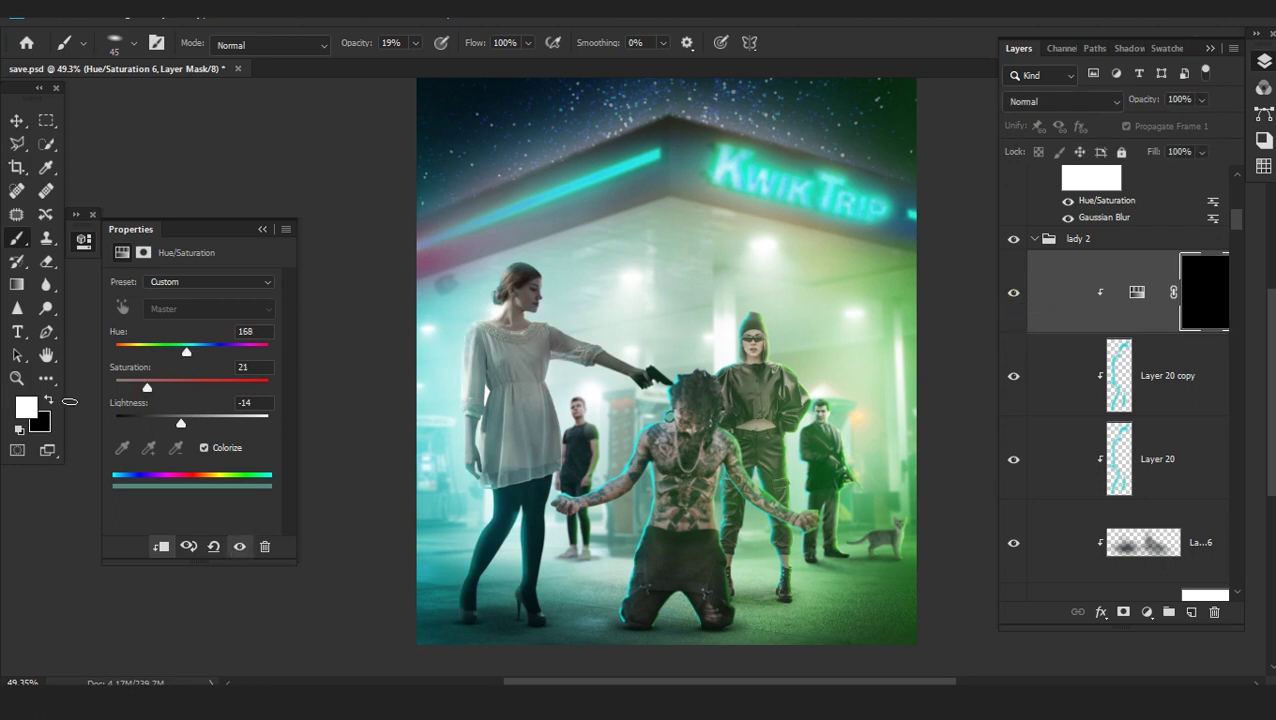
right_click(69, 401)
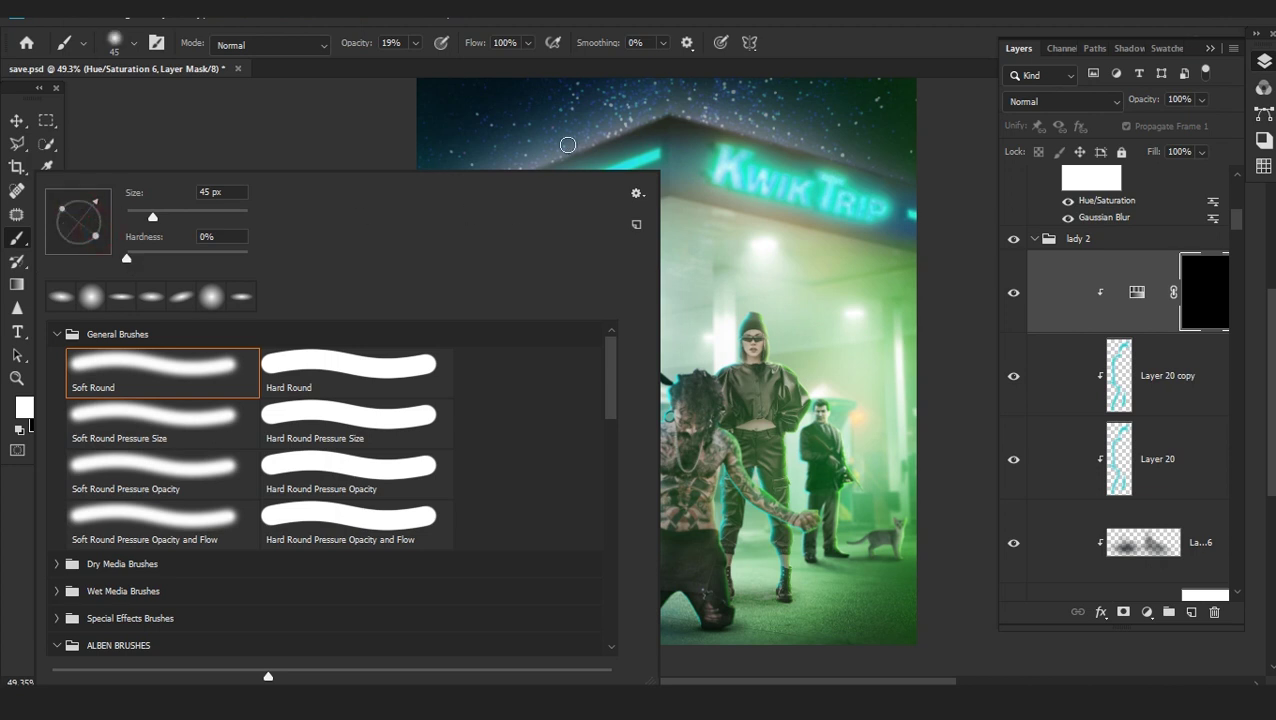
left_click(434, 116)
scroll(456, 388, "up", 4)
scroll(563, 440, "up", 1)
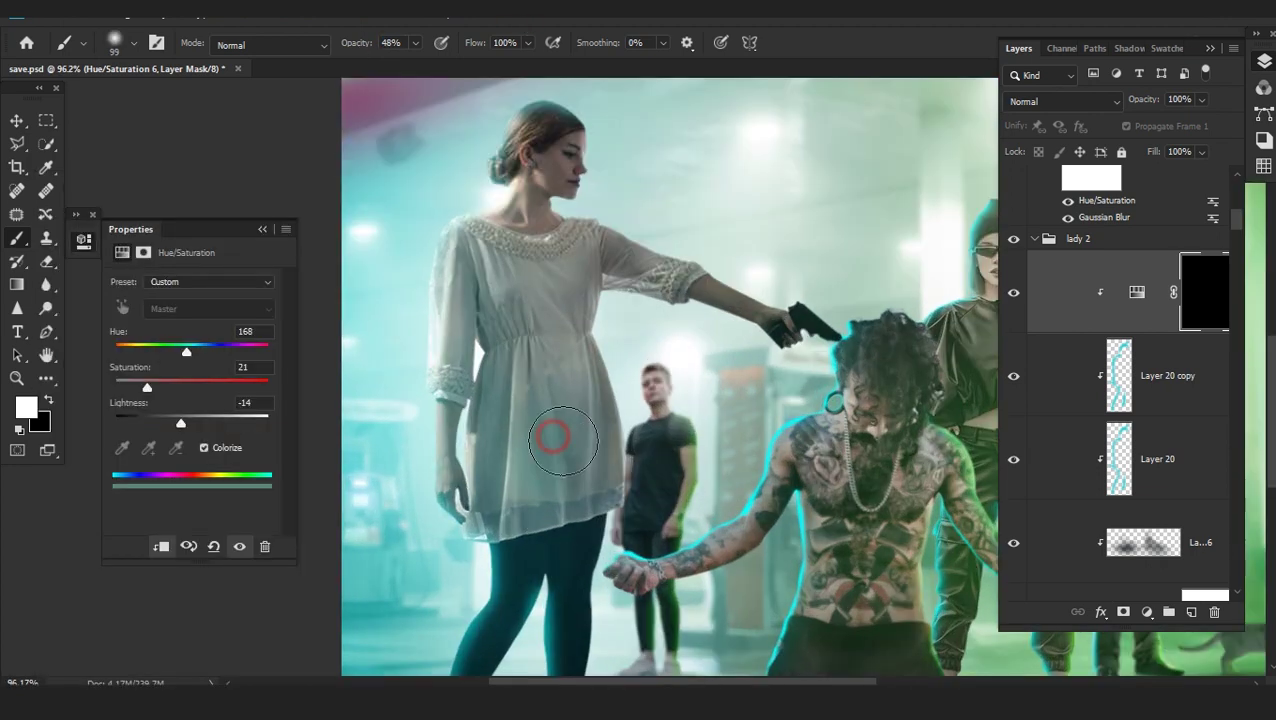
left_click_drag(585, 262, 459, 378)
left_click_drag(545, 343, 555, 237)
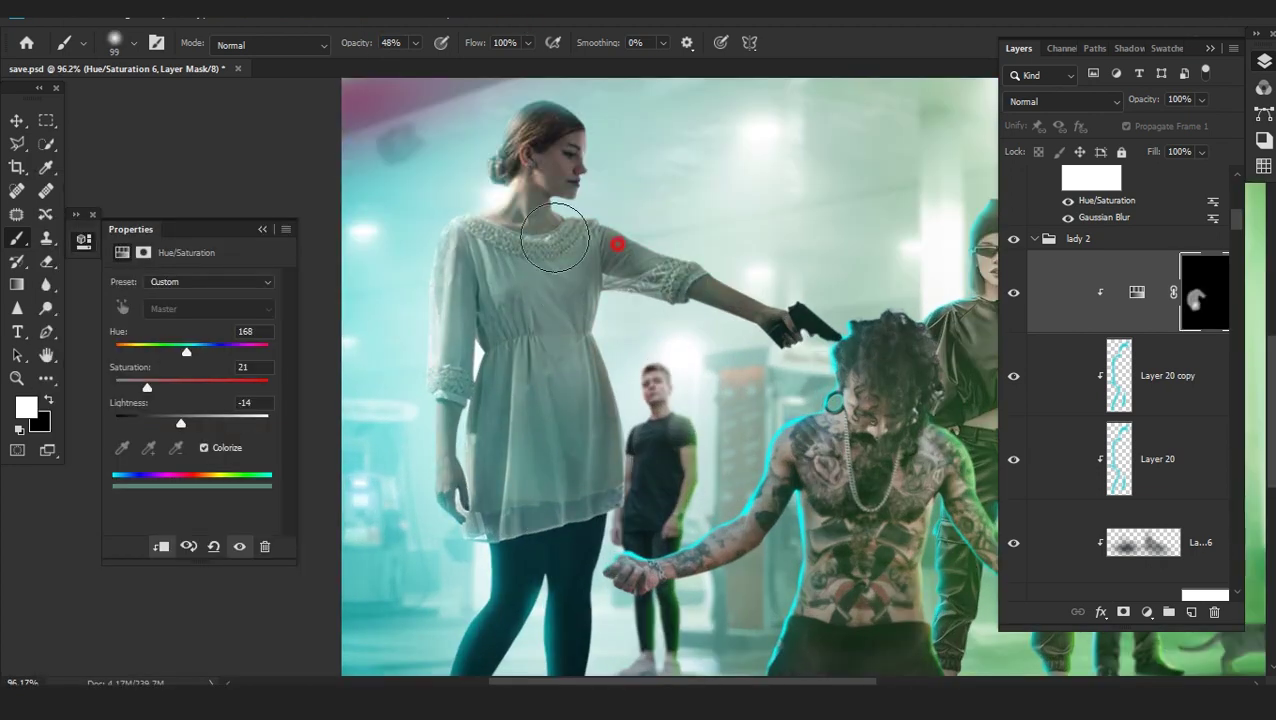
mouse_move(541, 473)
left_mouse_down()
mouse_move(475, 475)
mouse_move(620, 300)
left_mouse_up()
left_click_drag(495, 291, 546, 467)
scroll(587, 489, "down", 1)
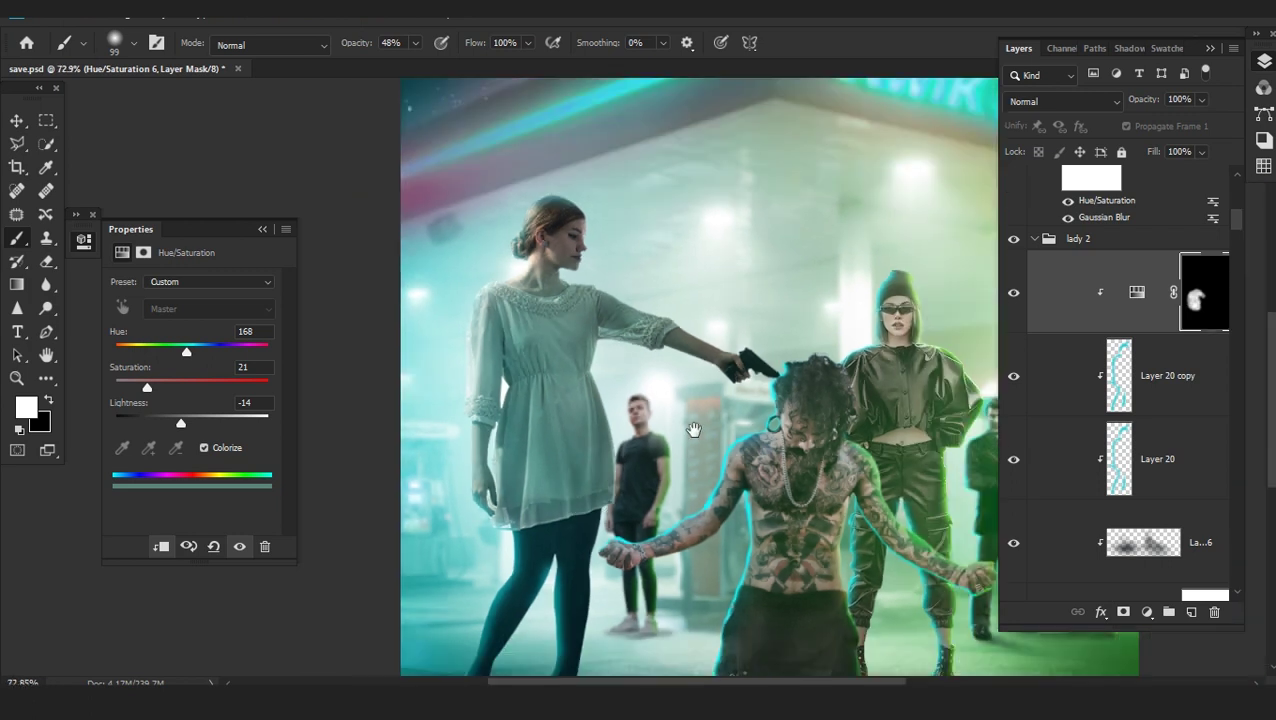
scroll(744, 432, "up", 2)
scroll(744, 432, "down", 2)
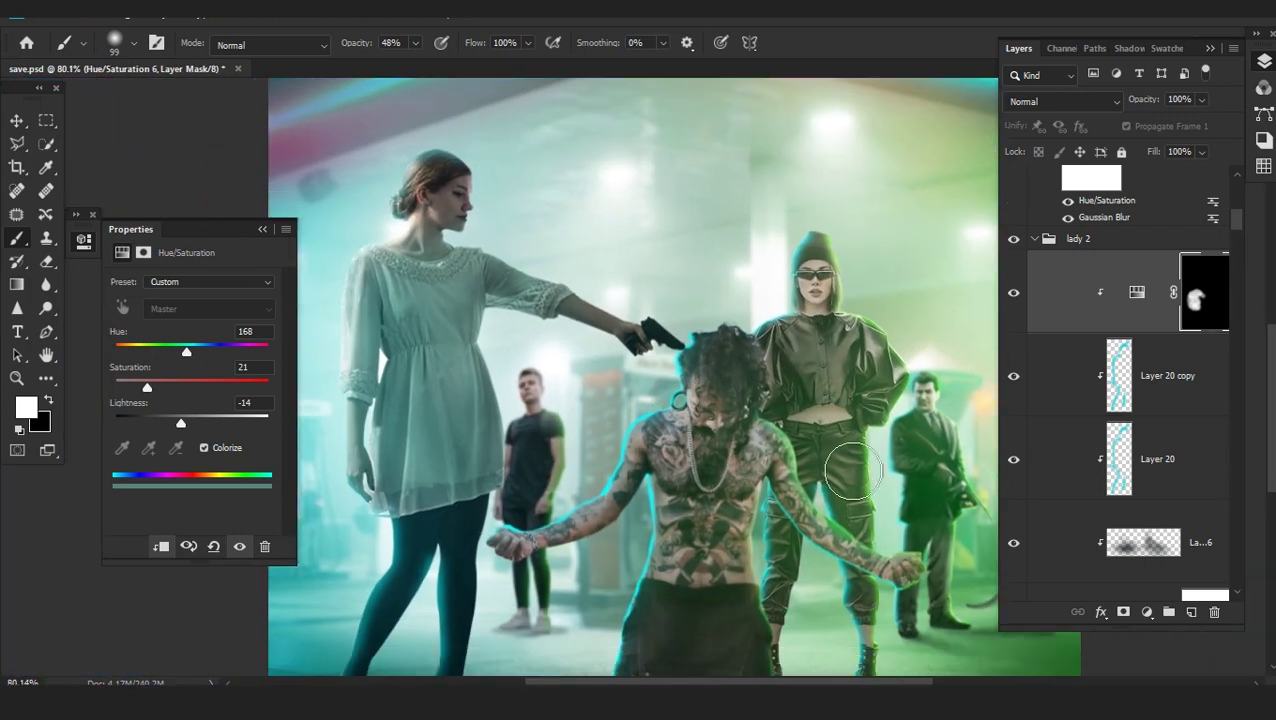
scroll(698, 473, "down", 1)
Add a clipped layer above Layer 20 copy and set the cyan brush to 17 px
left_click(1119, 390)
left_click(1191, 612)
right_click(714, 362)
left_click_drag(172, 218, 153, 218)
key("Return")
scroll(709, 358, "up", 5)
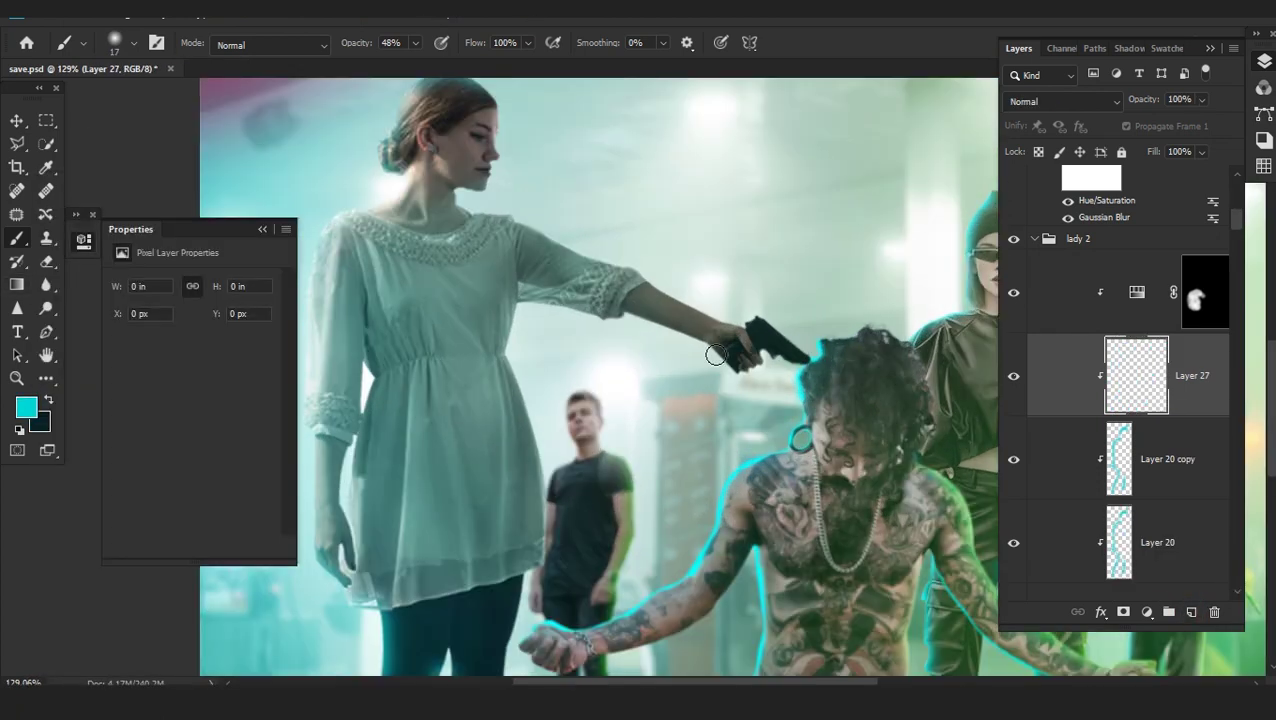
Check the blend mode of the rim light on Layer 22 copy 2, and reselect the new empty layer
scroll(1090, 425, "down", 6)
scroll(1120, 400, "up", 1)
left_click(1166, 290)
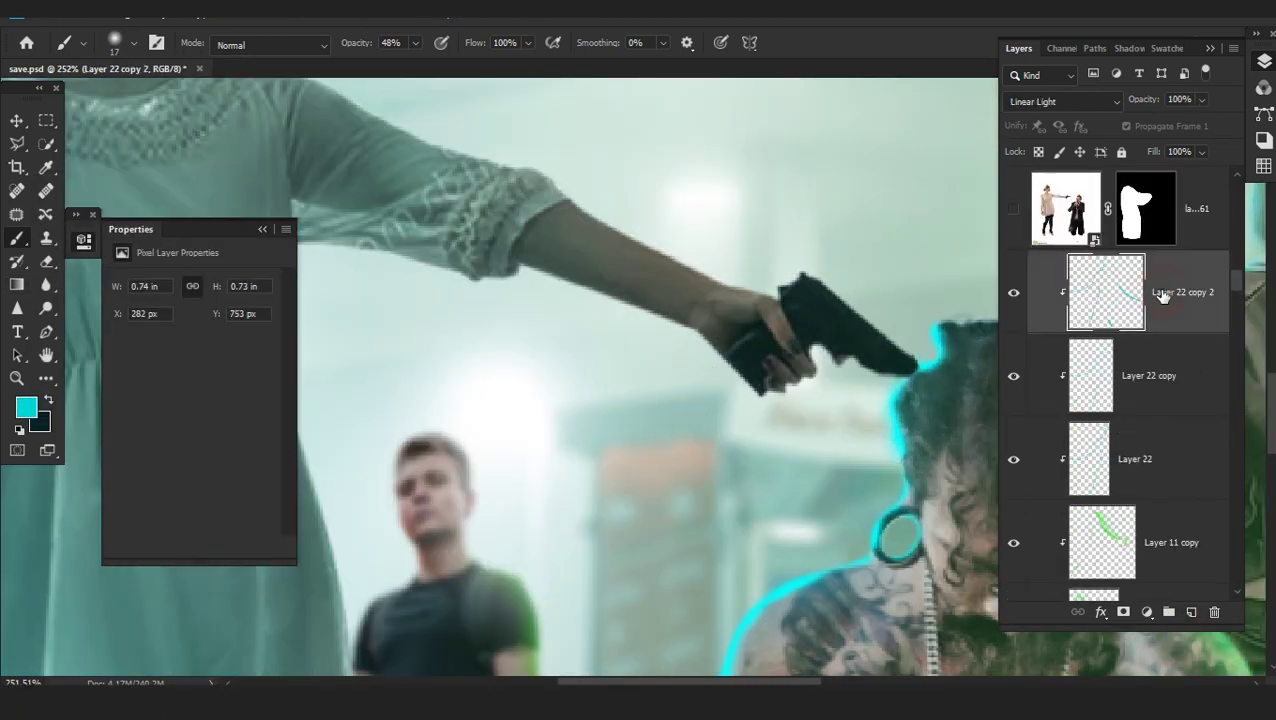
scroll(1160, 350, "up", 7)
scroll(1150, 353, "up", 4)
left_click(1142, 318)
scroll(1133, 367, "up", 2)
left_click(1133, 370)
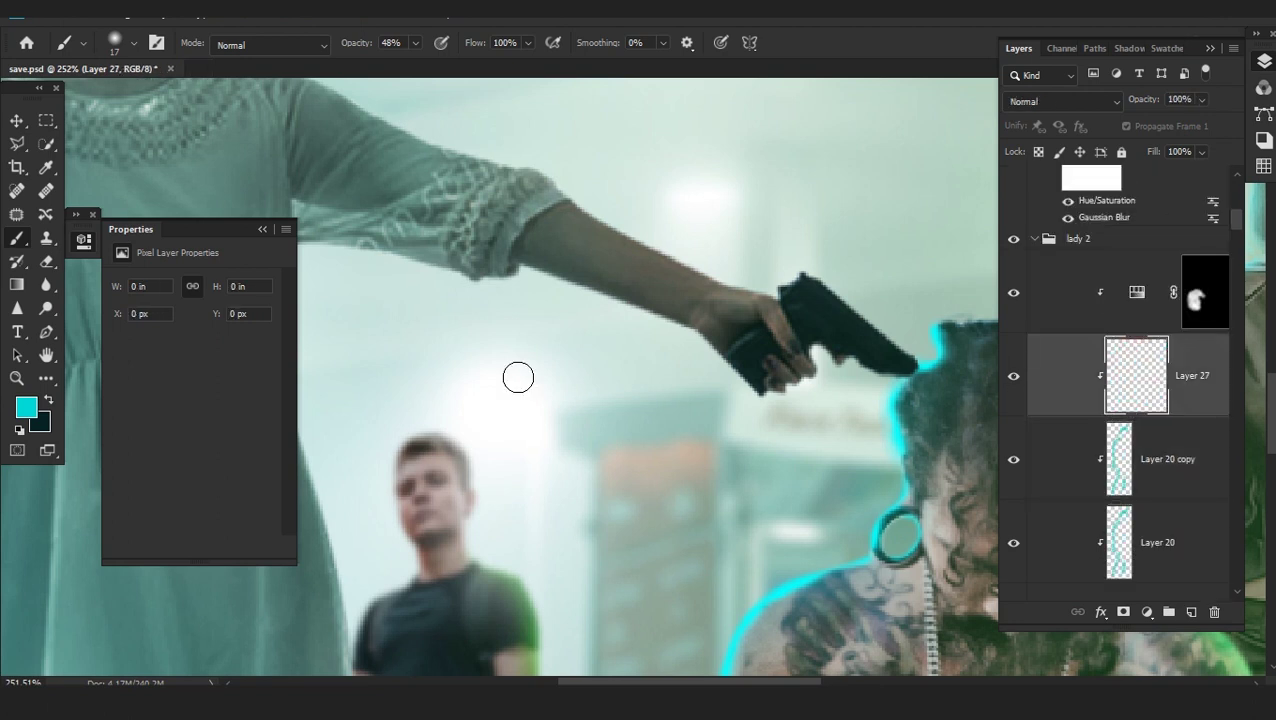
Set the new layer to Linear Light and paint a cyan rim along the underside of the woman's outstretched forearm at 100% brush opacity
scroll(527, 320, "up", 4)
left_click(1063, 101)
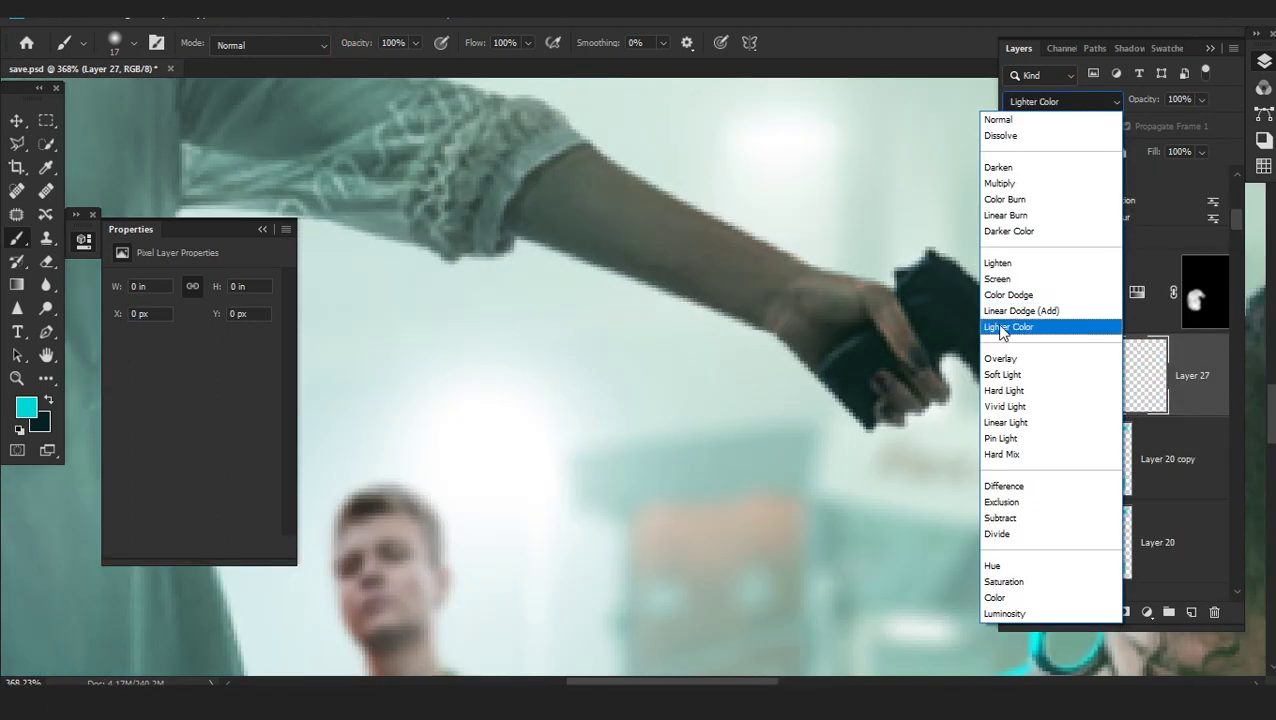
left_click(1054, 432)
mouse_move(794, 411)
left_mouse_down()
mouse_move(766, 365)
mouse_move(770, 336)
left_mouse_up()
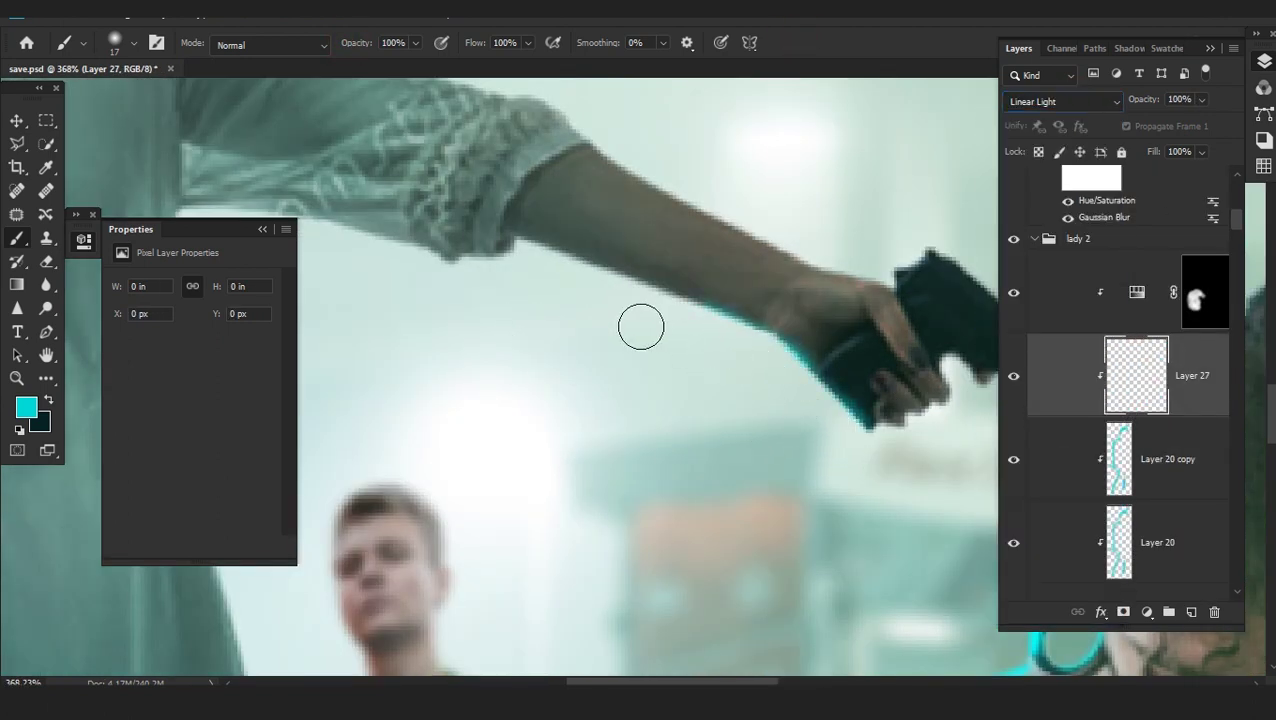
Reduce the brush to 5 px and extend the cyan rim along the lower edge of the woman's sleeve
right_click(570, 286)
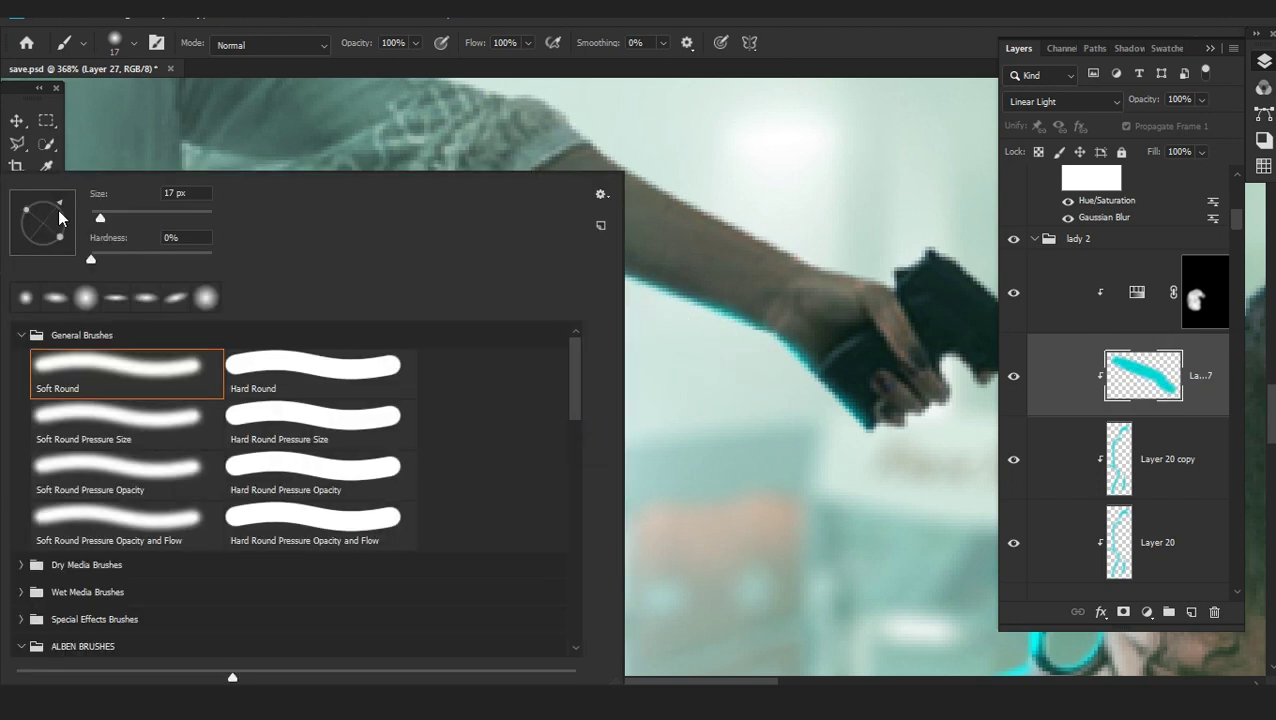
key("Return")
scroll(585, 330, "up", 3)
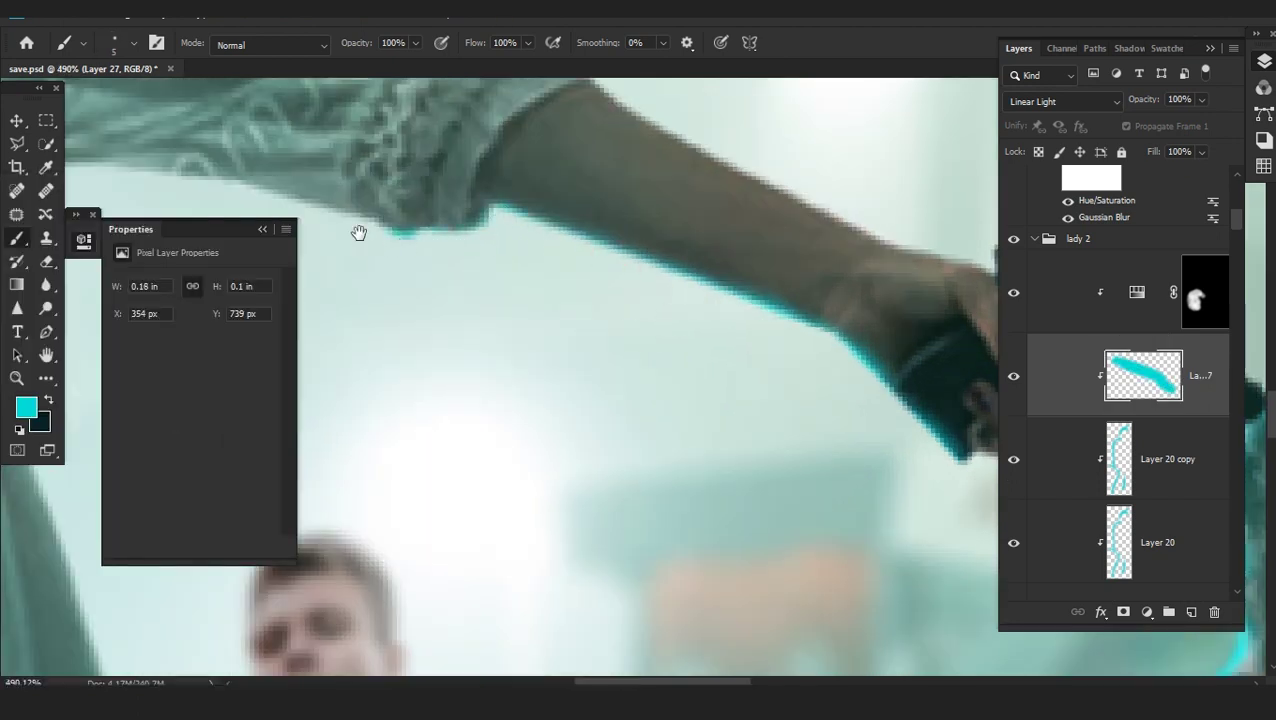
left_click_drag(359, 233, 719, 362)
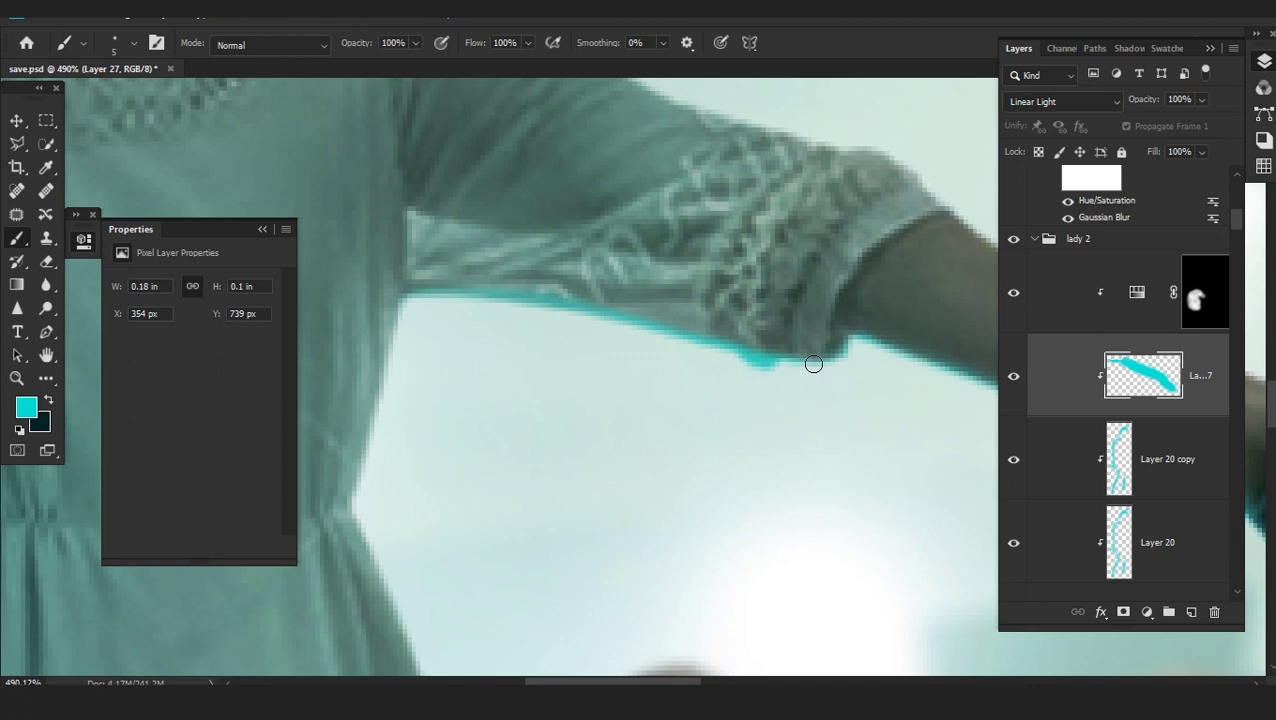
key("ctrl+0")
Set the arm rim layer to Hard Light and strengthen the cyan line from the gun hand to the sleeve cuff
left_click(1060, 101)
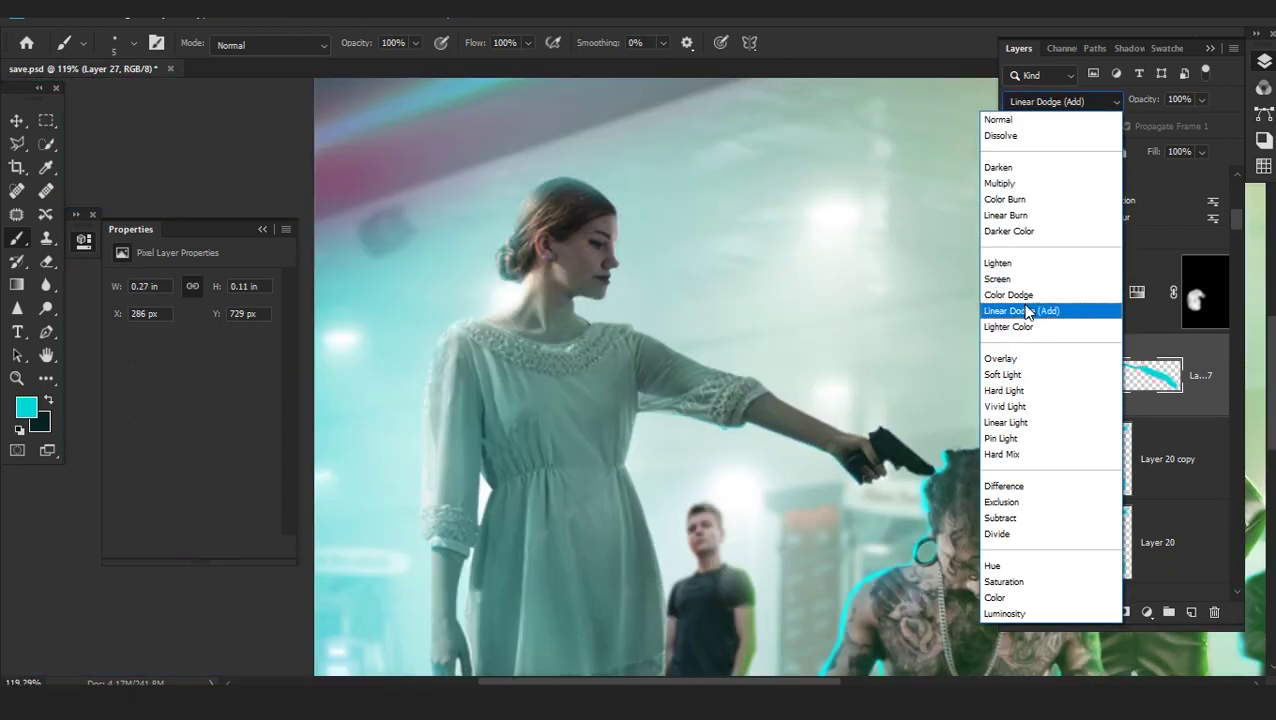
left_click(1005, 390)
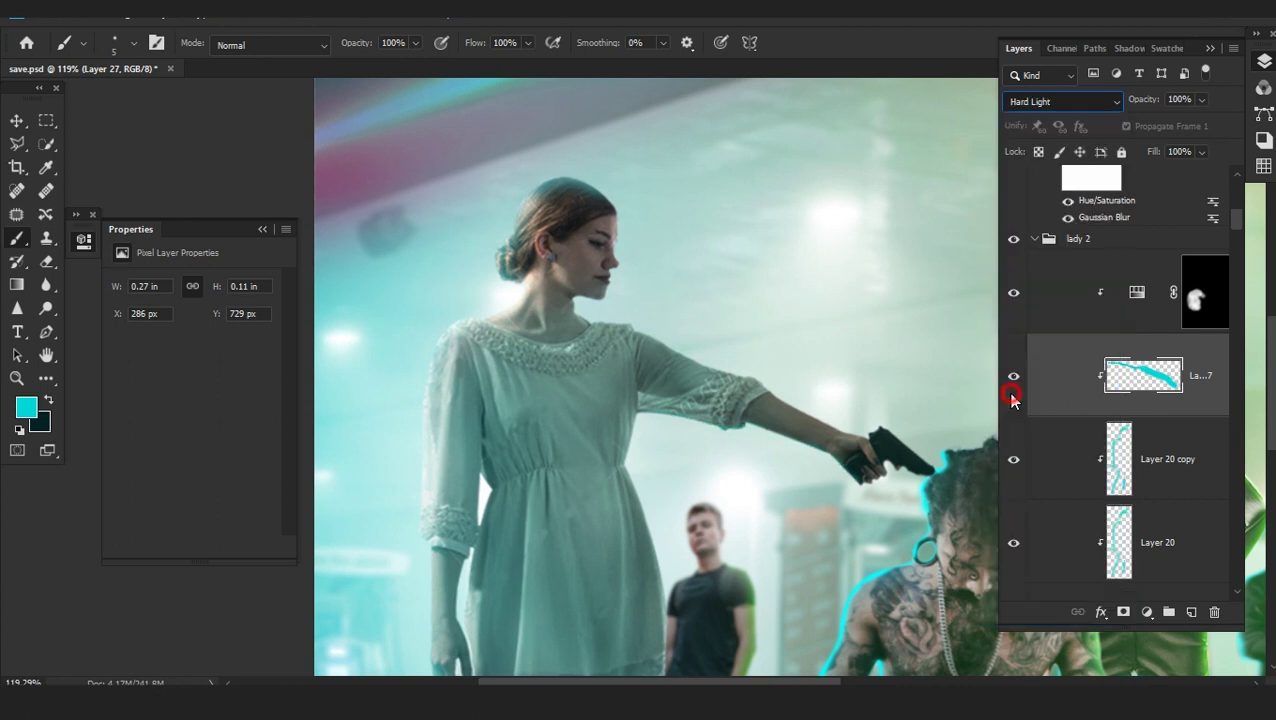
scroll(867, 458, "up", 3)
scroll(867, 458, "up", 4)
mouse_move(816, 446)
left_mouse_down()
mouse_move(878, 507)
mouse_move(866, 497)
left_mouse_up()
key("ctrl+z")
left_click(886, 521)
left_click_drag(728, 420, 702, 417)
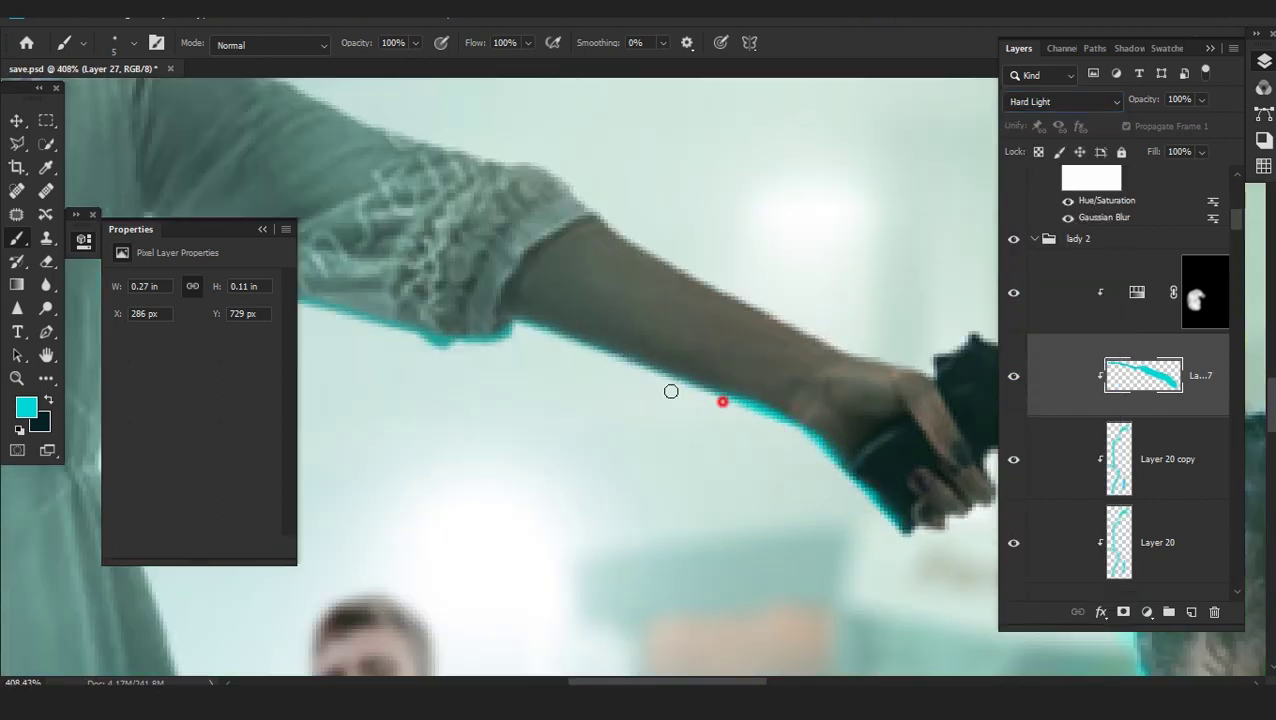
left_click_drag(660, 375, 512, 336)
scroll(686, 362, "down", 5)
Move the arm rim layer above the Hue/Saturation adjustment and set it to Linear Light at 94% opacity
left_click(1031, 101)
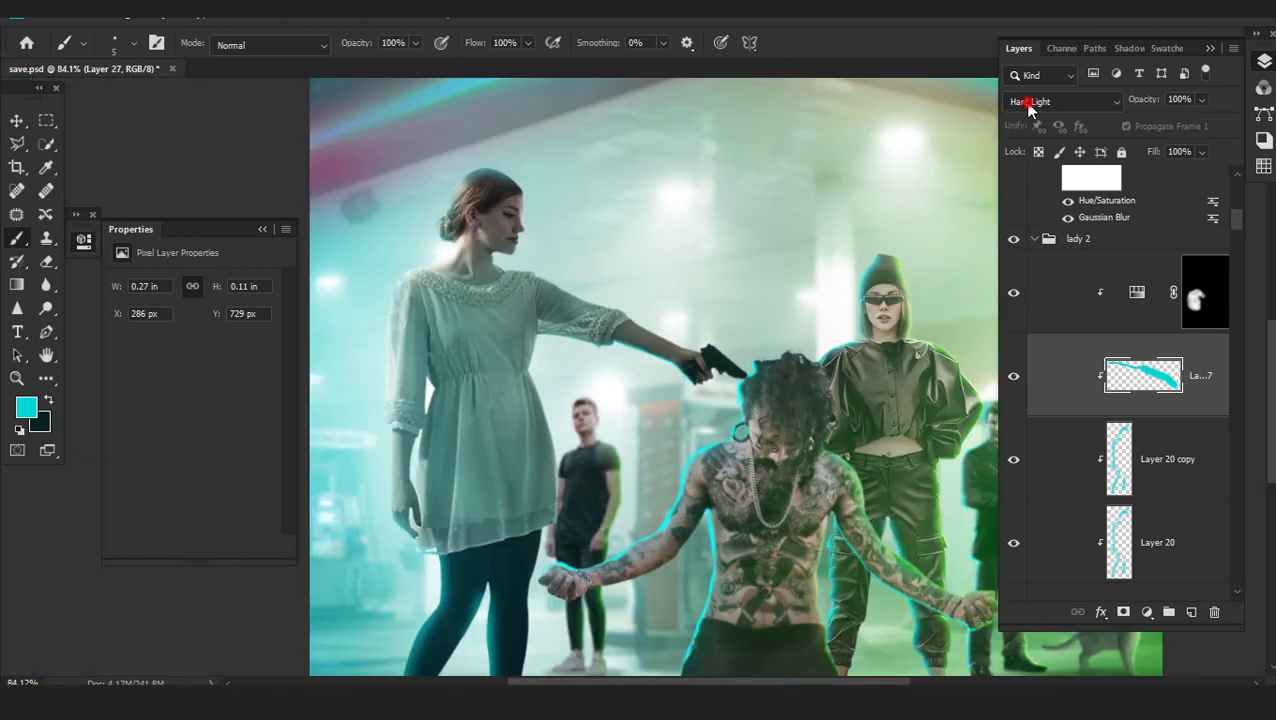
left_click(1010, 295)
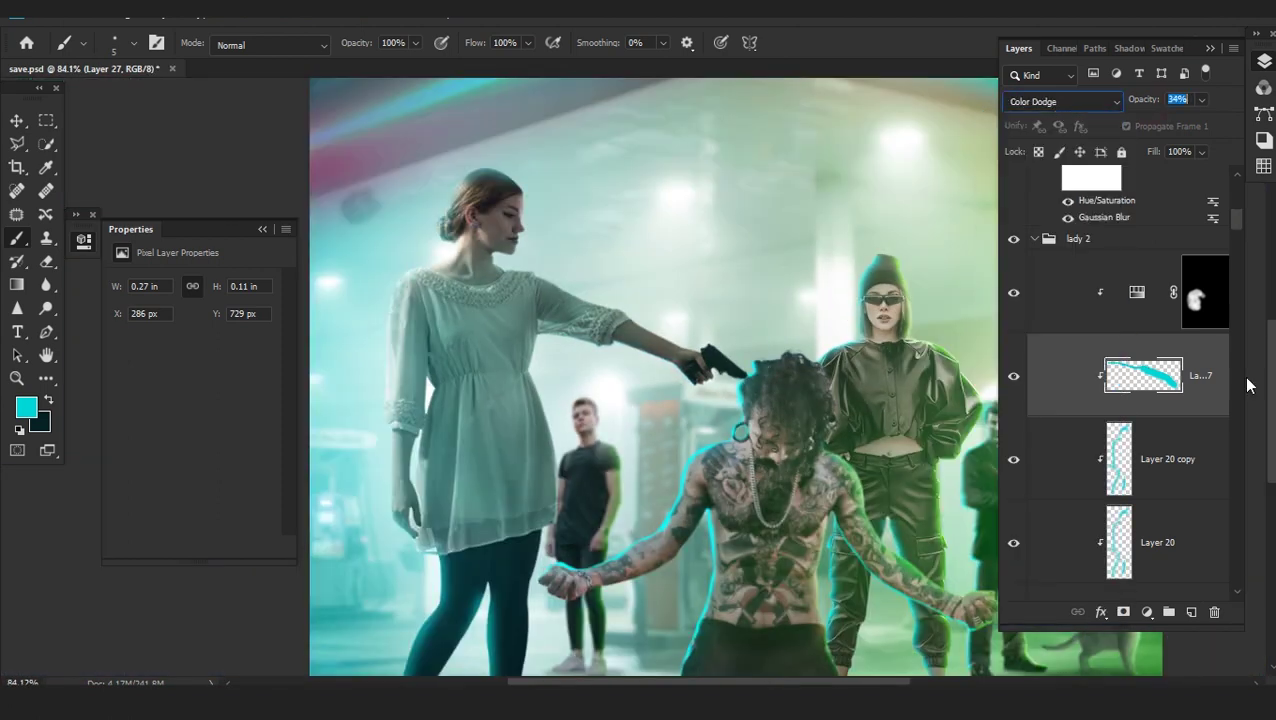
left_click_drag(1190, 376, 1188, 290)
left_click_drag(1131, 107, 1196, 108)
left_click(1060, 101)
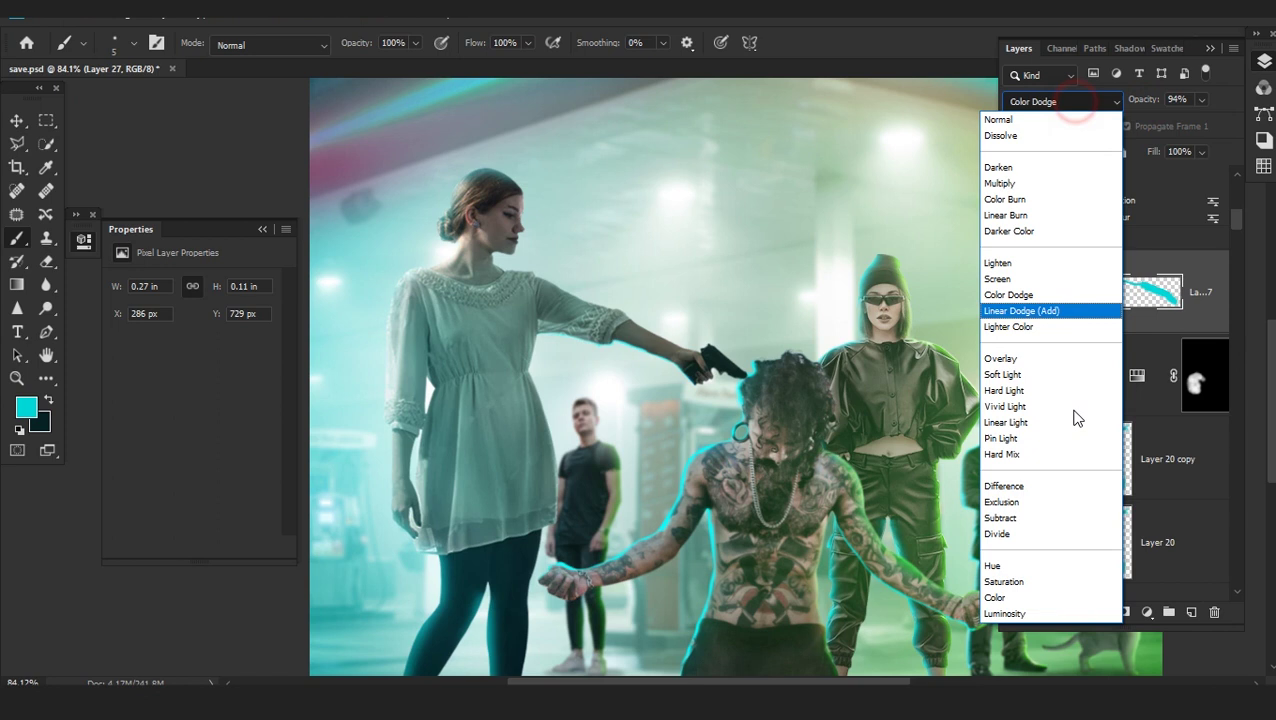
left_click(1042, 433)
scroll(641, 356, "up", 2)
scroll(641, 356, "up", 3)
scroll(618, 362, "down", 3)
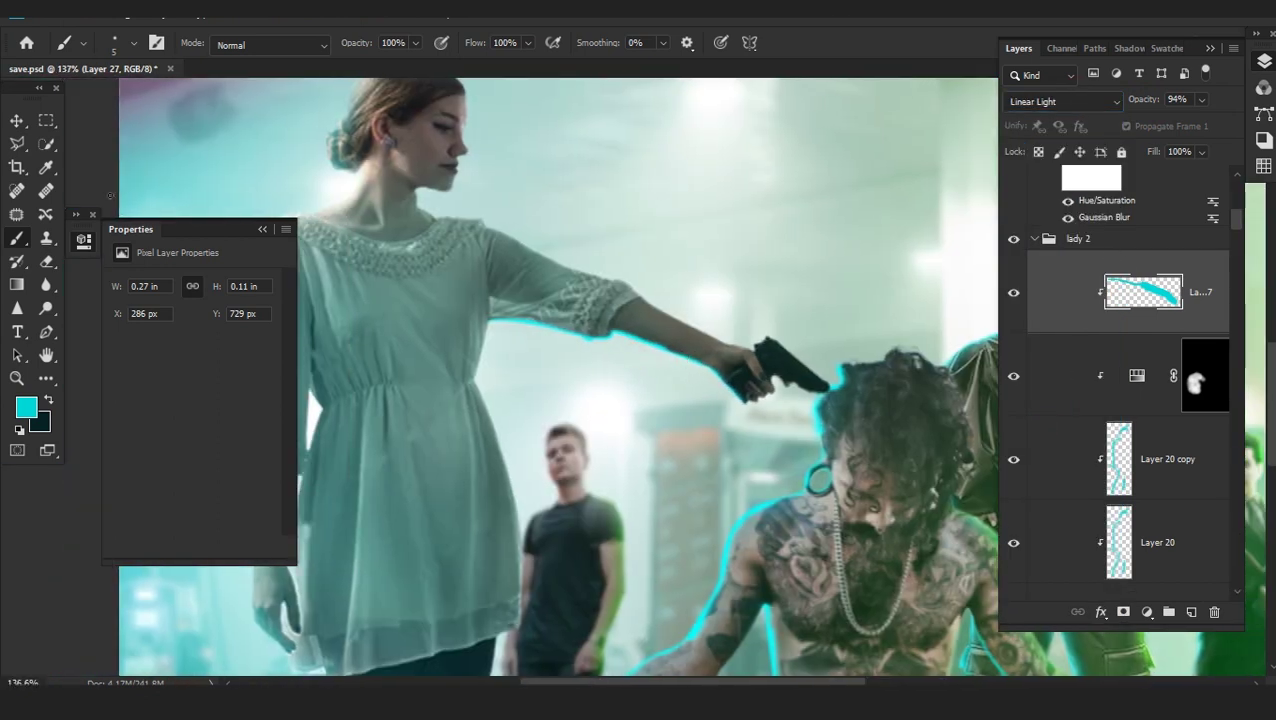
Soften the arm's cyan rim with a slight Gaussian Blur and lower the layer opacity to 61%
left_click(248, 16)
mouse_move(240, 128)
left_click(313, 198)
left_click_drag(88, 427, 79, 431)
left_click(277, 174)
left_click_drag(1135, 100, 1104, 112)
scroll(693, 415, "down", 5)
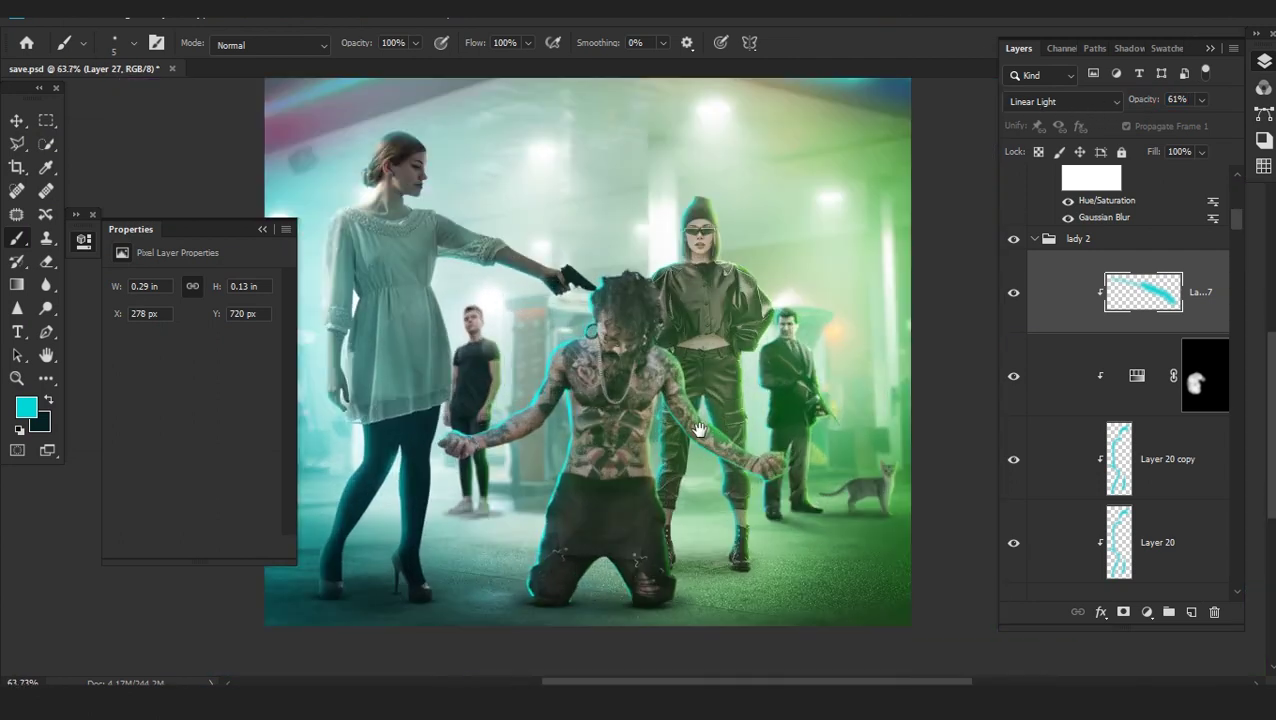
Check the arm's rim light up close and in the full composite, and save the document
scroll(698, 408, "up", 4)
scroll(698, 406, "down", 5)
key("ctrl+s")
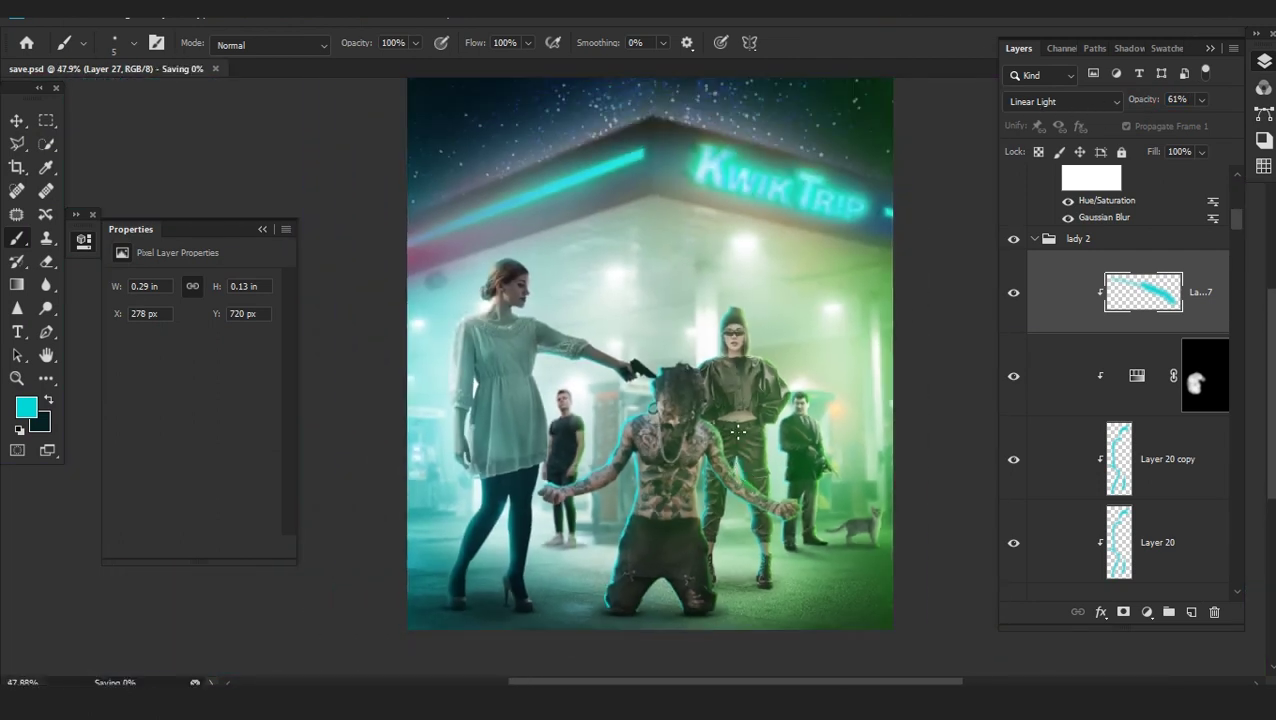
Add a Brightness/Contrast adjustment above the top tint layer in the shell group and set its brightness to -150
scroll(1059, 478, "down", 10)
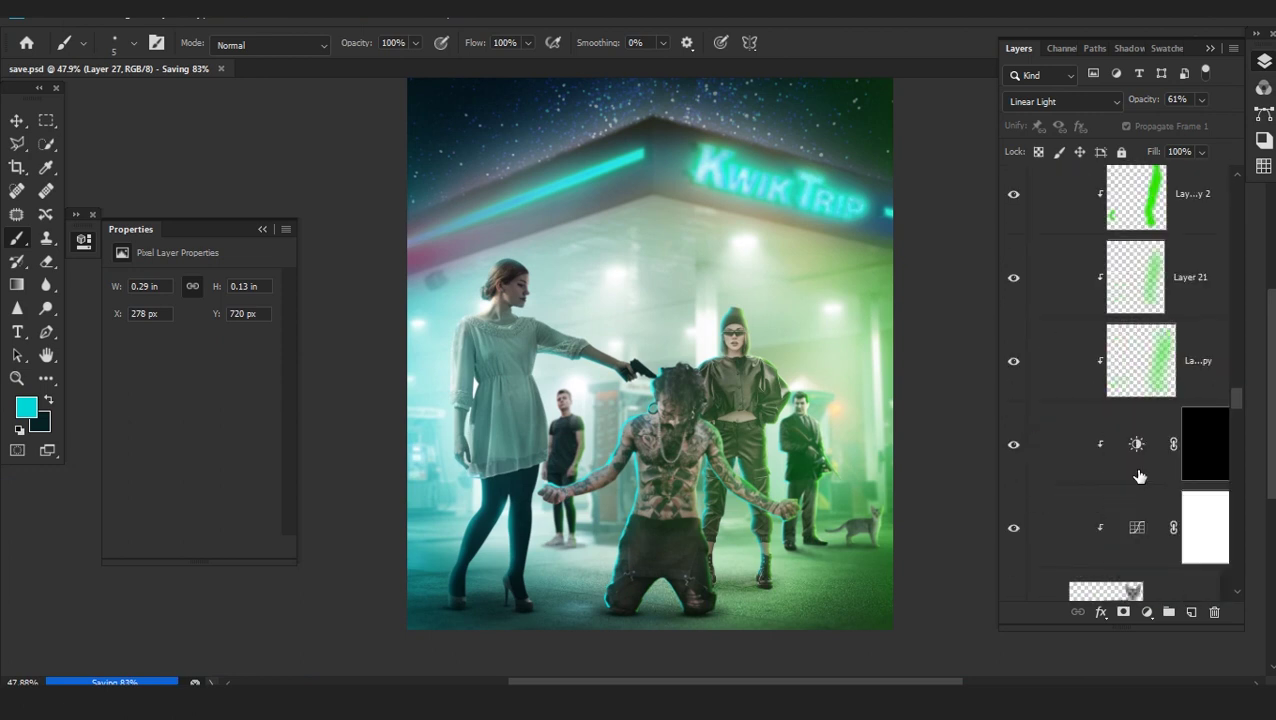
scroll(1140, 475, "up", 15)
left_click(1128, 278)
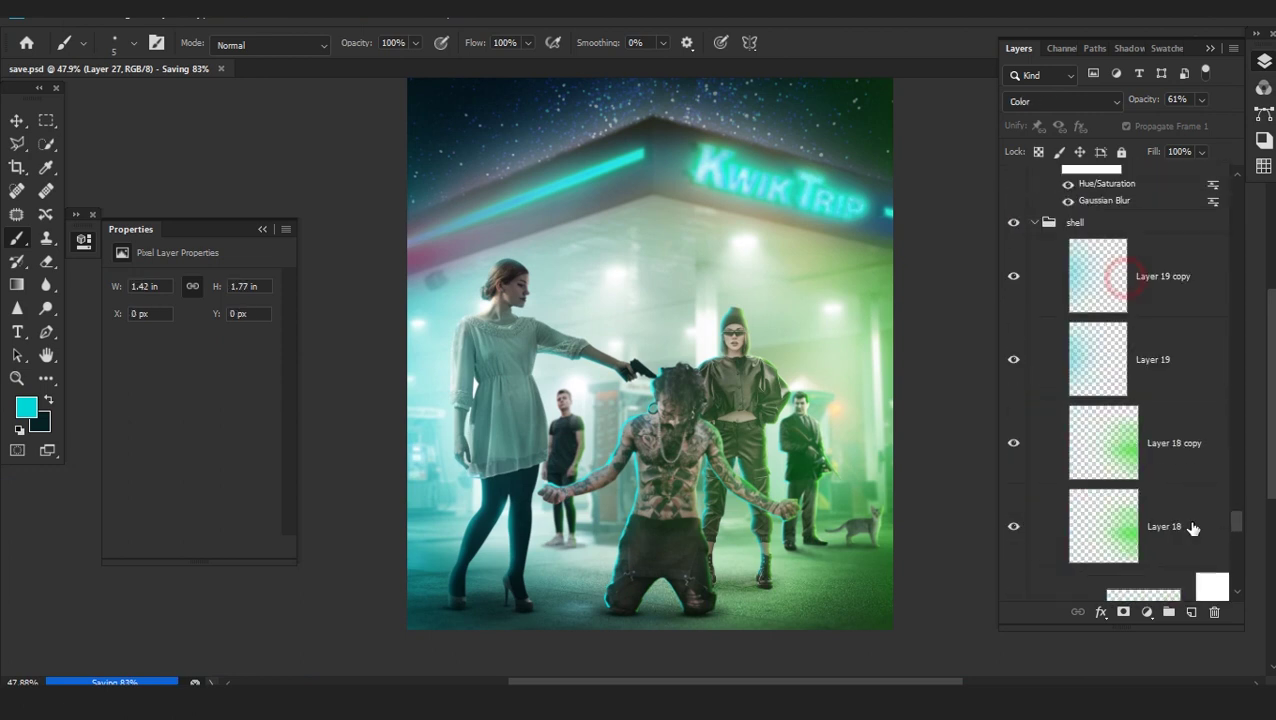
left_click(1147, 611)
left_click(1048, 353)
left_click_drag(139, 332, 112, 337)
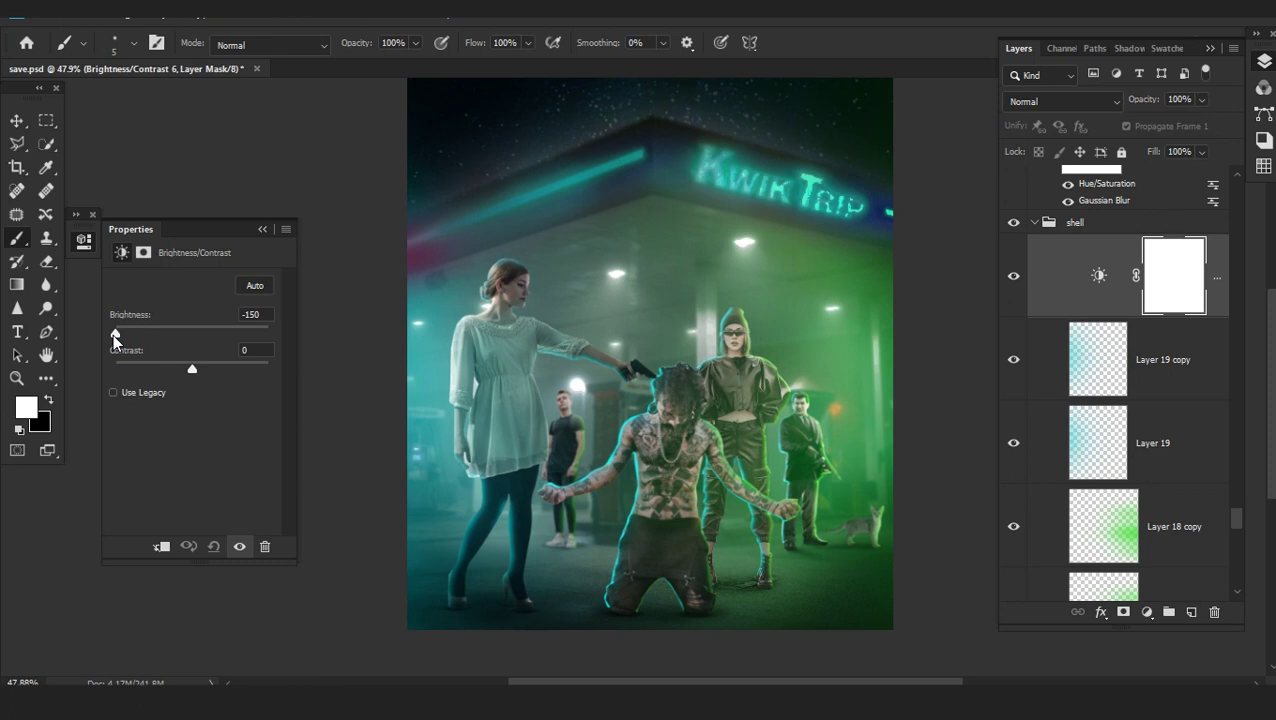
Invert the adjustment's mask and darken the foreground ground around the figures with a 150 px soft brush at 10% opacity
key("ctrl+i")
right_click(417, 457)
left_click(130, 218)
left_click(530, 43)
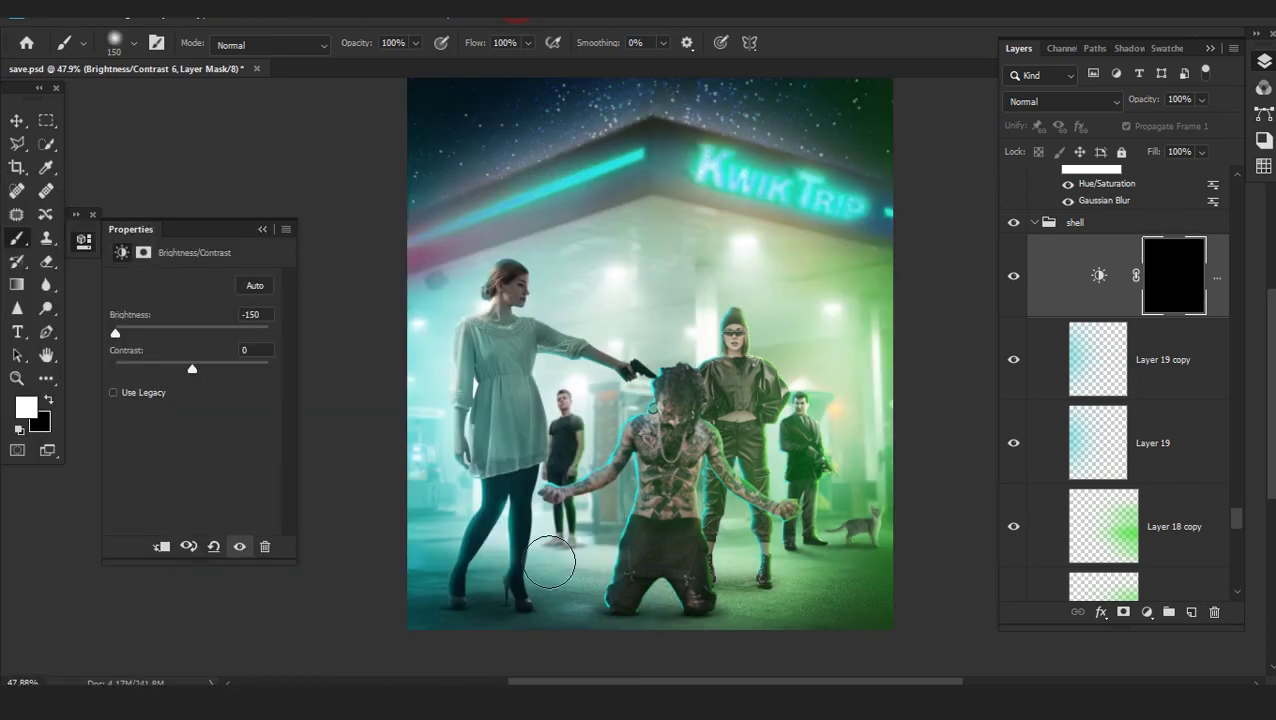
scroll(680, 571, "up", 4)
left_click_drag(560, 618, 871, 618)
mouse_move(950, 596)
left_mouse_down()
mouse_move(889, 578)
mouse_move(416, 612)
left_mouse_up()
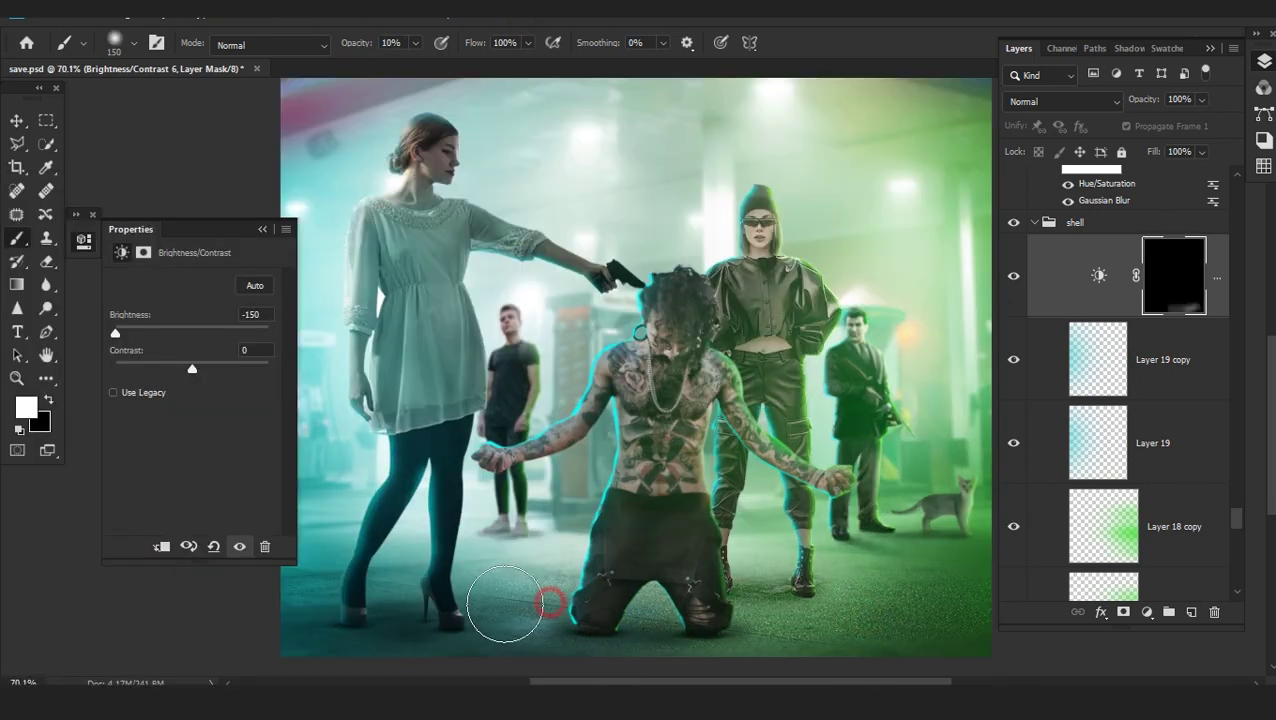
mouse_move(963, 561)
left_mouse_down()
mouse_move(484, 624)
mouse_move(900, 604)
mouse_move(498, 590)
mouse_move(854, 630)
left_mouse_up()
scroll(900, 604, "down", 2)
scroll(790, 584, "up", 1)
left_click_drag(780, 598, 486, 583)
scroll(629, 600, "down", 1)
scroll(690, 598, "up", 2)
scroll(661, 598, "down", 1)
Mask out the blood splatter that spills outside the kneeling man's fist
left_click_drag(1237, 518, 1238, 188)
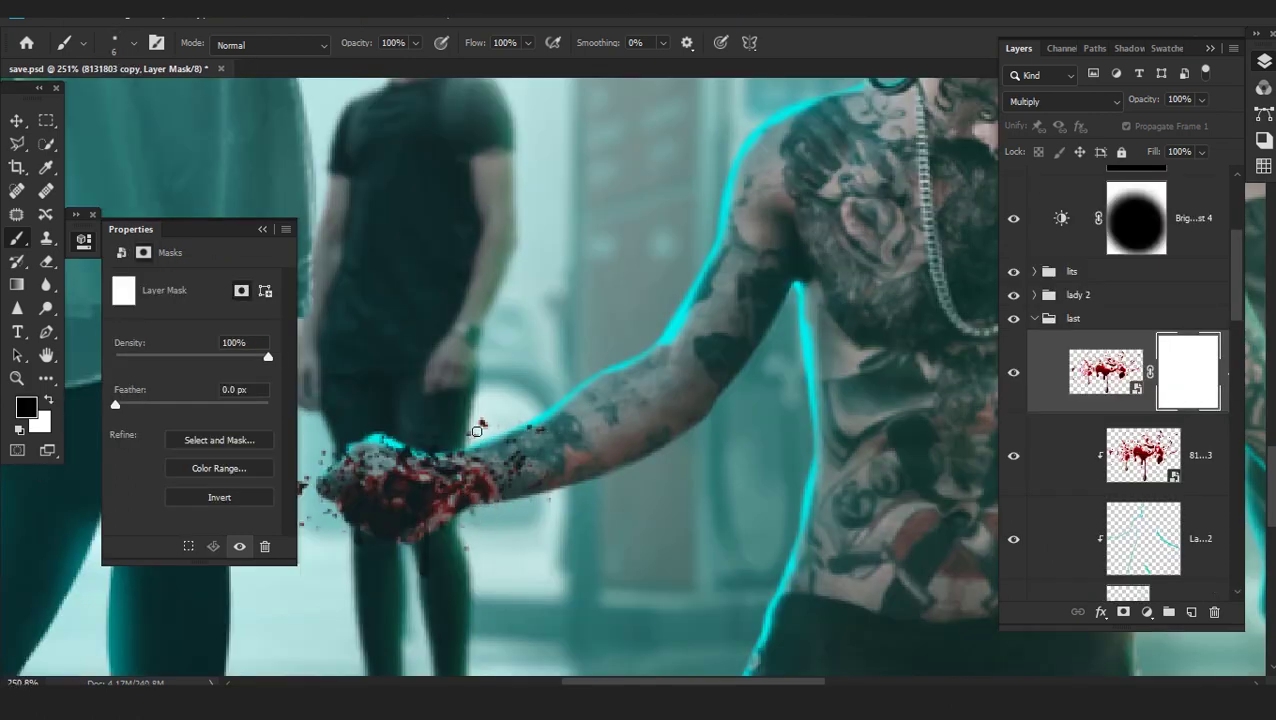
left_click_drag(358, 476, 536, 480)
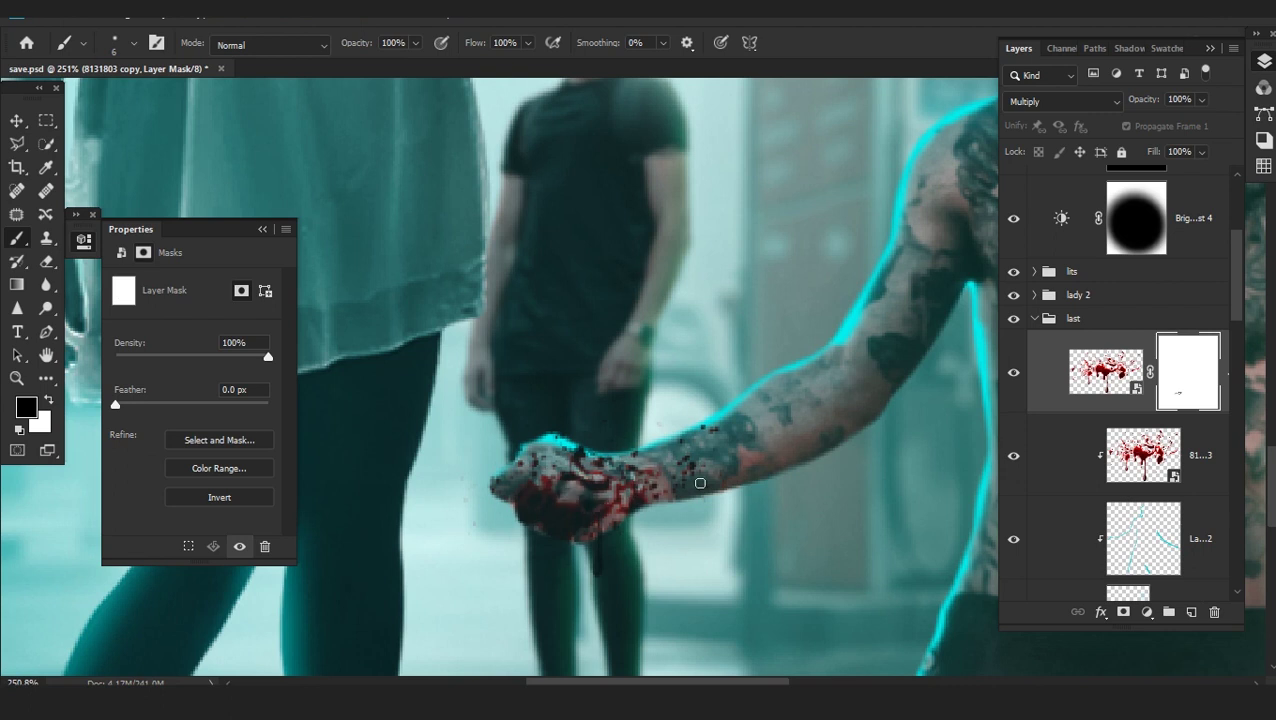
key("ctrl+0")
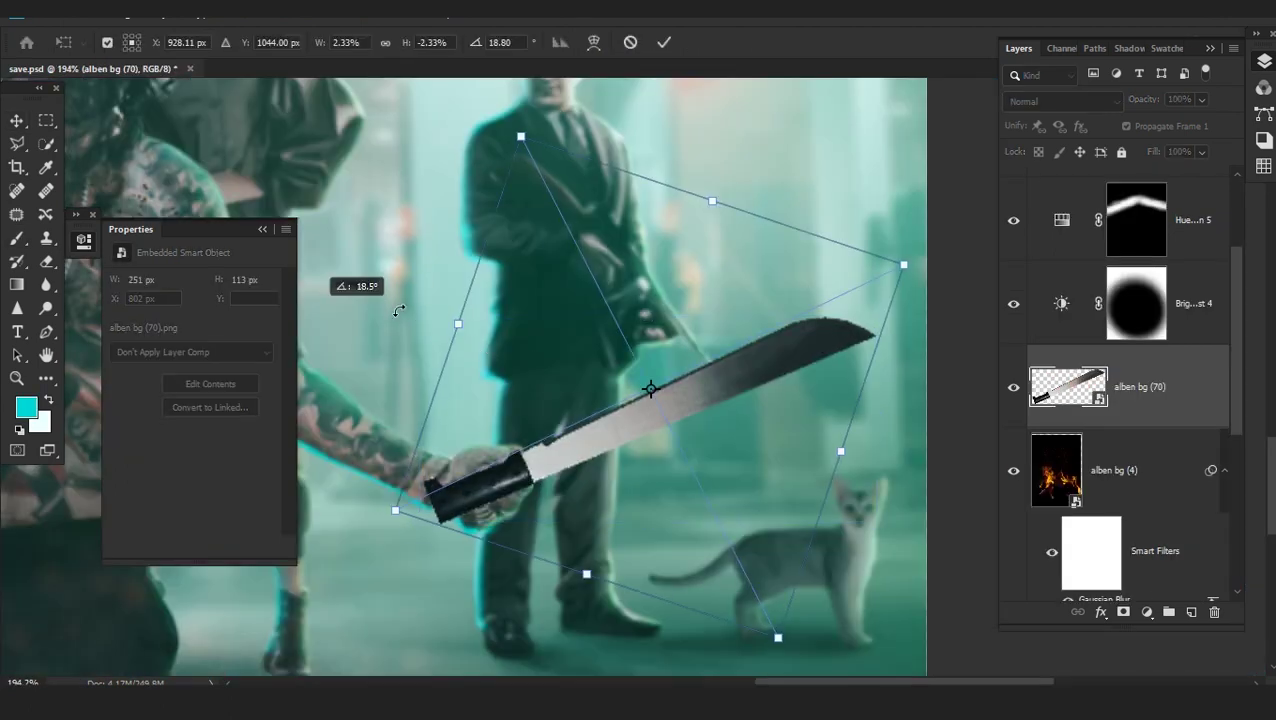
Rotate and position the machete at the kneeling man's other fist and move its layer to the top of the last group
left_click_drag(399, 311, 392, 340)
left_click_drag(657, 437, 638, 412)
key("Return")
left_click_drag(1156, 405, 1134, 519)
left_click(1035, 436)
left_click(1130, 487)
Tilt the machete more steeply and seat its handle over the fist
key("ctrl+t")
left_click_drag(340, 530, 316, 473)
mouse_move(514, 437)
left_mouse_down()
mouse_move(545, 440)
mouse_move(520, 445)
left_mouse_up()
key("Return")
Add a layer mask to the machete and paint out the part of the handle covered by the gripping fingers
left_click(1123, 612)
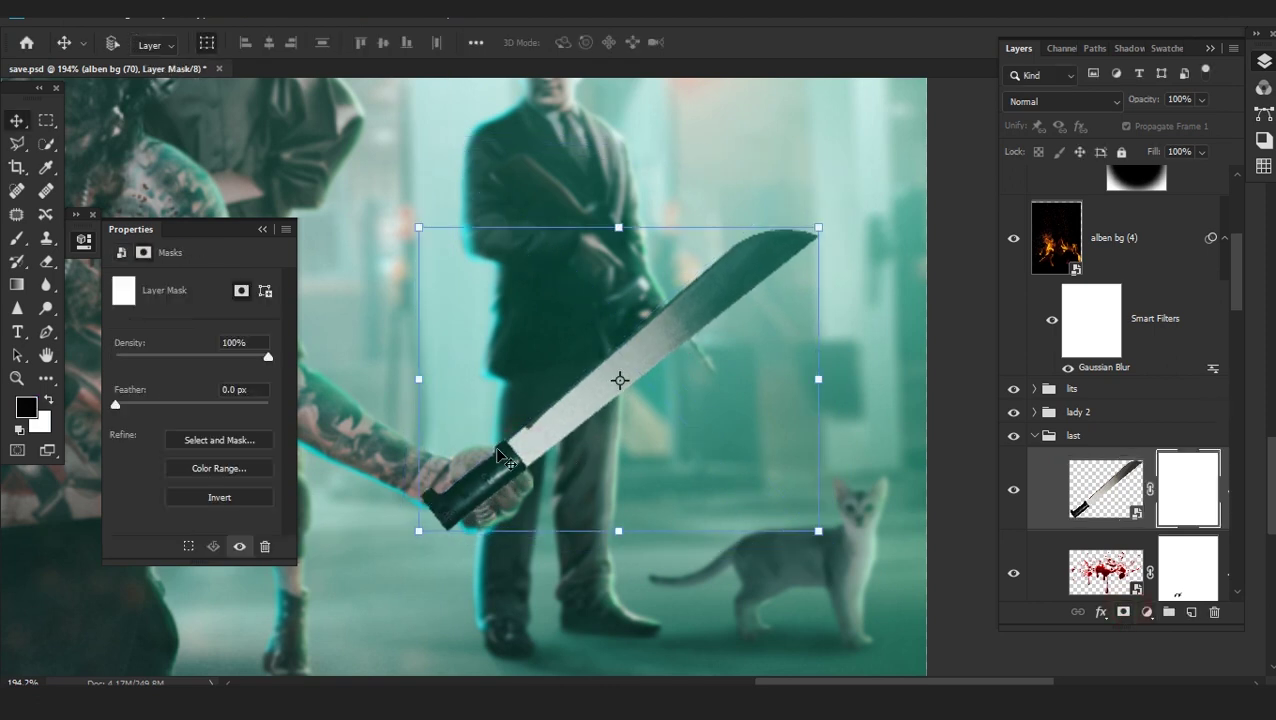
key("b")
key("d")
scroll(428, 436, "up", 3)
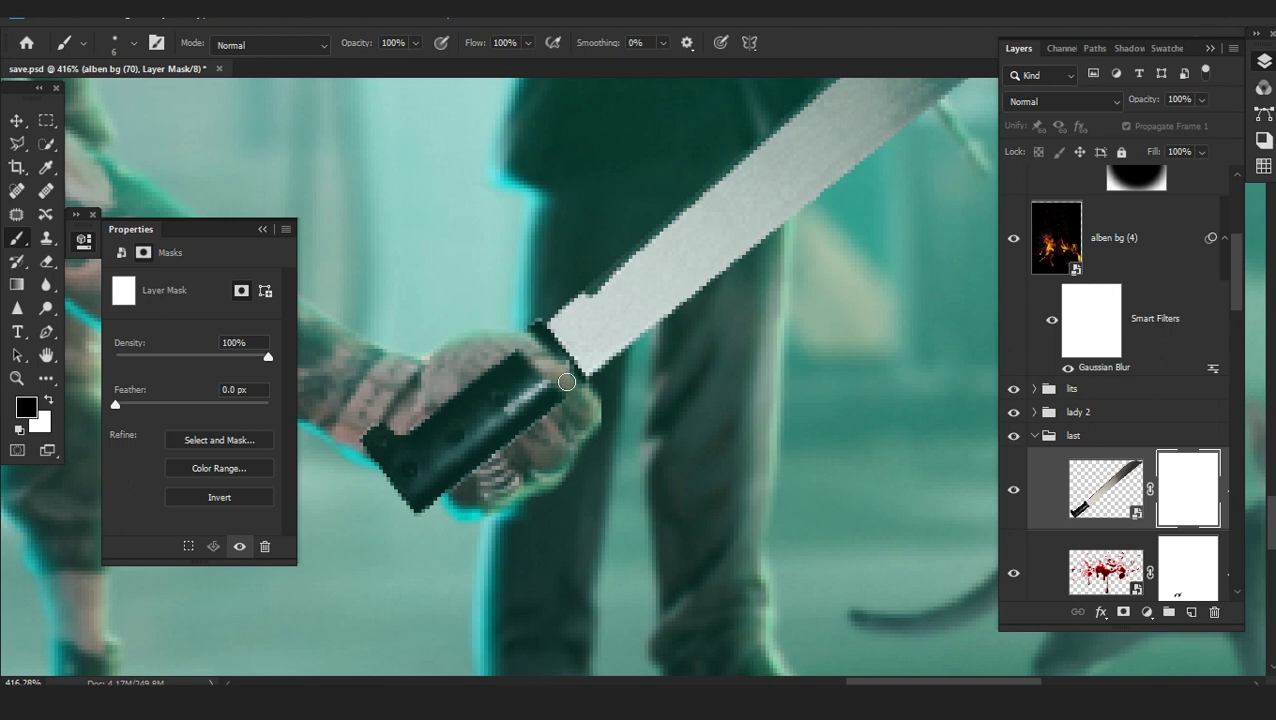
mouse_move(409, 419)
left_mouse_down()
mouse_move(489, 433)
mouse_move(527, 374)
left_mouse_up()
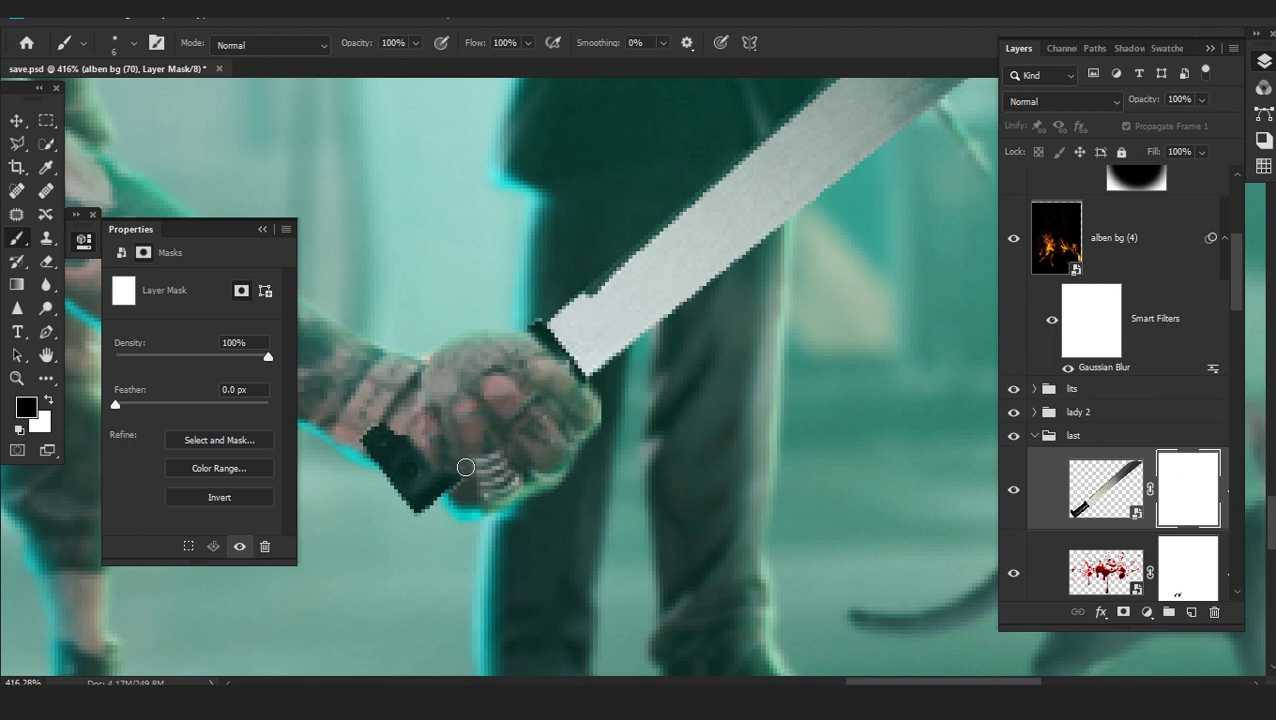
scroll(429, 409, "up", 1)
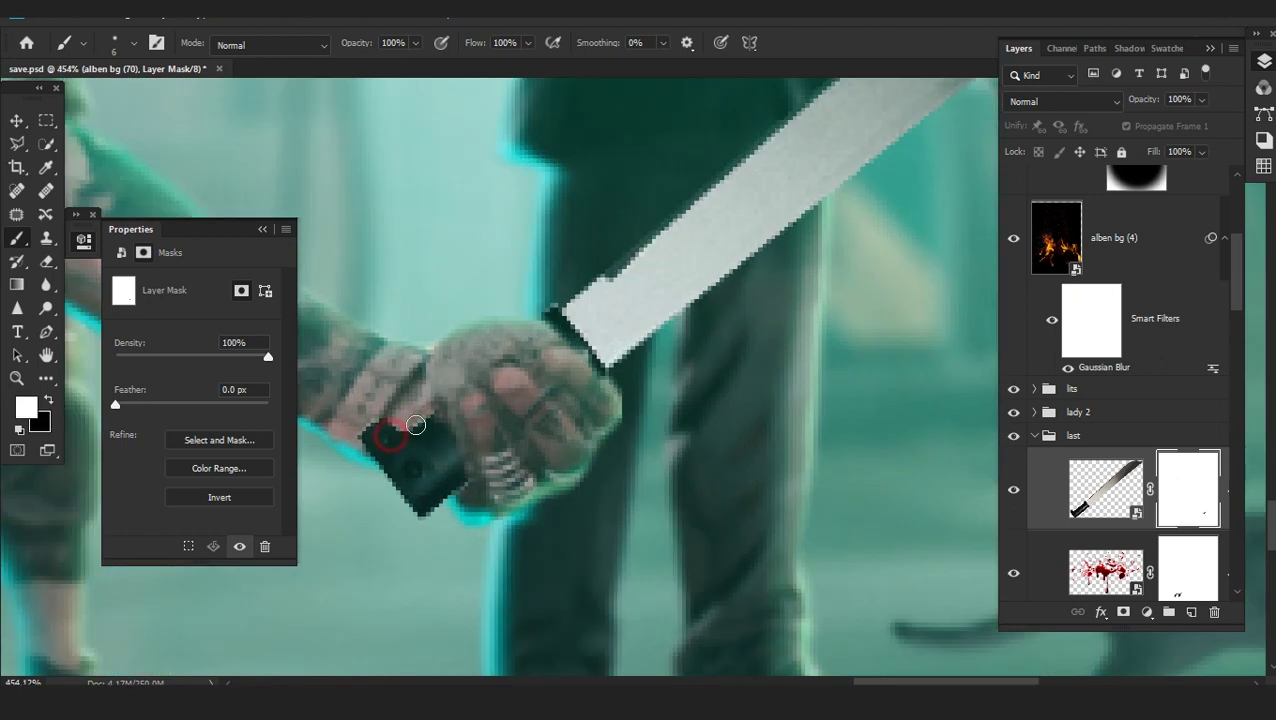
Add a layer mask to the kneeling man's cutout layer and touch up the edge of the hand holding the machete
scroll(402, 428, "down", 10)
scroll(402, 428, "up", 2)
scroll(1170, 490, "down", 5)
scroll(1171, 510, "down", 5)
left_click(1176, 558)
left_click(1123, 612)
scroll(578, 506, "up", 10)
scroll(521, 470, "up", 3)
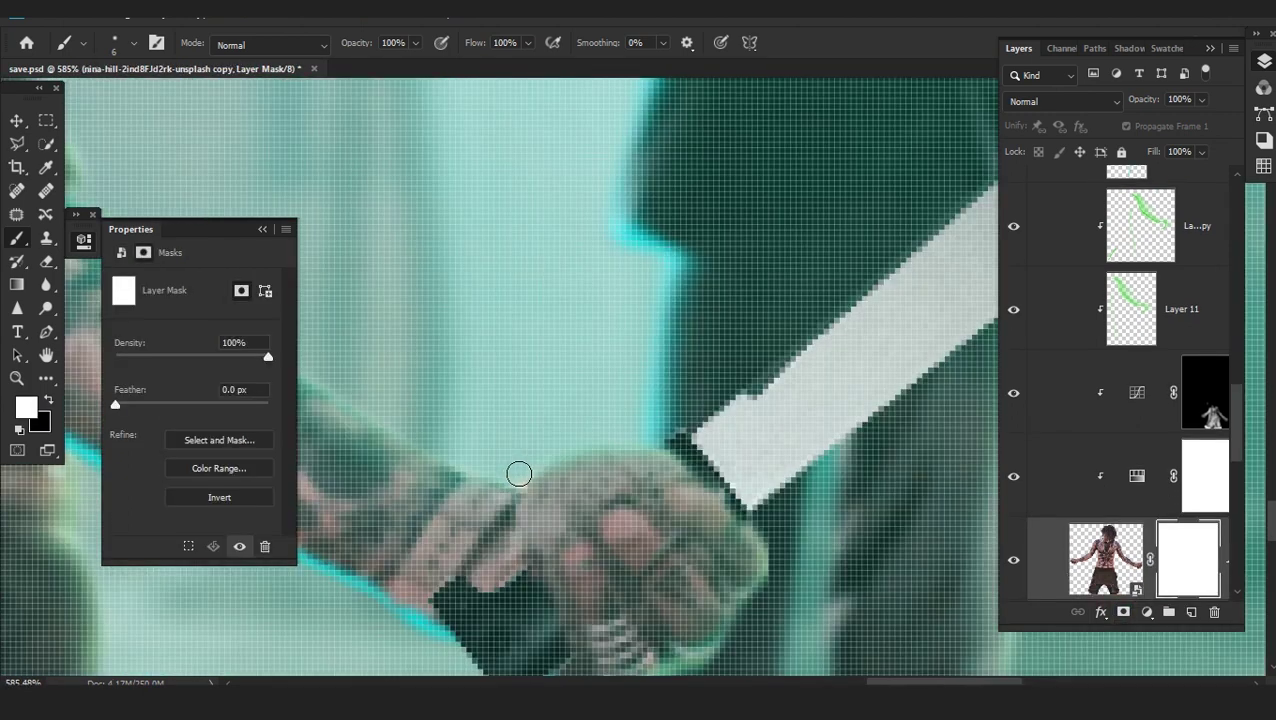
scroll(597, 496, "down", 2)
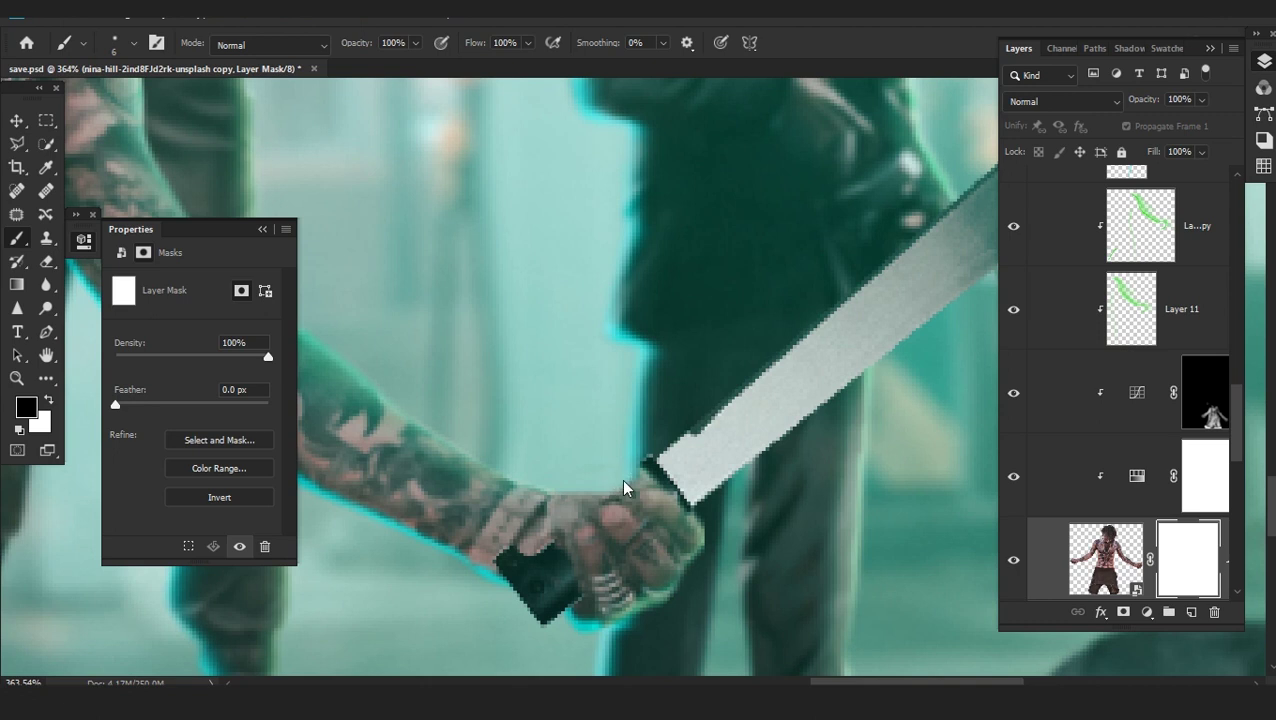
scroll(623, 481, "down", 5)
Clip a Curves adjustment to the machete and lower its white point to darken the blade
scroll(1150, 495, "up", 8)
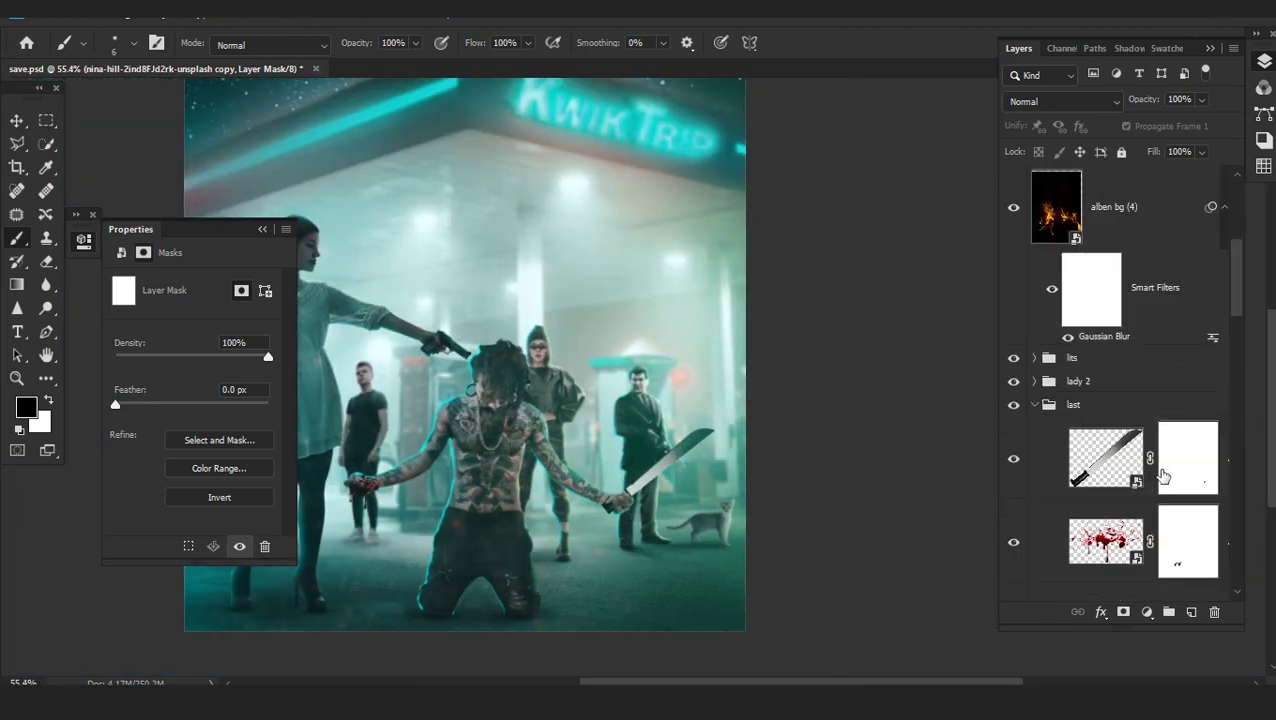
left_click(1146, 611)
left_click(1045, 394)
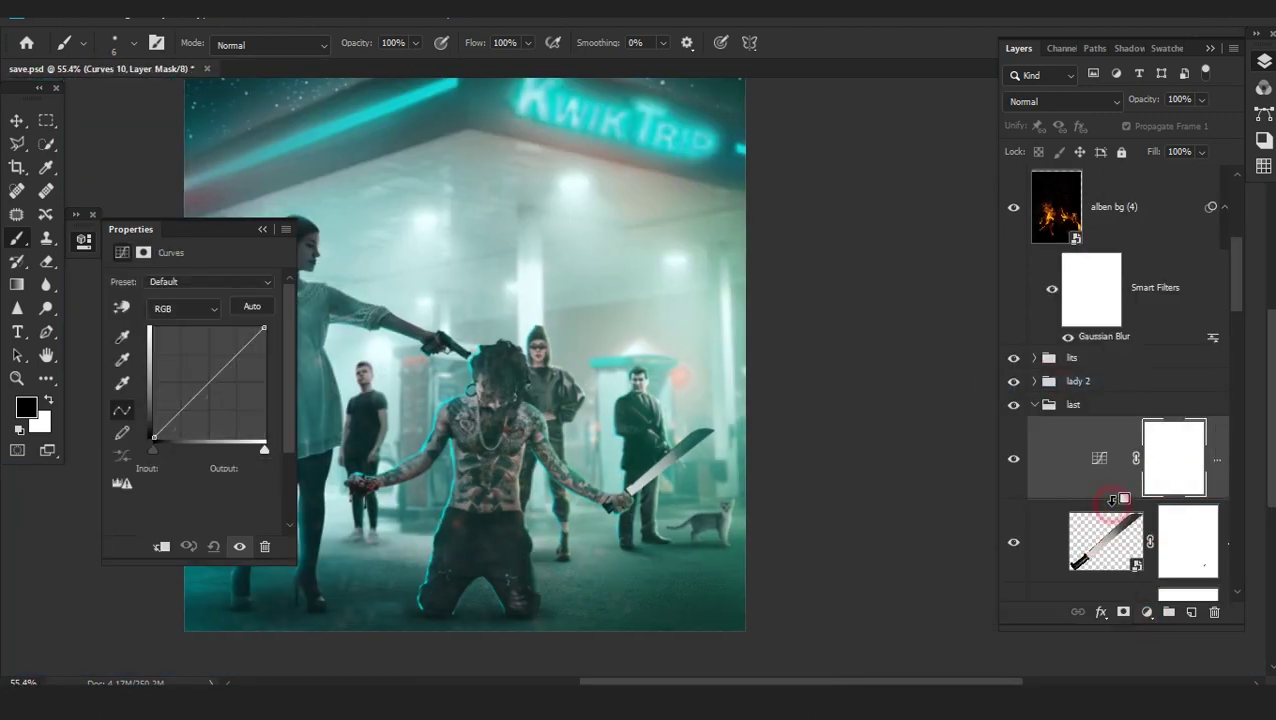
left_click(1112, 499, "alt")
left_click_drag(263, 328, 297, 392)
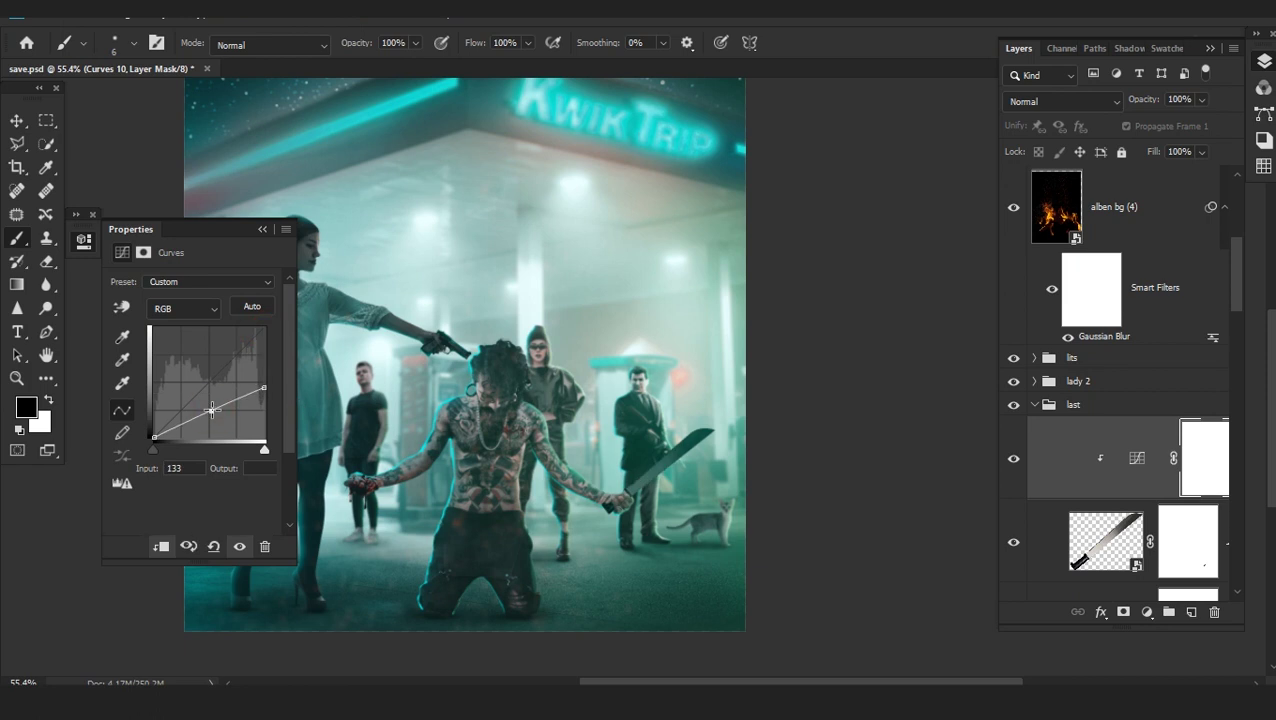
scroll(232, 418, "down", 5)
scroll(223, 438, "up", 3)
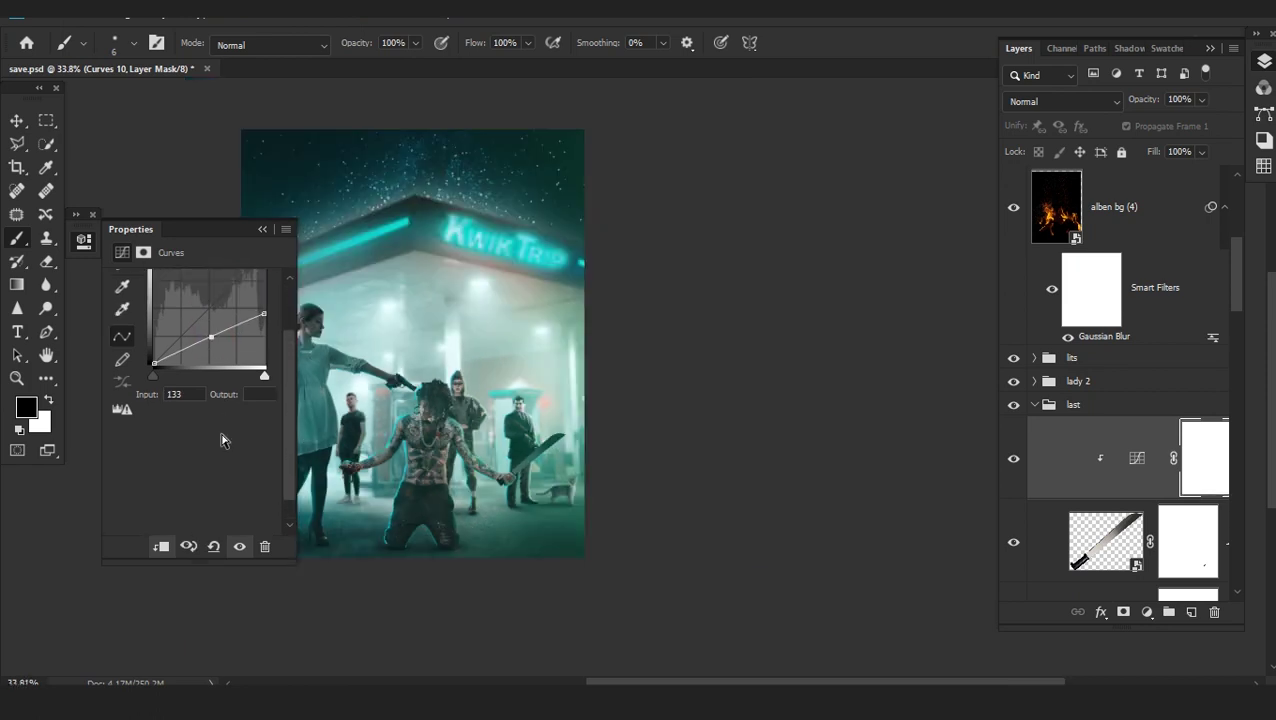
Clip a second, brightening Curves adjustment to the machete and invert its mask
scroll(500, 455, "up", 7)
left_click(1148, 614)
left_click(1074, 381)
left_click(1131, 499, "alt")
left_click_drag(197, 394, 191, 362)
key("ctrl+i")
Brush light back onto the machete blade through the mask with a 46 px soft brush at 57% opacity
scroll(851, 415, "up", 3)
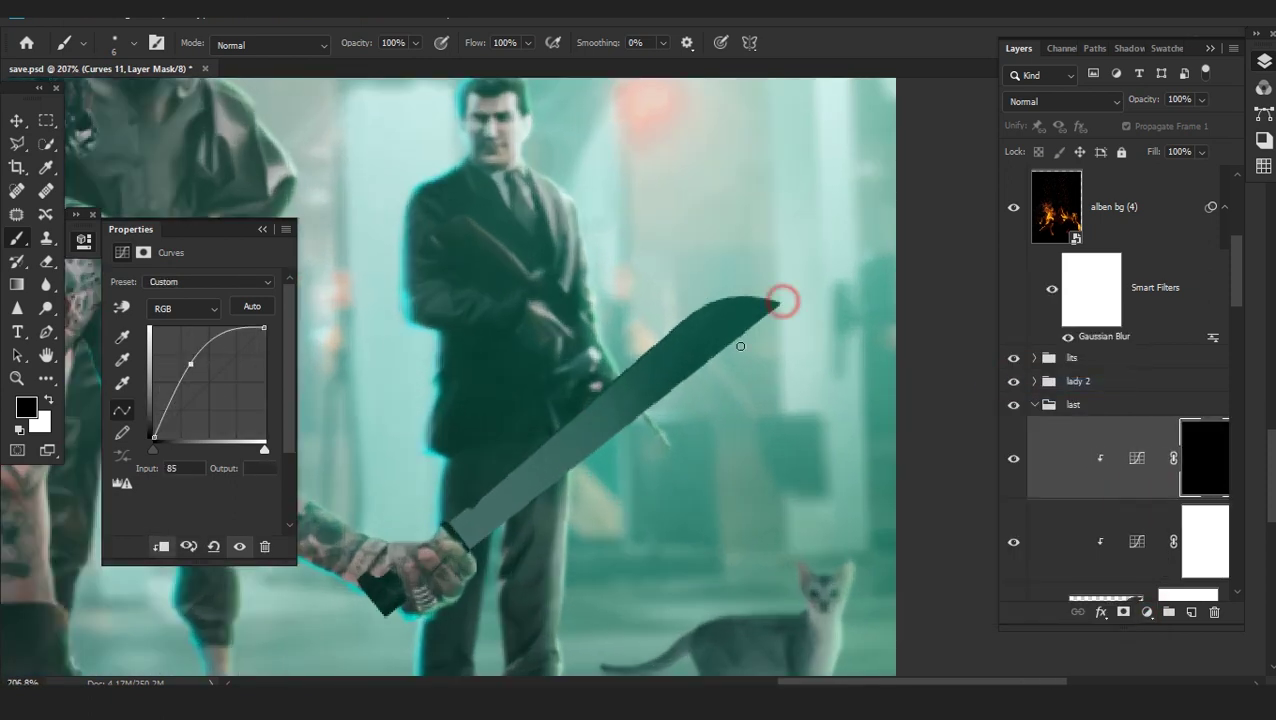
right_click(724, 400)
left_click(151, 212)
key("Return")
mouse_move(816, 313)
left_mouse_down()
mouse_move(641, 441)
mouse_move(661, 456)
left_mouse_up()
mouse_move(632, 313)
left_mouse_down()
mouse_move(507, 416)
mouse_move(437, 503)
mouse_move(427, 572)
left_mouse_up()
scroll(427, 572, "down", 5)
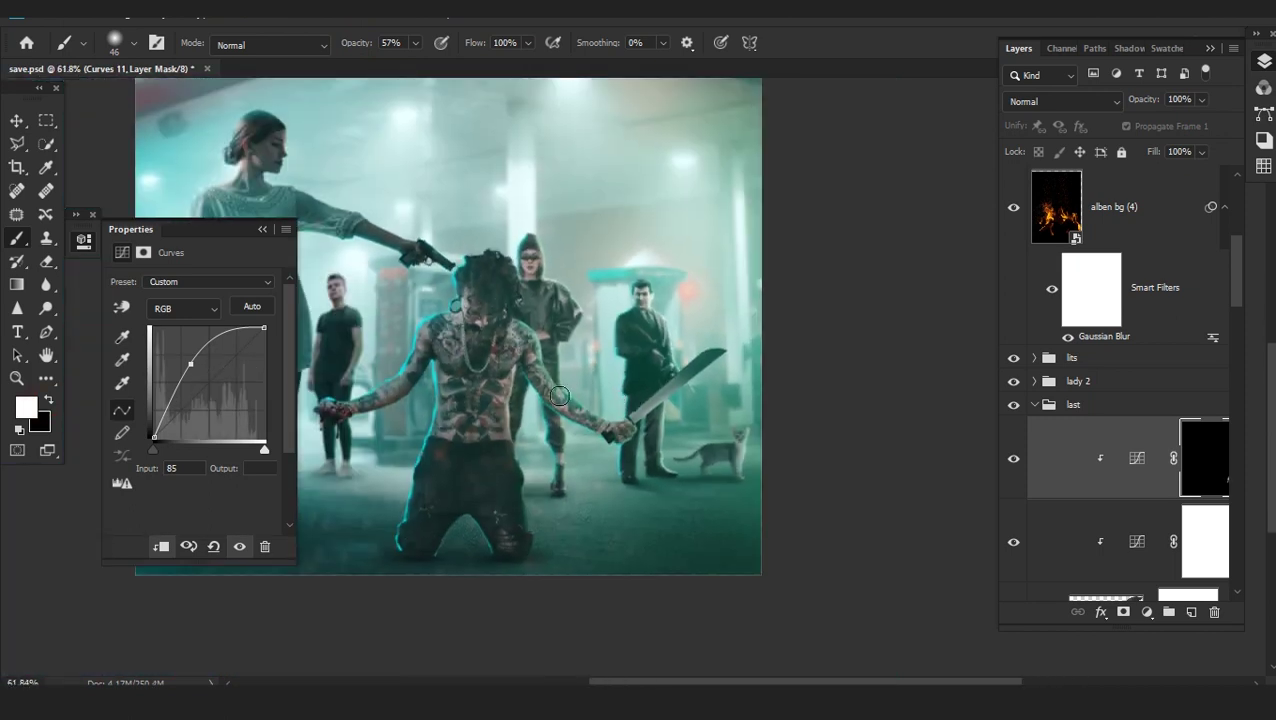
Paint a dark ground shadow beneath the machete on a new layer above Layer 10 copy and set it to Multiply
scroll(1072, 471, "down", 5)
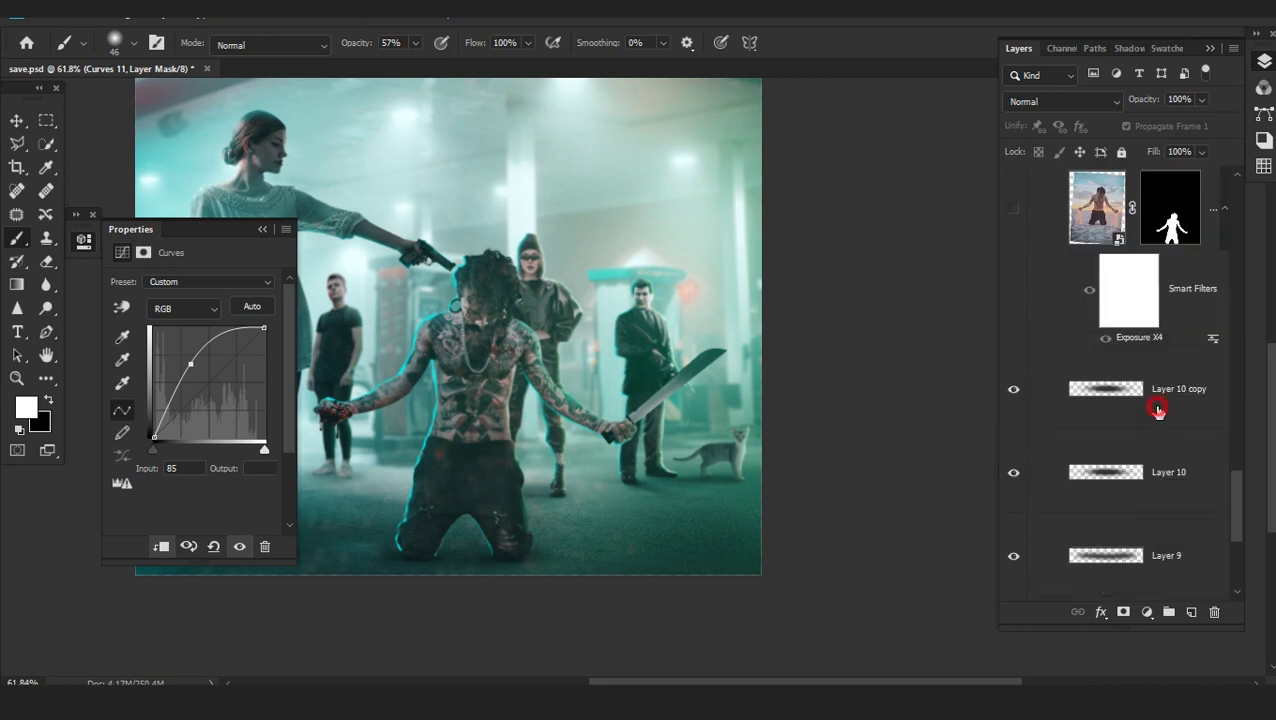
left_click(1150, 395)
left_click(1191, 613)
scroll(641, 567, "up", 4)
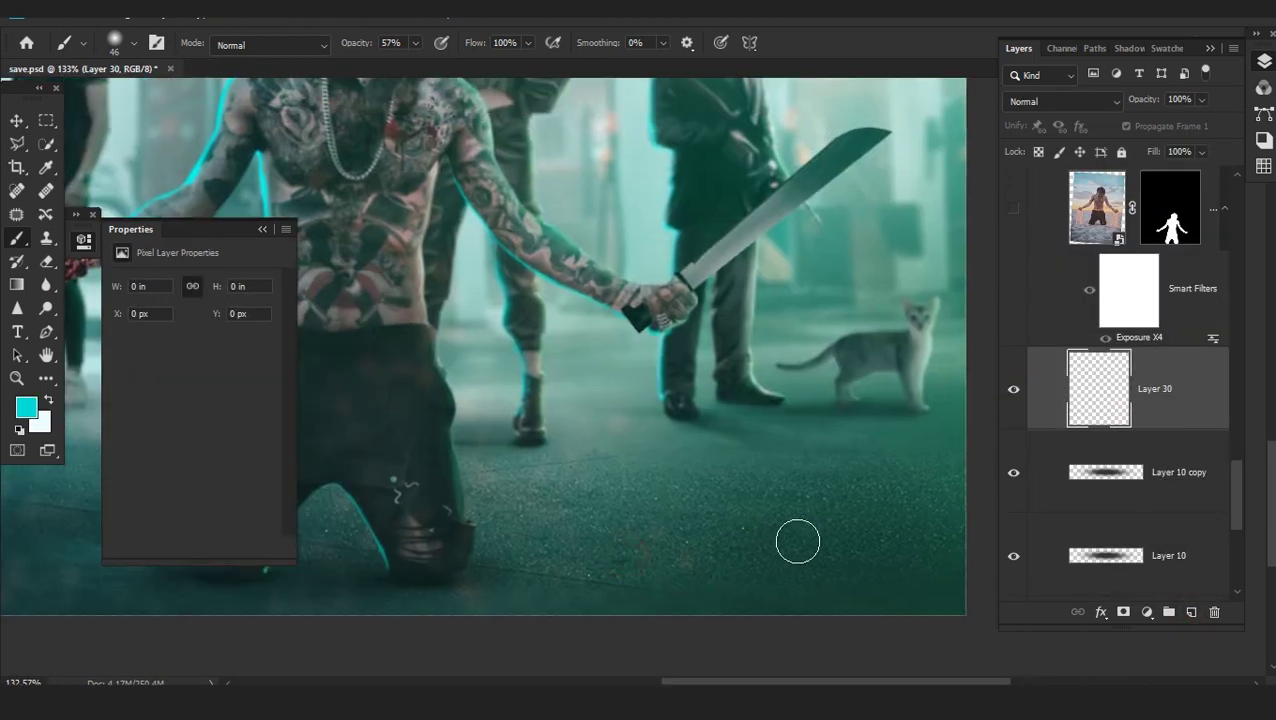
left_click(423, 400, "alt")
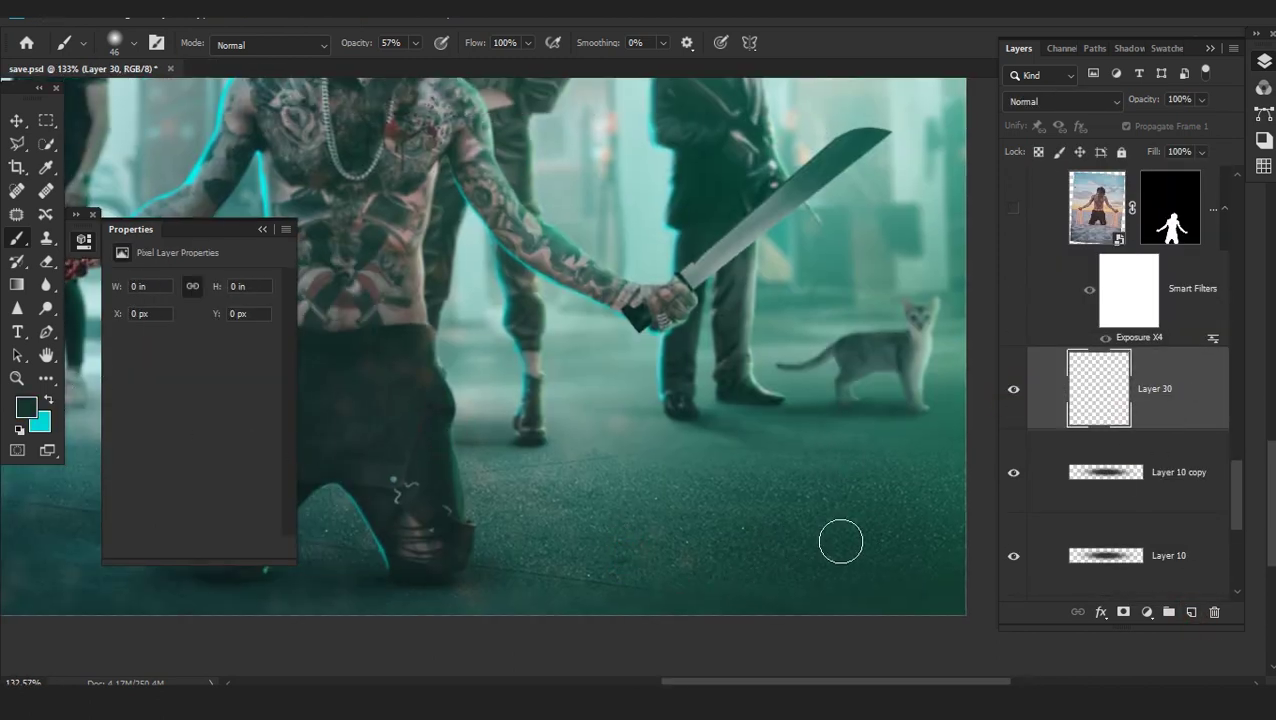
mouse_move(783, 546)
left_mouse_down()
mouse_move(515, 570)
mouse_move(877, 521)
mouse_move(890, 505)
left_mouse_up()
left_click(1037, 101)
left_click(1031, 190)
Add a layer mask to the machete's shadow layer and trim the shadow's far end
left_click(1124, 612)
scroll(759, 430, "up", 3)
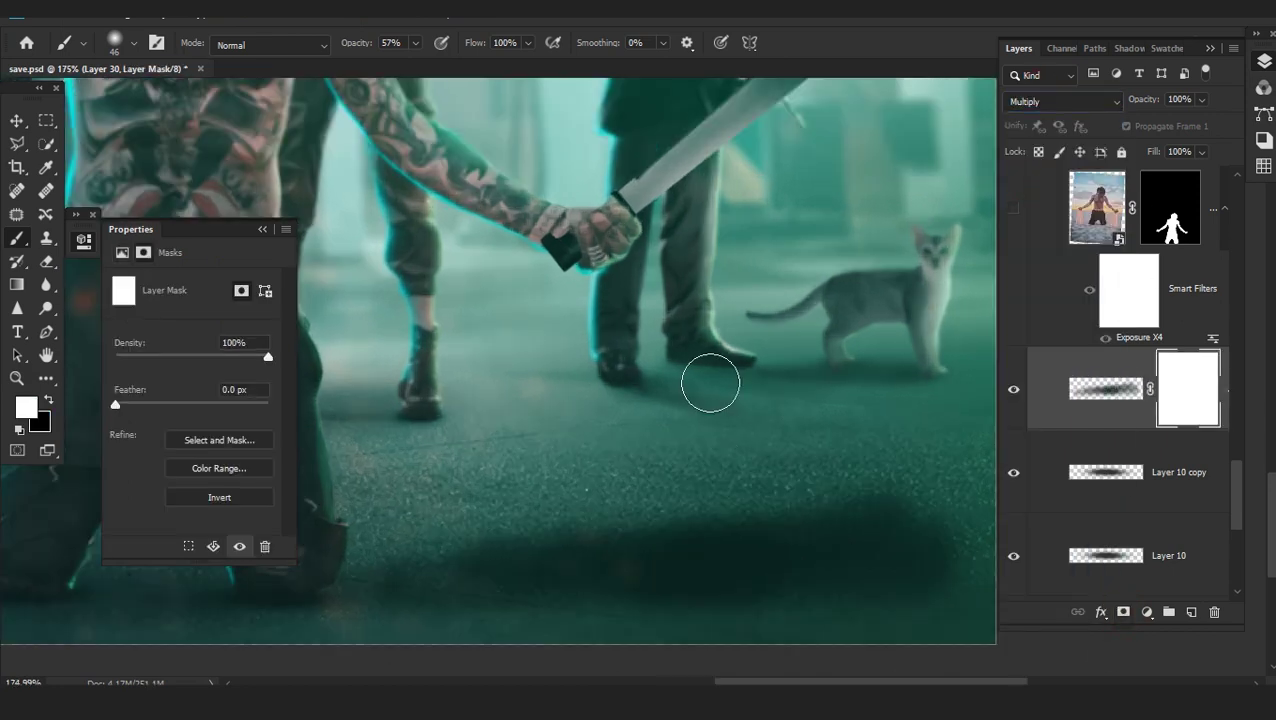
left_click_drag(933, 565, 920, 495)
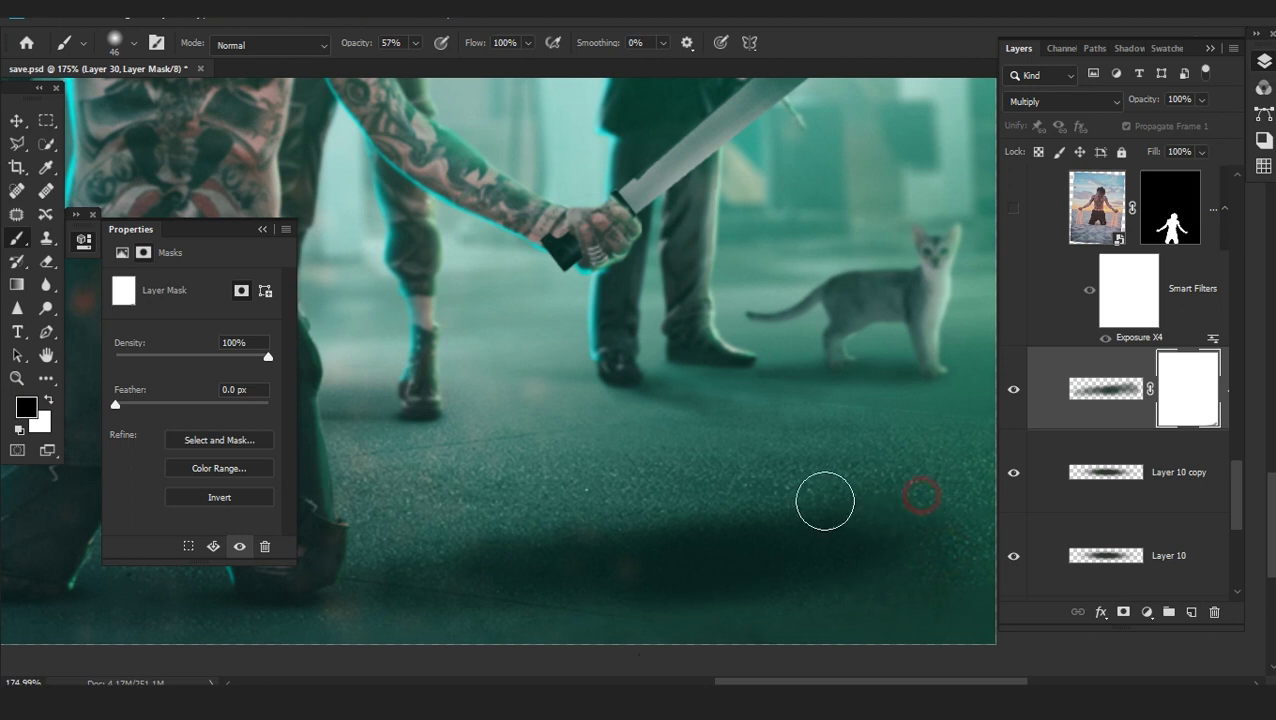
Fade the machete shadow's edges gradually in its mask with a 125 px brush at 7% opacity
right_click(714, 498)
left_click(170, 221)
left_click_drag(356, 43, 306, 48)
left_click(313, 47)
left_click(313, 50)
mouse_move(888, 511)
left_mouse_down()
mouse_move(565, 560)
mouse_move(923, 535)
mouse_move(886, 496)
mouse_move(880, 458)
left_mouse_up()
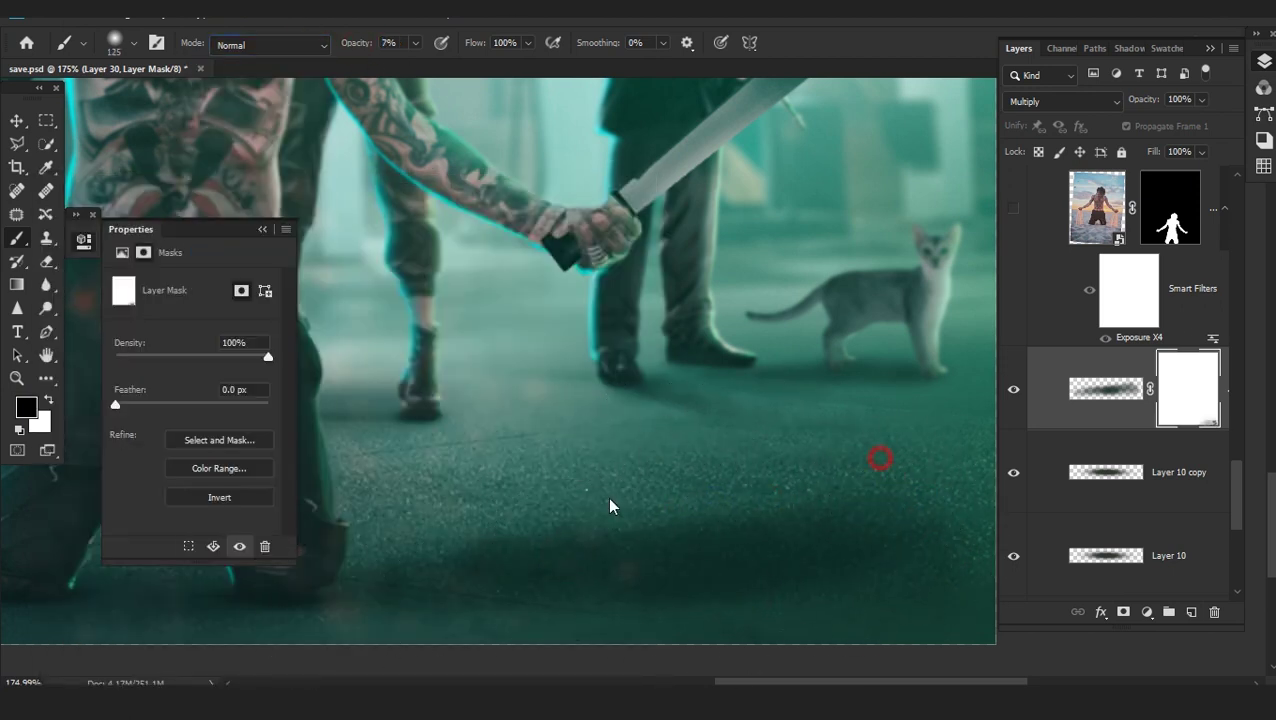
mouse_move(670, 474)
left_mouse_down()
mouse_move(829, 604)
mouse_move(777, 648)
left_mouse_up()
mouse_move(905, 631)
left_mouse_down()
mouse_move(647, 655)
mouse_move(584, 633)
left_mouse_up()
mouse_move(834, 615)
left_mouse_down()
mouse_move(565, 663)
mouse_move(456, 589)
left_mouse_up()
scroll(558, 550, "down", 3)
left_click_drag(738, 505, 788, 496)
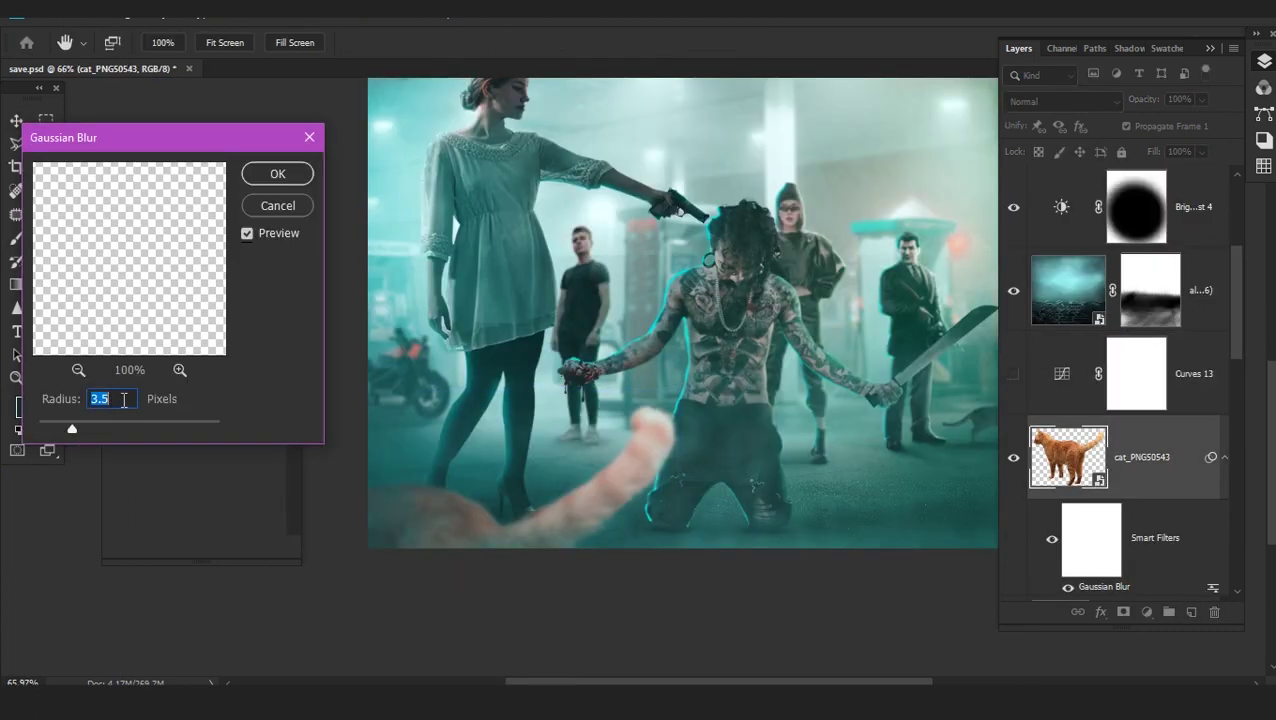
Apply Gaussian Blur to the orange foreground cat, adjust its placement, and clip the Curves adjustment above it to its layer
left_click(292, 163)
left_click_drag(404, 604, 481, 468)
left_click(1012, 373)
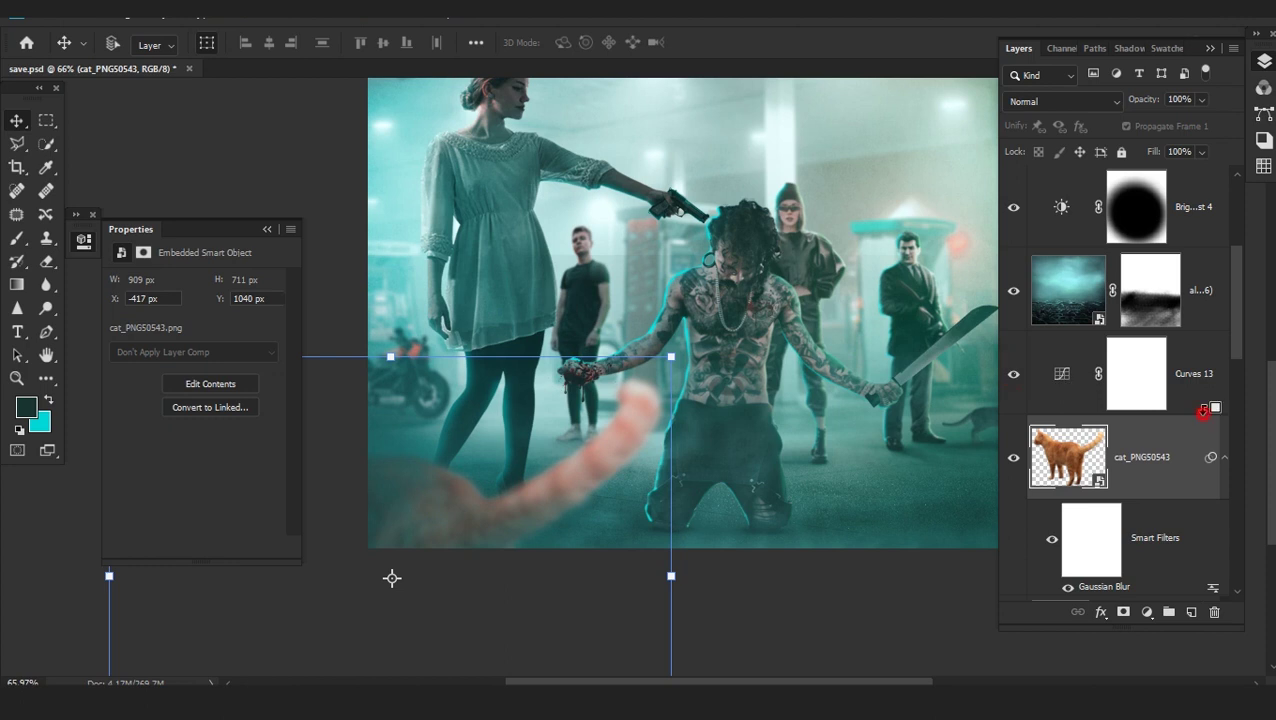
left_click(1203, 412, "alt")
Darken the foreground cat's curve by pulling the midtone point to output 33 and the white point to output 106
left_click(1100, 386)
left_click(1089, 382)
left_click_drag(269, 328, 300, 375)
left_click_drag(216, 401, 216, 426)
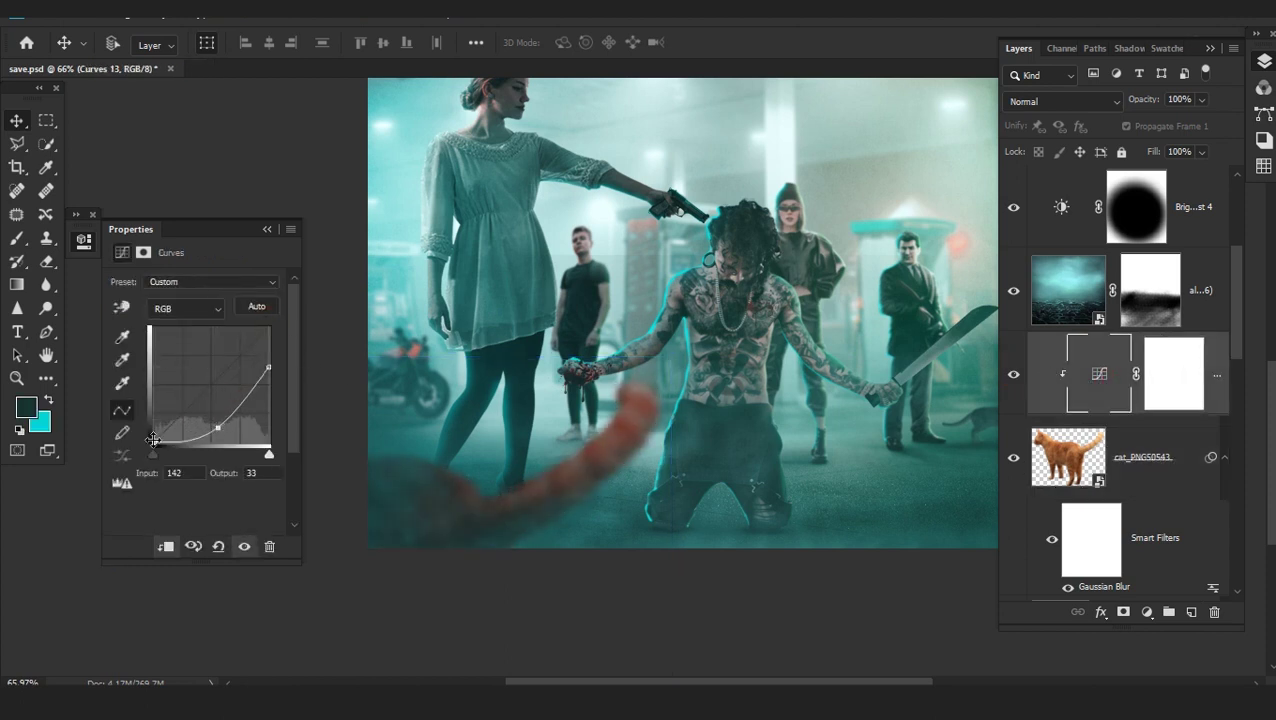
left_click_drag(268, 368, 285, 396)
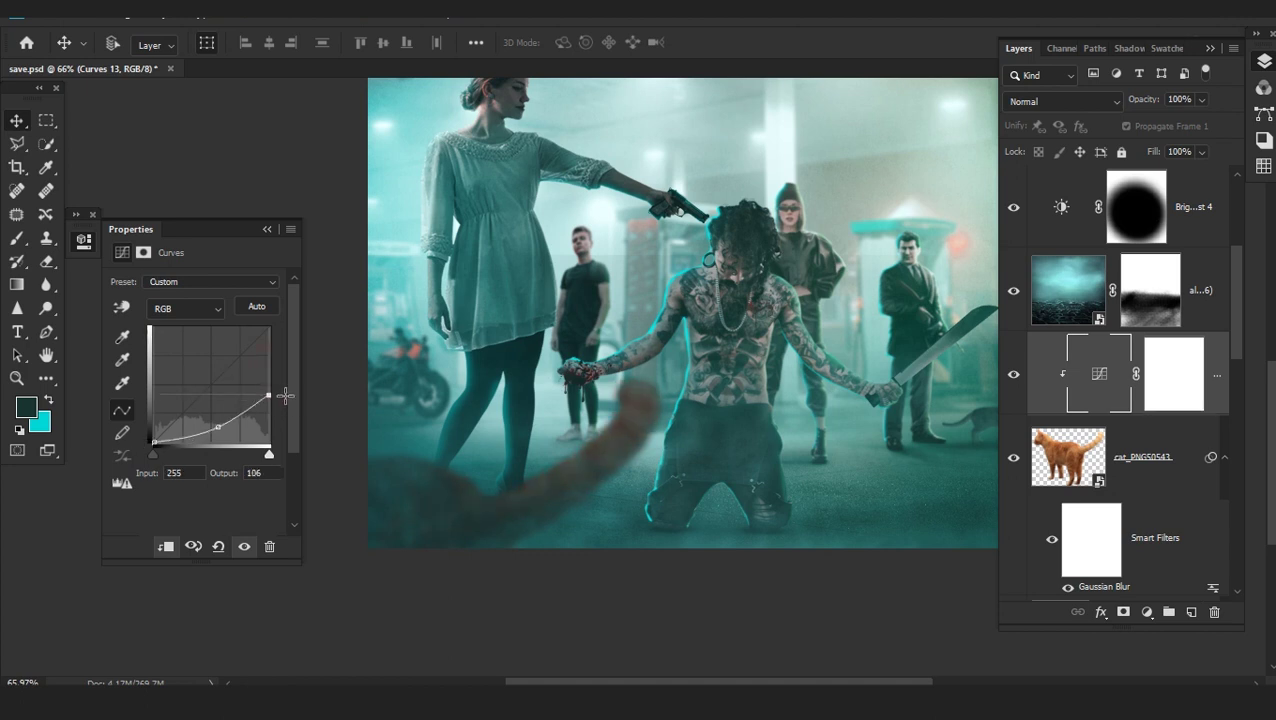
Add a clipped layer above the cat's Curves adjustment and brush a first faint cyan line along the cat's back
left_click(1190, 458)
key("ctrl+shift+alt+n")
left_click_drag(1190, 458, 1186, 350)
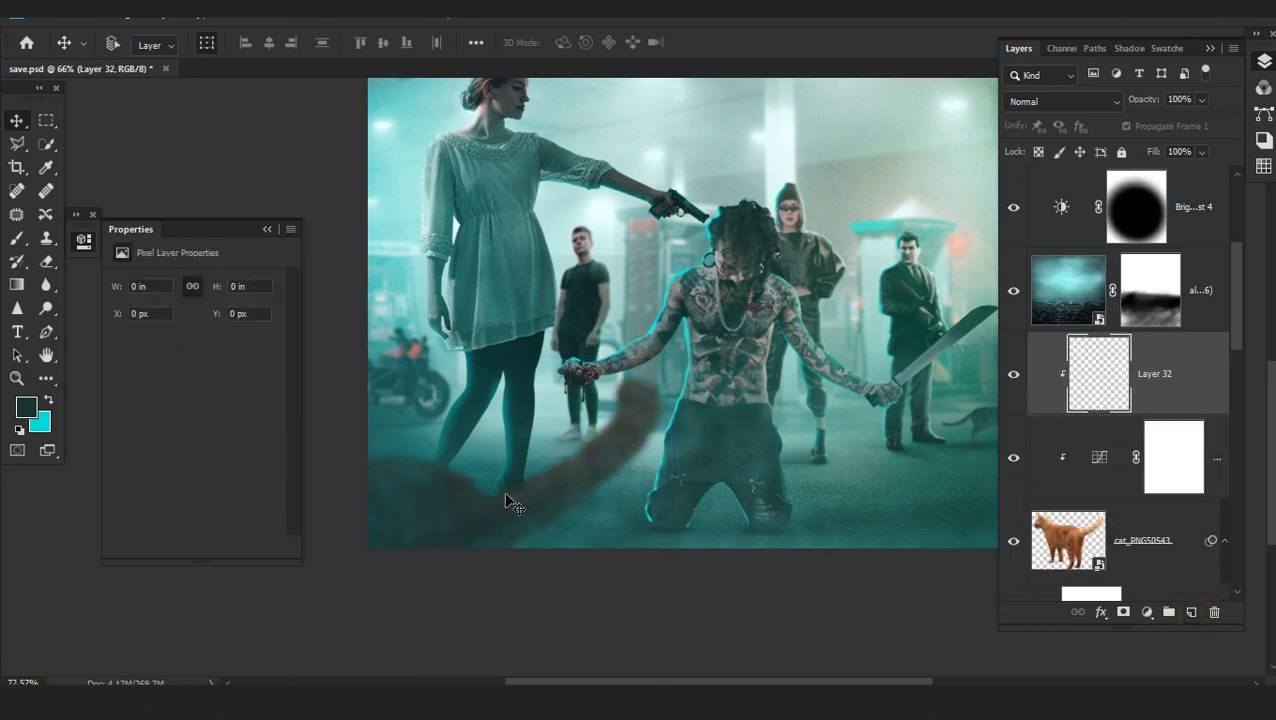
scroll(508, 496, "up", 4)
key("b")
left_click(48, 400)
scroll(401, 458, "up", 5)
scroll(280, 449, "down", 2)
mouse_move(284, 445)
left_mouse_down()
mouse_move(436, 447)
mouse_move(427, 427)
mouse_move(609, 459)
left_mouse_up()
scroll(430, 447, "up", 3)
left_click_drag(889, 441, 782, 503)
scroll(782, 503, "down", 5)
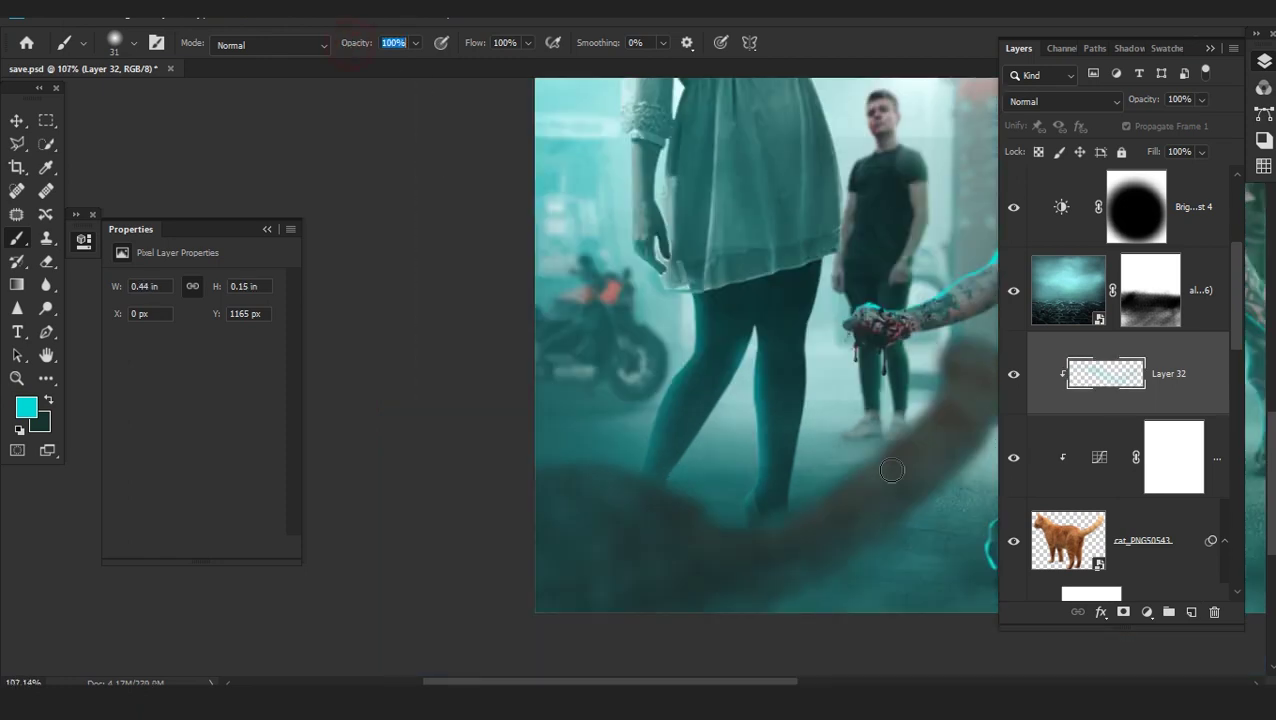
Paint a strong cyan rim along the foreground cat's back and tail with a 31 px brush at 100% opacity
scroll(892, 470, "up", 7)
mouse_move(848, 340)
left_mouse_down()
mouse_move(758, 480)
mouse_move(661, 539)
left_mouse_up()
left_click_drag(627, 573, 837, 461)
mouse_move(895, 430)
left_mouse_down()
mouse_move(722, 530)
mouse_move(581, 464)
mouse_move(433, 424)
left_mouse_up()
scroll(646, 464, "down", 4)
scroll(713, 405, "up", 3)
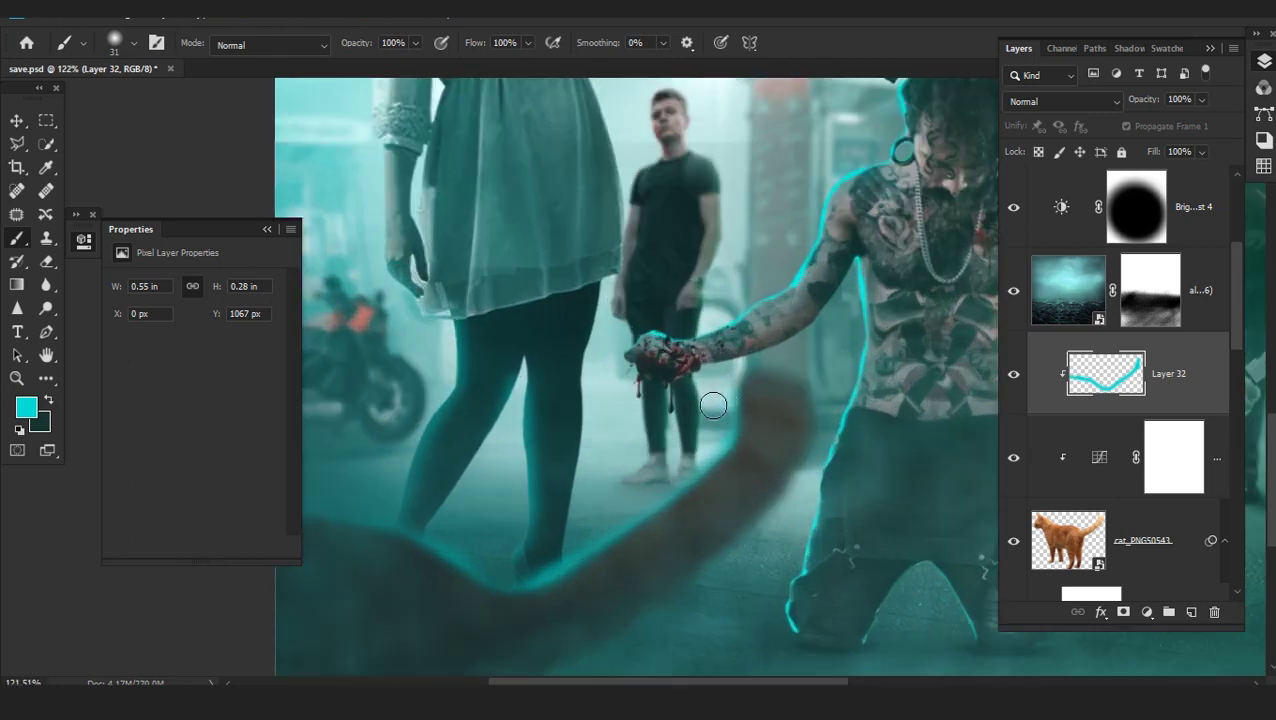
Set the cat's rim layer to Screen and soften it with a 3.0 px Gaussian Blur
scroll(750, 380, "down", 4)
scroll(880, 460, "up", 2)
left_click(1063, 101)
left_click(1017, 281)
left_click(284, 18)
mouse_move(100, 238)
left_click(312, 308)
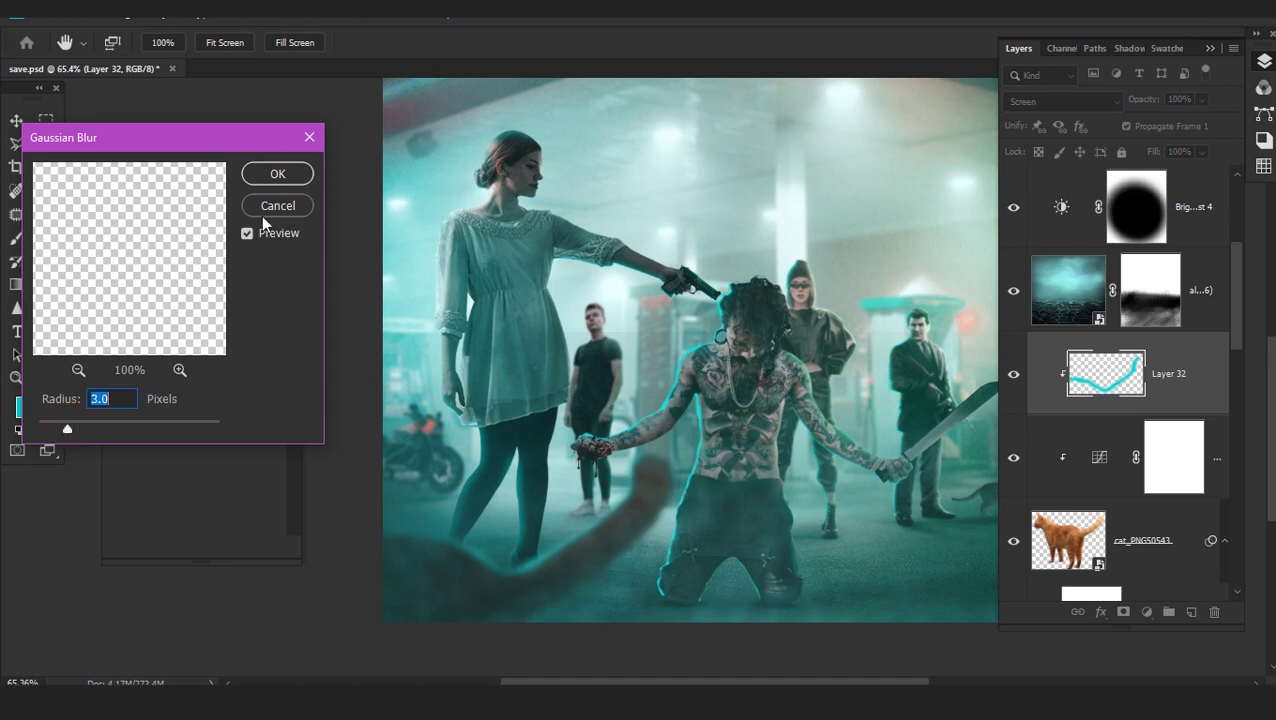
left_click(277, 173)
scroll(650, 462, "up", 2)
scroll(650, 470, "down", 3)
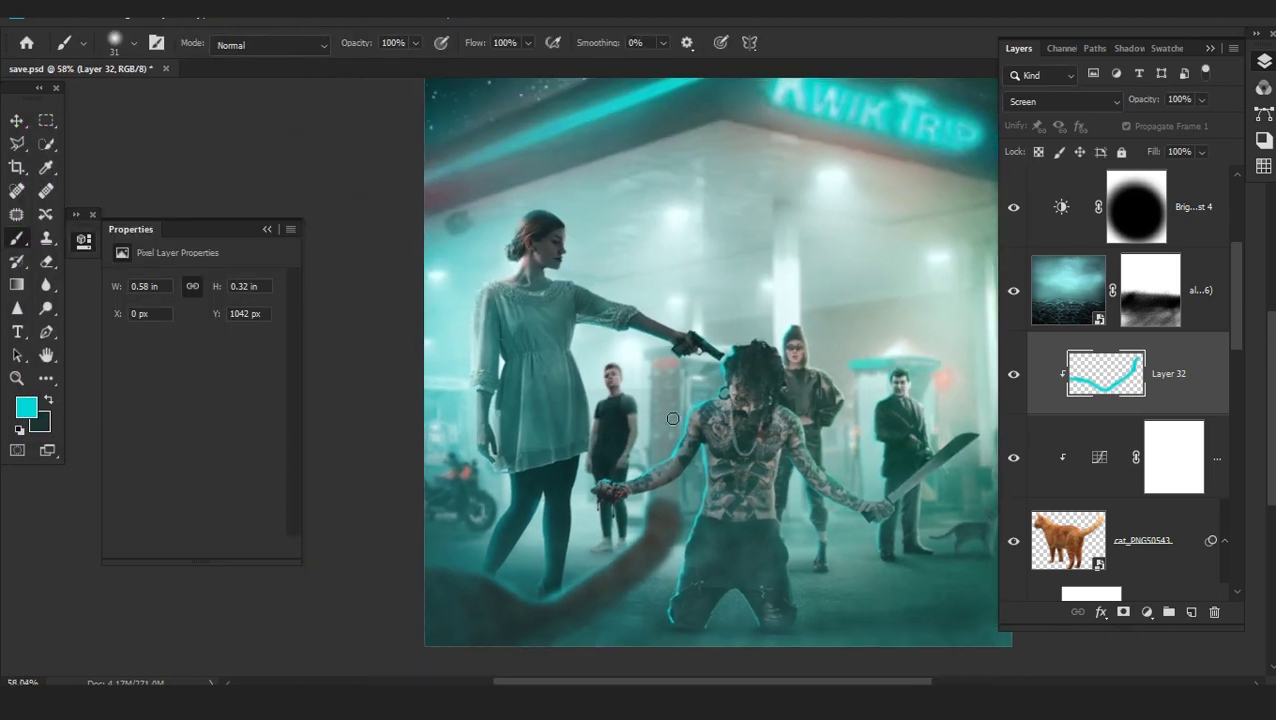
Identify the standing woman's layer group by hiding and showing it, and expand the group
scroll(676, 447, "up", 2)
scroll(1168, 421, "down", 5)
left_click(1012, 398)
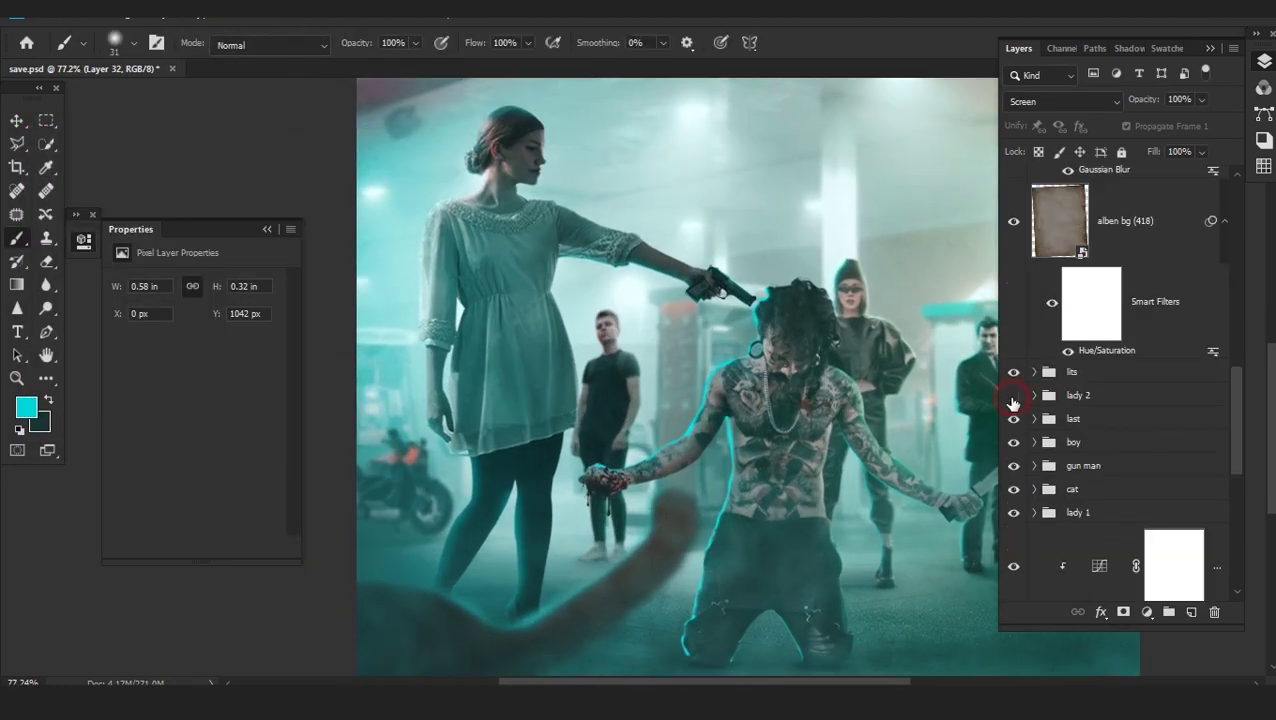
left_click(1014, 397)
left_click(1014, 397)
left_click(1034, 397)
left_click(1141, 529)
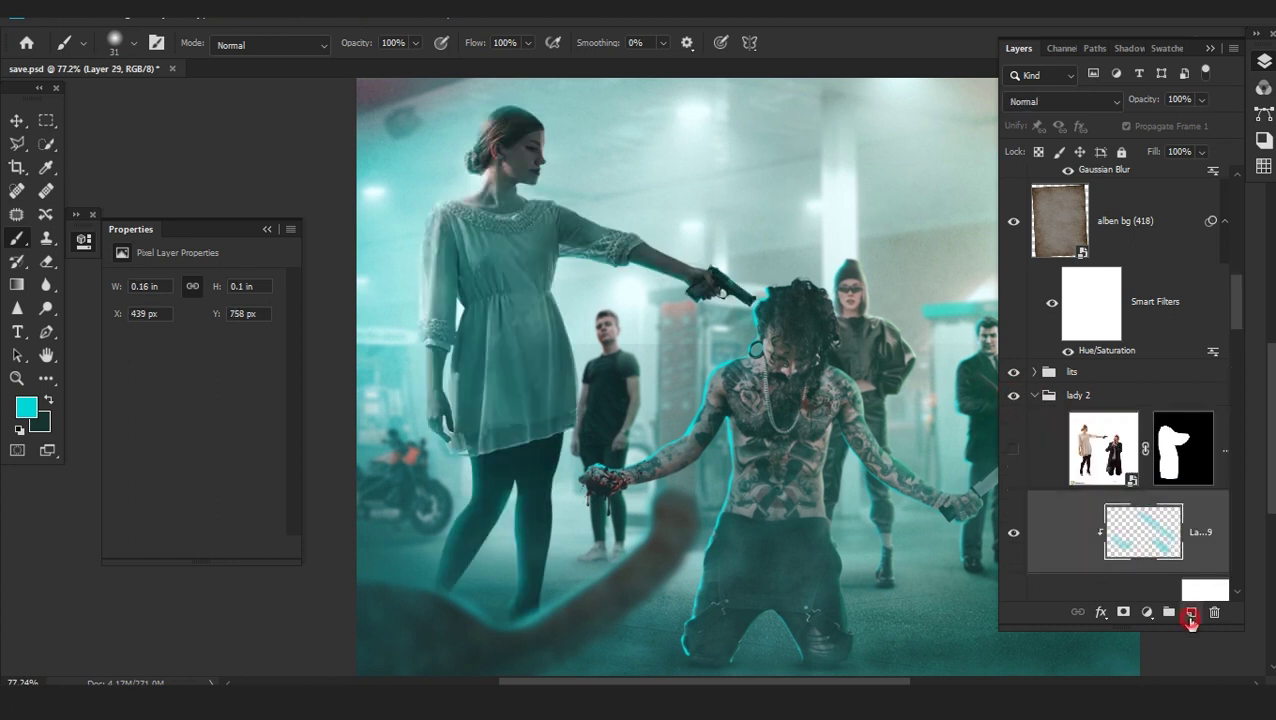
left_click(1191, 613)
left_click(1197, 573, "alt")
scroll(560, 400, "up", 6)
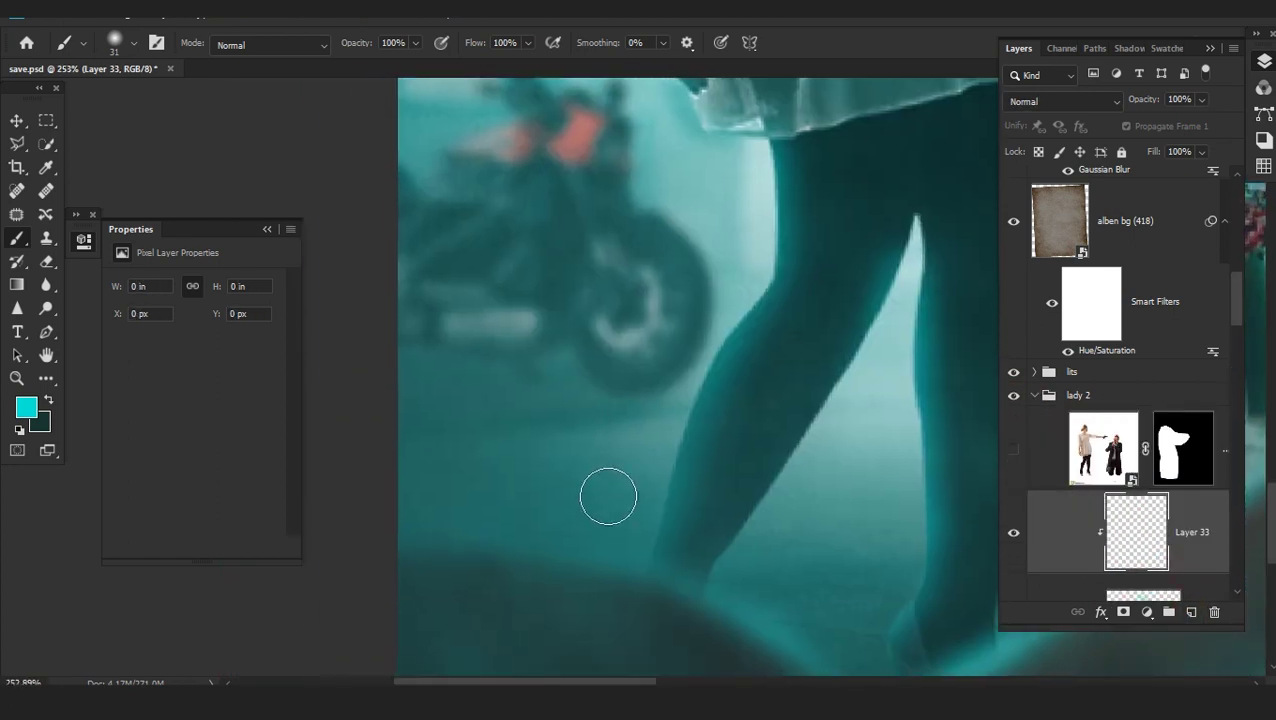
left_click_drag(629, 542, 620, 562)
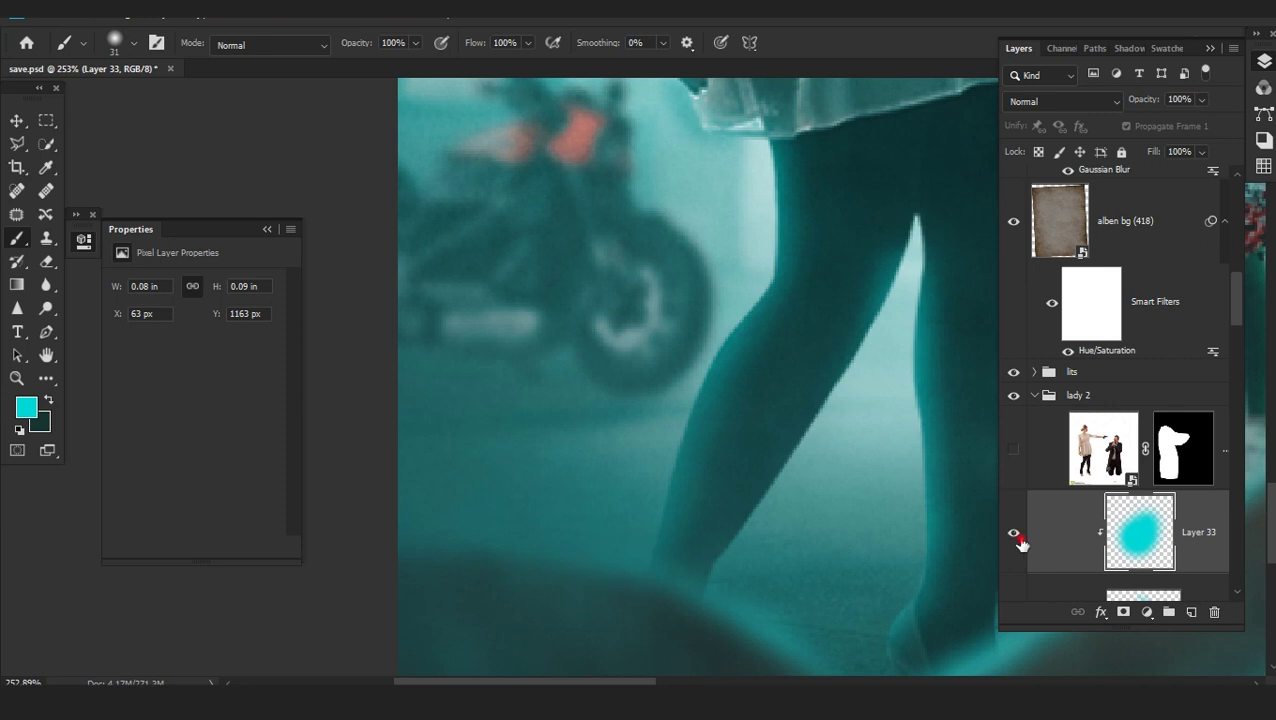
left_click(1212, 612)
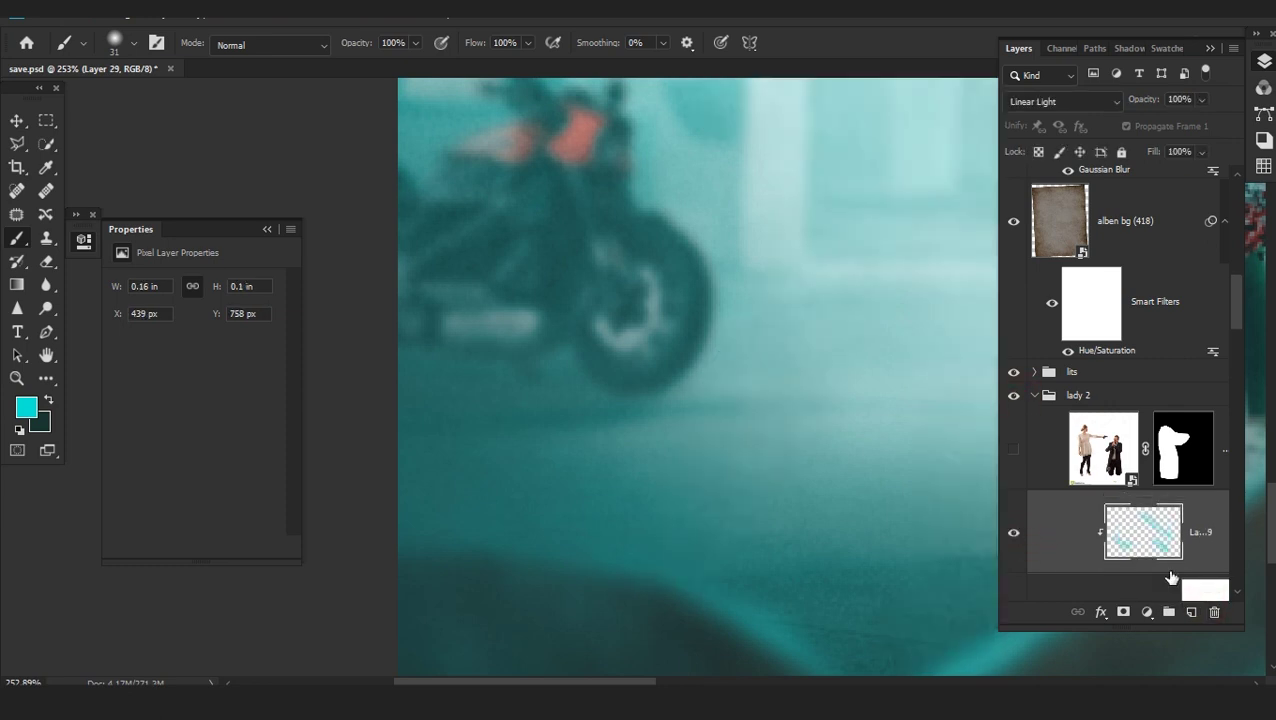
Add a new empty layer above the topmost cyan light layer of the standing woman and clip it to her
scroll(1120, 550, "down", 5)
left_click(1149, 460)
scroll(1155, 430, "down", 5)
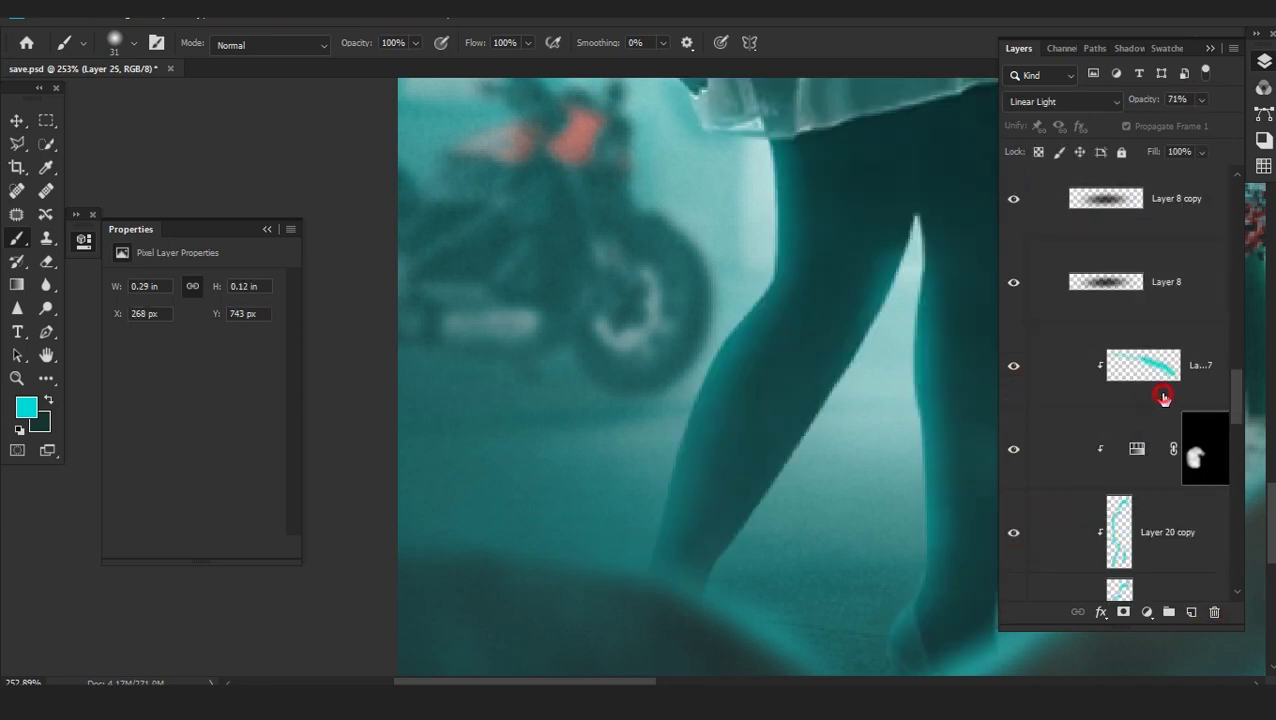
left_click(1163, 398)
key("ctrl+shift+alt+n")
left_click(1164, 404, "alt")
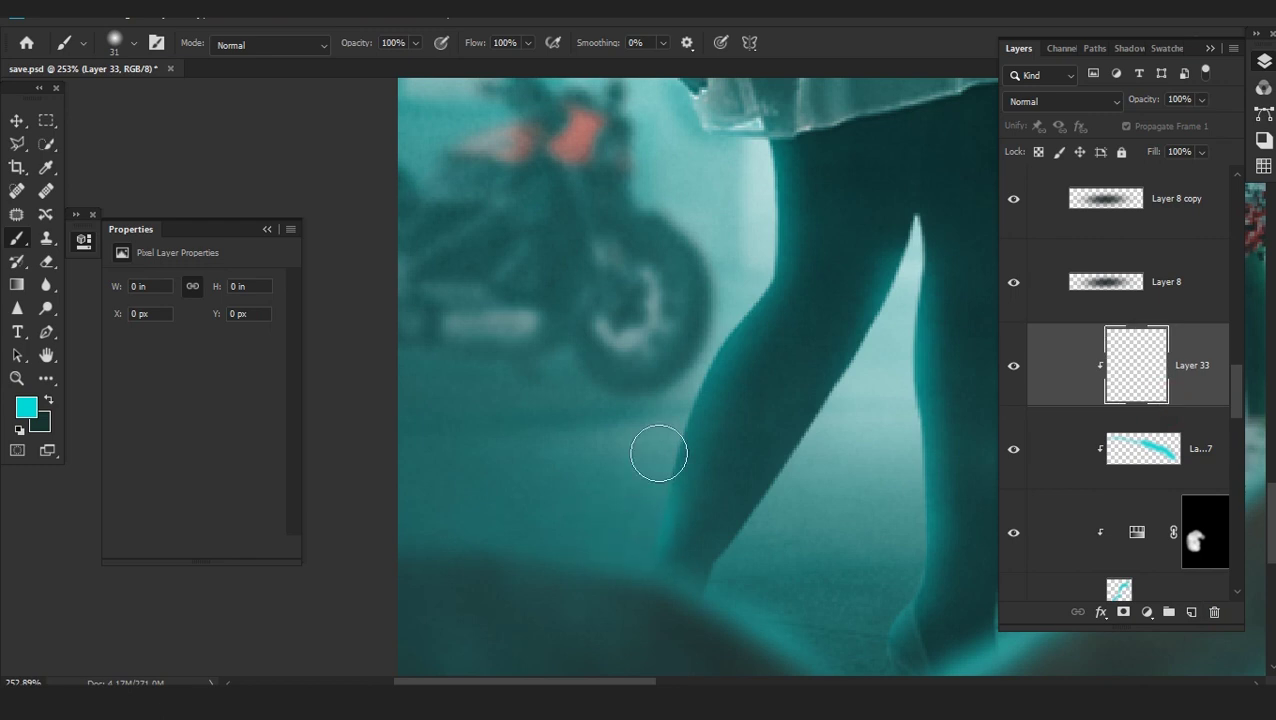
Reduce the soft brush to 10 px and paint a cyan rim along the outer edge of the woman's rear leg
left_click(659, 454)
scroll(1150, 490, "down", 5)
scroll(1150, 490, "up", 5)
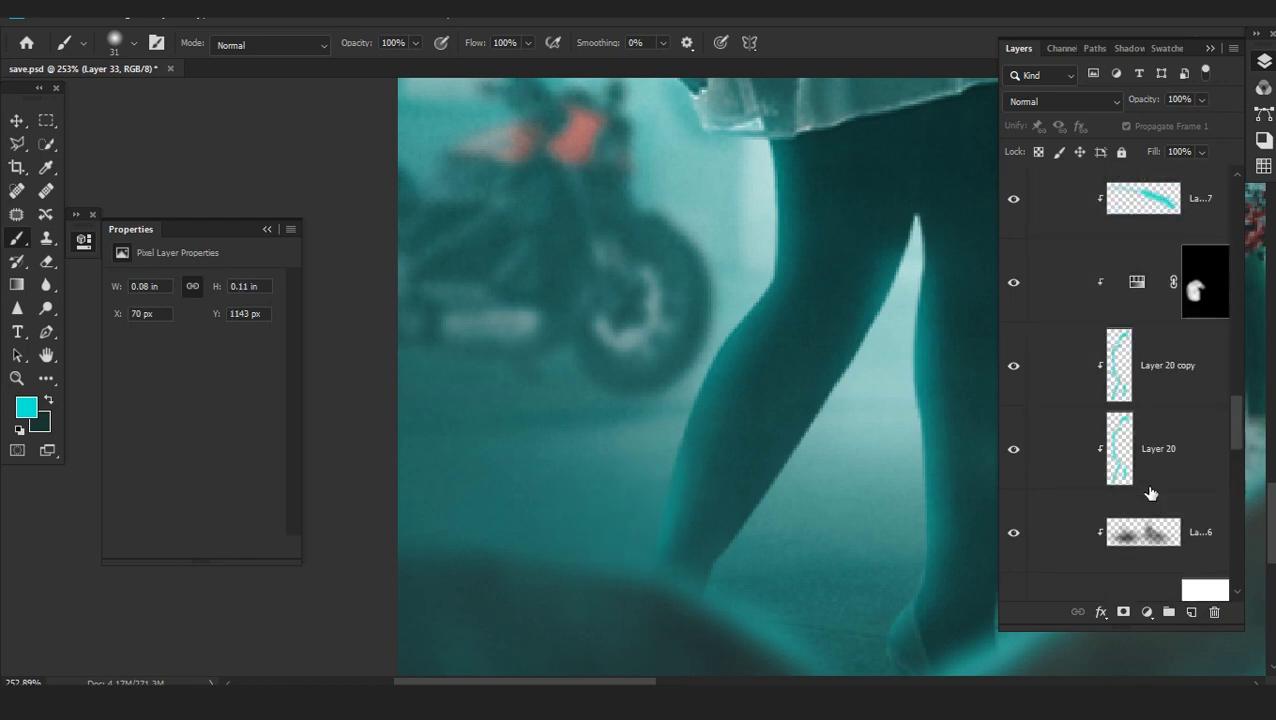
left_click(1013, 367)
scroll(652, 528, "up", 2)
right_click(654, 526)
left_click_drag(139, 219, 131, 219)
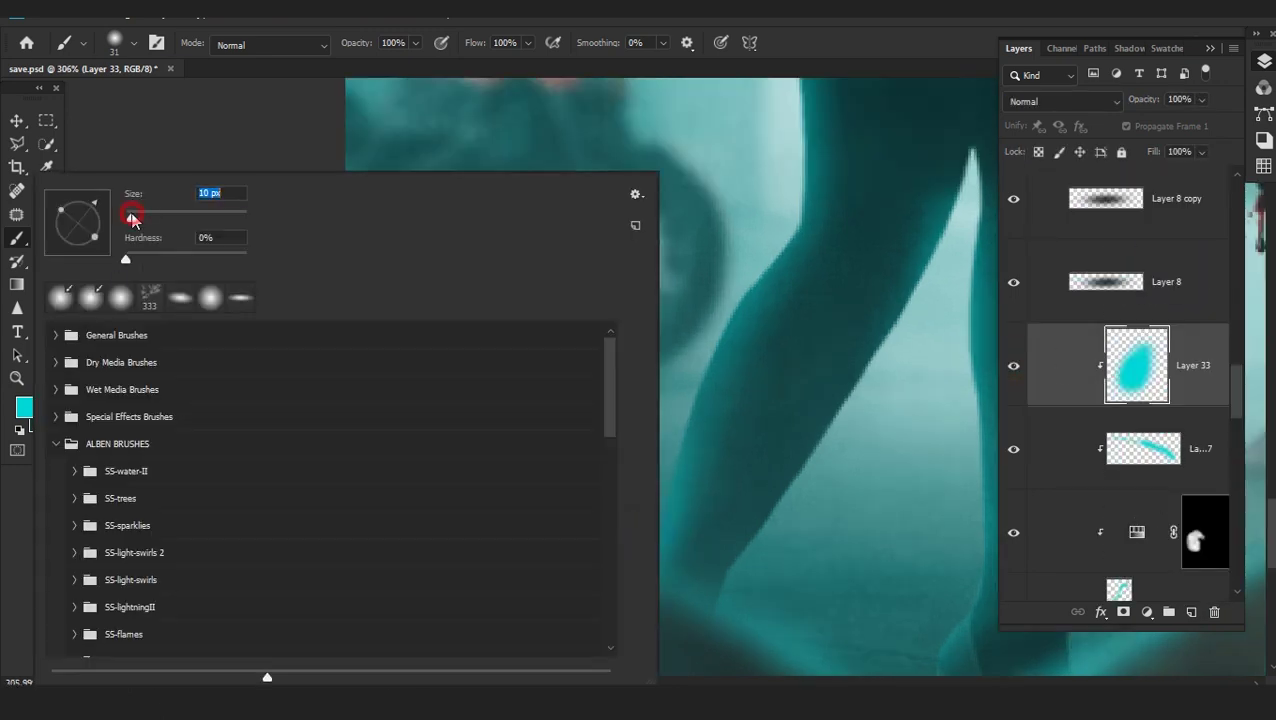
key("Return")
scroll(505, 381, "up", 4)
left_click_drag(771, 377, 874, 219)
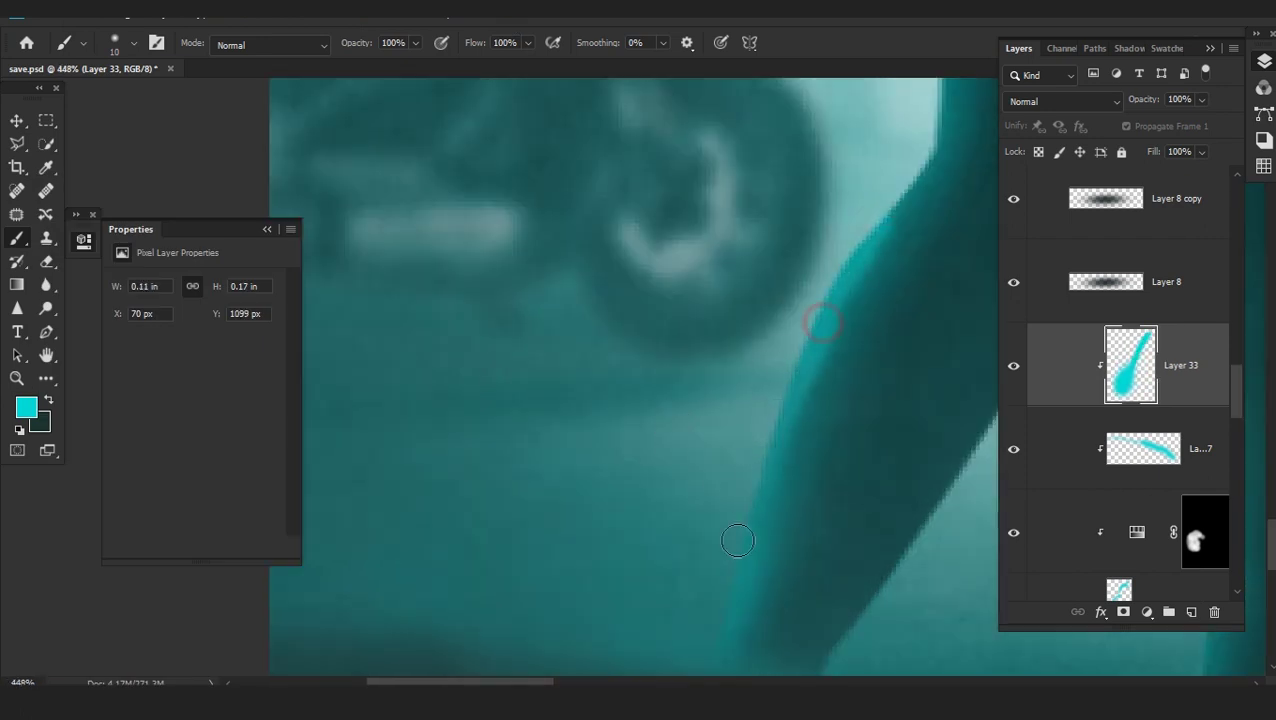
Set the woman's new rim layer to the Color Dodge blend mode
scroll(710, 588, "down", 3)
left_click(1060, 101)
left_click(1008, 294)
left_click(1060, 101)
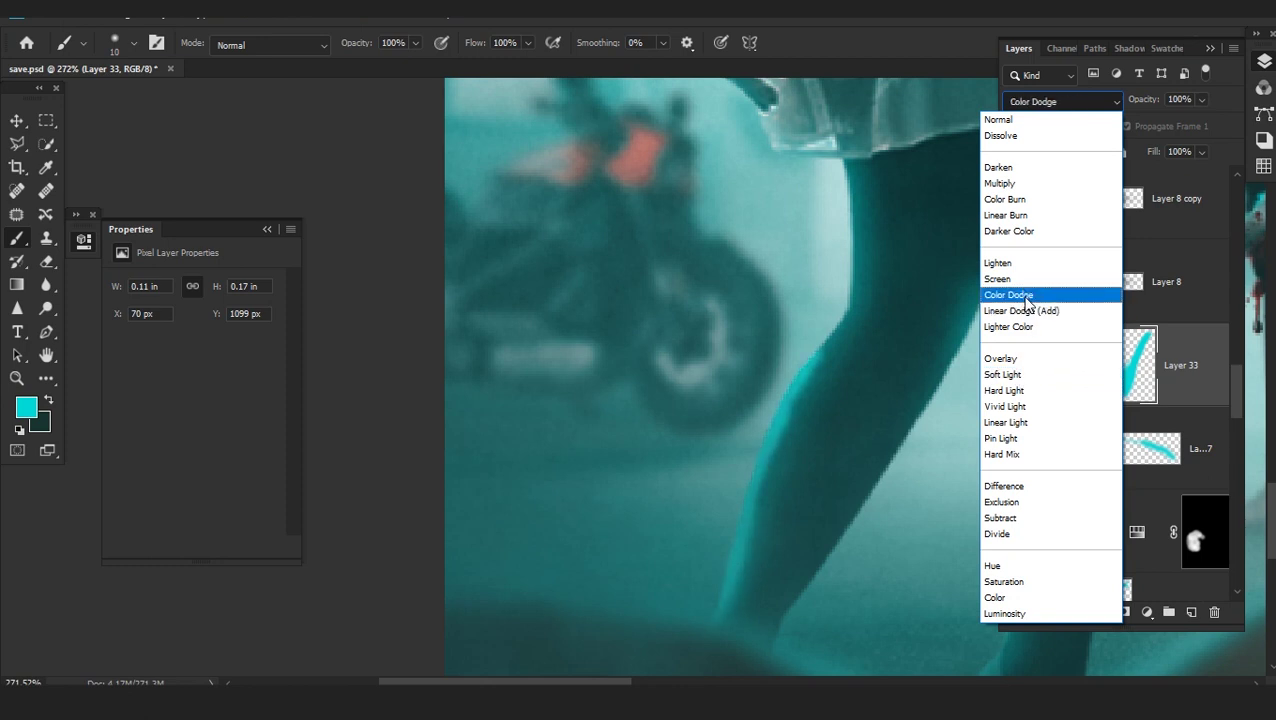
left_click(1015, 294)
Extend the cyan rim up the woman's rear thigh to the hem of her dress
scroll(809, 335, "up", 5)
key("ctrl+z")
mouse_move(831, 340)
left_mouse_down()
mouse_move(880, 285)
mouse_move(778, 498)
mouse_move(790, 160)
left_mouse_up()
left_click_drag(788, 334, 776, 476)
left_click_drag(767, 264, 780, 305)
scroll(750, 270, "down", 5)
left_click_drag(733, 243, 791, 407)
scroll(748, 398, "up", 2)
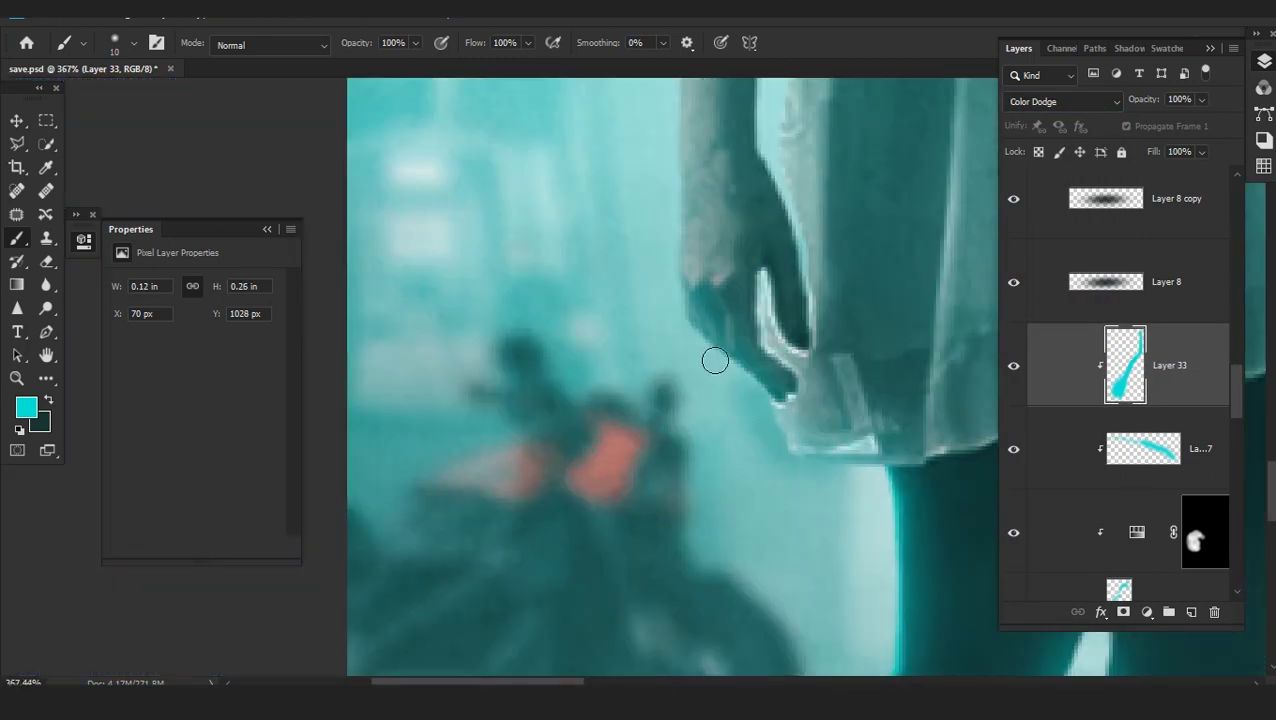
Brush the cyan rim along the outer edge of the woman's lowered hand and forearm
left_click_drag(651, 281, 667, 396)
left_click_drag(672, 438, 680, 408)
left_click_drag(681, 86, 681, 80)
scroll(681, 150, "down", 5)
left_click_drag(674, 210, 680, 377)
left_click_drag(680, 392, 680, 335)
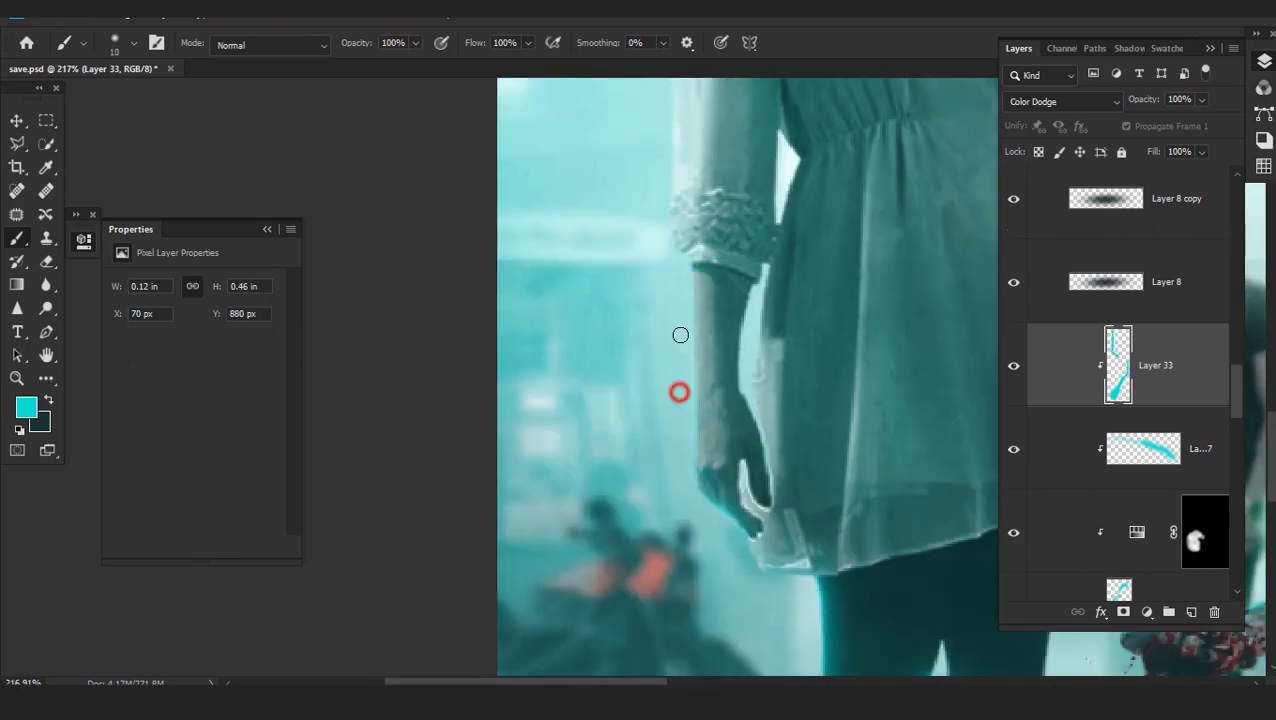
left_click_drag(691, 171, 695, 385)
Continue the cyan rim up the woman's sleeve from the cuff to the shoulder
scroll(695, 385, "up", 5)
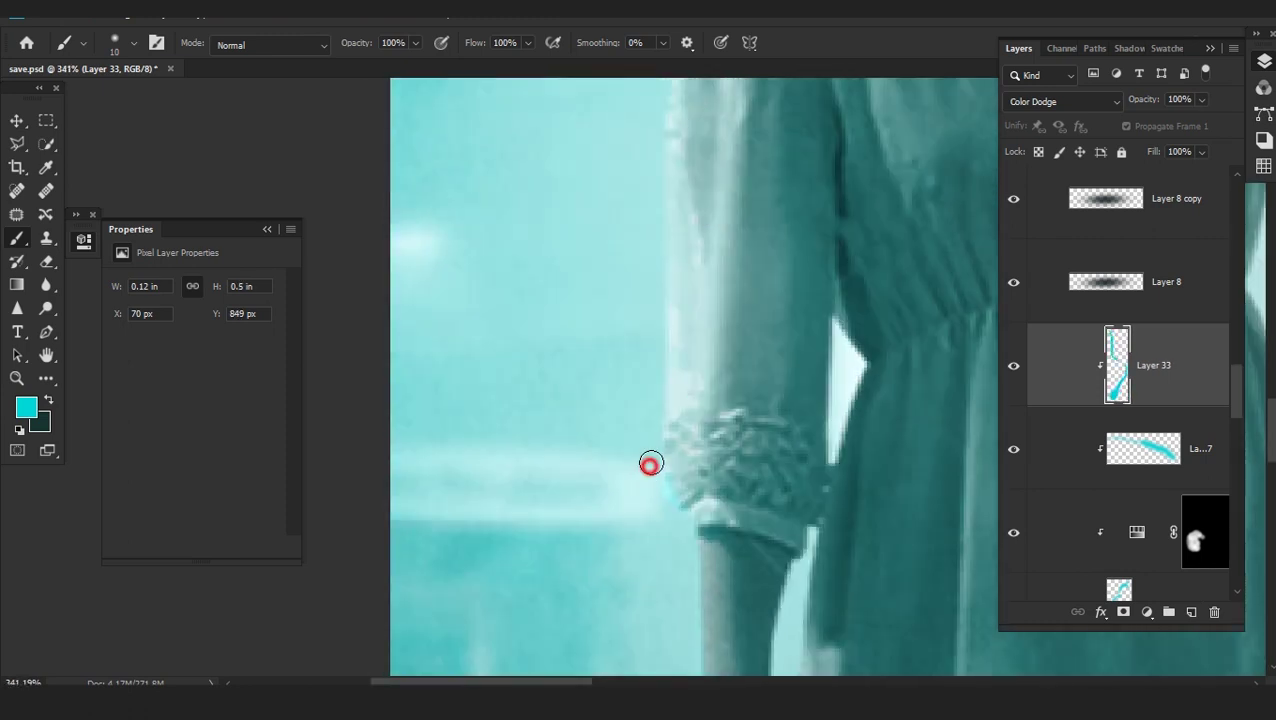
left_click_drag(661, 286, 659, 133)
scroll(672, 188, "down", 4)
mouse_move(672, 188)
left_mouse_down()
mouse_move(672, 384)
mouse_move(667, 253)
mouse_move(721, 131)
left_mouse_up()
scroll(671, 384, "up", 5)
scroll(721, 131, "down", 2)
left_click_drag(721, 131, 669, 313)
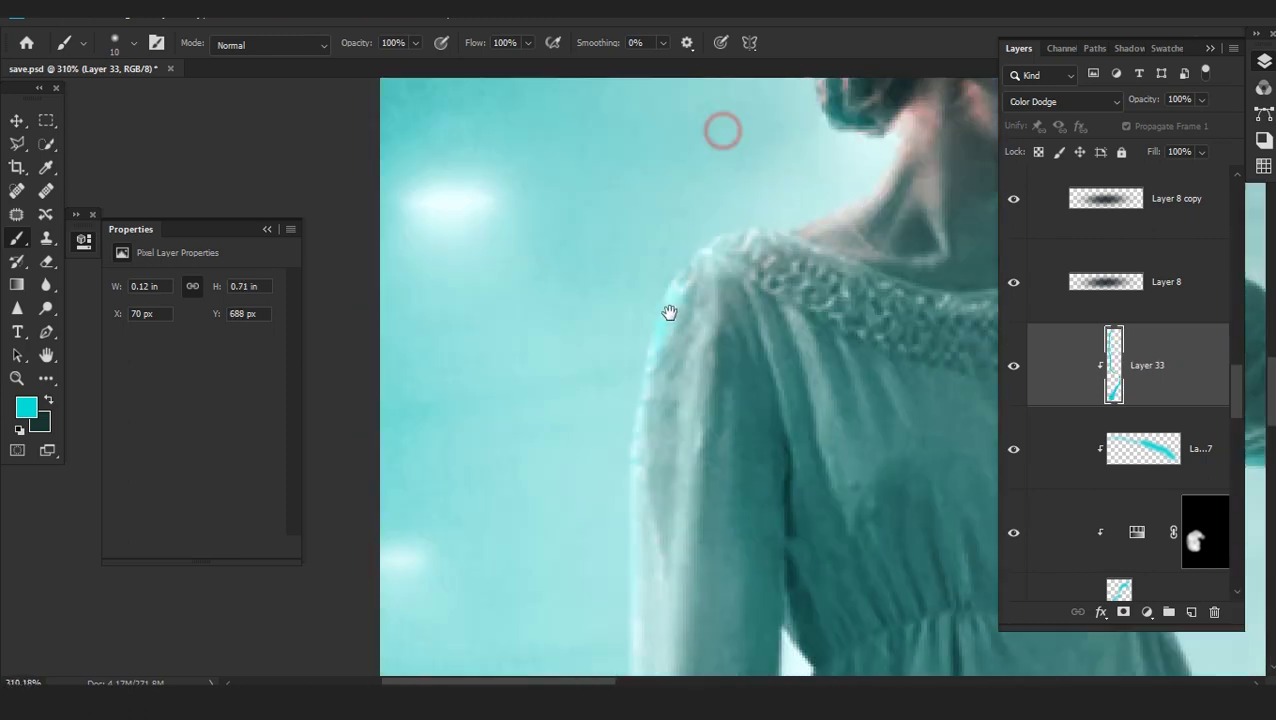
Paint the cyan rim along the woman's shoulder, hair bun and the back of her head
left_click_drag(887, 172, 844, 171)
left_click_drag(844, 171, 844, 344)
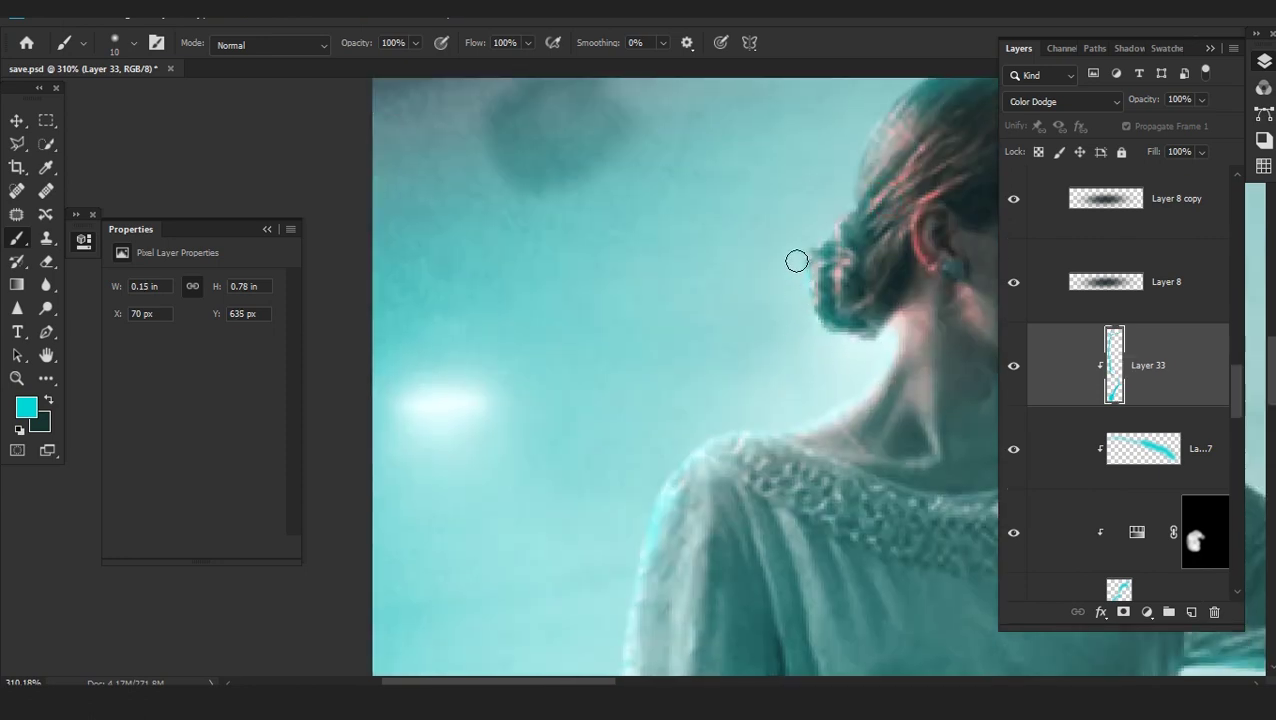
left_click_drag(807, 250, 843, 206)
mouse_move(852, 154)
left_mouse_down()
mouse_move(769, 400)
mouse_move(852, 305)
left_mouse_up()
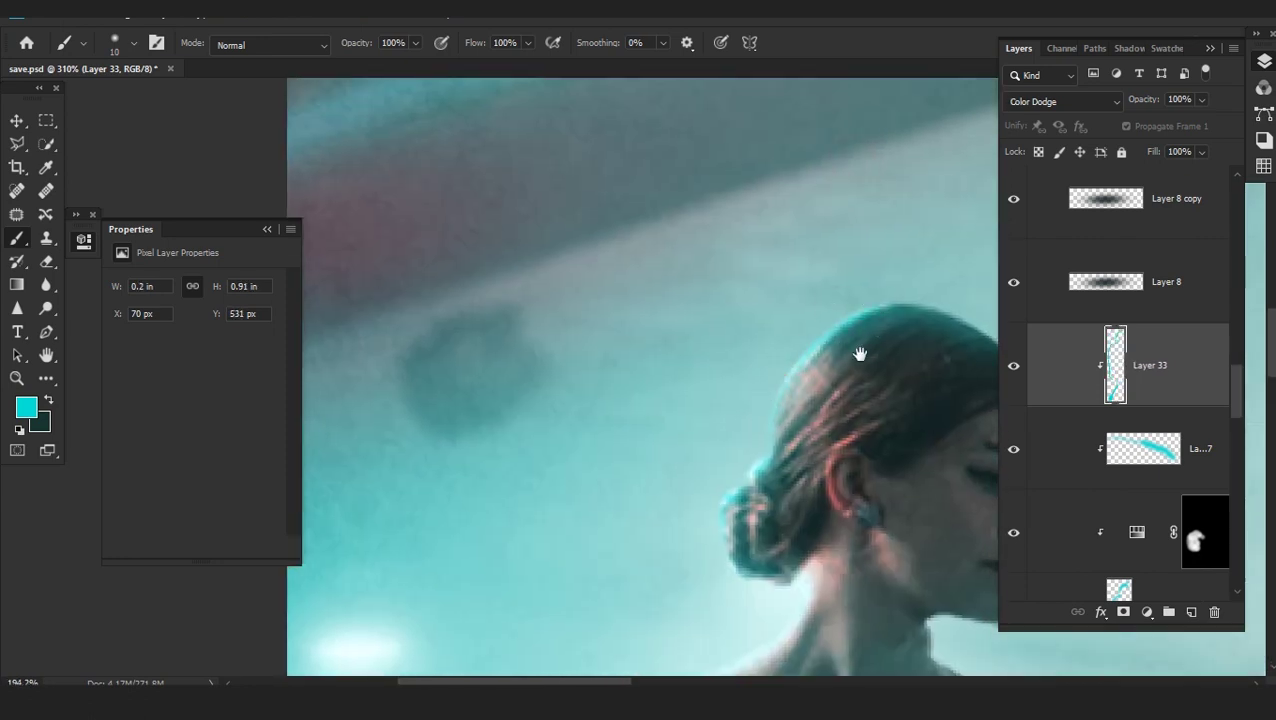
scroll(822, 270, "down", 10)
scroll(906, 379, "up", 6)
scroll(906, 379, "up", 3)
Paint the cyan rim along the underside of the woman's outstretched arm and the inner edge of her front leg
left_click_drag(864, 494, 761, 407)
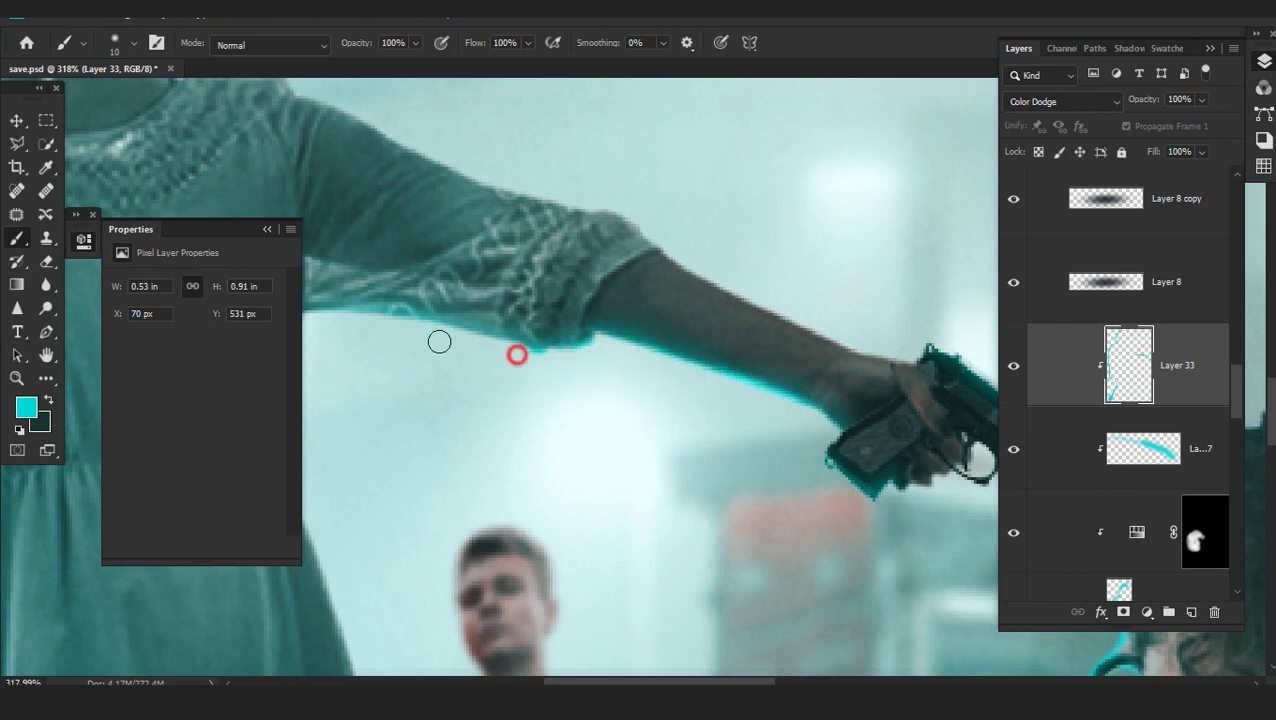
left_click_drag(517, 355, 367, 336)
left_click_drag(459, 333, 696, 338)
scroll(727, 410, "down", 5)
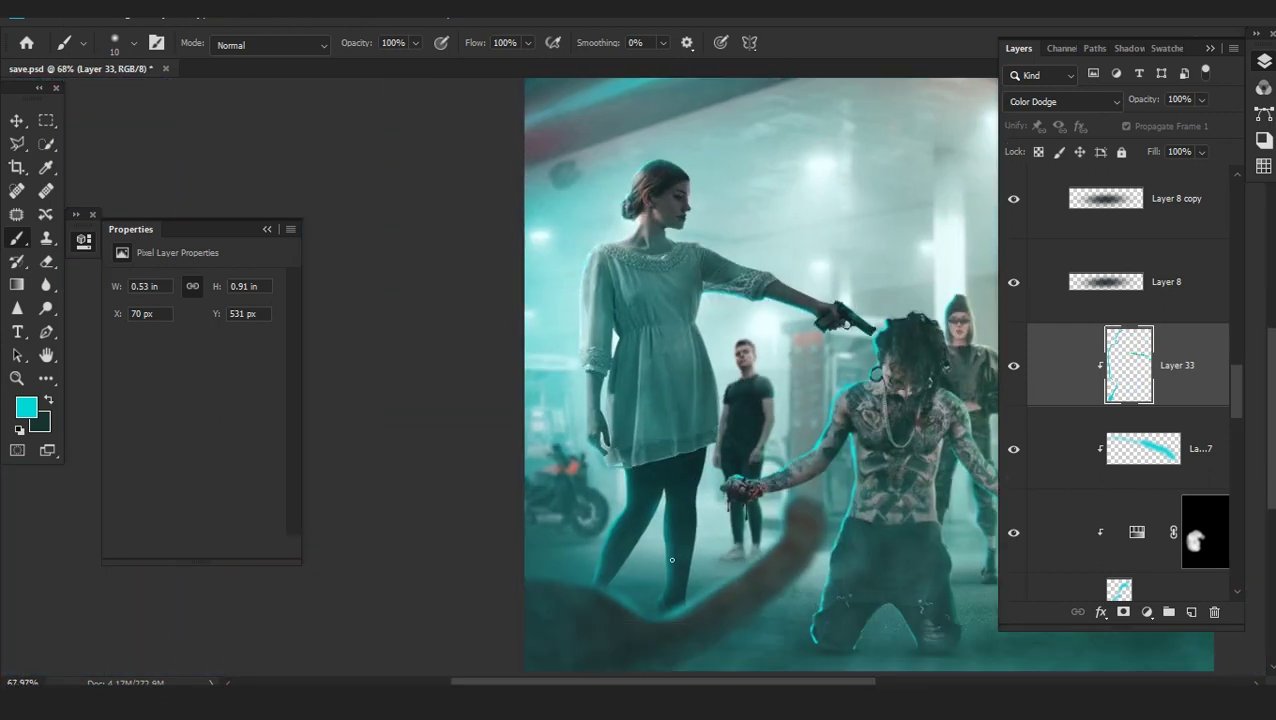
scroll(645, 599, "up", 5)
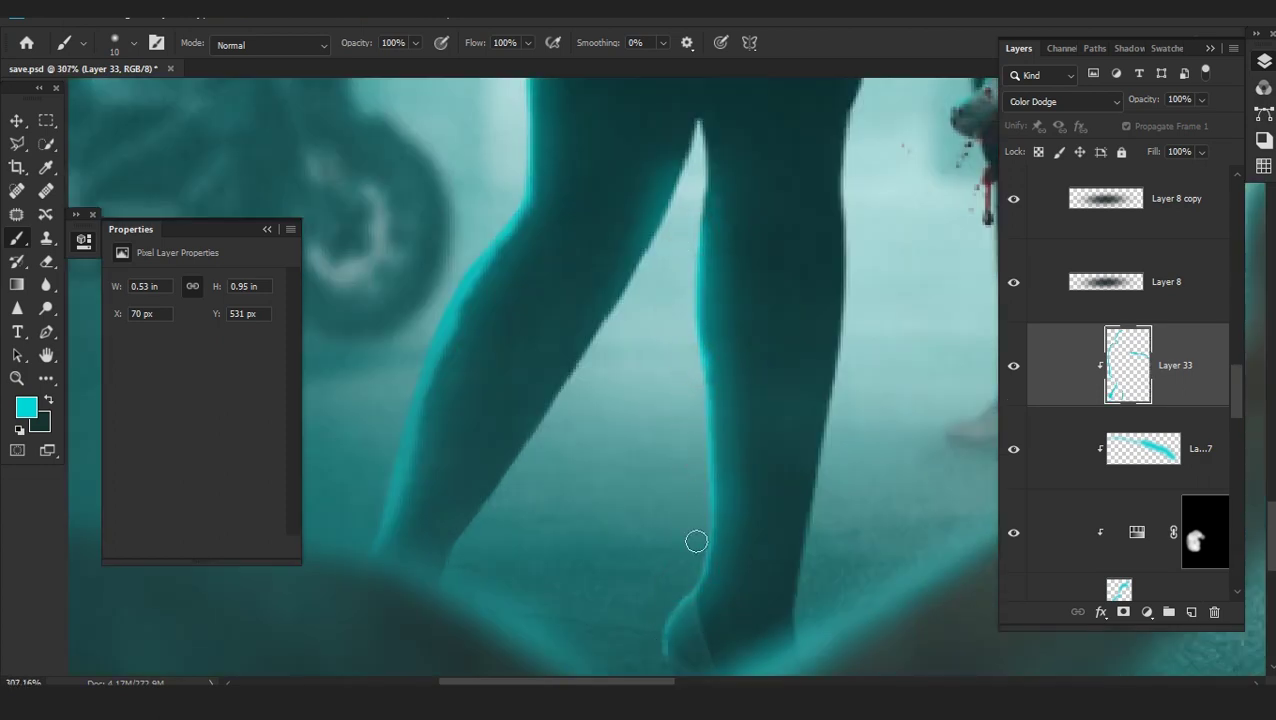
scroll(696, 541, "down", 3)
Add a mask to the woman's rim layer and brush black on it to thin the glow inside her rear leg
left_click(1123, 611)
scroll(598, 350, "up", 4)
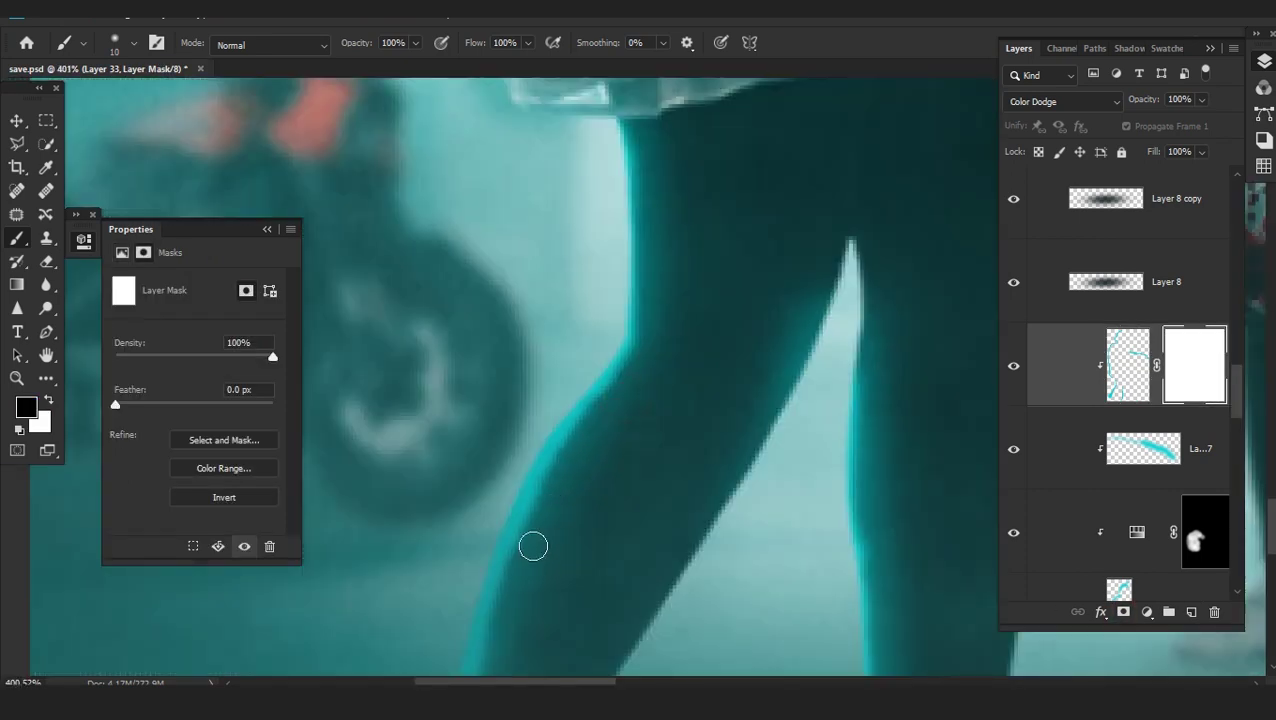
left_click_drag(542, 509, 512, 558)
left_click_drag(520, 592, 618, 242)
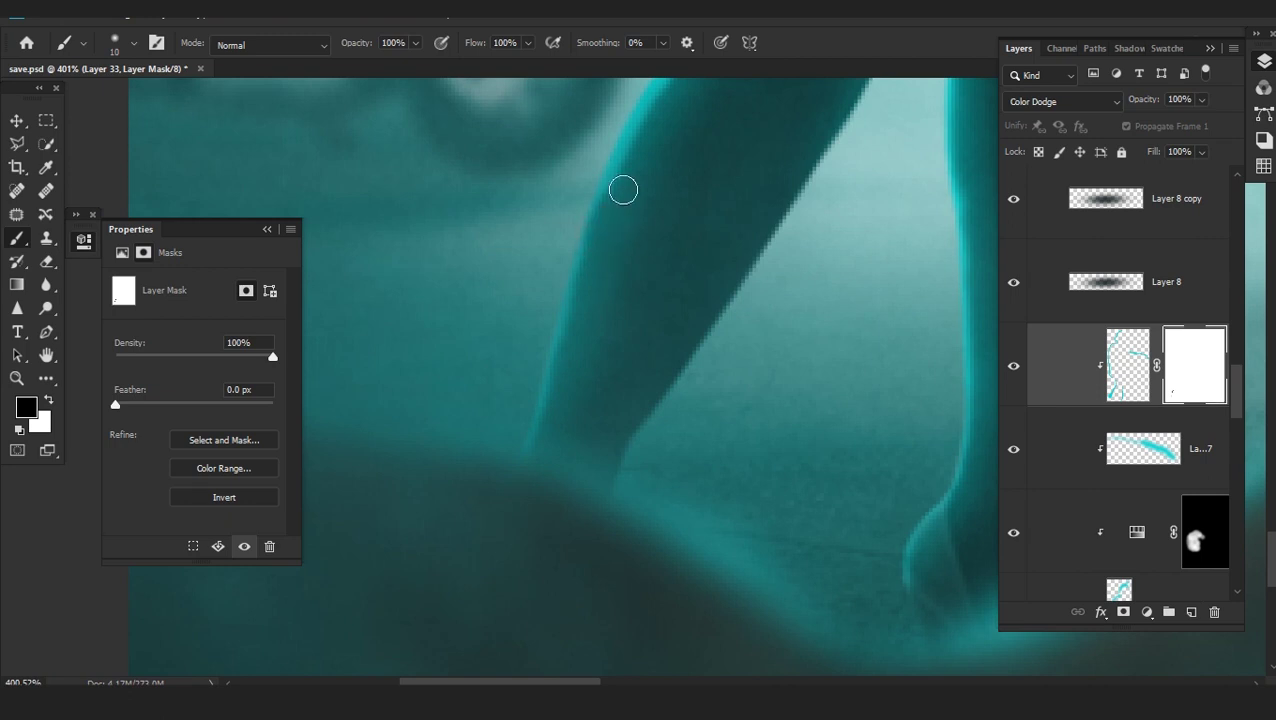
left_click_drag(625, 197, 565, 360)
scroll(630, 400, "down", 5)
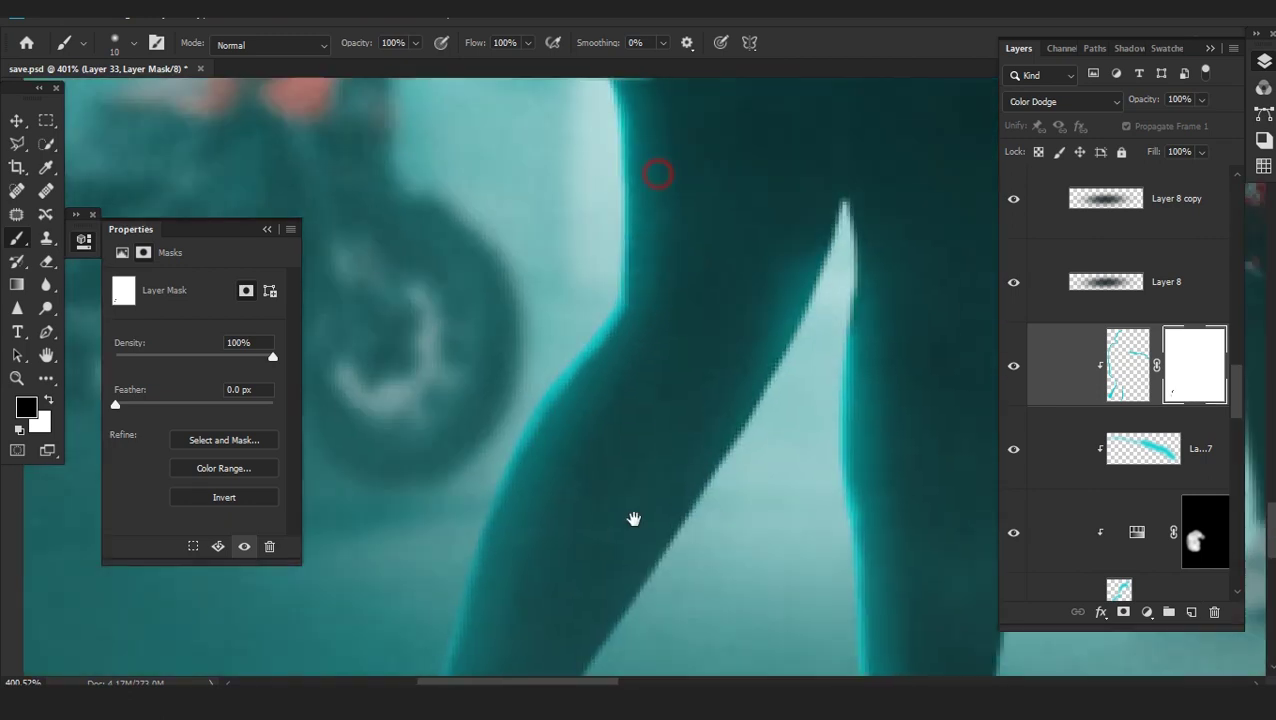
Duplicate the woman's rim layer, clip the copy as well and set its blend mode to Soft Light
key("ctrl+j")
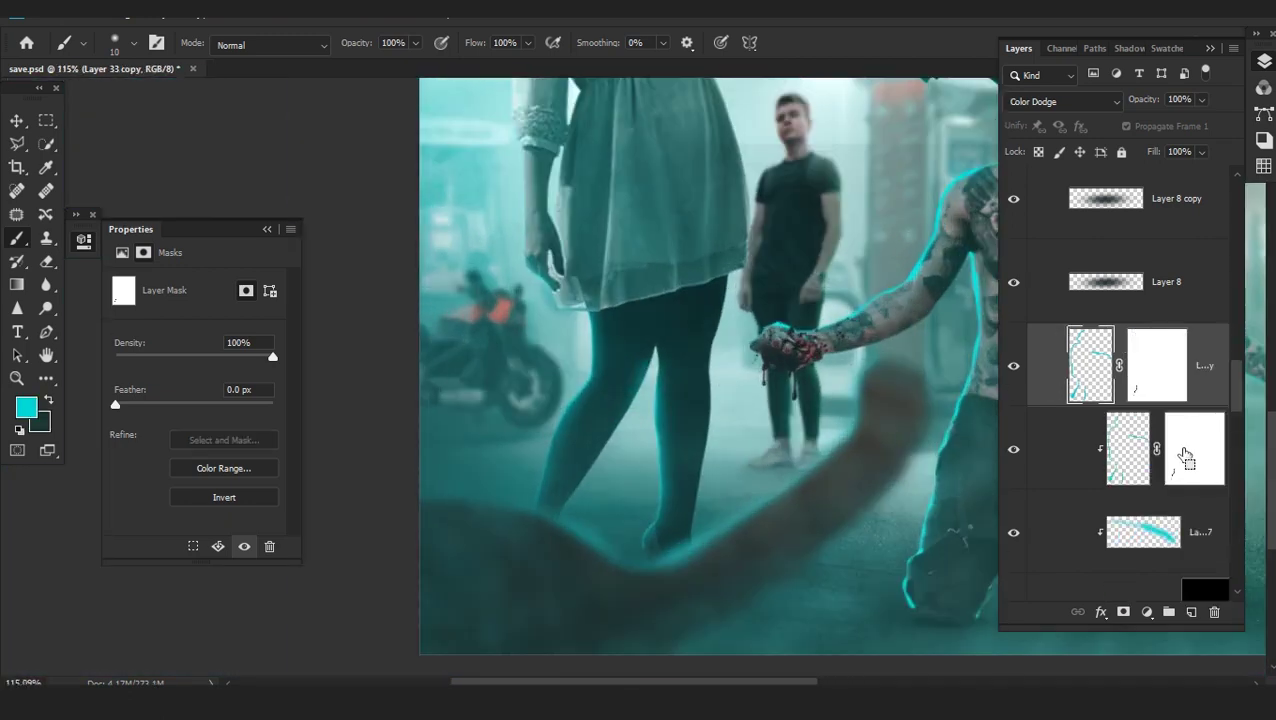
left_click(1058, 101)
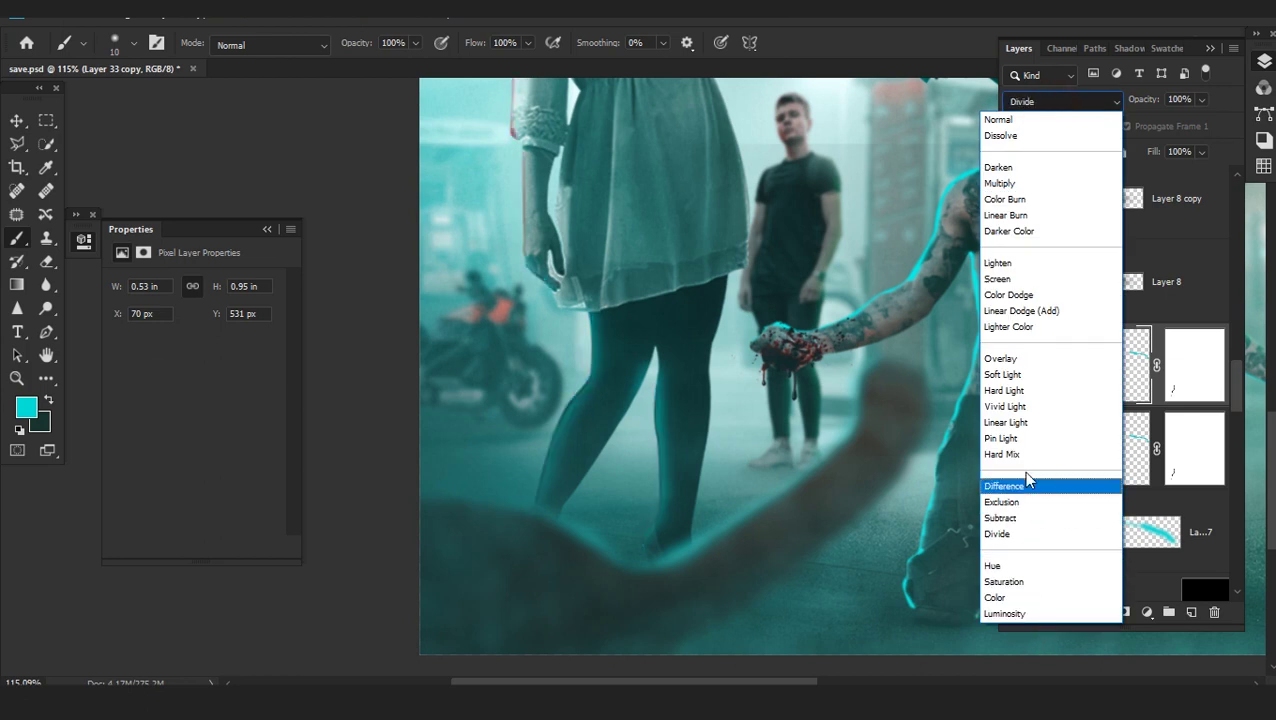
left_click(1025, 406)
scroll(782, 361, "down", 3)
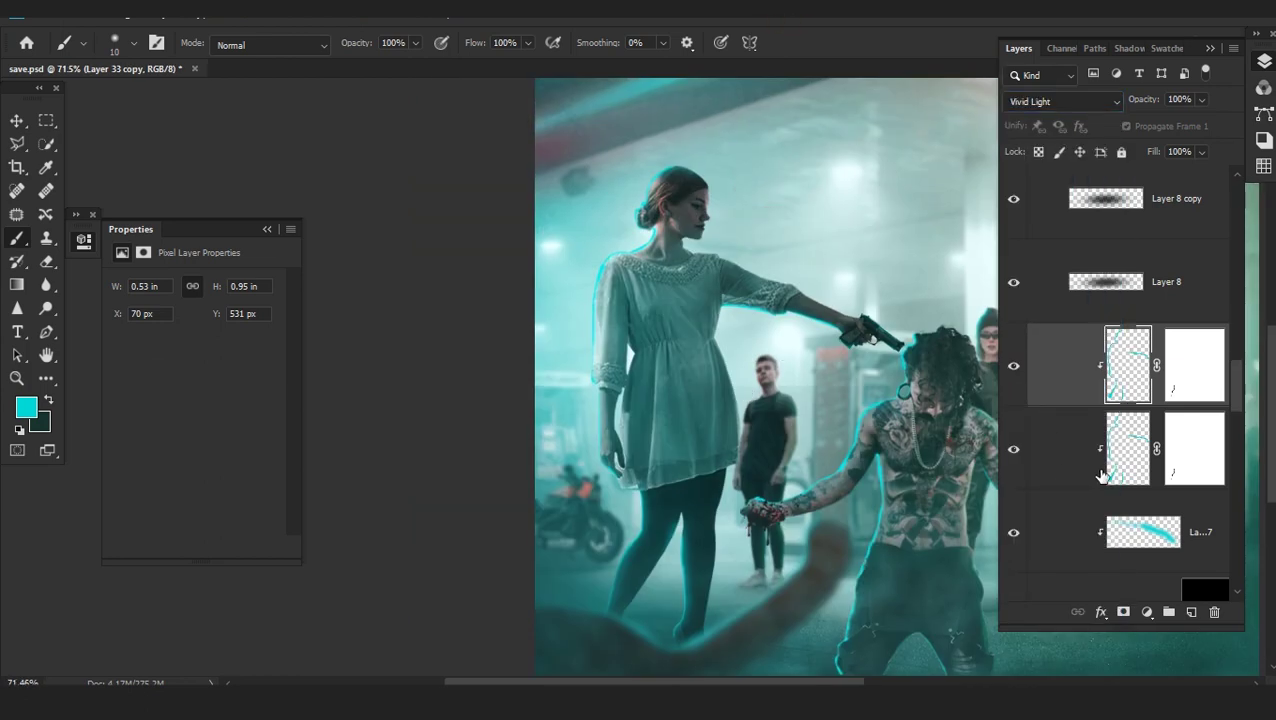
left_click(1058, 101)
left_click(1030, 391)
scroll(695, 234, "up", 6)
left_click(1055, 101)
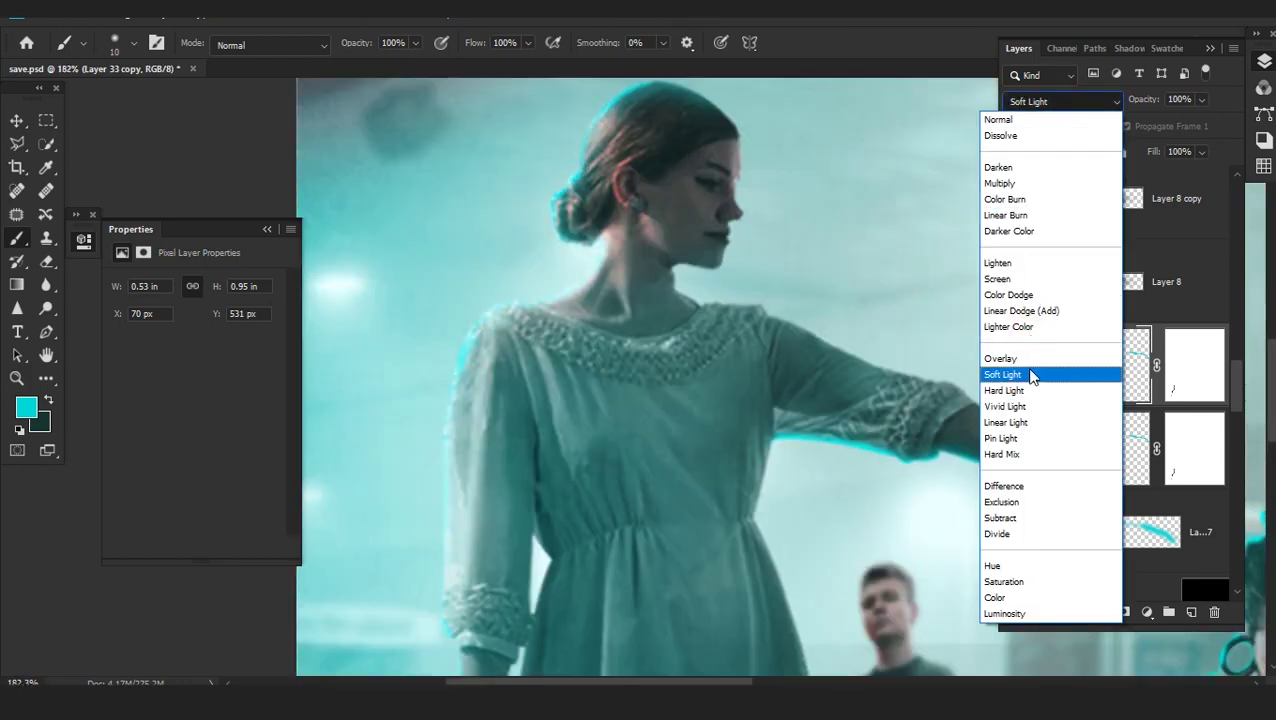
left_click(1033, 376)
Soften the rim copy with an 11 px Gaussian Blur and lower the original rim layer's opacity to 62%
left_click(281, 18)
mouse_move(140, 240)
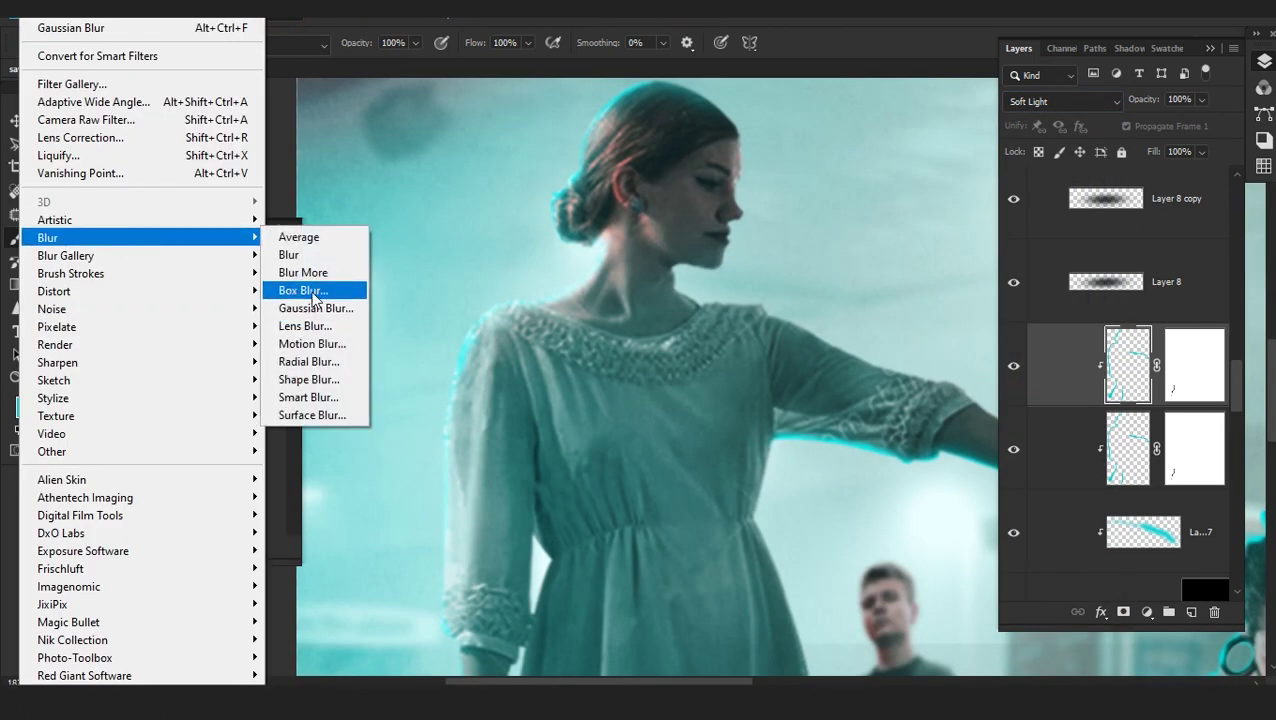
left_click(320, 308)
type("11")
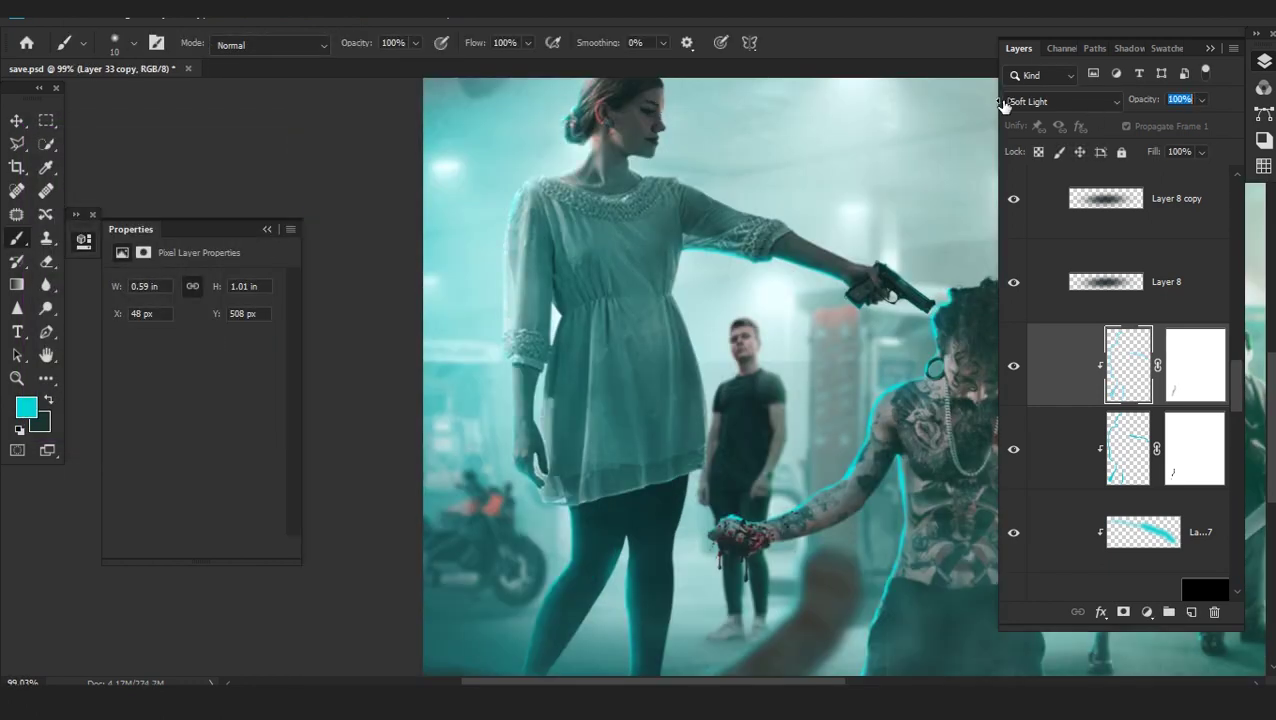
key("alt+bracketleft")
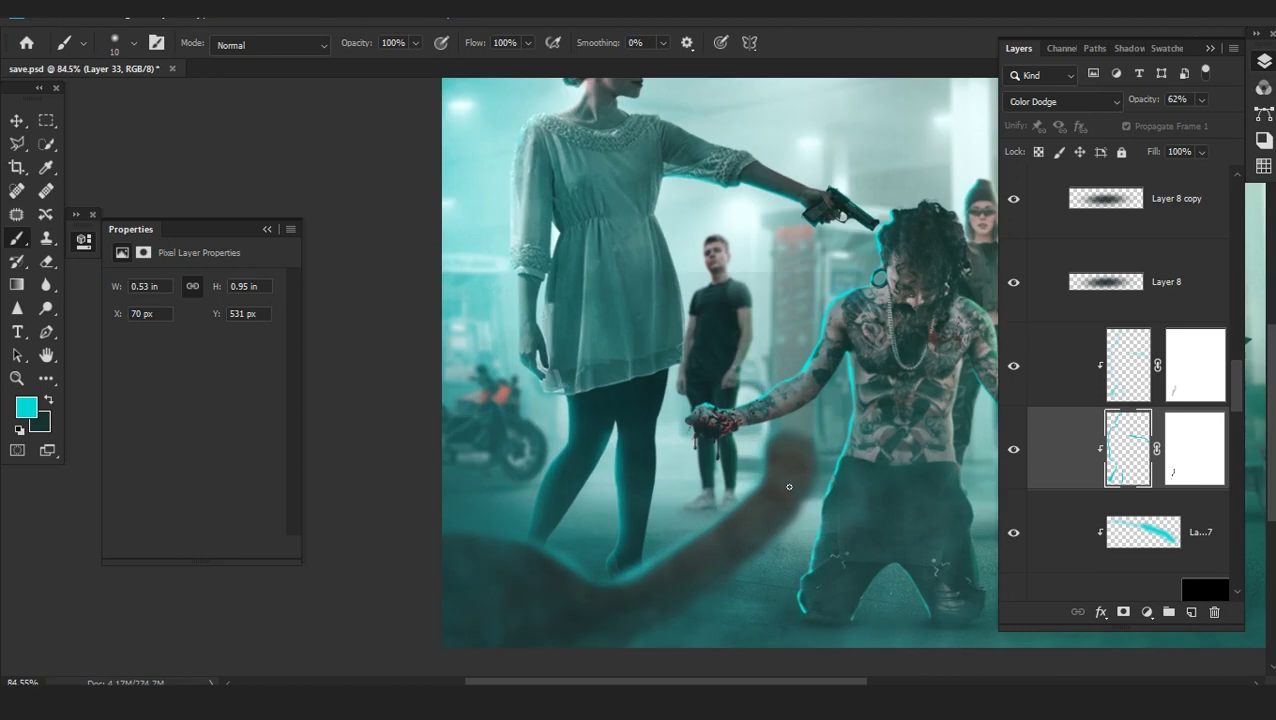
Add another adjustment layer above the foreground cat's Curves adjustment and alter two of its sliders
scroll(1145, 415, "down", 5)
scroll(1120, 414, "up", 10)
left_click(1034, 398)
scroll(1077, 399, "up", 3)
left_click(1092, 374)
left_click(1102, 296)
left_click(1148, 398)
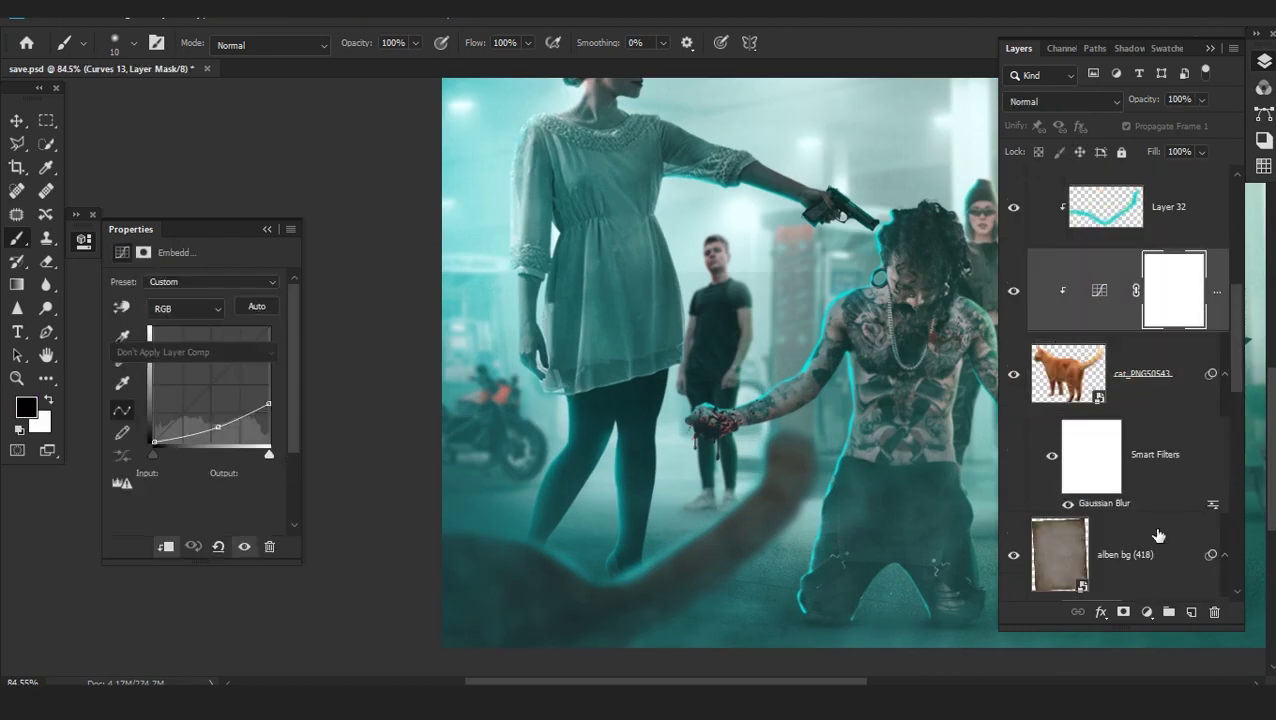
left_click(1147, 612)
left_click(1114, 347)
left_click_drag(194, 368, 115, 371)
mouse_move(194, 334)
left_mouse_down()
mouse_move(128, 336)
mouse_move(192, 335)
left_mouse_up()
Add a new layer at the top of the stack and fill it with the merged composite using Apply Image
key("ctrl+0")
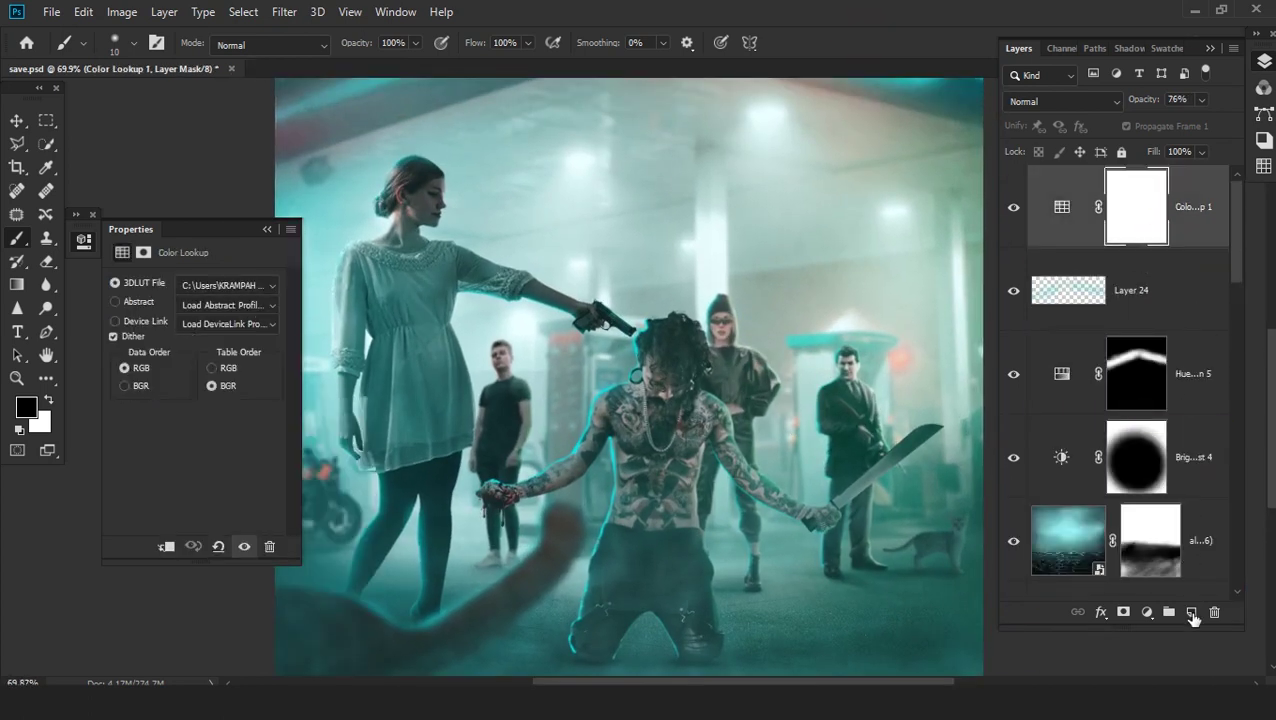
left_click(1191, 612)
left_click(122, 12)
left_click(160, 290)
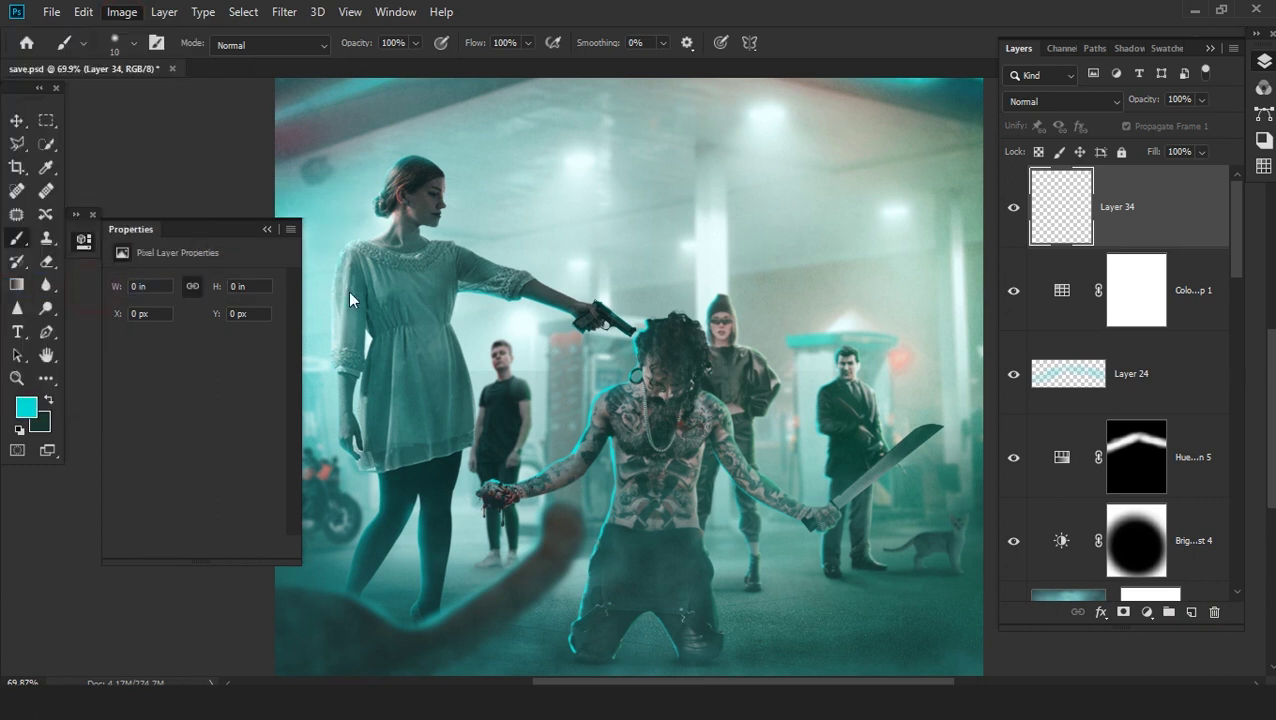
left_click(785, 165)
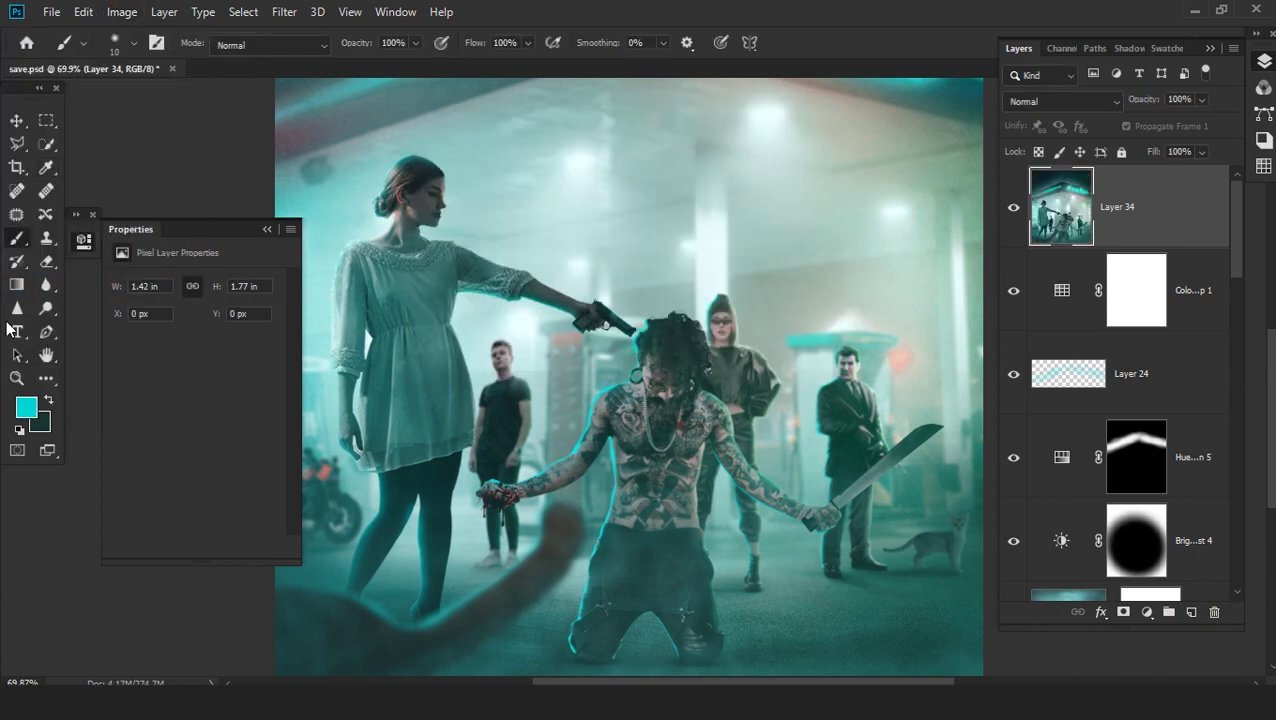
double_click(46, 355)
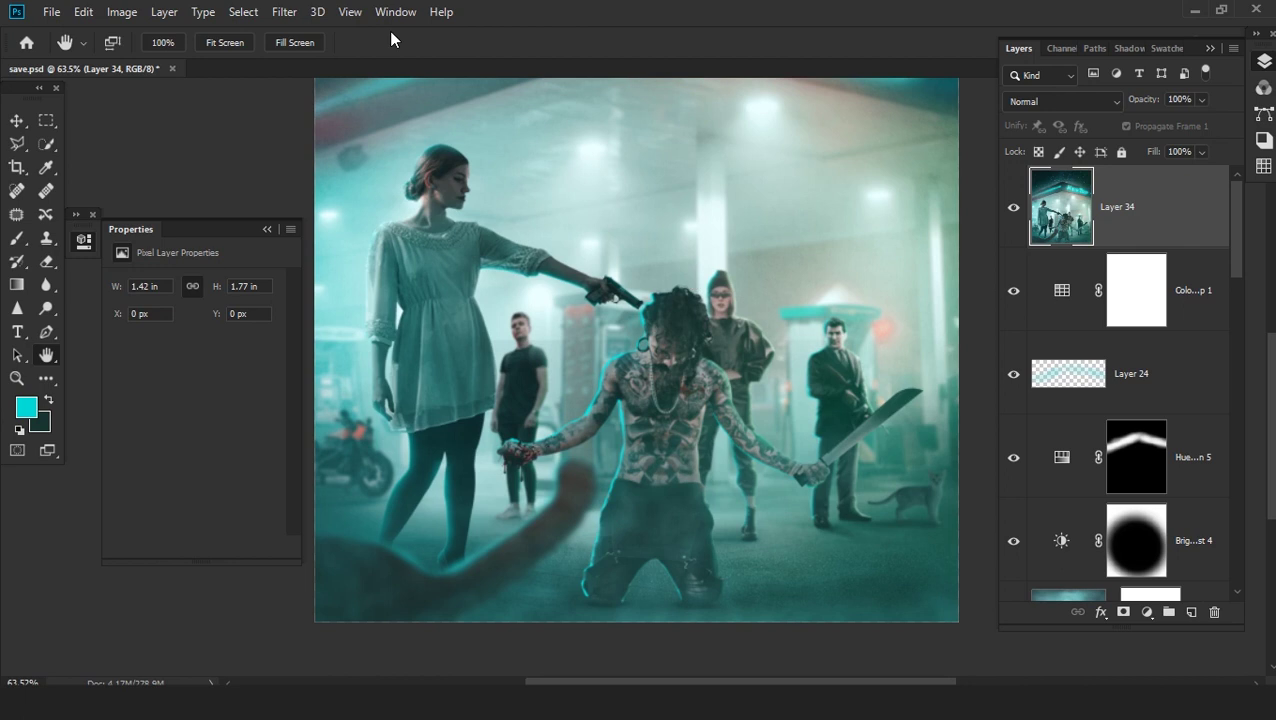
Grade the merged layer with the Camera Raw Filter using the user preset "alben night mood"
left_click(284, 12)
left_click(63, 120)
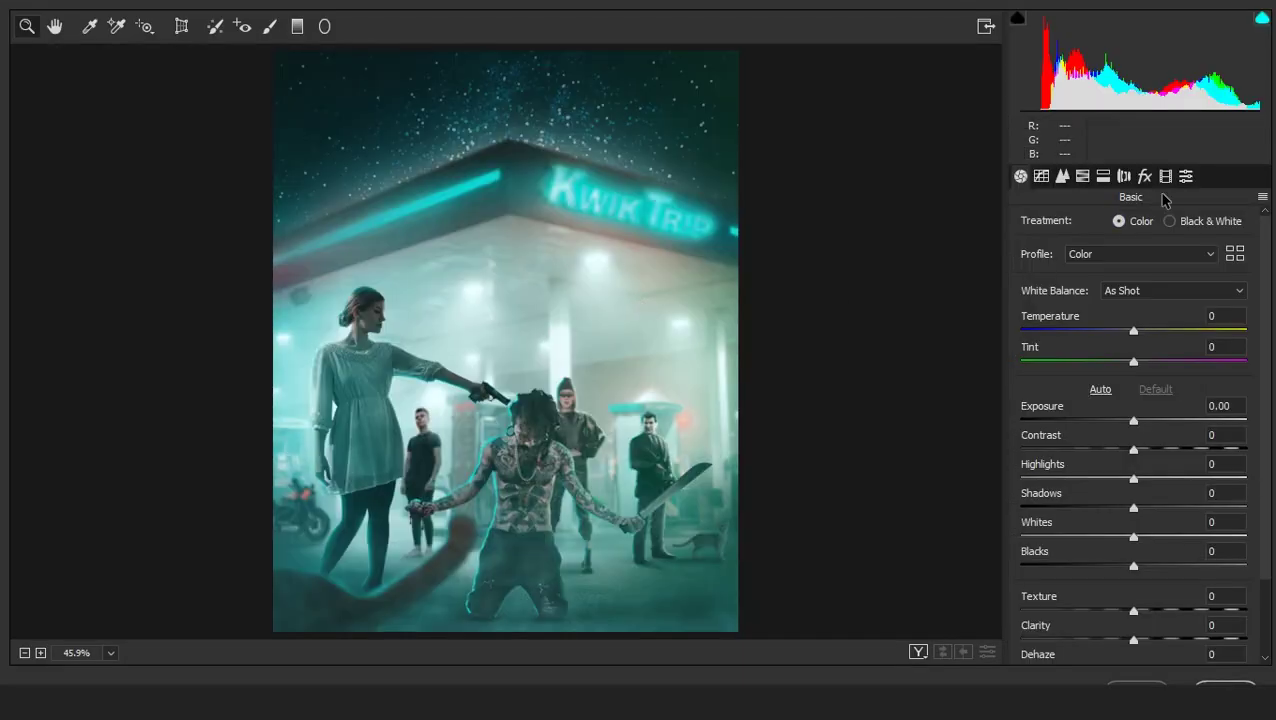
left_click(1185, 176)
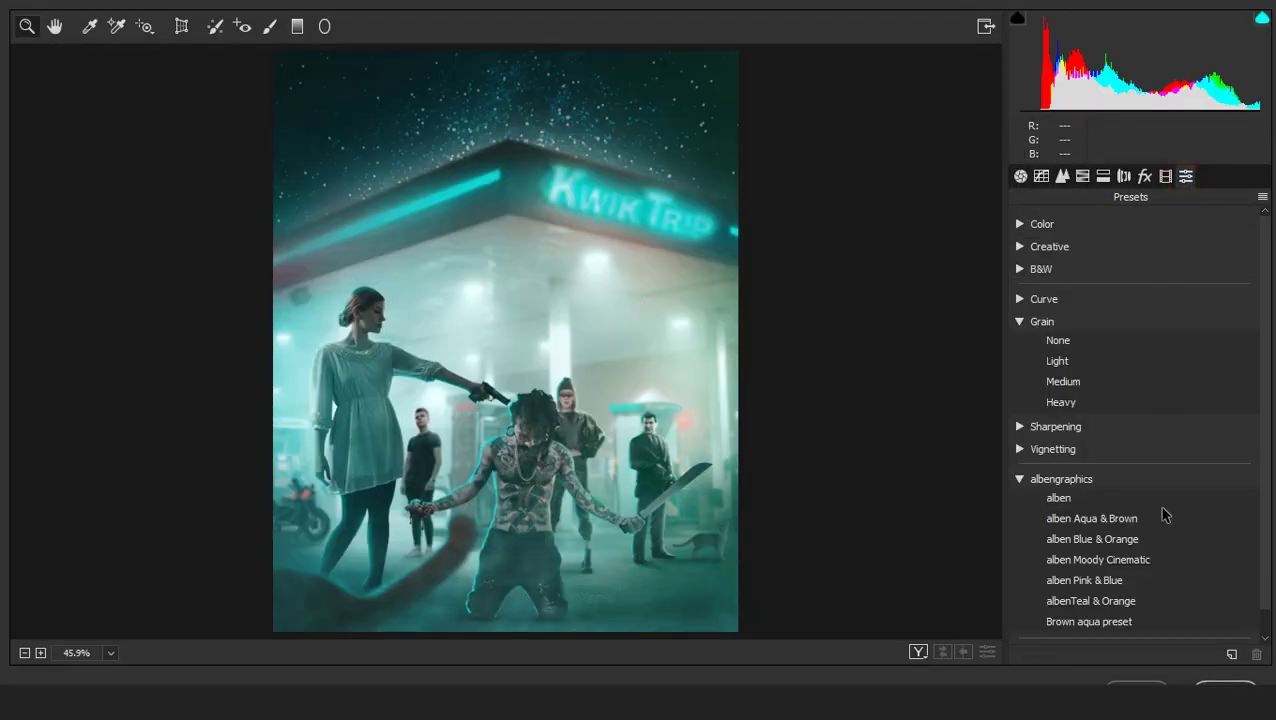
left_click(1160, 520)
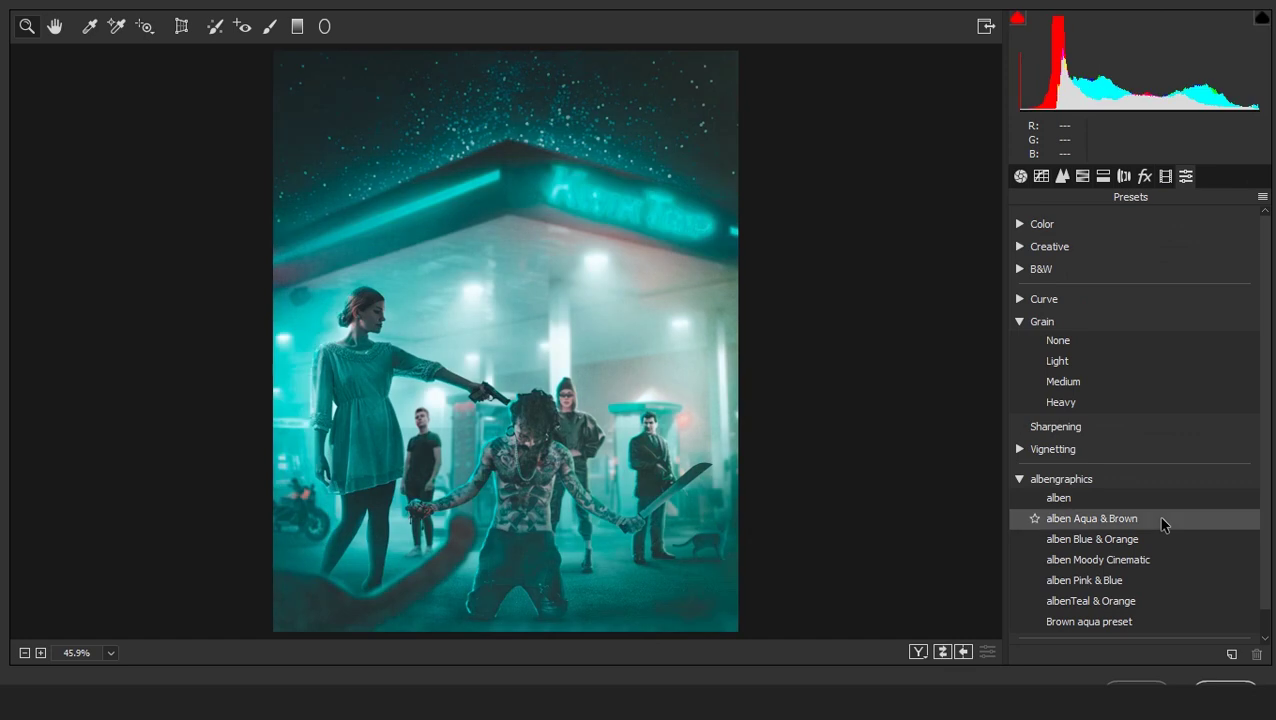
left_click(1093, 622)
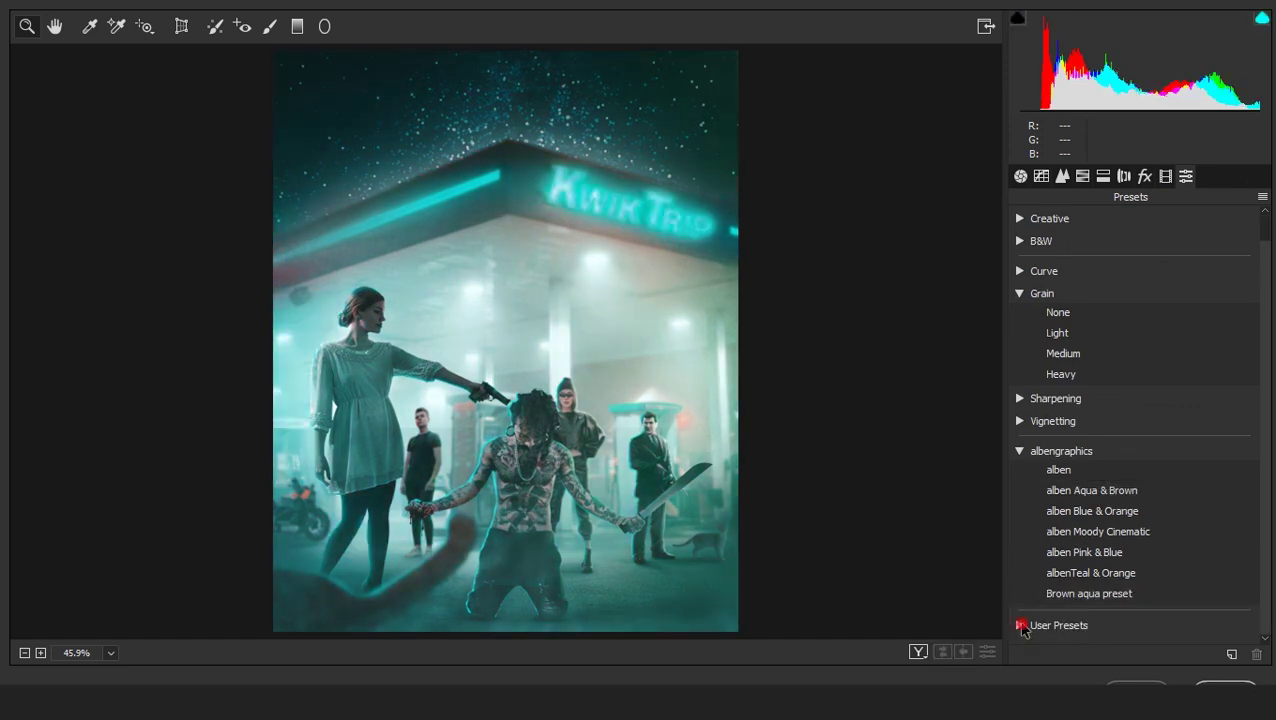
left_click(1019, 625)
left_click(1090, 624)
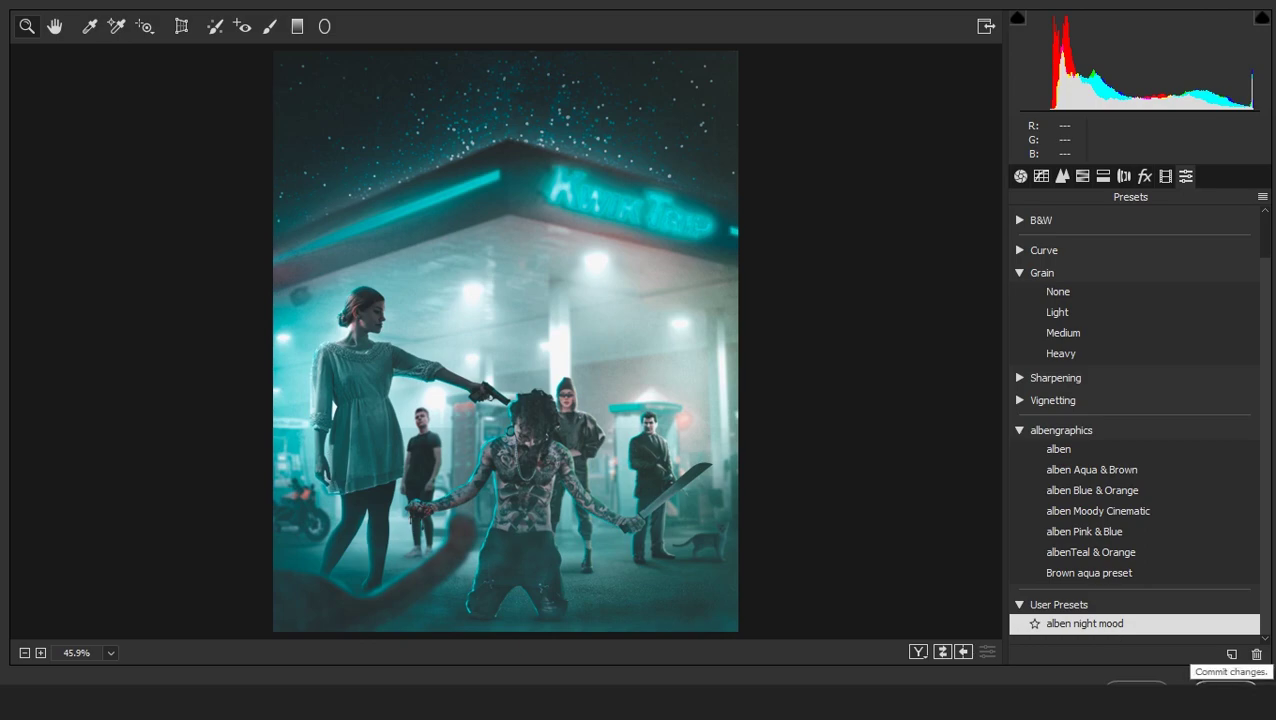
left_click(1225, 692)
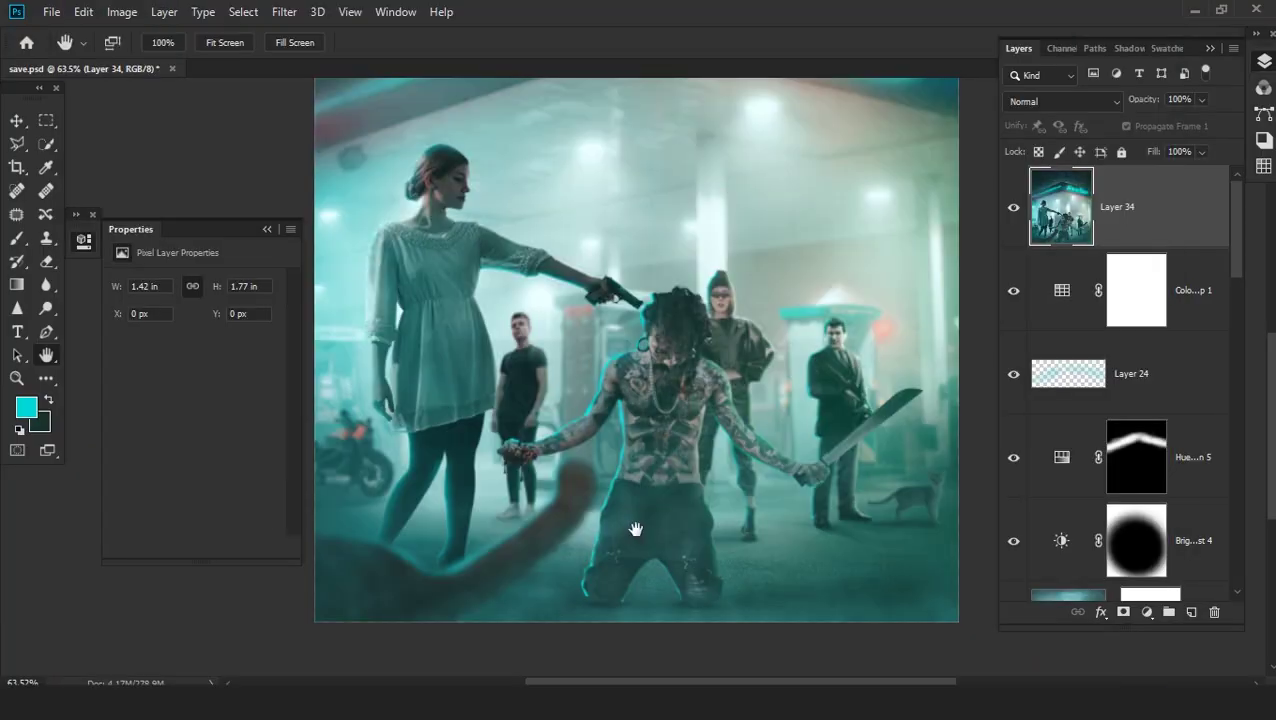
scroll(640, 520, "up", 3)
scroll(660, 500, "down", 1)
scroll(678, 528, "down", 2)
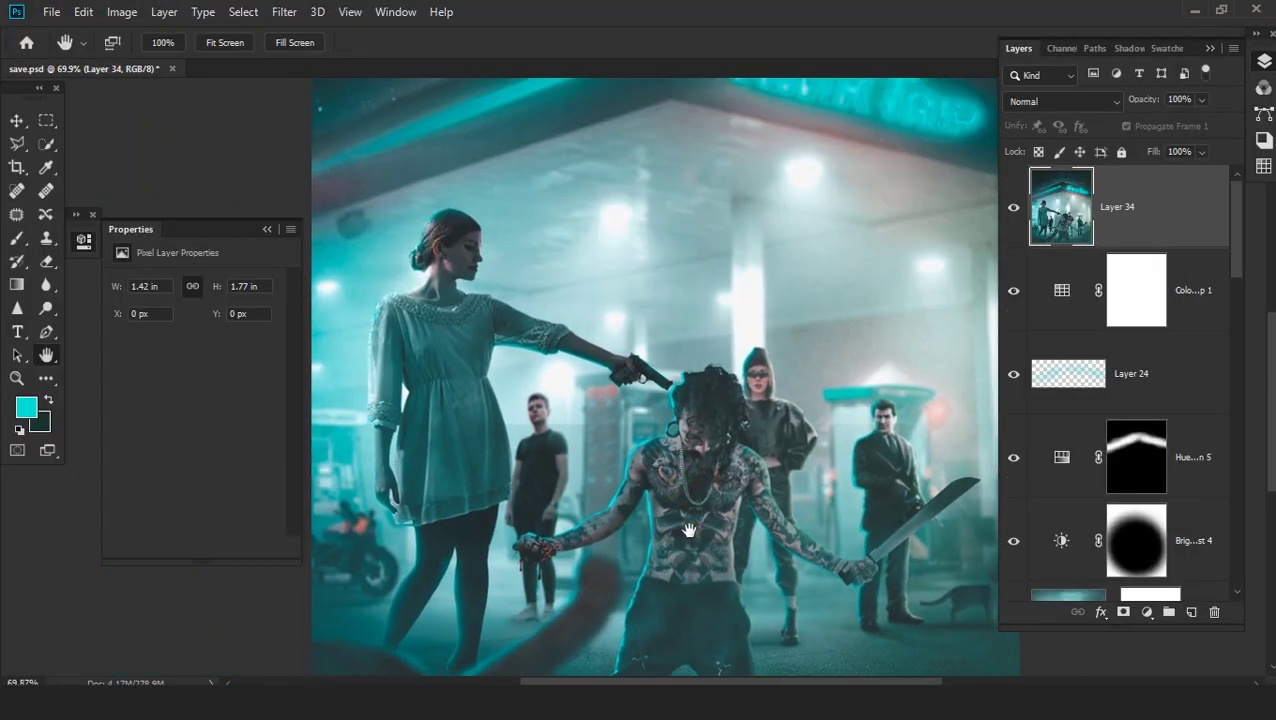
left_click(1190, 612)
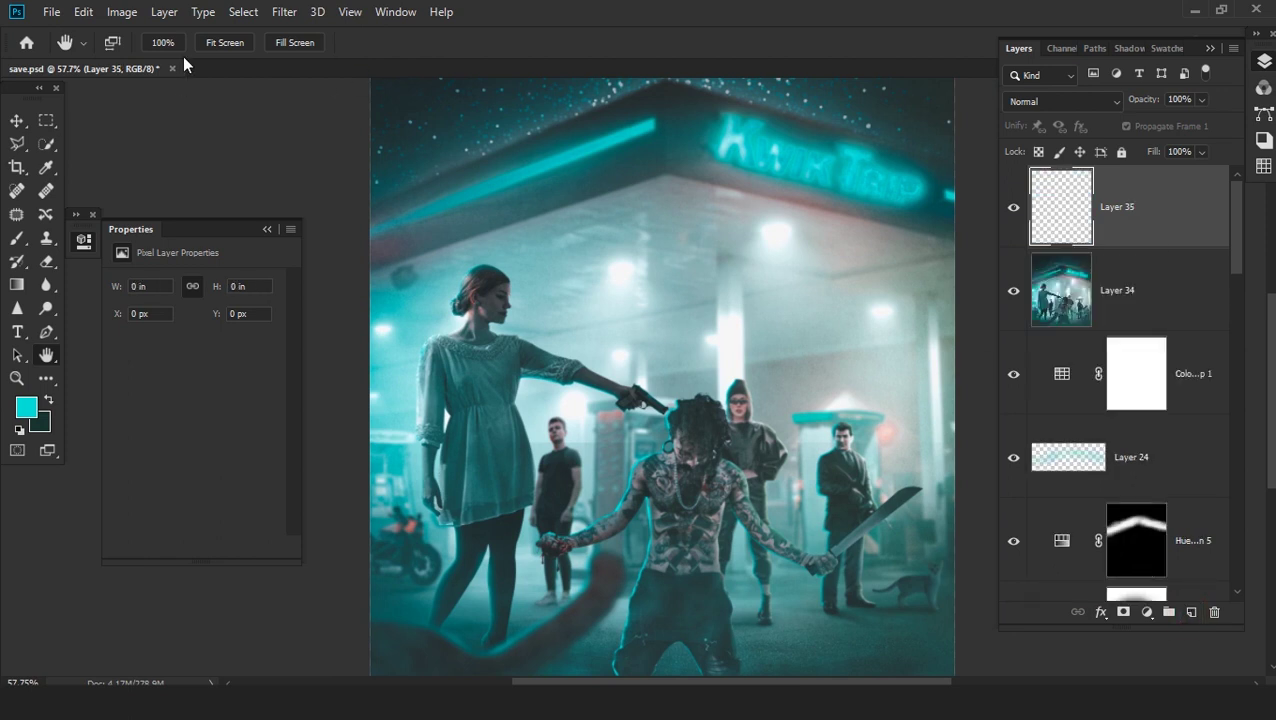
left_click(1013, 208)
left_click(1214, 612)
left_click(1013, 207)
left_click(1013, 207)
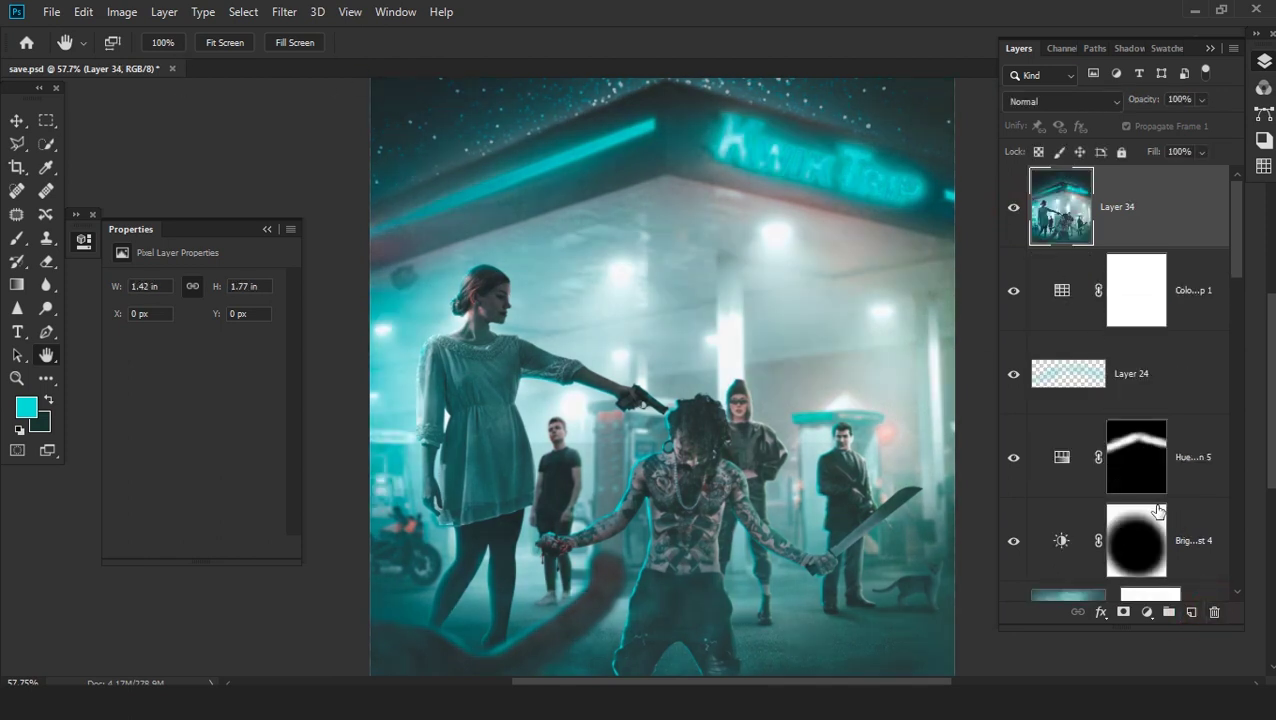
Hide the graded Layer 34 and fill a new top layer with the visible composite using Apply Image
left_click(1191, 612)
left_click(1013, 290)
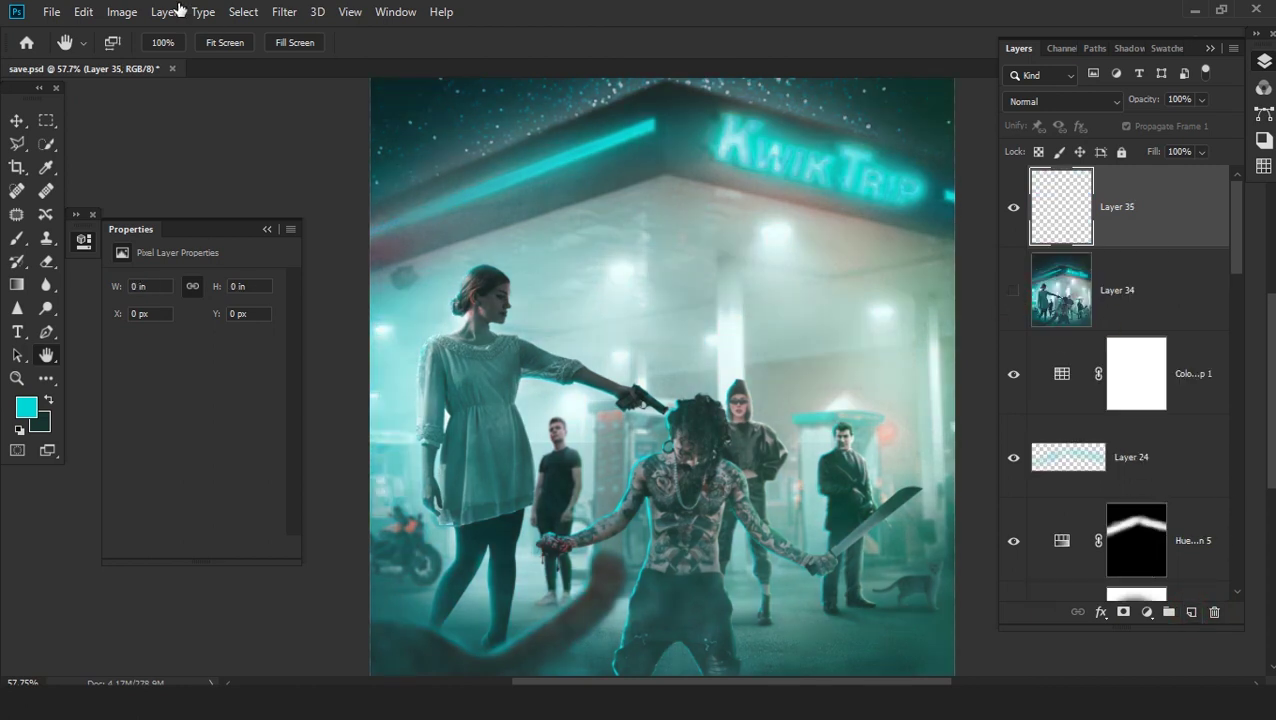
left_click(121, 12)
left_click(85, 287)
left_click(817, 202)
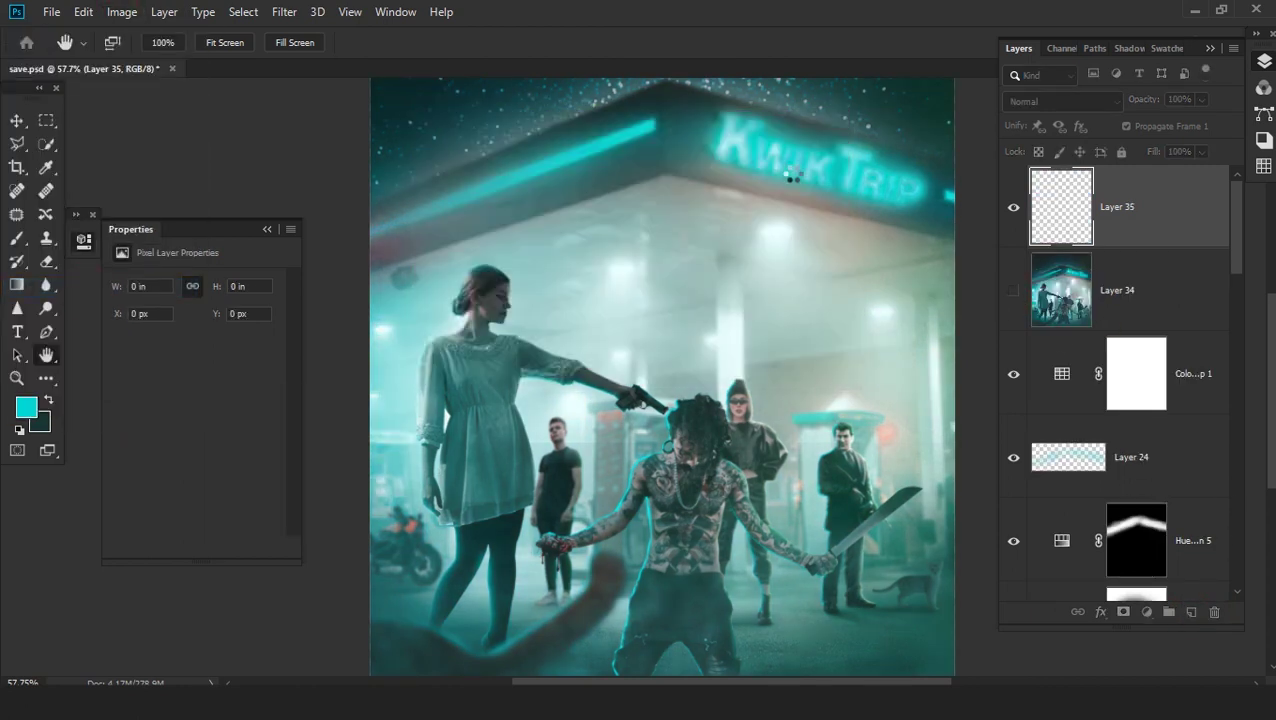
Open the new merged layer in the Alien Skin Exposure X4 filter and reset its existing adjustments
left_click(284, 12)
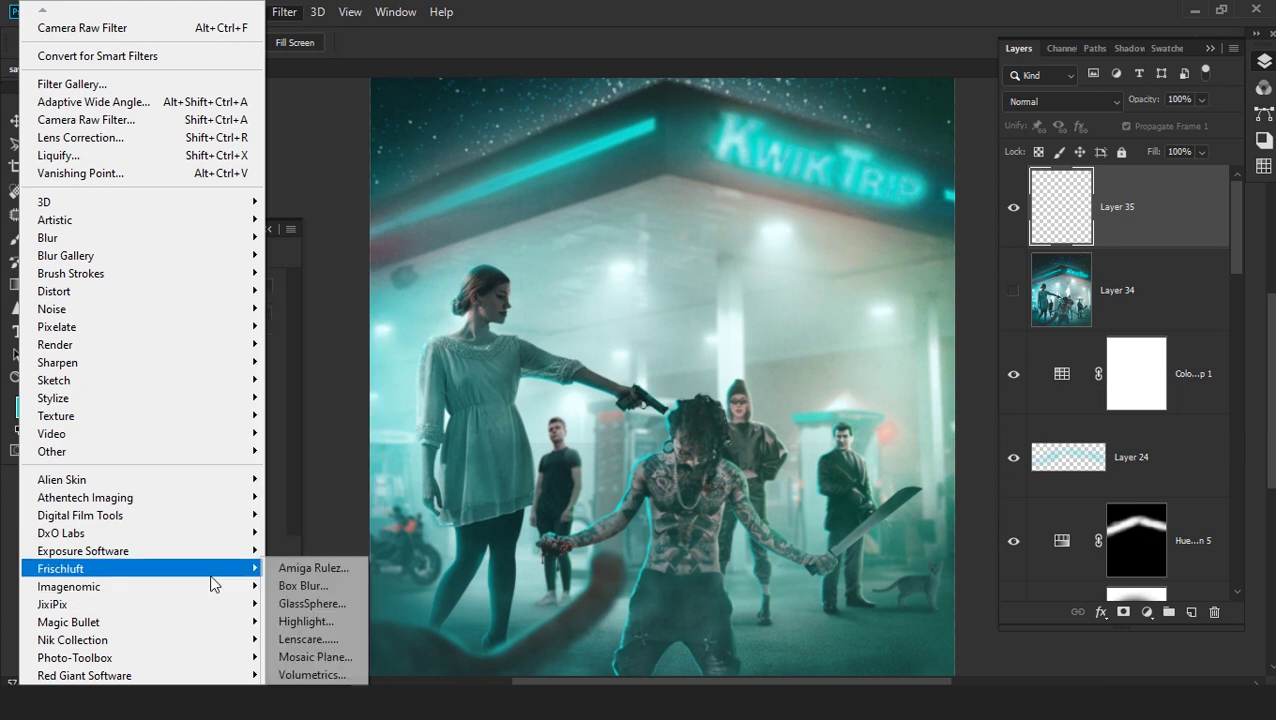
left_click(726, 536)
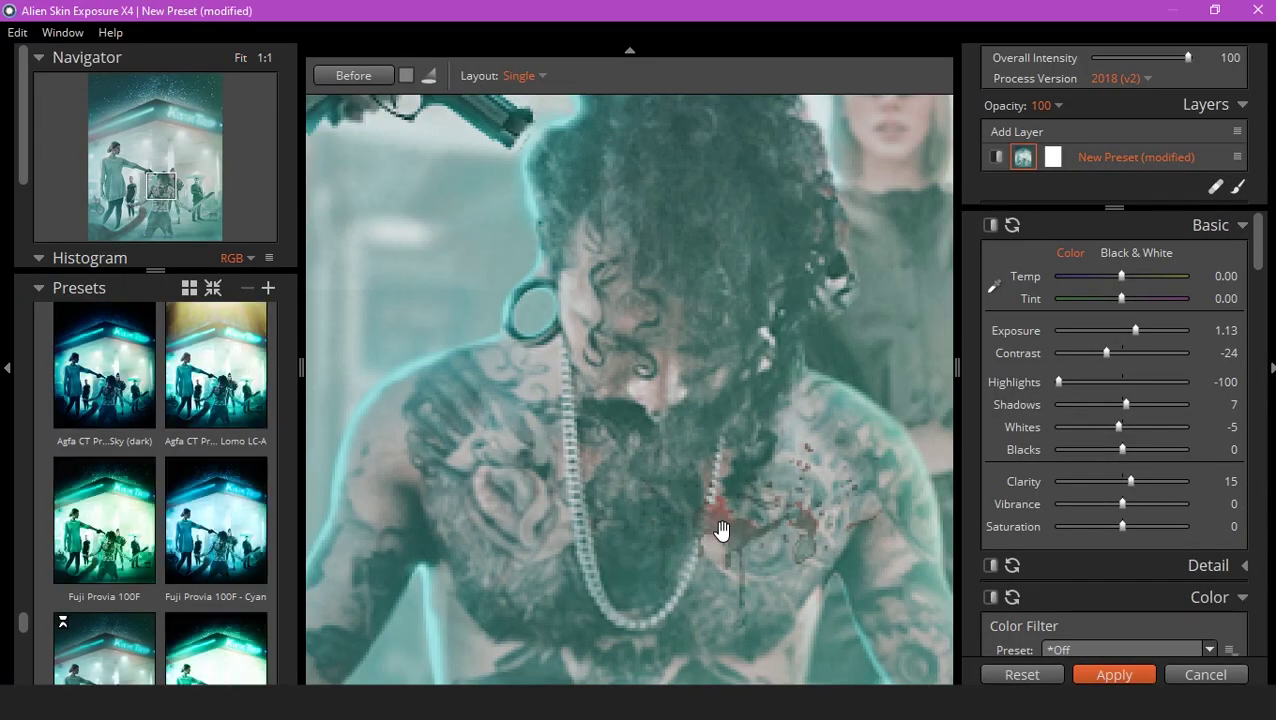
left_click(18, 32)
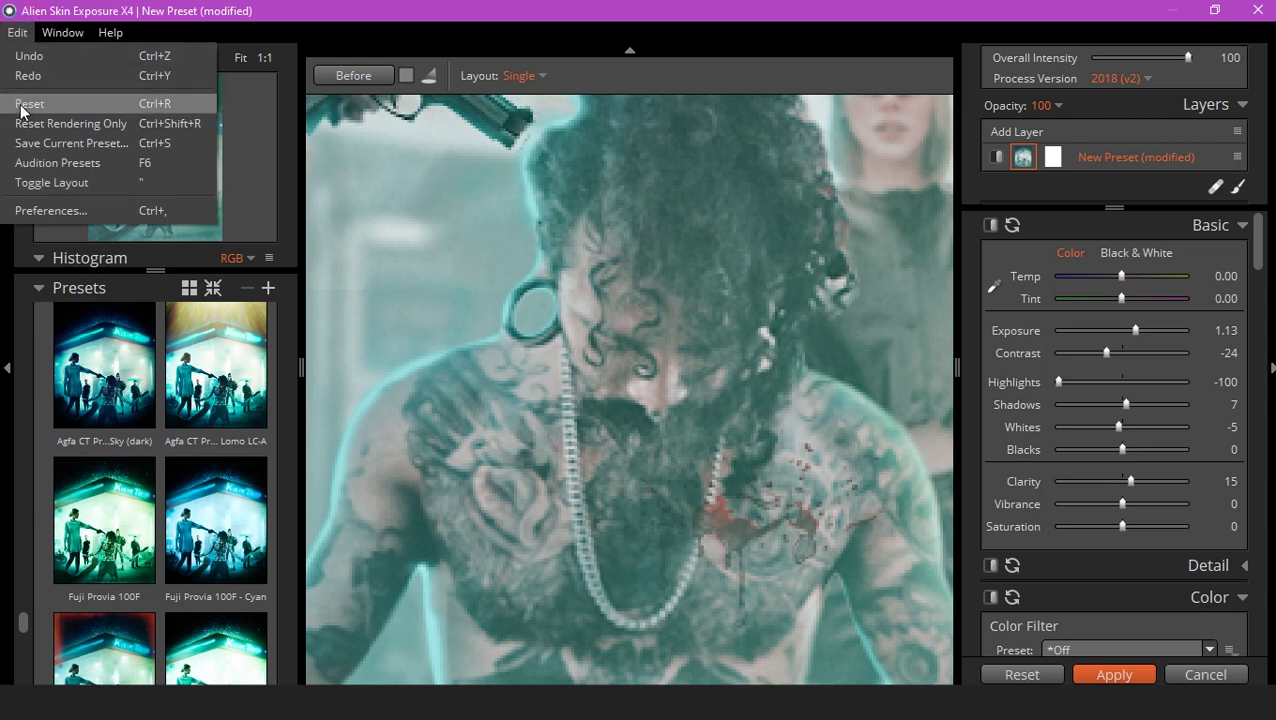
left_click(30, 103)
scroll(706, 402, "down", 5)
Set Temp to -8.03, Contrast to 31, Highlights to 18, Shadows to -30, Whites to -30 and Clarity to 18, comparing with the original
left_click_drag(698, 427, 692, 403)
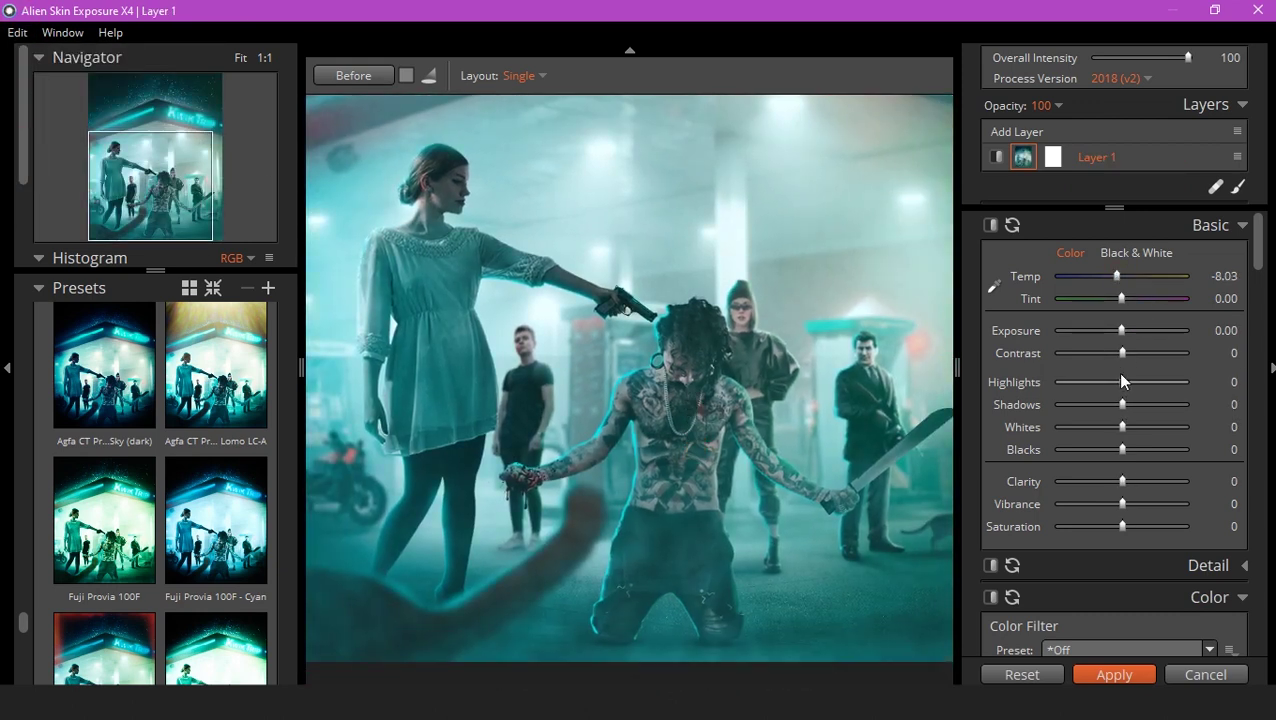
left_click_drag(1122, 353, 1142, 355)
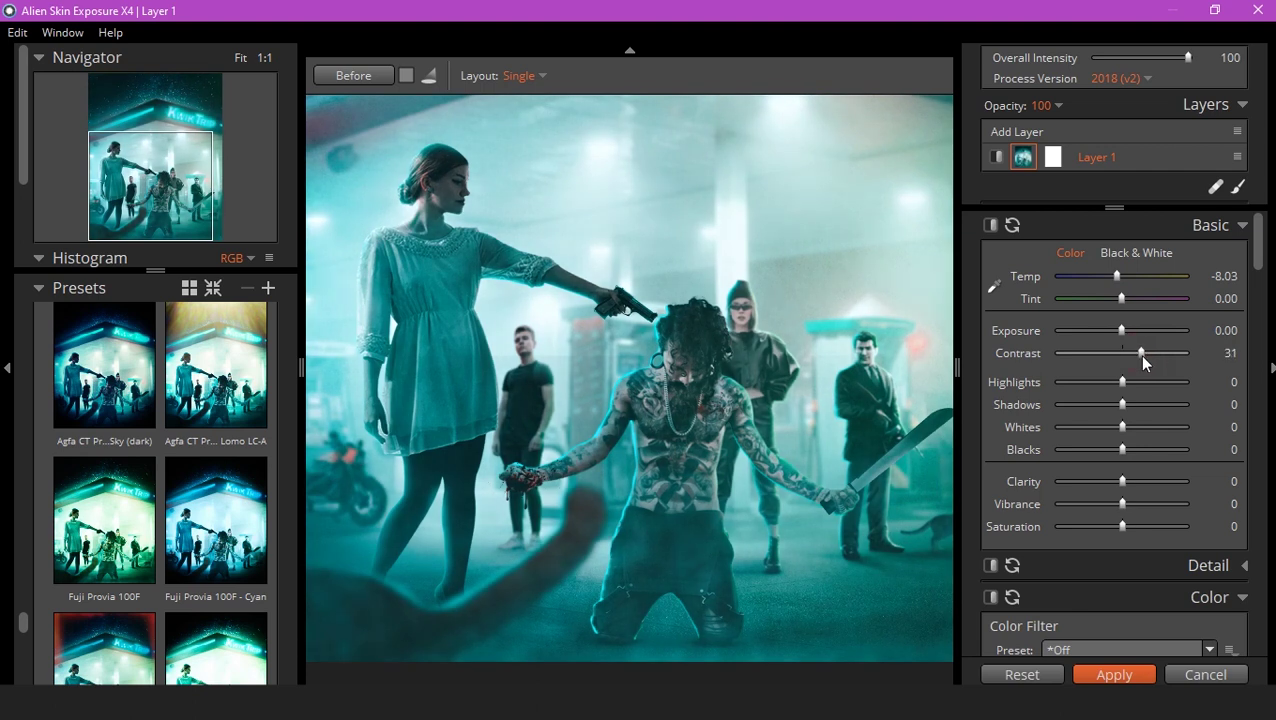
left_click_drag(1122, 382, 1126, 382)
left_click_drag(1122, 427, 1102, 428)
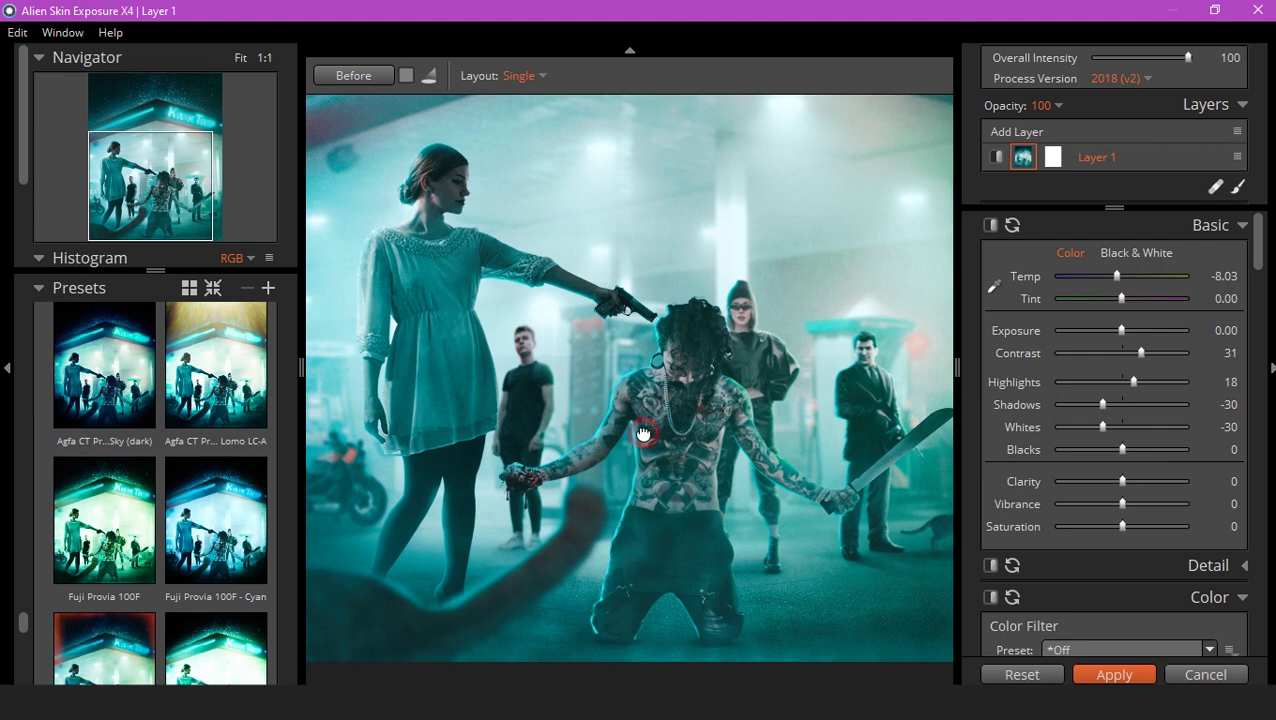
left_click(327, 77)
left_click(327, 77)
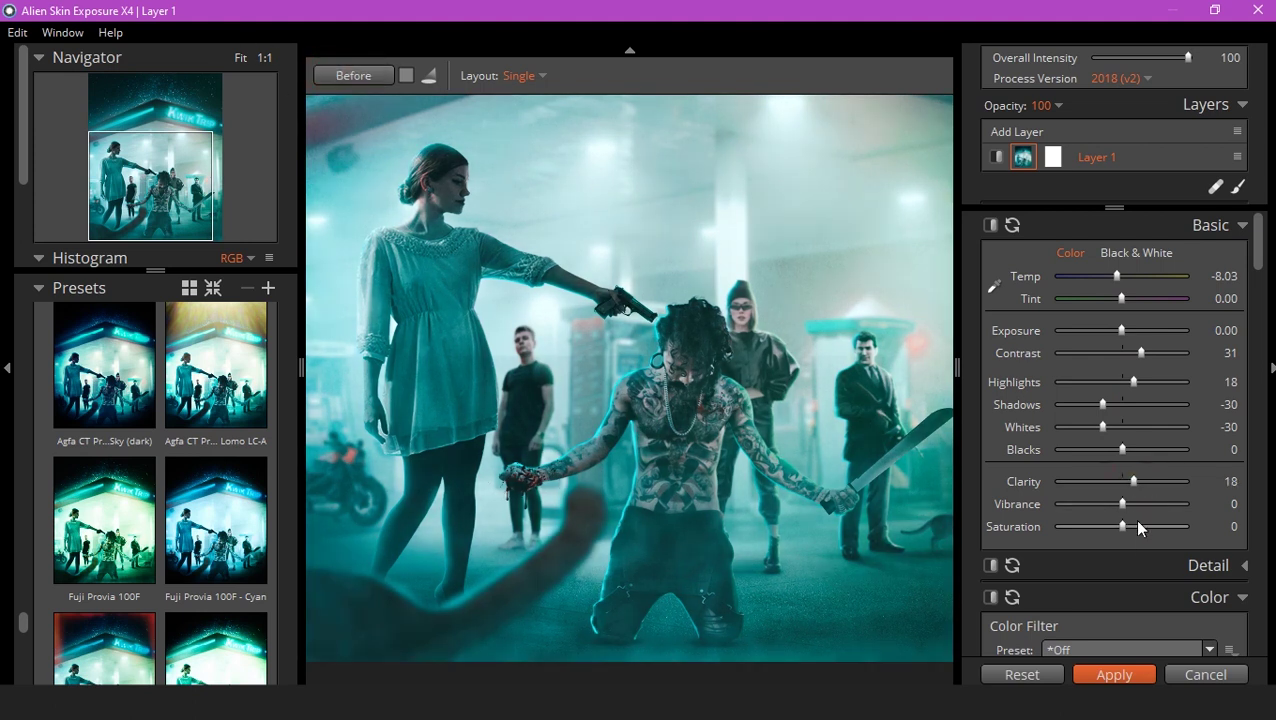
Add a low control point to the RGB tone curve and lift its black point to an output of 2.17
scroll(712, 362, "down", 1)
scroll(1160, 492, "down", 3)
left_click(1188, 397)
left_click(1170, 397)
left_click(1153, 430)
left_click(1153, 430)
scroll(1137, 505, "down", 5)
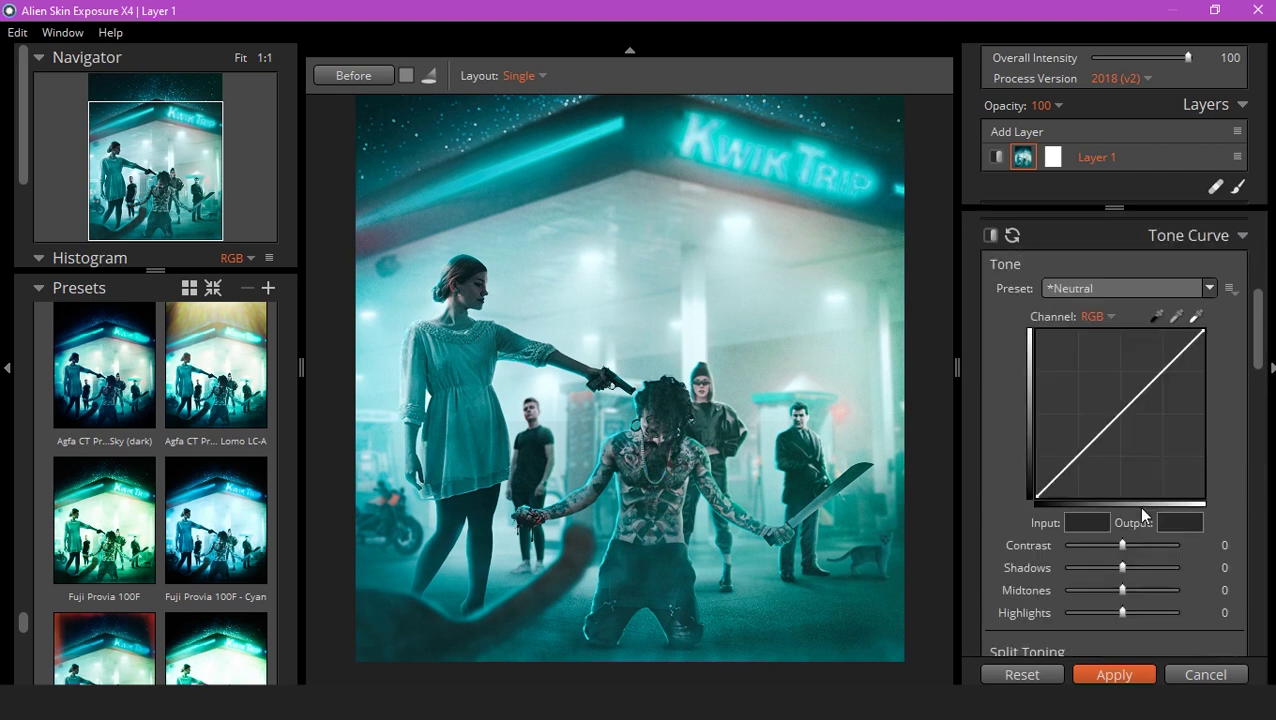
left_click_drag(1056, 419, 1032, 438)
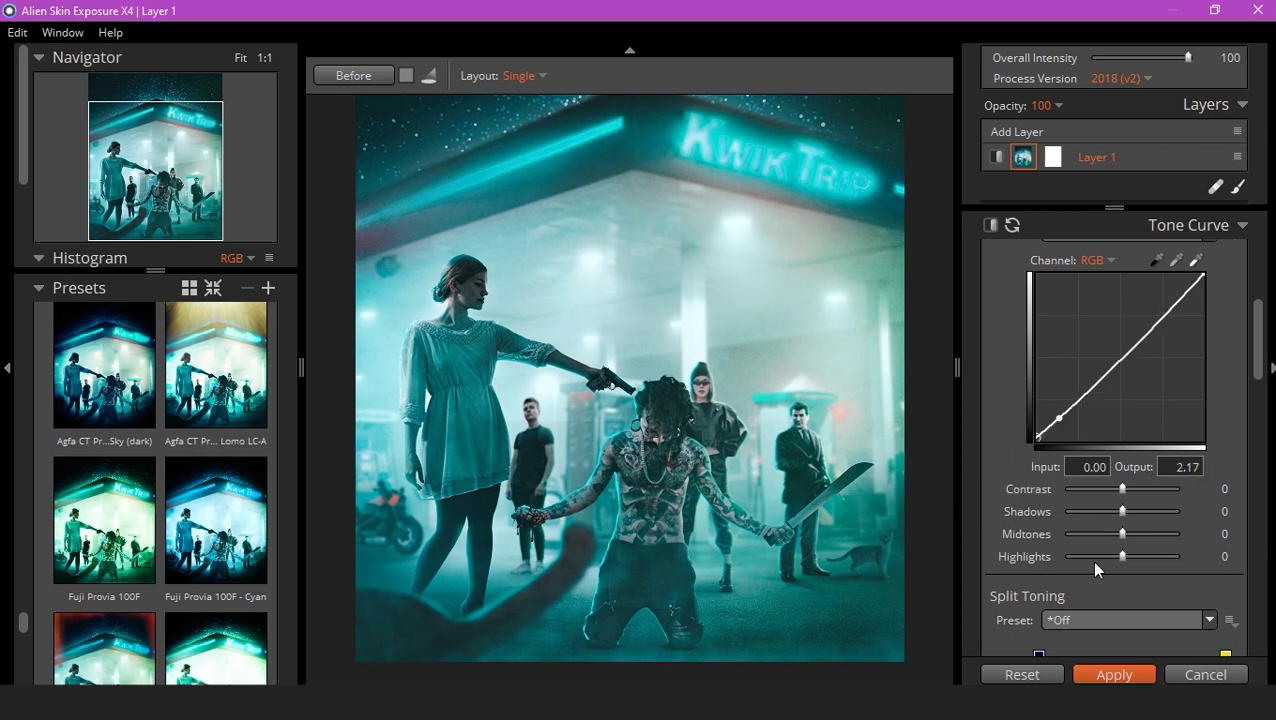
scroll(1185, 518, "down", 2)
scroll(1165, 497, "up", 10)
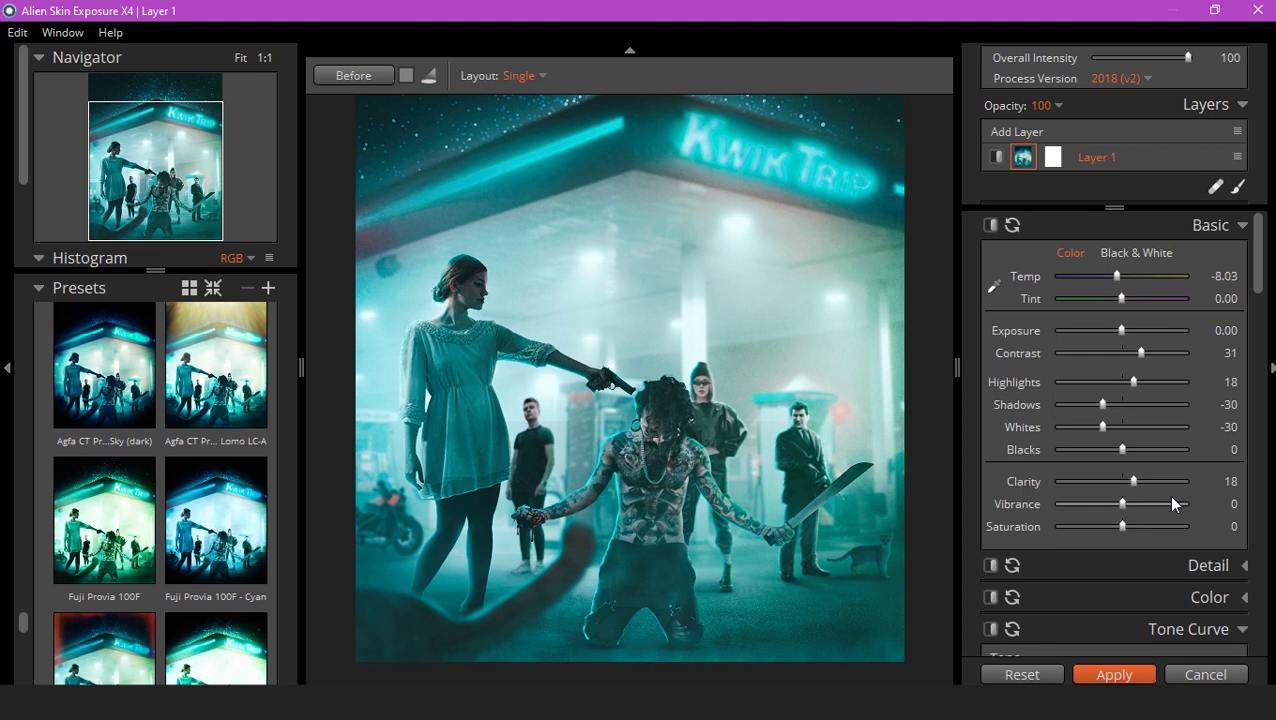
Shift the hue of Greens to -41, Cyans to 25 and Blues to -44 in the detailed color adjustments
left_click(1183, 590)
scroll(1183, 508, "down", 7)
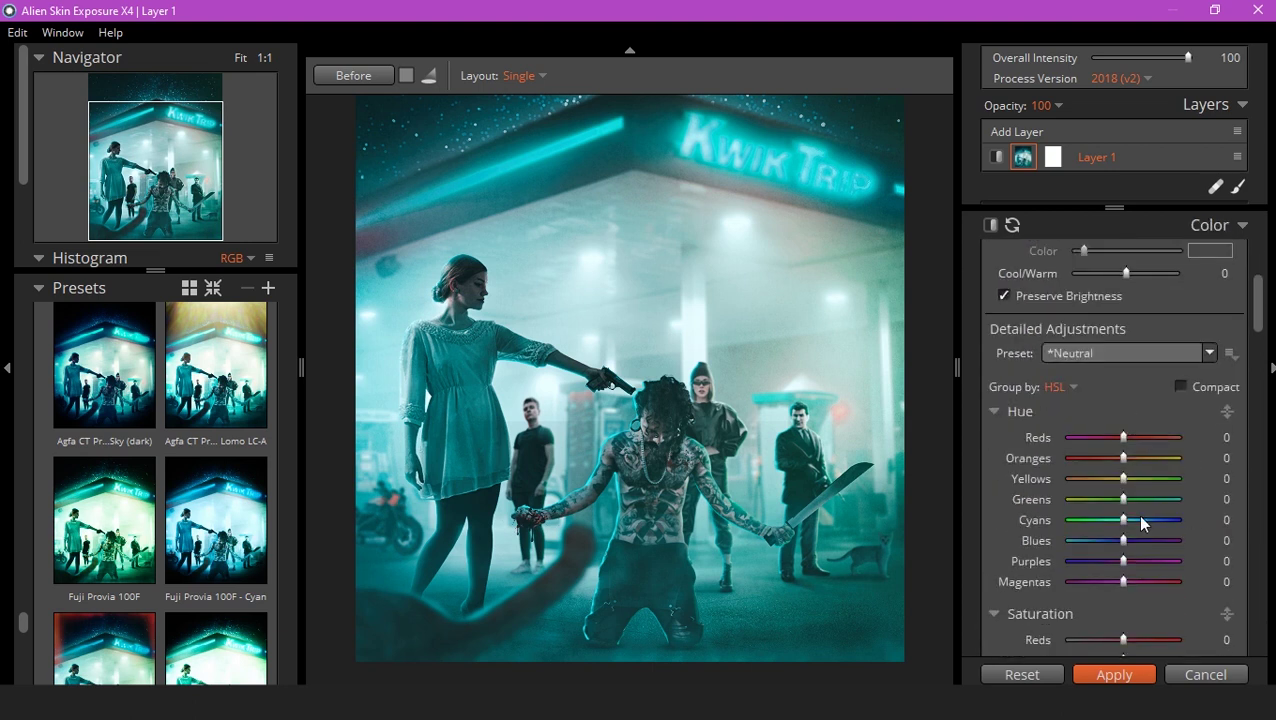
left_click_drag(1191, 499, 1069, 527)
left_click(1144, 529)
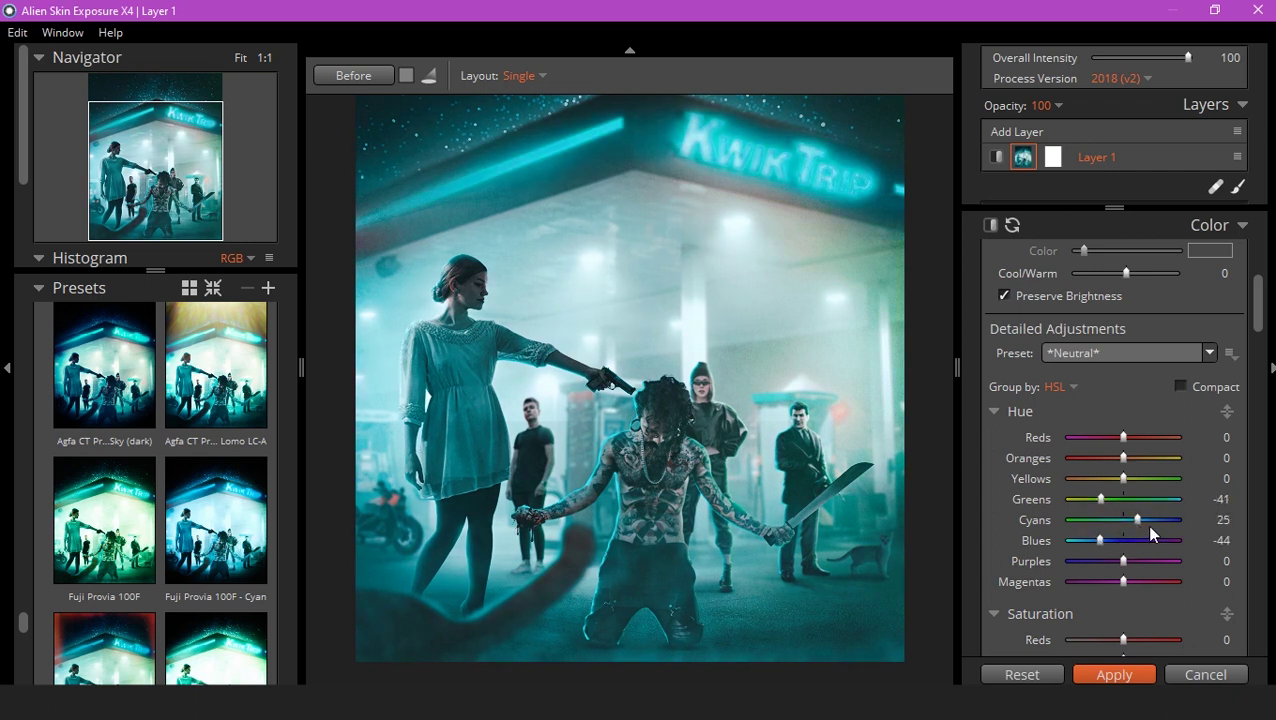
Set the luminance of Greens to -29 and Cyans to 27, and adjust the luminance of Blues slightly
scroll(1145, 510, "down", 3)
scroll(1133, 512, "down", 2)
left_click_drag(1123, 490, 1139, 490)
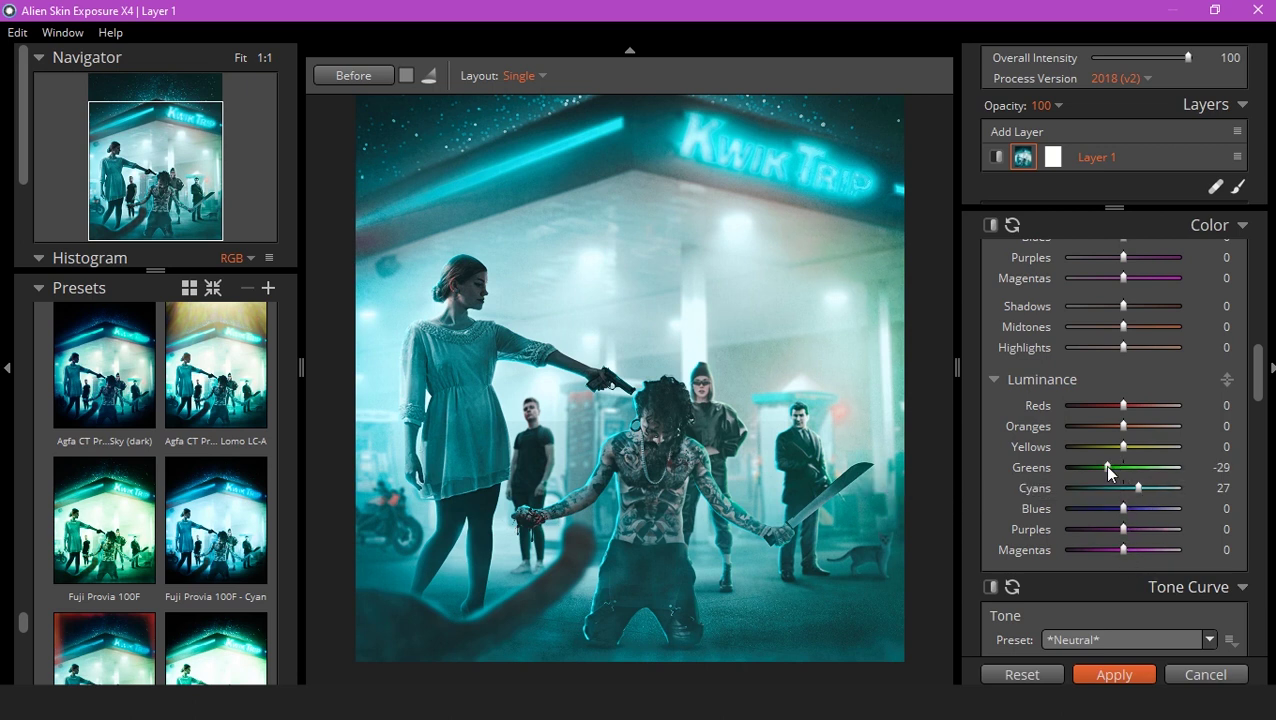
left_click_drag(1123, 508, 1128, 508)
scroll(1181, 438, "up", 10)
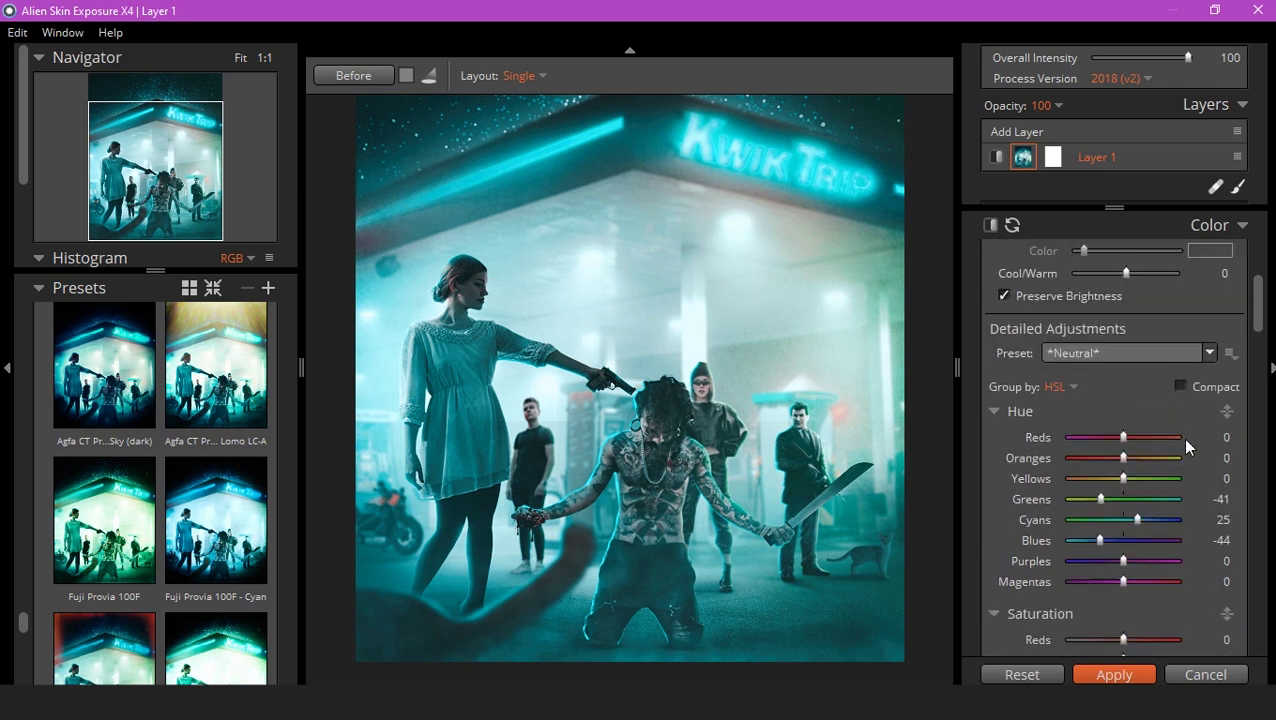
Refine Exposure to -0.26, Contrast to 8, Highlights to 11, Shadows to -43 and Clarity to 27, compare with the original, and apply the filter
left_click_drag(1125, 383, 1092, 405)
left_click_drag(1148, 483, 1139, 483)
left_click_drag(1141, 354, 1118, 334)
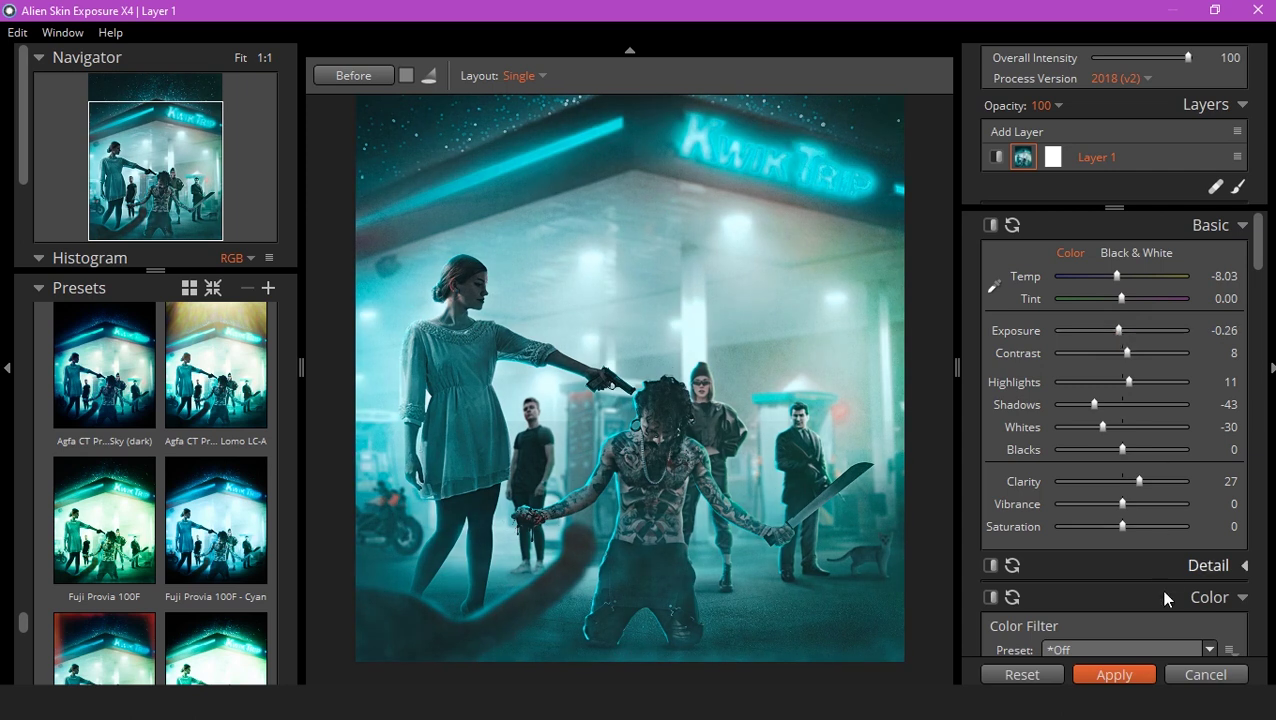
left_click(355, 76)
left_click(355, 76)
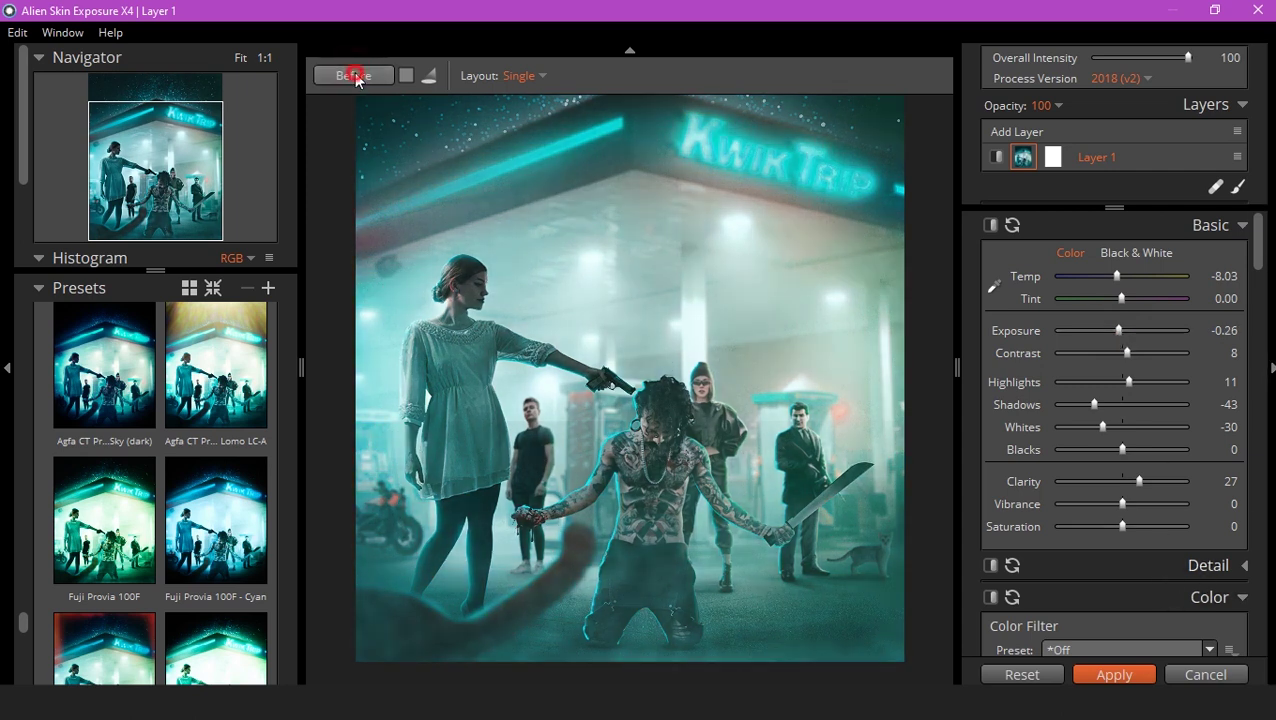
left_click(1093, 672)
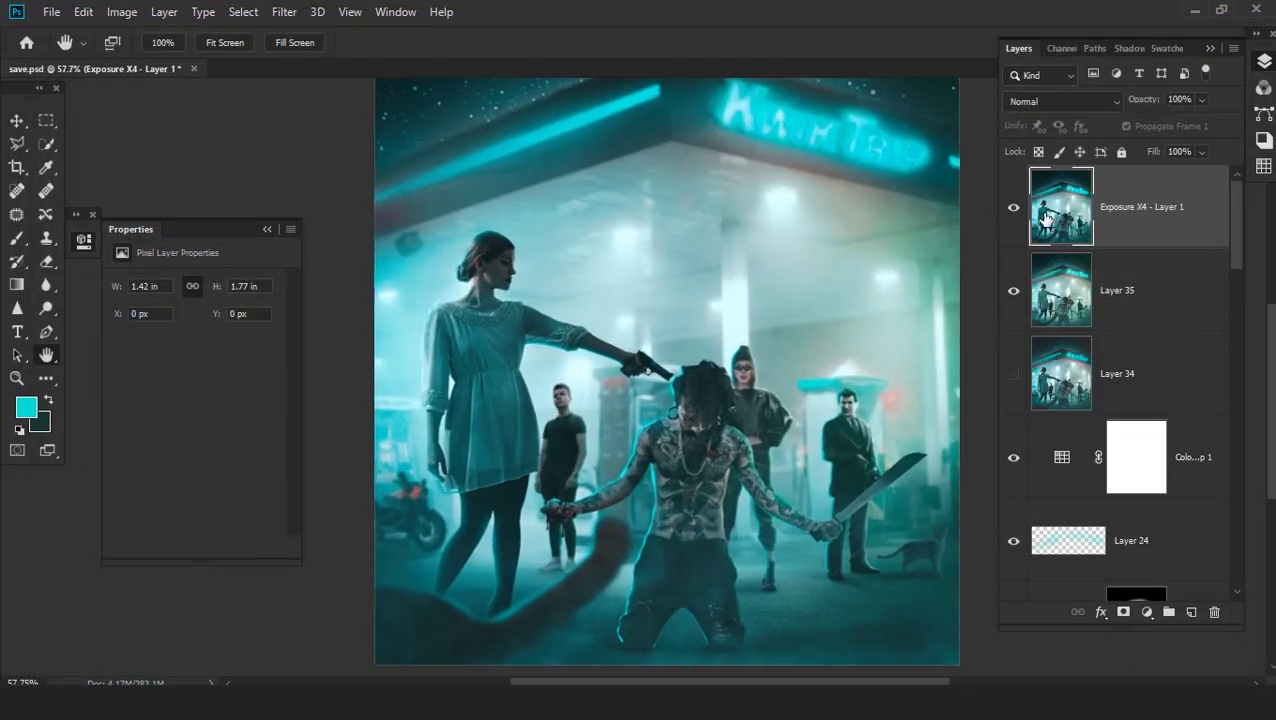
Duplicate the Exposure X4 result layer and set the copy's blend mode to Linear Light
left_click_drag(1144, 243, 1192, 612)
left_click(1046, 108)
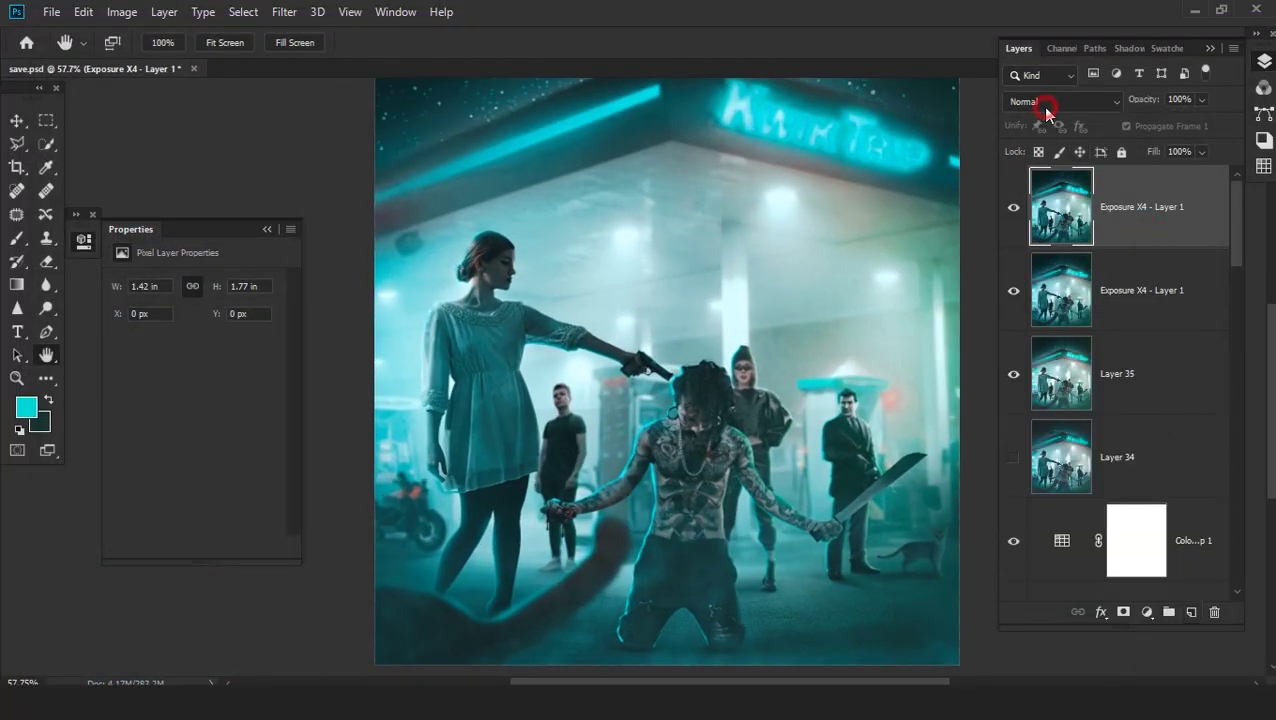
left_click(1045, 104)
left_click(1015, 420)
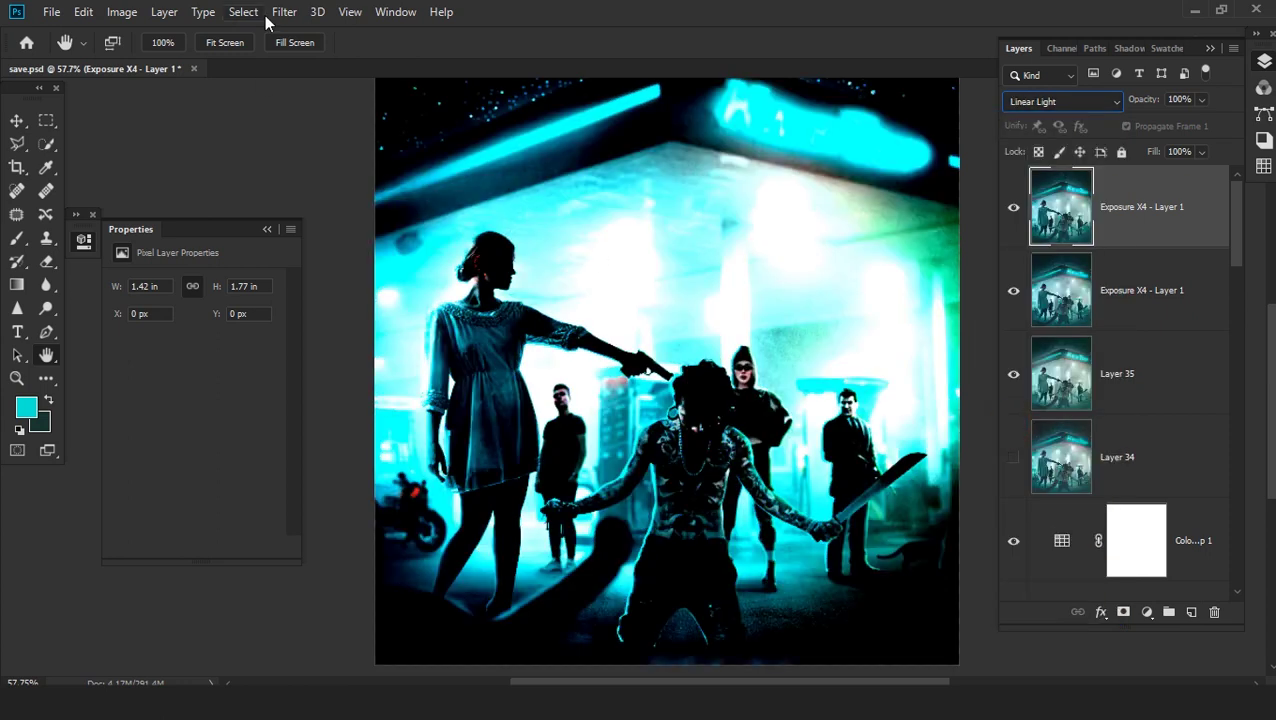
Sharpen the image by applying a High Pass filter with a 0.5 px radius to the Linear Light copy
left_click(284, 12)
mouse_move(293, 450)
left_click(308, 473)
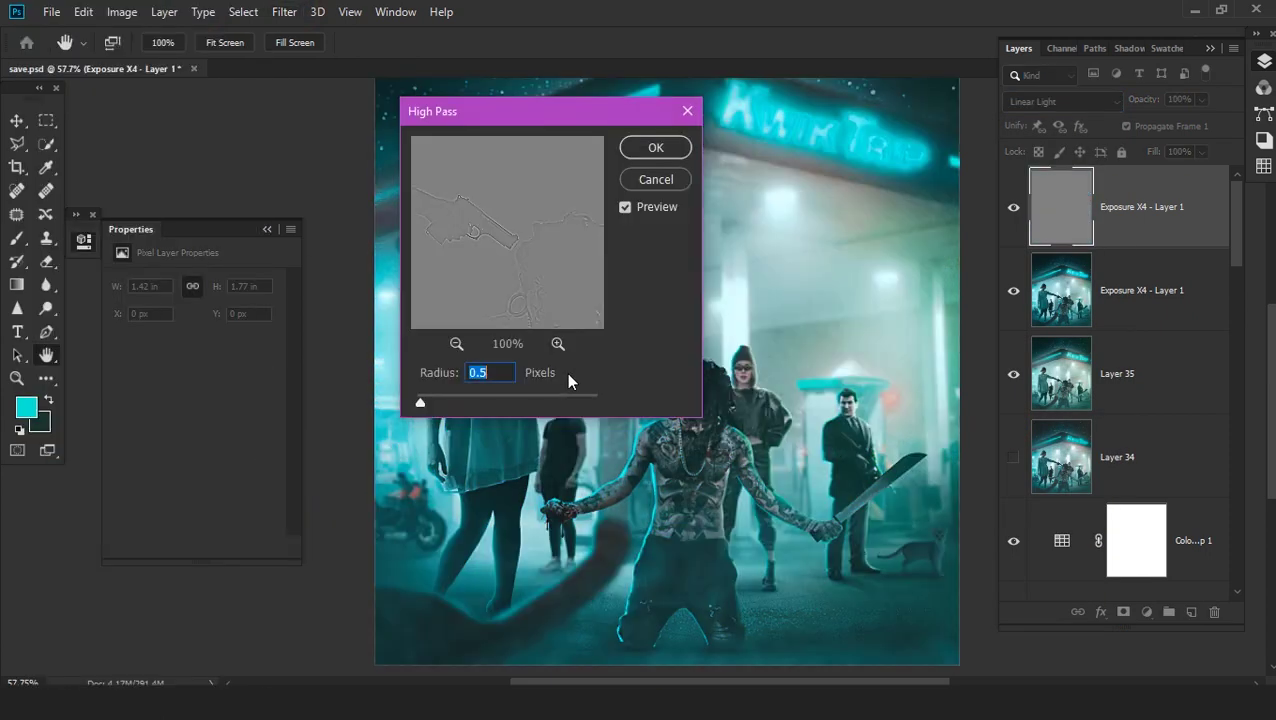
left_click(655, 147)
scroll(672, 455, "up", 2)
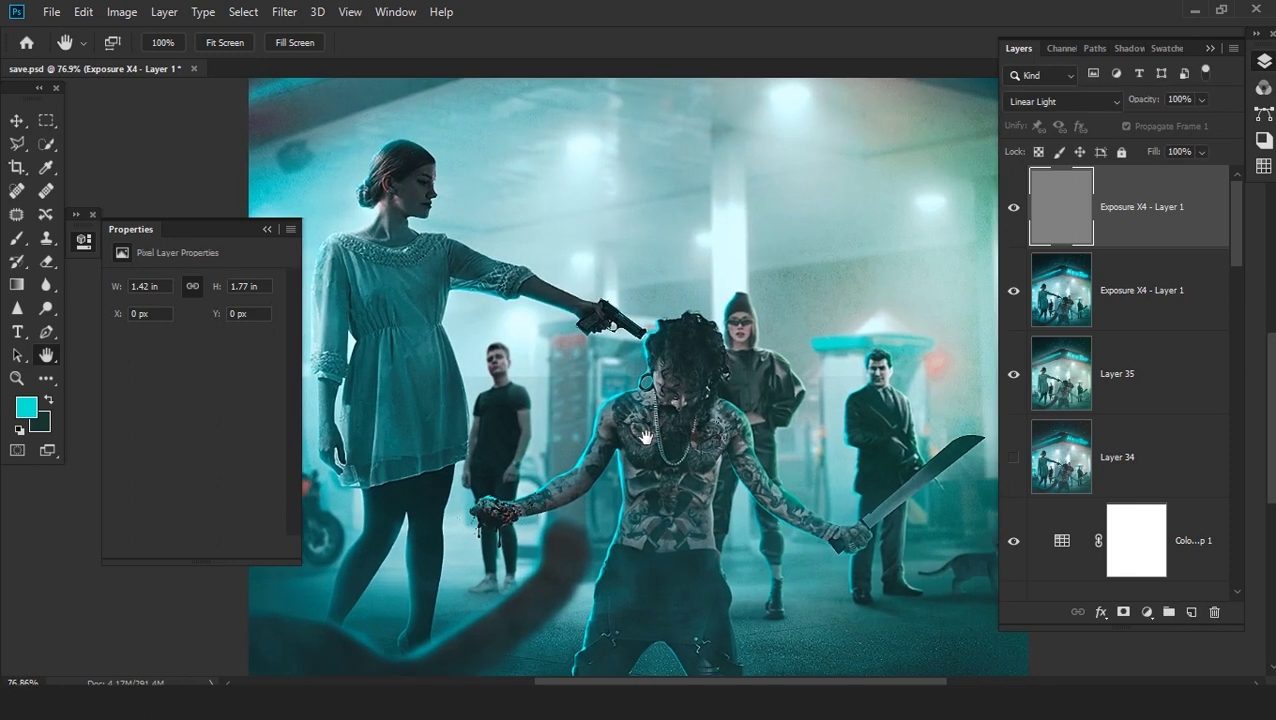
scroll(840, 387, "down", 2)
Group the two Exposure X4 layers and toggle the group's visibility to compare the image before and after
left_click(1135, 292)
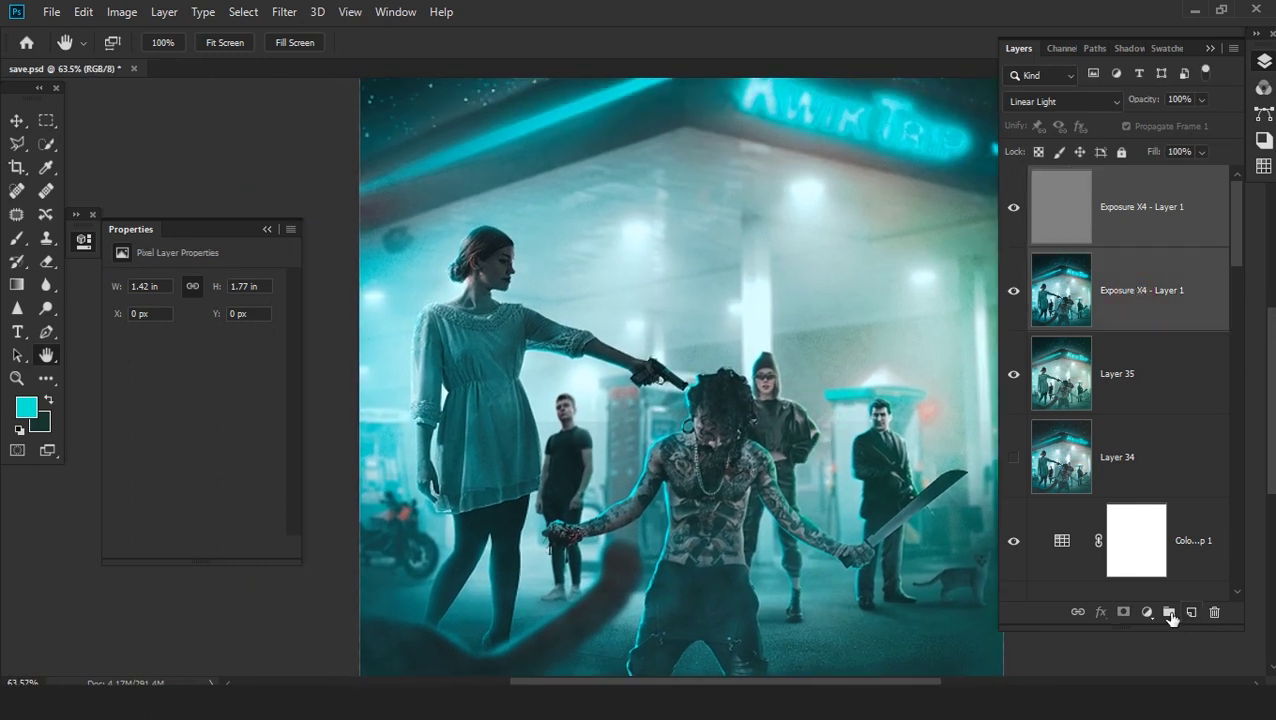
left_click(1168, 612)
left_click(1015, 178)
left_click(1014, 178)
left_click(1014, 178)
left_click(1014, 178)
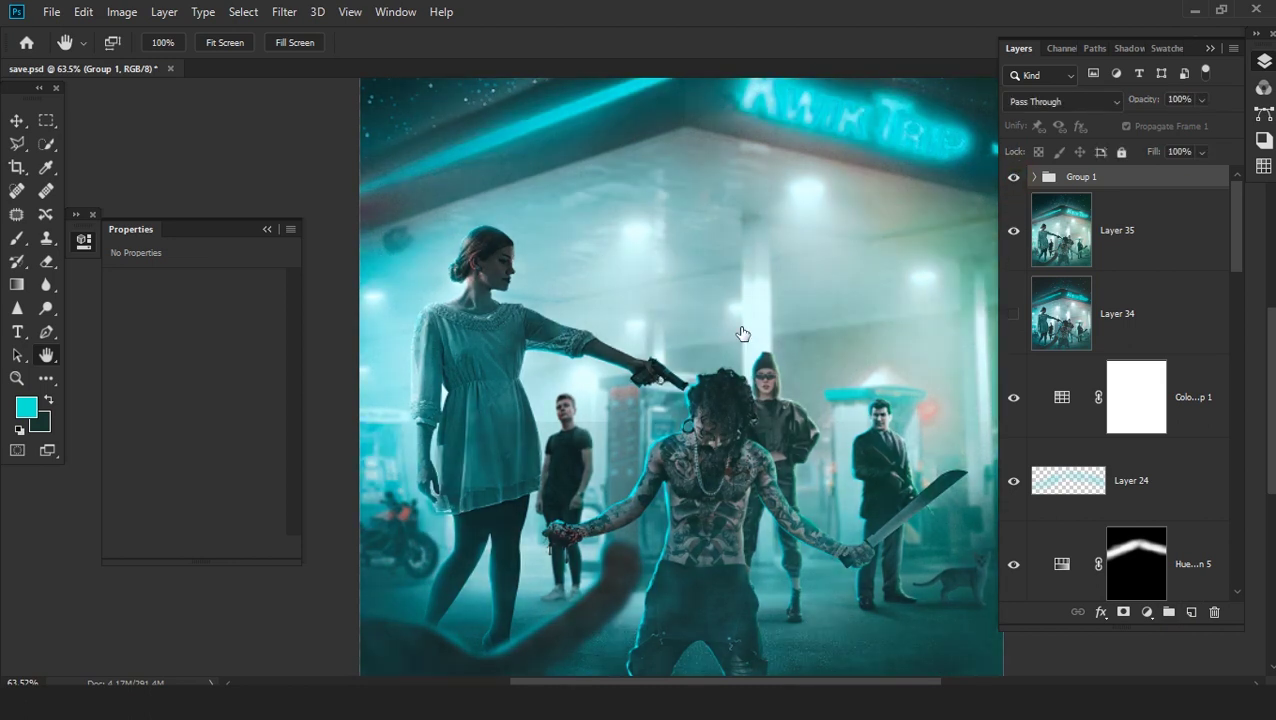
scroll(735, 336, "down", 1)
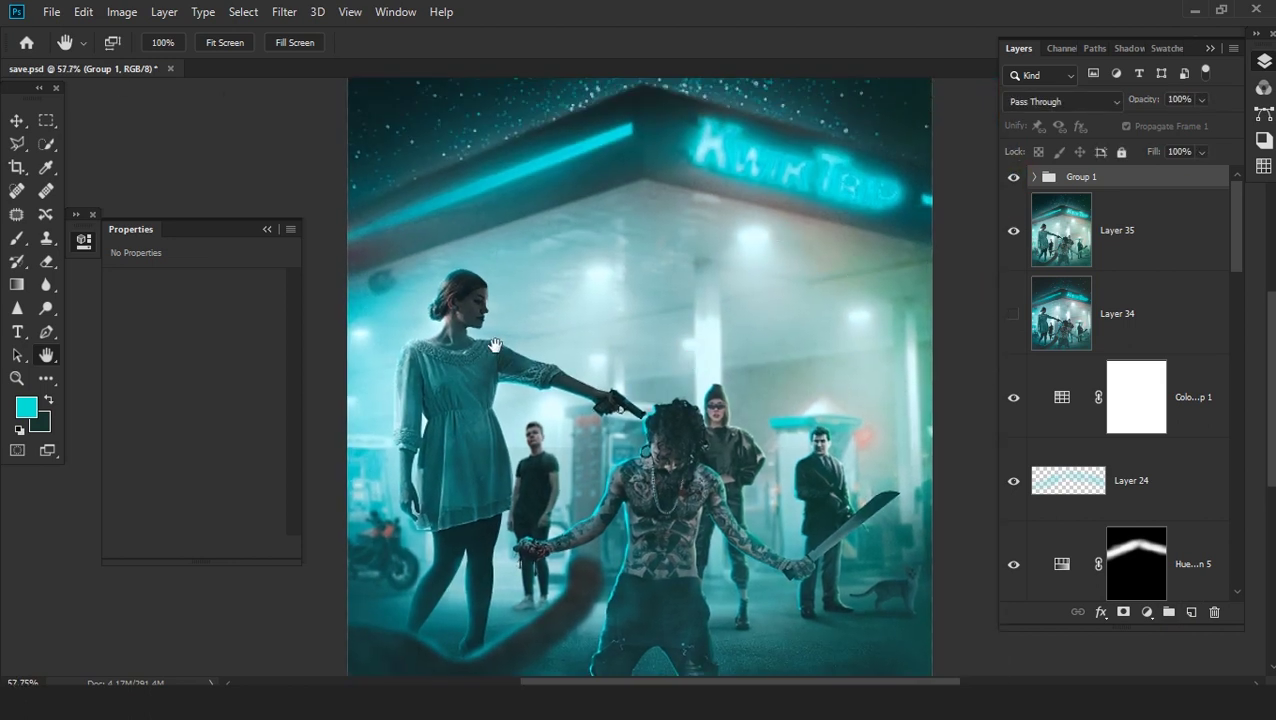